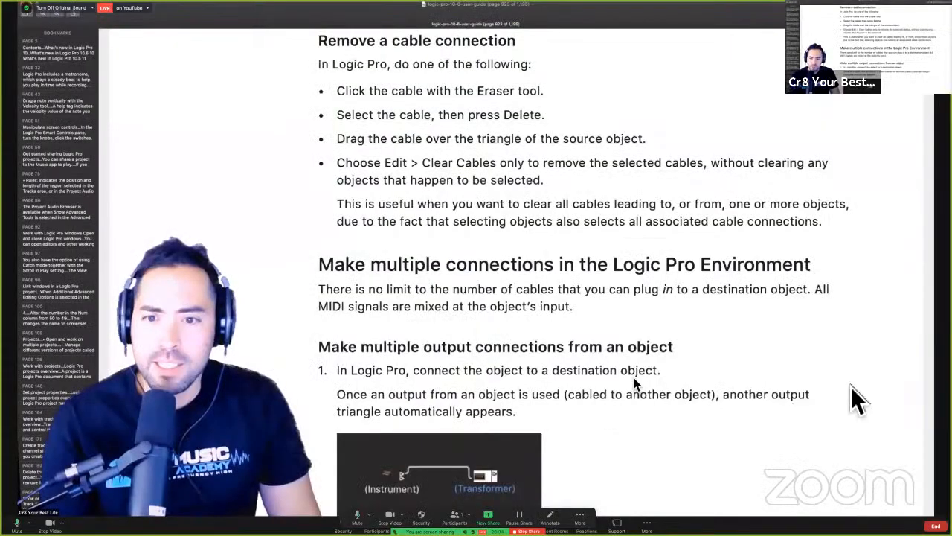
Switch to the Logic Pro project and reset the CIRCUIT track's volume to 0.0 dB.
{"action": "key", "text": "ctrl+Left"}
{"action": "left_click_drag", "start_coordinate": [596, 395], "coordinate": [851, 386]}
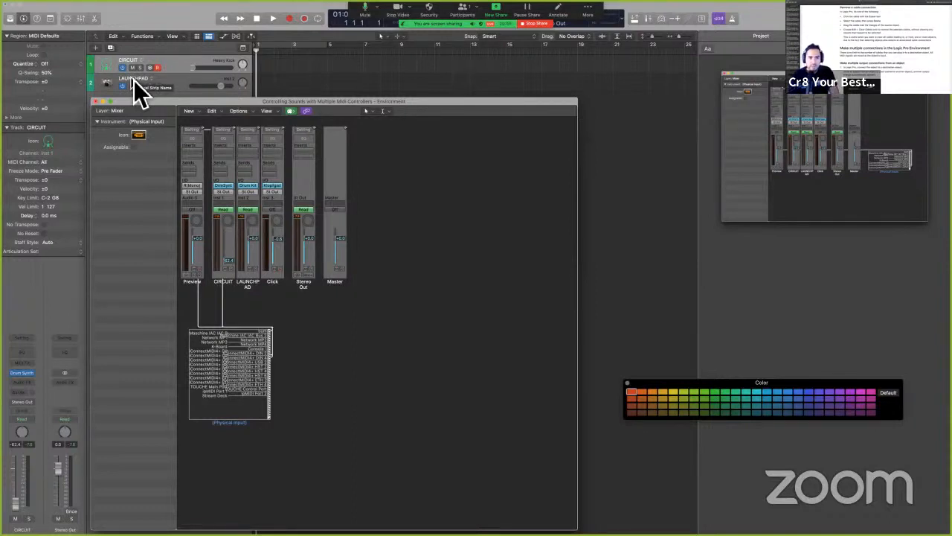
{"action": "left_click_drag", "start_coordinate": [197, 68], "coordinate": [217, 68]}
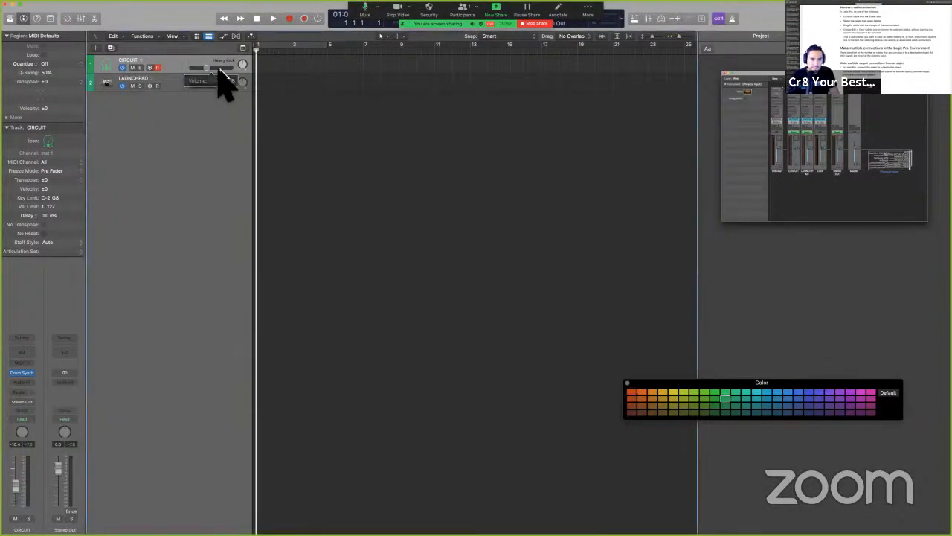
{"action": "left_click", "coordinate": [208, 67], "text": "alt"}
Bring the Environment window back in front of the main window and deselect the Physical Input object.
{"action": "key", "text": "ctrl+Up"}
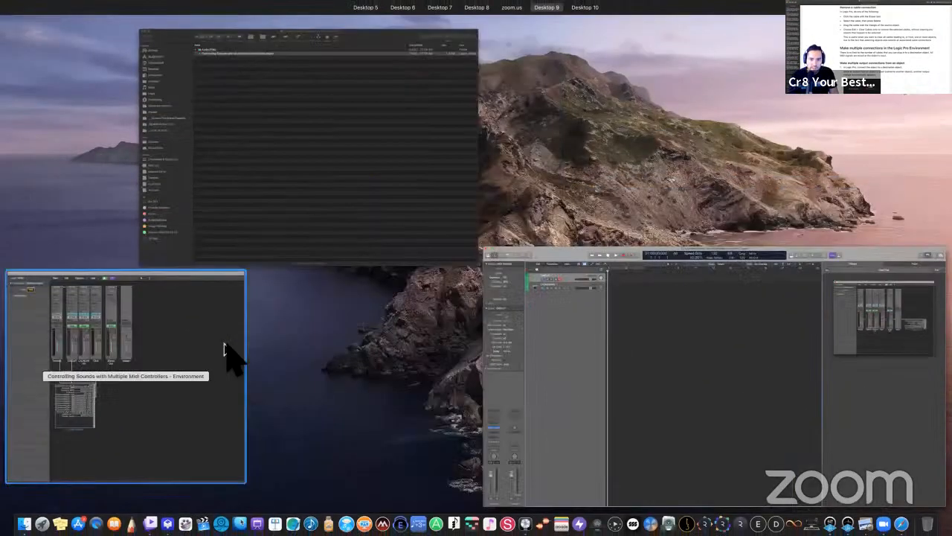
{"action": "left_click", "coordinate": [230, 357]}
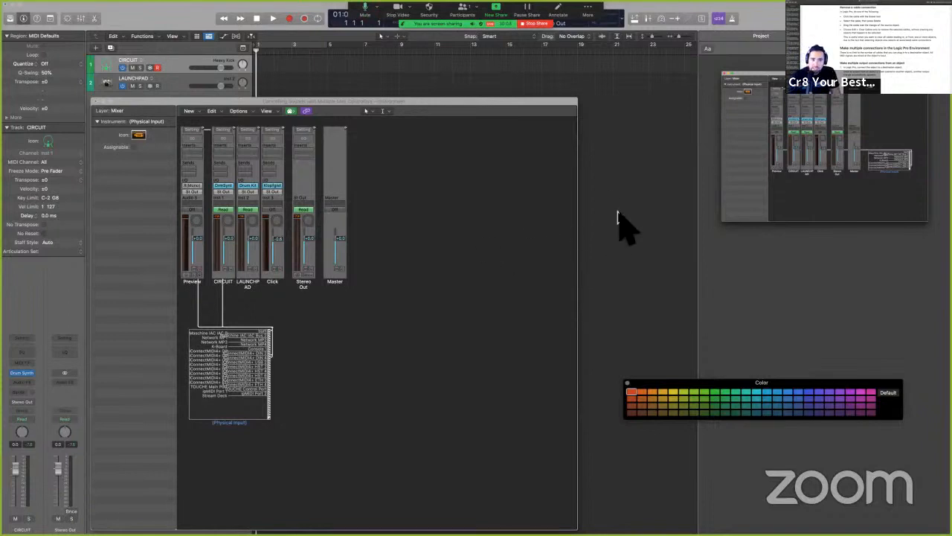
{"action": "left_click", "coordinate": [534, 175]}
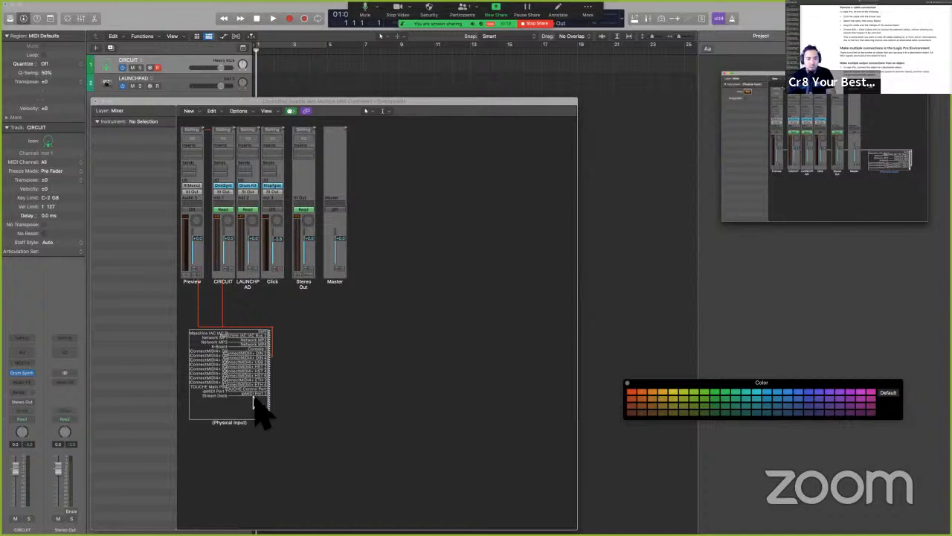
View the Environment's Click & Ports layer and return to the Mixer layer.
{"action": "left_click", "coordinate": [117, 110]}
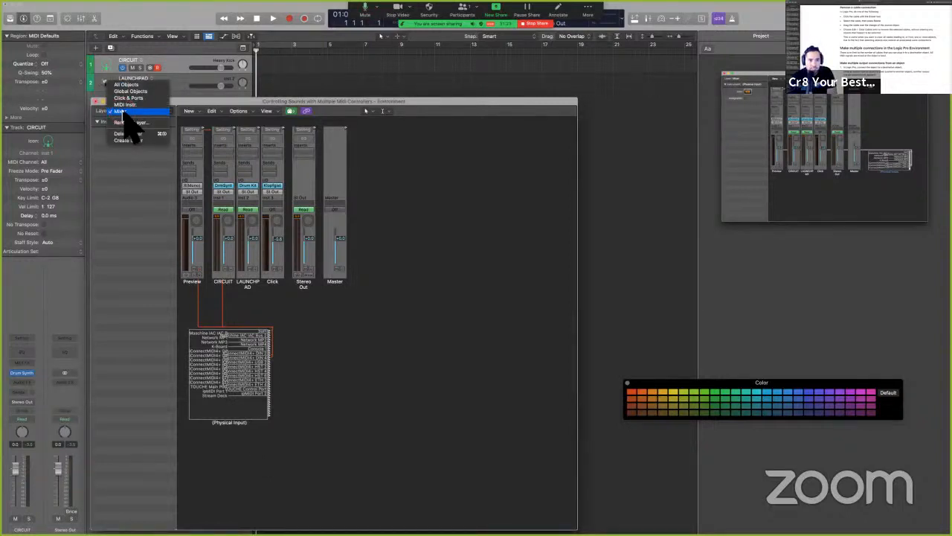
{"action": "left_click", "coordinate": [122, 111]}
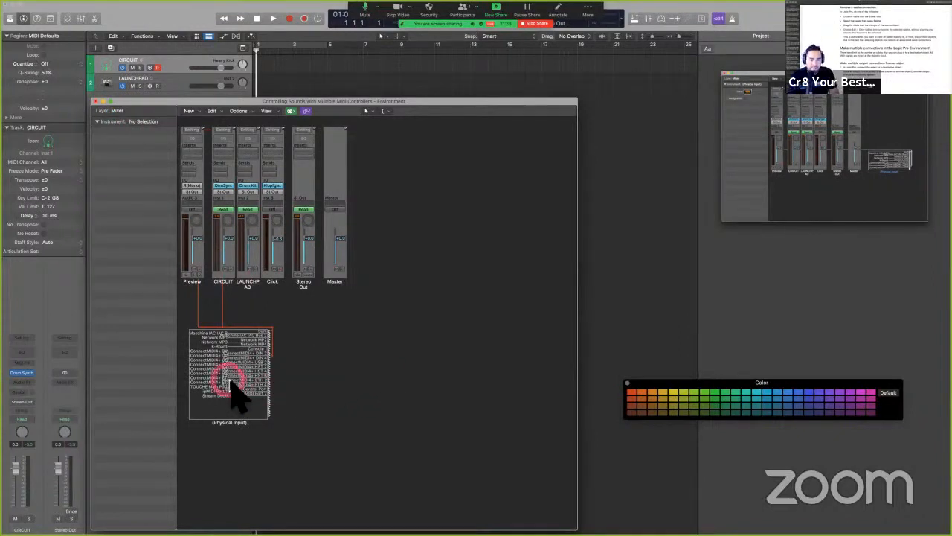
{"action": "left_click", "coordinate": [141, 110]}
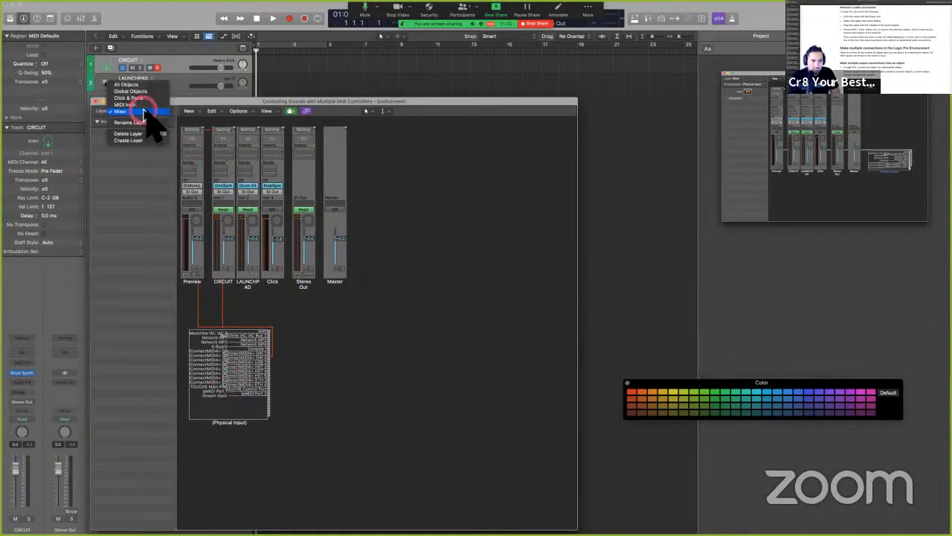
{"action": "left_click", "coordinate": [137, 98]}
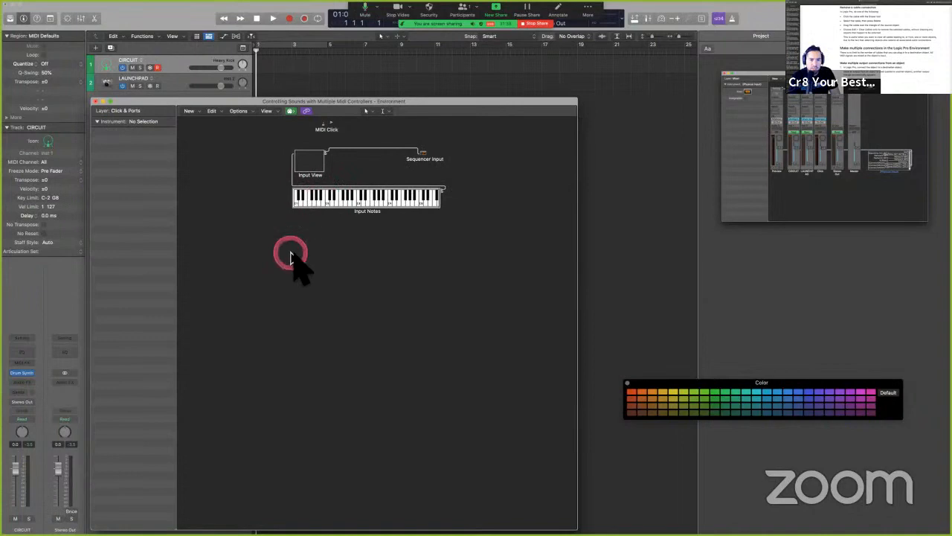
{"action": "left_click", "coordinate": [121, 111]}
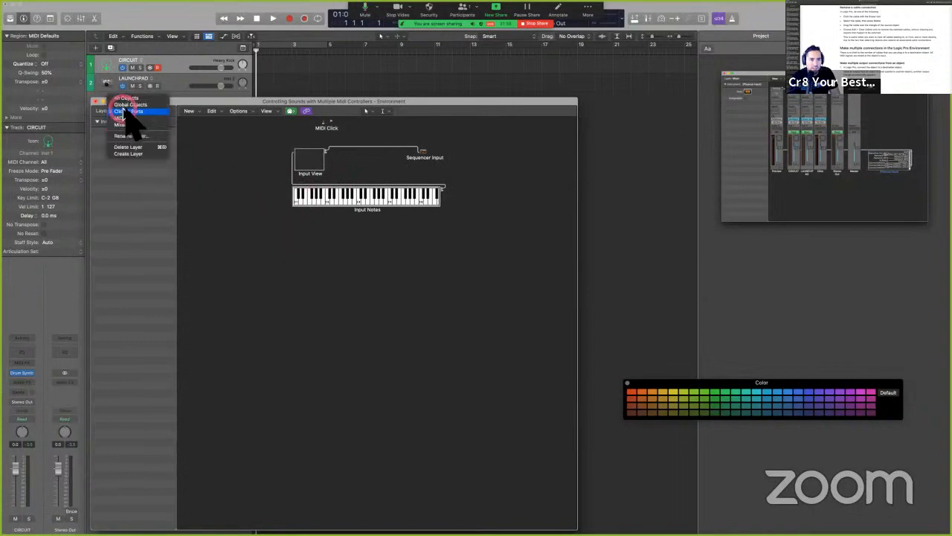
{"action": "left_click", "coordinate": [125, 124]}
Enlarge the Physical Input object below the Mixer channel strips in height and width so its port names spread apart.
{"action": "left_click", "coordinate": [232, 348]}
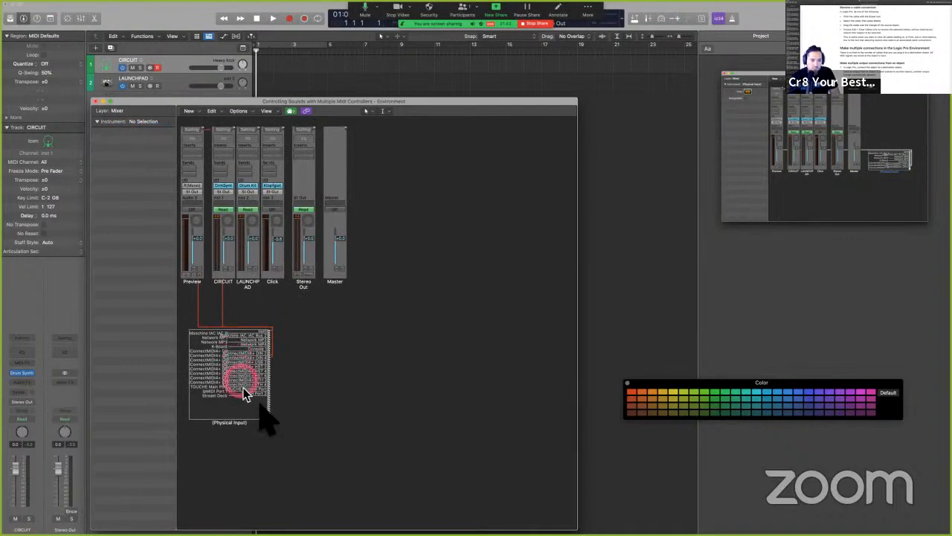
{"action": "left_click", "coordinate": [223, 381]}
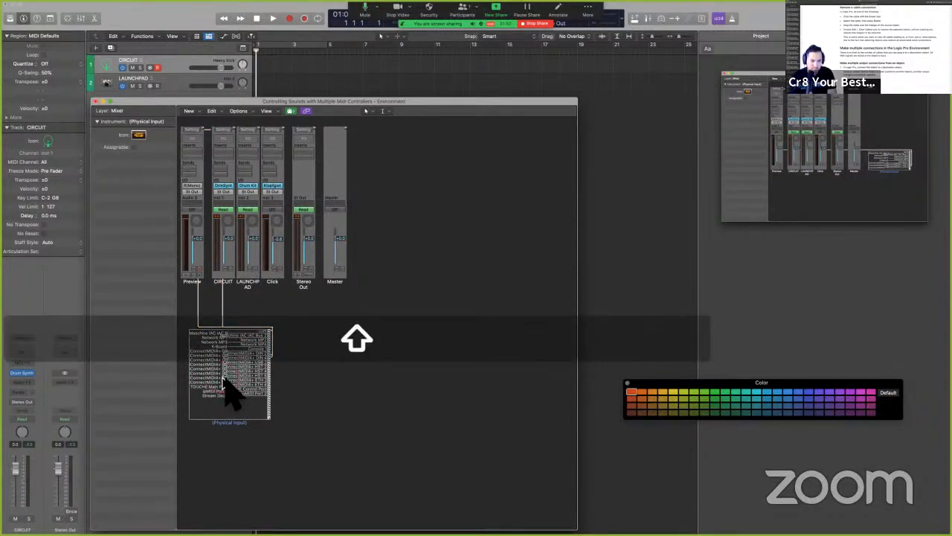
{"action": "key", "text": "alt+shift+Down"}
{"action": "key", "text": "alt+shift+Down"}
{"action": "key", "text": "alt+shift+Down"}
{"action": "key", "text": "alt+shift+Down"}
{"action": "key", "text": "alt+shift+Down"}
{"action": "key", "text": "alt+shift+Down"}
{"action": "key", "text": "alt+shift+Down"}
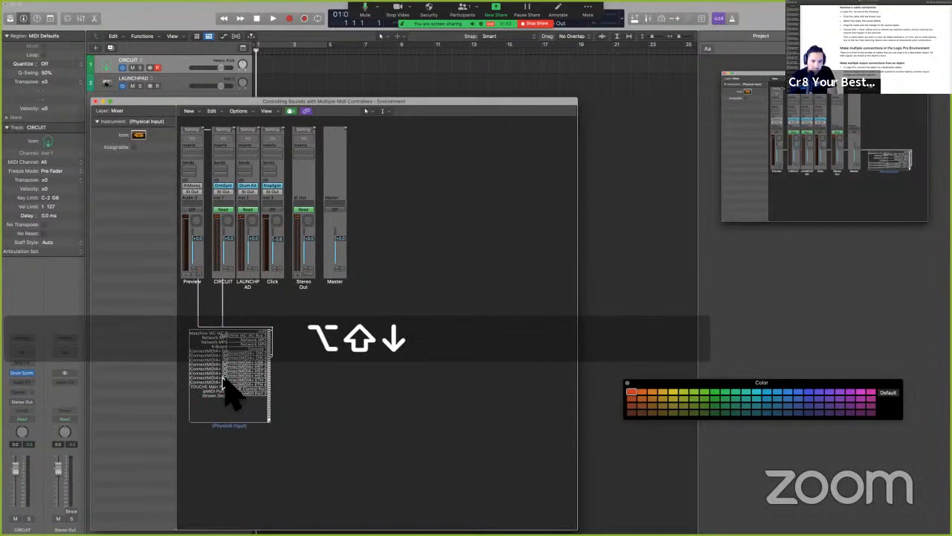
{"action": "key", "text": "alt+shift+Down"}
{"action": "key", "text": "alt+shift+Down"}
{"action": "key", "text": "alt+shift+Down"}
{"action": "key", "text": "alt+shift+Down"}
{"action": "key", "text": "alt+shift+Right"}
{"action": "key", "text": "alt+shift+Right"}
{"action": "key", "text": "alt+shift+Right"}
{"action": "key", "text": "alt+shift+Right"}
{"action": "key", "text": "alt+shift+Right"}
{"action": "key", "text": "alt+shift+Right"}
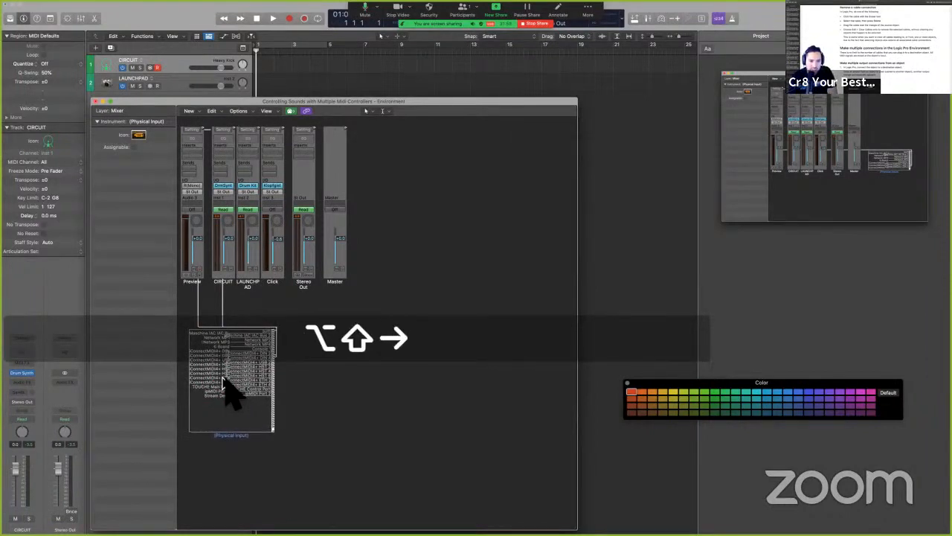
{"action": "key", "text": "alt+shift+Right"}
{"action": "key", "text": "alt+shift+Right"}
{"action": "key", "text": "alt+shift+Right"}
{"action": "key", "text": "alt+shift+Right"}
{"action": "key", "text": "alt+shift+Right"}
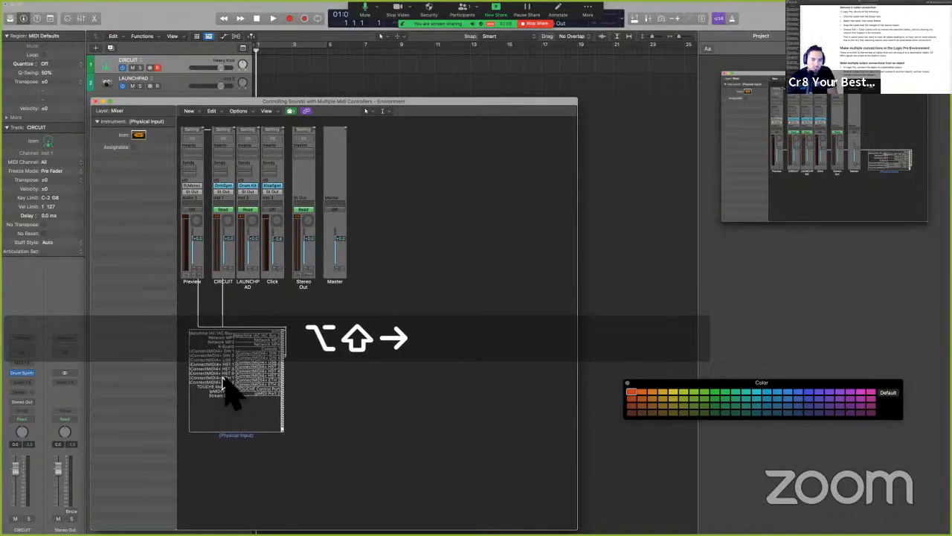
{"action": "key", "text": "alt+shift+Right"}
{"action": "key", "text": "alt+shift+Right"}
{"action": "key", "text": "alt+shift+Right"}
{"action": "key", "text": "alt+shift+Right"}
{"action": "key", "text": "alt+shift+Right"}
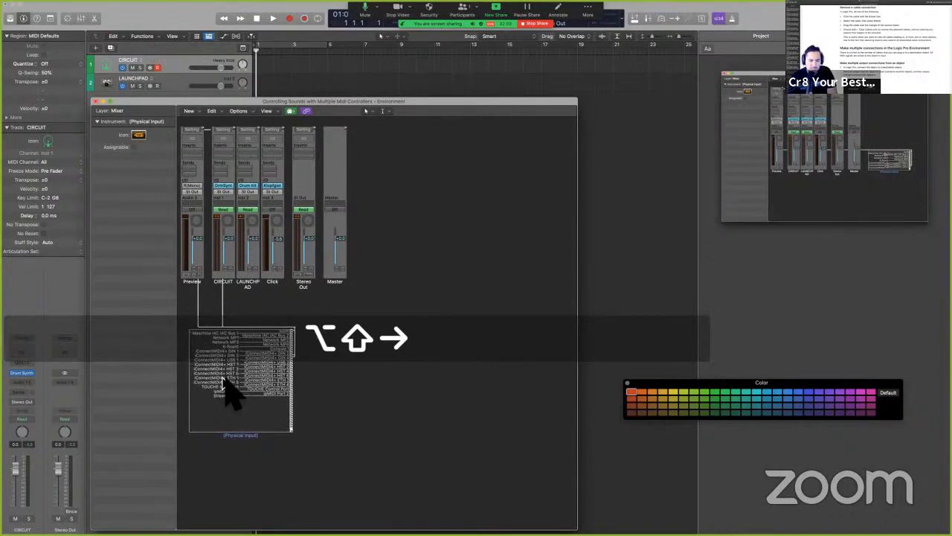
{"action": "key", "text": "alt+shift+Right"}
{"action": "key", "text": "alt+shift+Right"}
{"action": "key", "text": "alt+shift+Right"}
{"action": "key", "text": "alt+shift+Right"}
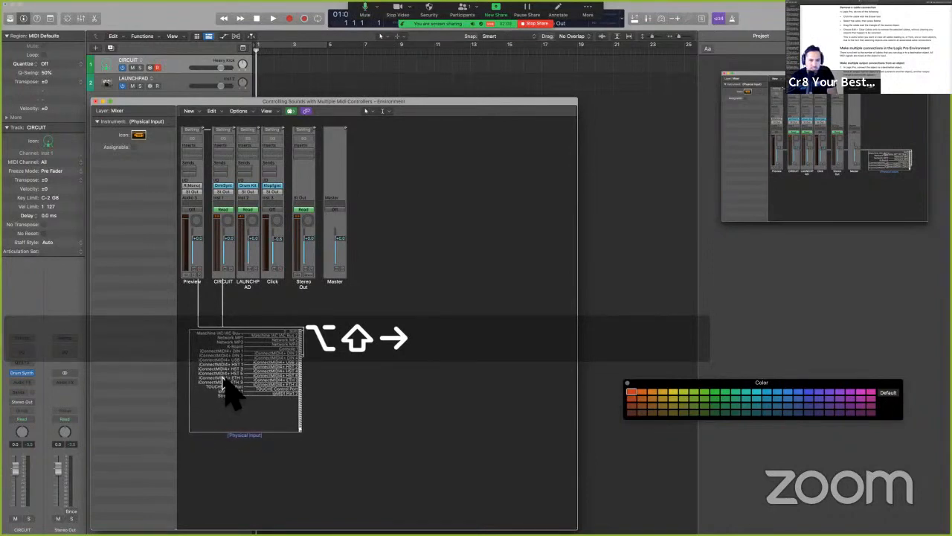
{"action": "key", "text": "alt+shift+Right"}
{"action": "key", "text": "alt+shift+Right"}
{"action": "key", "text": "alt+shift+Right"}
{"action": "key", "text": "alt+shift+Right"}
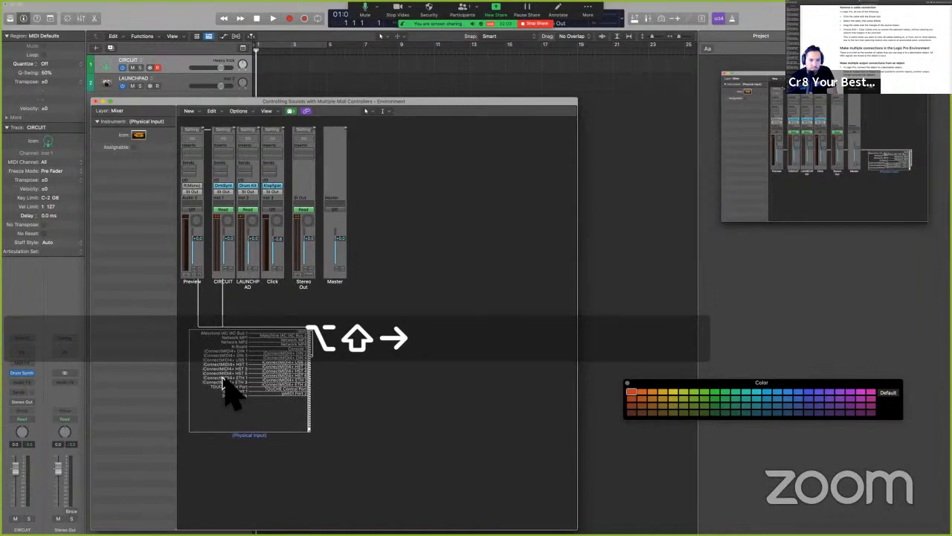
{"action": "key", "text": "alt+shift+Down"}
{"action": "key", "text": "alt+shift+Down"}
{"action": "key", "text": "alt+shift+Down"}
{"action": "key", "text": "alt+shift+Down"}
{"action": "key", "text": "alt+shift+Down"}
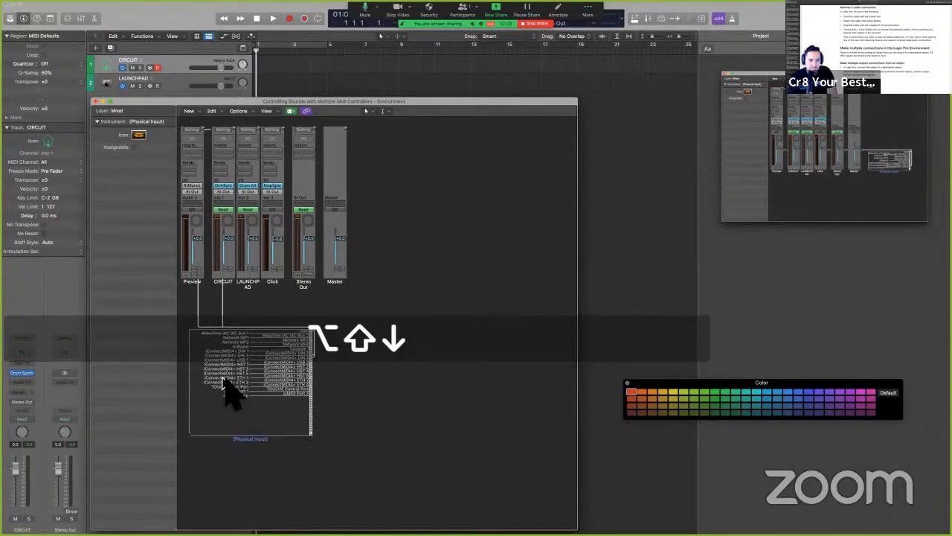
{"action": "left_click", "coordinate": [223, 384], "text": "alt"}
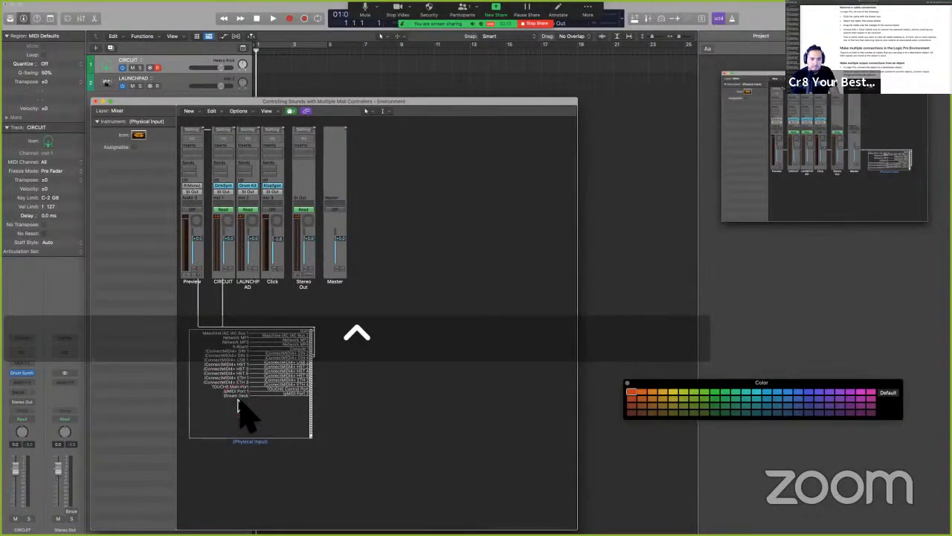
{"action": "left_click", "coordinate": [328, 365]}
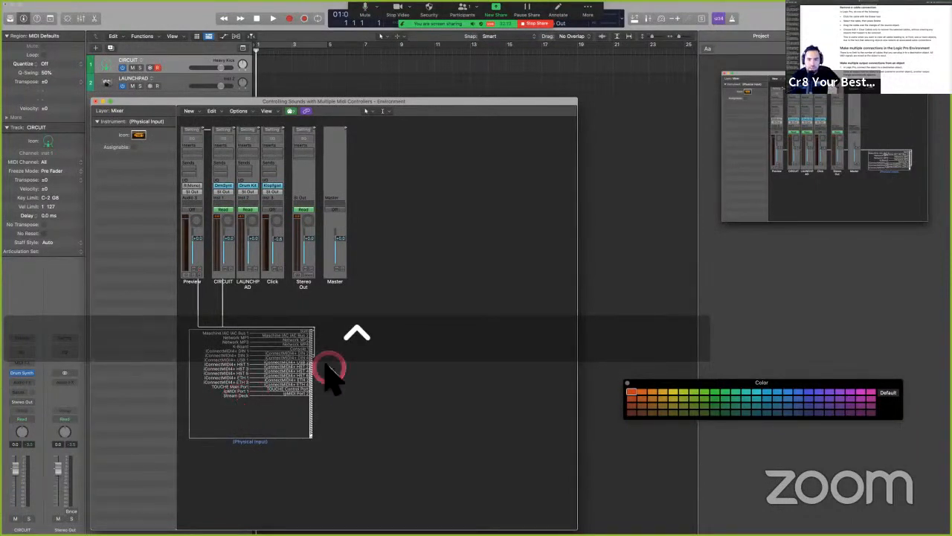
{"action": "left_click", "coordinate": [305, 362]}
{"action": "left_click", "coordinate": [273, 360]}
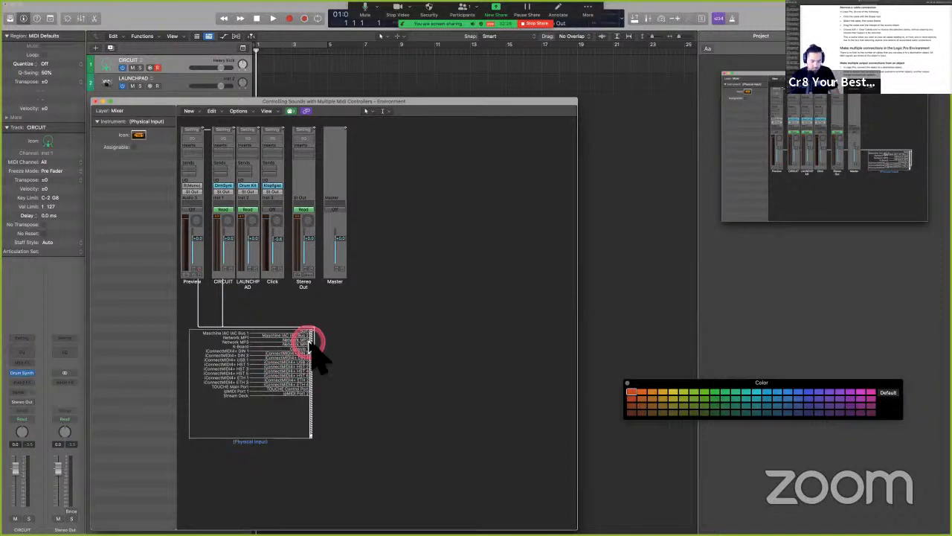
{"action": "key", "text": "ctrl"}
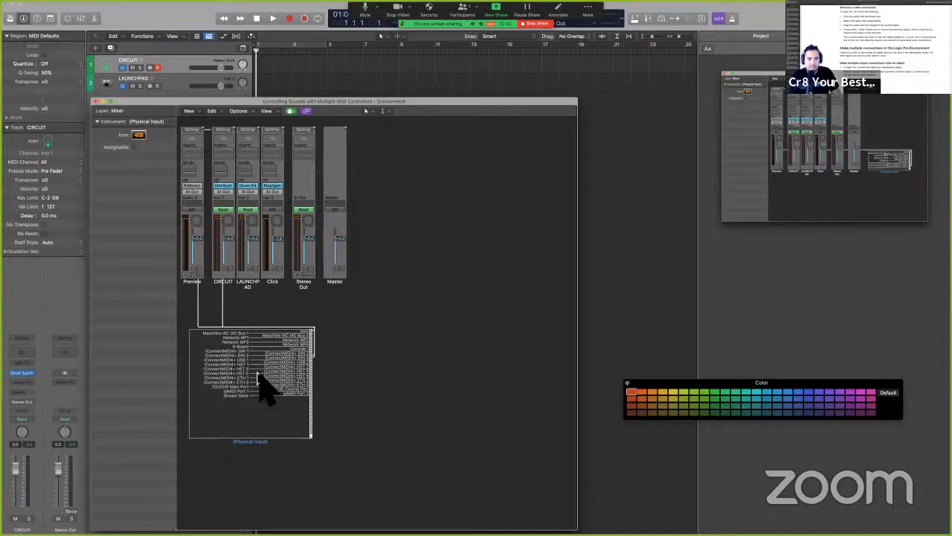
Deselect the Physical Input object and check the Colored Cables setting in the Environment's view options.
{"action": "left_click", "coordinate": [199, 313]}
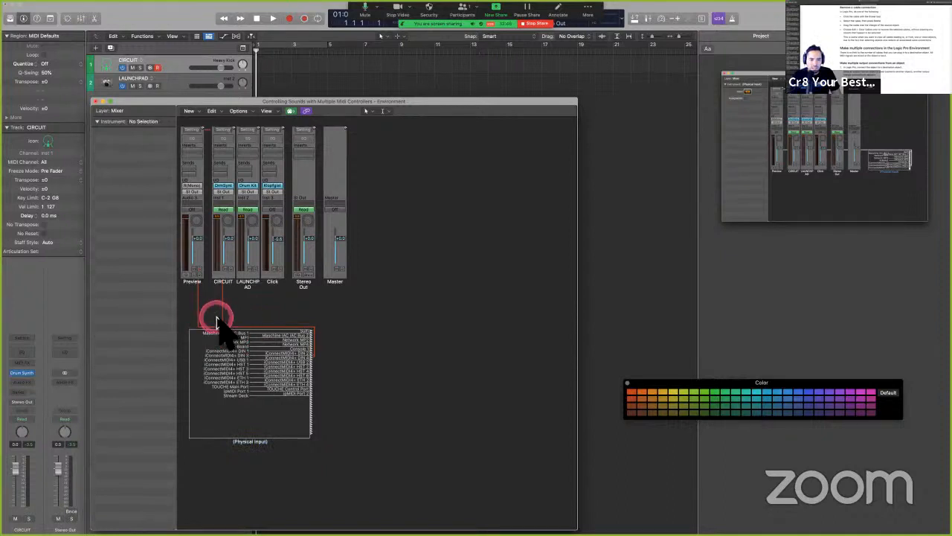
{"action": "left_click", "coordinate": [269, 112]}
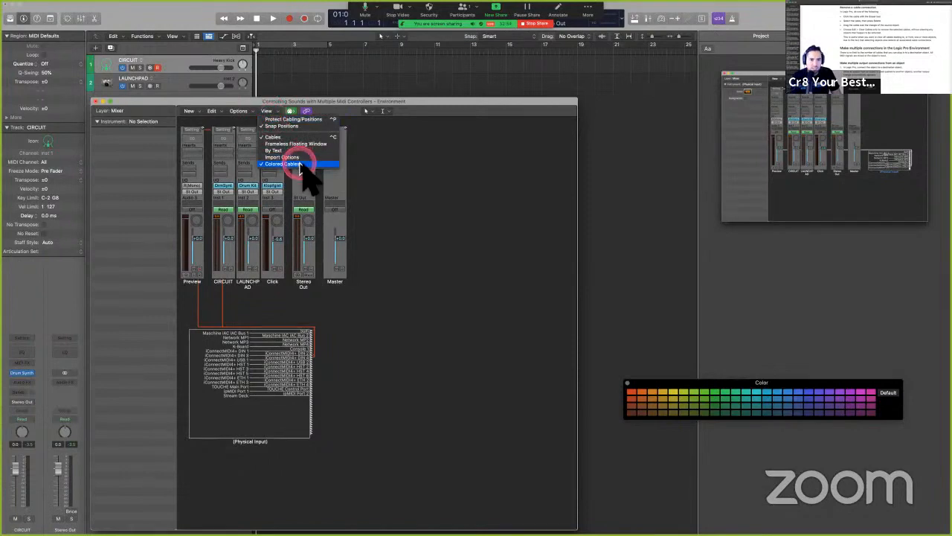
{"action": "left_click", "coordinate": [449, 185]}
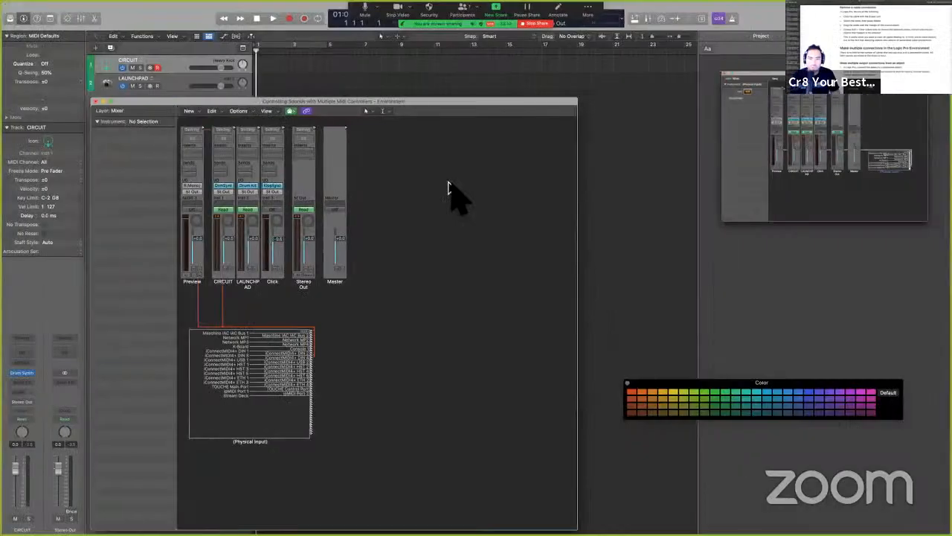
Switch to the Logic Pro user guide PDF and read about multiple output connections and routing special object outputs to several destinations.
{"action": "scroll", "coordinate": [452, 350], "scroll_direction": "down", "scroll_amount": 5}
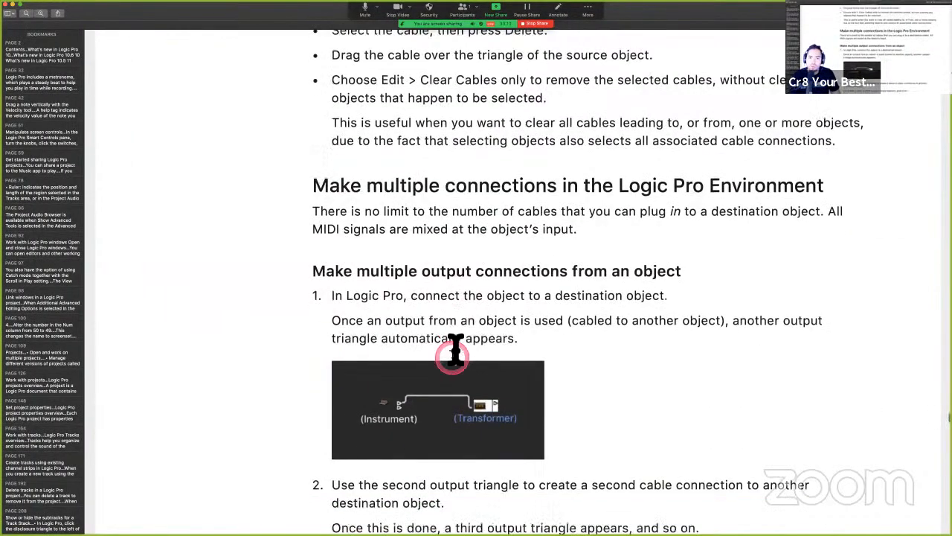
{"action": "left_click", "coordinate": [468, 191]}
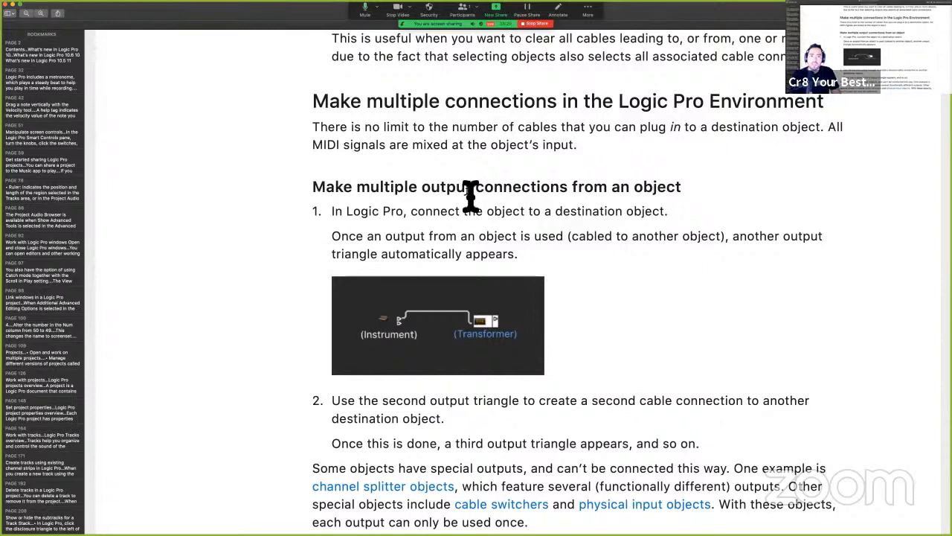
{"action": "left_click", "coordinate": [473, 403]}
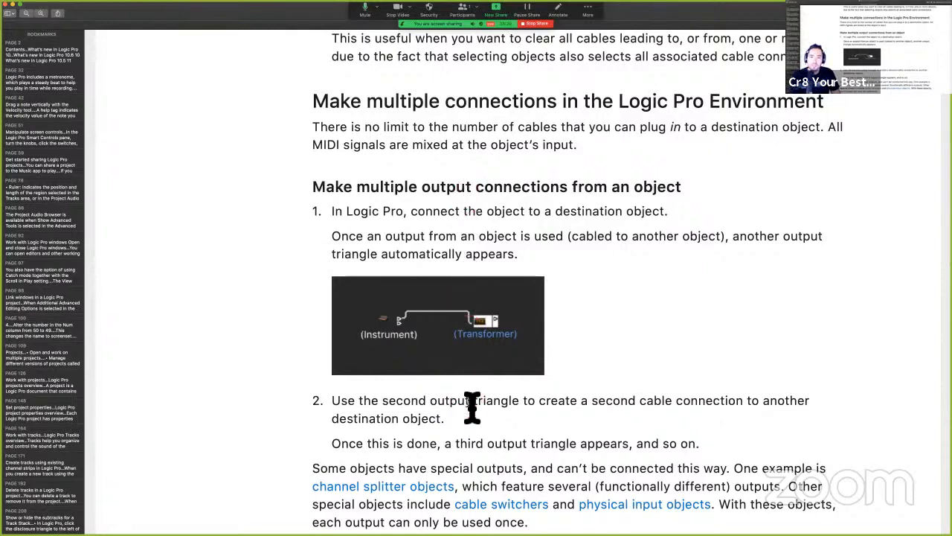
{"action": "left_click", "coordinate": [457, 310]}
{"action": "left_click", "coordinate": [451, 453]}
{"action": "scroll", "coordinate": [451, 459], "scroll_direction": "down", "scroll_amount": 2}
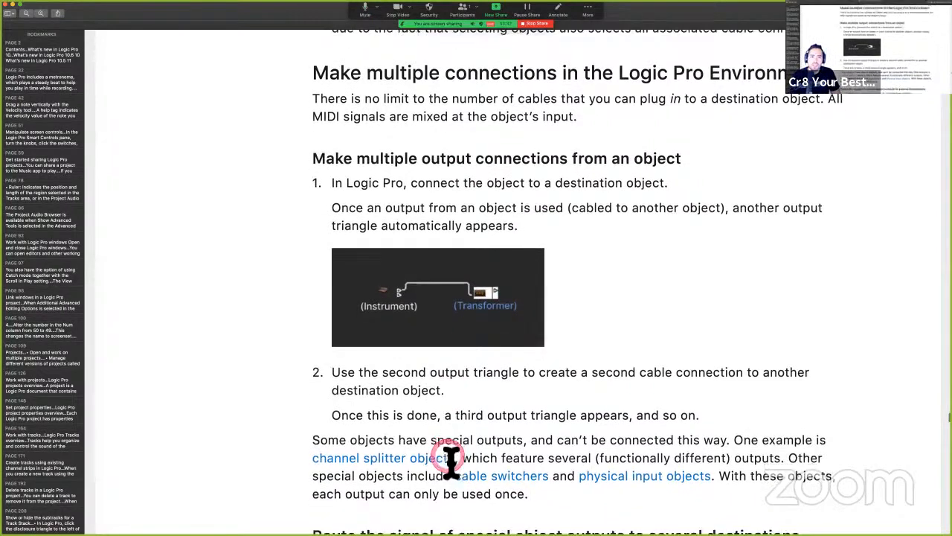
{"action": "scroll", "coordinate": [451, 459], "scroll_direction": "down", "scroll_amount": 3}
{"action": "left_click", "coordinate": [402, 244]}
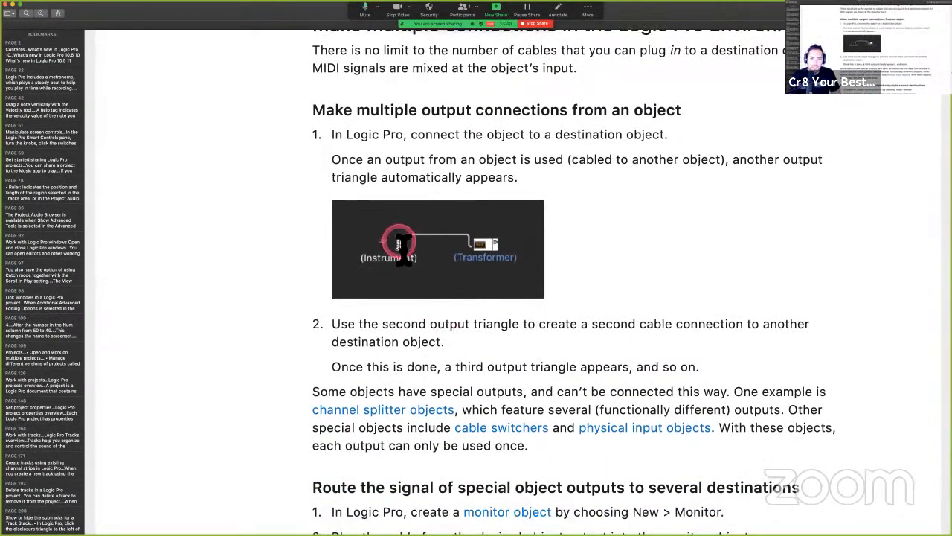
{"action": "mouse_move", "coordinate": [402, 248]}
{"action": "left_mouse_down"}
{"action": "mouse_move", "coordinate": [446, 215]}
{"action": "mouse_move", "coordinate": [483, 254]}
{"action": "left_mouse_up"}
{"action": "left_click_drag", "start_coordinate": [367, 159], "coordinate": [594, 161]}
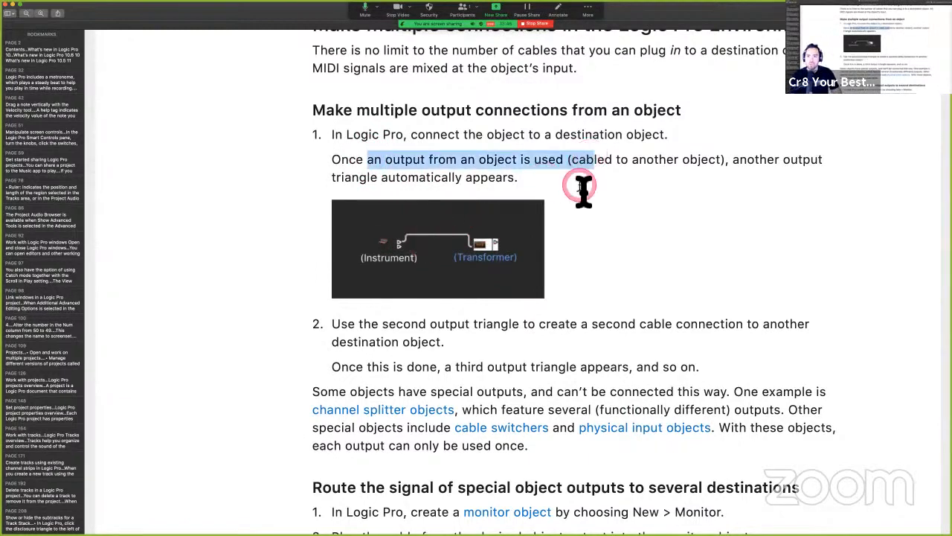
{"action": "left_click", "coordinate": [673, 192]}
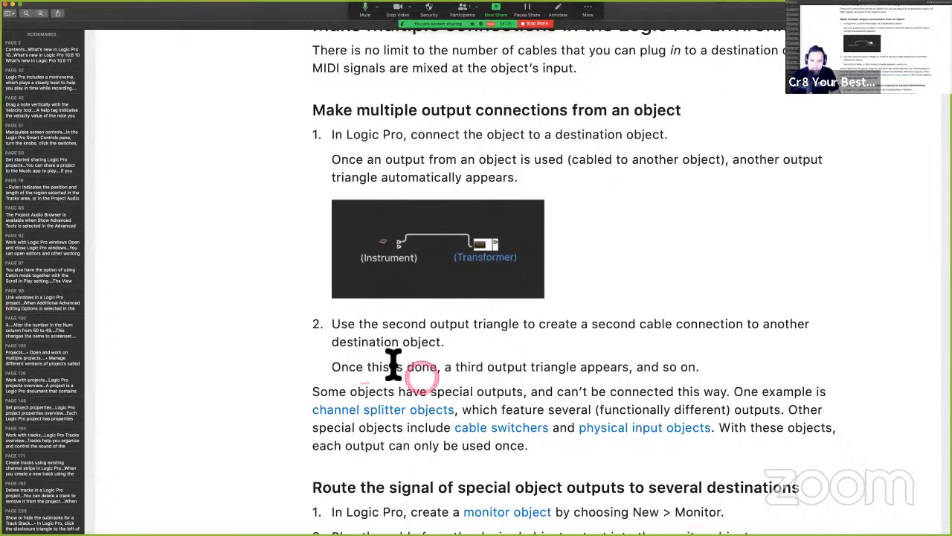
{"action": "mouse_move", "coordinate": [707, 529]}
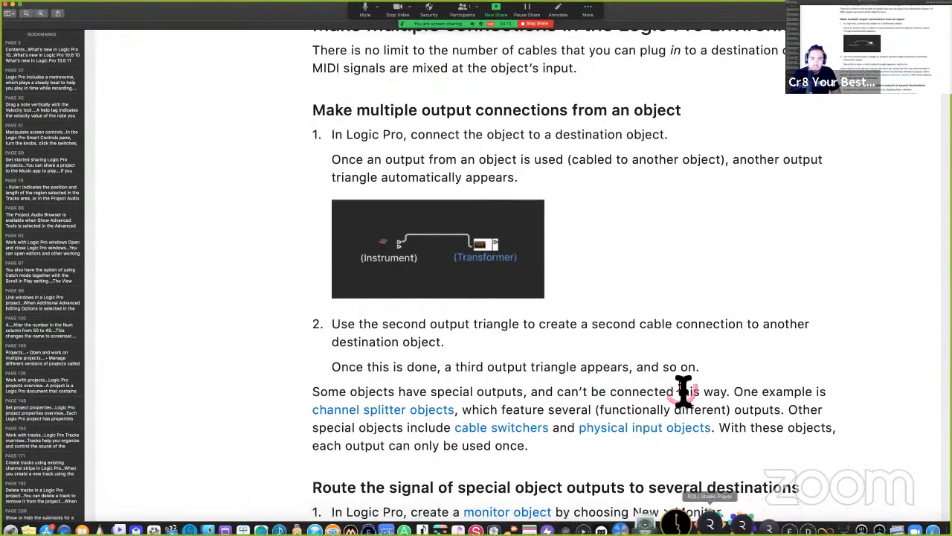
{"action": "scroll", "coordinate": [683, 387], "scroll_direction": "down", "scroll_amount": 5}
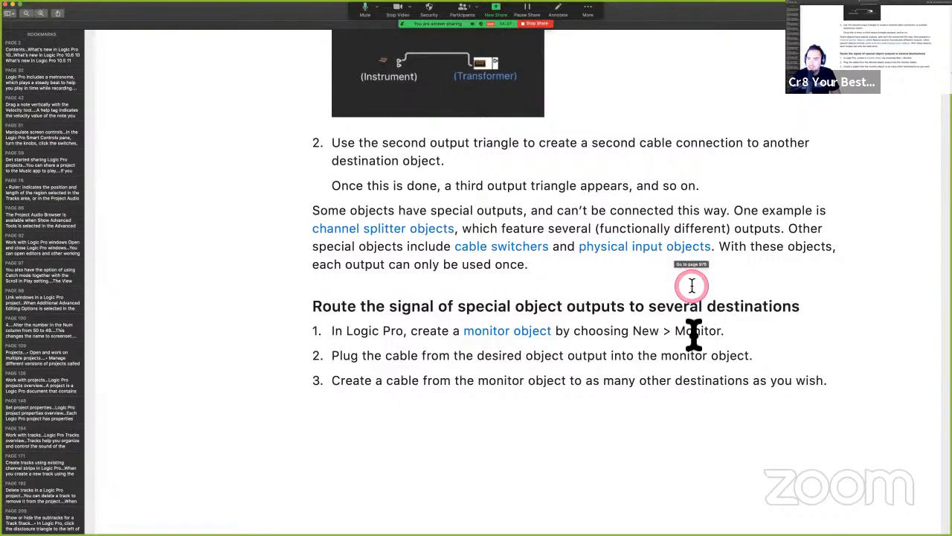
Read the user guide's steps for routing special object outputs to several destinations and examine the Monitor object cabling diagram.
{"action": "scroll", "coordinate": [690, 355], "scroll_direction": "down", "scroll_amount": 3}
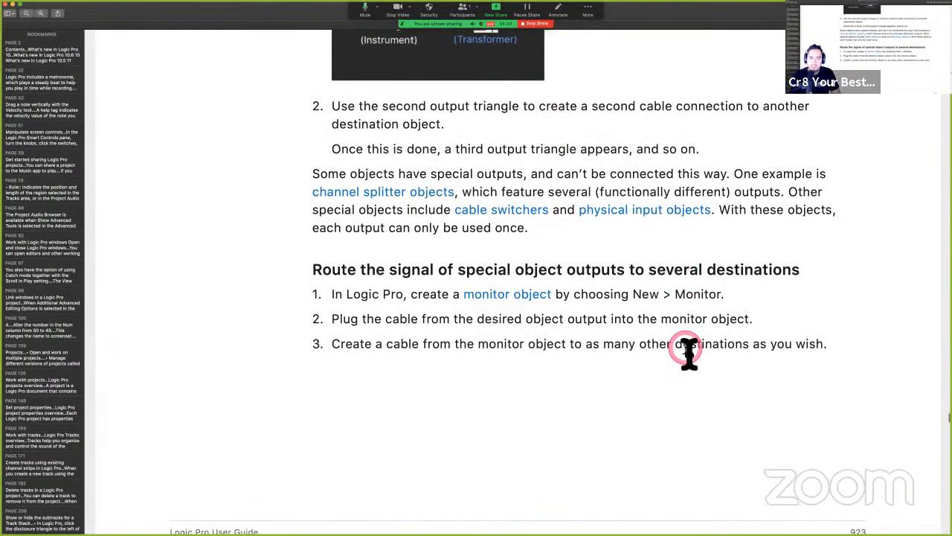
{"action": "scroll", "coordinate": [690, 354], "scroll_direction": "down", "scroll_amount": 2}
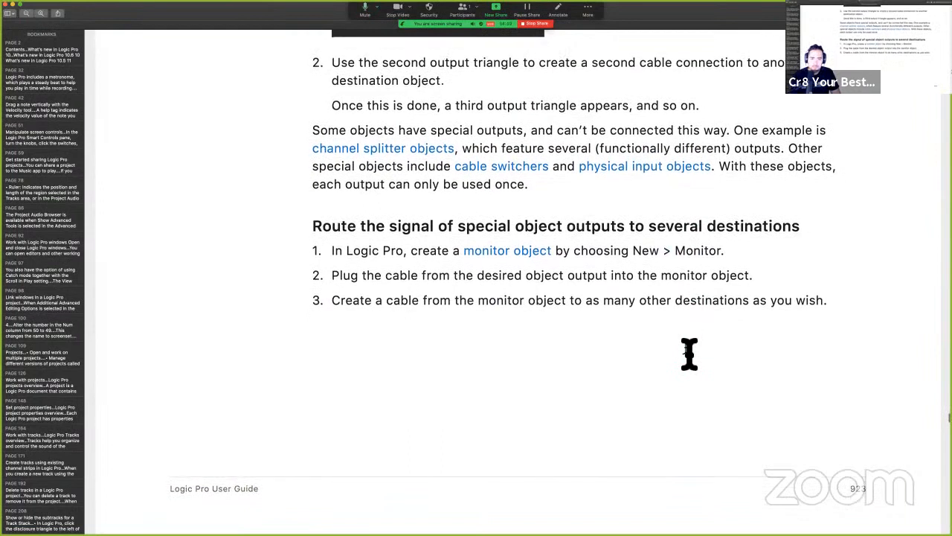
{"action": "scroll", "coordinate": [690, 355], "scroll_direction": "down", "scroll_amount": 2}
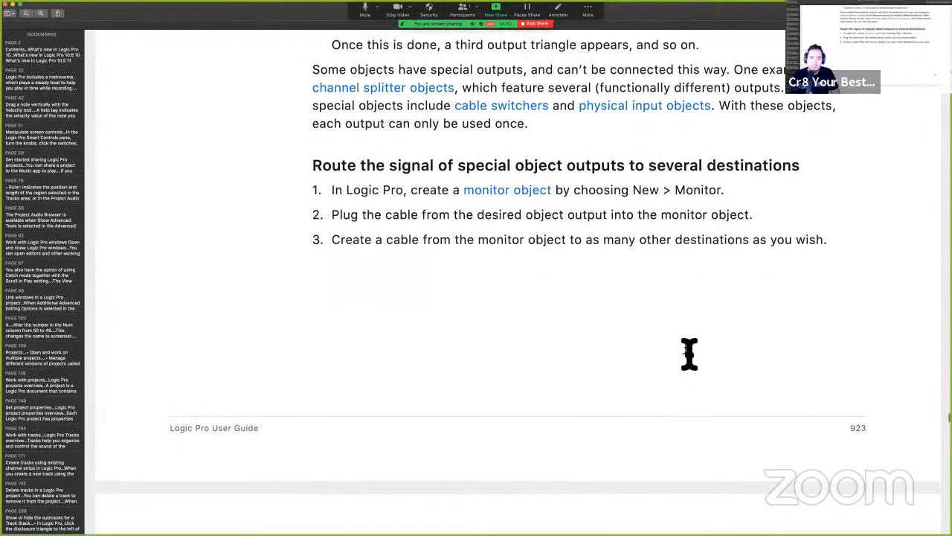
{"action": "scroll", "coordinate": [690, 355], "scroll_direction": "down", "scroll_amount": 1}
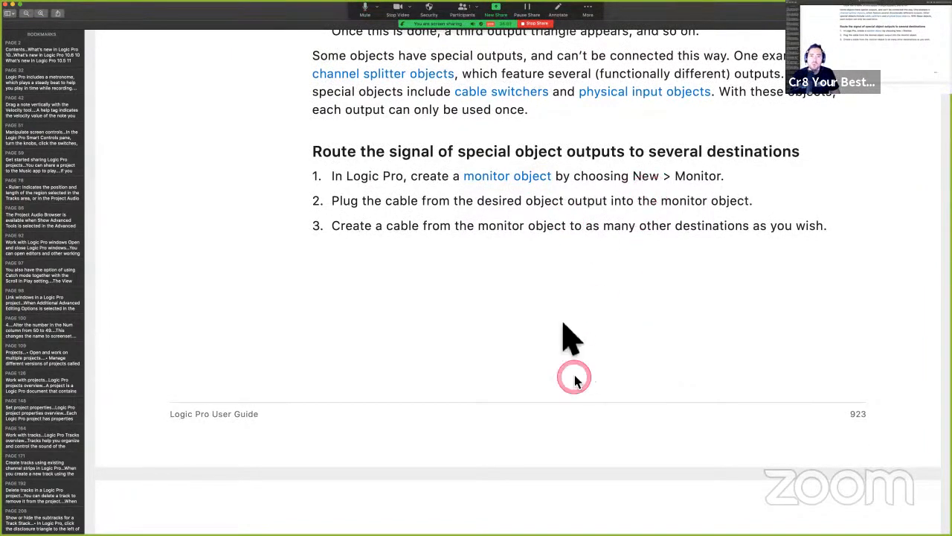
{"action": "scroll", "coordinate": [563, 315], "scroll_direction": "down", "scroll_amount": 10}
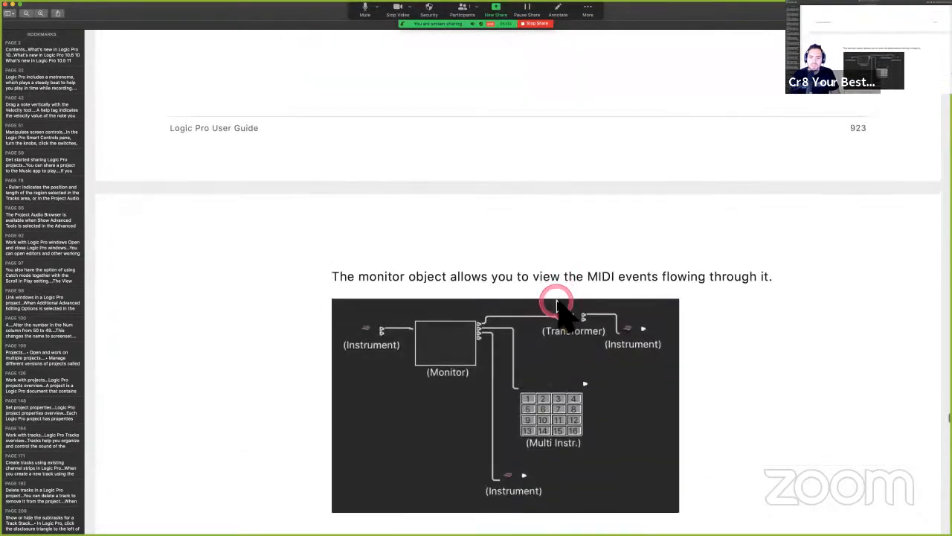
{"action": "scroll", "coordinate": [553, 356], "scroll_direction": "down", "scroll_amount": 5}
{"action": "scroll", "coordinate": [551, 351], "scroll_direction": "down", "scroll_amount": 6}
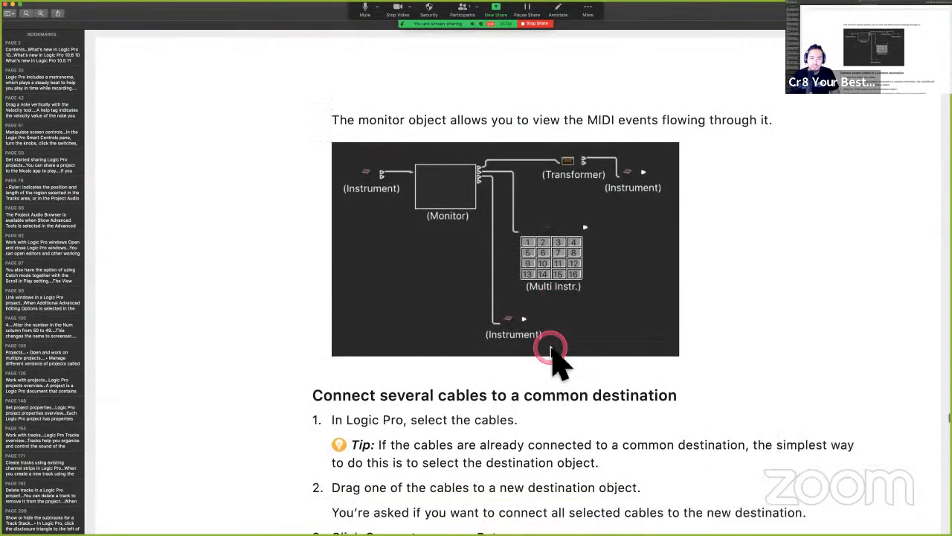
Read the section on connecting several cables to a common destination, marking part of its tip and rechecking the Monitor diagram.
{"action": "scroll", "coordinate": [559, 363], "scroll_direction": "down", "scroll_amount": 5}
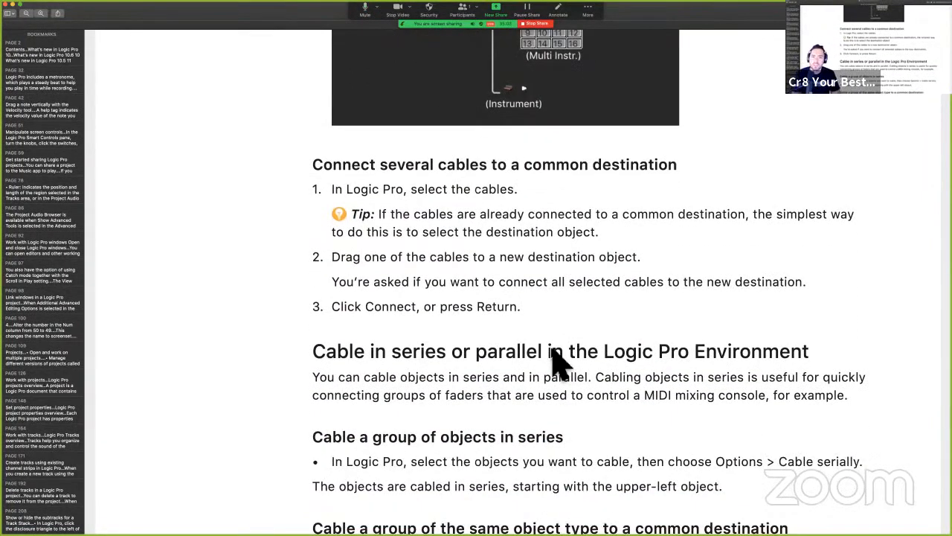
{"action": "left_click", "coordinate": [553, 354]}
{"action": "left_click_drag", "start_coordinate": [404, 217], "coordinate": [543, 216]}
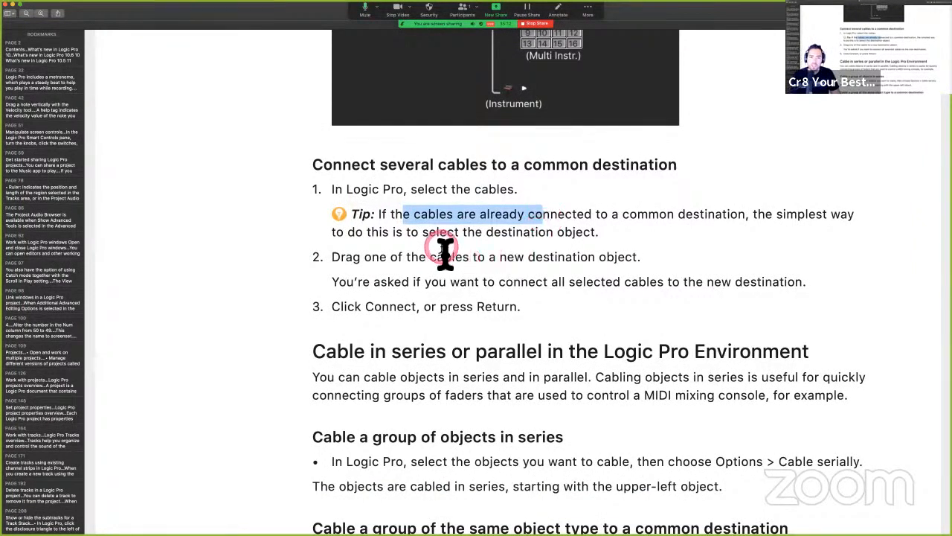
{"action": "scroll", "coordinate": [446, 281], "scroll_direction": "up", "scroll_amount": 3}
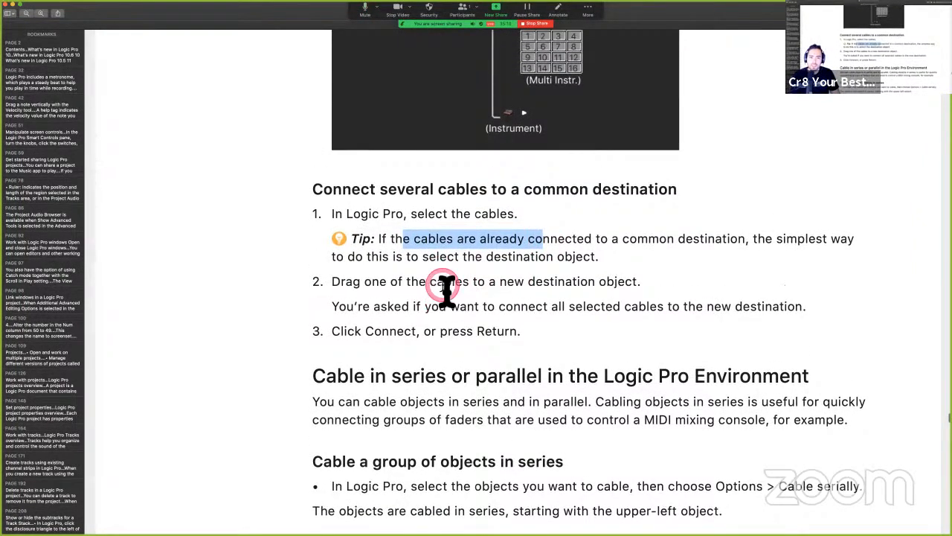
{"action": "scroll", "coordinate": [447, 291], "scroll_direction": "up", "scroll_amount": 4}
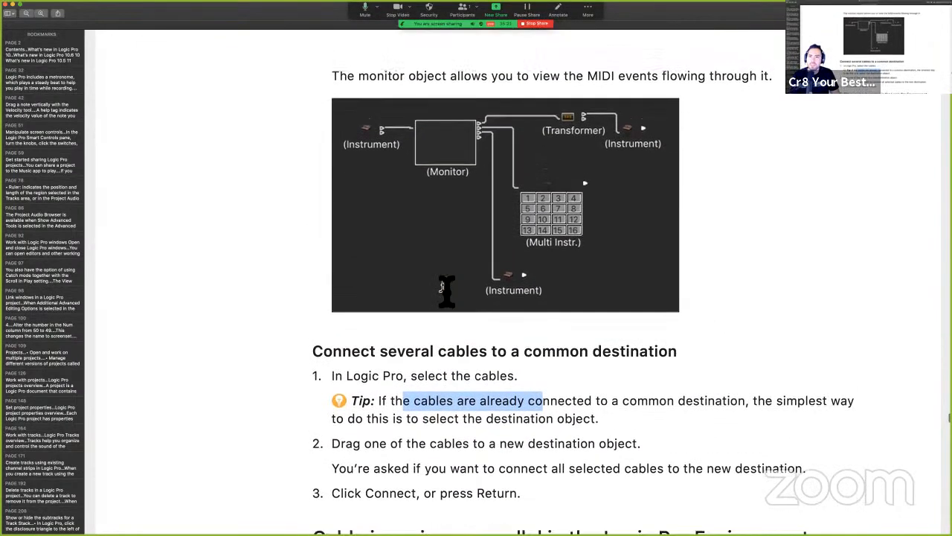
{"action": "scroll", "coordinate": [446, 291], "scroll_direction": "down", "scroll_amount": 5}
{"action": "left_click", "coordinate": [444, 301]}
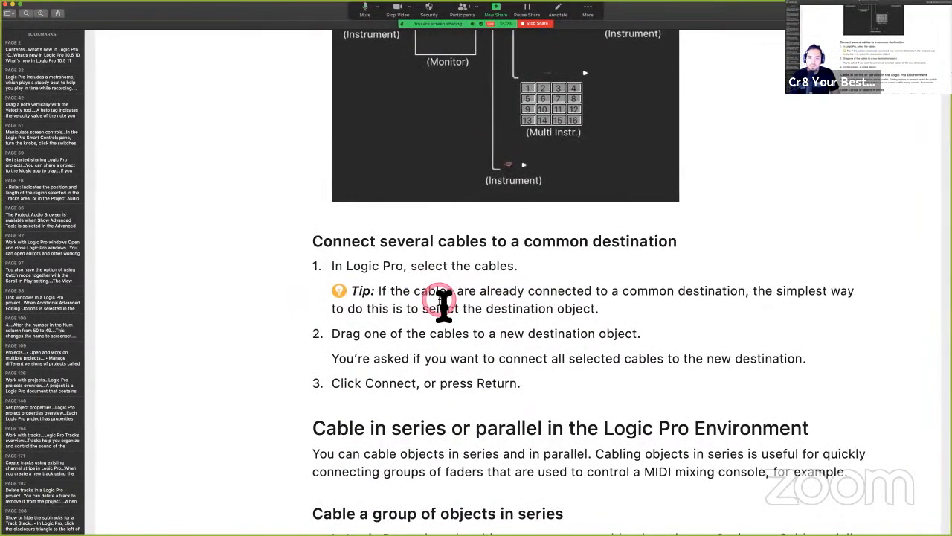
Switch to Logic Pro and look through the Environment's options, view settings and edit commands for selecting cable destinations.
{"action": "key", "text": "ctrl+Right"}
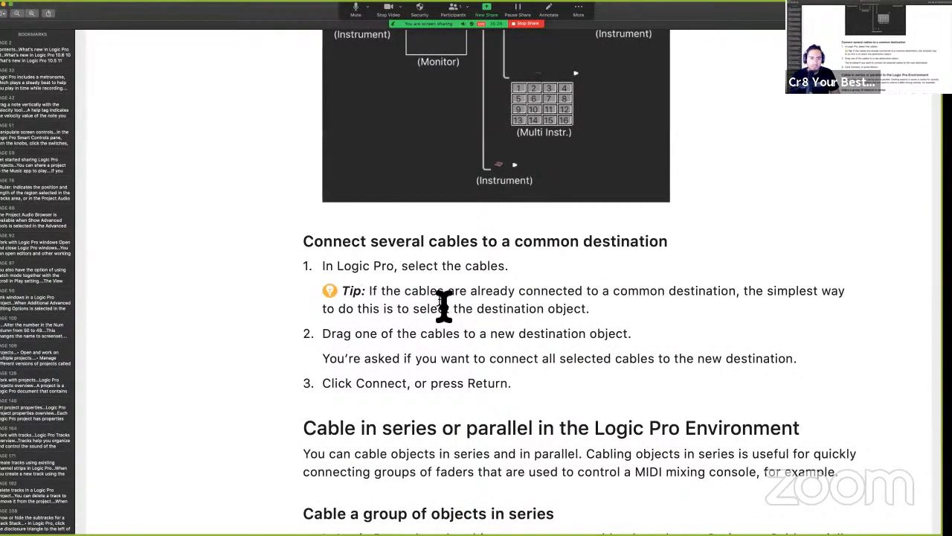
{"action": "key", "text": "ctrl+Left"}
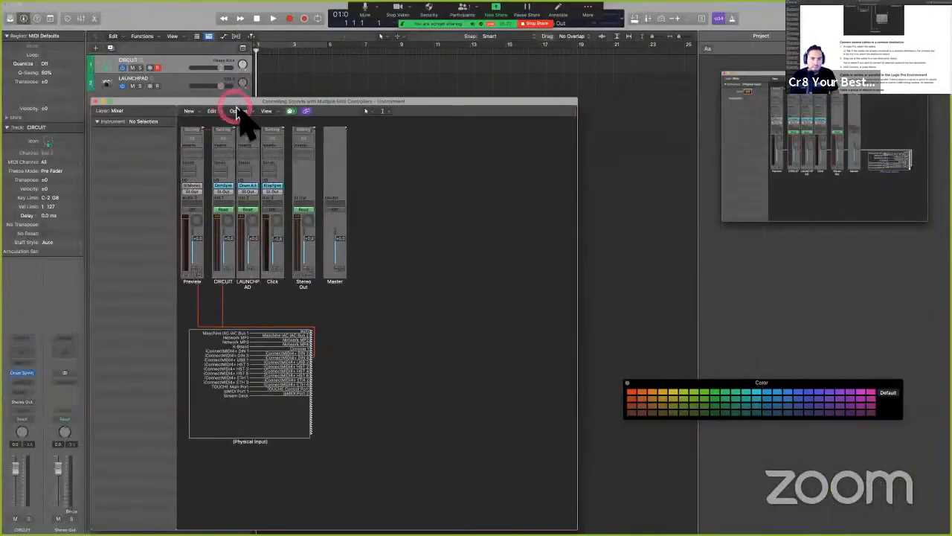
{"action": "left_click", "coordinate": [238, 111]}
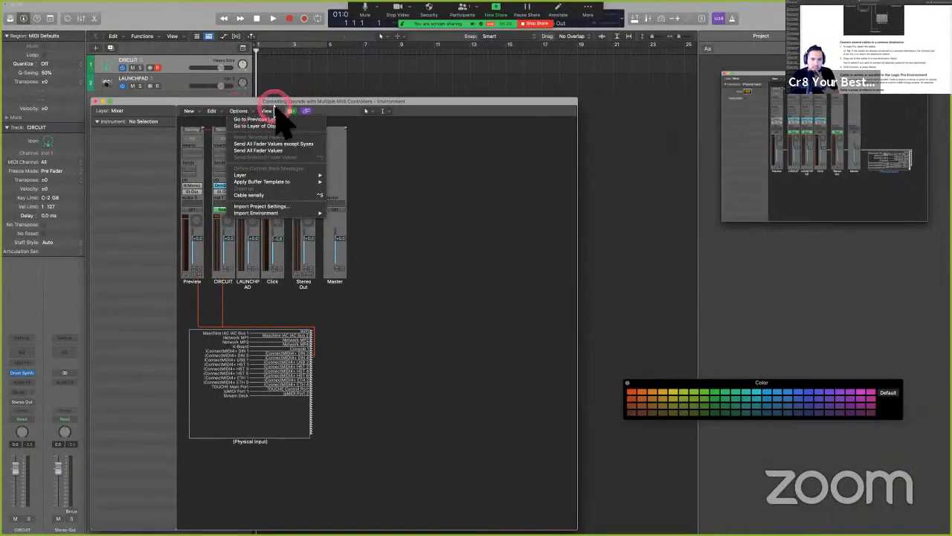
{"action": "left_click", "coordinate": [274, 111]}
{"action": "left_click", "coordinate": [274, 111]}
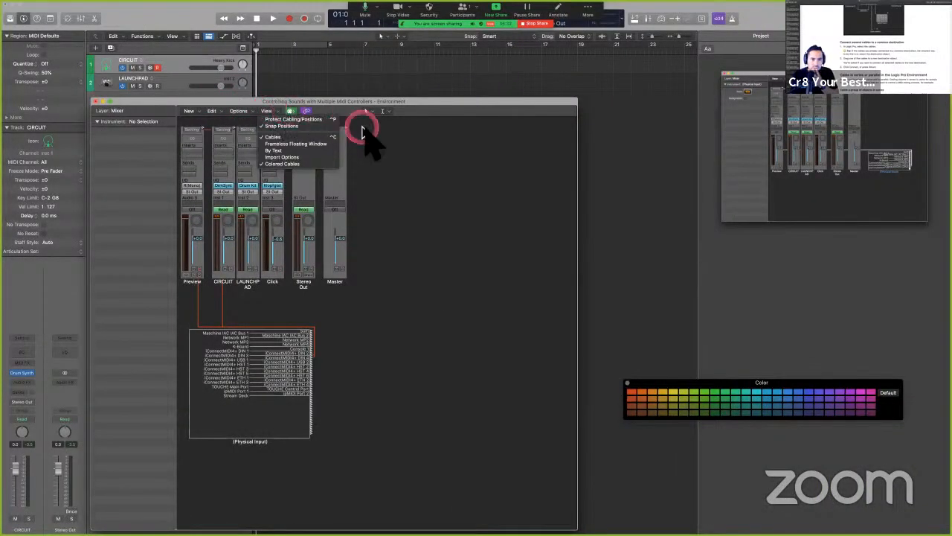
{"action": "left_click", "coordinate": [216, 111]}
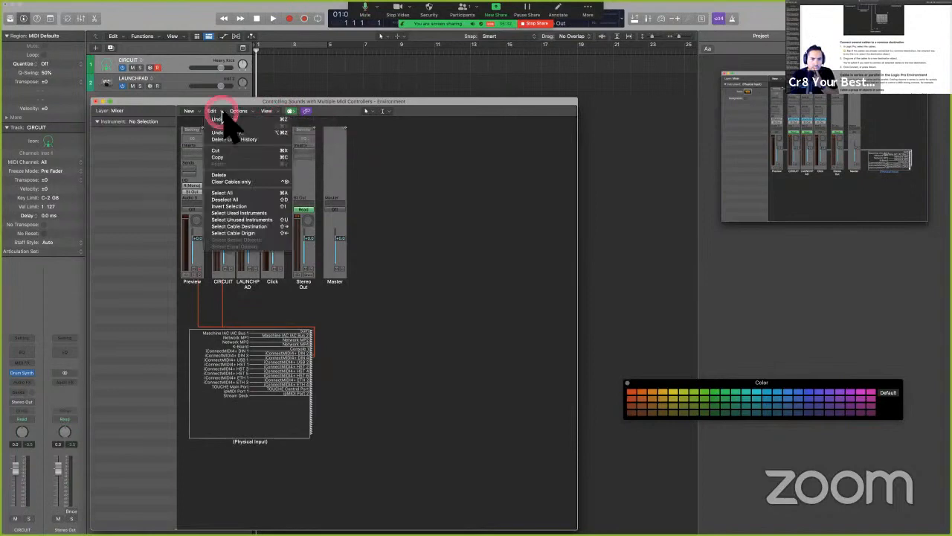
Try to select the cable destination and cable origin of the Physical Input object in the Mixer layer.
{"action": "left_click", "coordinate": [269, 228]}
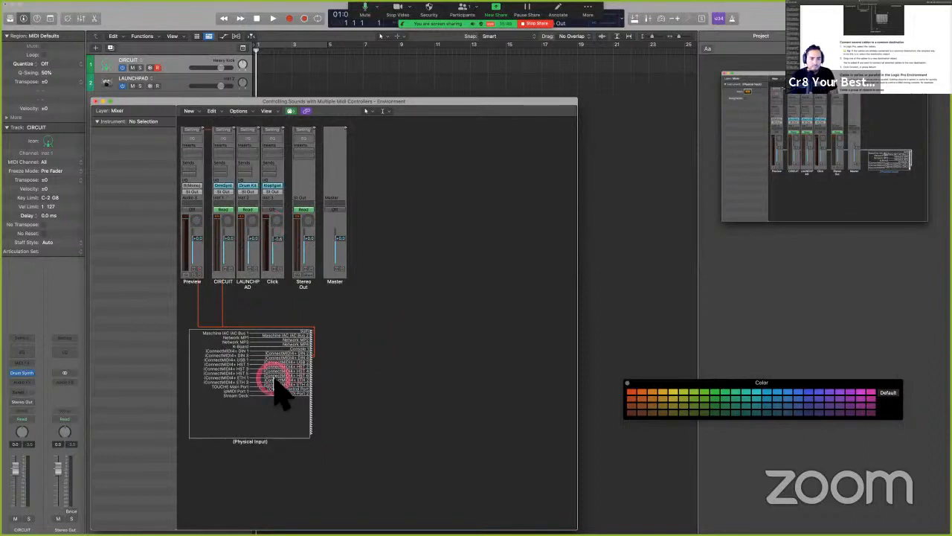
{"action": "key", "text": "alt+shift+Right"}
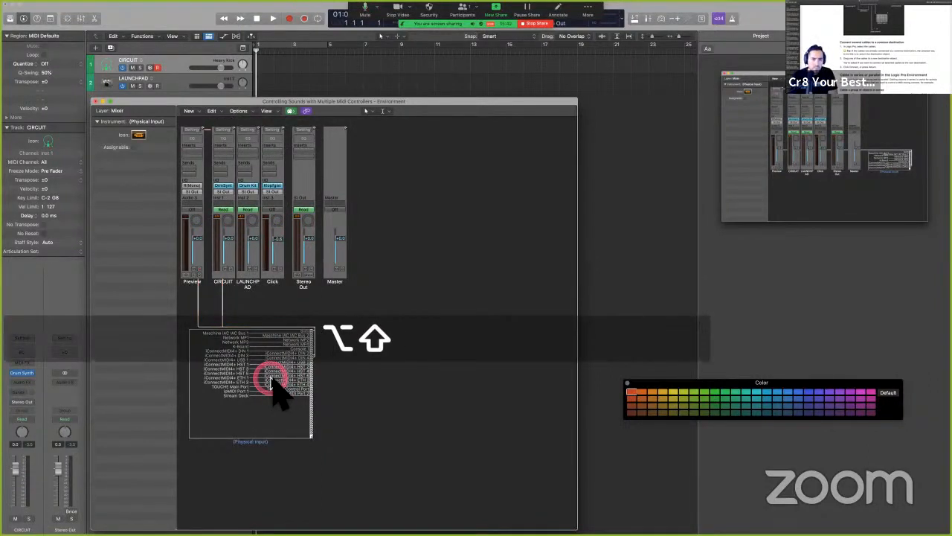
{"action": "key", "text": "alt+shift+Left"}
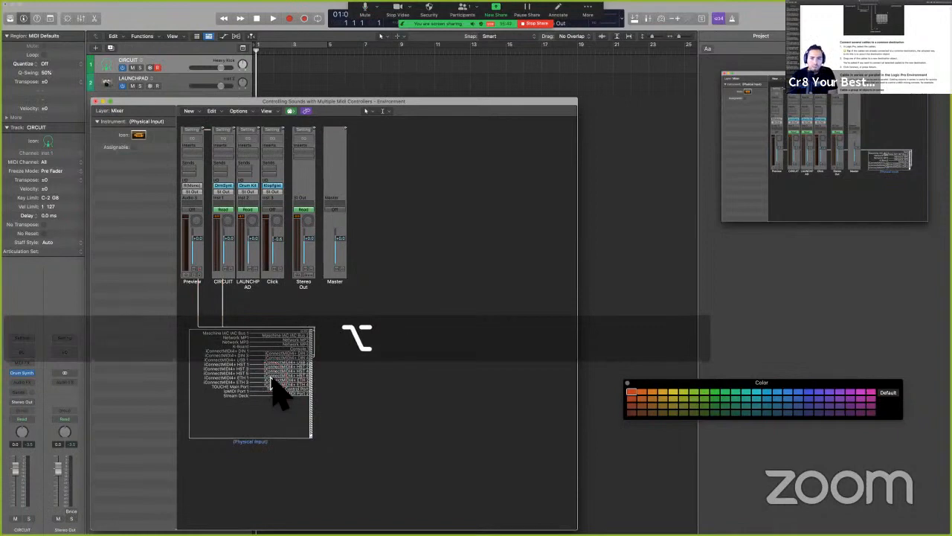
Close the color palette, then move the Environment window aside and shrink it to make room for another window.
{"action": "left_click", "coordinate": [629, 385]}
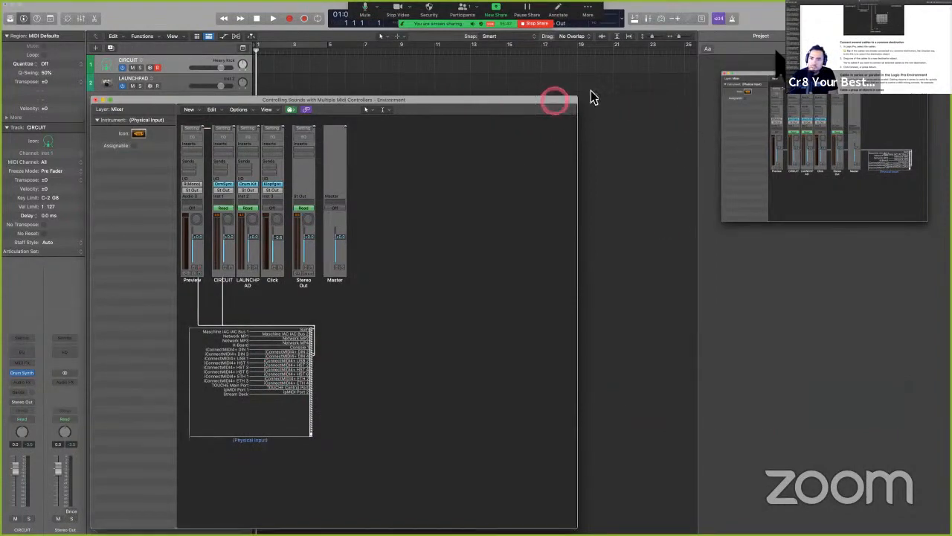
{"action": "left_click_drag", "start_coordinate": [558, 100], "coordinate": [924, 8]}
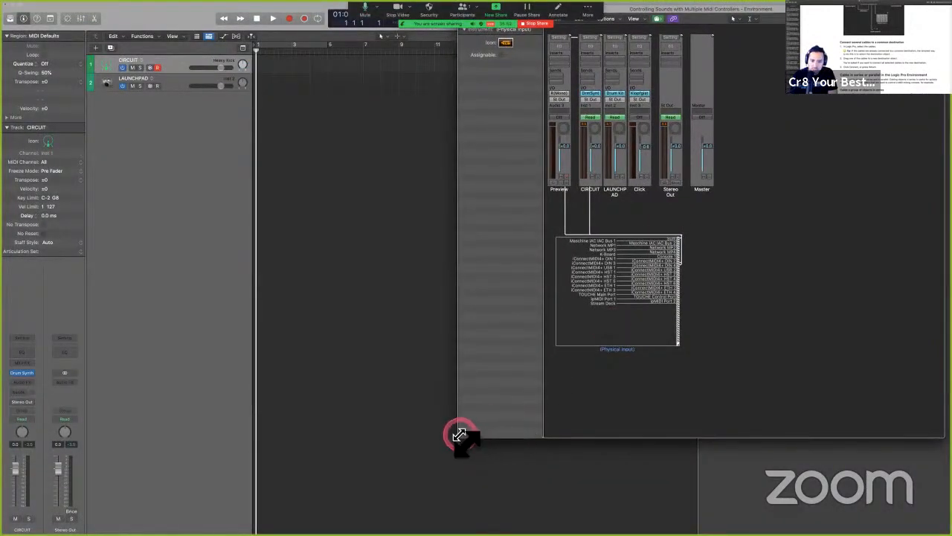
{"action": "left_click_drag", "start_coordinate": [463, 426], "coordinate": [524, 377]}
Open a second Environment window beside the first and switch it to the Click & Ports layer.
{"action": "key", "text": "super+0"}
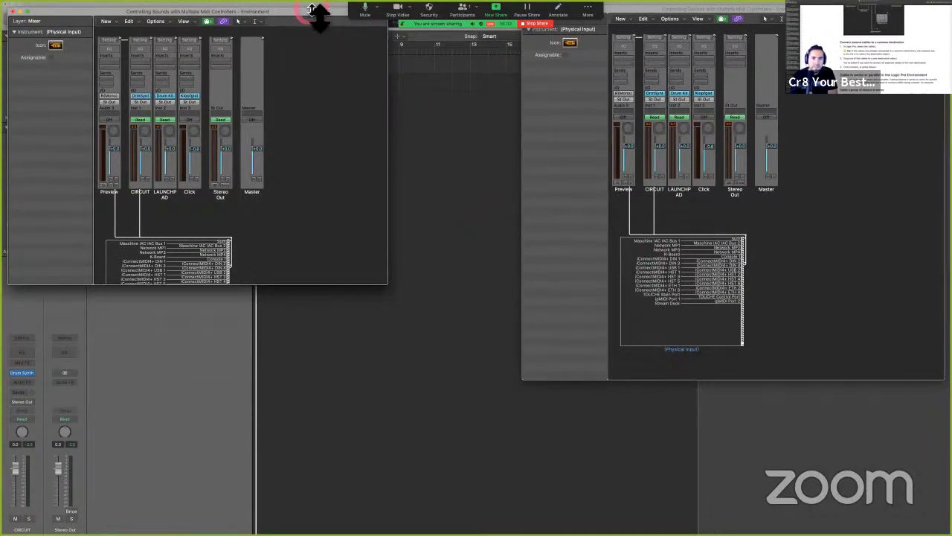
{"action": "left_click_drag", "start_coordinate": [318, 13], "coordinate": [418, 105]}
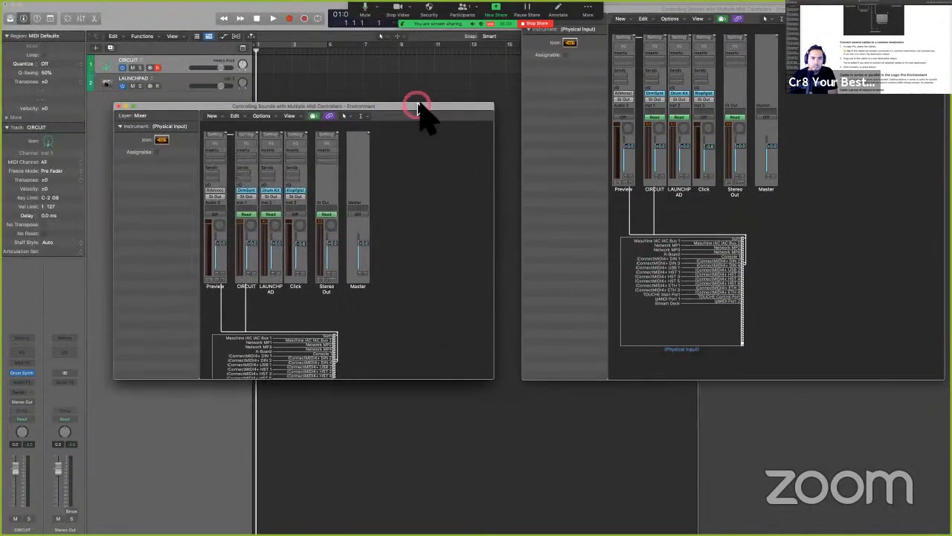
{"action": "left_click", "coordinate": [158, 115]}
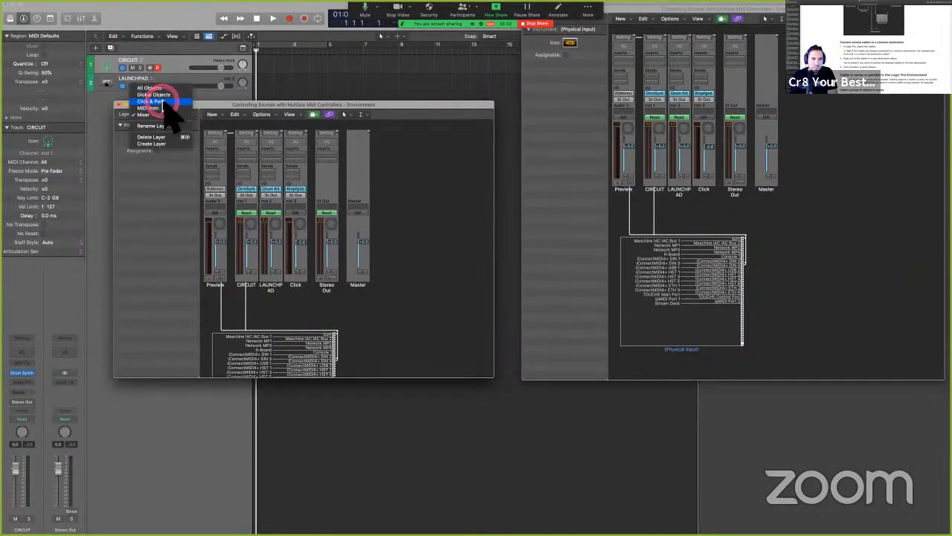
{"action": "left_click", "coordinate": [164, 101]}
Select the cable destination of the Physical Input object from the first Environment window and reposition that window lower.
{"action": "left_click", "coordinate": [808, 306]}
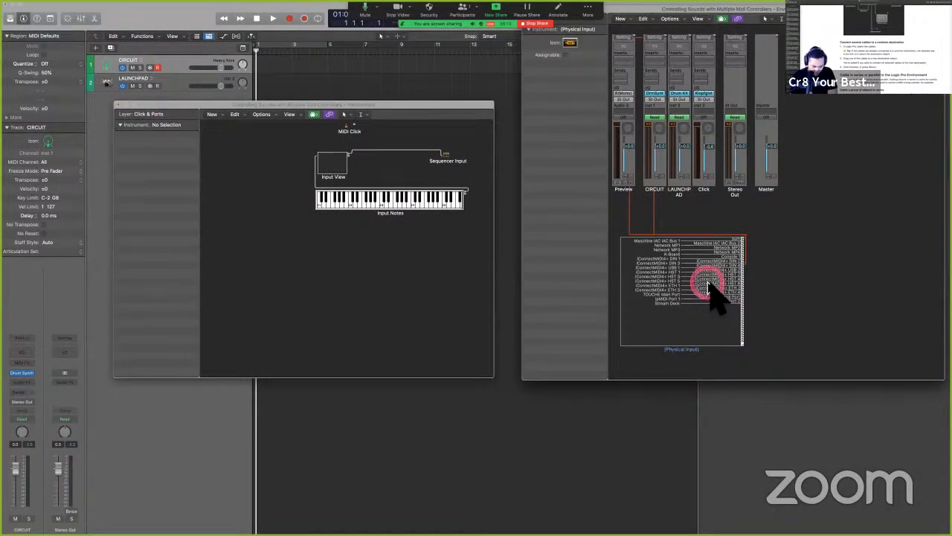
{"action": "key", "text": "alt+shift+Right"}
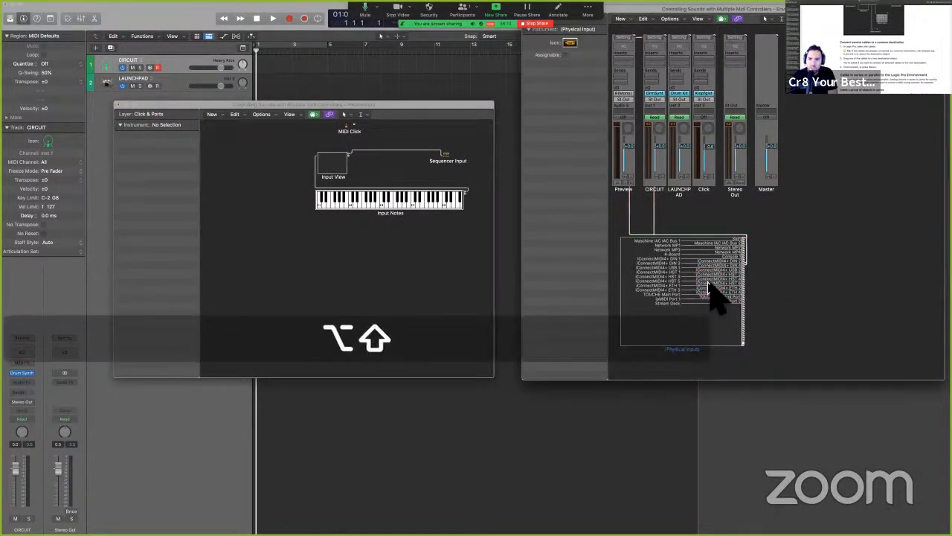
{"action": "key", "text": "alt+shift+Left"}
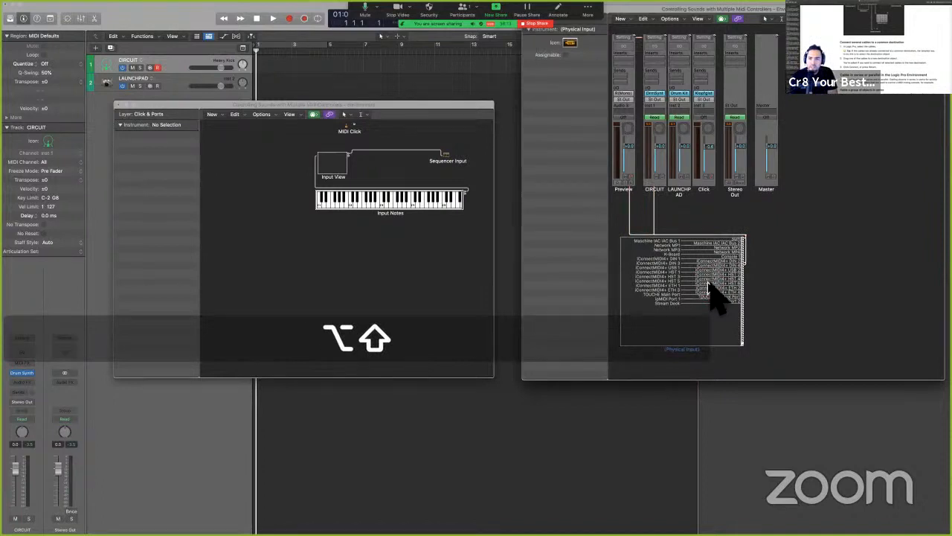
{"action": "left_click", "coordinate": [646, 19]}
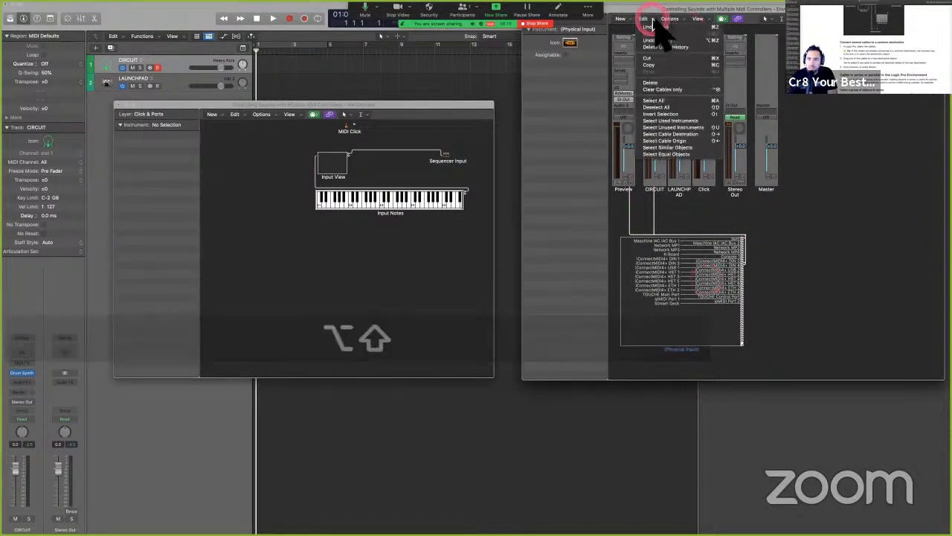
{"action": "left_click", "coordinate": [691, 134]}
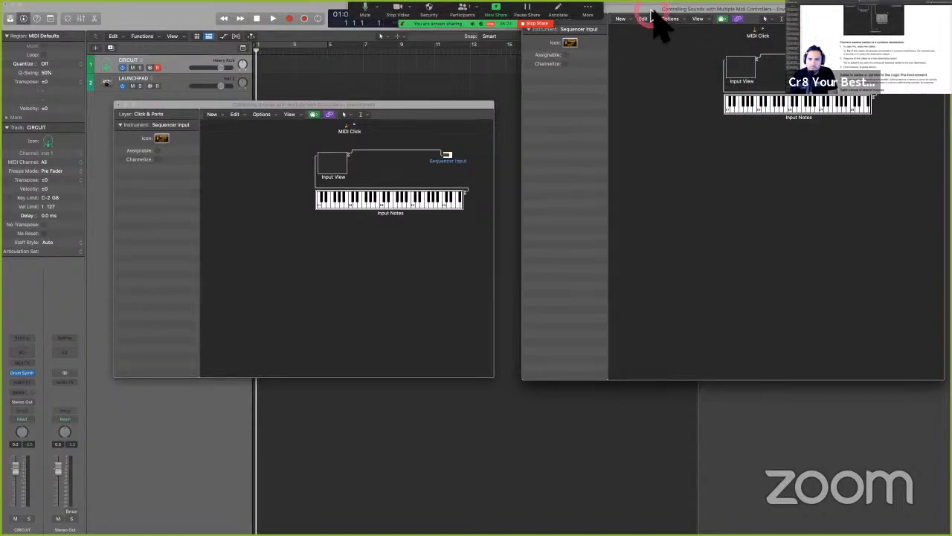
{"action": "left_click_drag", "start_coordinate": [650, 9], "coordinate": [644, 79]}
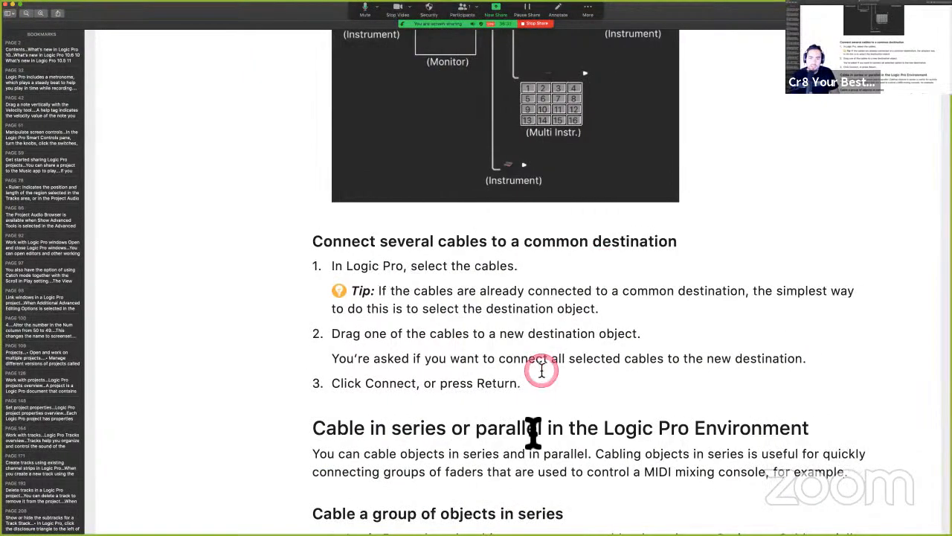
Switch back to the user guide PDF, mark "select the destination object" in the tip, and read on to cabling in series.
{"action": "scroll", "coordinate": [542, 369], "scroll_direction": "down", "scroll_amount": 2}
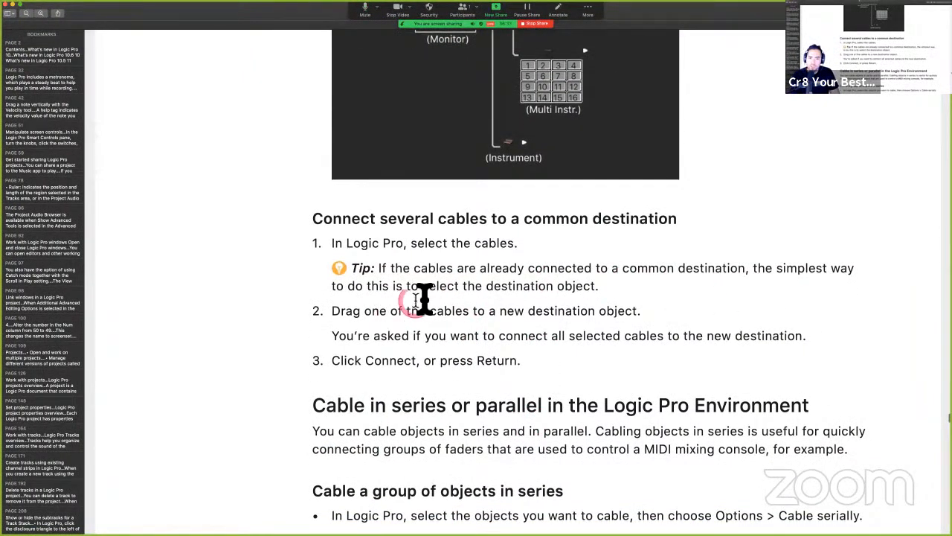
{"action": "left_click_drag", "start_coordinate": [422, 286], "coordinate": [627, 293]}
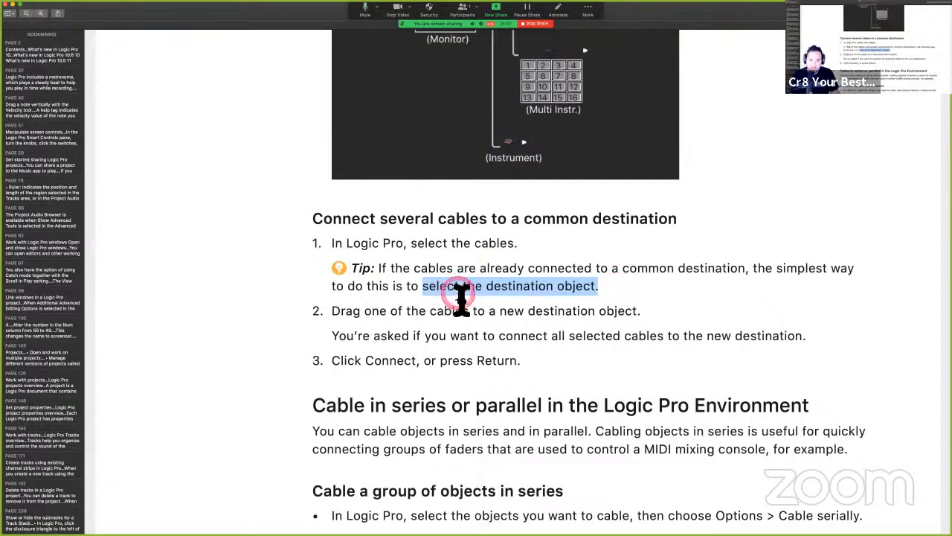
{"action": "scroll", "coordinate": [462, 296], "scroll_direction": "down", "scroll_amount": 3}
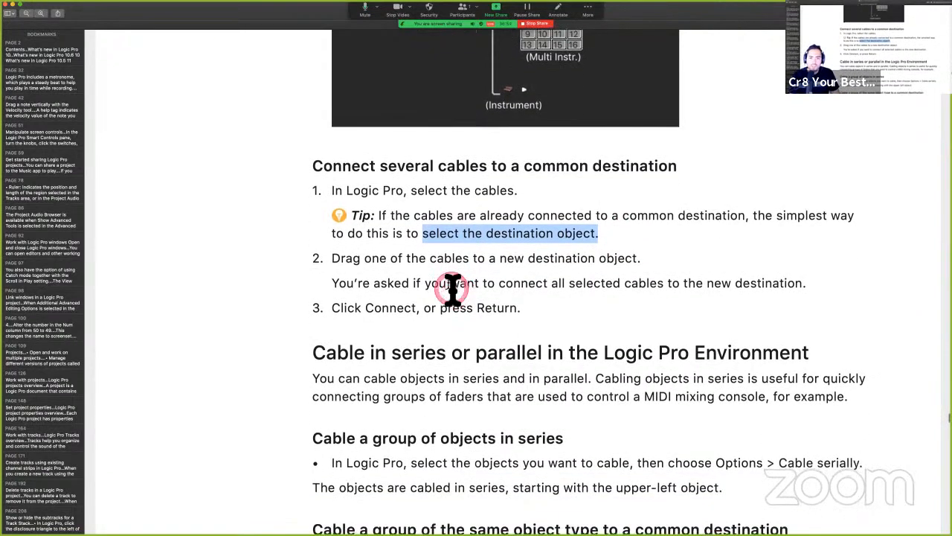
{"action": "scroll", "coordinate": [452, 289], "scroll_direction": "down", "scroll_amount": 1}
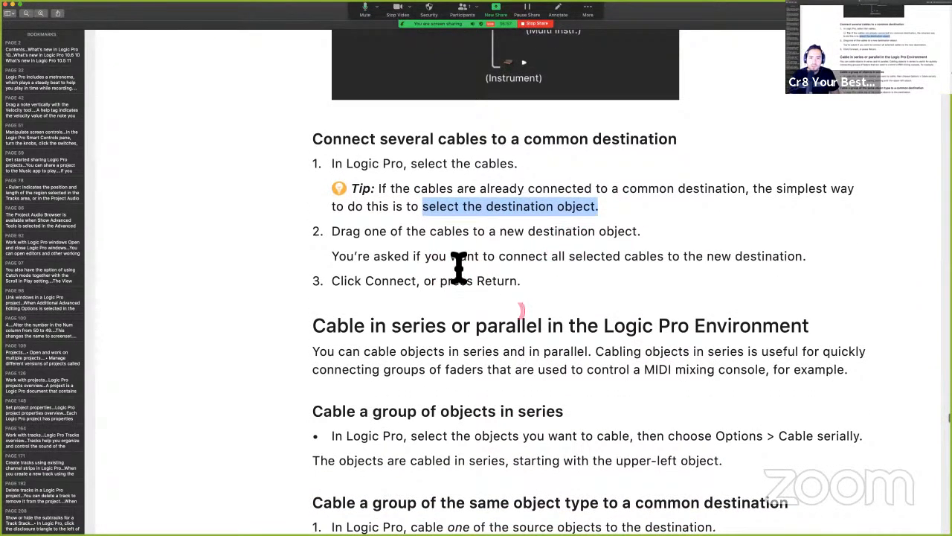
{"action": "scroll", "coordinate": [452, 276], "scroll_direction": "down", "scroll_amount": 3}
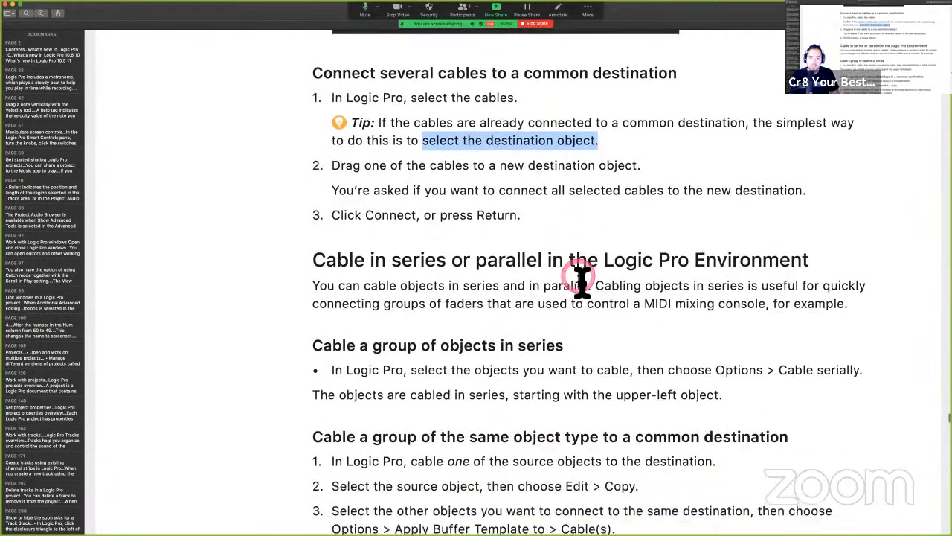
Highlight the sentence about cabling in series being useful for connecting groups of faders in the series-or-parallel section of the user guide.
{"action": "scroll", "coordinate": [582, 279], "scroll_direction": "down", "scroll_amount": 2}
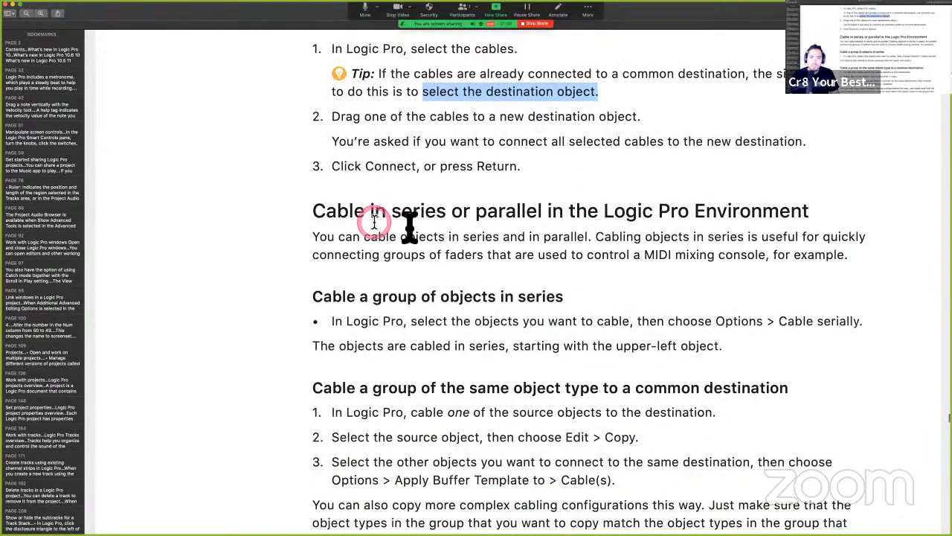
{"action": "scroll", "coordinate": [374, 222], "scroll_direction": "down", "scroll_amount": 2}
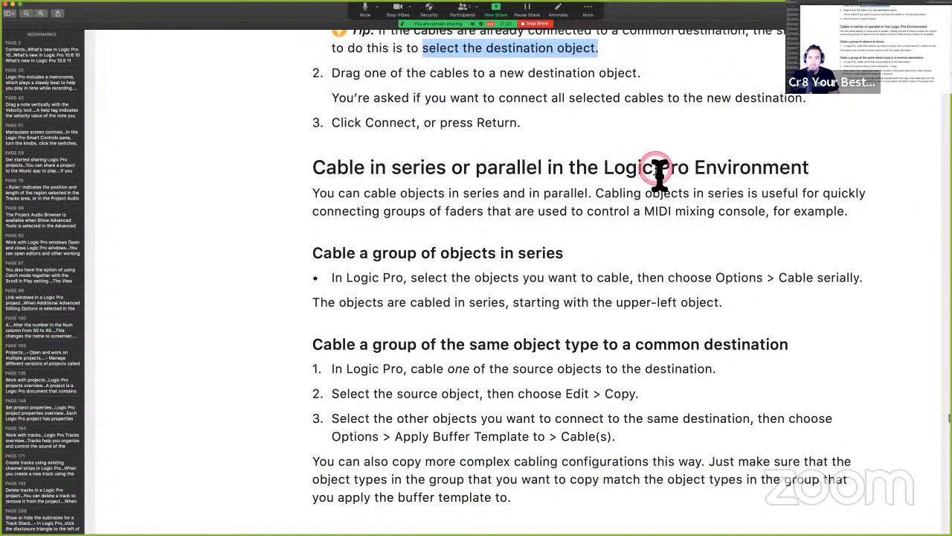
{"action": "scroll", "coordinate": [656, 170], "scroll_direction": "down", "scroll_amount": 1}
{"action": "left_click_drag", "start_coordinate": [392, 154], "coordinate": [548, 167]}
{"action": "scroll", "coordinate": [539, 279], "scroll_direction": "down", "scroll_amount": 1}
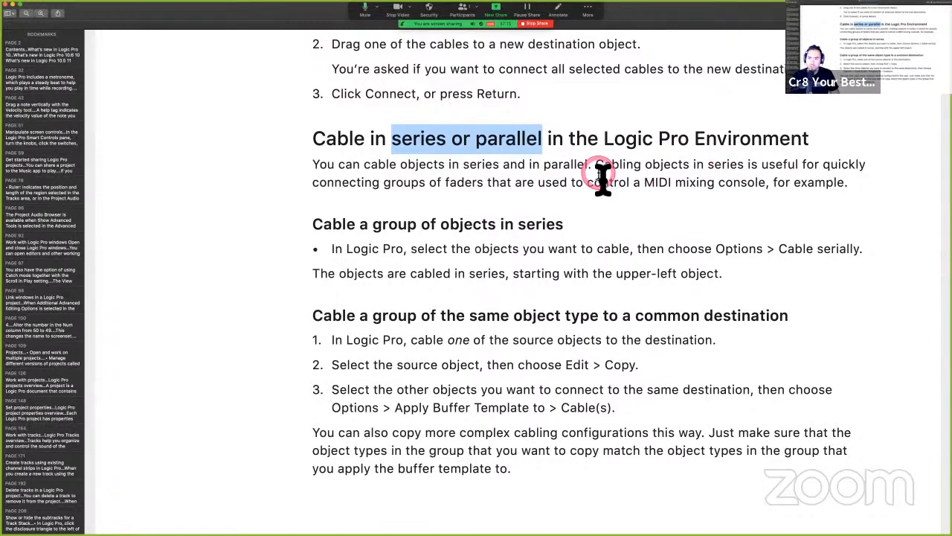
{"action": "left_click_drag", "start_coordinate": [595, 164], "coordinate": [820, 205]}
{"action": "left_click", "coordinate": [814, 13]}
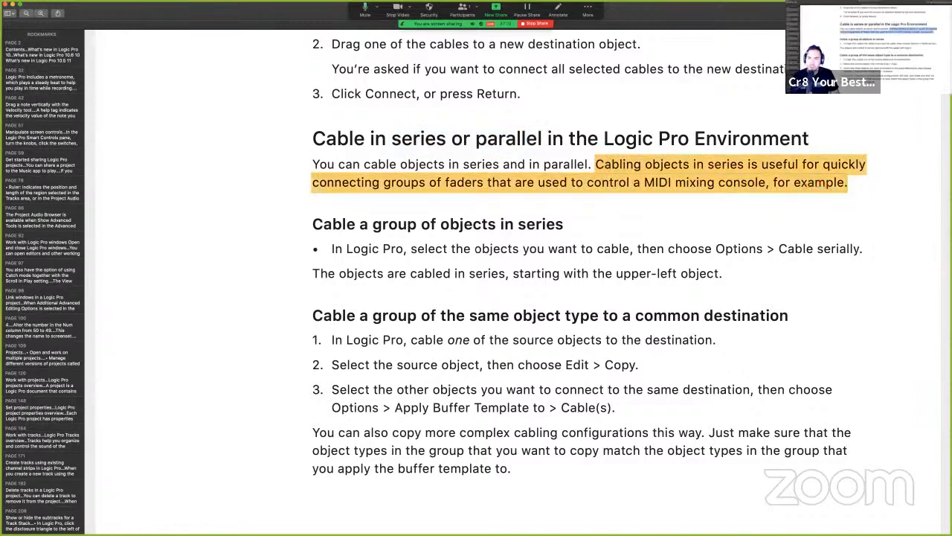
Read the instructions for cabling objects in series and to a common destination, and select the words "choose Options > Cable serially".
{"action": "scroll", "coordinate": [560, 268], "scroll_direction": "down", "scroll_amount": 3}
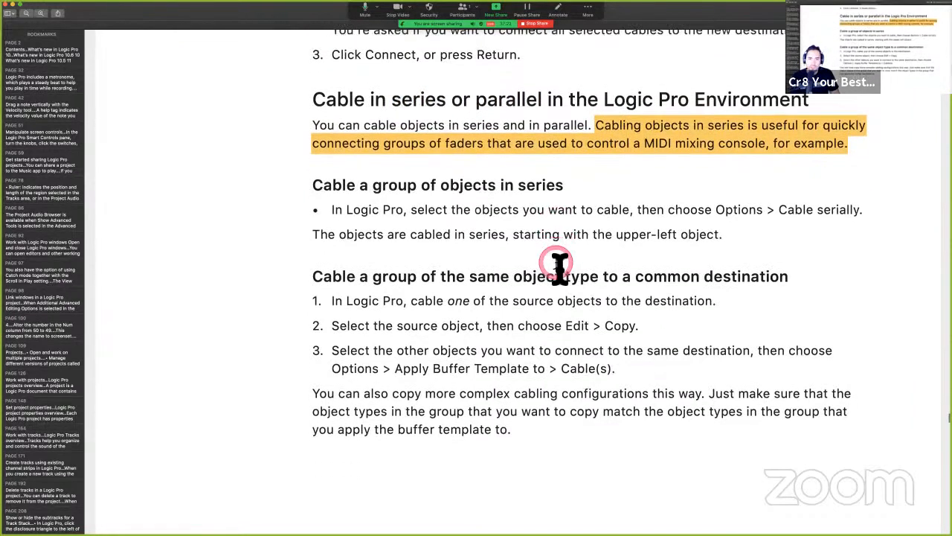
{"action": "scroll", "coordinate": [559, 267], "scroll_direction": "down", "scroll_amount": 1}
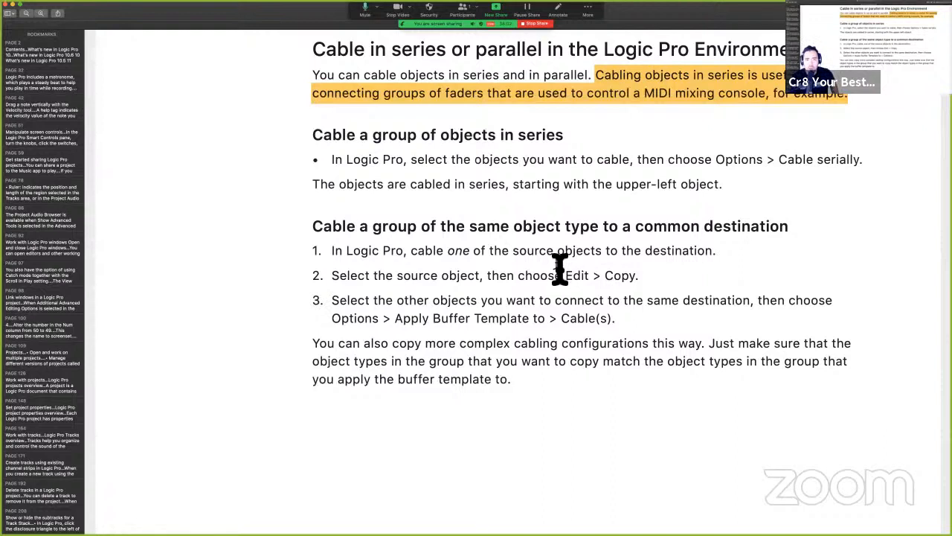
{"action": "scroll", "coordinate": [444, 229], "scroll_direction": "down", "scroll_amount": 1}
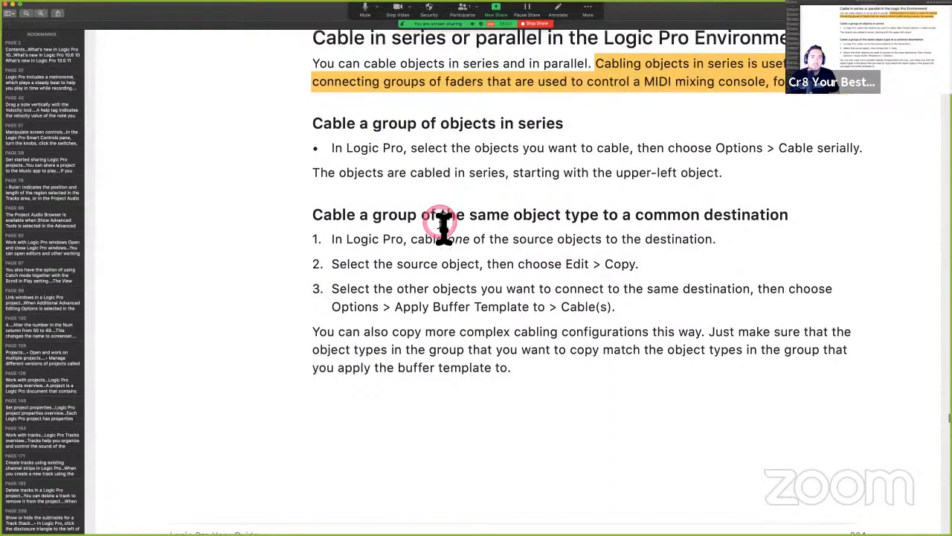
{"action": "scroll", "coordinate": [444, 228], "scroll_direction": "down", "scroll_amount": 1}
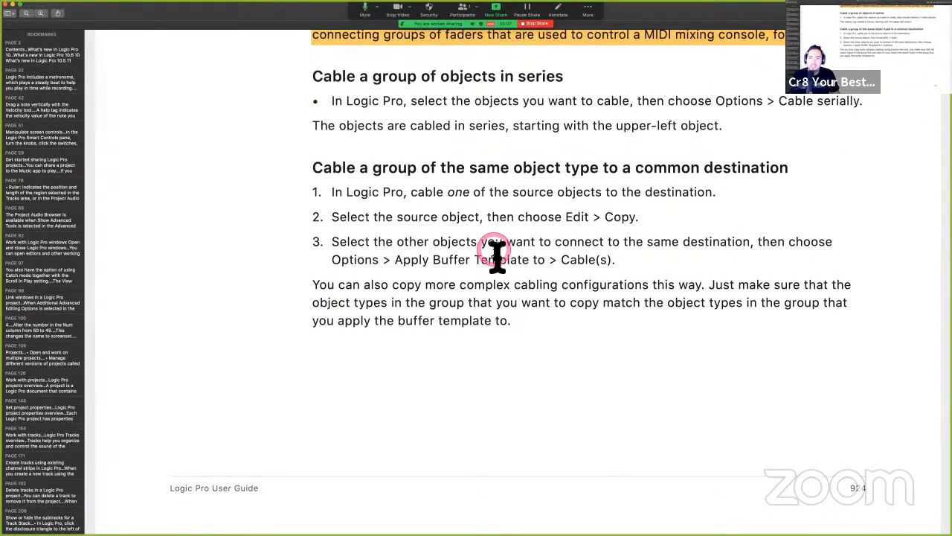
{"action": "scroll", "coordinate": [497, 253], "scroll_direction": "down", "scroll_amount": 1}
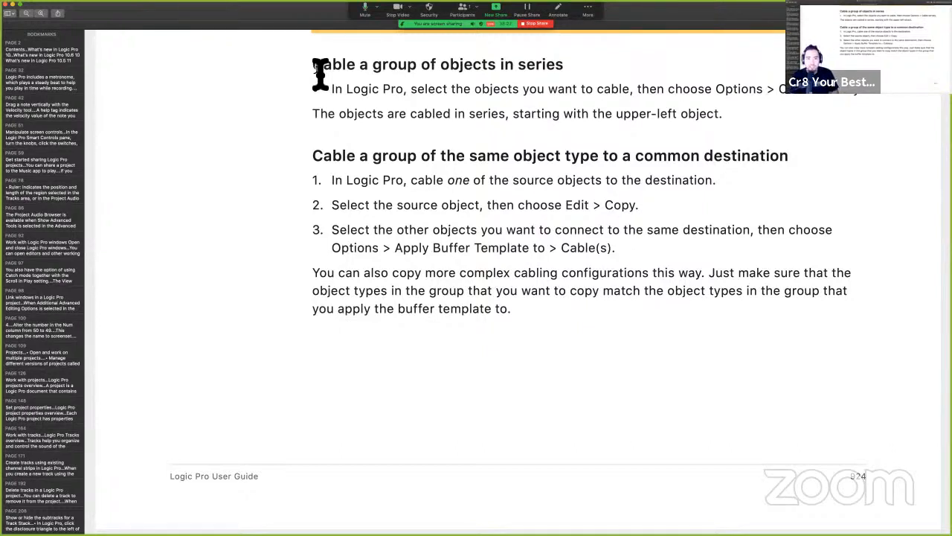
{"action": "left_click", "coordinate": [315, 67]}
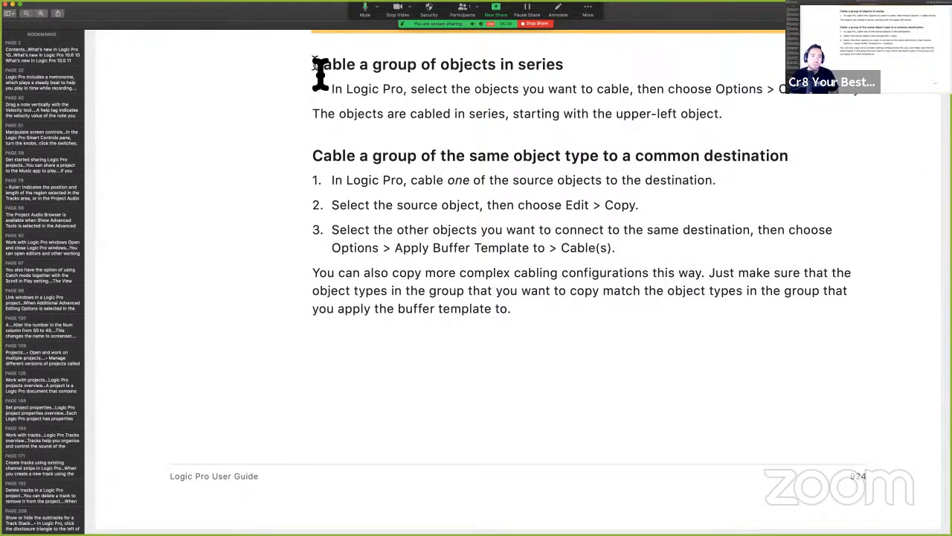
{"action": "left_click", "coordinate": [399, 131]}
{"action": "left_click", "coordinate": [559, 106]}
{"action": "left_click", "coordinate": [608, 110]}
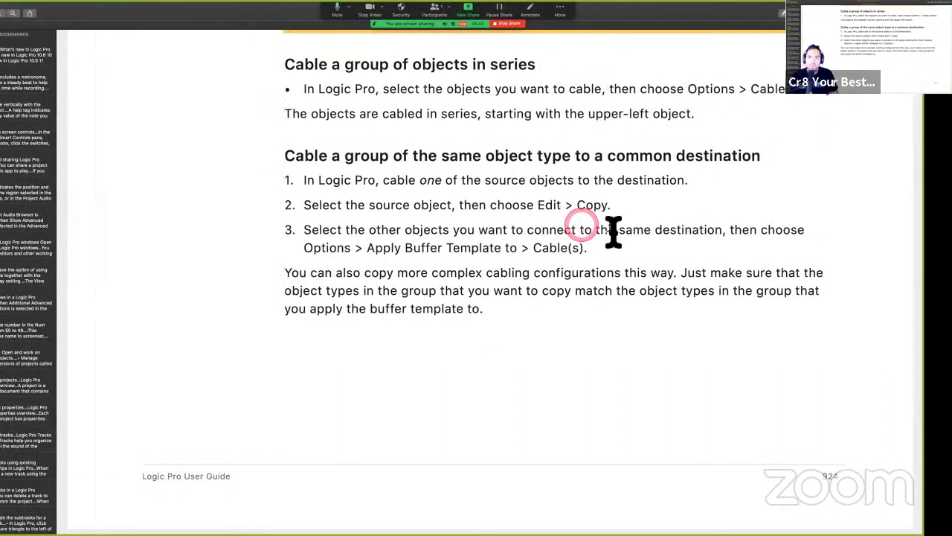
{"action": "left_click_drag", "start_coordinate": [668, 90], "coordinate": [847, 90]}
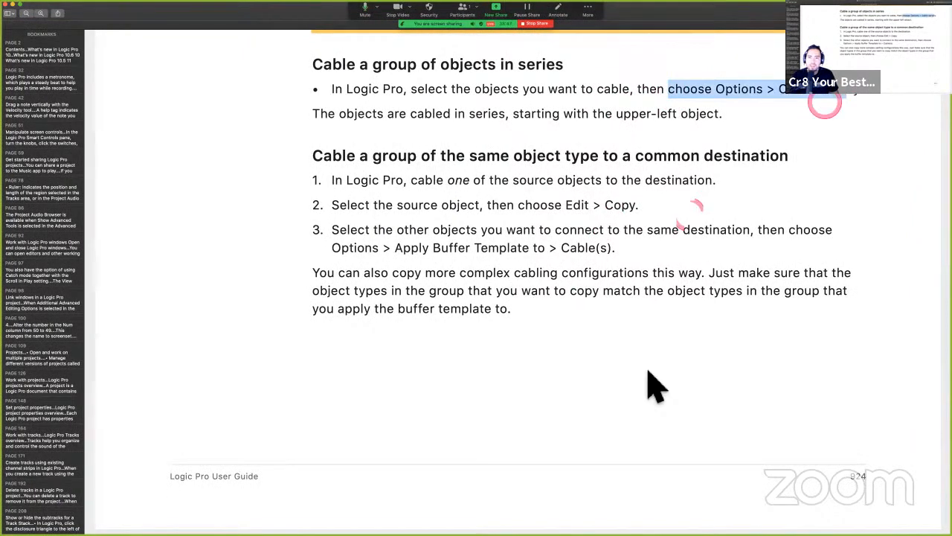
Switch to Logic Pro, try Cable serially in the second Environment window, and select the MIDI Click, Input View and Input Notes objects.
{"action": "key", "text": "ctrl+Left"}
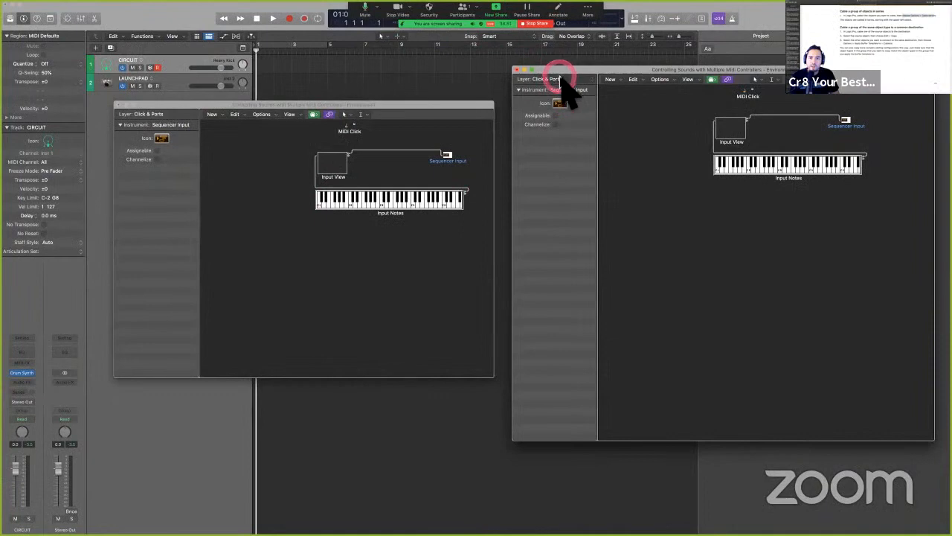
{"action": "left_click", "coordinate": [628, 150]}
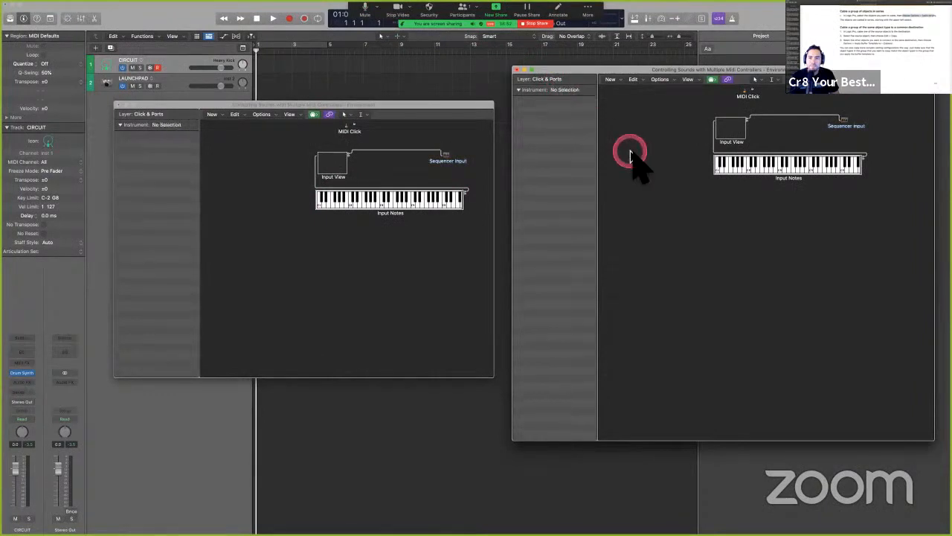
{"action": "left_click", "coordinate": [632, 79]}
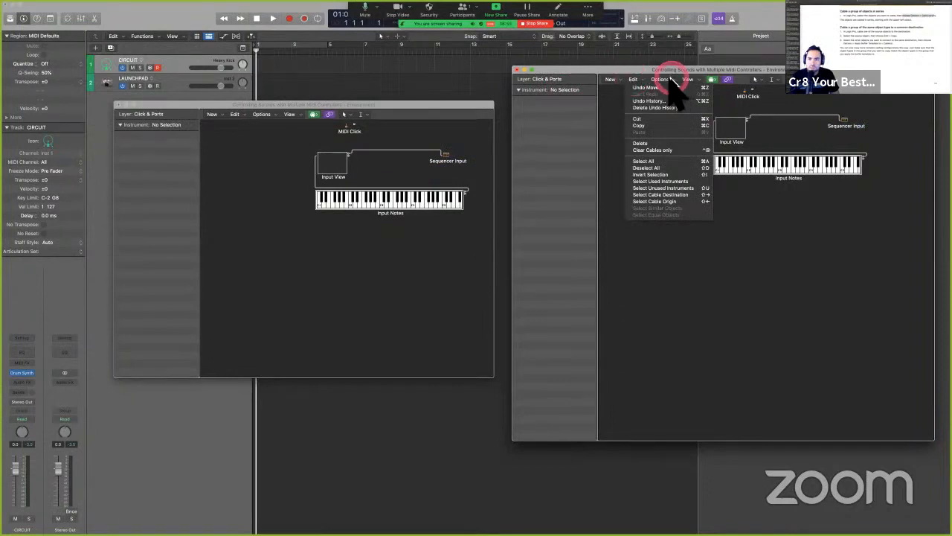
{"action": "left_click", "coordinate": [662, 80]}
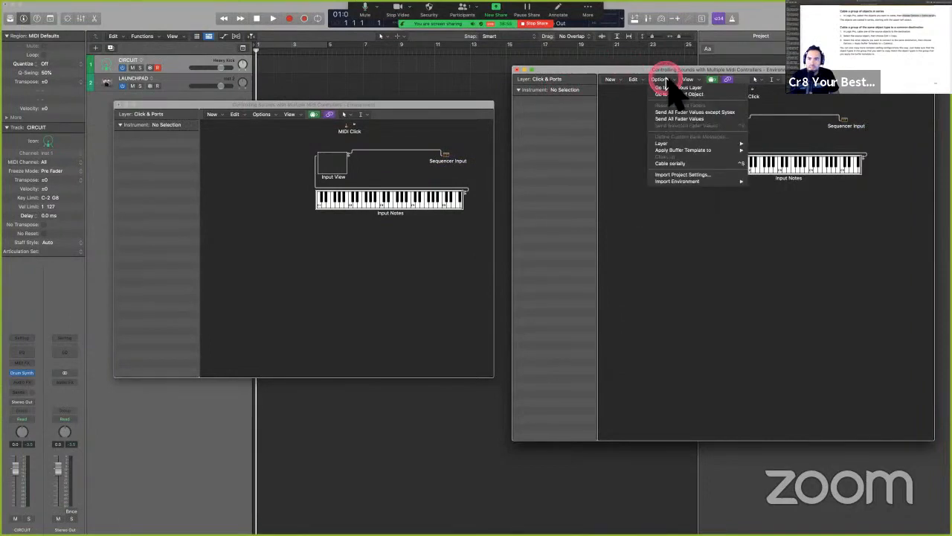
{"action": "left_click", "coordinate": [696, 163]}
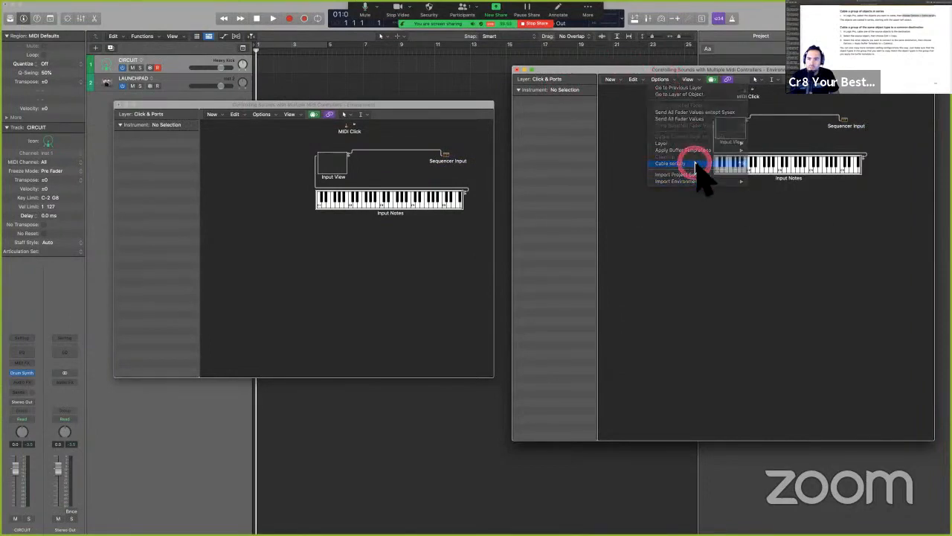
{"action": "left_click_drag", "start_coordinate": [662, 244], "coordinate": [823, 101]}
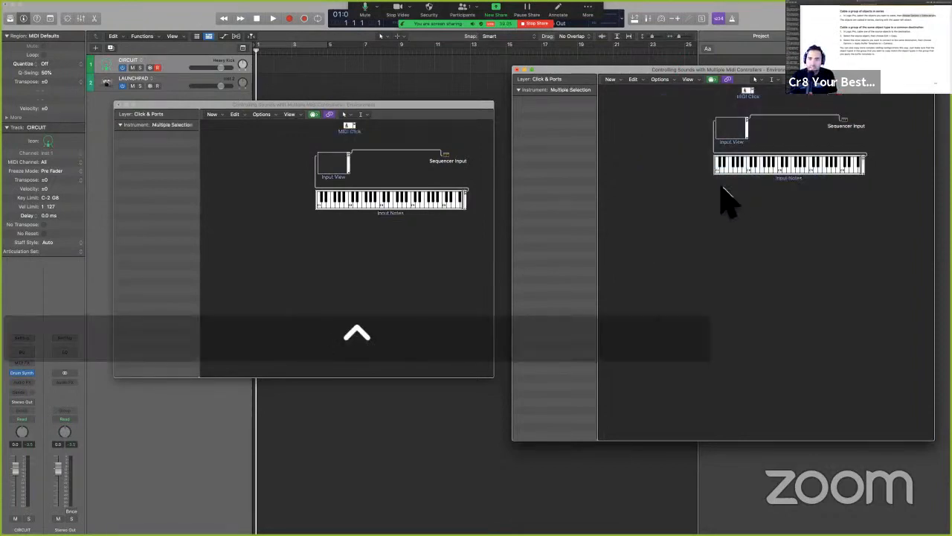
Change the second Environment window to the Mixer layer and select all channel strips together with the Physical Input object.
{"action": "left_click", "coordinate": [555, 79]}
{"action": "left_click", "coordinate": [560, 77]}
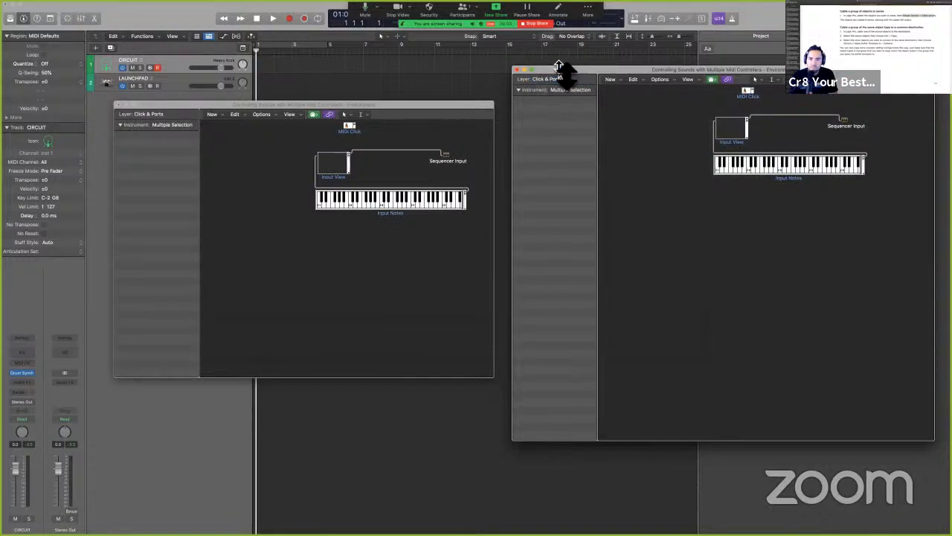
{"action": "left_click", "coordinate": [563, 80]}
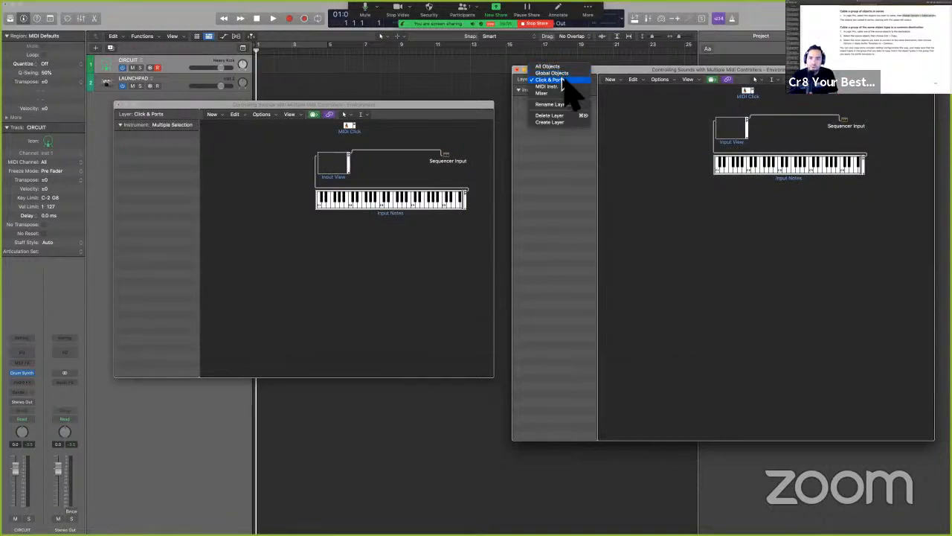
{"action": "left_click", "coordinate": [563, 94]}
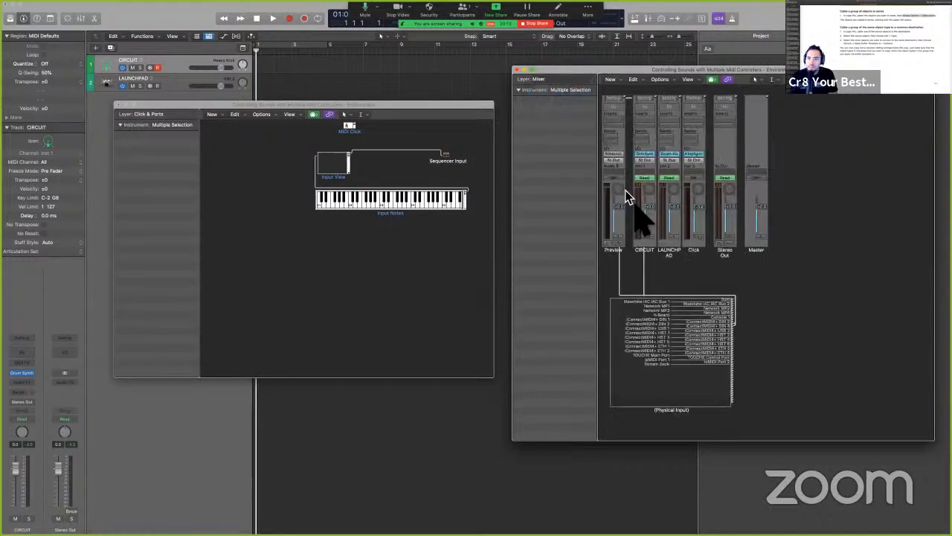
{"action": "left_click_drag", "start_coordinate": [808, 346], "coordinate": [605, 212]}
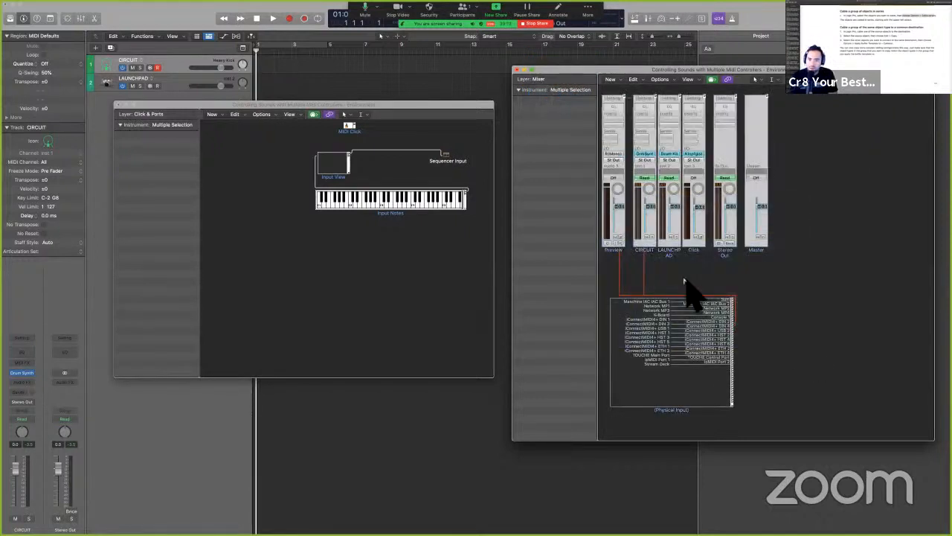
{"action": "key", "text": "ctrl"}
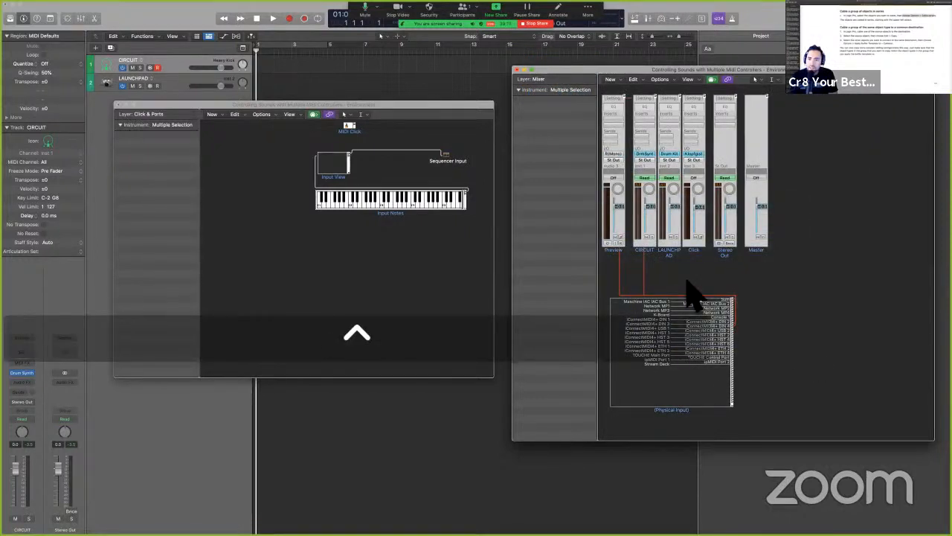
Switch back to the user guide PDF and read the steps for cabling the same object type to a common destination.
{"action": "key", "text": "ctrl+Right"}
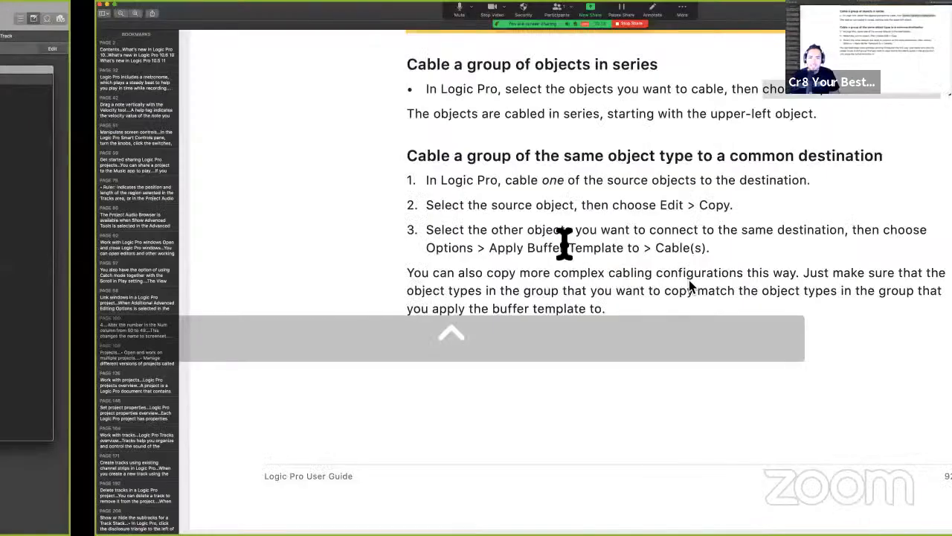
{"action": "scroll", "coordinate": [536, 270], "scroll_direction": "down", "scroll_amount": 1}
{"action": "scroll", "coordinate": [536, 270], "scroll_direction": "up", "scroll_amount": 1}
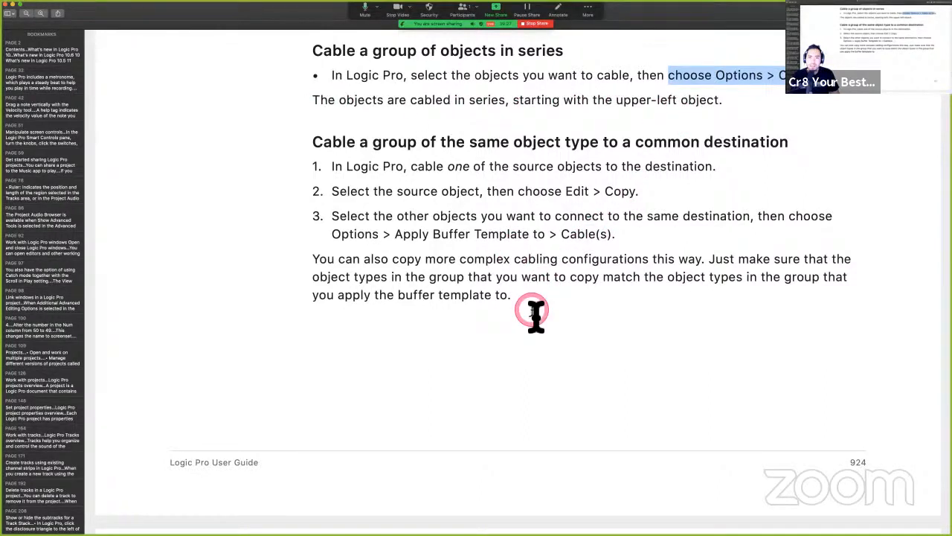
{"action": "scroll", "coordinate": [536, 312], "scroll_direction": "down", "scroll_amount": 3}
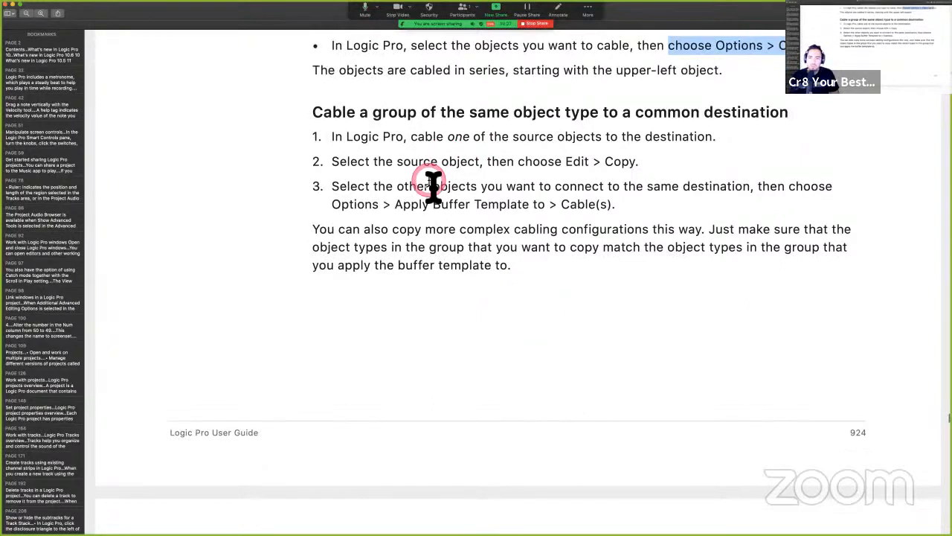
{"action": "scroll", "coordinate": [433, 185], "scroll_direction": "down", "scroll_amount": 2}
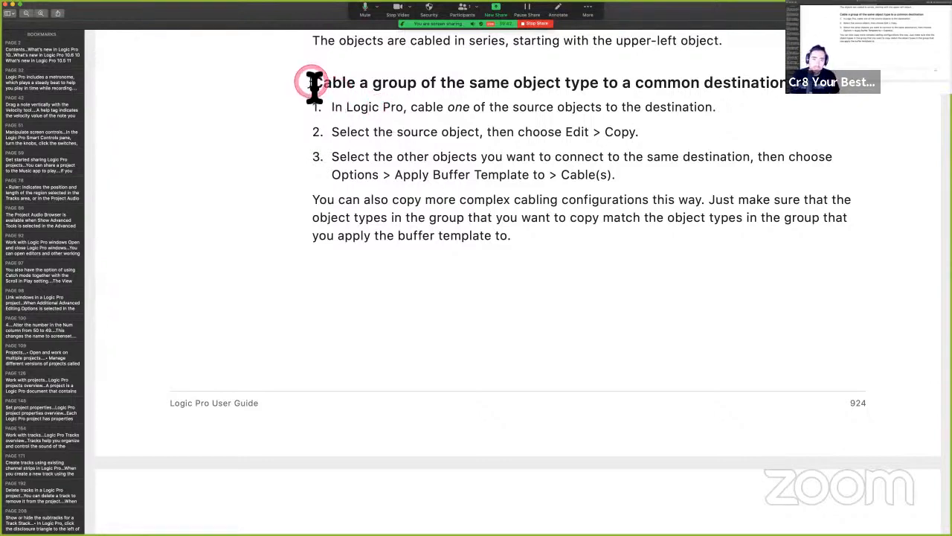
{"action": "left_click_drag", "start_coordinate": [313, 83], "coordinate": [520, 241]}
{"action": "left_click", "coordinate": [523, 238]}
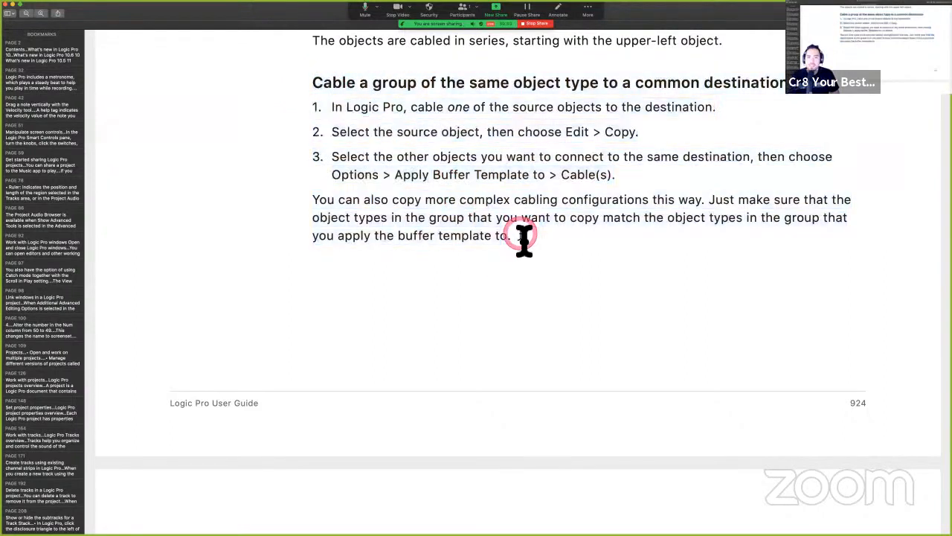
Review the cabling sections again and select the full text of "Cable a group of the same object type to a common destination".
{"action": "scroll", "coordinate": [525, 238], "scroll_direction": "down", "scroll_amount": 1}
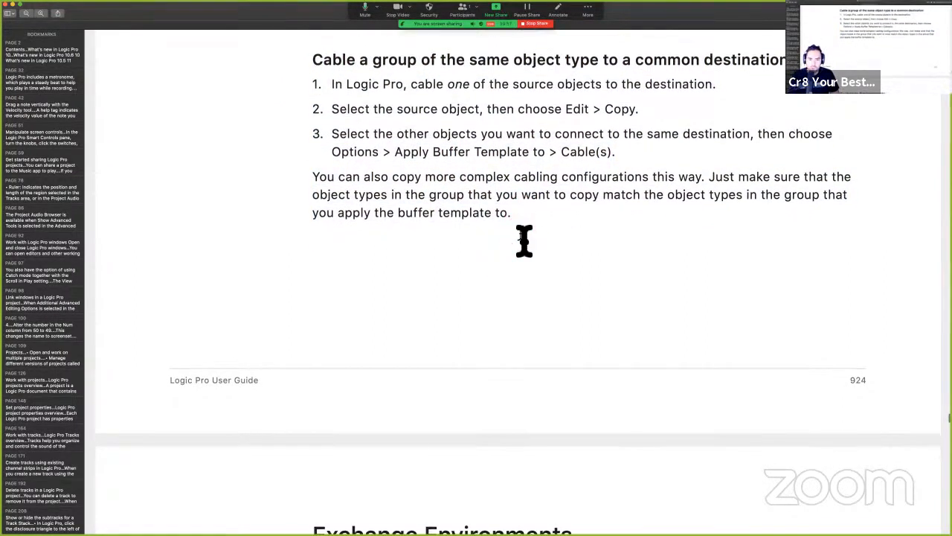
{"action": "scroll", "coordinate": [524, 238], "scroll_direction": "up", "scroll_amount": 1}
{"action": "scroll", "coordinate": [524, 240], "scroll_direction": "up", "scroll_amount": 3}
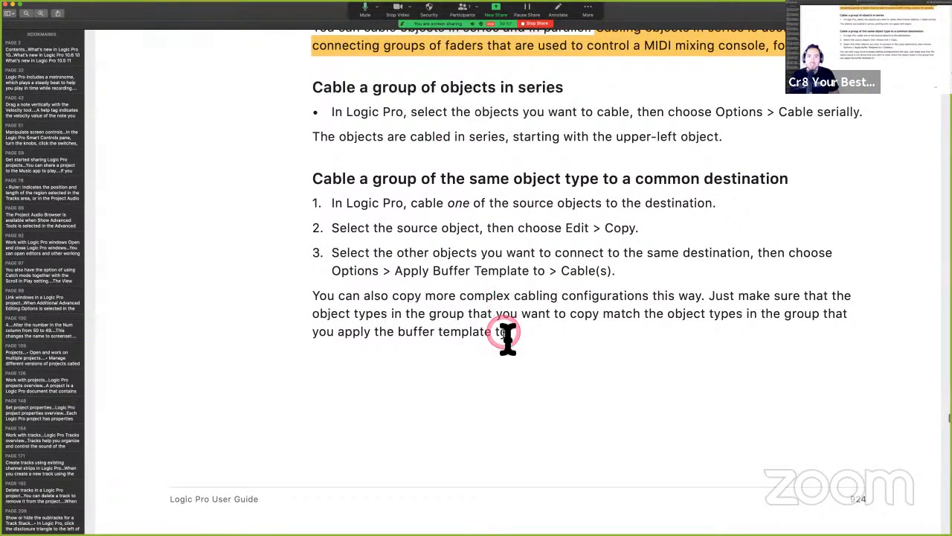
{"action": "scroll", "coordinate": [504, 331], "scroll_direction": "down", "scroll_amount": 2}
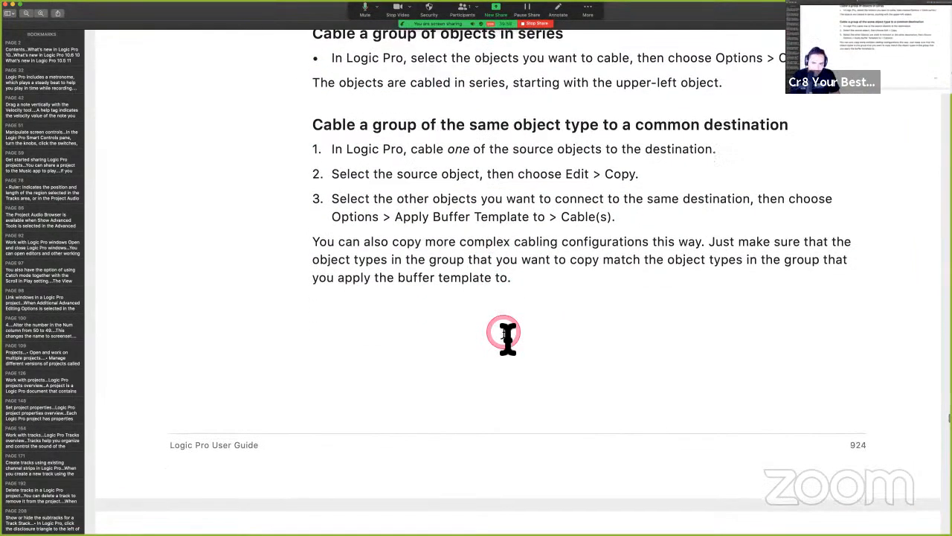
{"action": "scroll", "coordinate": [503, 332], "scroll_direction": "down", "scroll_amount": 2}
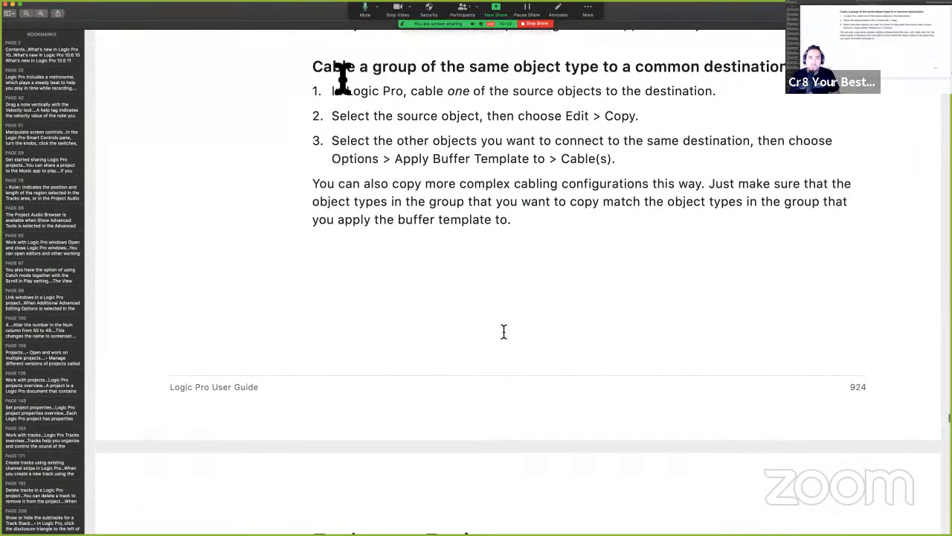
{"action": "left_click", "coordinate": [313, 67]}
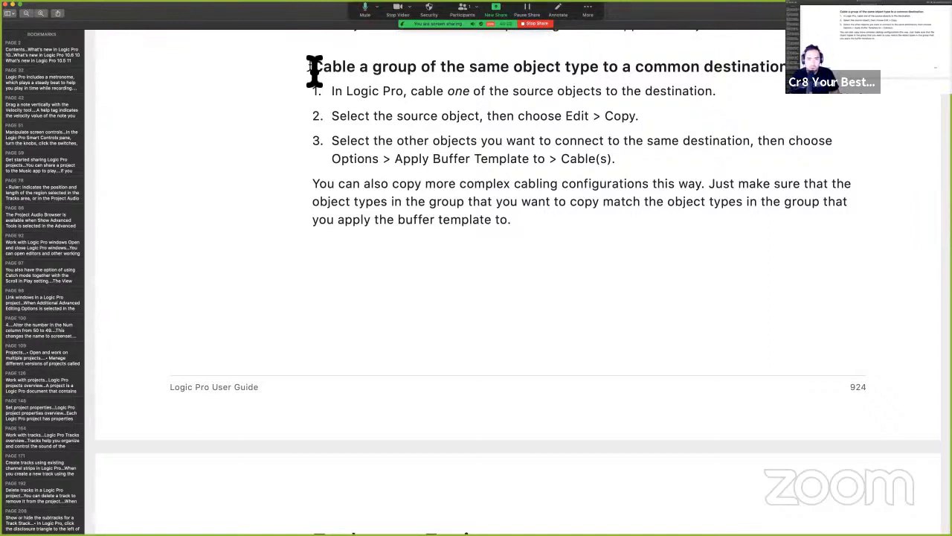
{"action": "scroll", "coordinate": [311, 67], "scroll_direction": "down", "scroll_amount": 1}
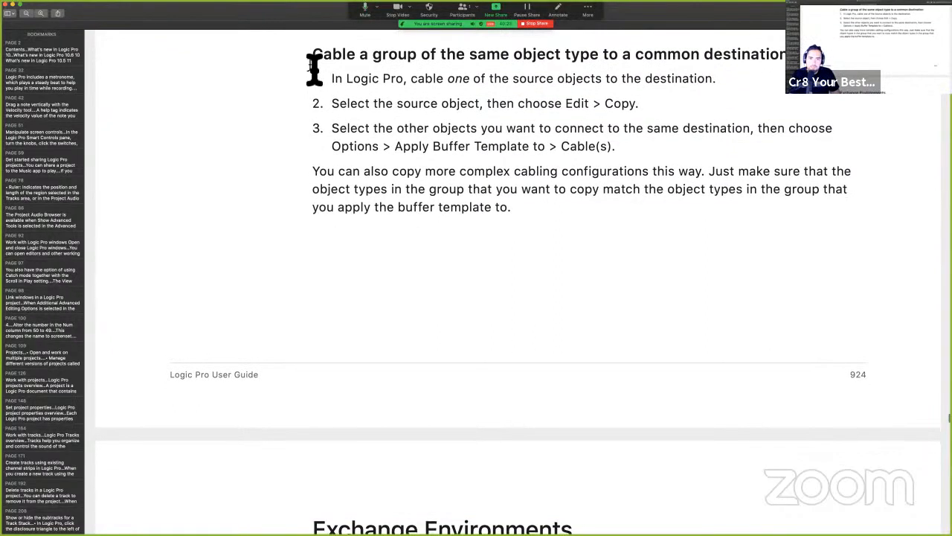
{"action": "left_click", "coordinate": [311, 54]}
{"action": "left_click_drag", "start_coordinate": [311, 54], "coordinate": [488, 223]}
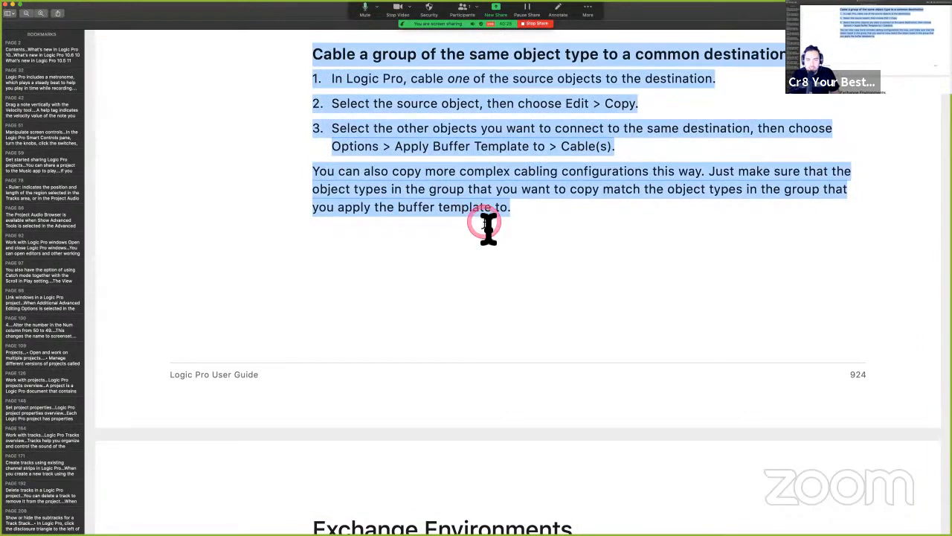
Reread the user guide's instructions for cabling a group of the same object type to a common destination, highlighting the section's text.
{"action": "left_click", "coordinate": [448, 266]}
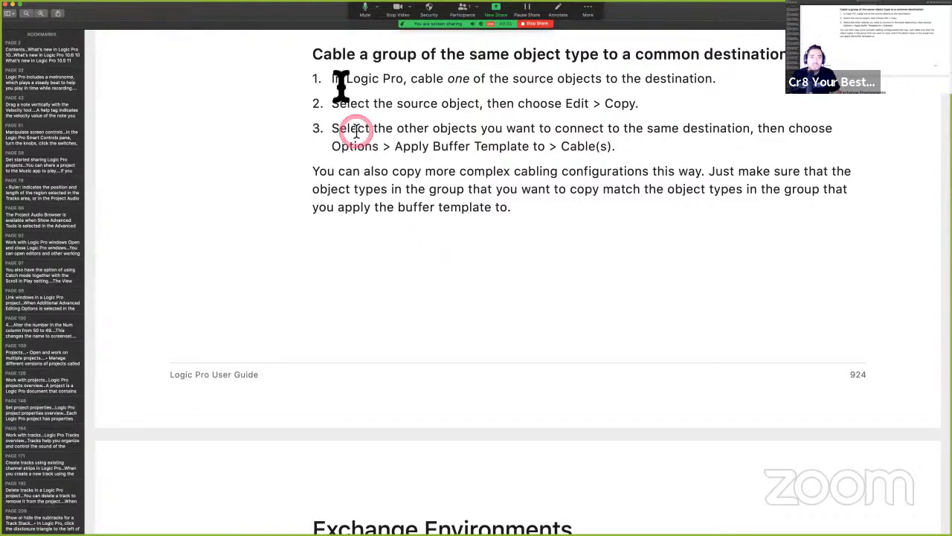
{"action": "left_click_drag", "start_coordinate": [477, 201], "coordinate": [502, 236]}
{"action": "scroll", "coordinate": [502, 237], "scroll_direction": "up", "scroll_amount": 1}
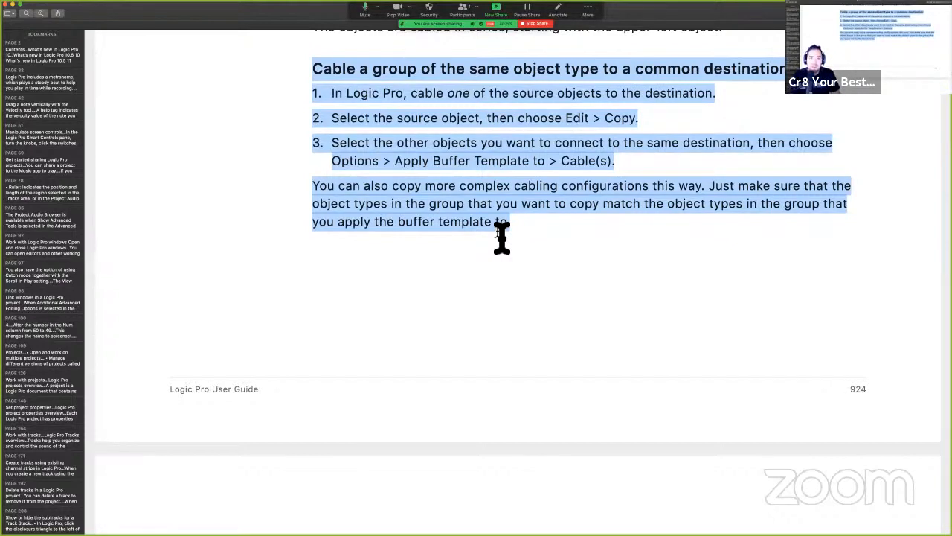
{"action": "scroll", "coordinate": [502, 238], "scroll_direction": "down", "scroll_amount": 1}
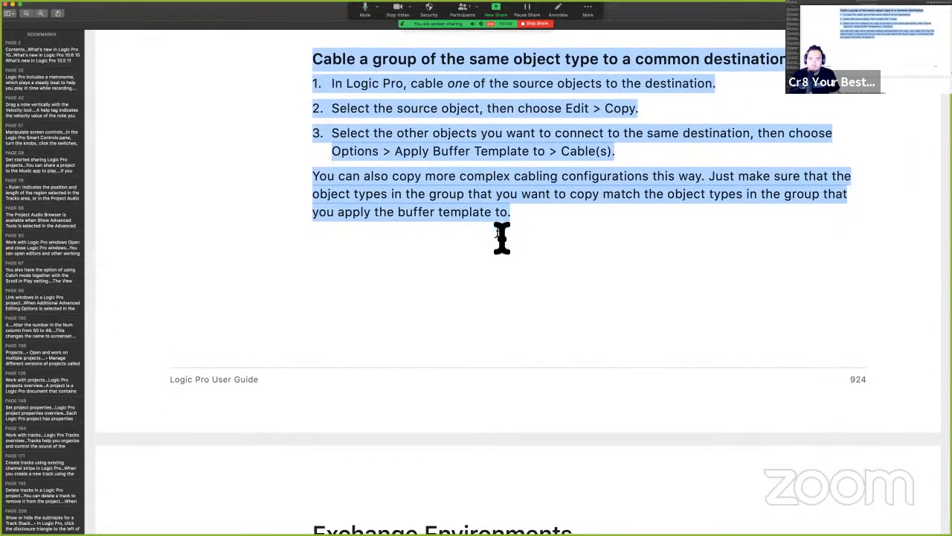
{"action": "scroll", "coordinate": [502, 238], "scroll_direction": "up", "scroll_amount": 1}
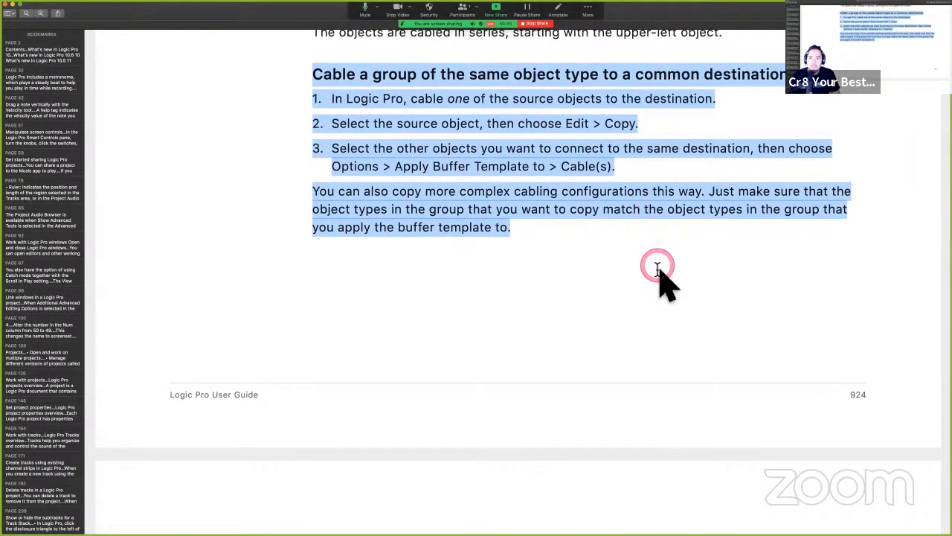
{"action": "scroll", "coordinate": [655, 267], "scroll_direction": "up", "scroll_amount": 2}
{"action": "scroll", "coordinate": [655, 267], "scroll_direction": "down", "scroll_amount": 2}
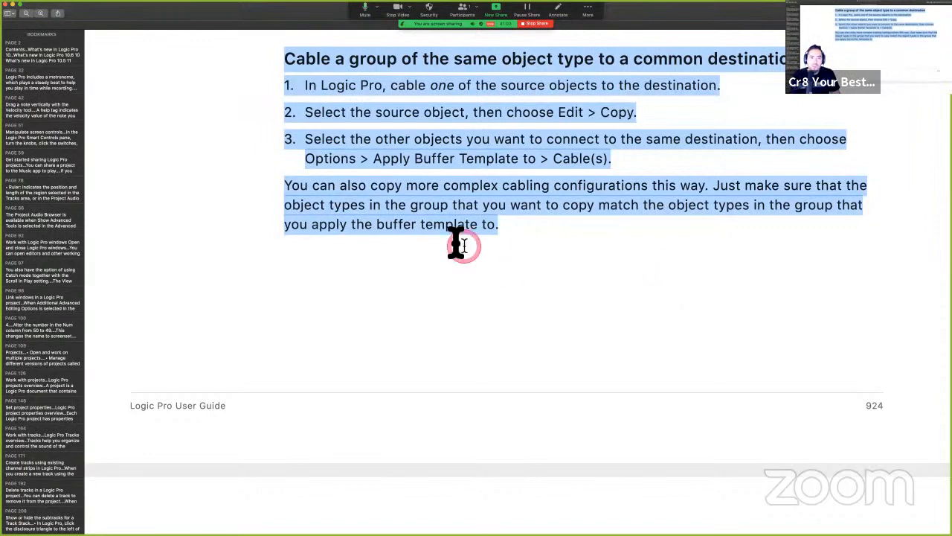
{"action": "scroll", "coordinate": [437, 226], "scroll_direction": "up", "scroll_amount": 1}
{"action": "scroll", "coordinate": [437, 225], "scroll_direction": "up", "scroll_amount": 1}
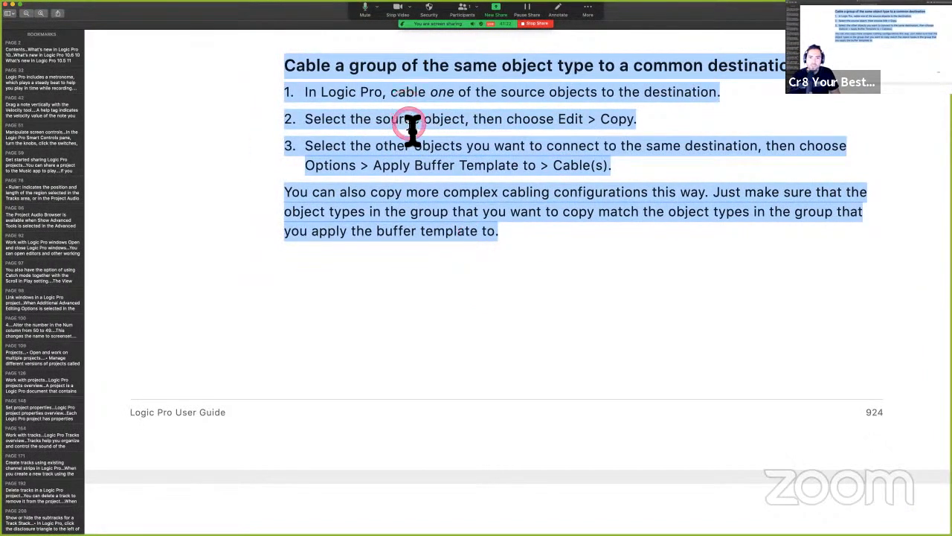
Switch to Logic Pro, select only the Physical Input object in the Mixer layer's Environment window, and copy it.
{"action": "key", "text": "ctrl+Left"}
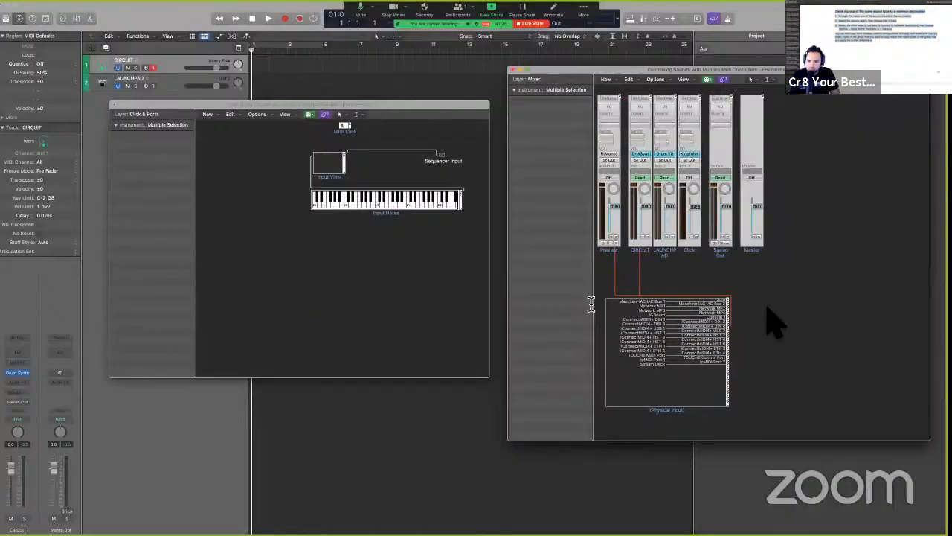
{"action": "left_click", "coordinate": [766, 309]}
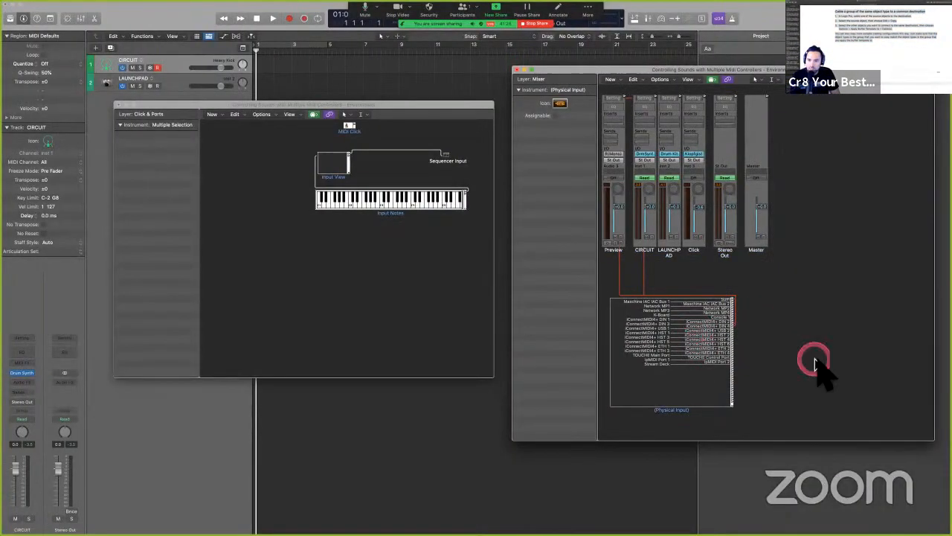
{"action": "left_click", "coordinate": [667, 306]}
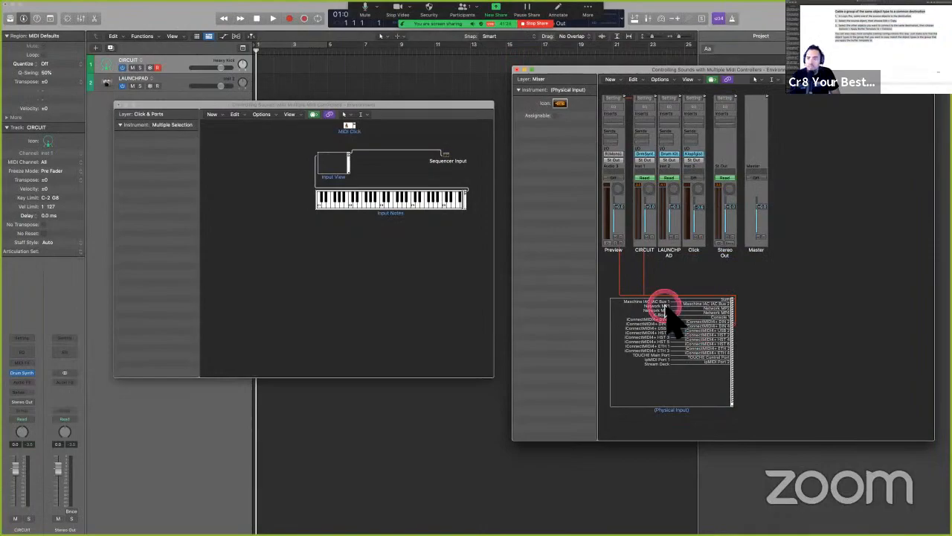
{"action": "key", "text": "ctrl+Right"}
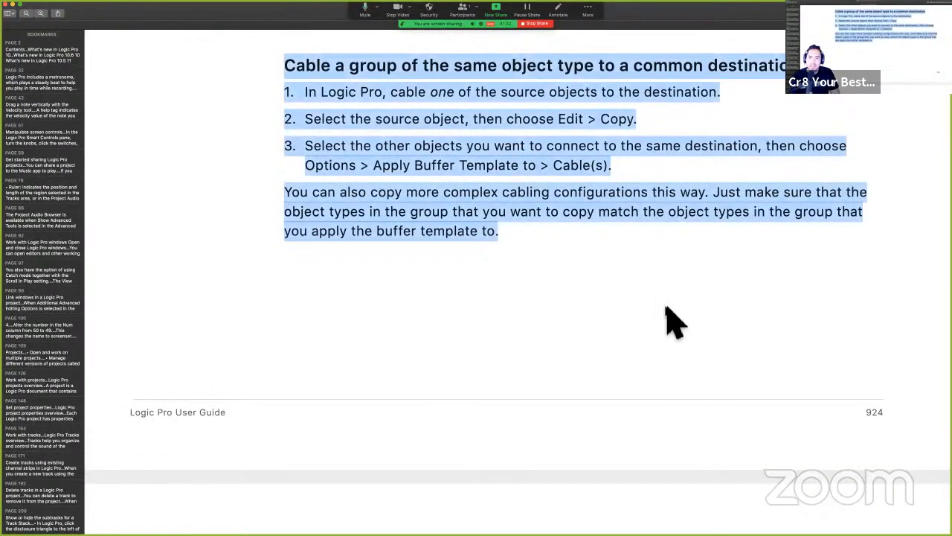
{"action": "key", "text": "ctrl+Left"}
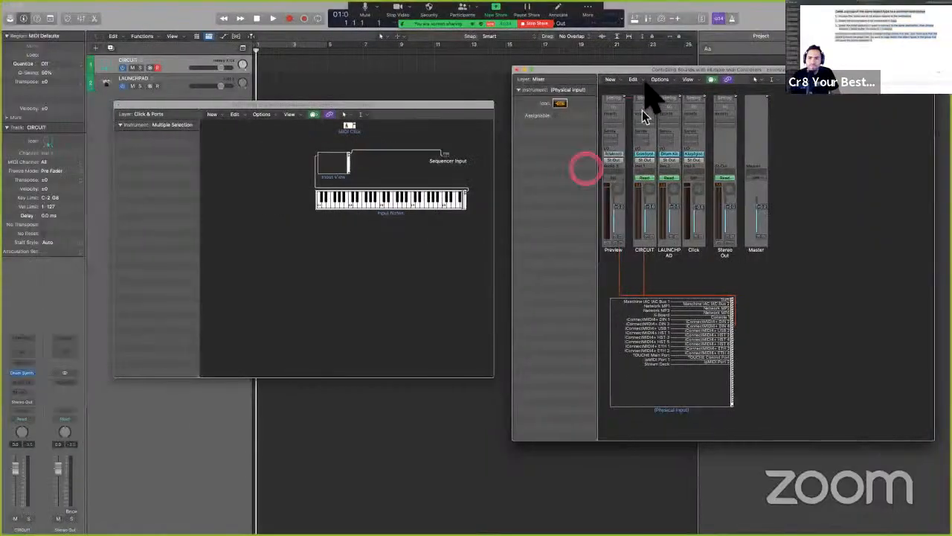
{"action": "left_click", "coordinate": [639, 80]}
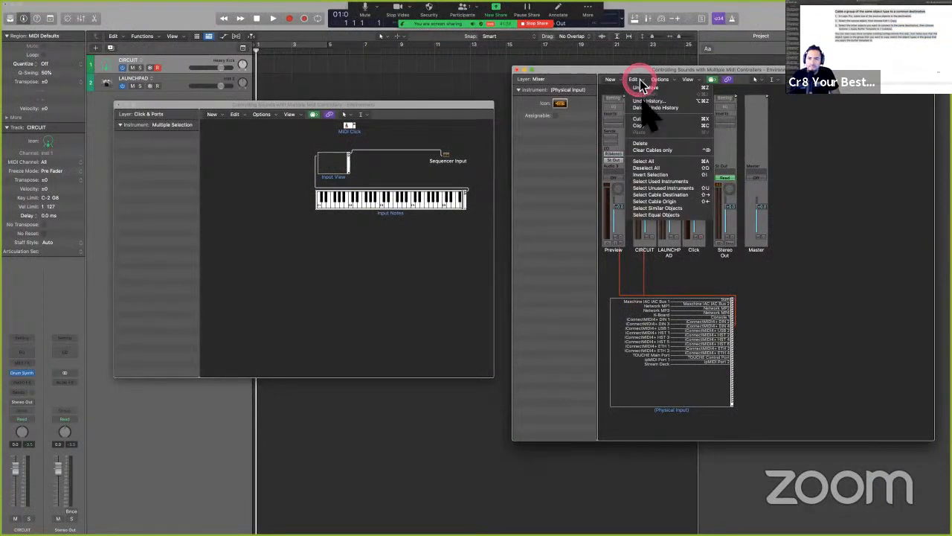
{"action": "left_click", "coordinate": [642, 126]}
Recheck the guide, then select Input View and Input Notes on the Click & Ports layer and apply the buffer template to Cable(s).
{"action": "key", "text": "ctrl+Right"}
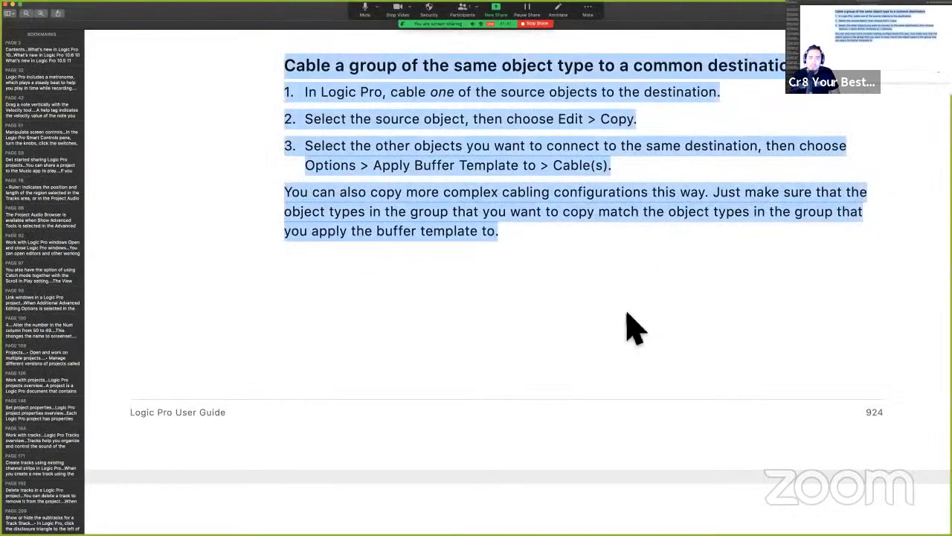
{"action": "left_click", "coordinate": [548, 166]}
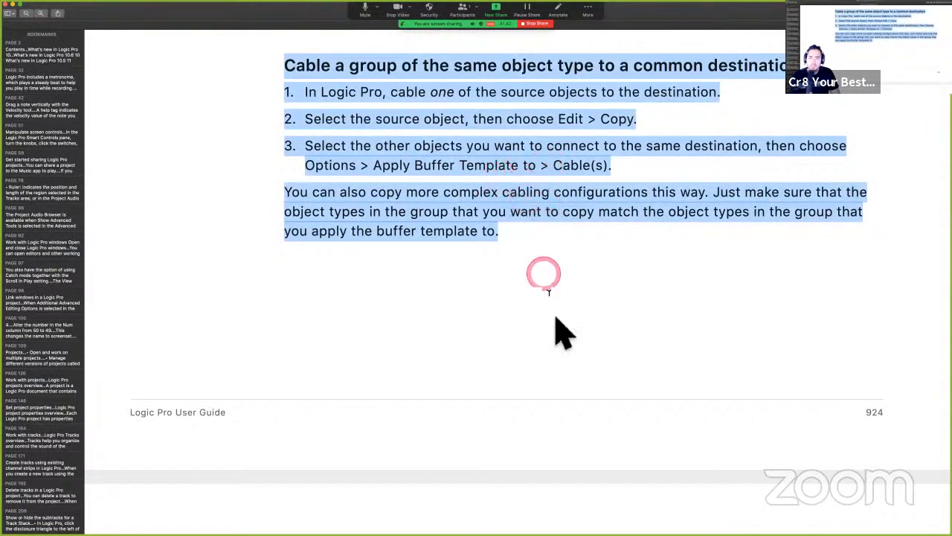
{"action": "key", "text": "ctrl+Left"}
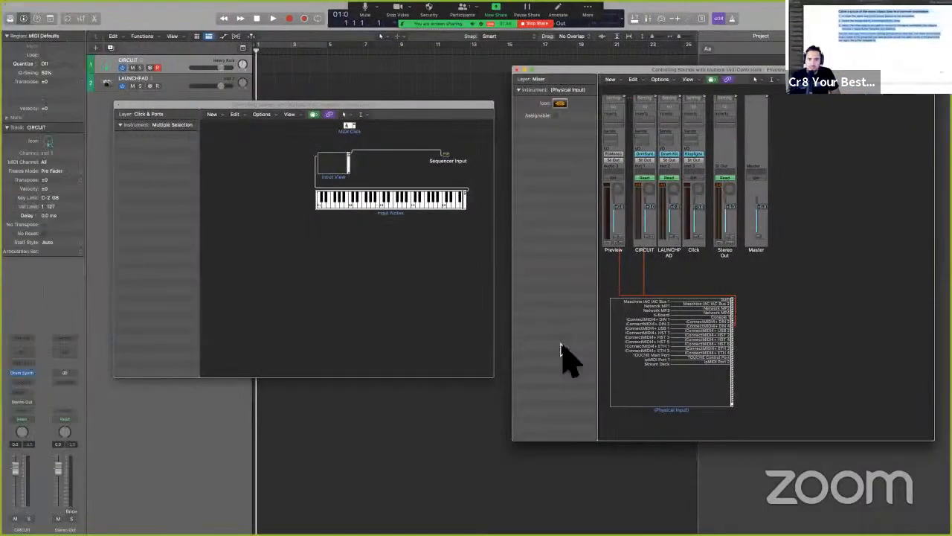
{"action": "left_click_drag", "start_coordinate": [410, 259], "coordinate": [332, 137]}
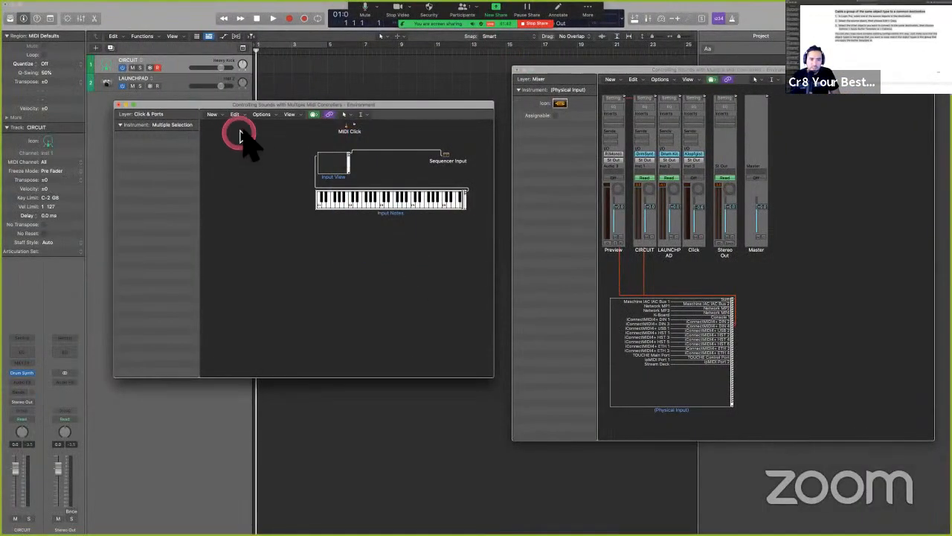
{"action": "key", "text": "ctrl+Right"}
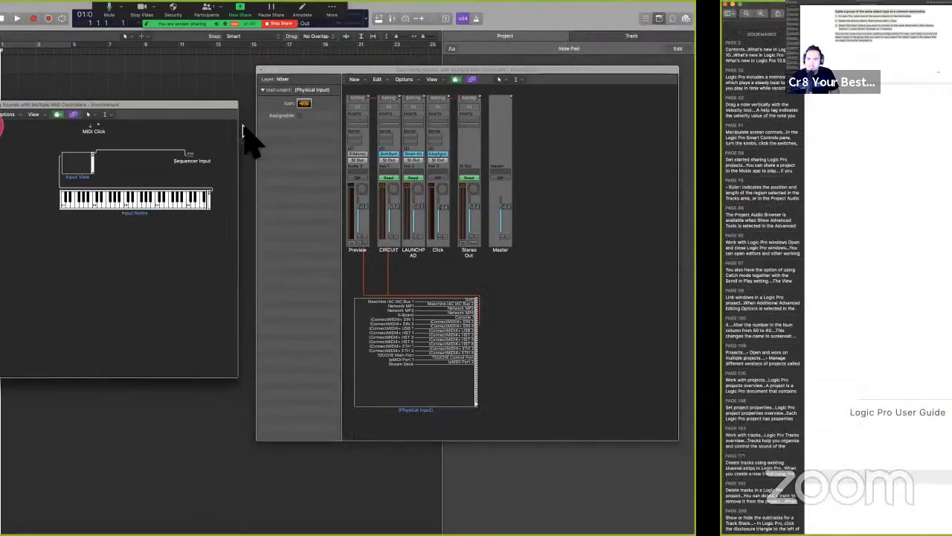
{"action": "key", "text": "ctrl+Left"}
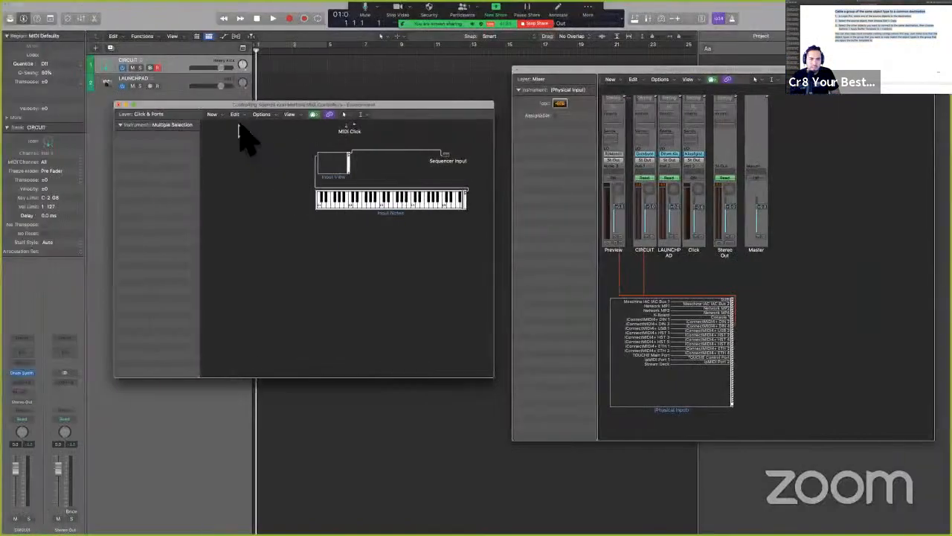
{"action": "left_click", "coordinate": [256, 115]}
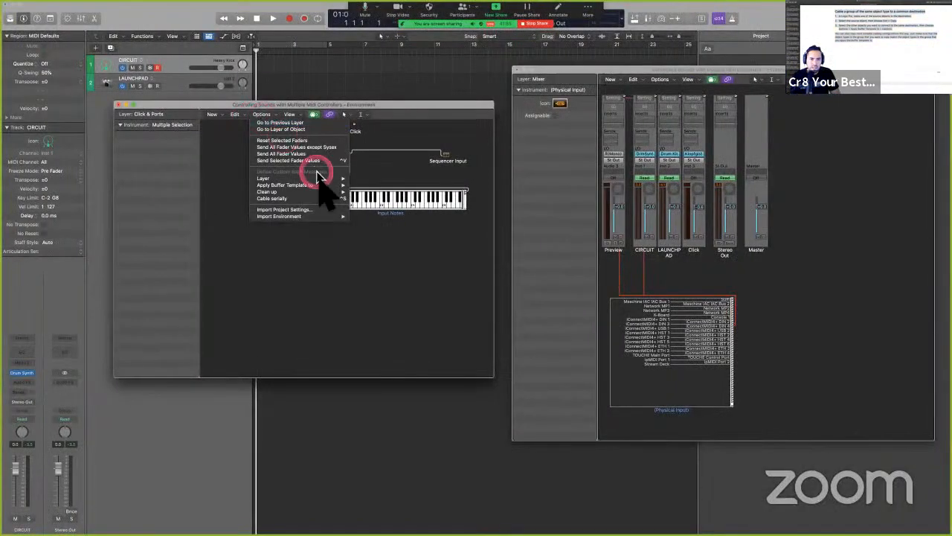
{"action": "mouse_move", "coordinate": [327, 185]}
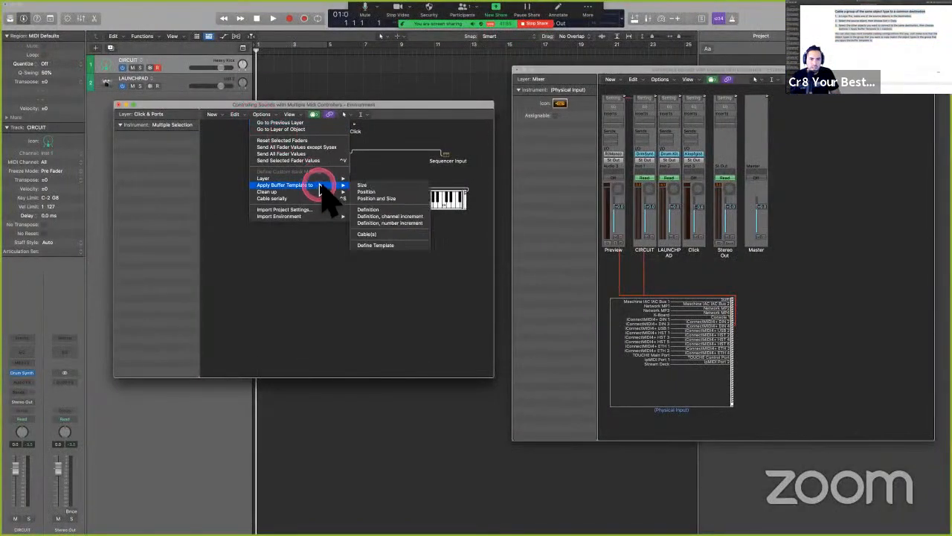
{"action": "left_click", "coordinate": [387, 234]}
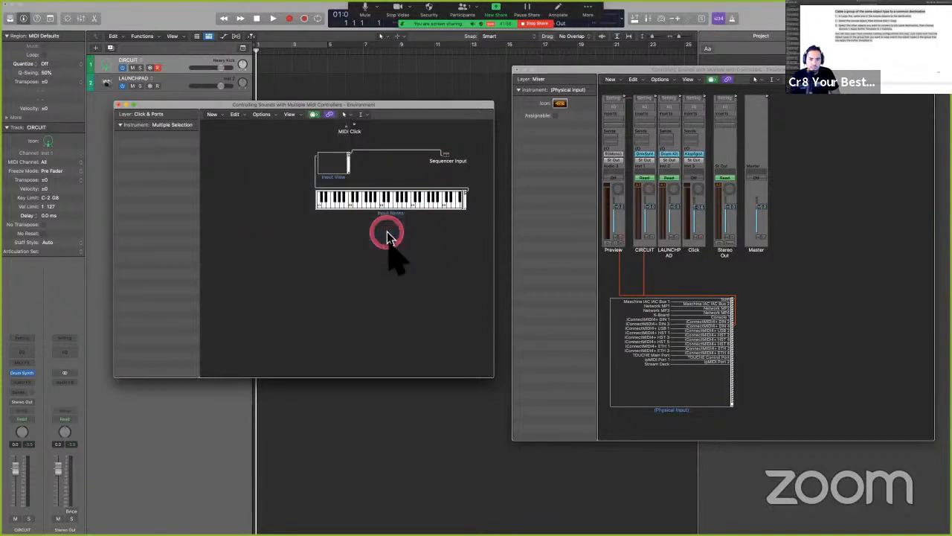
Switch back to the user guide and read the closing note, highlighting "complex cabling configurations this way".
{"action": "key", "text": "ctrl+Right"}
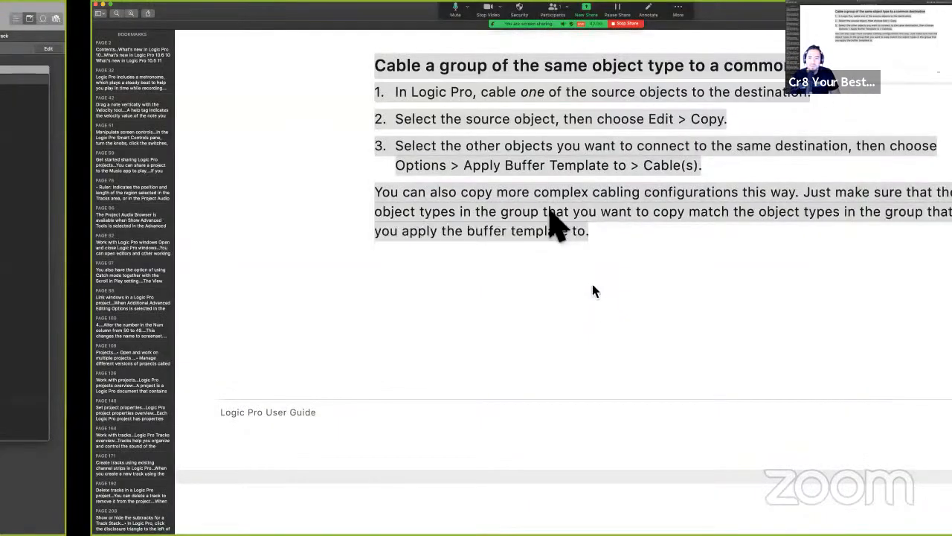
{"action": "scroll", "coordinate": [514, 345], "scroll_direction": "down", "scroll_amount": 1}
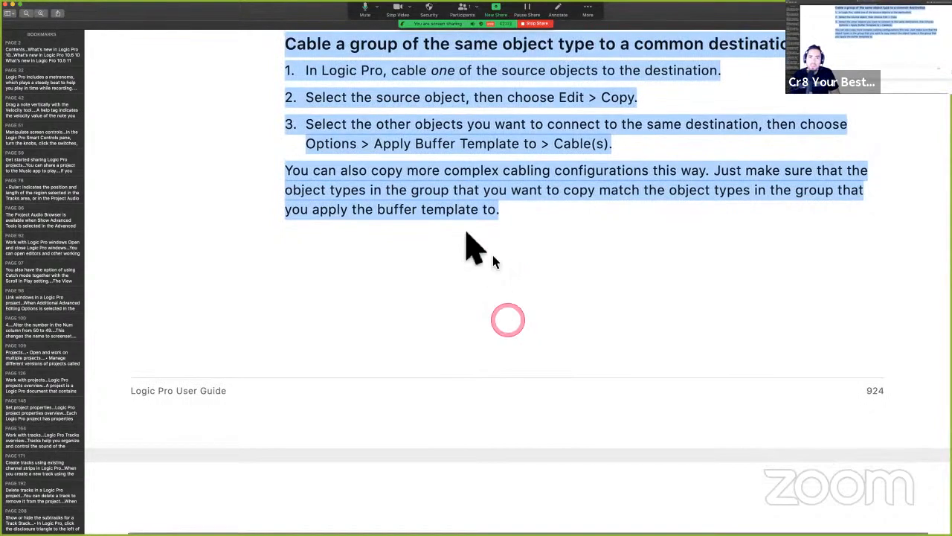
{"action": "left_click", "coordinate": [438, 220]}
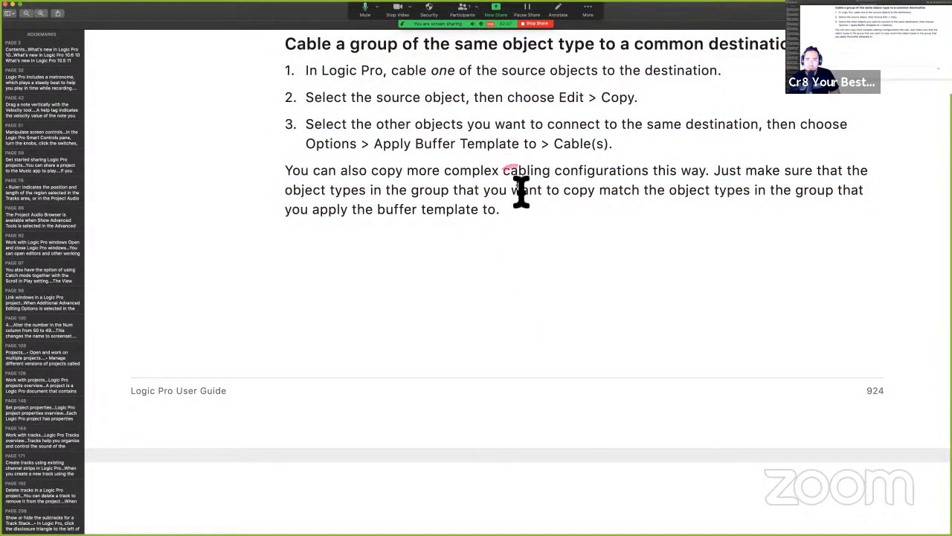
{"action": "left_click_drag", "start_coordinate": [447, 173], "coordinate": [711, 174]}
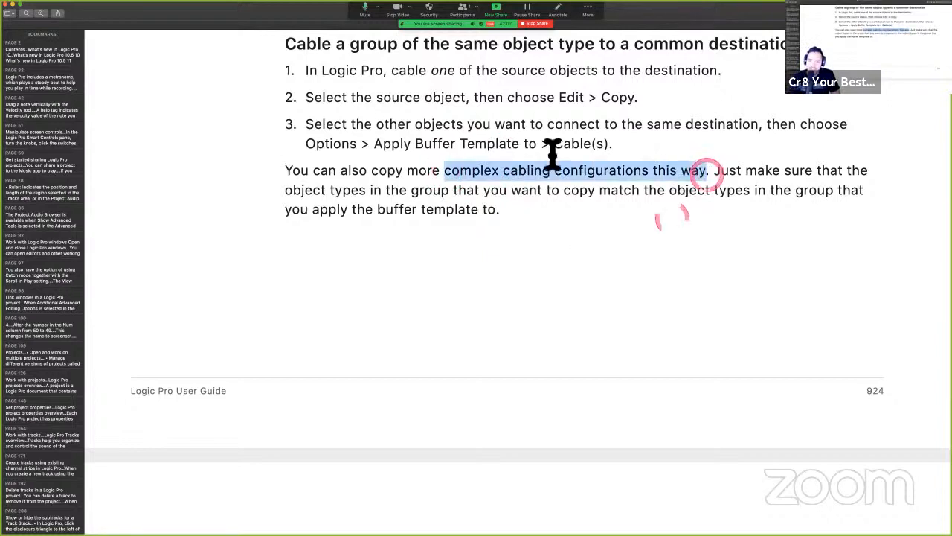
{"action": "left_click", "coordinate": [510, 268]}
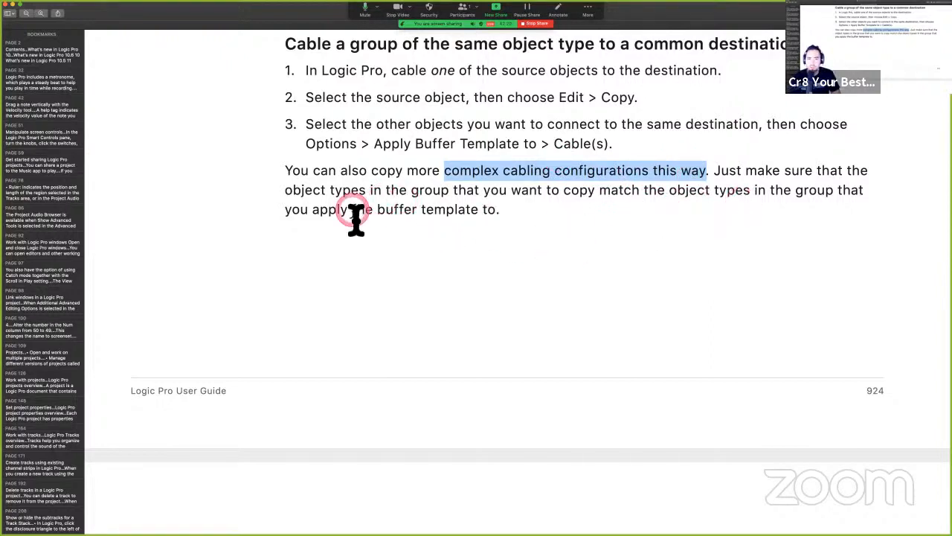
{"action": "left_click", "coordinate": [500, 230]}
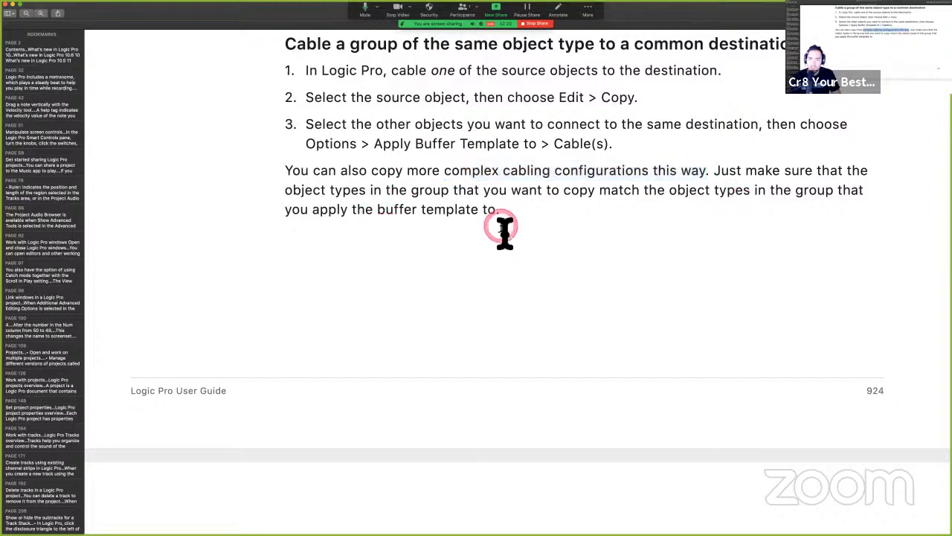
Switch to Logic Pro and look over the object types that can be newly created in the Mixer layer's Environment window.
{"action": "key", "text": "ctrl+Left"}
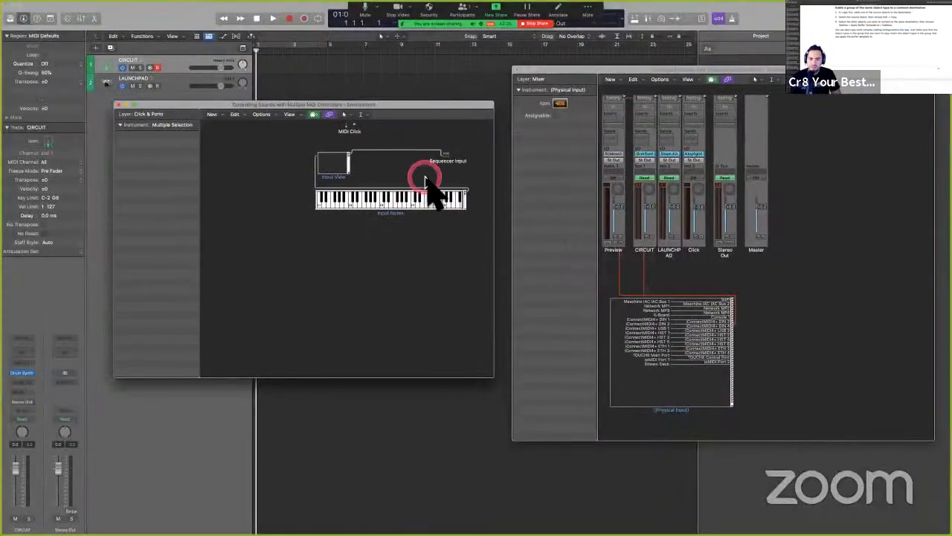
{"action": "left_click", "coordinate": [614, 80]}
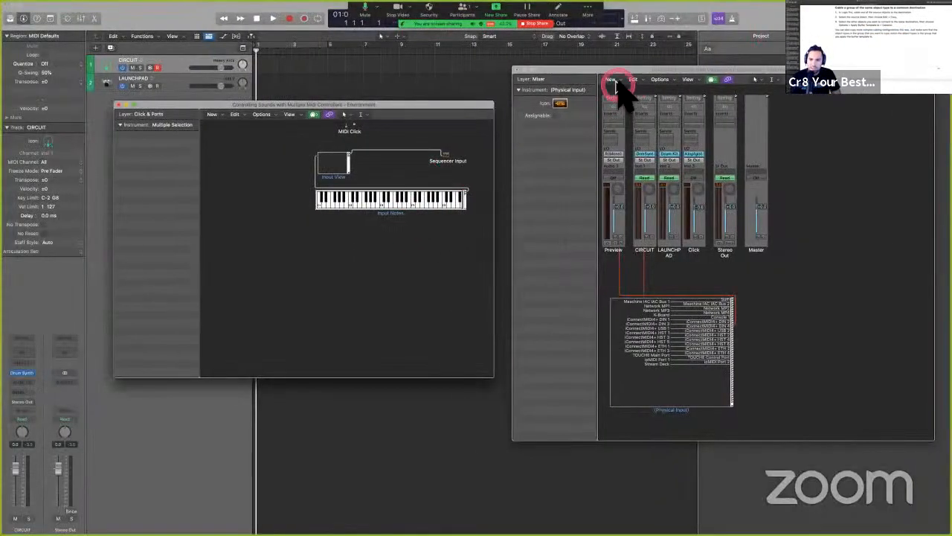
{"action": "left_click", "coordinate": [822, 190]}
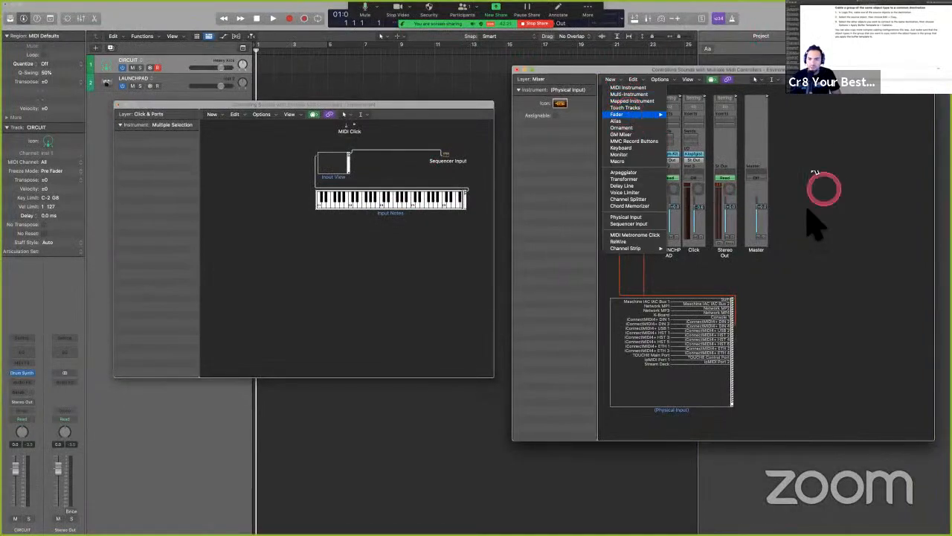
Switch to the user guide and read the Exchange Environments section with its overview of exchanging Environments between projects.
{"action": "key", "text": "ctrl+Right"}
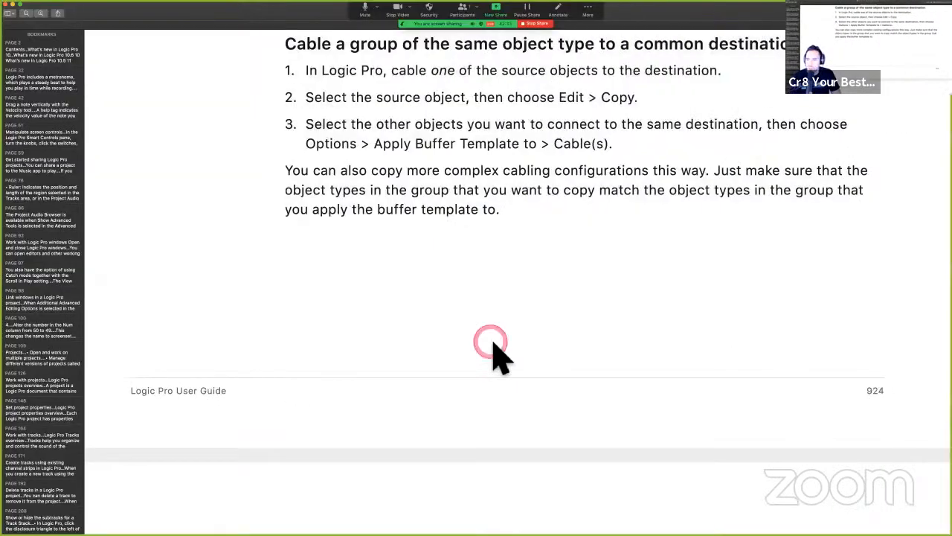
{"action": "scroll", "coordinate": [493, 355], "scroll_direction": "down", "scroll_amount": 3}
{"action": "scroll", "coordinate": [493, 346], "scroll_direction": "down", "scroll_amount": 4}
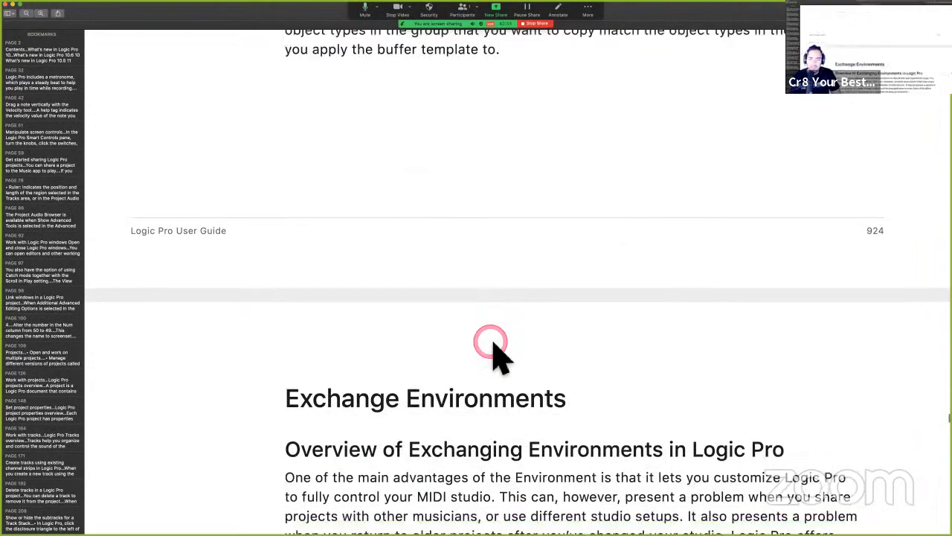
{"action": "scroll", "coordinate": [500, 357], "scroll_direction": "down", "scroll_amount": 6}
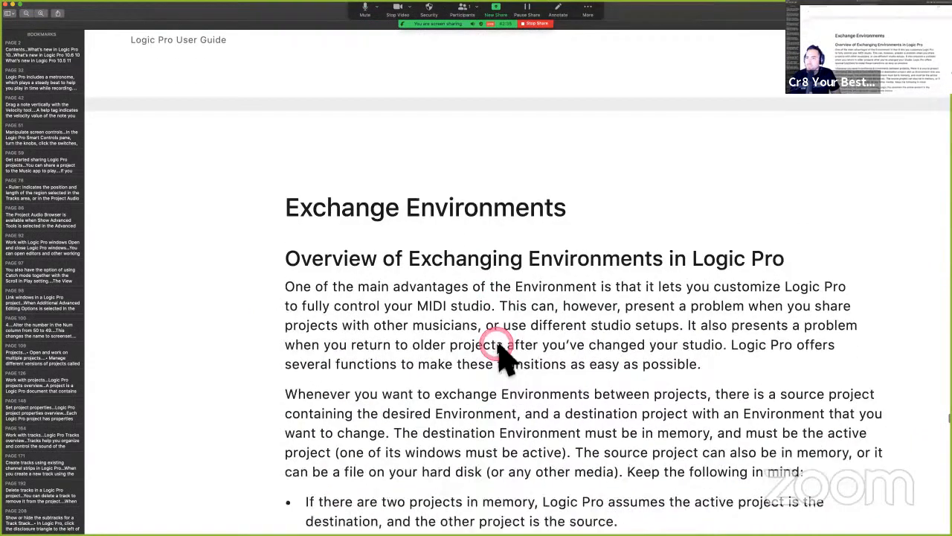
{"action": "scroll", "coordinate": [500, 348], "scroll_direction": "down", "scroll_amount": 3}
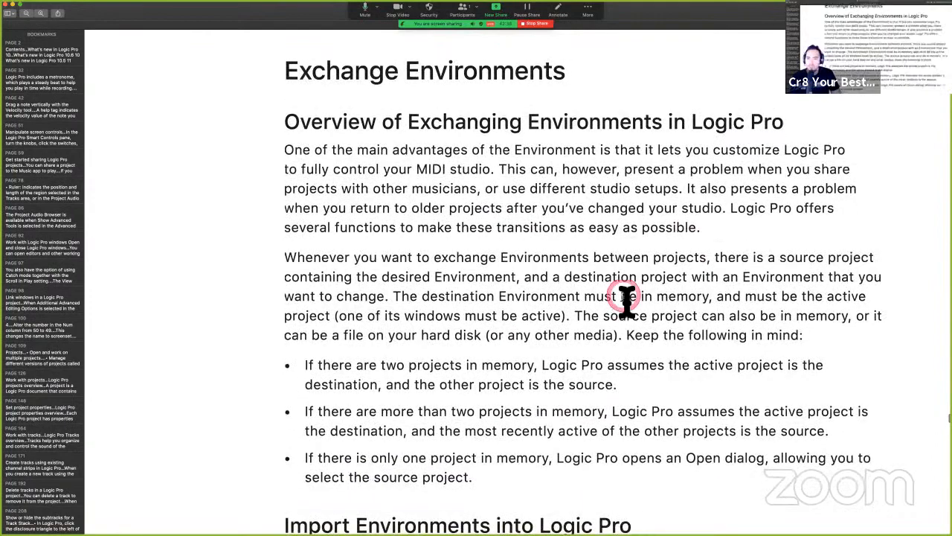
{"action": "scroll", "coordinate": [625, 297], "scroll_direction": "up", "scroll_amount": 4}
{"action": "scroll", "coordinate": [627, 298], "scroll_direction": "down", "scroll_amount": 4}
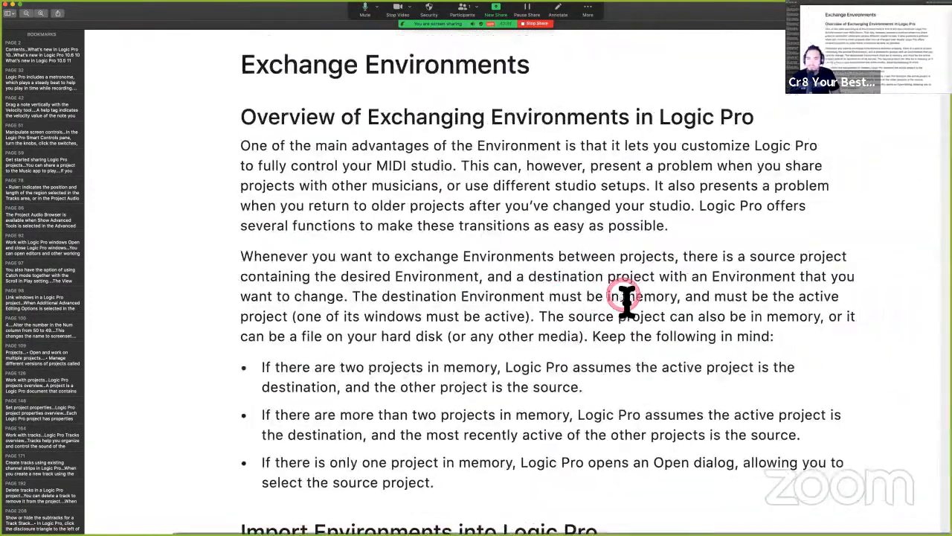
Read the opening of the Exchange Environments overview, highlighting "to fully control your MIDI studio".
{"action": "scroll", "coordinate": [623, 292], "scroll_direction": "down", "scroll_amount": 1}
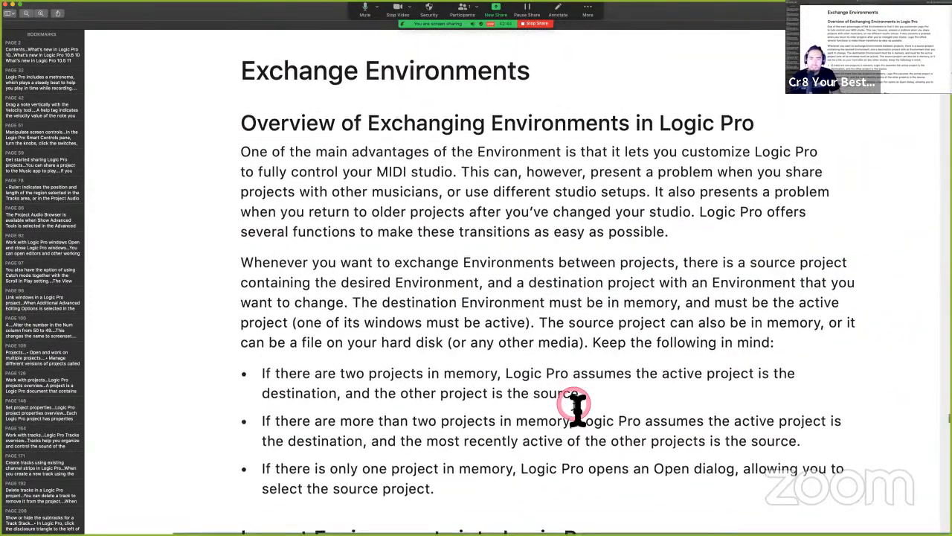
{"action": "left_click_drag", "start_coordinate": [235, 63], "coordinate": [526, 74]}
{"action": "left_click", "coordinate": [467, 231]}
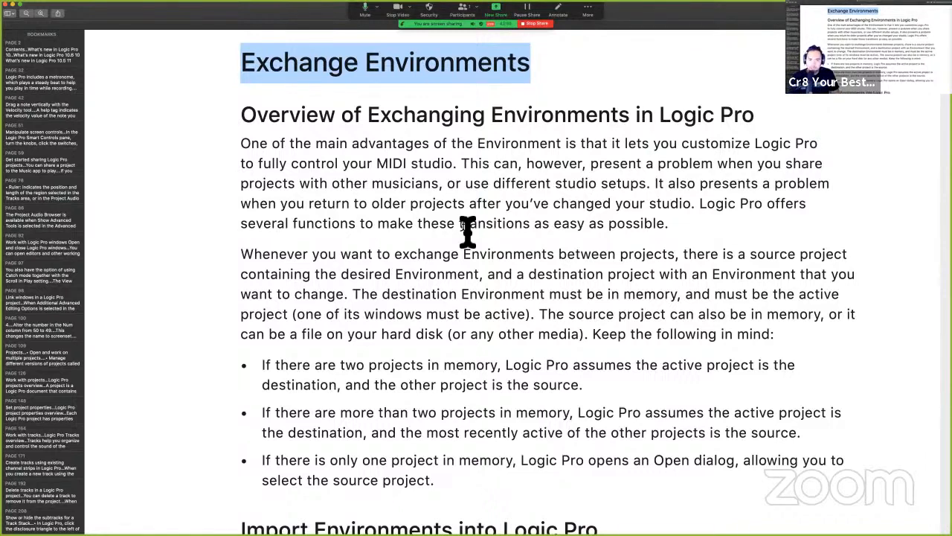
{"action": "left_click", "coordinate": [306, 167]}
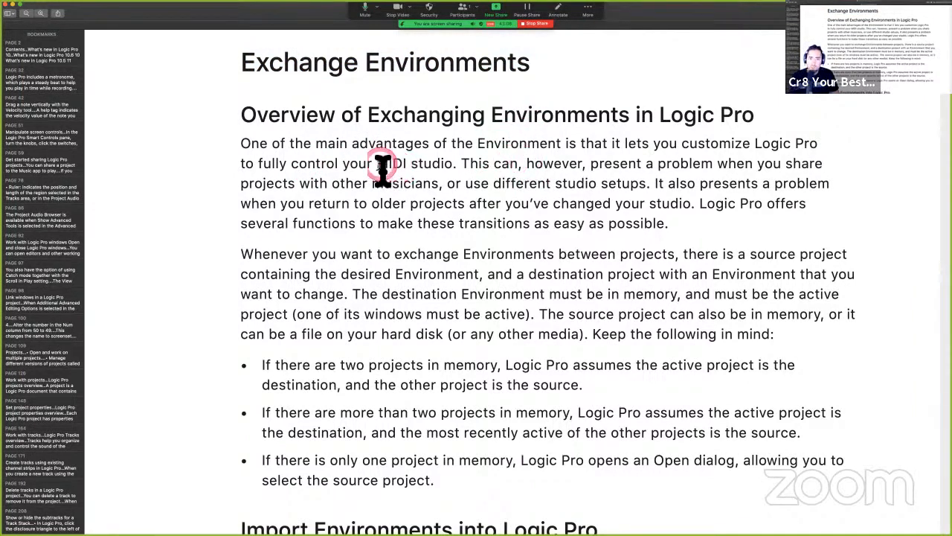
{"action": "left_click_drag", "start_coordinate": [378, 163], "coordinate": [457, 166]}
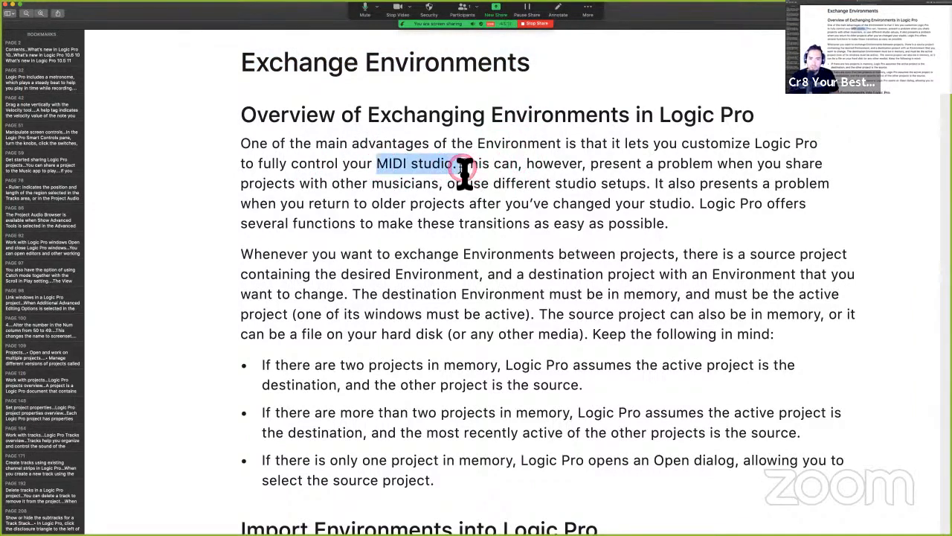
{"action": "left_click", "coordinate": [419, 190]}
{"action": "left_click", "coordinate": [423, 164]}
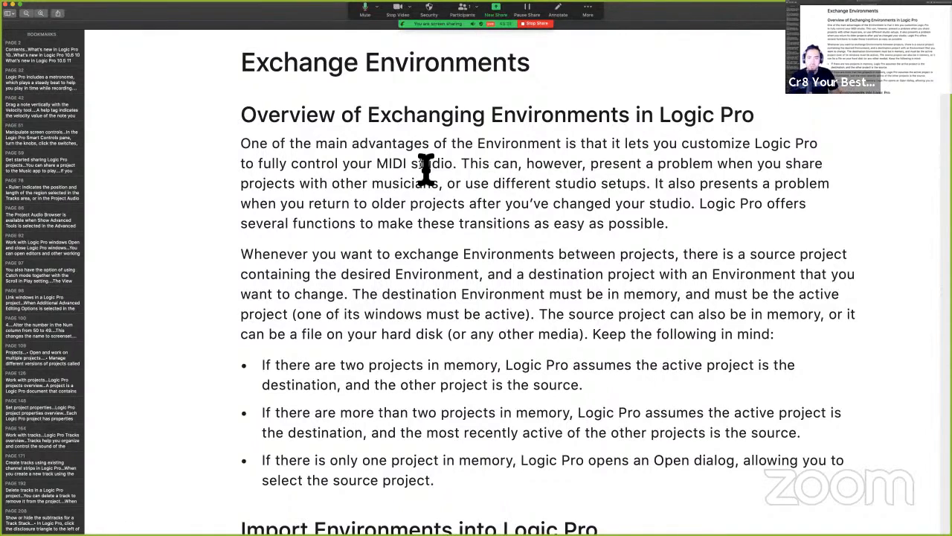
{"action": "left_click", "coordinate": [432, 183]}
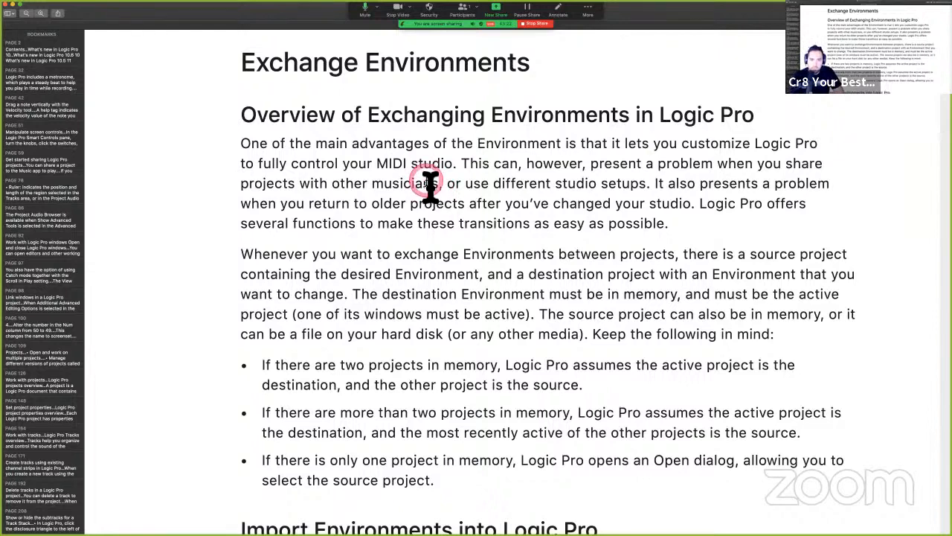
{"action": "left_click", "coordinate": [239, 167]}
{"action": "left_click_drag", "start_coordinate": [240, 166], "coordinate": [455, 165]}
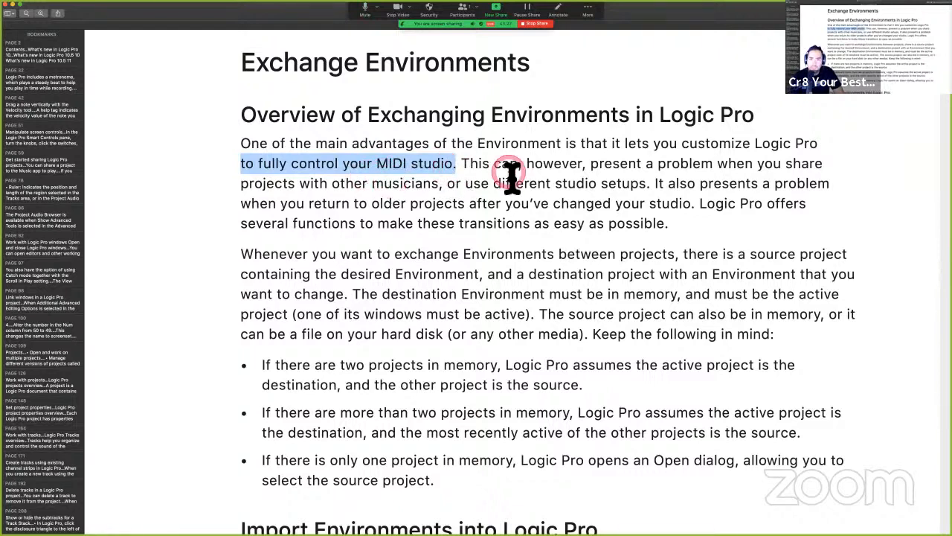
Read the rest of the overview on source and destination projects, including the bulleted rules for projects in memory.
{"action": "scroll", "coordinate": [512, 176], "scroll_direction": "down", "scroll_amount": 2}
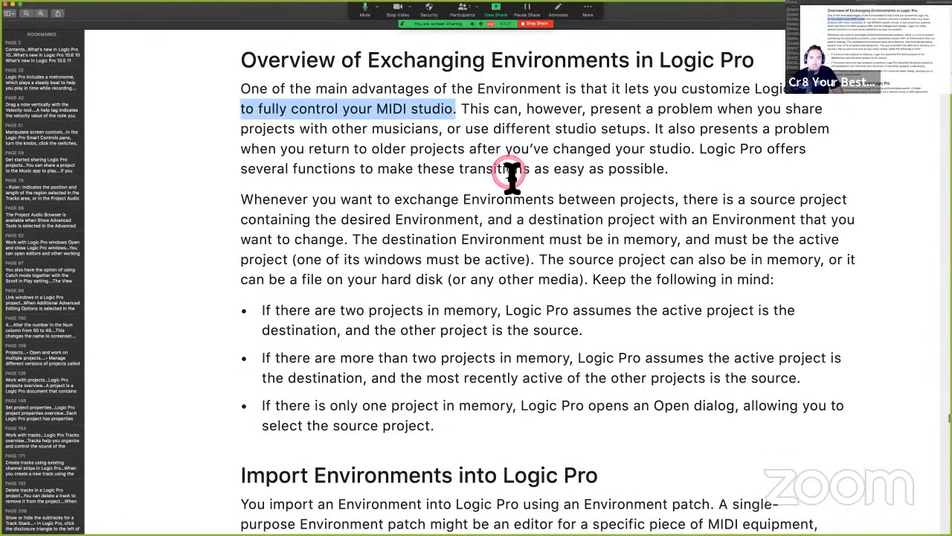
{"action": "scroll", "coordinate": [510, 174], "scroll_direction": "down", "scroll_amount": 1}
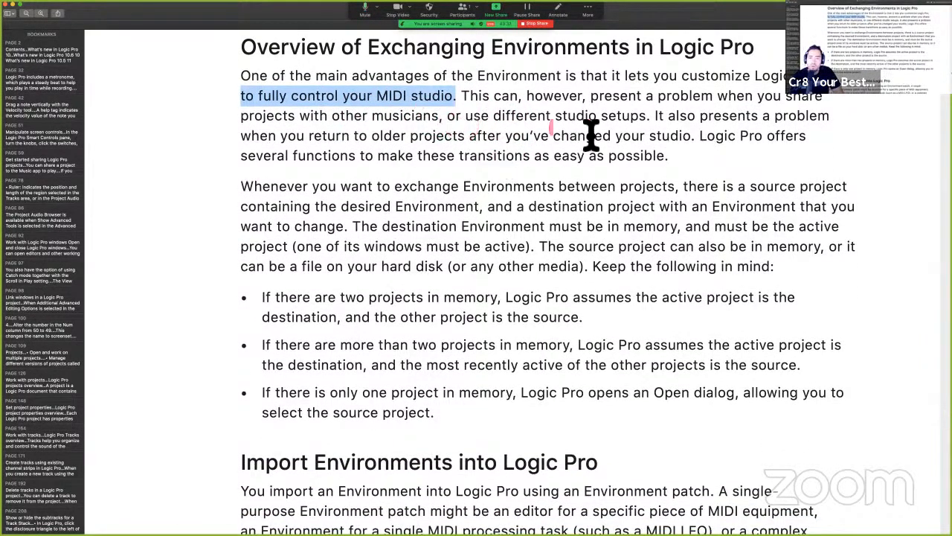
{"action": "scroll", "coordinate": [589, 132], "scroll_direction": "down", "scroll_amount": 2}
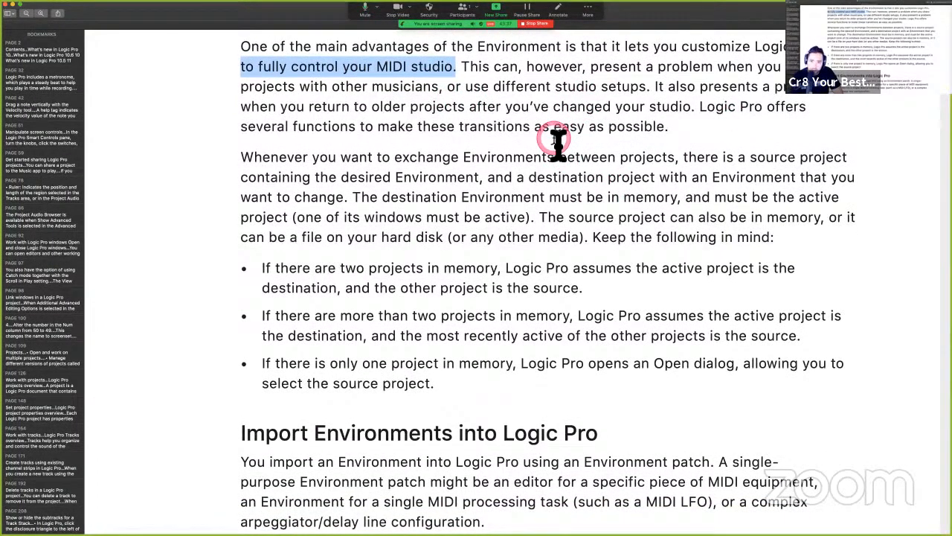
{"action": "left_click", "coordinate": [592, 121]}
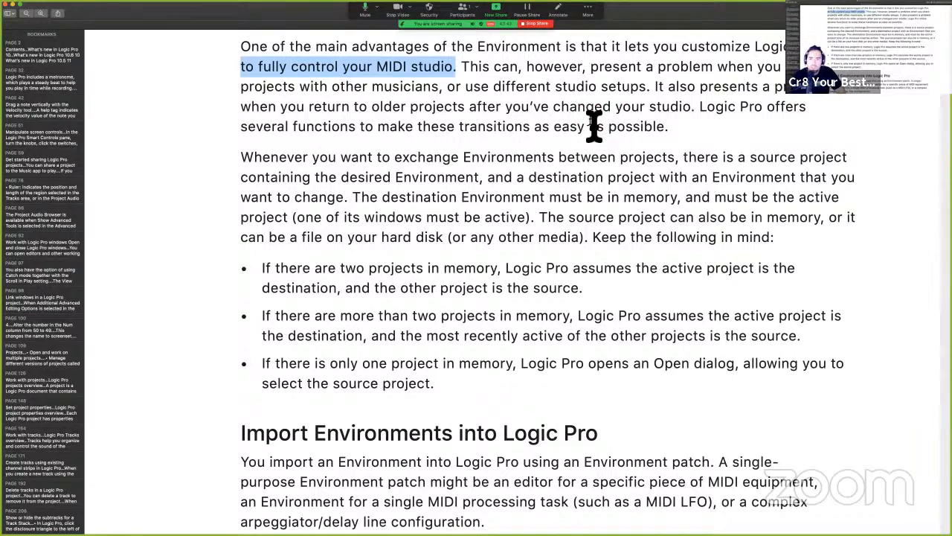
{"action": "left_click", "coordinate": [593, 126]}
{"action": "left_click", "coordinate": [585, 205]}
{"action": "scroll", "coordinate": [586, 205], "scroll_direction": "down", "scroll_amount": 1}
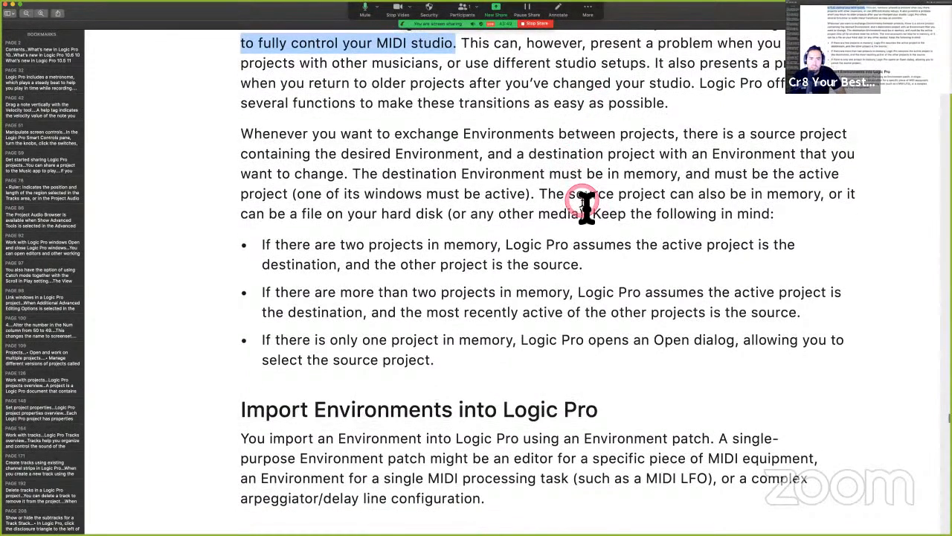
{"action": "scroll", "coordinate": [587, 206], "scroll_direction": "down", "scroll_amount": 1}
{"action": "left_click", "coordinate": [580, 125]}
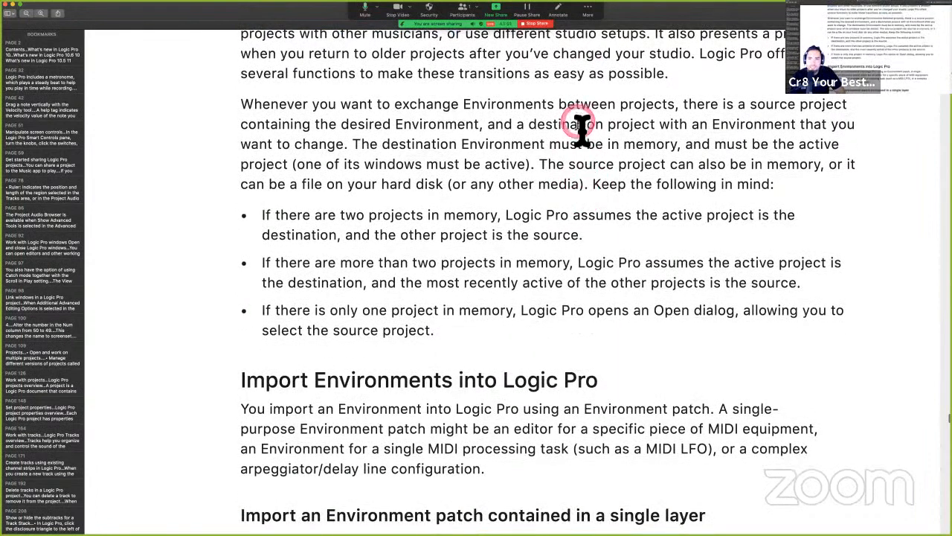
{"action": "left_click", "coordinate": [530, 215]}
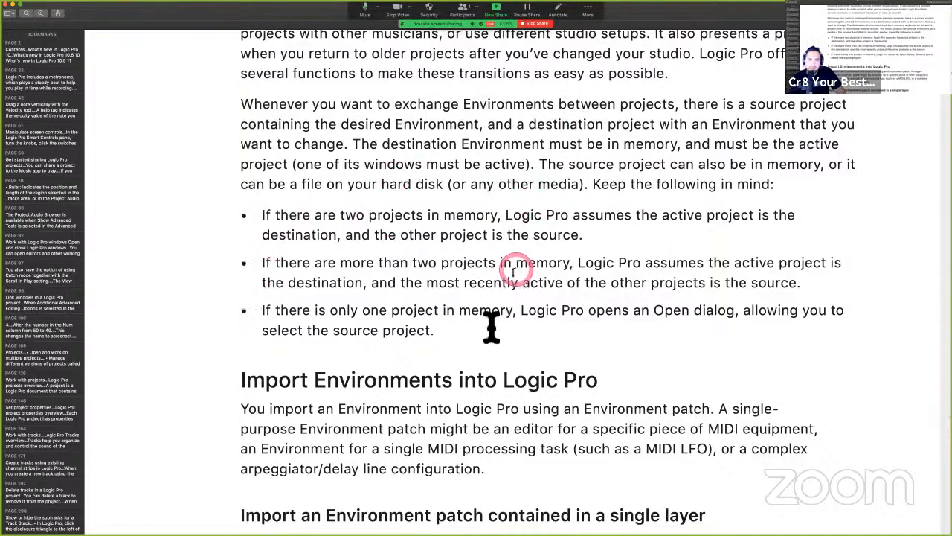
Read the Import Environments into Logic Pro section, highlighting the "Options > Import Environment > Layer" instruction for single-layer patches.
{"action": "scroll", "coordinate": [466, 378], "scroll_direction": "down", "scroll_amount": 3}
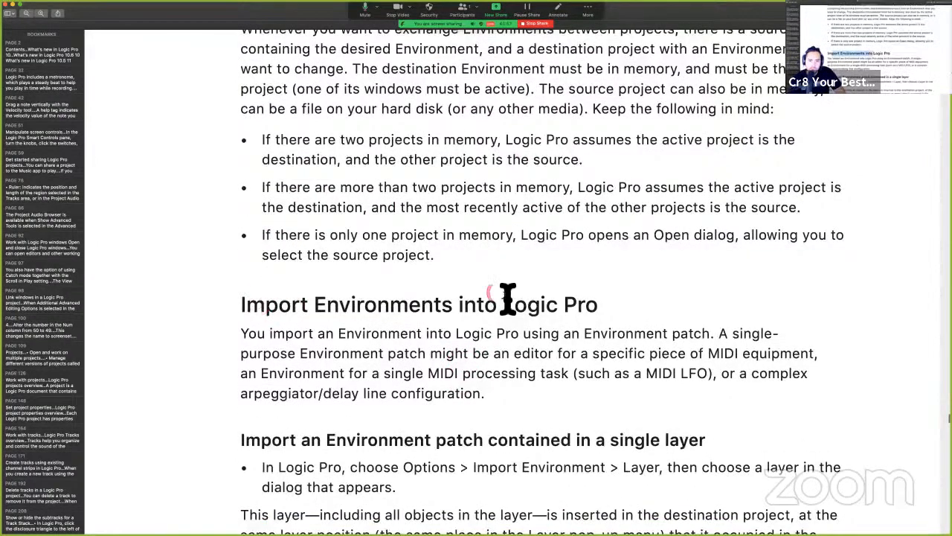
{"action": "left_click_drag", "start_coordinate": [266, 304], "coordinate": [505, 299]}
{"action": "scroll", "coordinate": [508, 300], "scroll_direction": "down", "scroll_amount": 4}
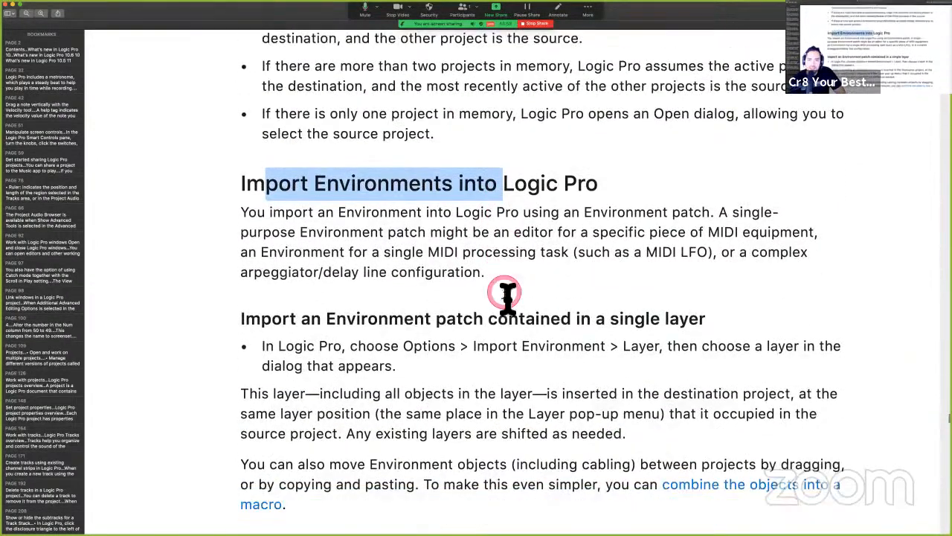
{"action": "scroll", "coordinate": [507, 295], "scroll_direction": "down", "scroll_amount": 3}
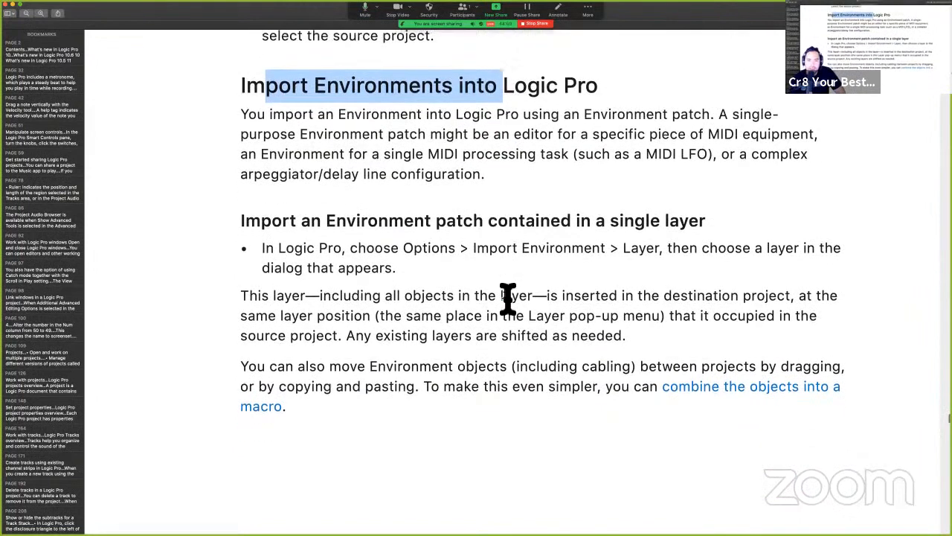
{"action": "left_click_drag", "start_coordinate": [401, 249], "coordinate": [671, 243]}
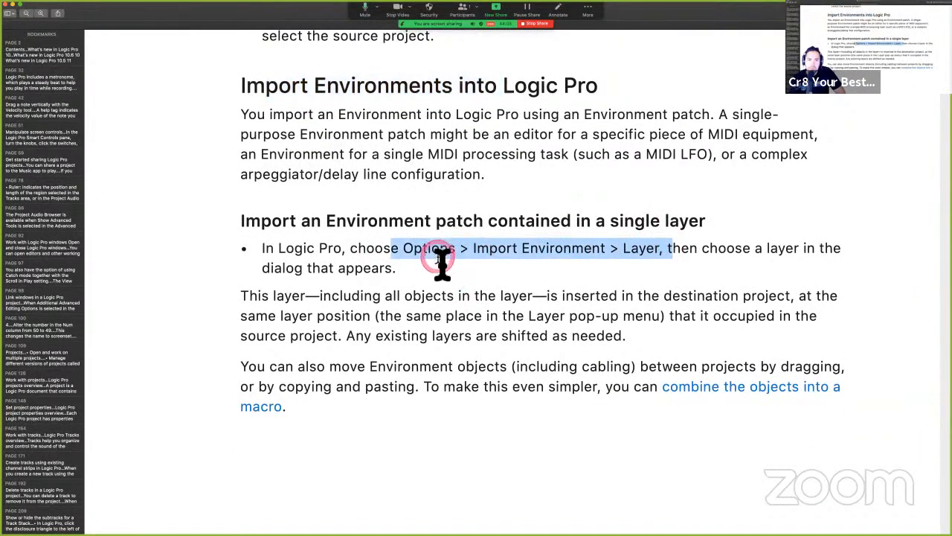
{"action": "left_click", "coordinate": [442, 260]}
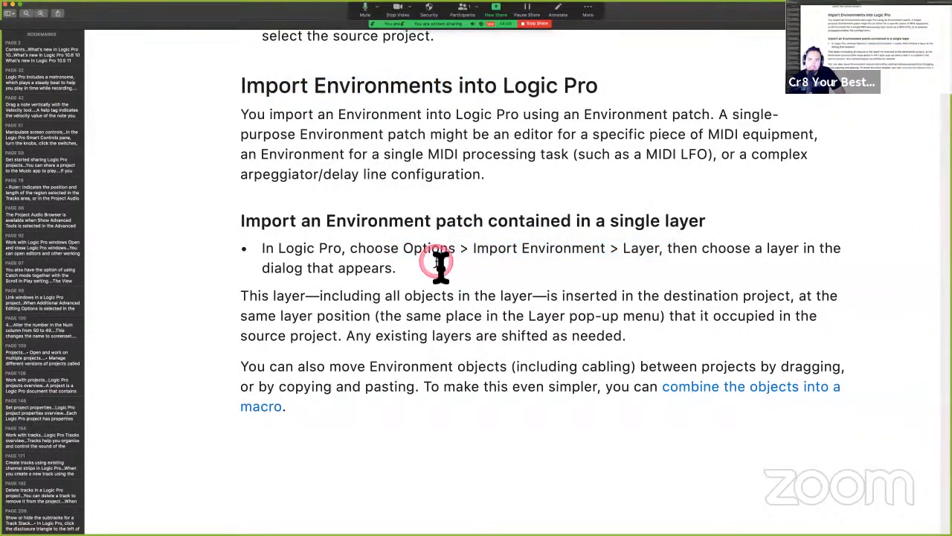
Switch to Logic Pro and save a copy of the project as TEST on the Desktop.
{"action": "key", "text": "ctrl+Left"}
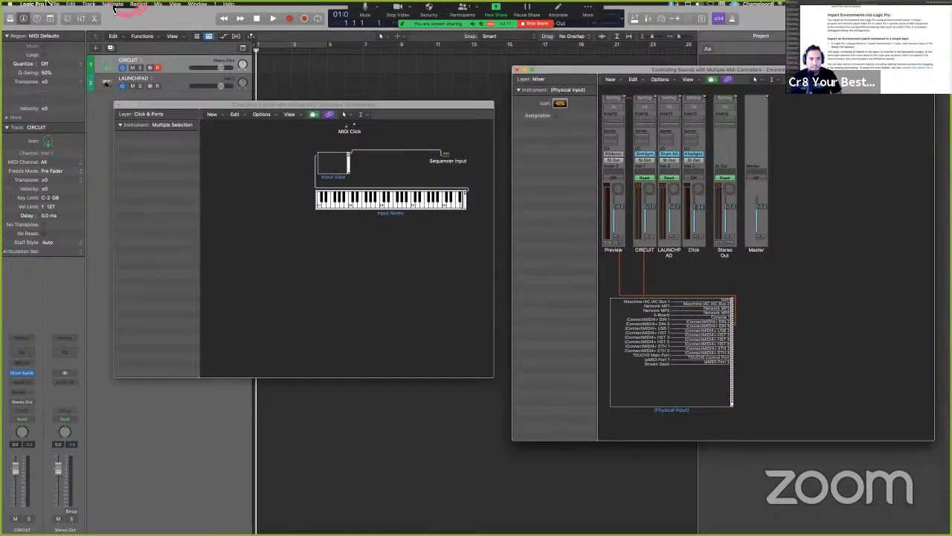
{"action": "mouse_move", "coordinate": [14, 6]}
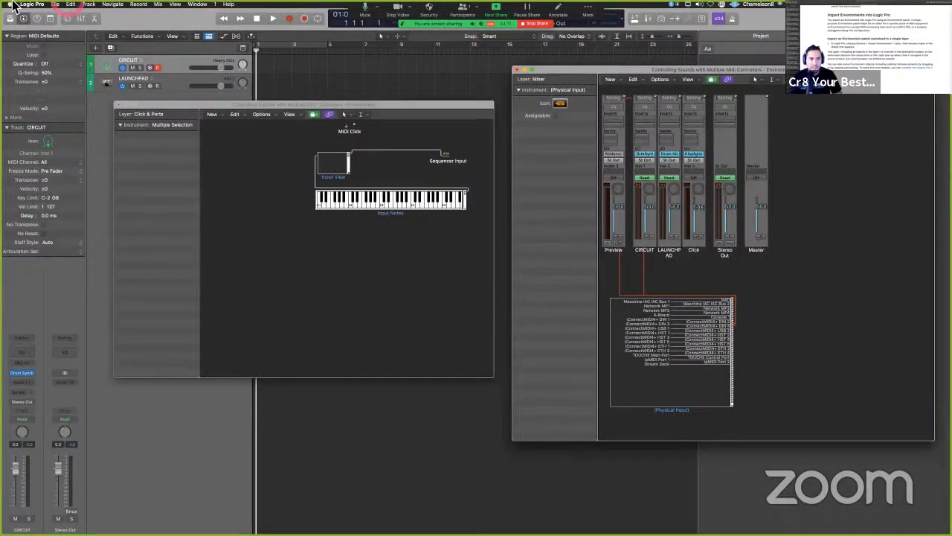
{"action": "left_click", "coordinate": [56, 4]}
{"action": "left_click", "coordinate": [73, 73]}
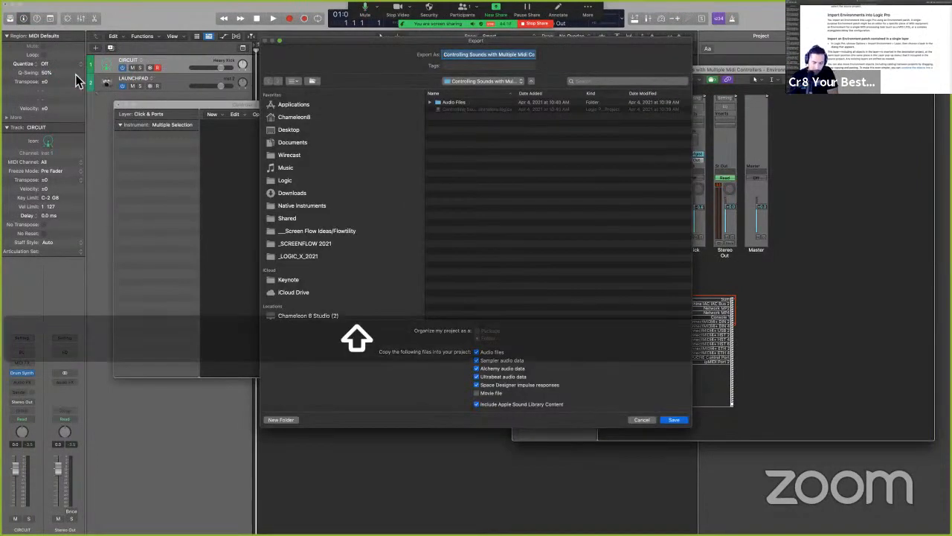
{"action": "type", "text": "TEST"}
{"action": "key", "text": "super+d"}
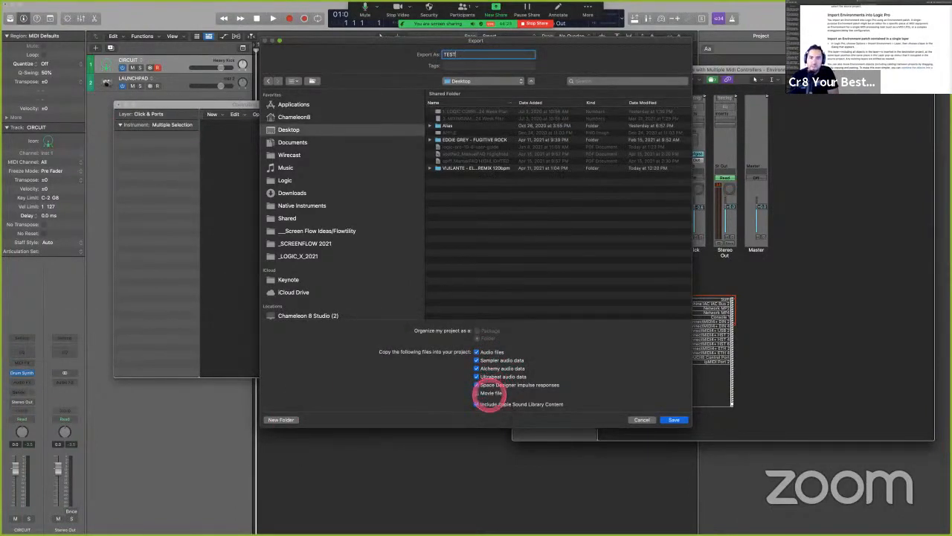
{"action": "key", "text": "Return"}
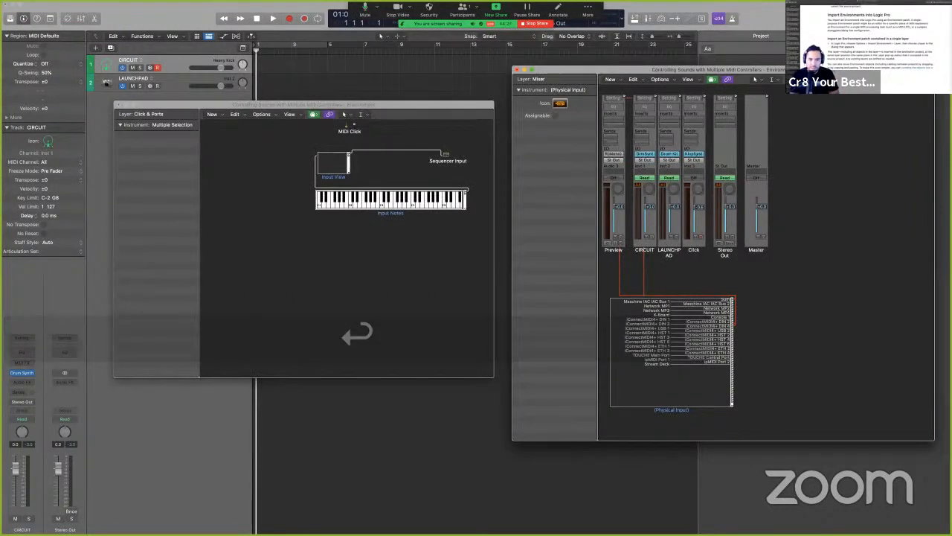
Close the "Controlling Sounds with Multiple Midi Controllers" project without saving its changes, and close its Finder folder window.
{"action": "left_click", "coordinate": [489, 453]}
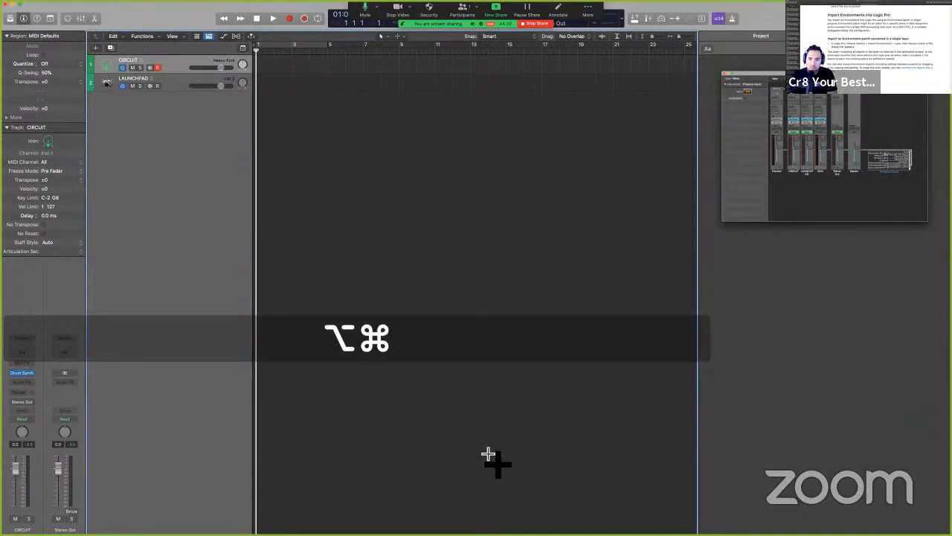
{"action": "key", "text": "alt+super+w"}
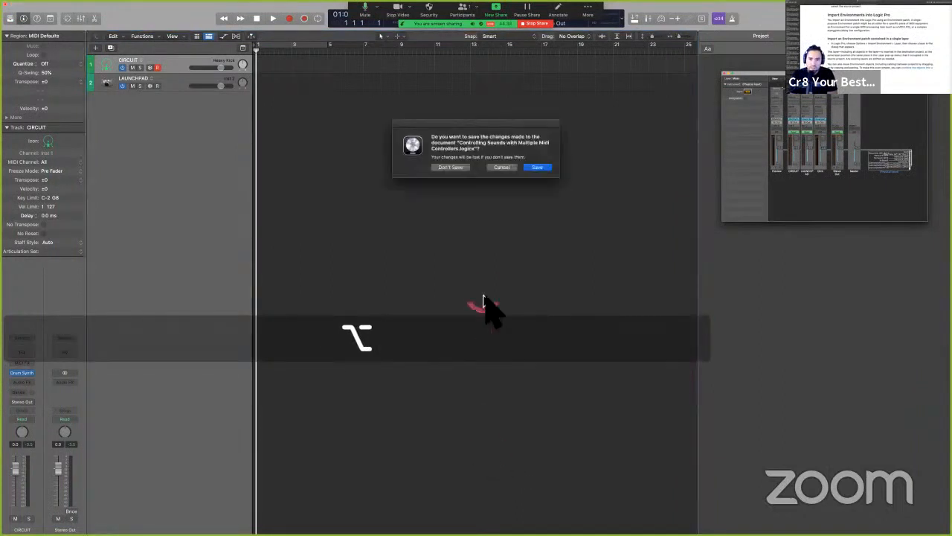
{"action": "left_click", "coordinate": [459, 169]}
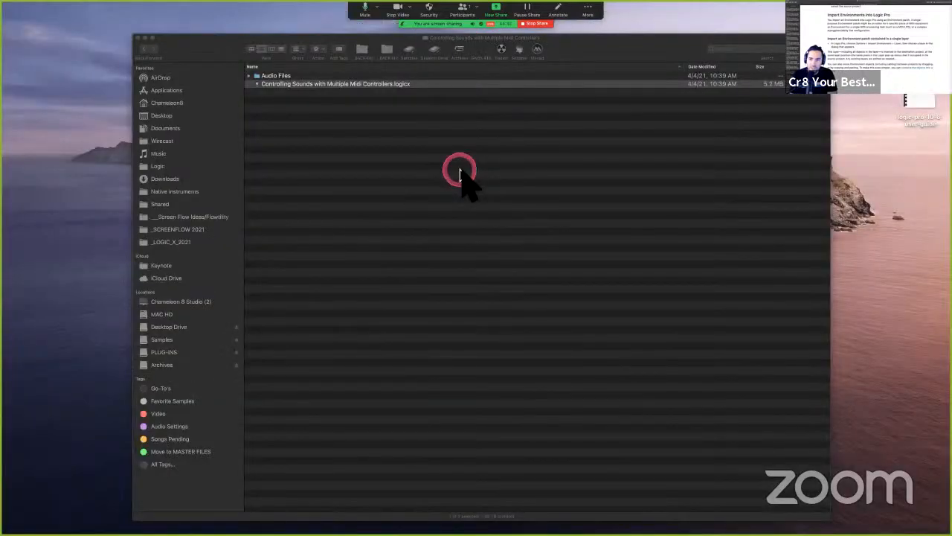
{"action": "key", "text": "super+w"}
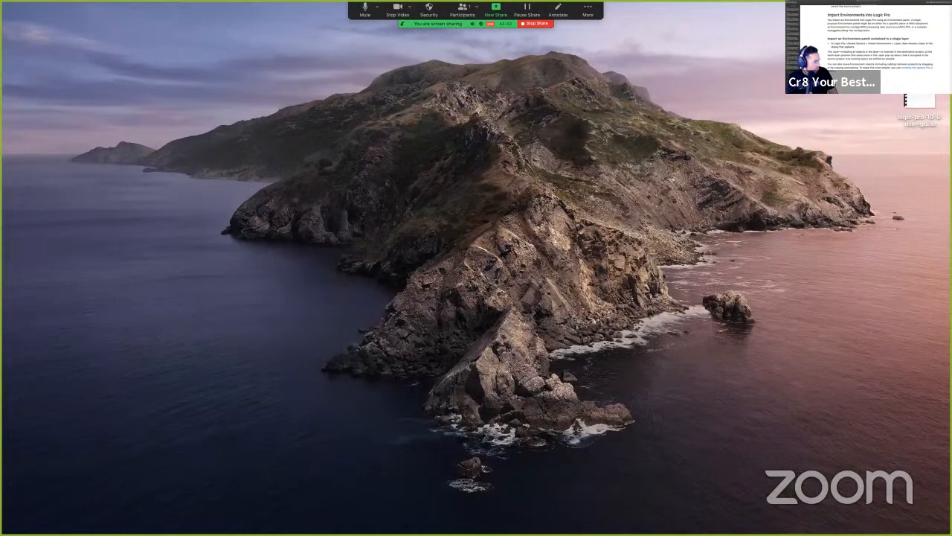
Place the TEST folder beneath the user guide file on the desktop and check the folder's contents.
{"action": "left_click_drag", "start_coordinate": [343, 320], "coordinate": [917, 162]}
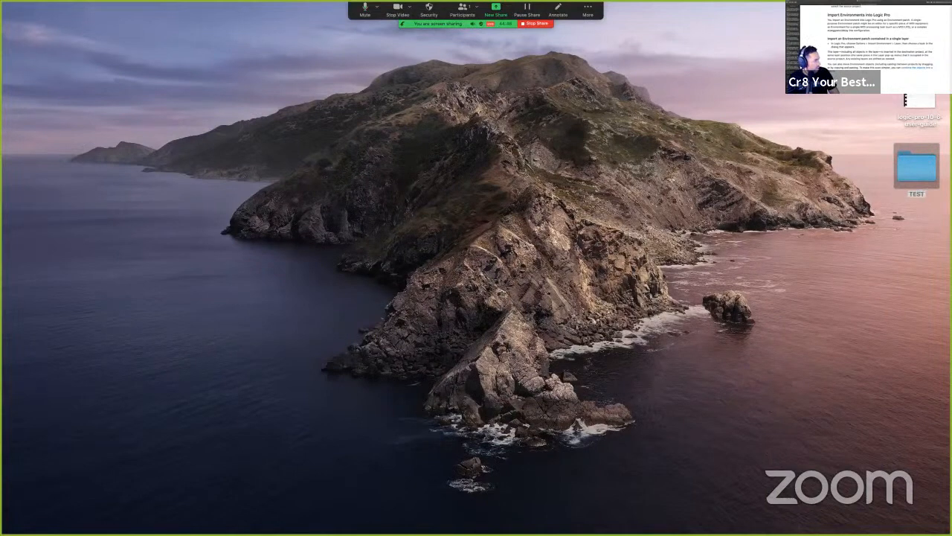
{"action": "left_click", "coordinate": [915, 176]}
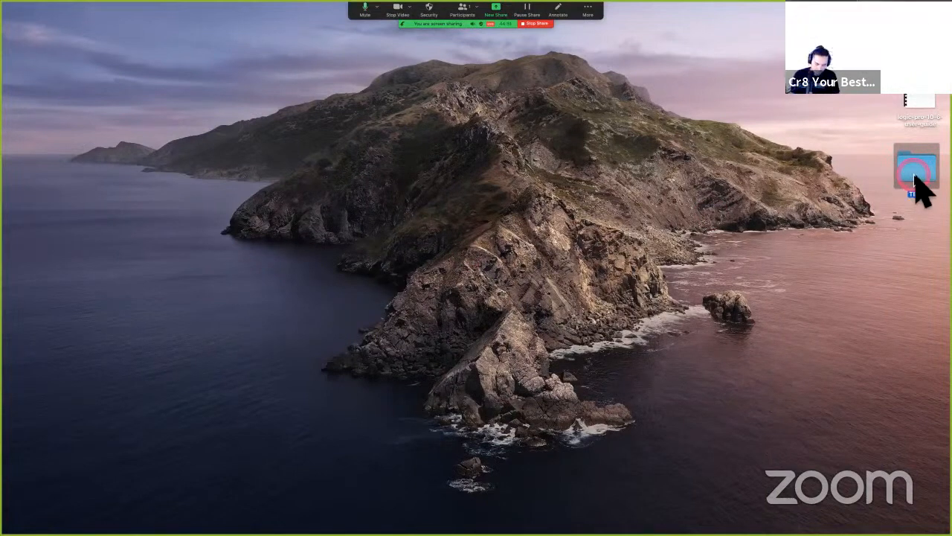
{"action": "key", "text": "super"}
{"action": "double_click", "coordinate": [916, 189]}
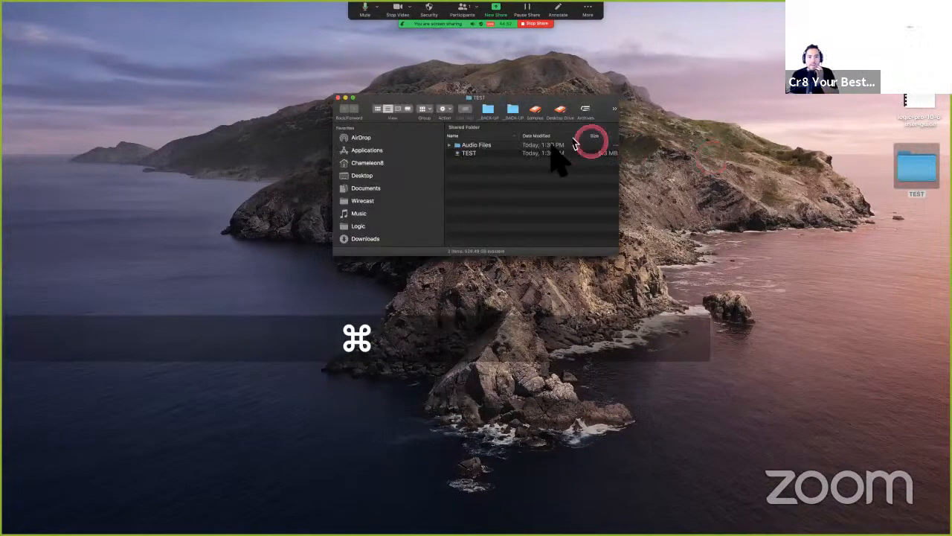
{"action": "left_click", "coordinate": [534, 192]}
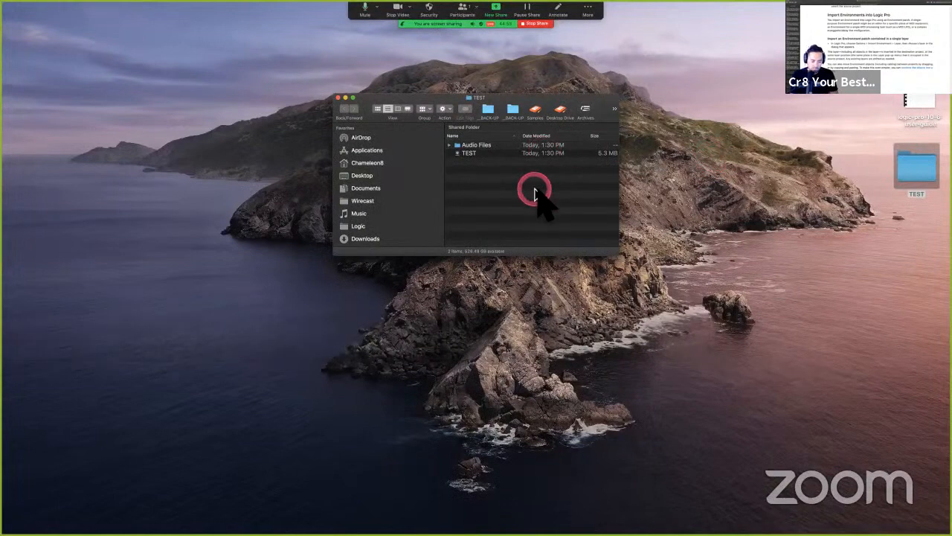
{"action": "key", "text": "super+w"}
Launch Logic Pro and bring up the project chooser for creating a new project.
{"action": "key", "text": "super+space"}
{"action": "type", "text": "lo"}
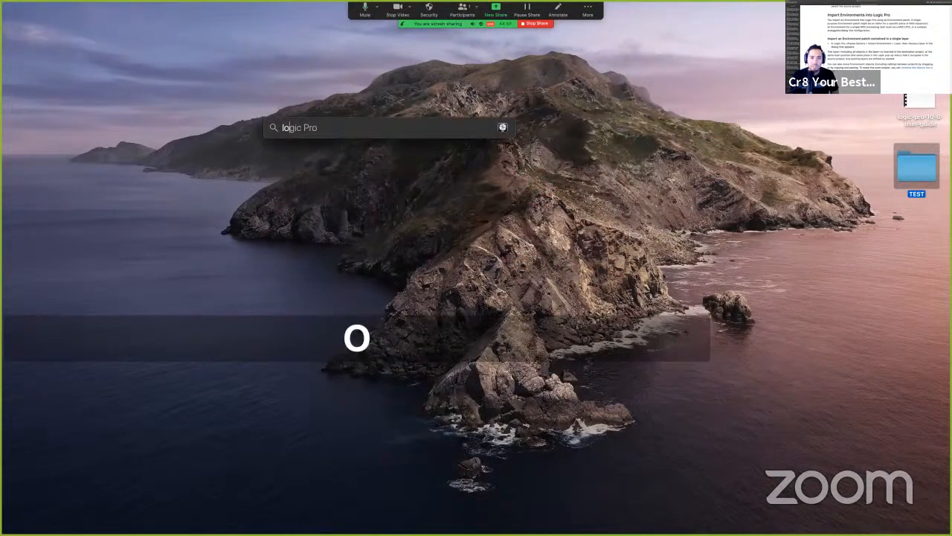
{"action": "key", "text": "Return"}
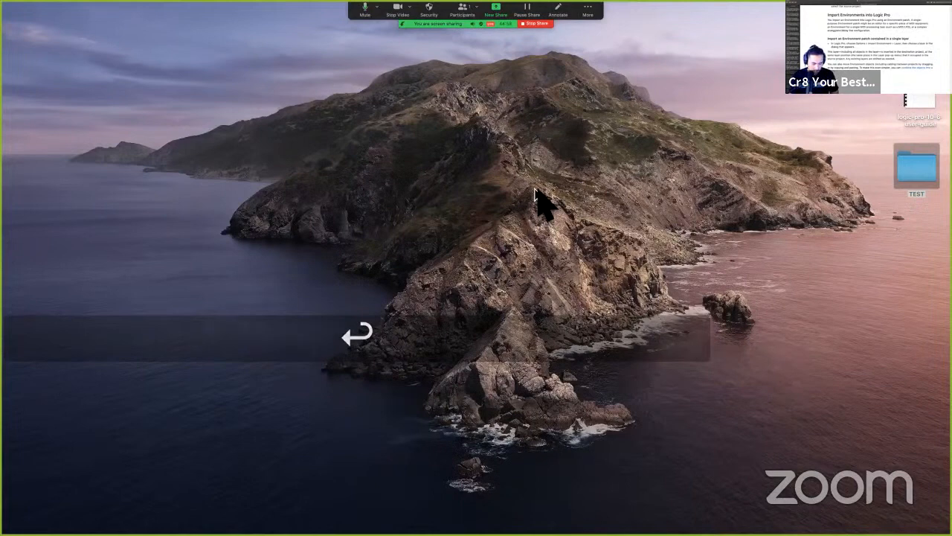
{"action": "key", "text": "super"}
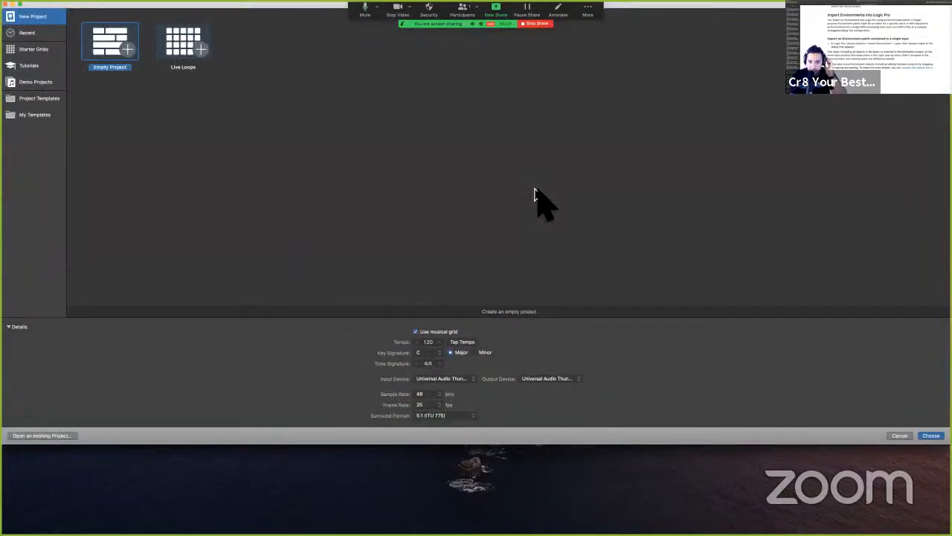
Create an empty project containing one audio track.
{"action": "key", "text": "Return"}
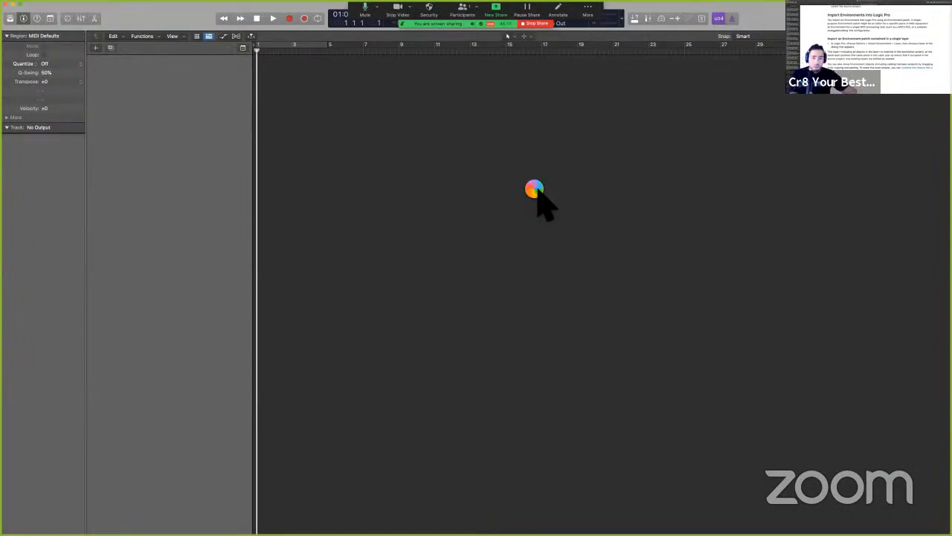
{"action": "left_click", "coordinate": [531, 215]}
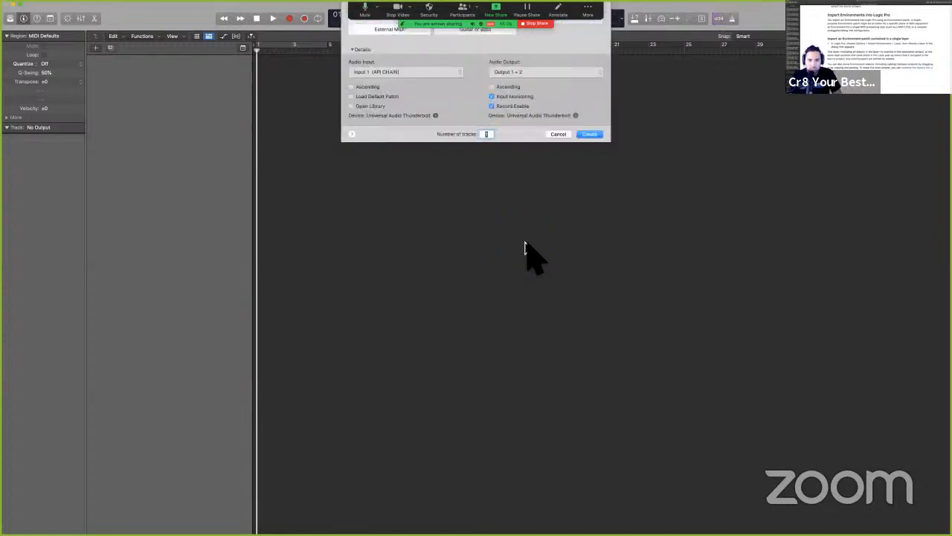
{"action": "key", "text": "Right"}
{"action": "key", "text": "Left"}
{"action": "key", "text": "Return"}
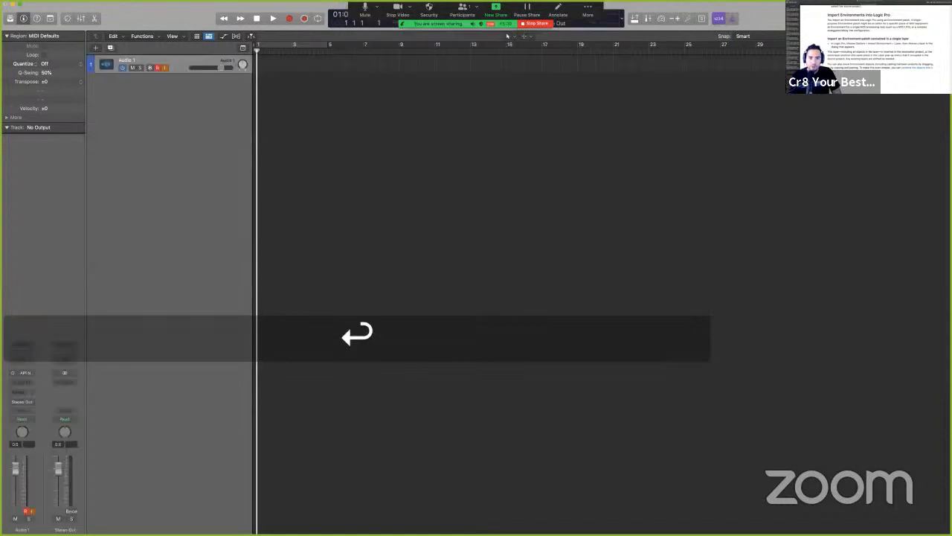
{"action": "left_click", "coordinate": [519, 265]}
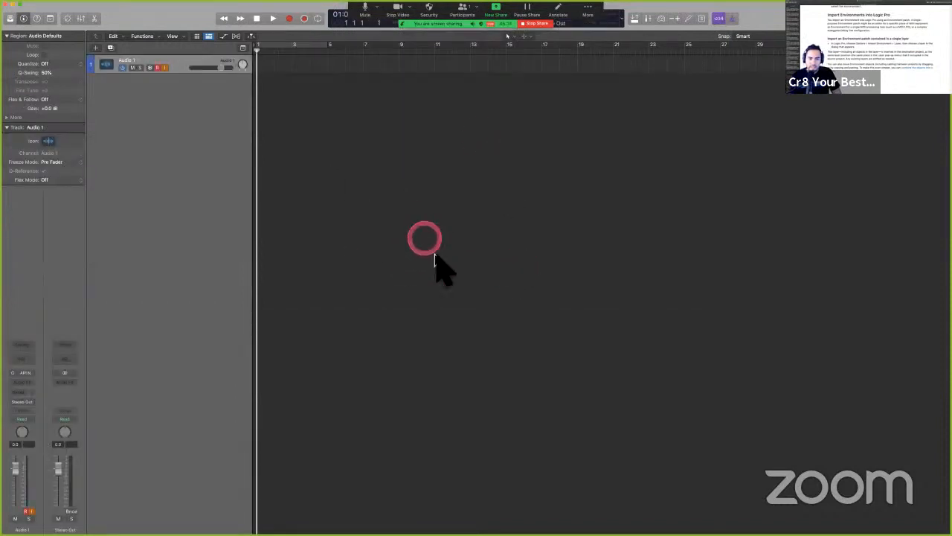
Open the Environment window of the new project and start an Environment import using Total Replace.
{"action": "key", "text": "super"}
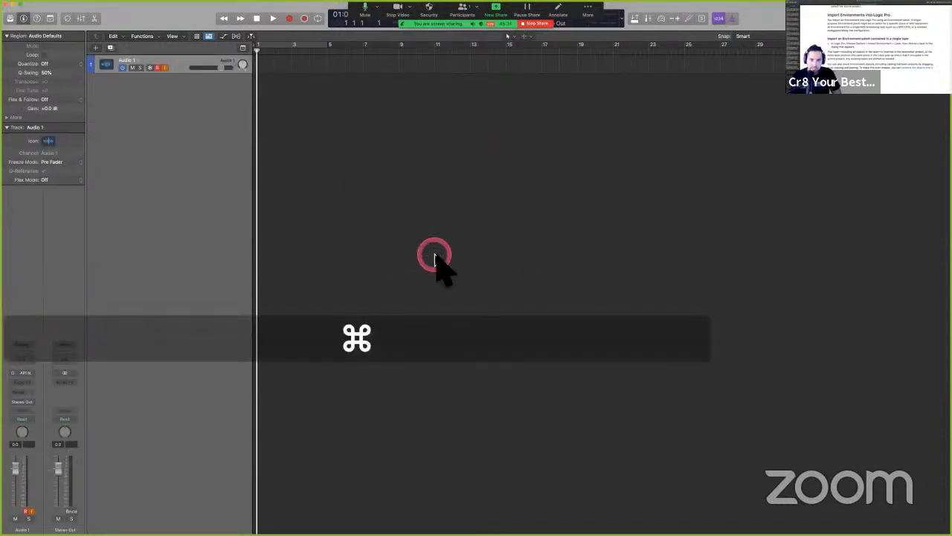
{"action": "key", "text": "super+0"}
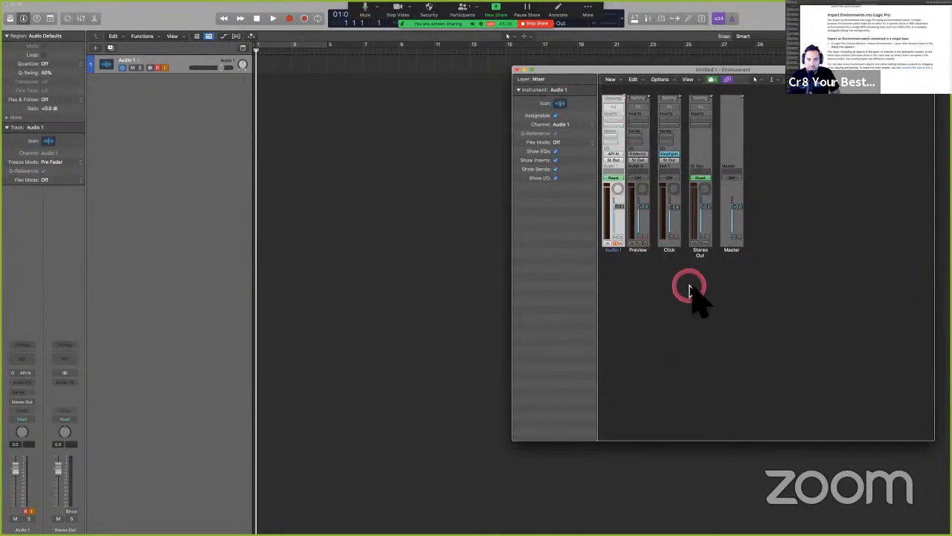
{"action": "left_click", "coordinate": [661, 80]}
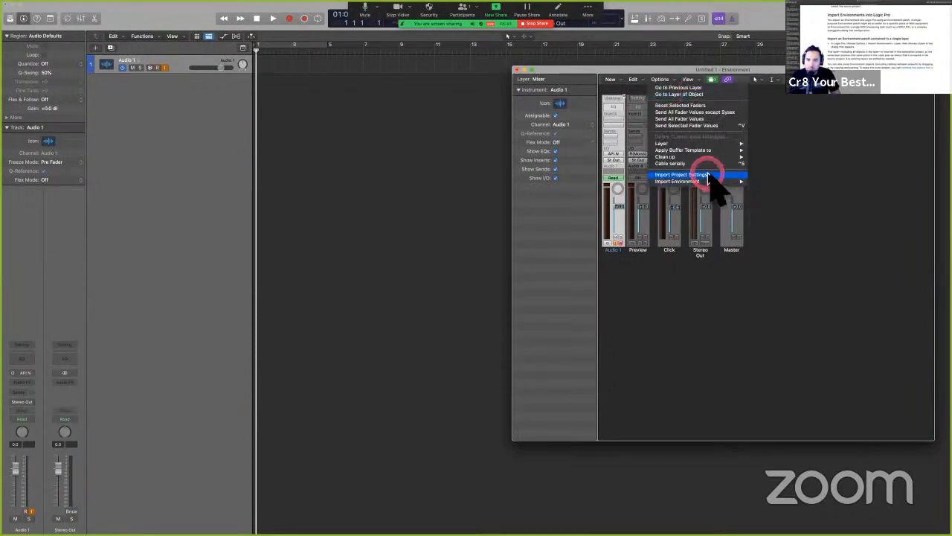
{"action": "mouse_move", "coordinate": [708, 183]}
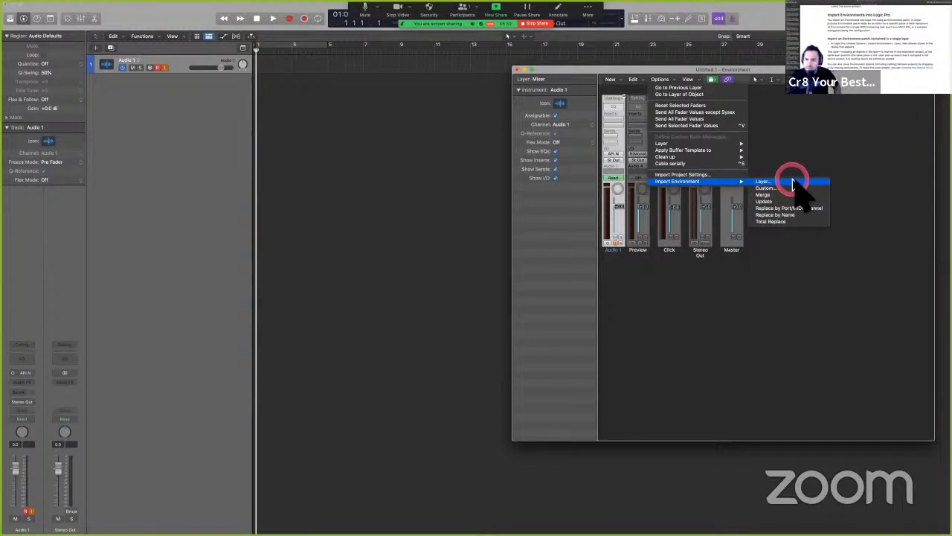
{"action": "left_click", "coordinate": [793, 222]}
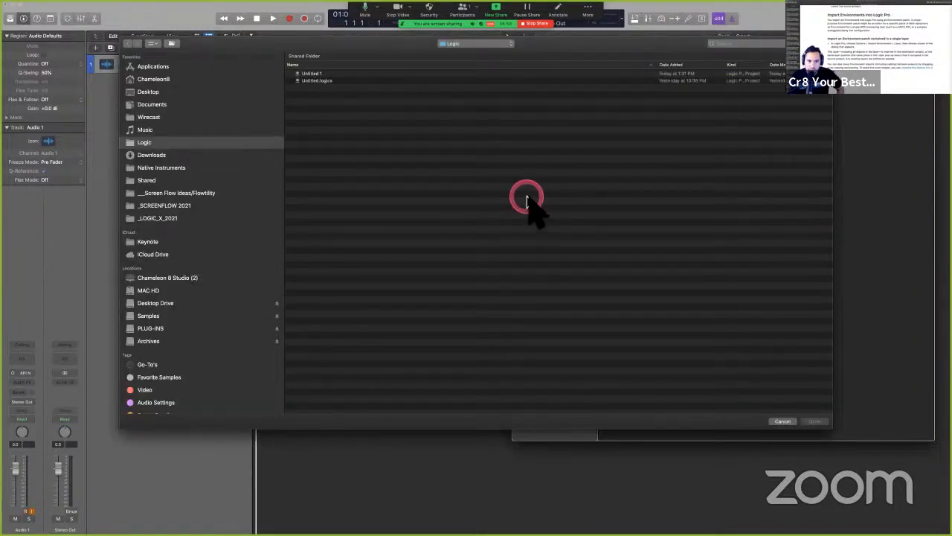
Choose the TEST project inside the Desktop's TEST folder as the source for the Environment import.
{"action": "key", "text": "super+d"}
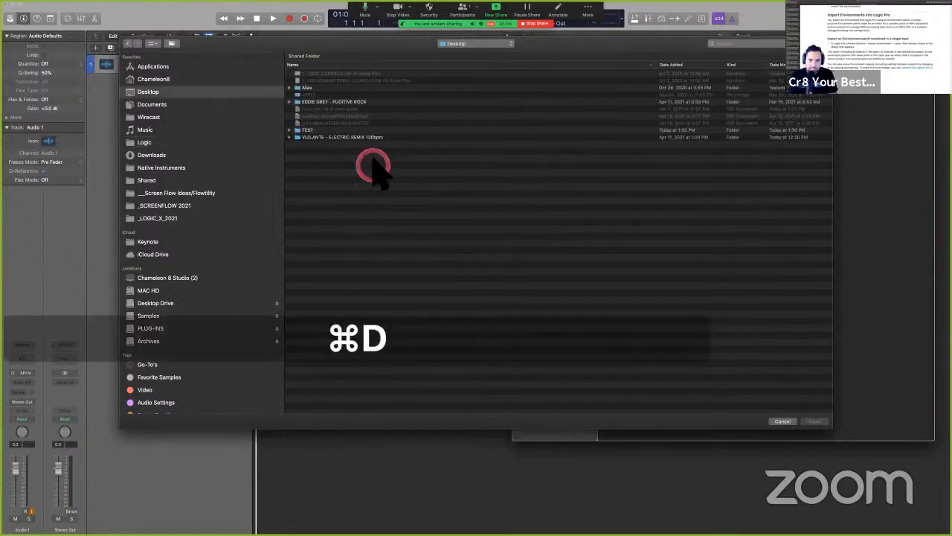
{"action": "left_click", "coordinate": [316, 131]}
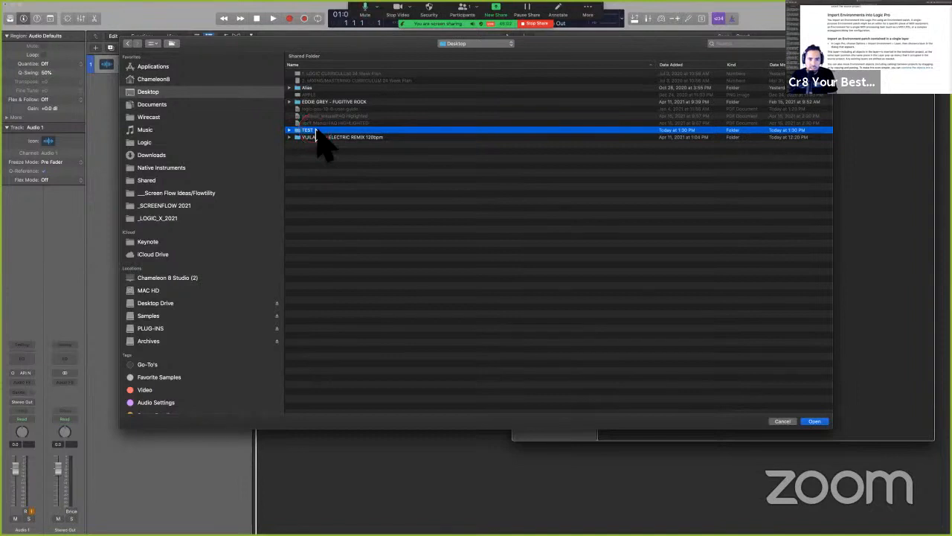
{"action": "left_click", "coordinate": [316, 130]}
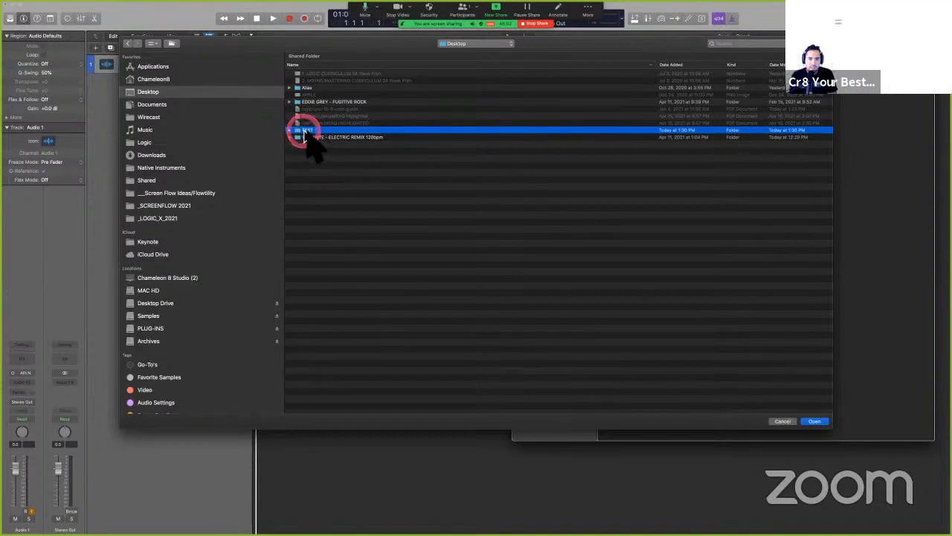
{"action": "double_click", "coordinate": [307, 134]}
{"action": "left_click", "coordinate": [309, 82]}
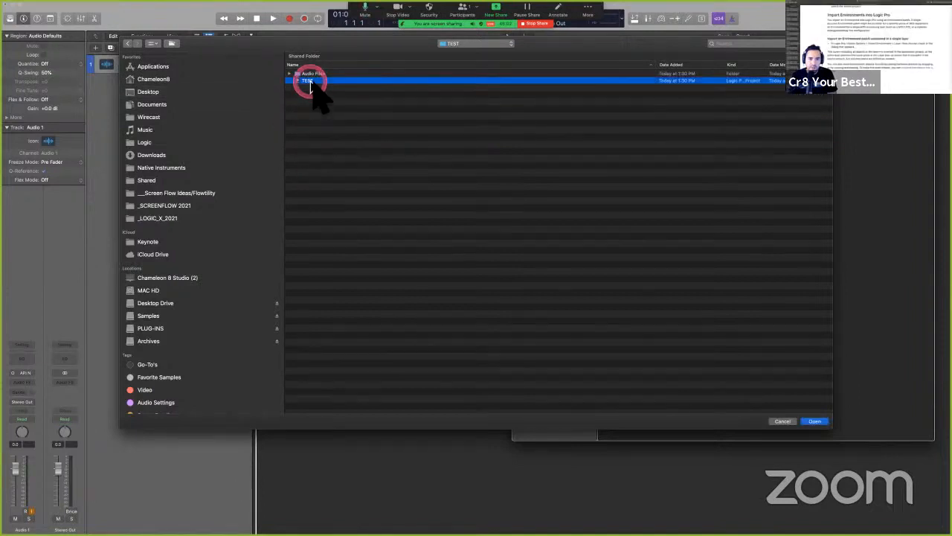
{"action": "key", "text": "Return"}
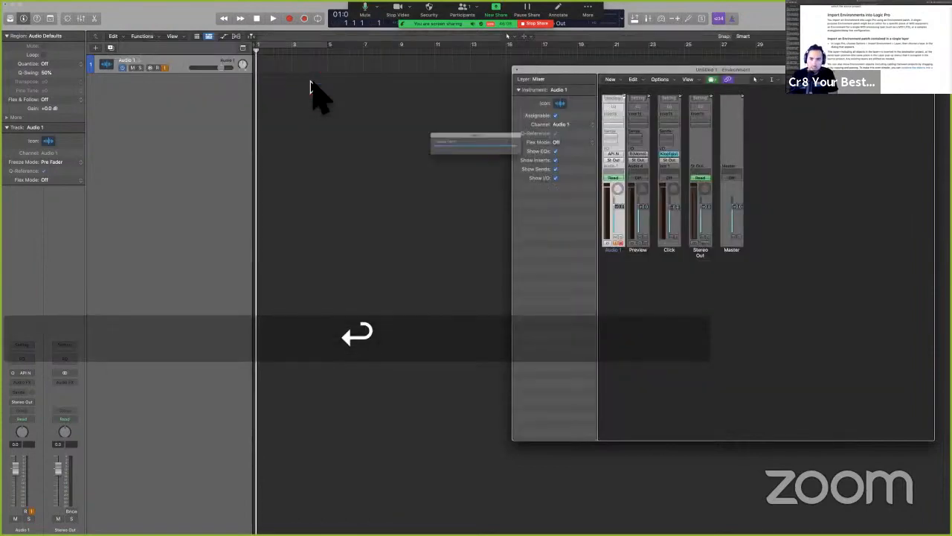
Examine the imported channel strips and Physical Input cabling against the track list, and close the Environment window.
{"action": "left_click_drag", "start_coordinate": [581, 250], "coordinate": [616, 274]}
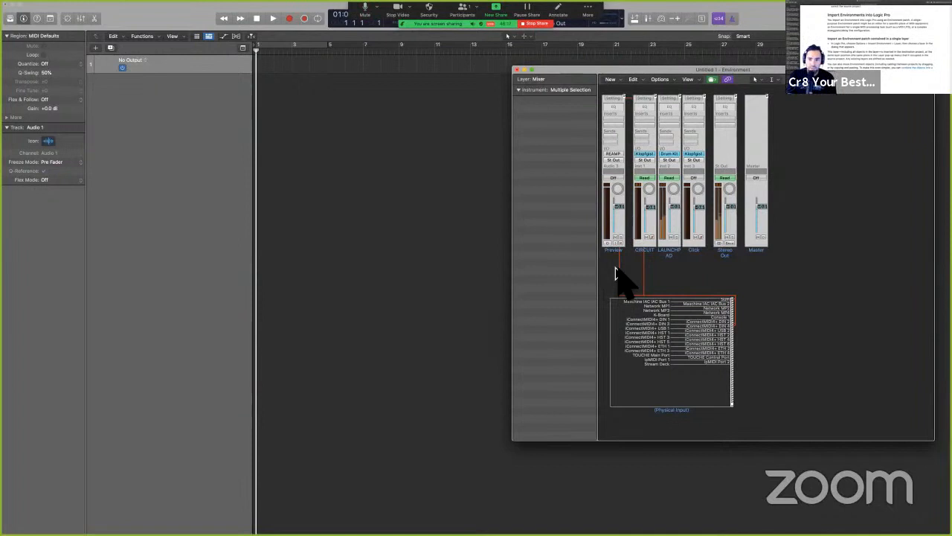
{"action": "mouse_move", "coordinate": [631, 258]}
{"action": "left_mouse_down"}
{"action": "mouse_move", "coordinate": [655, 249]}
{"action": "mouse_move", "coordinate": [674, 266]}
{"action": "mouse_move", "coordinate": [641, 269]}
{"action": "mouse_move", "coordinate": [179, 124]}
{"action": "mouse_move", "coordinate": [165, 111]}
{"action": "mouse_move", "coordinate": [197, 152]}
{"action": "mouse_move", "coordinate": [192, 130]}
{"action": "left_mouse_up"}
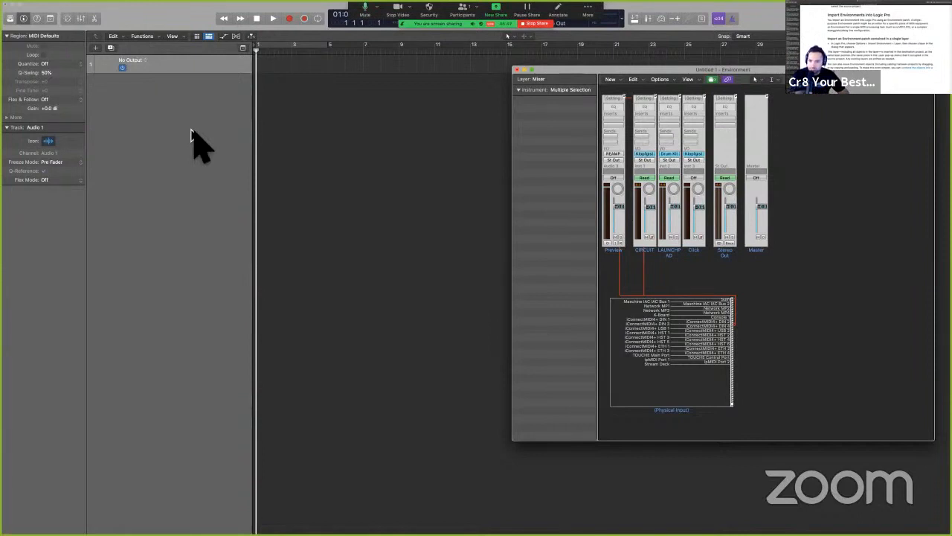
{"action": "mouse_move", "coordinate": [602, 236]}
{"action": "left_mouse_down"}
{"action": "mouse_move", "coordinate": [655, 290]}
{"action": "mouse_move", "coordinate": [701, 295]}
{"action": "mouse_move", "coordinate": [649, 297]}
{"action": "mouse_move", "coordinate": [671, 310]}
{"action": "mouse_move", "coordinate": [652, 301]}
{"action": "left_mouse_up"}
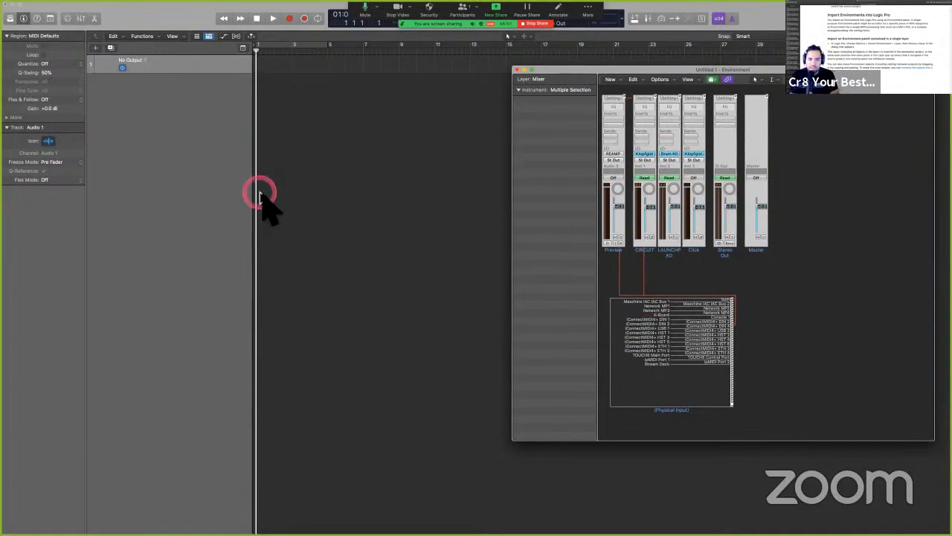
{"action": "left_click", "coordinate": [518, 71]}
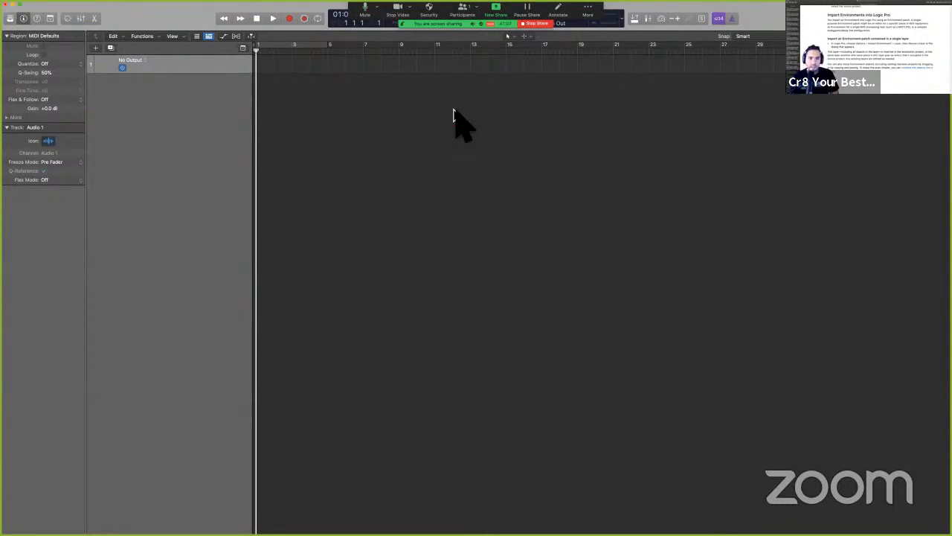
Show all channel strips in the Mixer to check the imported channels, and hide the Mixer again.
{"action": "key", "text": "x"}
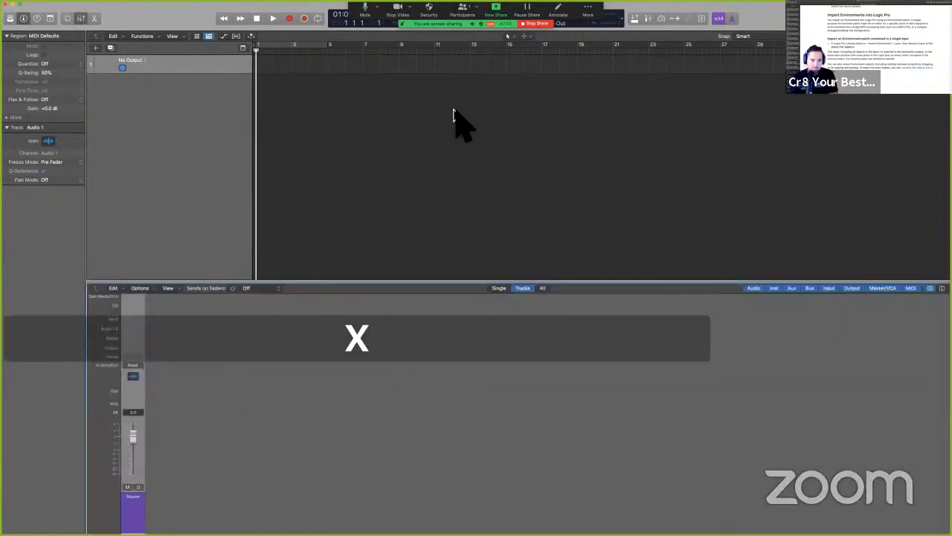
{"action": "left_click", "coordinate": [581, 347]}
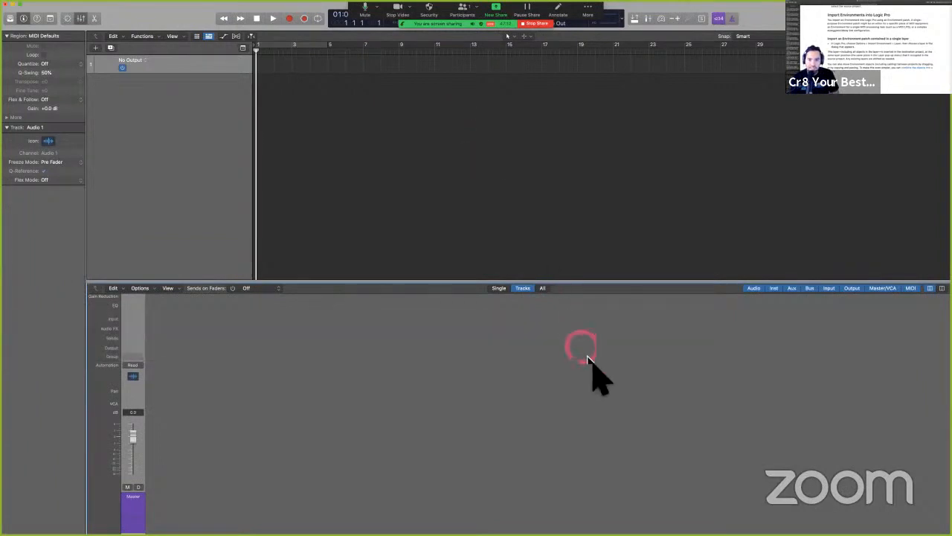
{"action": "left_click", "coordinate": [565, 277]}
{"action": "left_click", "coordinate": [560, 288]}
{"action": "key", "text": "shift+x"}
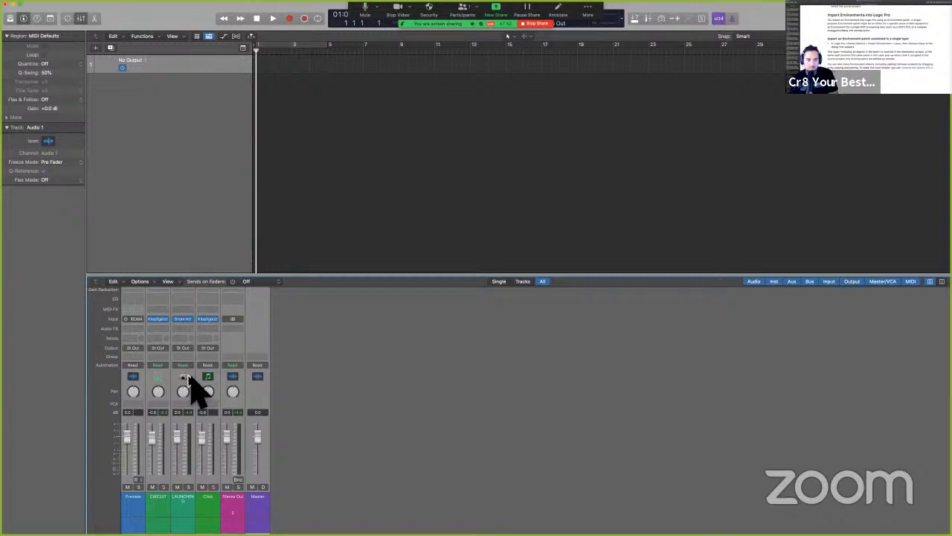
{"action": "key", "text": "x"}
{"action": "left_click", "coordinate": [434, 286]}
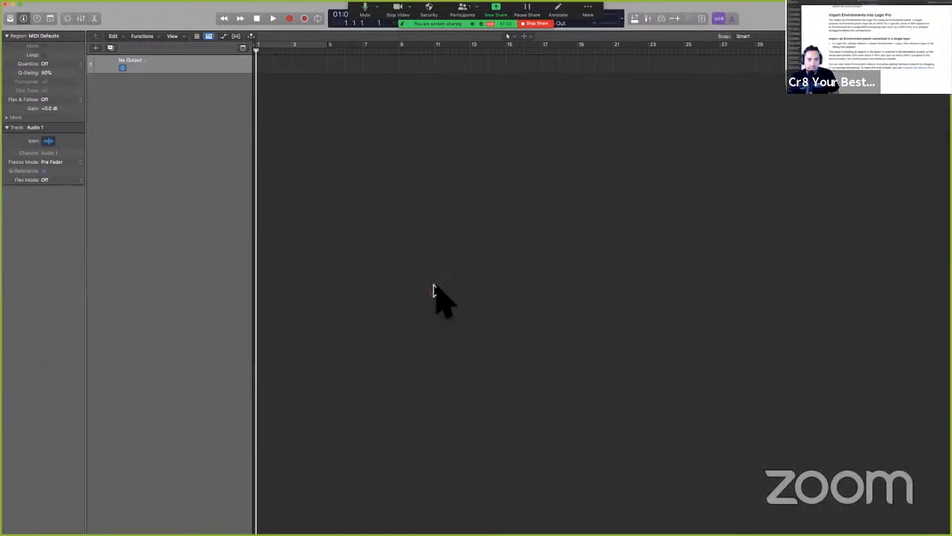
Switch from Logic Pro to the desktop space with the user guide PDF at Import Environments into Logic Pro.
{"action": "left_click", "coordinate": [434, 286]}
{"action": "left_click", "coordinate": [578, 308]}
{"action": "key", "text": "ctrl+Up"}
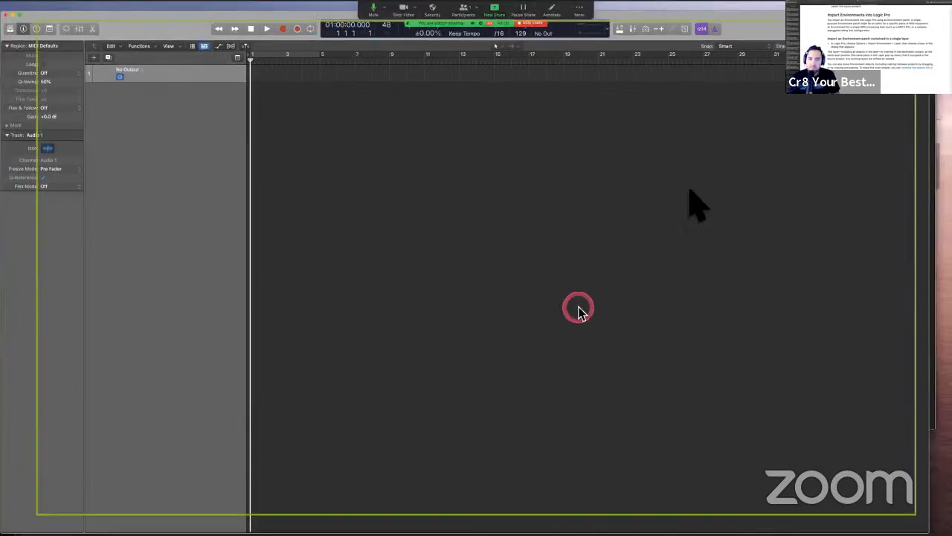
{"action": "left_click", "coordinate": [771, 158]}
{"action": "left_click", "coordinate": [653, 264]}
{"action": "key", "text": "ctrl+Left"}
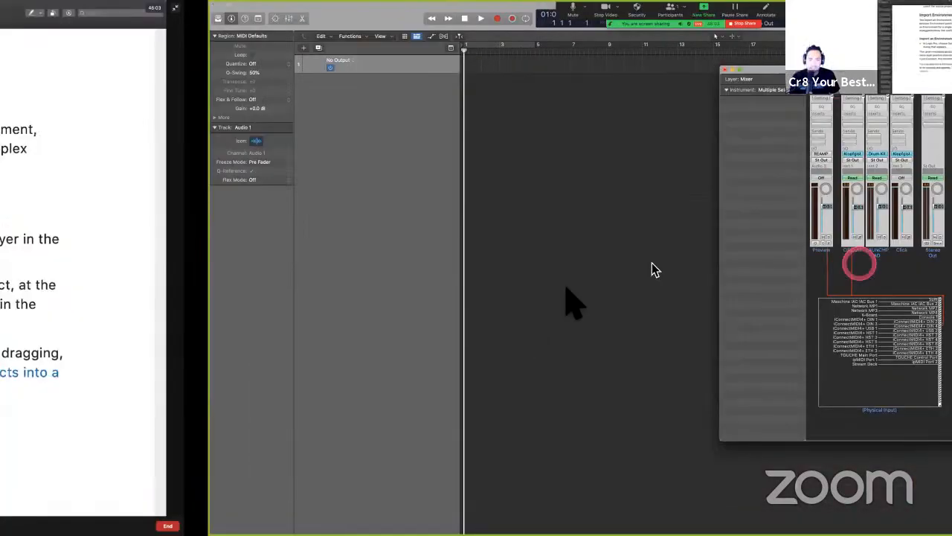
{"action": "key", "text": "ctrl+Right"}
{"action": "left_click", "coordinate": [515, 252]}
{"action": "key", "text": "ctrl+Right"}
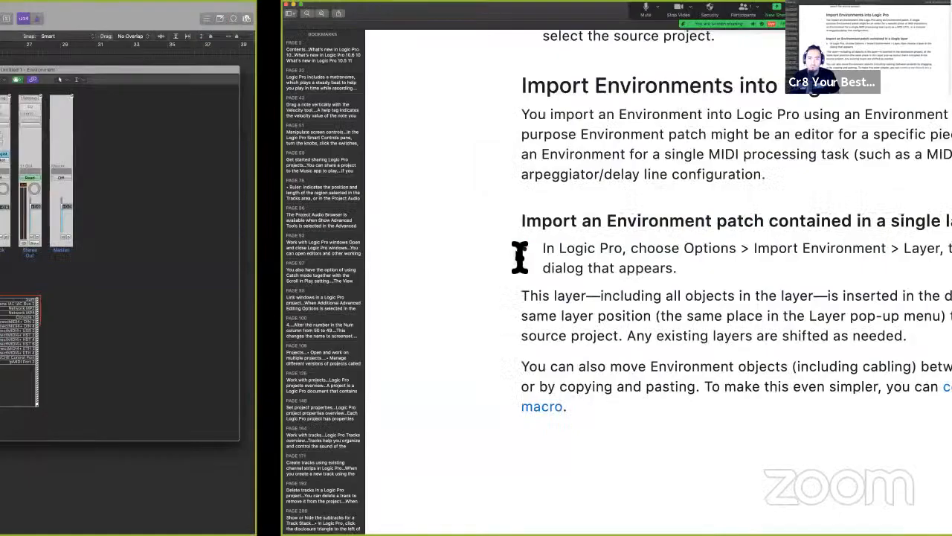
{"action": "left_click", "coordinate": [449, 203]}
{"action": "key", "text": "ctrl+Up"}
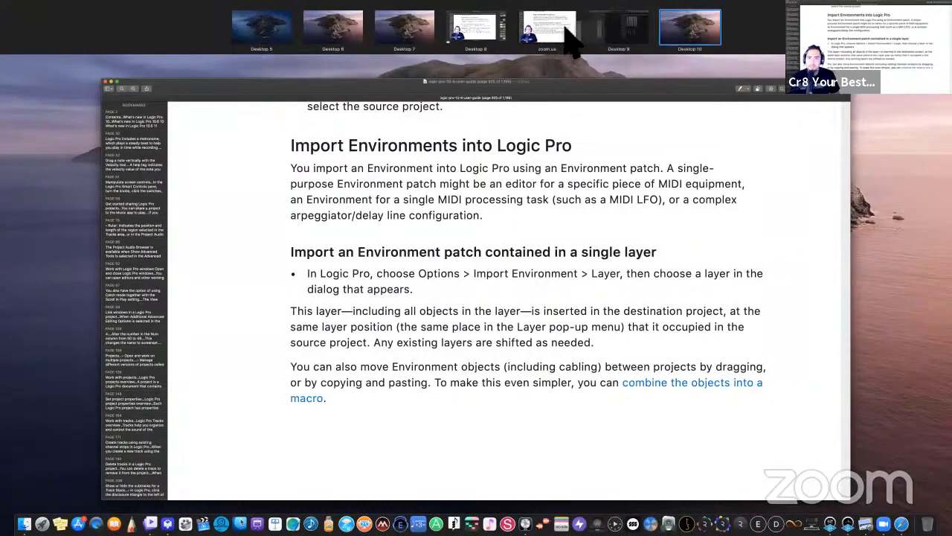
{"action": "left_click_drag", "start_coordinate": [673, 31], "coordinate": [572, 28]}
{"action": "left_click", "coordinate": [612, 28]}
Read the user guide sections on importing single-layer and multi-layer Environment patches, down to Update and swap Environments.
{"action": "left_click", "coordinate": [595, 336]}
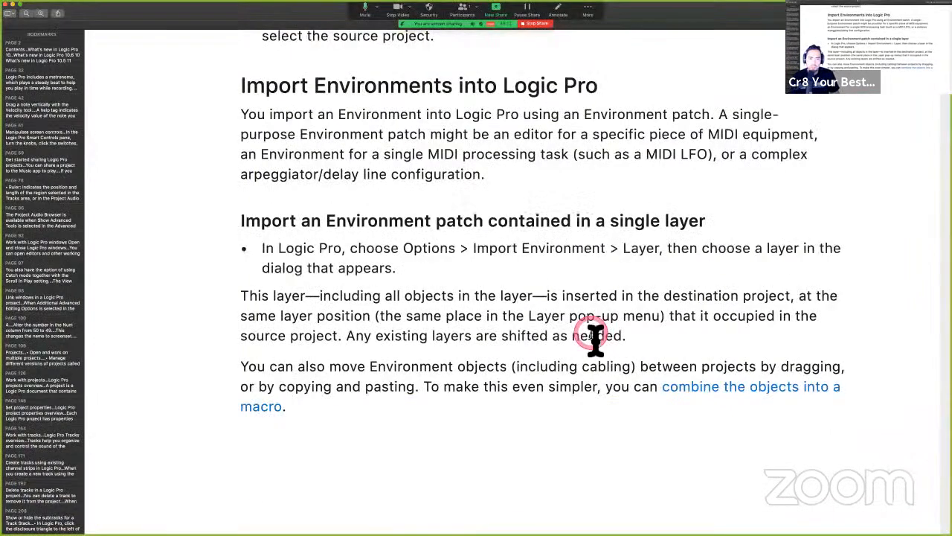
{"action": "scroll", "coordinate": [594, 336], "scroll_direction": "down", "scroll_amount": 2}
{"action": "scroll", "coordinate": [580, 326], "scroll_direction": "down", "scroll_amount": 1}
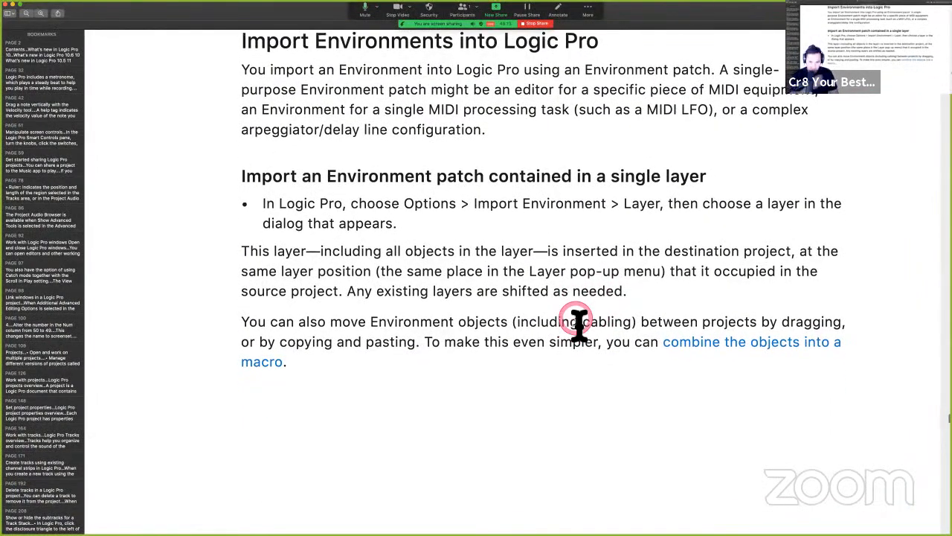
{"action": "scroll", "coordinate": [584, 209], "scroll_direction": "down", "scroll_amount": 2}
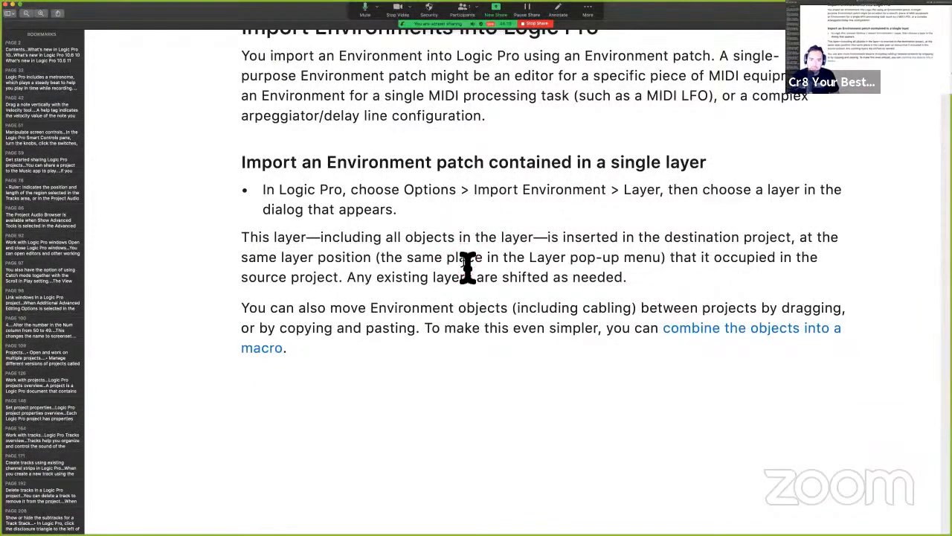
{"action": "scroll", "coordinate": [467, 264], "scroll_direction": "down", "scroll_amount": 3}
{"action": "left_click", "coordinate": [473, 336]}
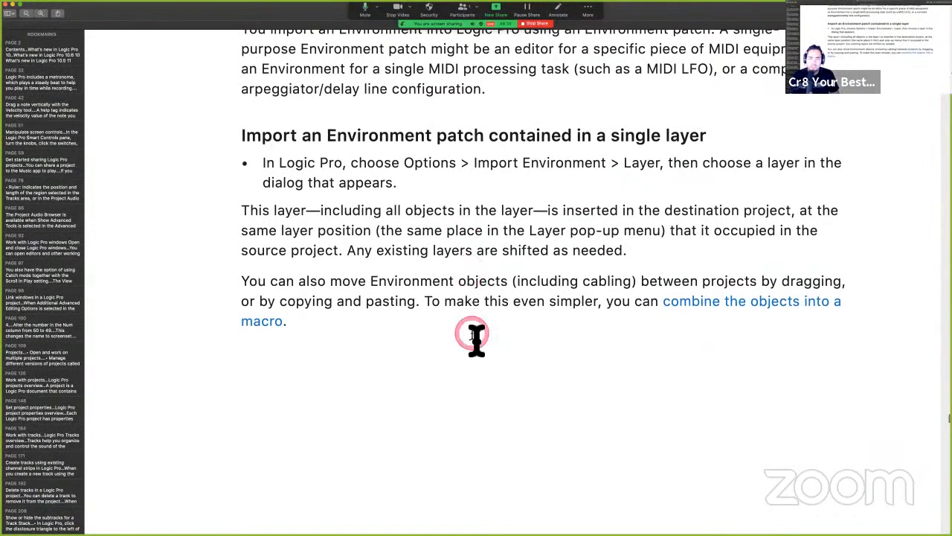
{"action": "scroll", "coordinate": [476, 336], "scroll_direction": "down", "scroll_amount": 20}
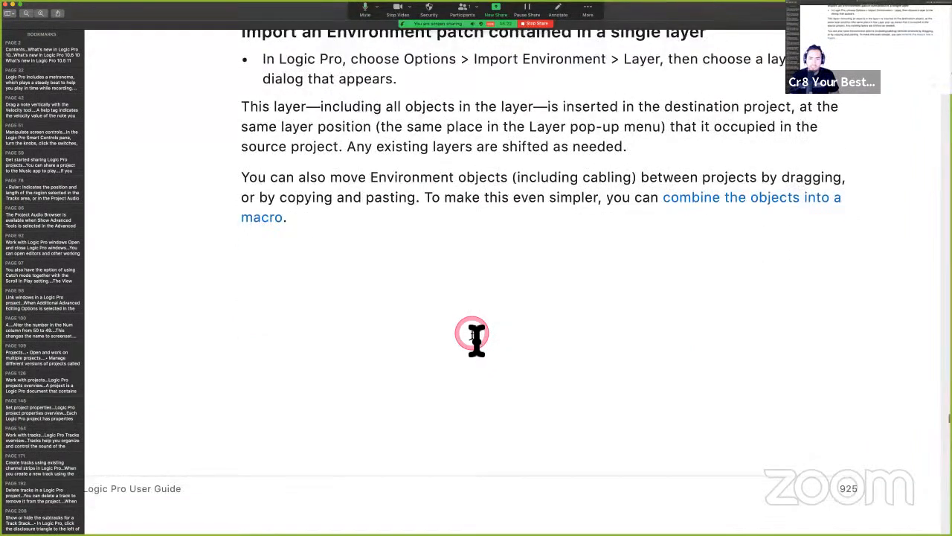
{"action": "scroll", "coordinate": [476, 337], "scroll_direction": "down", "scroll_amount": 20}
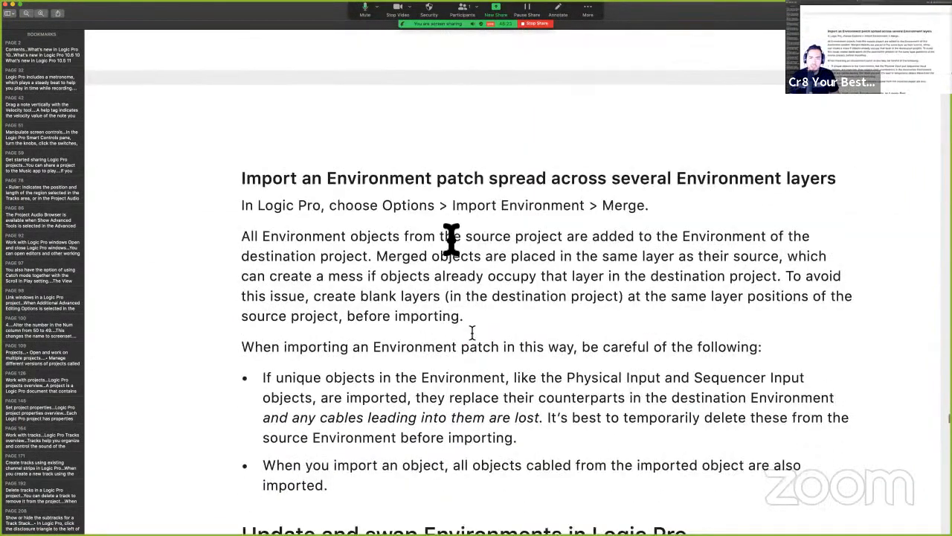
{"action": "left_click", "coordinate": [373, 199]}
{"action": "scroll", "coordinate": [448, 179], "scroll_direction": "down", "scroll_amount": 3}
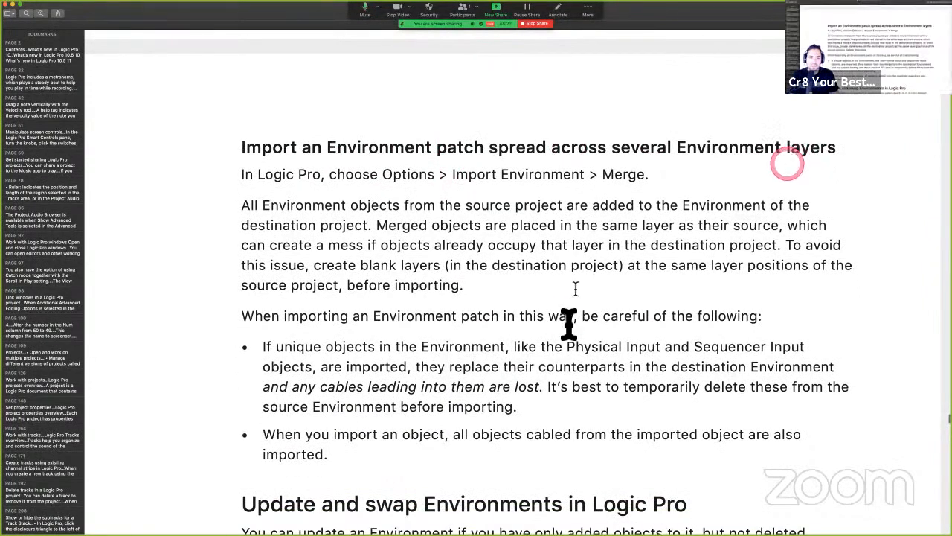
{"action": "scroll", "coordinate": [567, 321], "scroll_direction": "down", "scroll_amount": 5}
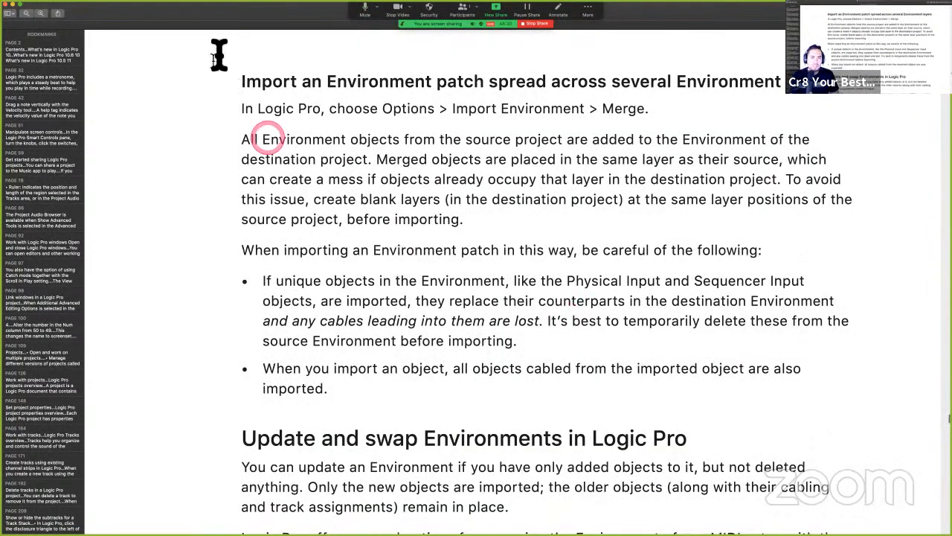
{"action": "scroll", "coordinate": [261, 313], "scroll_direction": "down", "scroll_amount": 8}
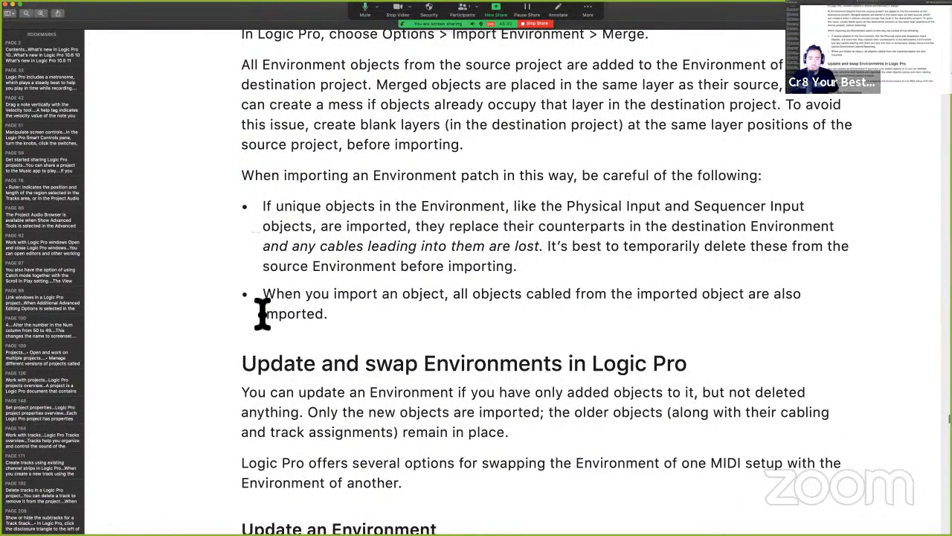
Read the user guide's introduction to Update and swap Environments on adding new objects while keeping older ones.
{"action": "scroll", "coordinate": [381, 230], "scroll_direction": "down", "scroll_amount": 5}
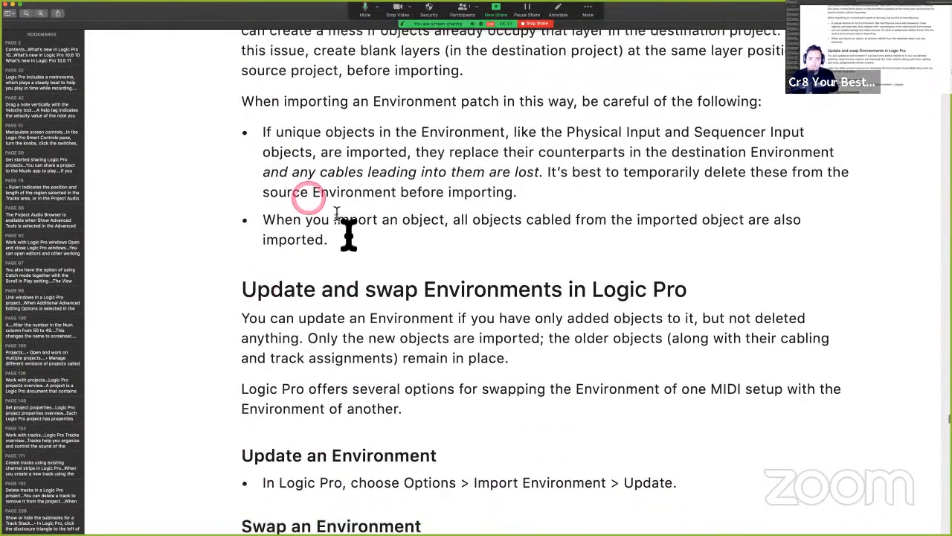
{"action": "scroll", "coordinate": [348, 232], "scroll_direction": "down", "scroll_amount": 7}
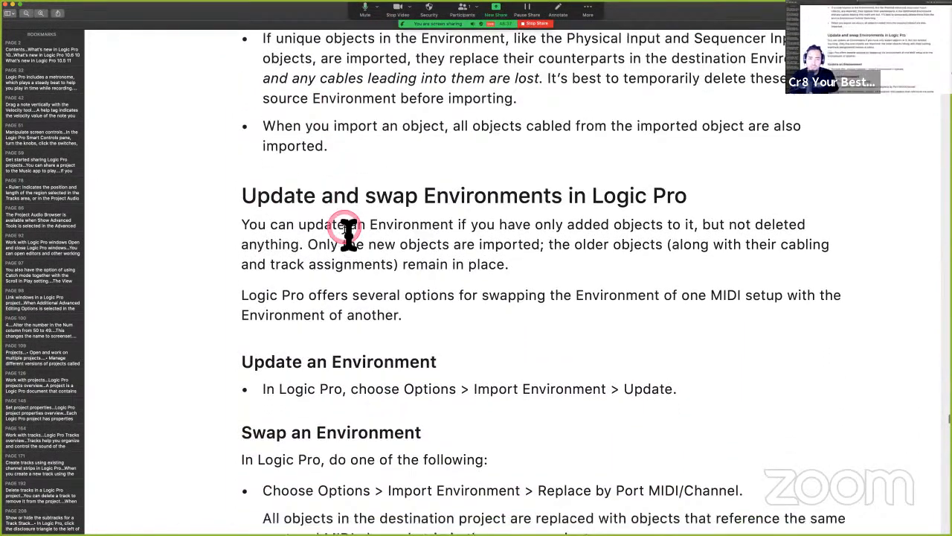
{"action": "scroll", "coordinate": [348, 234], "scroll_direction": "down", "scroll_amount": 4}
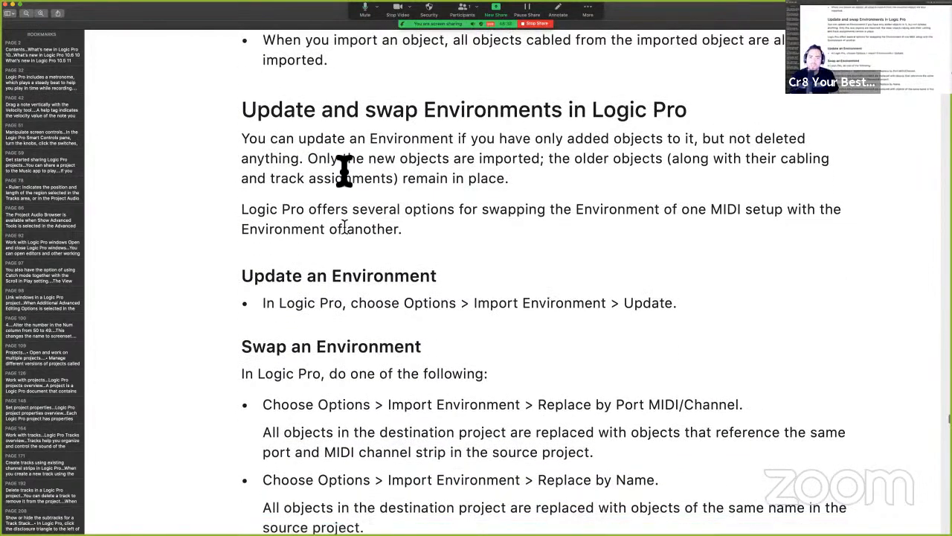
{"action": "left_click", "coordinate": [344, 160]}
{"action": "scroll", "coordinate": [313, 126], "scroll_direction": "down", "scroll_amount": 2}
{"action": "left_click", "coordinate": [249, 86]}
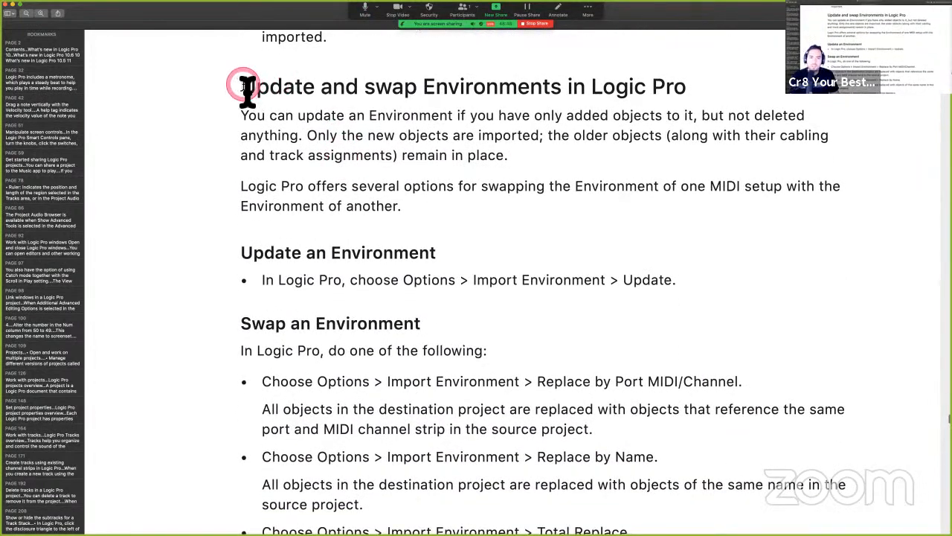
{"action": "left_click_drag", "start_coordinate": [247, 88], "coordinate": [525, 227]}
{"action": "left_click", "coordinate": [485, 107]}
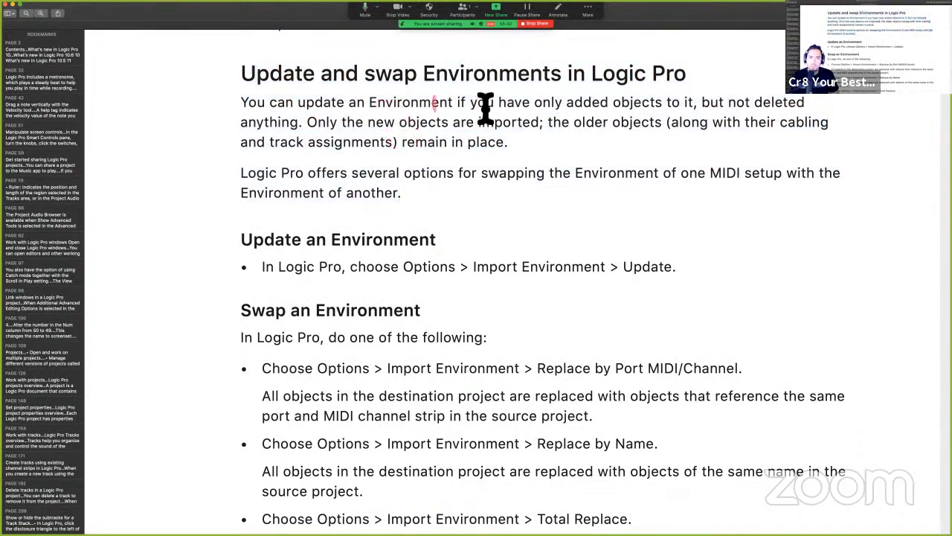
{"action": "left_click", "coordinate": [529, 108]}
{"action": "left_click", "coordinate": [631, 111]}
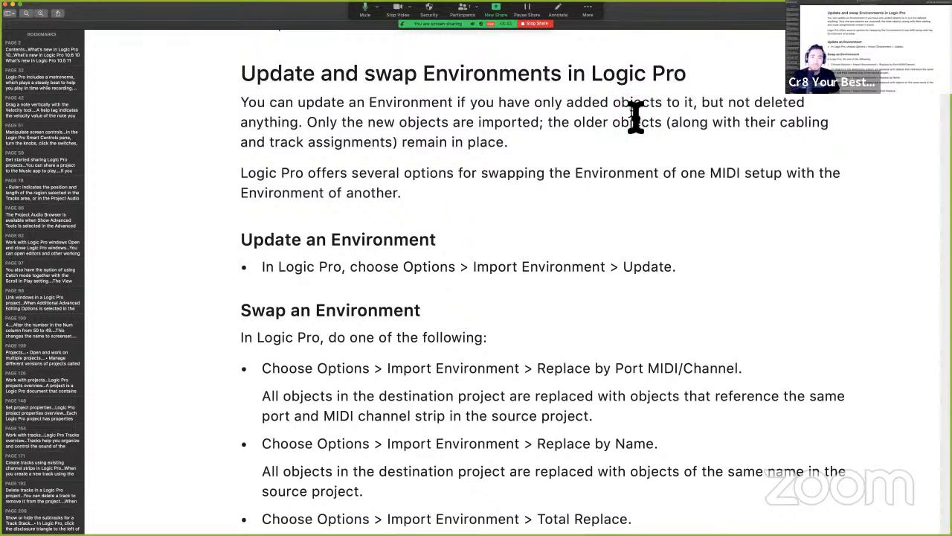
{"action": "left_click", "coordinate": [457, 130]}
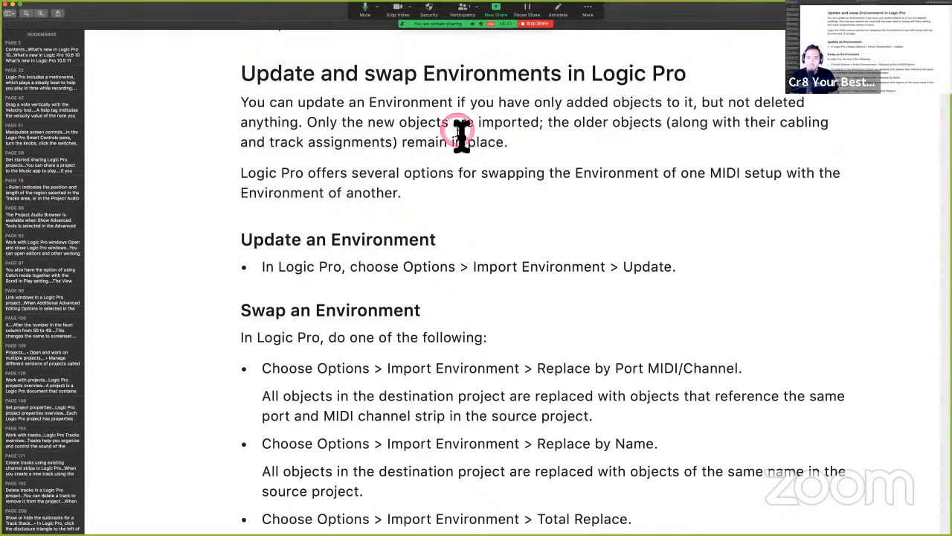
{"action": "left_click", "coordinate": [589, 130]}
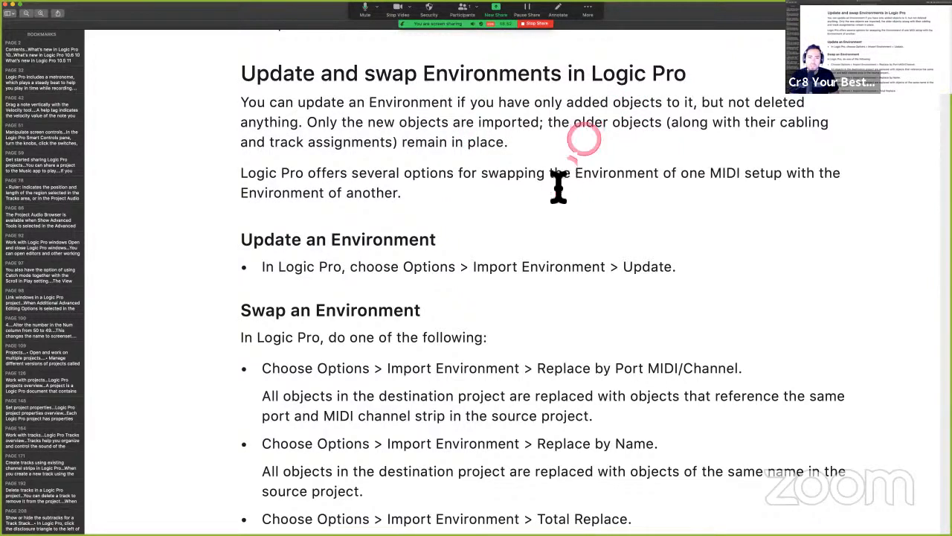
{"action": "left_click", "coordinate": [482, 171]}
{"action": "left_click", "coordinate": [453, 146]}
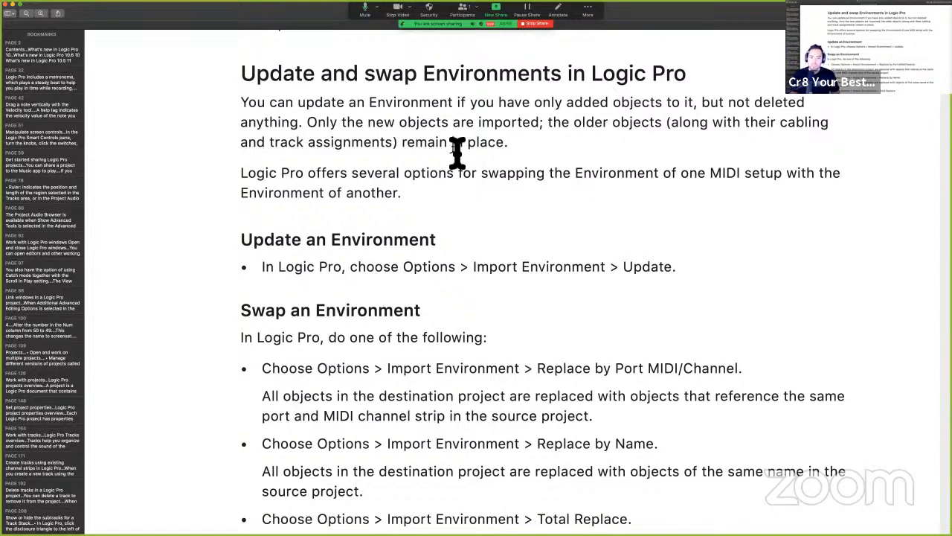
Read the Update an Environment and Swap an Environment instructions, including the replacement options and the closing note on manual fine-tuning.
{"action": "left_click", "coordinate": [359, 272]}
{"action": "scroll", "coordinate": [298, 267], "scroll_direction": "down", "scroll_amount": 2}
{"action": "left_click", "coordinate": [242, 266]}
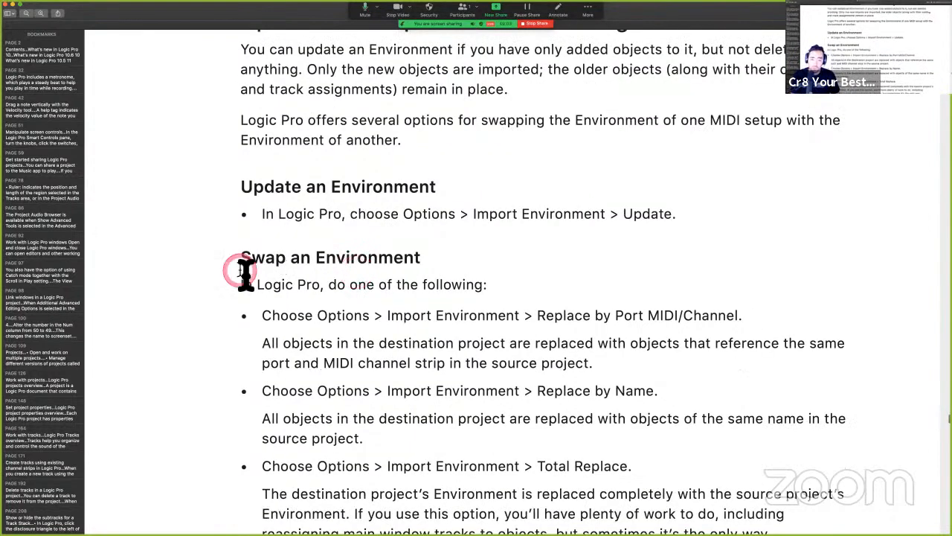
{"action": "scroll", "coordinate": [242, 265], "scroll_direction": "down", "scroll_amount": 5}
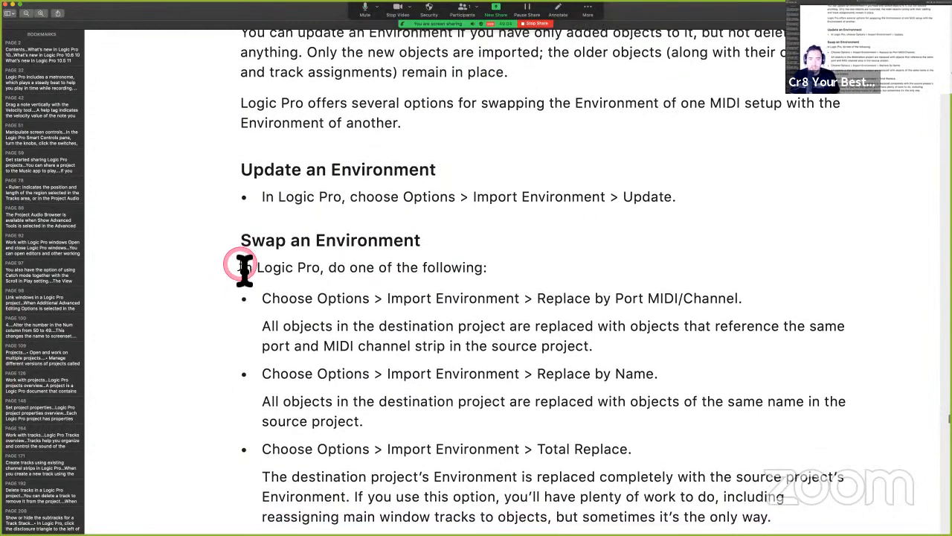
{"action": "scroll", "coordinate": [244, 268], "scroll_direction": "down", "scroll_amount": 4}
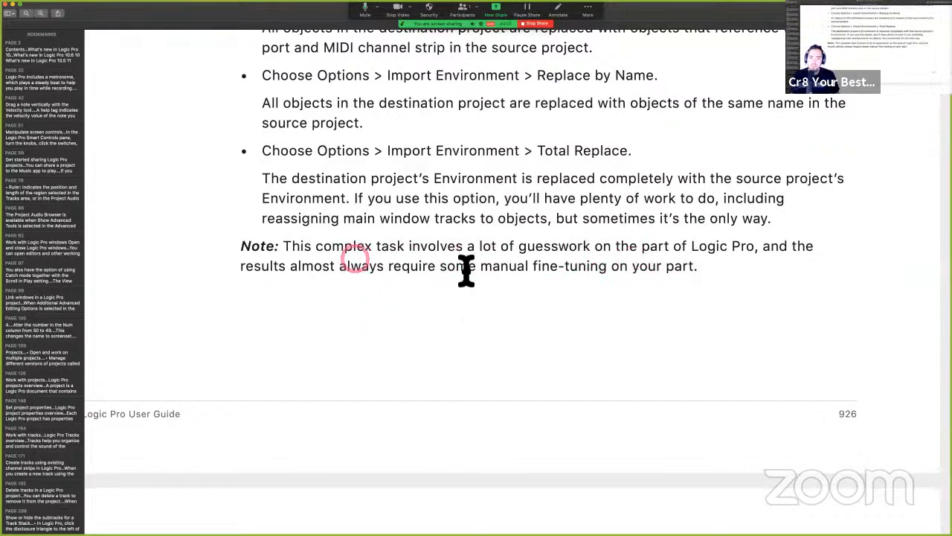
{"action": "left_click_drag", "start_coordinate": [351, 266], "coordinate": [477, 265]}
{"action": "left_click_drag", "start_coordinate": [684, 262], "coordinate": [688, 286]}
{"action": "left_click", "coordinate": [687, 287]}
{"action": "scroll", "coordinate": [684, 287], "scroll_direction": "down", "scroll_amount": 1}
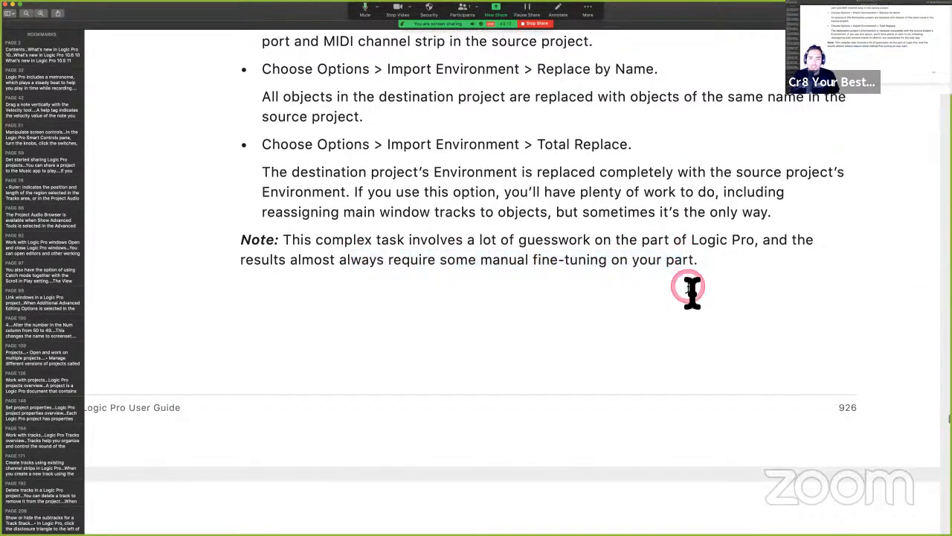
{"action": "left_click", "coordinate": [428, 330]}
Review the Replace Environments section on custom choices, comparing it with the preceding Swap an Environment options.
{"action": "scroll", "coordinate": [430, 333], "scroll_direction": "down", "scroll_amount": 10}
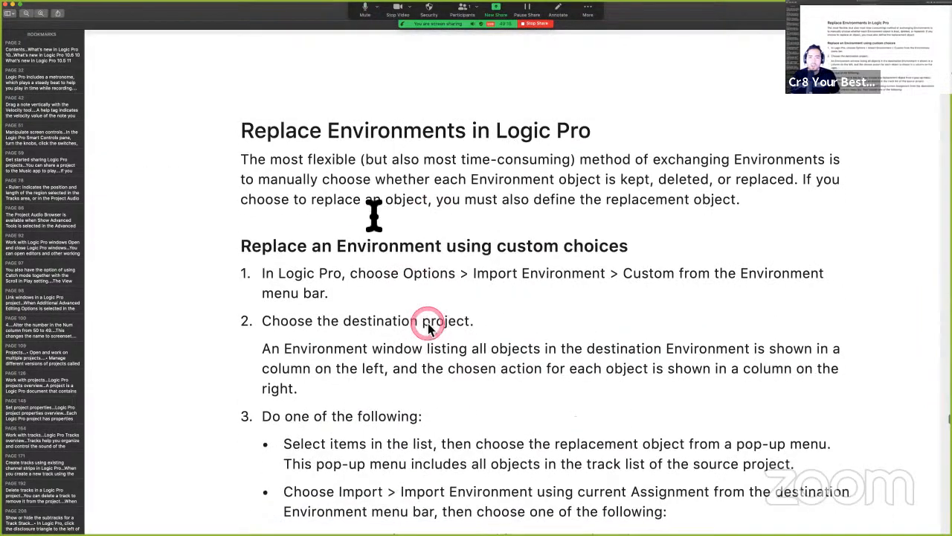
{"action": "scroll", "coordinate": [372, 223], "scroll_direction": "up", "scroll_amount": 8}
{"action": "scroll", "coordinate": [372, 213], "scroll_direction": "up", "scroll_amount": 5}
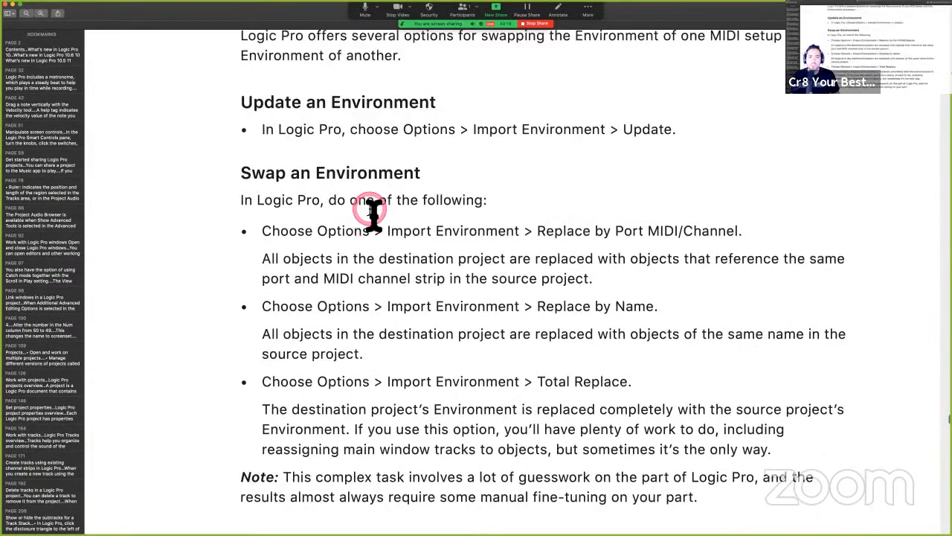
{"action": "scroll", "coordinate": [372, 214], "scroll_direction": "down", "scroll_amount": 10}
{"action": "scroll", "coordinate": [372, 213], "scroll_direction": "down", "scroll_amount": 4}
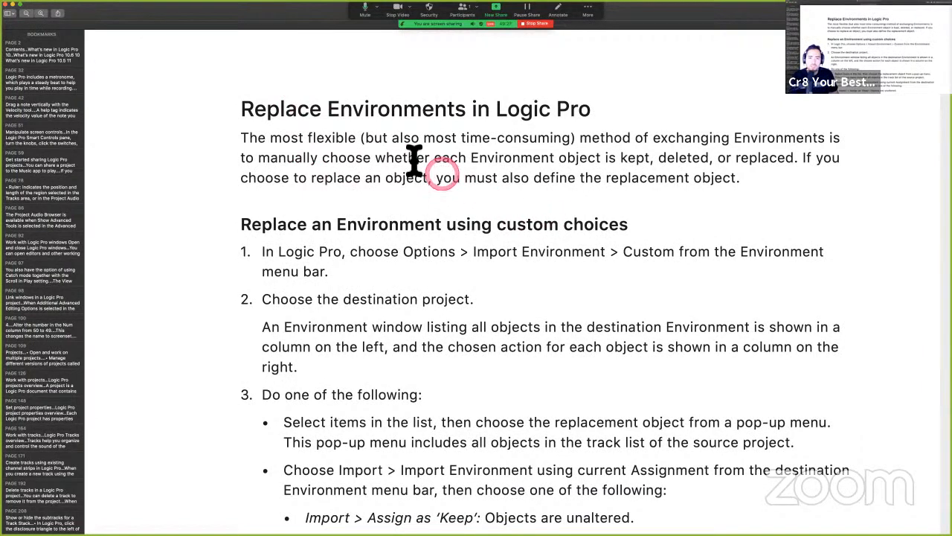
{"action": "scroll", "coordinate": [300, 136], "scroll_direction": "up", "scroll_amount": 5}
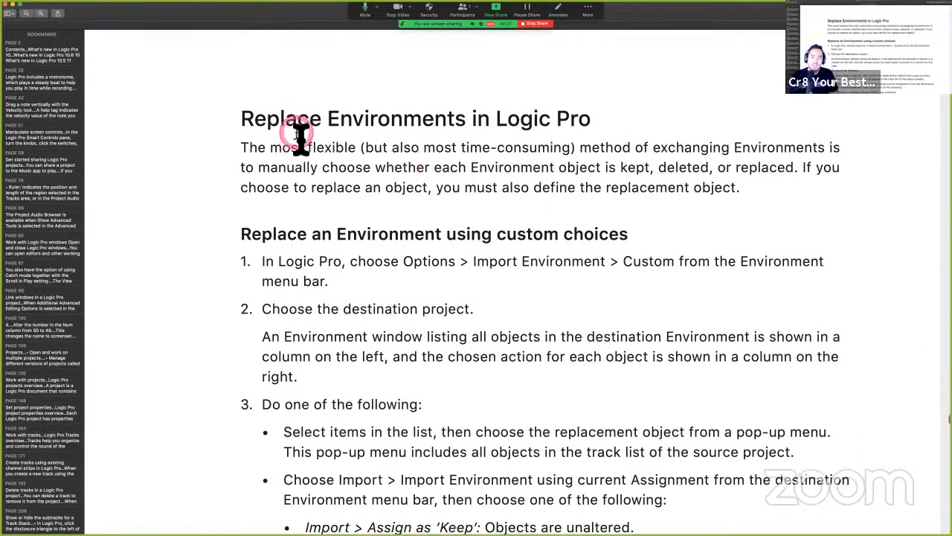
{"action": "scroll", "coordinate": [306, 227], "scroll_direction": "down", "scroll_amount": 5}
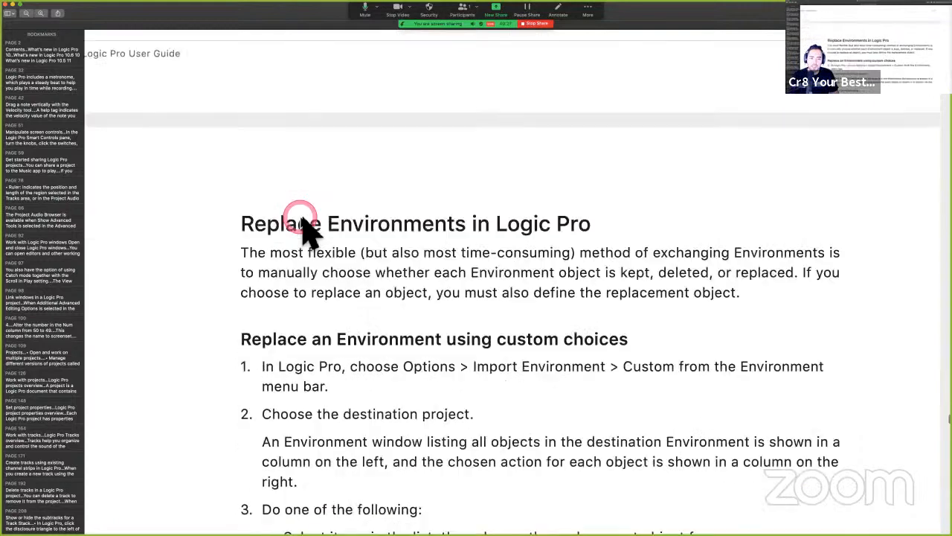
{"action": "scroll", "coordinate": [303, 220], "scroll_direction": "down", "scroll_amount": 2}
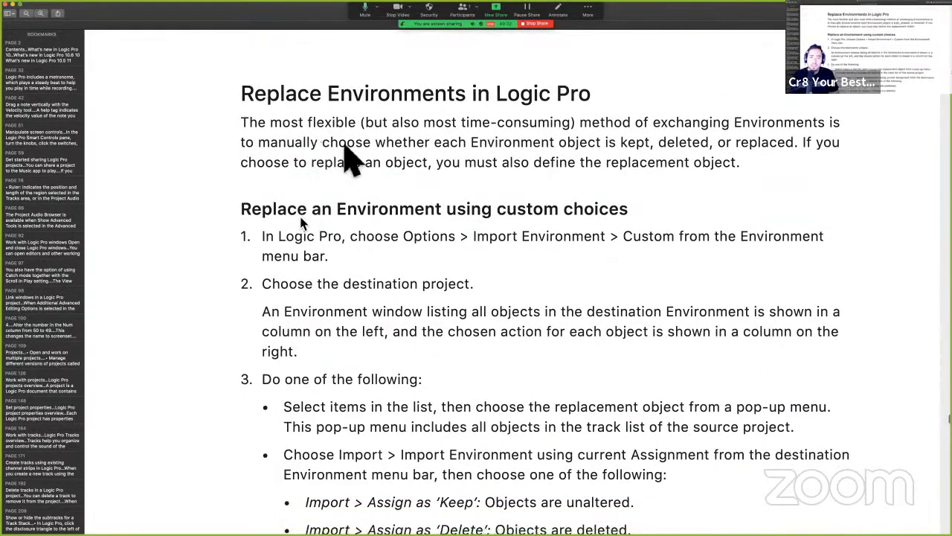
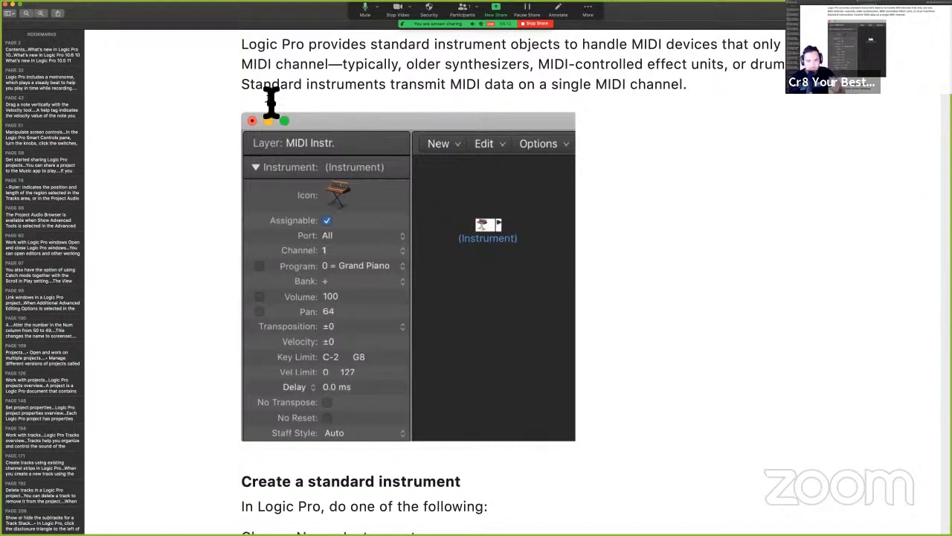
Read the introduction to standard instrument objects and highlight the sentence about transmitting MIDI data on a single MIDI channel.
{"action": "left_click", "coordinate": [267, 88]}
{"action": "left_click_drag", "start_coordinate": [257, 53], "coordinate": [402, 58]}
{"action": "scroll", "coordinate": [512, 77], "scroll_direction": "down", "scroll_amount": 1}
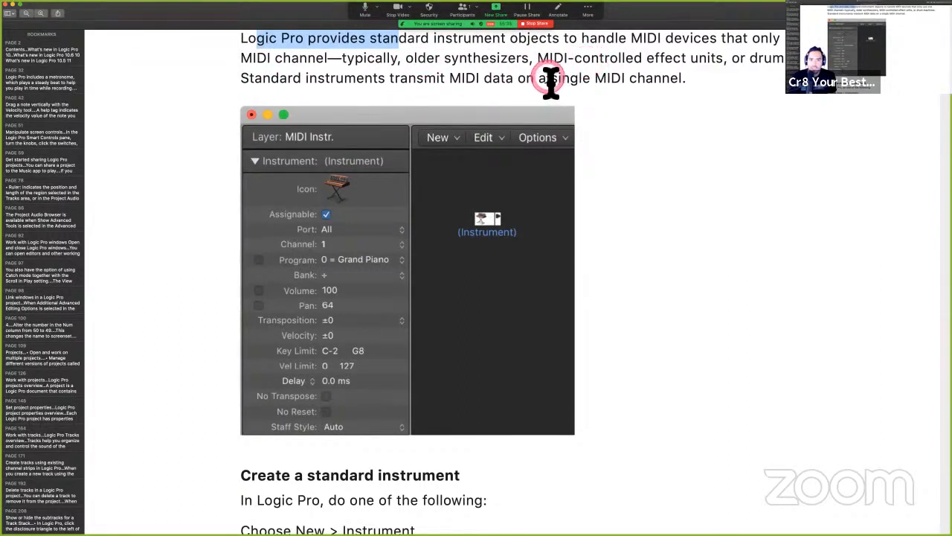
{"action": "left_click", "coordinate": [248, 79]}
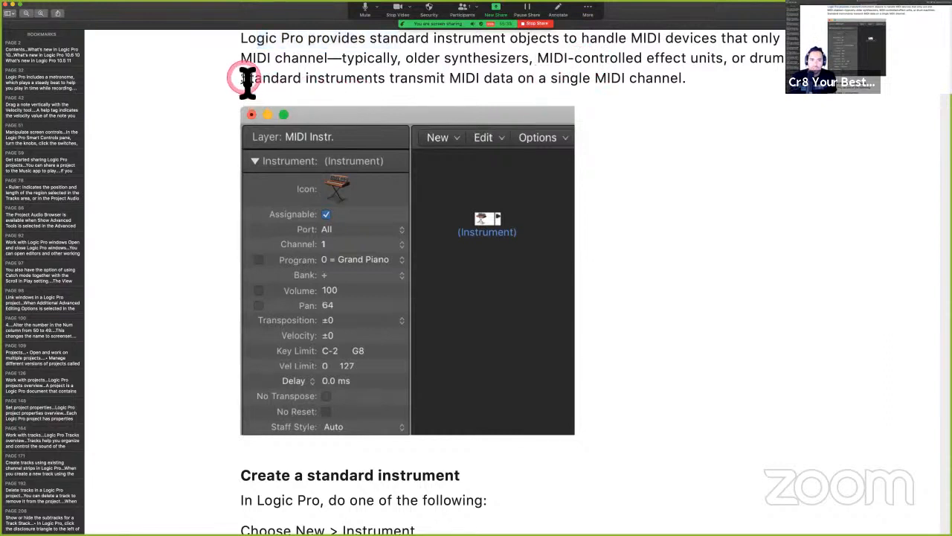
{"action": "left_click_drag", "start_coordinate": [339, 88], "coordinate": [694, 80]}
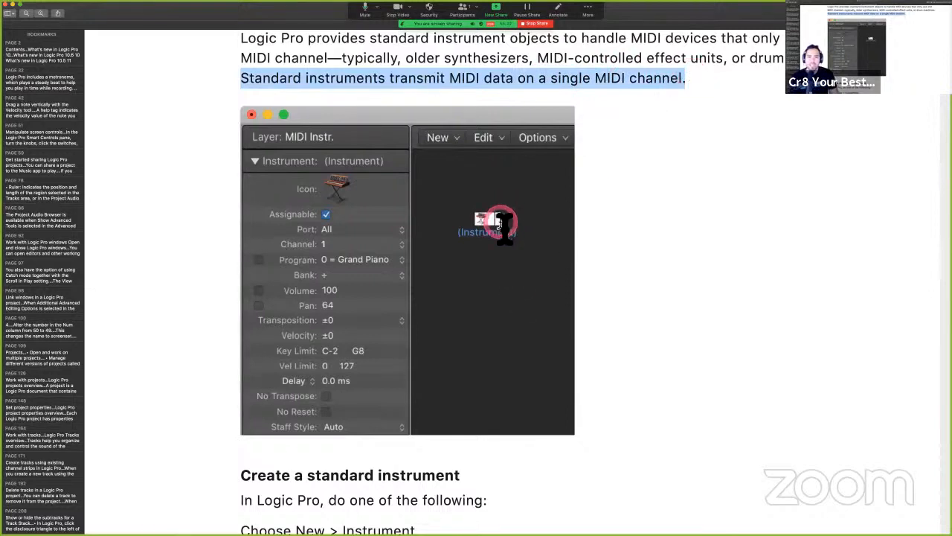
Examine the standard instrument's parameter illustration and read the Create a standard instrument instructions beneath it.
{"action": "scroll", "coordinate": [500, 223], "scroll_direction": "down", "scroll_amount": 2}
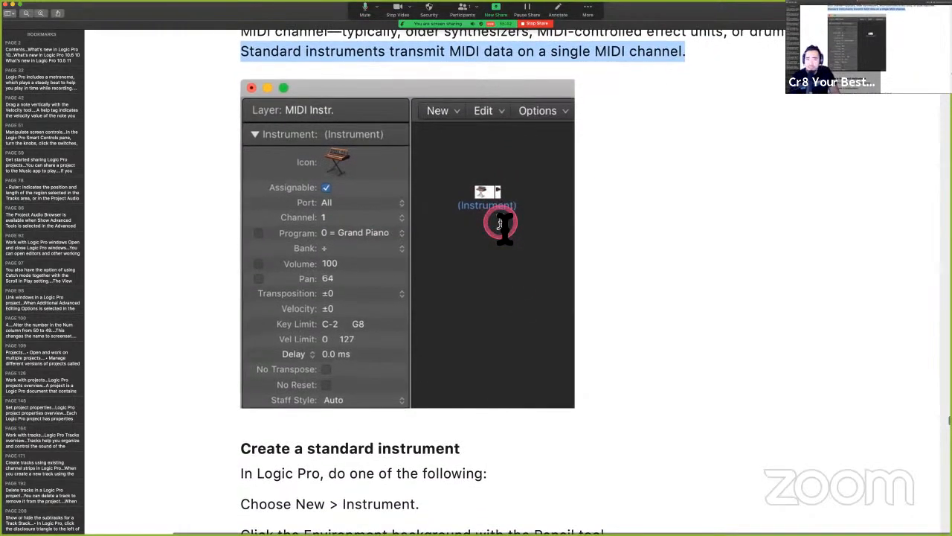
{"action": "scroll", "coordinate": [500, 224], "scroll_direction": "down", "scroll_amount": 2}
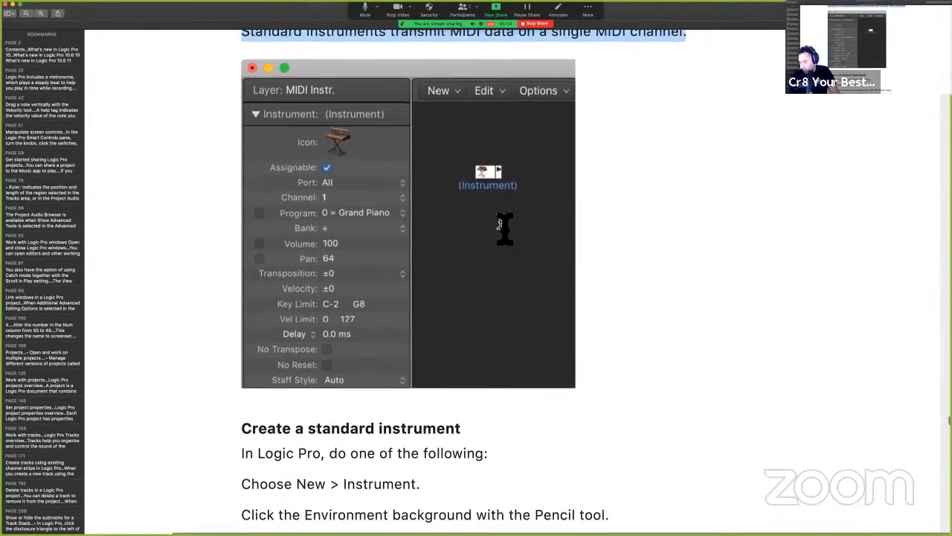
{"action": "scroll", "coordinate": [500, 224], "scroll_direction": "down", "scroll_amount": 4}
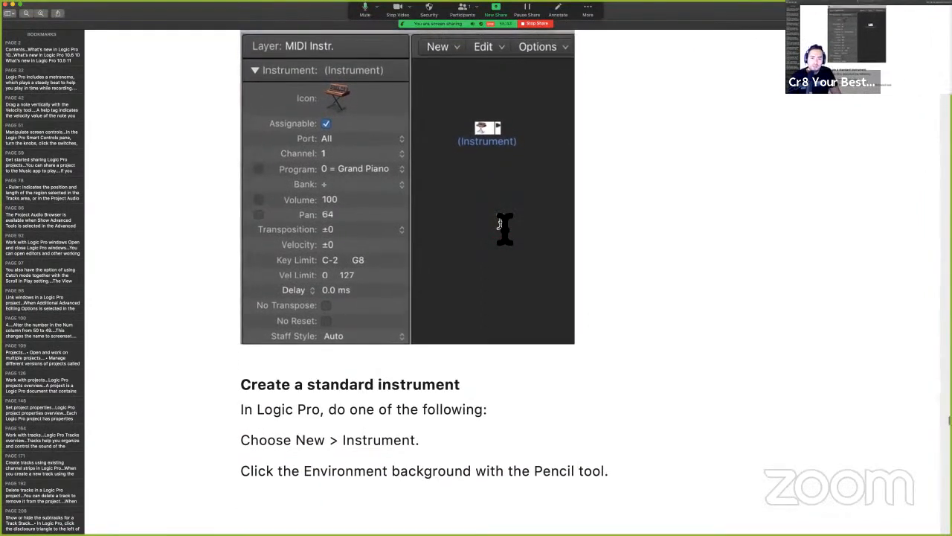
{"action": "scroll", "coordinate": [500, 224], "scroll_direction": "up", "scroll_amount": 2}
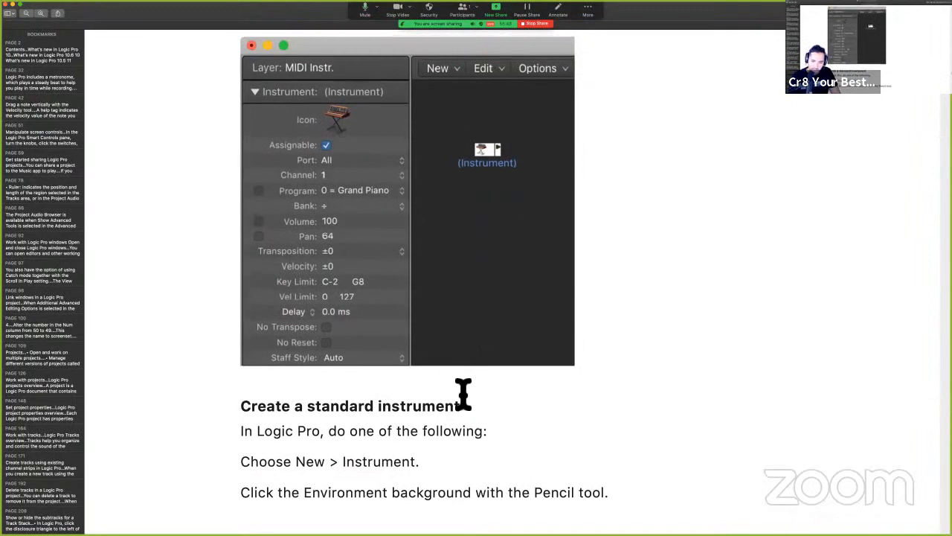
{"action": "scroll", "coordinate": [447, 406], "scroll_direction": "down", "scroll_amount": 1}
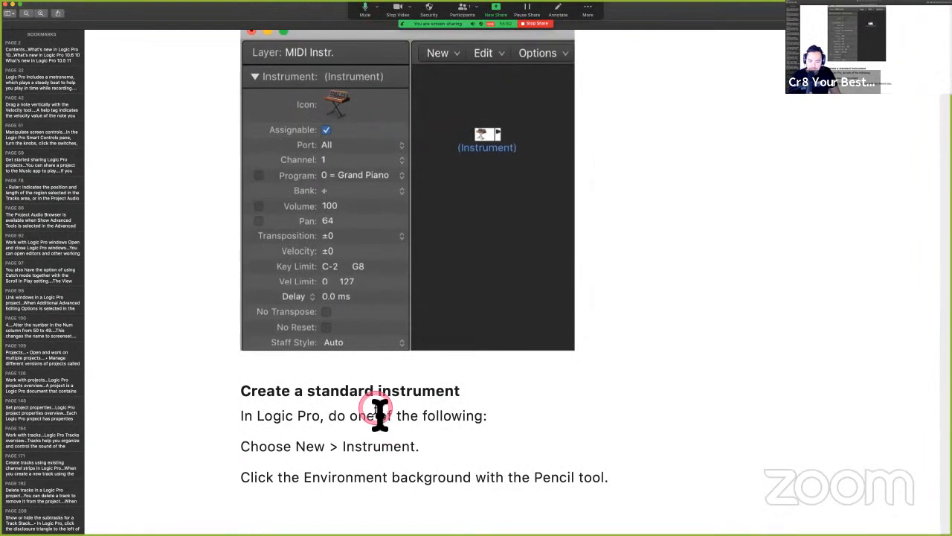
{"action": "scroll", "coordinate": [379, 416], "scroll_direction": "down", "scroll_amount": 4}
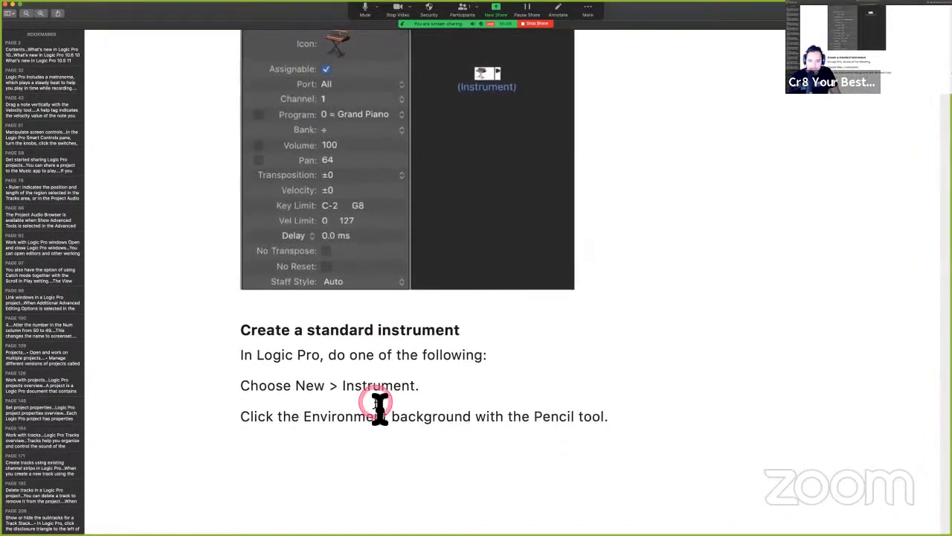
{"action": "scroll", "coordinate": [380, 408], "scroll_direction": "down", "scroll_amount": 5}
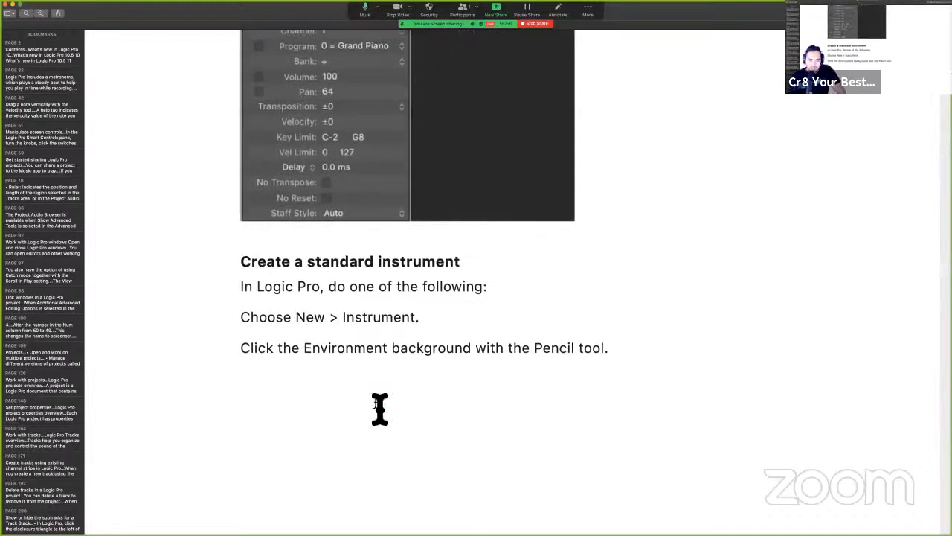
{"action": "scroll", "coordinate": [380, 407], "scroll_direction": "down", "scroll_amount": 1}
{"action": "scroll", "coordinate": [378, 320], "scroll_direction": "down", "scroll_amount": 2}
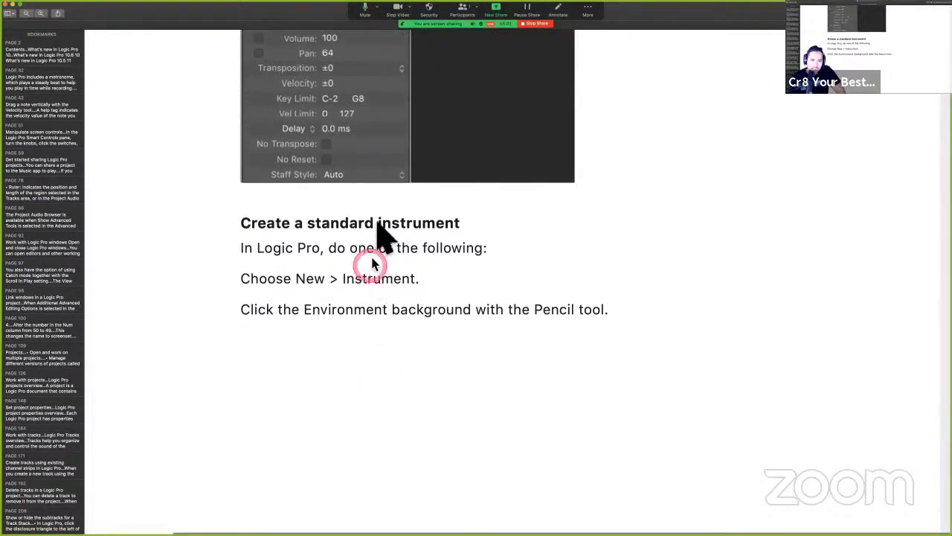
{"action": "scroll", "coordinate": [372, 287], "scroll_direction": "down", "scroll_amount": 1}
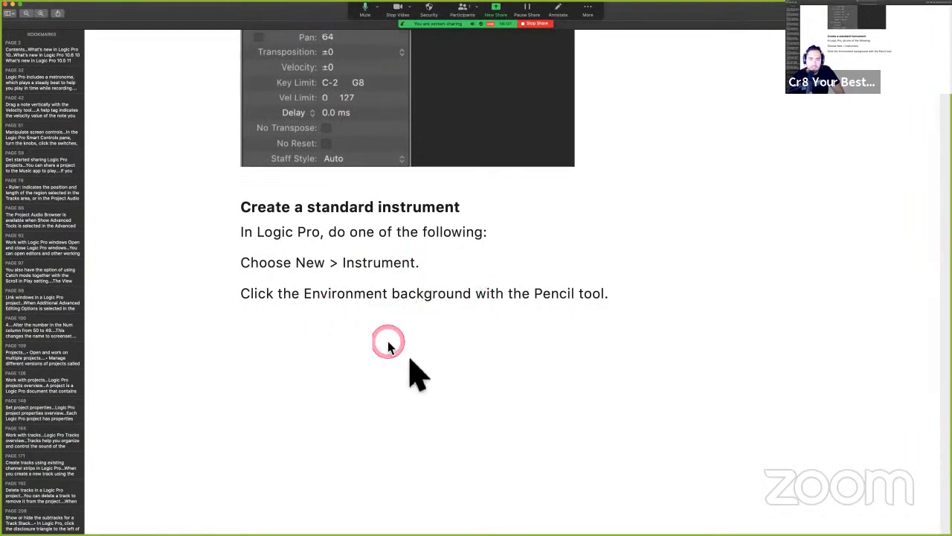
Switch to the Logic Pro project, close the floating window over the Tracks area, and open a new Environment window.
{"action": "key", "text": "ctrl+Right"}
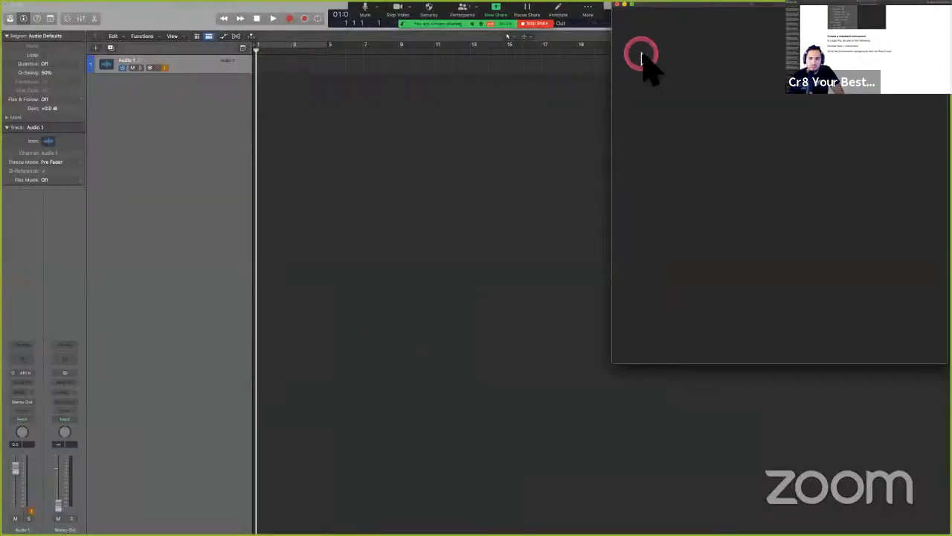
{"action": "key", "text": "super+w"}
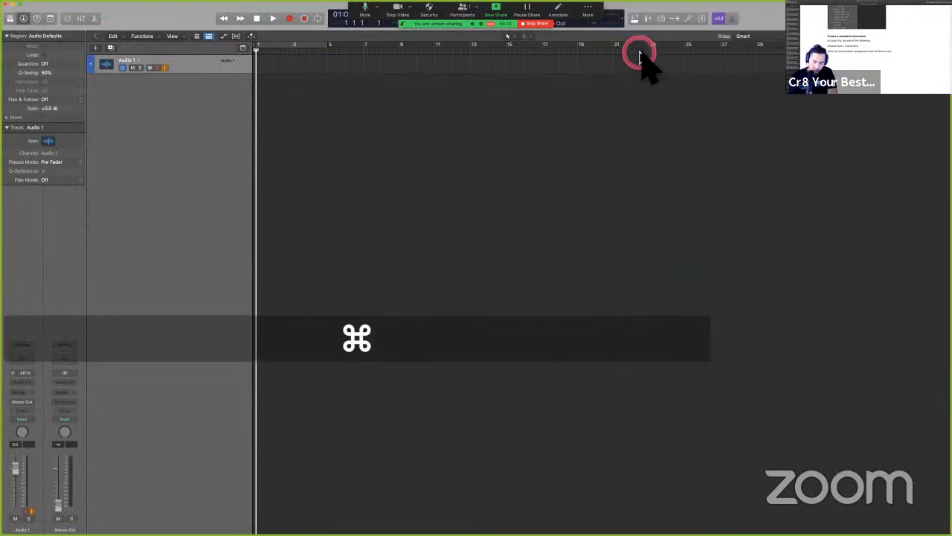
{"action": "key", "text": "super+0"}
{"action": "left_click", "coordinate": [681, 215]}
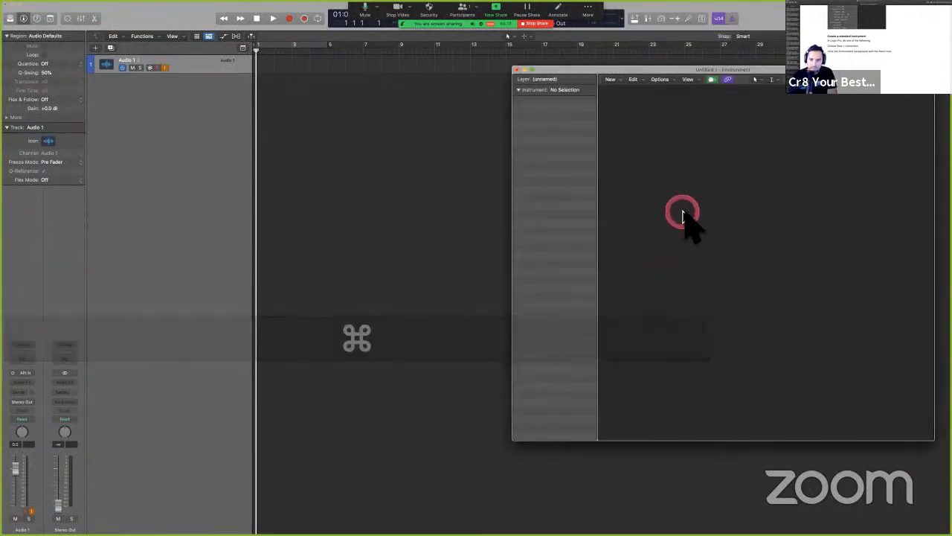
Create a standard instrument object on the empty Environment background with the Pencil tool, then reset to the default tool.
{"action": "key", "text": "t"}
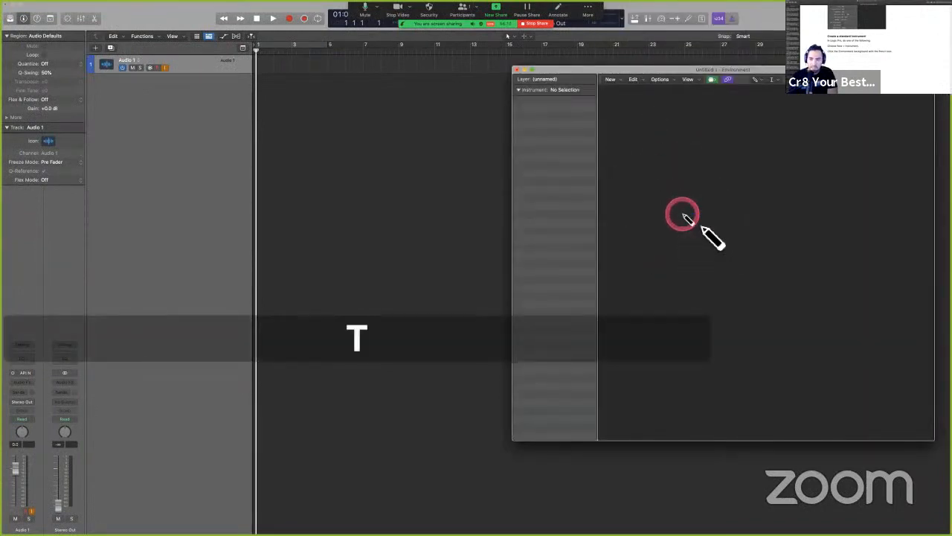
{"action": "left_click", "coordinate": [682, 214]}
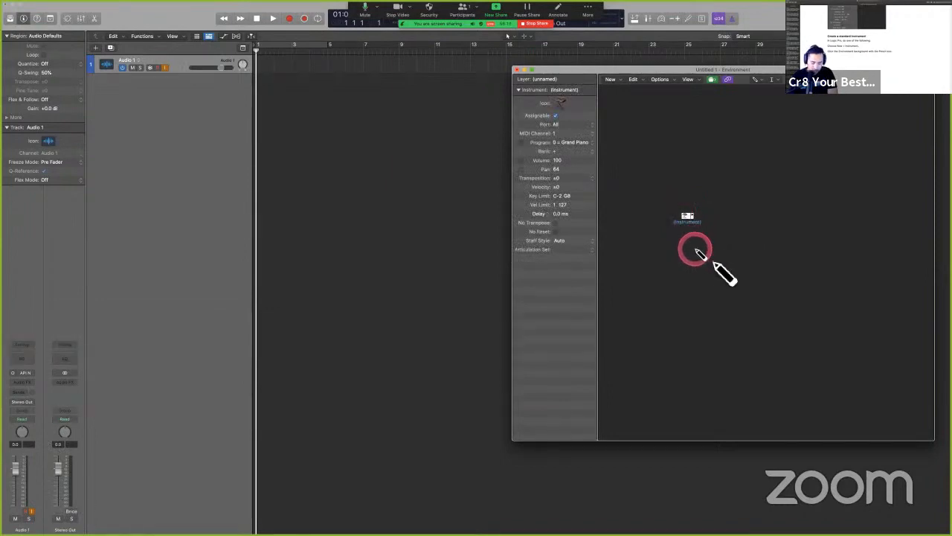
{"action": "key", "text": "t"}
{"action": "key", "text": "t"}
Return to the Logic Pro User Guide and highlight the phrase on standard instrument objects handling MIDI devices that use one MIDI channel.
{"action": "key", "text": "ctrl+Left"}
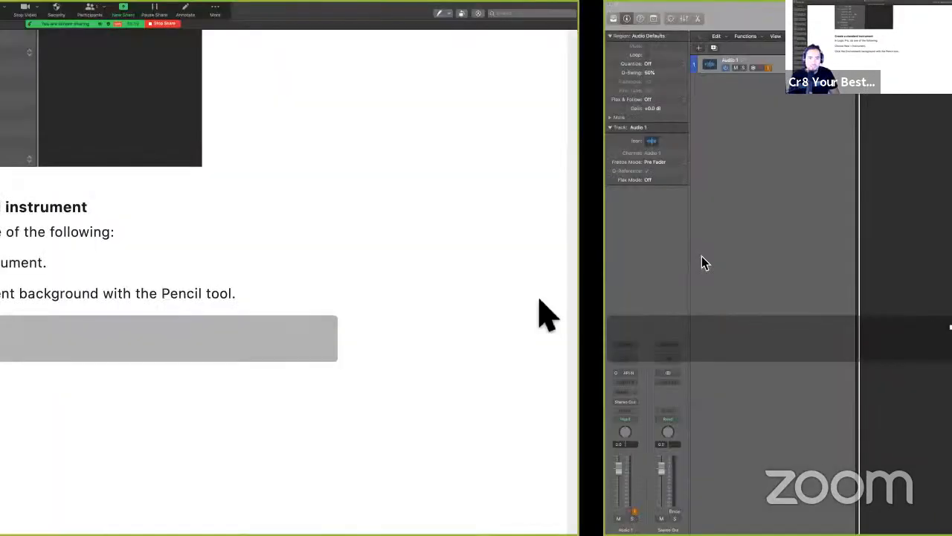
{"action": "scroll", "coordinate": [364, 231], "scroll_direction": "up", "scroll_amount": 1}
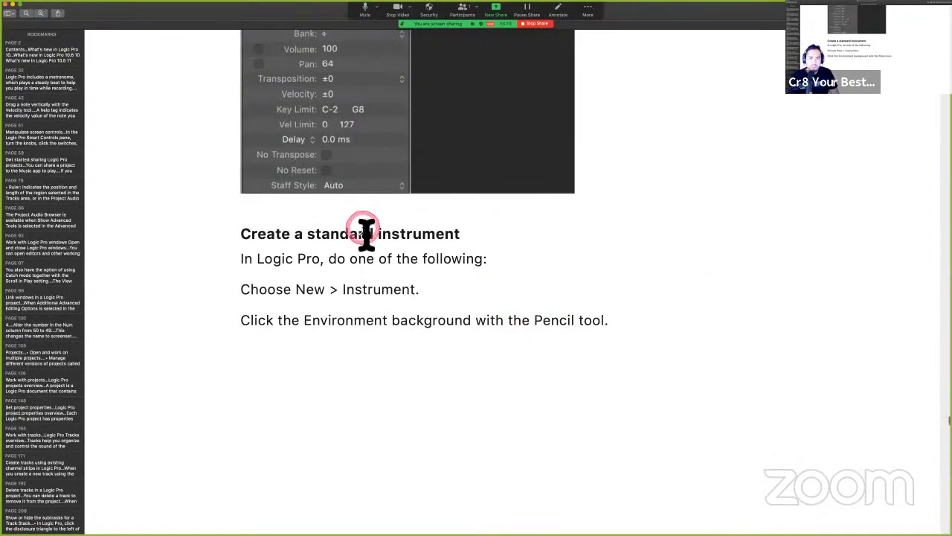
{"action": "scroll", "coordinate": [365, 231], "scroll_direction": "up", "scroll_amount": 10}
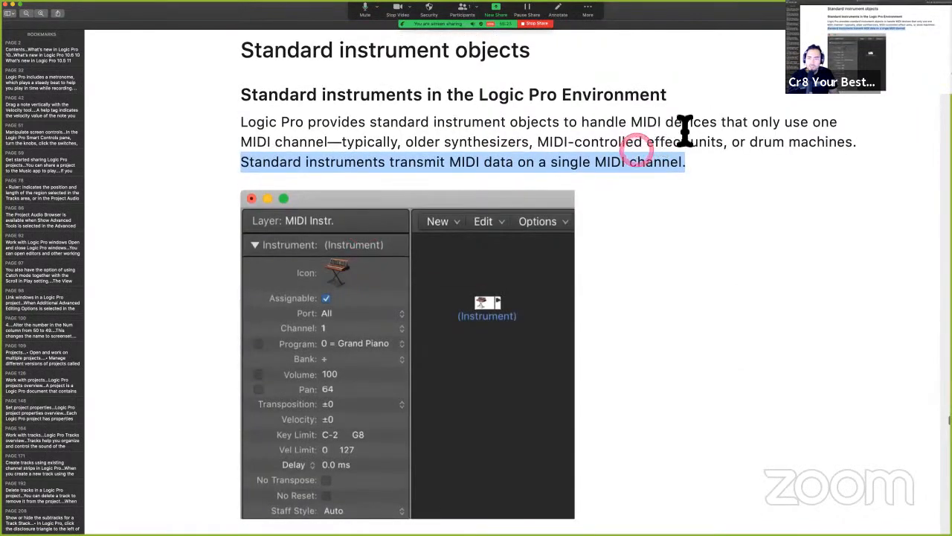
{"action": "left_click", "coordinate": [243, 122]}
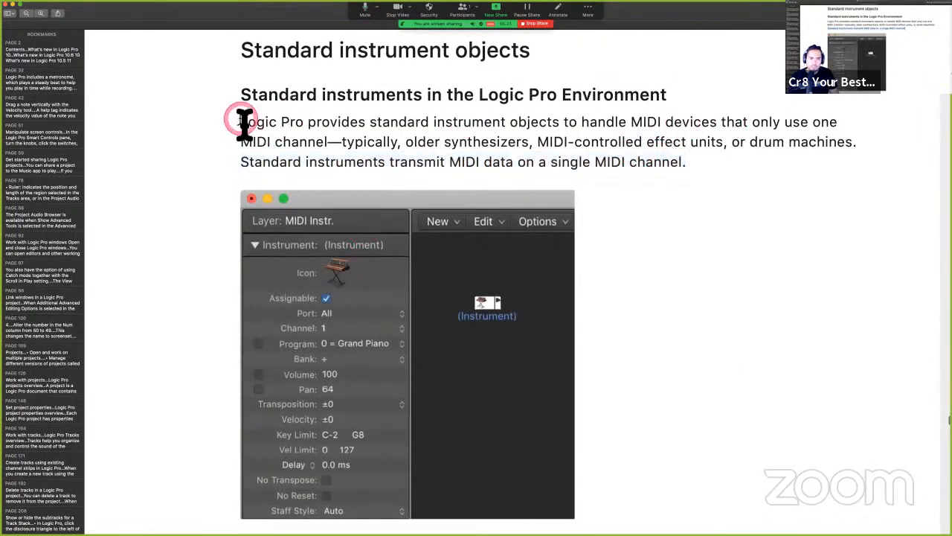
{"action": "left_click_drag", "start_coordinate": [243, 122], "coordinate": [328, 143]}
{"action": "left_click", "coordinate": [703, 17]}
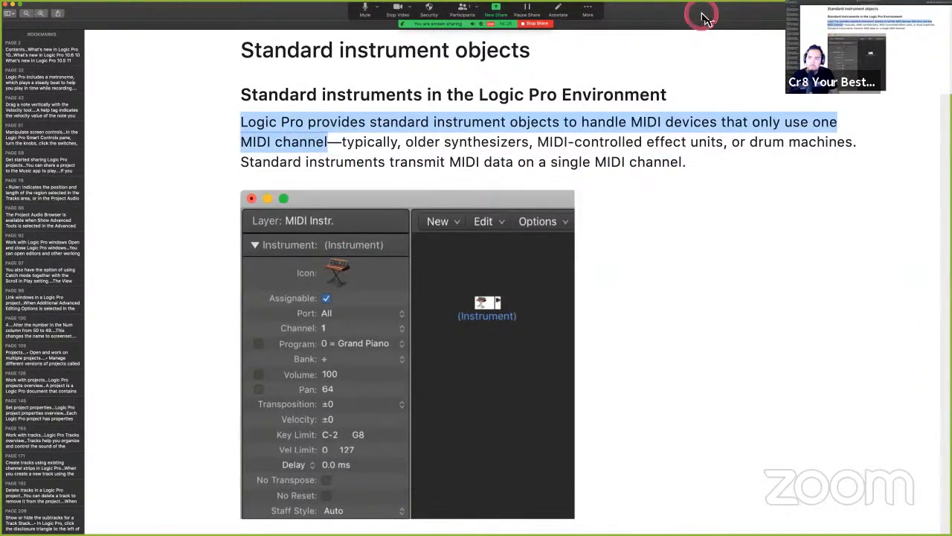
Go to the Standard instrument parameters section and examine the illustrated settings from Assignable and Port down to Staff Style.
{"action": "scroll", "coordinate": [670, 313], "scroll_direction": "down", "scroll_amount": 15}
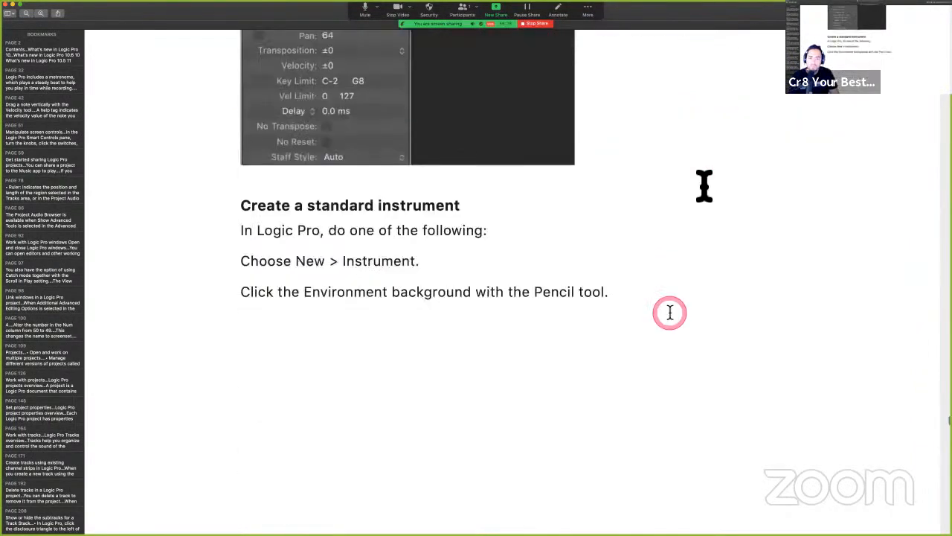
{"action": "scroll", "coordinate": [672, 260], "scroll_direction": "down", "scroll_amount": 5}
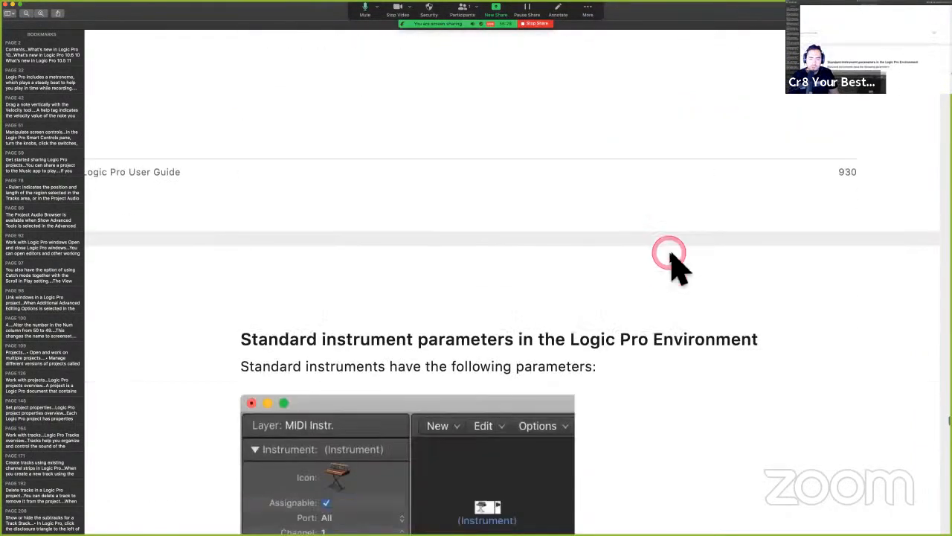
{"action": "scroll", "coordinate": [669, 262], "scroll_direction": "down", "scroll_amount": 3}
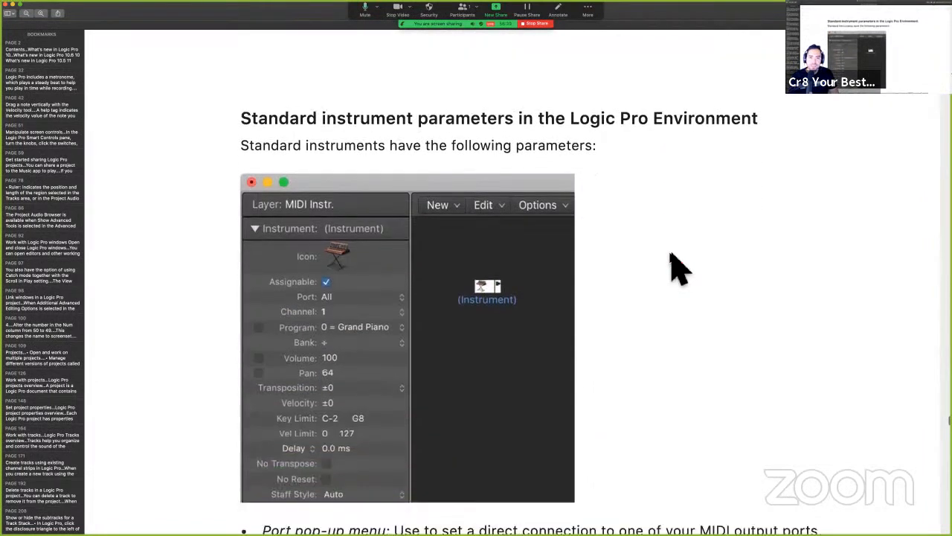
{"action": "scroll", "coordinate": [373, 266], "scroll_direction": "down", "scroll_amount": 1}
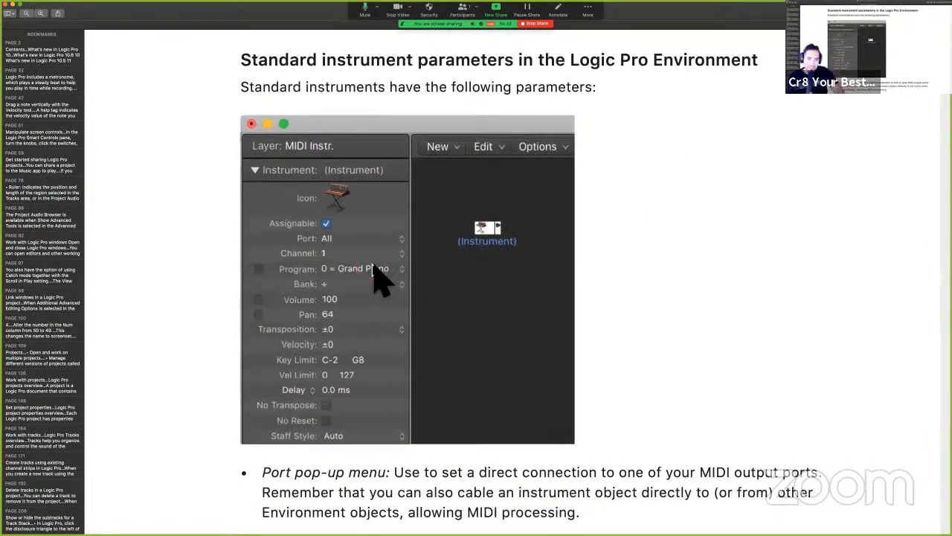
{"action": "left_click", "coordinate": [334, 225]}
{"action": "scroll", "coordinate": [335, 227], "scroll_direction": "down", "scroll_amount": 1}
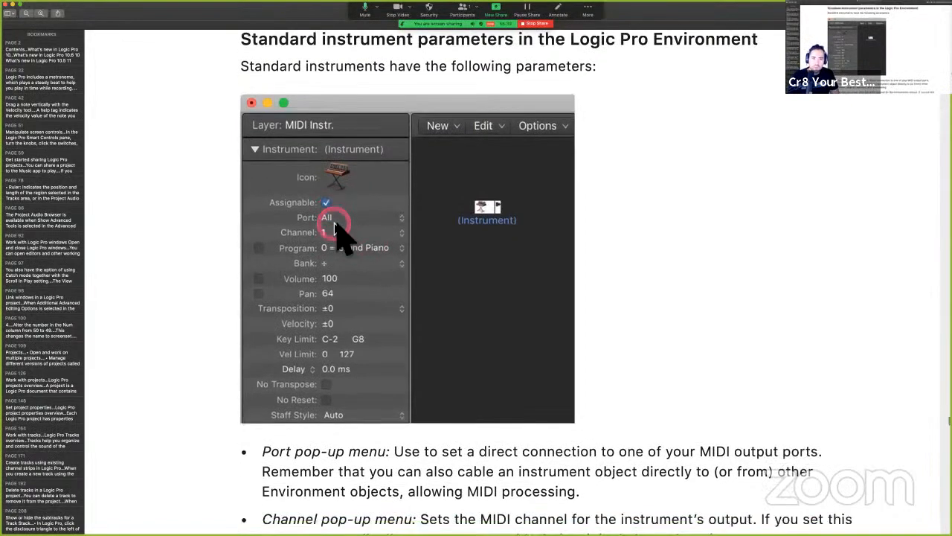
{"action": "left_click", "coordinate": [341, 208]}
{"action": "scroll", "coordinate": [342, 210], "scroll_direction": "down", "scroll_amount": 1}
{"action": "scroll", "coordinate": [341, 209], "scroll_direction": "down", "scroll_amount": 2}
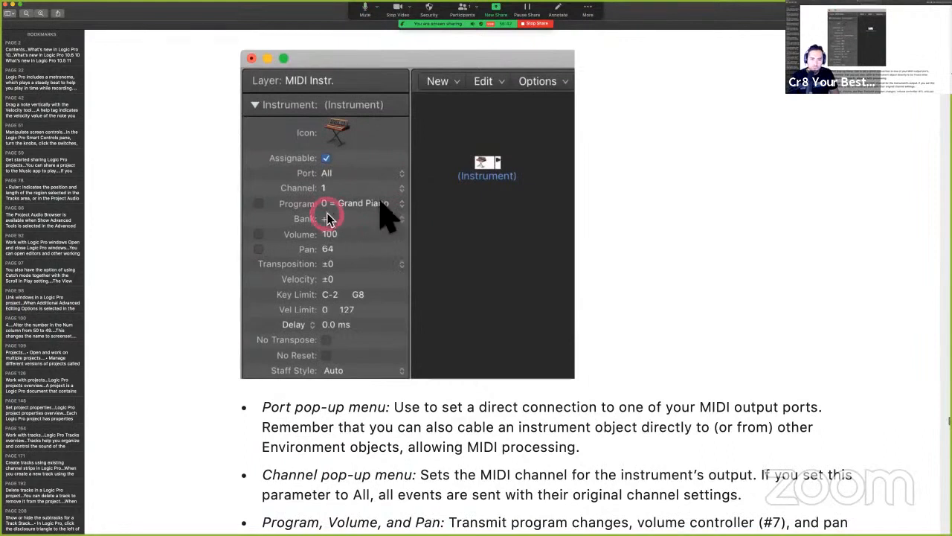
{"action": "scroll", "coordinate": [333, 212], "scroll_direction": "down", "scroll_amount": 1}
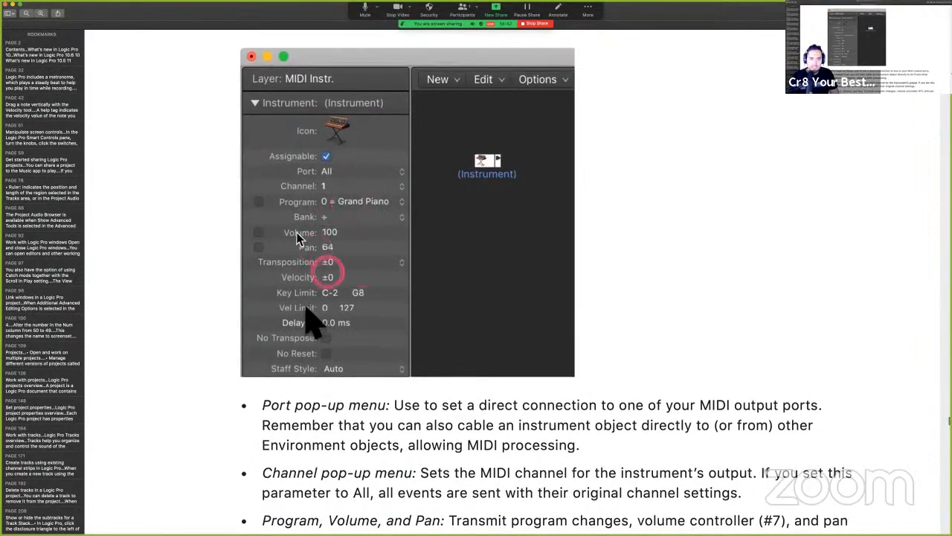
{"action": "scroll", "coordinate": [307, 312], "scroll_direction": "down", "scroll_amount": 2}
{"action": "scroll", "coordinate": [311, 322], "scroll_direction": "down", "scroll_amount": 1}
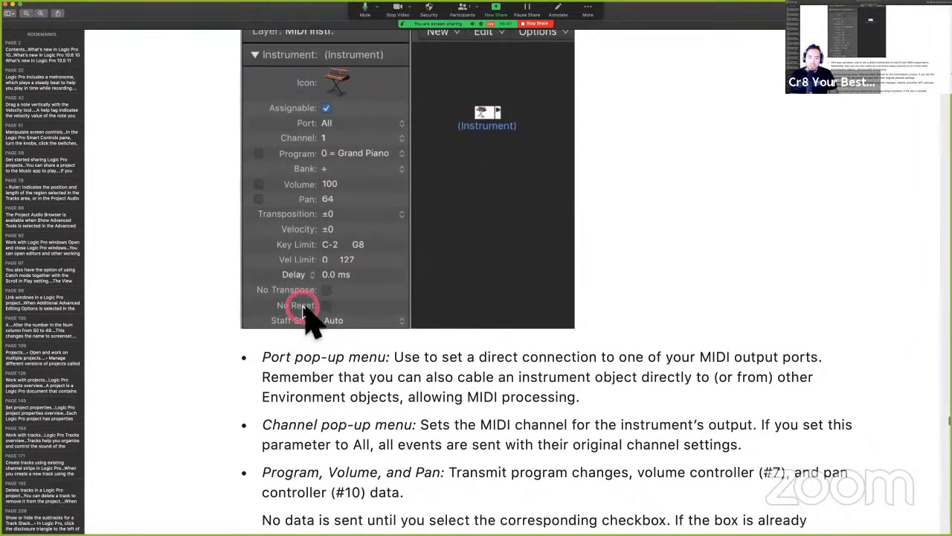
{"action": "scroll", "coordinate": [311, 322], "scroll_direction": "down", "scroll_amount": 2}
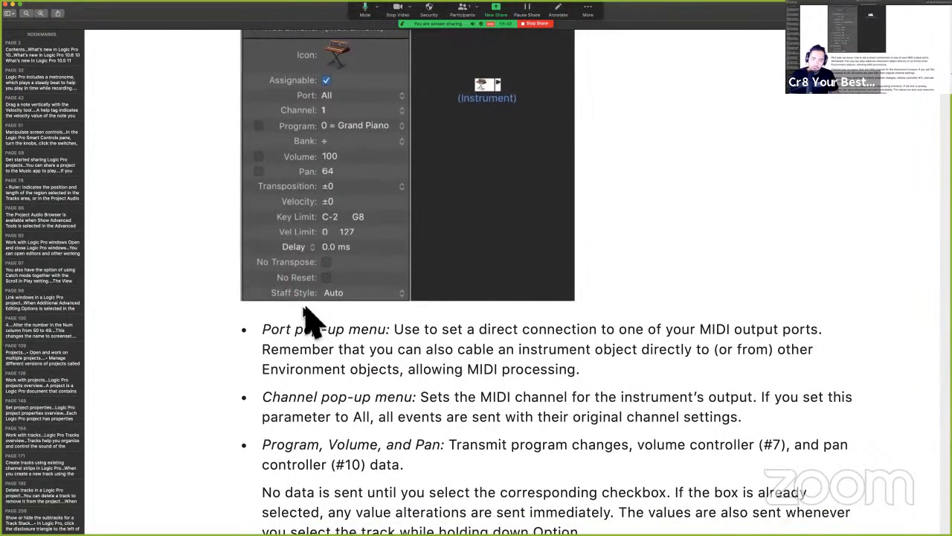
{"action": "scroll", "coordinate": [311, 322], "scroll_direction": "down", "scroll_amount": 2}
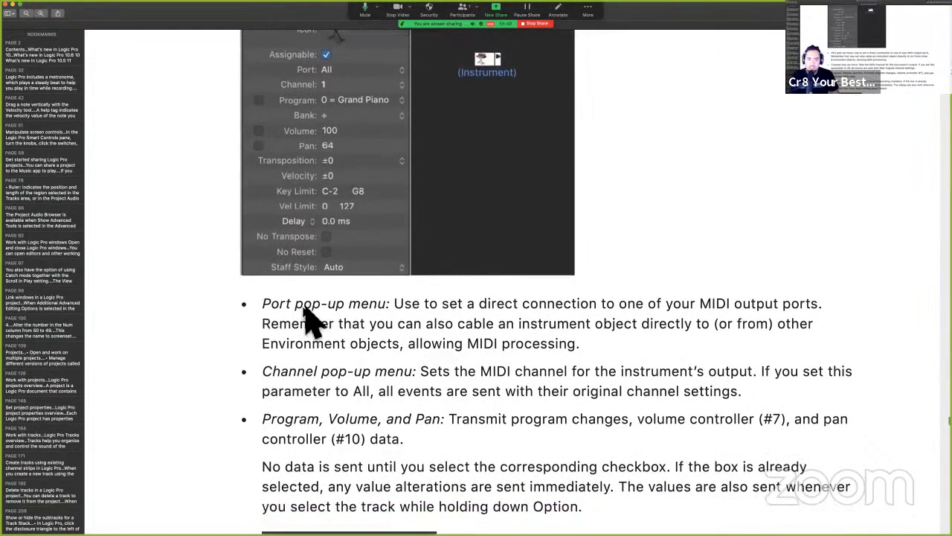
Read the Port pop-up menu description and highlight the words "of your MIDI output ports".
{"action": "scroll", "coordinate": [316, 327], "scroll_direction": "down", "scroll_amount": 3}
{"action": "left_click", "coordinate": [319, 339]}
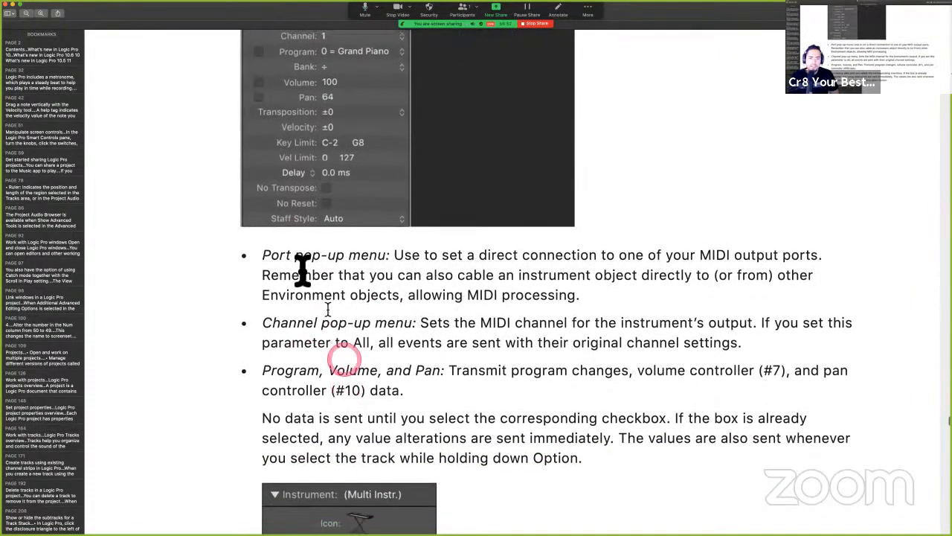
{"action": "left_click_drag", "start_coordinate": [263, 263], "coordinate": [370, 258]}
{"action": "left_click", "coordinate": [389, 256]}
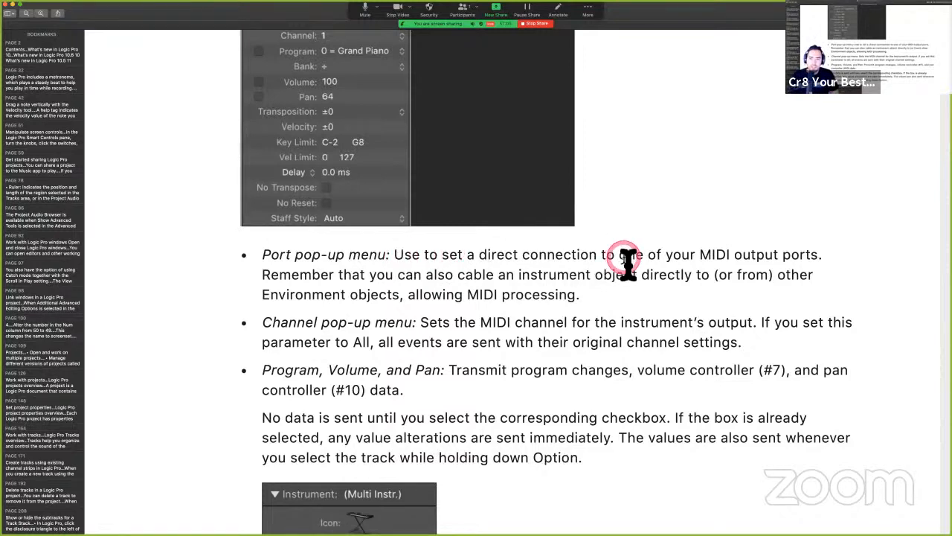
{"action": "left_click_drag", "start_coordinate": [646, 255], "coordinate": [829, 254]}
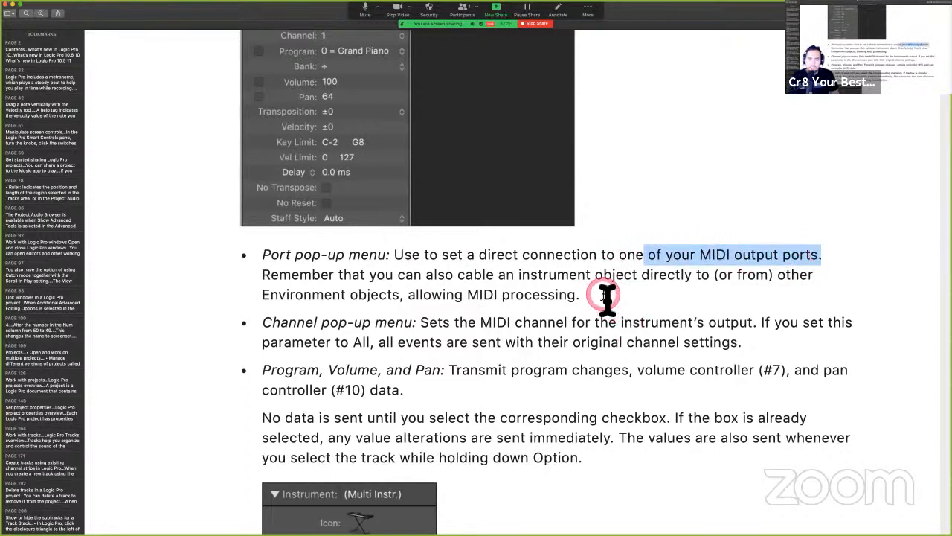
{"action": "left_click", "coordinate": [425, 287]}
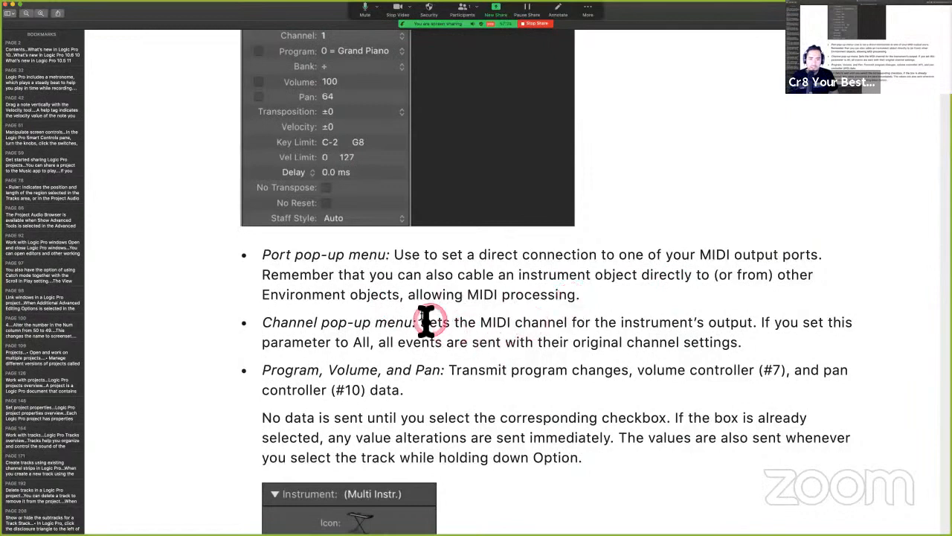
Read the Channel pop-up menu description and the Program, Volume, and Pan entry with its Multi Instr. illustration.
{"action": "scroll", "coordinate": [424, 318], "scroll_direction": "down", "scroll_amount": 2}
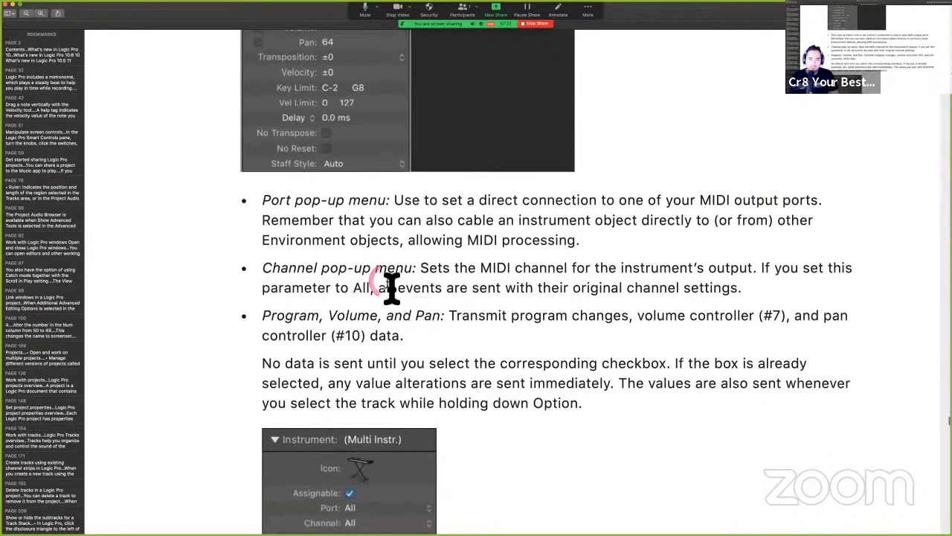
{"action": "scroll", "coordinate": [392, 281], "scroll_direction": "up", "scroll_amount": 1}
{"action": "scroll", "coordinate": [415, 315], "scroll_direction": "down", "scroll_amount": 2}
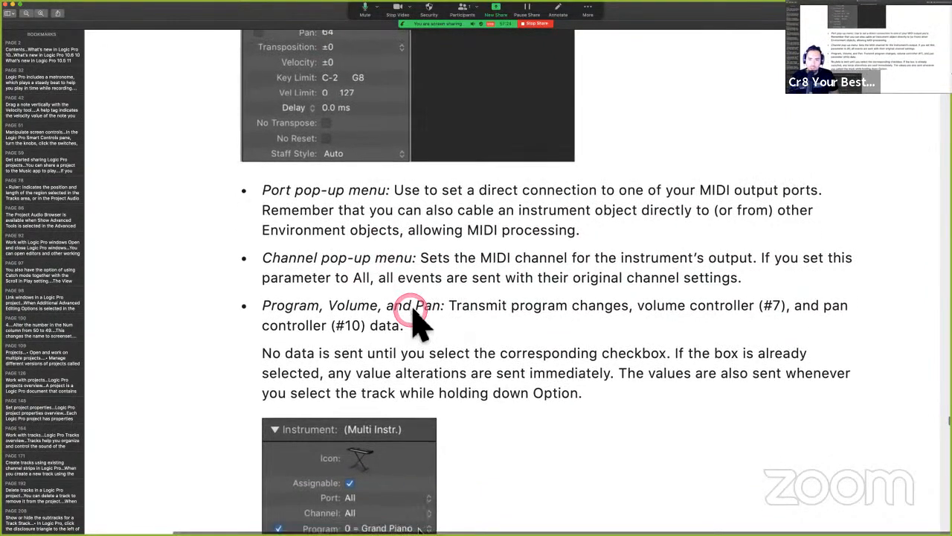
{"action": "scroll", "coordinate": [532, 272], "scroll_direction": "down", "scroll_amount": 2}
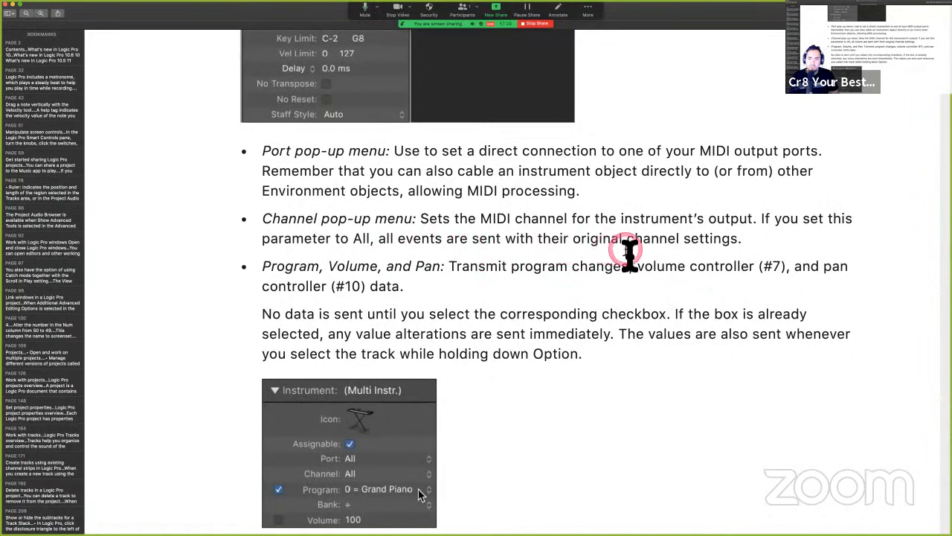
{"action": "scroll", "coordinate": [309, 270], "scroll_direction": "down", "scroll_amount": 1}
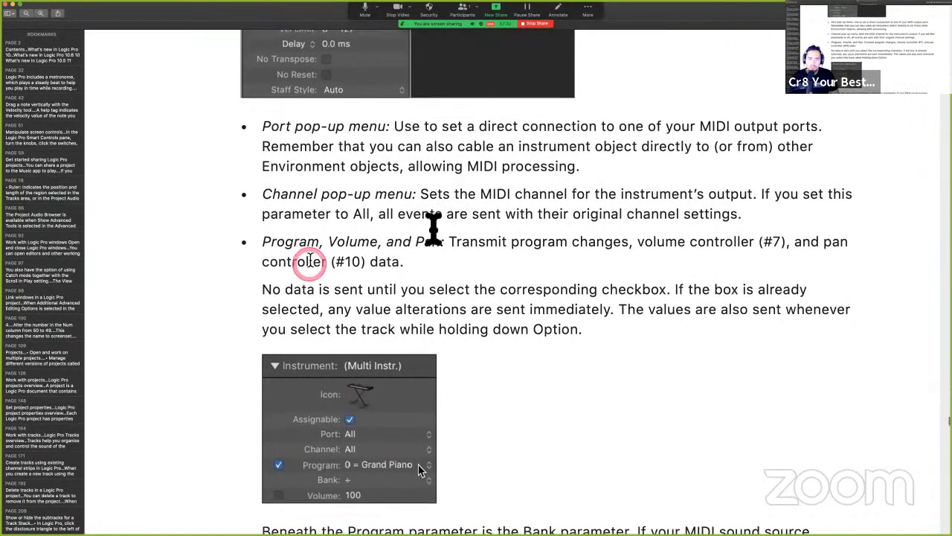
{"action": "scroll", "coordinate": [434, 226], "scroll_direction": "down", "scroll_amount": 1}
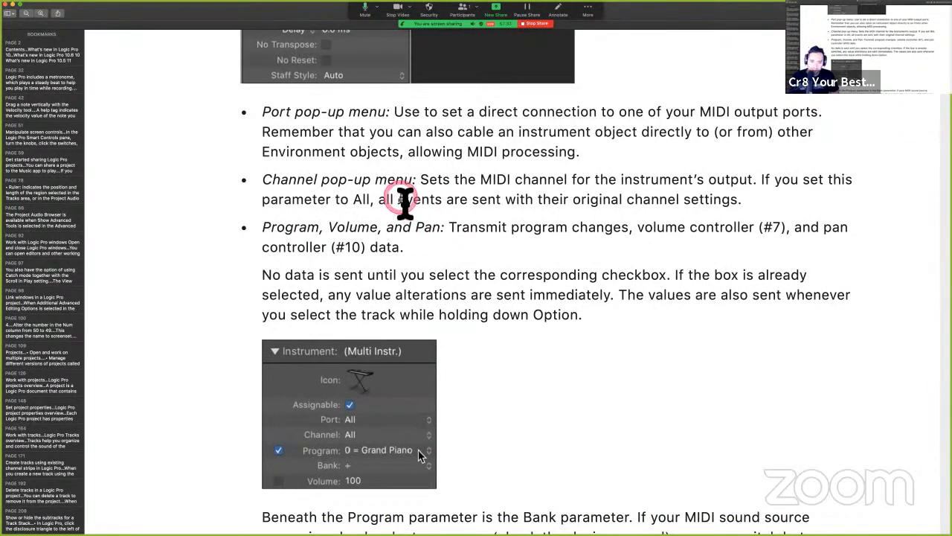
{"action": "scroll", "coordinate": [404, 199], "scroll_direction": "down", "scroll_amount": 2}
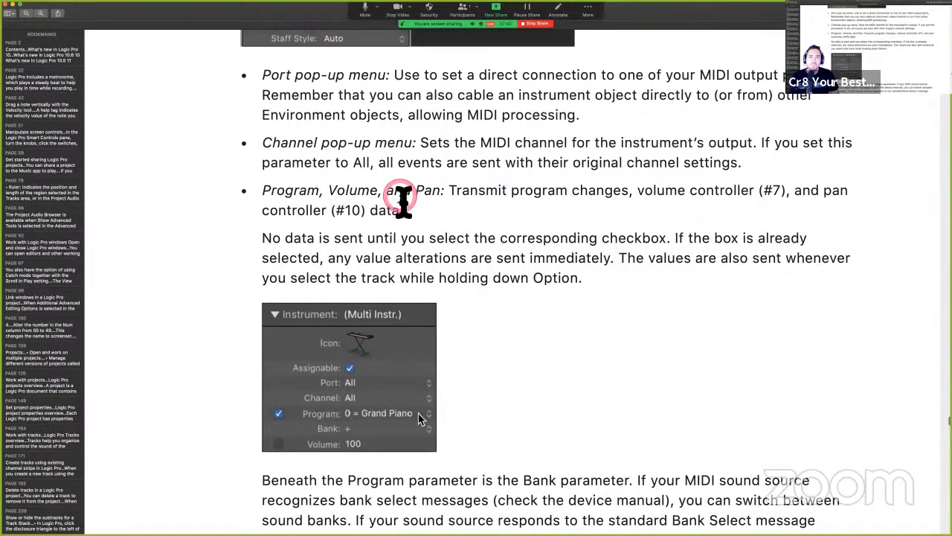
{"action": "scroll", "coordinate": [402, 200], "scroll_direction": "down", "scroll_amount": 1}
{"action": "scroll", "coordinate": [403, 200], "scroll_direction": "down", "scroll_amount": 1}
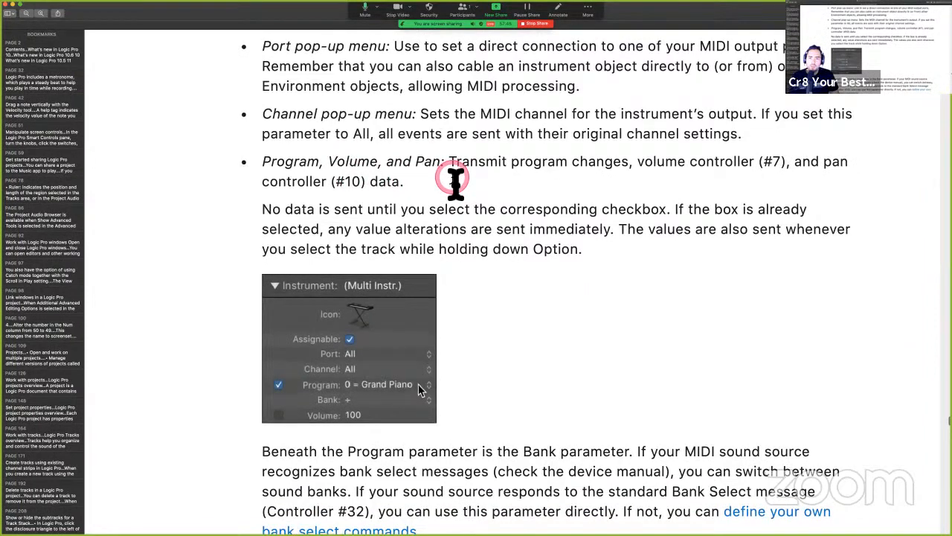
{"action": "scroll", "coordinate": [454, 177], "scroll_direction": "down", "scroll_amount": 1}
{"action": "scroll", "coordinate": [447, 163], "scroll_direction": "up", "scroll_amount": 1}
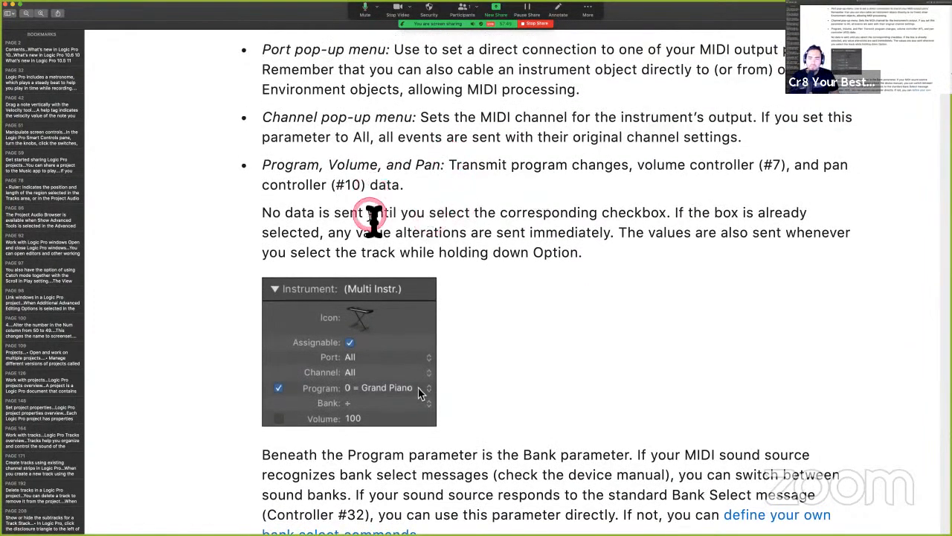
Compare the Program, Volume, and Pan checkboxes in the parameter illustration with the note on when their data is sent.
{"action": "scroll", "coordinate": [374, 221], "scroll_direction": "up", "scroll_amount": 10}
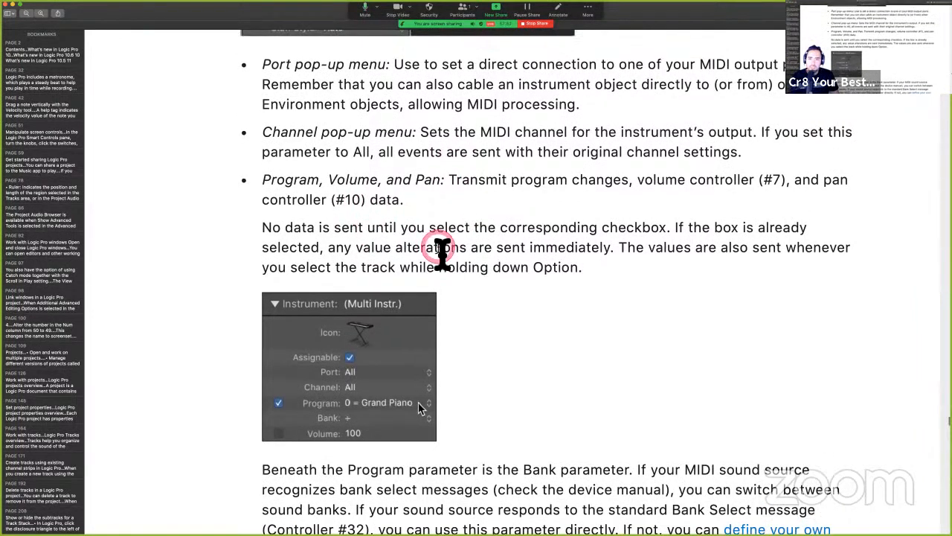
{"action": "scroll", "coordinate": [440, 253], "scroll_direction": "up", "scroll_amount": 4}
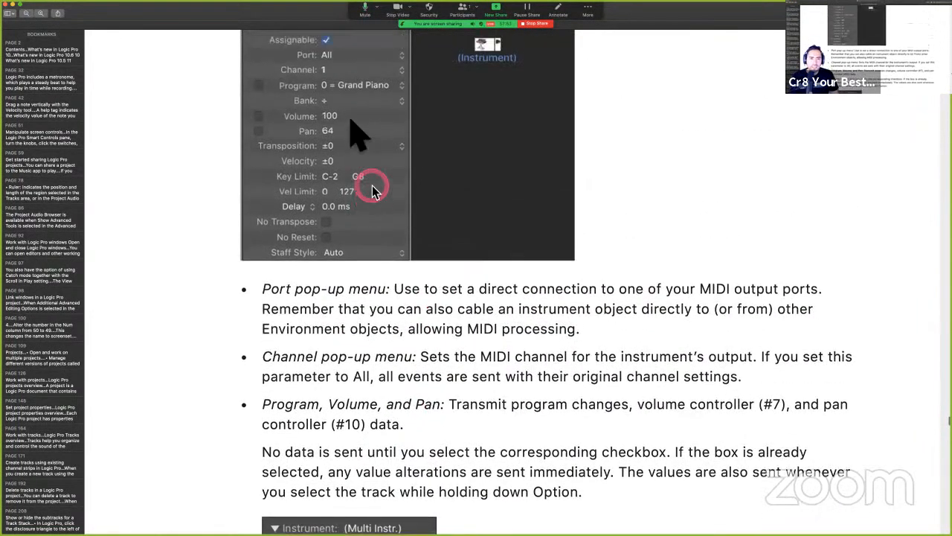
{"action": "scroll", "coordinate": [439, 387], "scroll_direction": "down", "scroll_amount": 3}
{"action": "scroll", "coordinate": [439, 385], "scroll_direction": "down", "scroll_amount": 3}
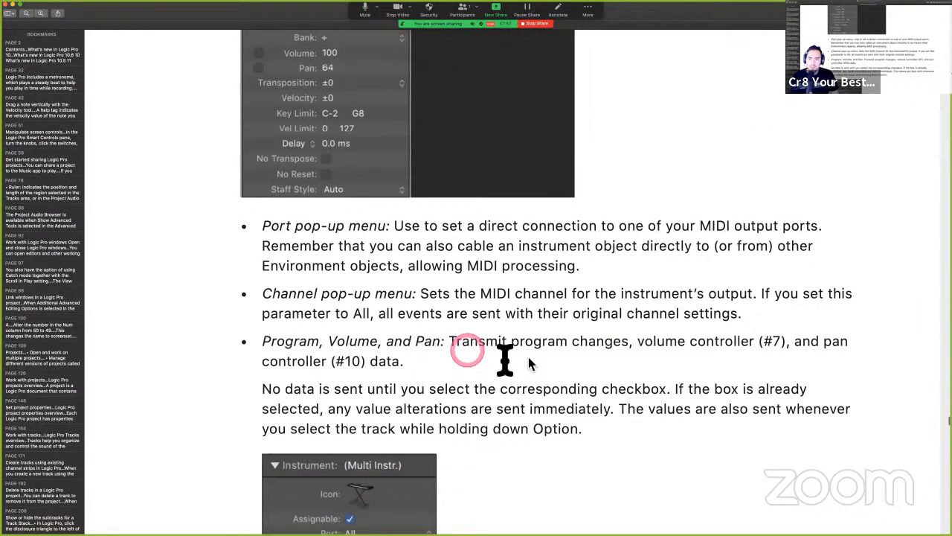
{"action": "scroll", "coordinate": [488, 325], "scroll_direction": "down", "scroll_amount": 4}
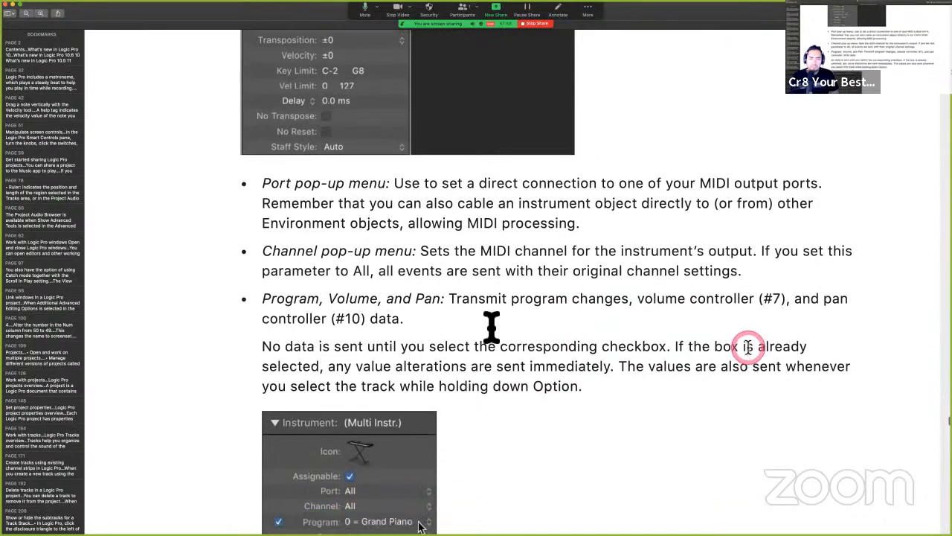
{"action": "scroll", "coordinate": [301, 313], "scroll_direction": "down", "scroll_amount": 7}
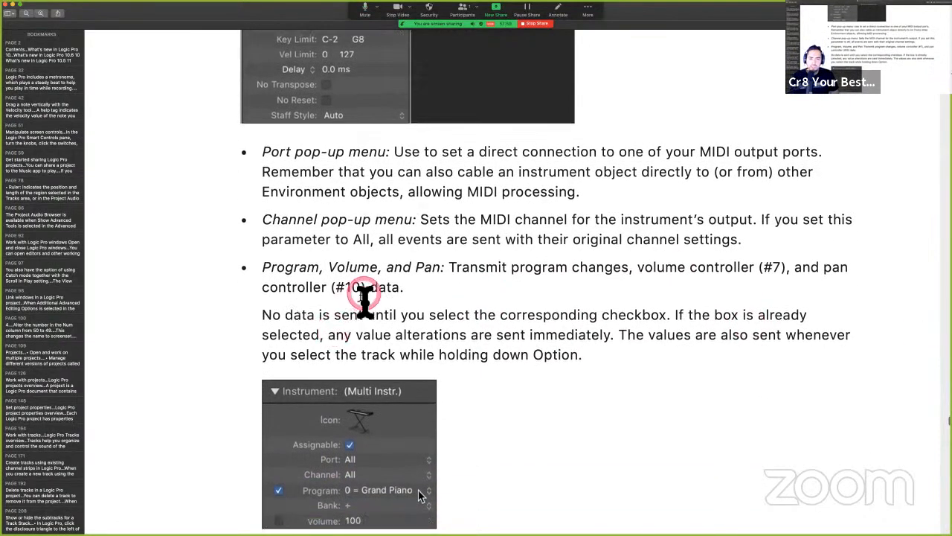
{"action": "scroll", "coordinate": [364, 298], "scroll_direction": "down", "scroll_amount": 7}
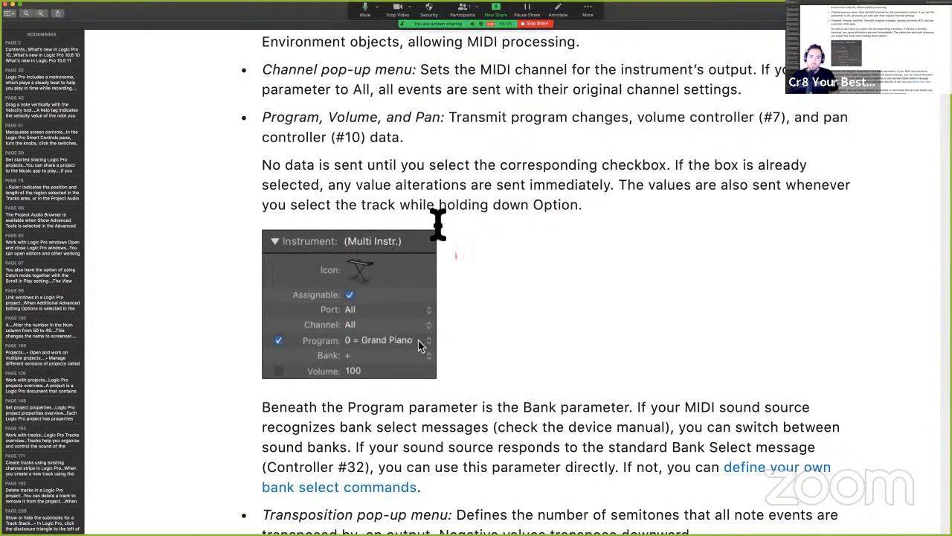
Reread the Port, Channel, and Program, Volume, and Pan entries through to the Bank parameter explanation.
{"action": "scroll", "coordinate": [402, 215], "scroll_direction": "up", "scroll_amount": 7}
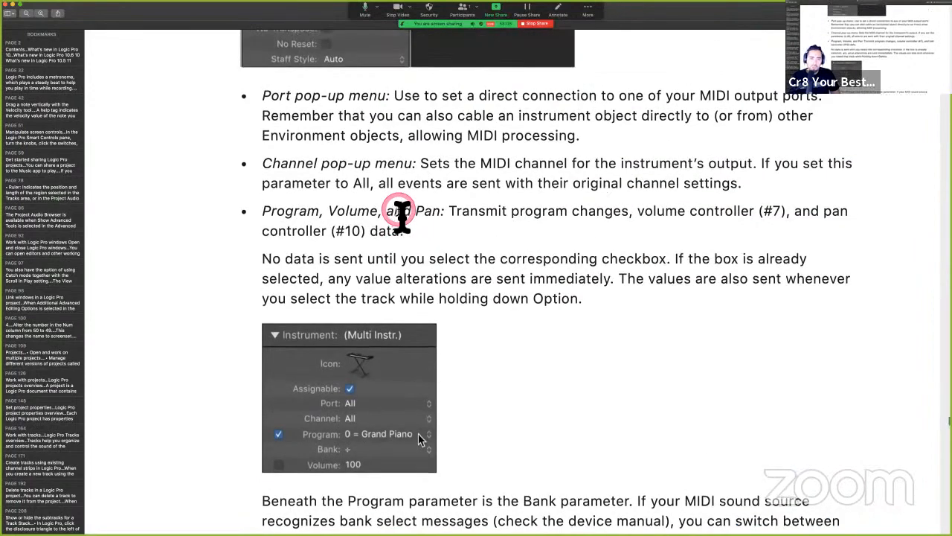
{"action": "scroll", "coordinate": [401, 215], "scroll_direction": "up", "scroll_amount": 9}
{"action": "scroll", "coordinate": [401, 216], "scroll_direction": "down", "scroll_amount": 9}
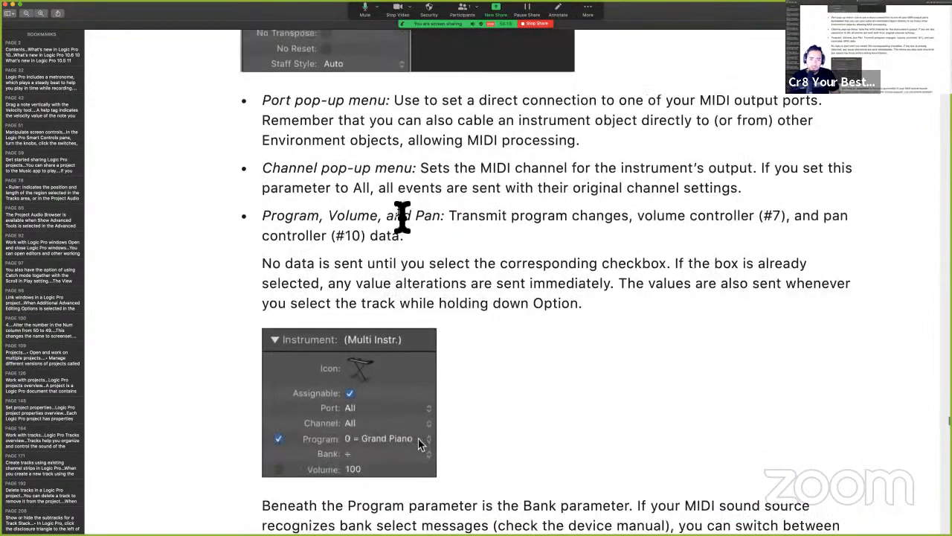
{"action": "scroll", "coordinate": [402, 217], "scroll_direction": "down", "scroll_amount": 3}
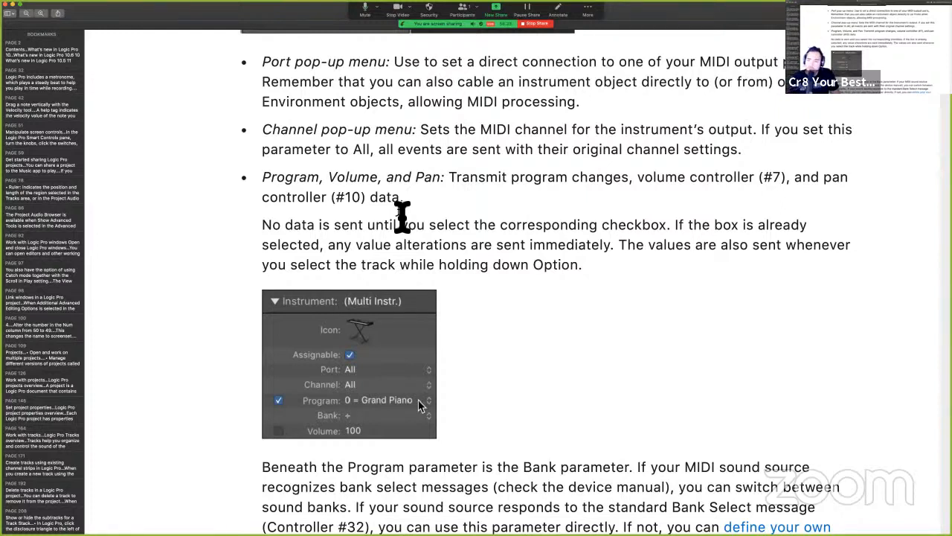
{"action": "scroll", "coordinate": [401, 217], "scroll_direction": "down", "scroll_amount": 3}
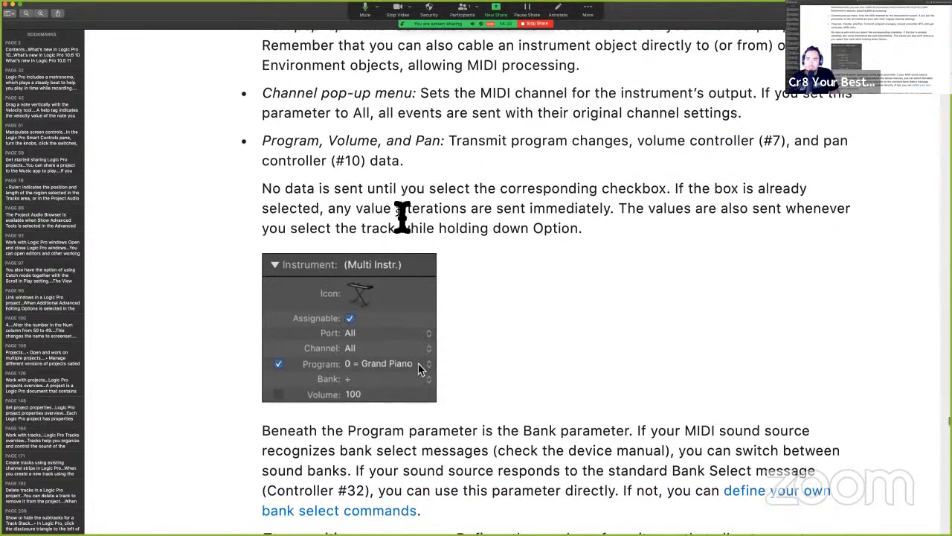
{"action": "scroll", "coordinate": [402, 216], "scroll_direction": "down", "scroll_amount": 3}
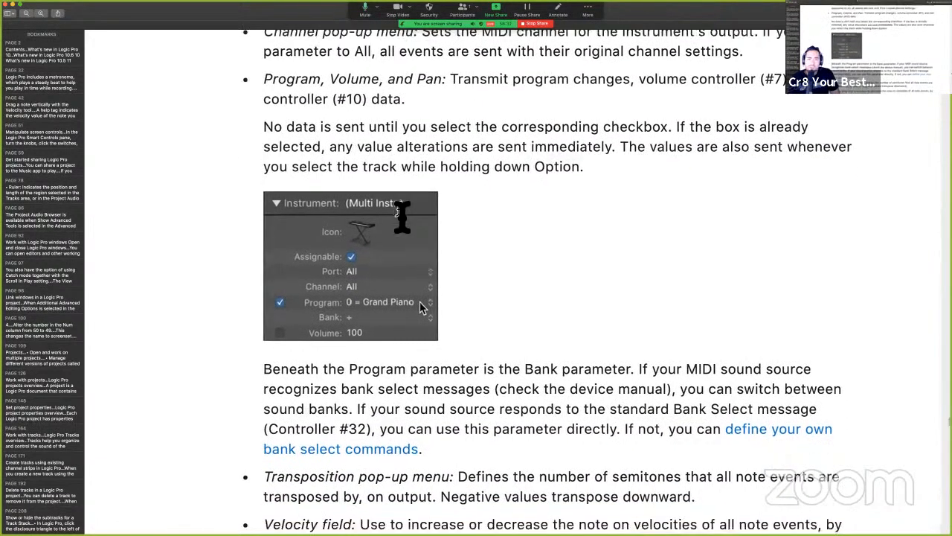
{"action": "scroll", "coordinate": [402, 212], "scroll_direction": "down", "scroll_amount": 1}
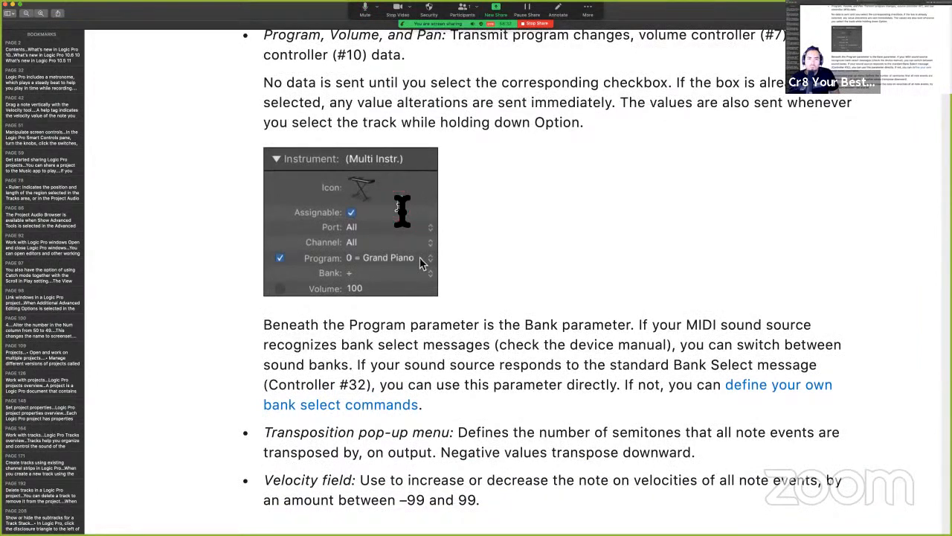
{"action": "scroll", "coordinate": [402, 210], "scroll_direction": "down", "scroll_amount": 1}
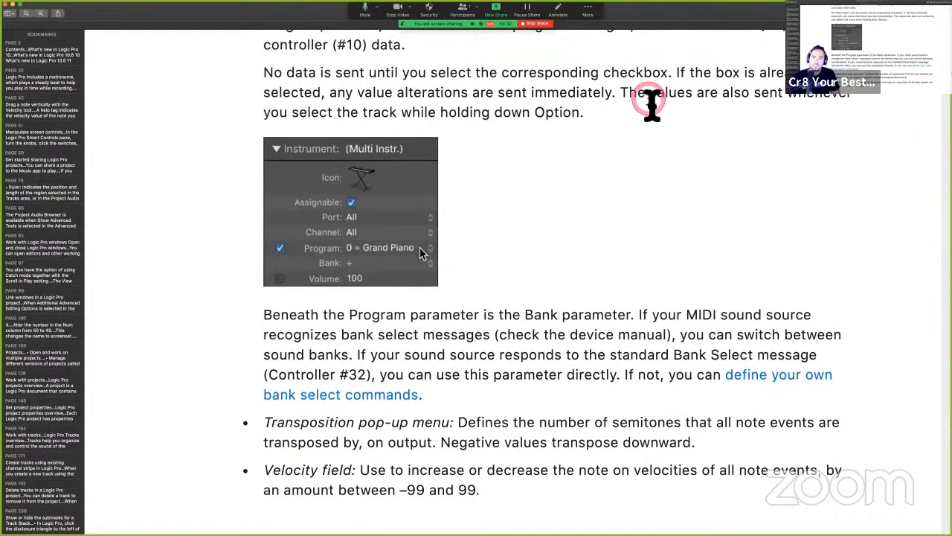
Highlight the sentence "The values are also sent whenever you select the track while holding down Option." in yellow.
{"action": "left_click", "coordinate": [649, 96]}
{"action": "left_click", "coordinate": [627, 93]}
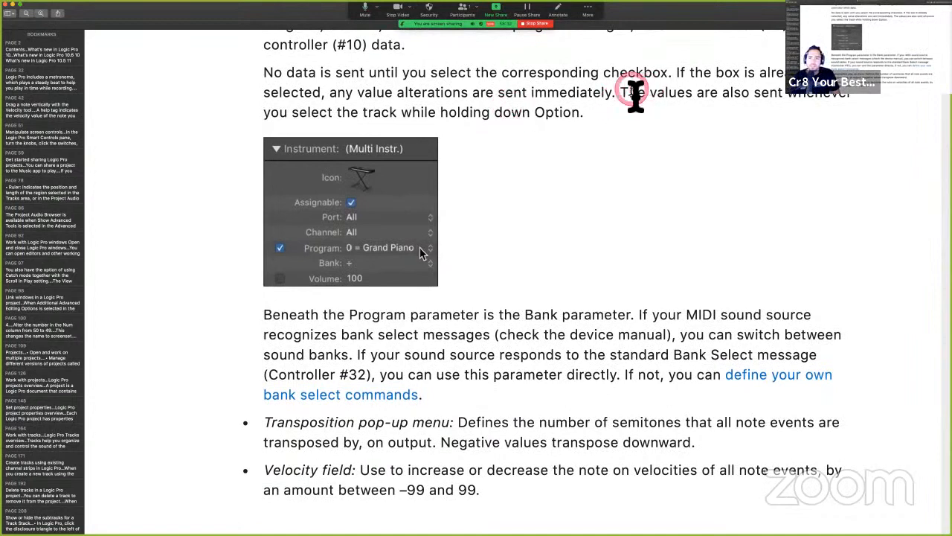
{"action": "left_click_drag", "start_coordinate": [624, 93], "coordinate": [648, 111]}
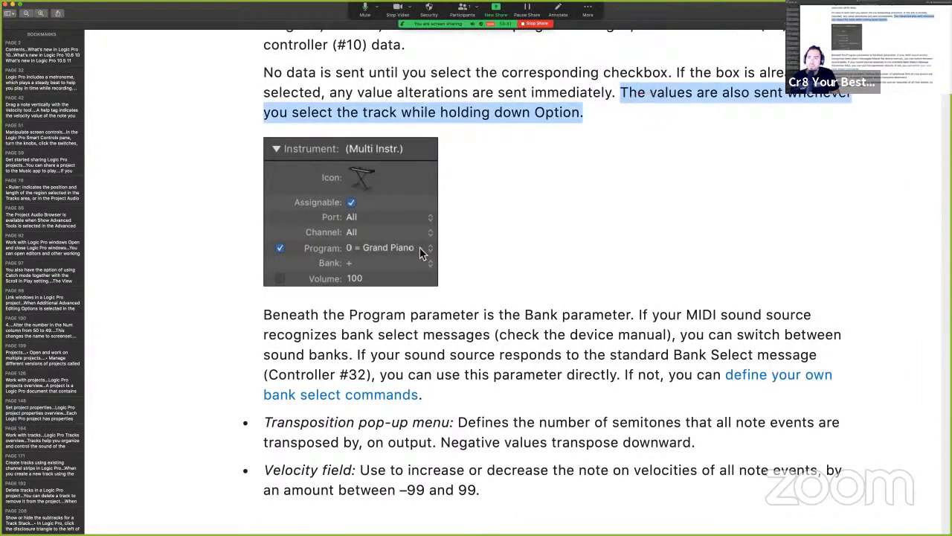
{"action": "left_click", "coordinate": [655, 270]}
Read the paragraph on the Bank parameter, bank select messages and defining your own bank select commands.
{"action": "scroll", "coordinate": [655, 270], "scroll_direction": "down", "scroll_amount": 3}
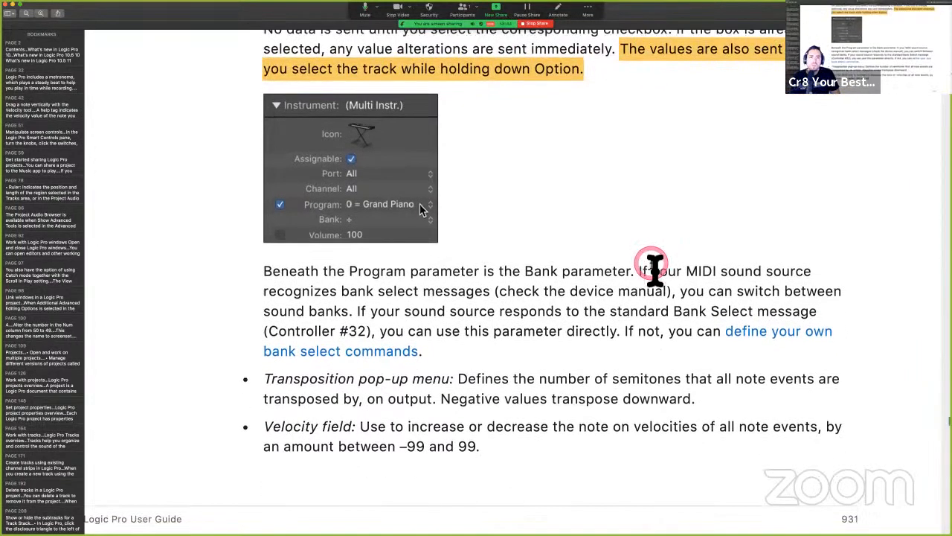
{"action": "scroll", "coordinate": [655, 270], "scroll_direction": "down", "scroll_amount": 3}
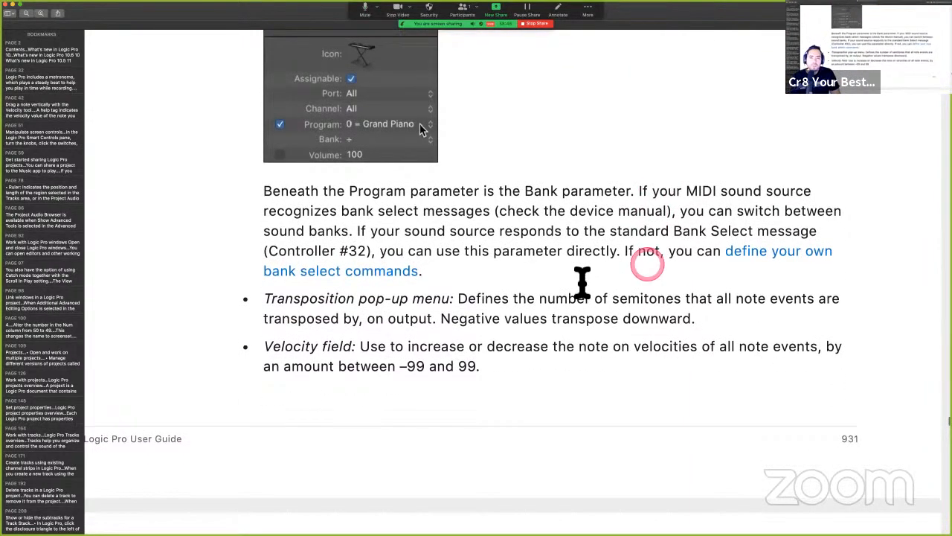
{"action": "scroll", "coordinate": [480, 245], "scroll_direction": "up", "scroll_amount": 1}
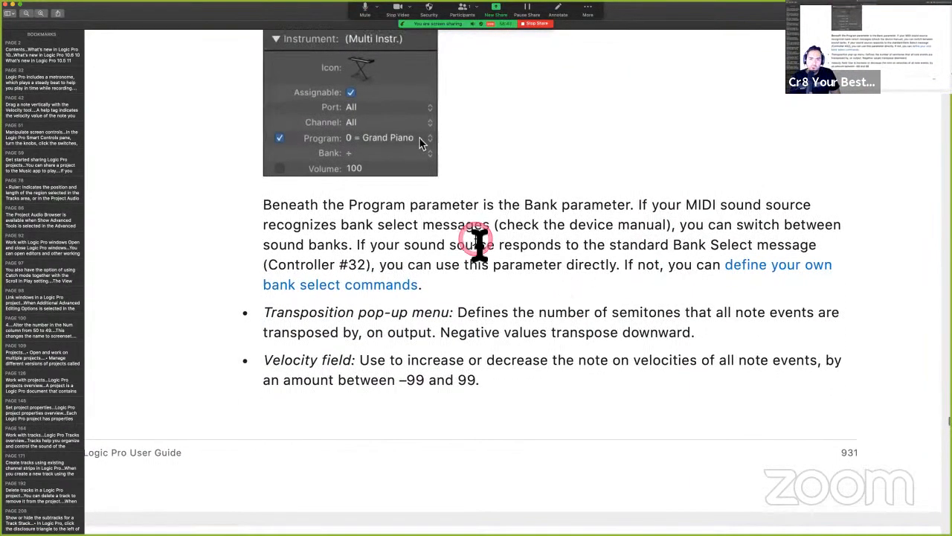
{"action": "scroll", "coordinate": [480, 245], "scroll_direction": "down", "scroll_amount": 1}
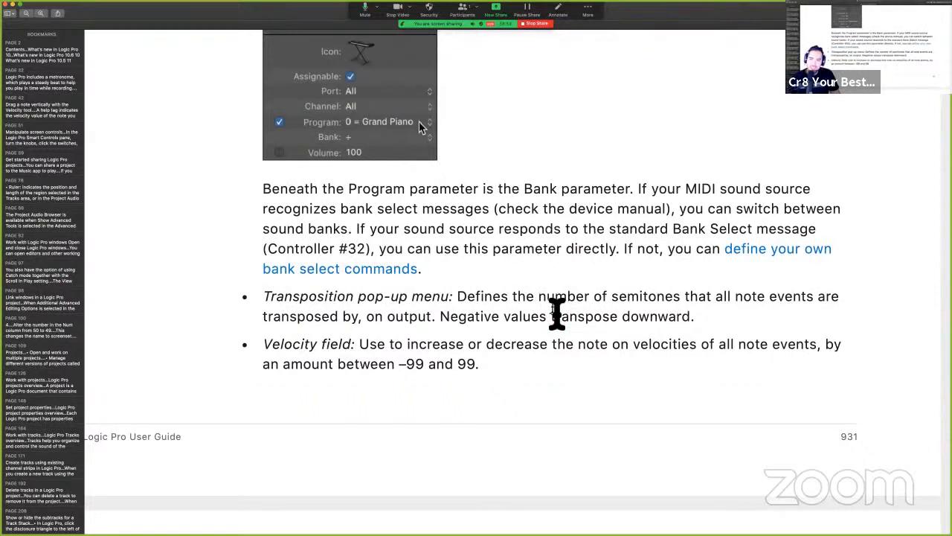
{"action": "scroll", "coordinate": [558, 313], "scroll_direction": "down", "scroll_amount": 1}
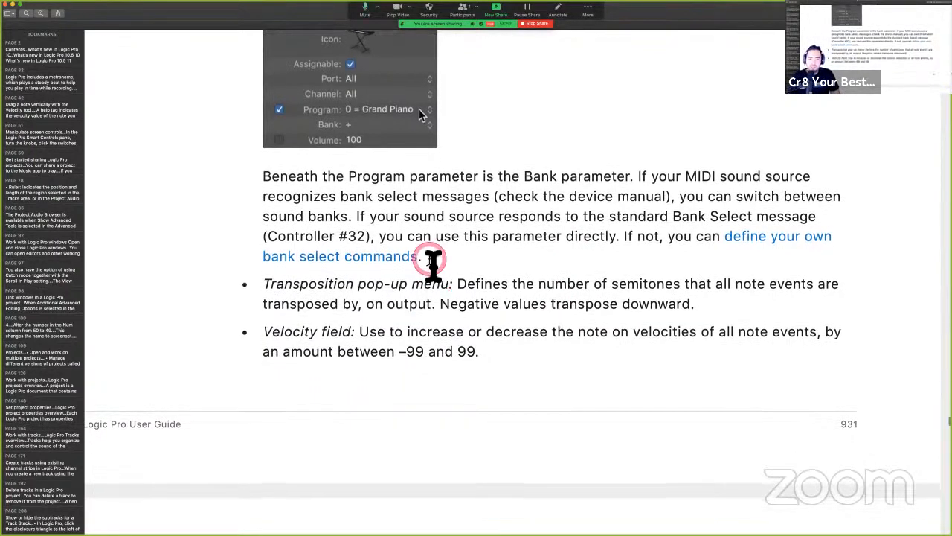
Read the Transposition pop-up menu and Velocity field descriptions at the end of page 931.
{"action": "scroll", "coordinate": [433, 261], "scroll_direction": "down", "scroll_amount": 5}
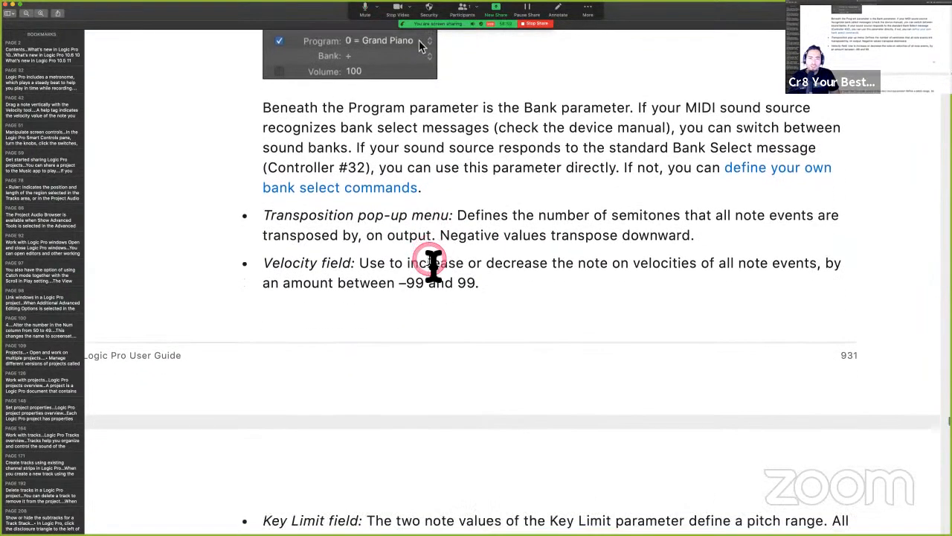
{"action": "scroll", "coordinate": [433, 261], "scroll_direction": "down", "scroll_amount": 3}
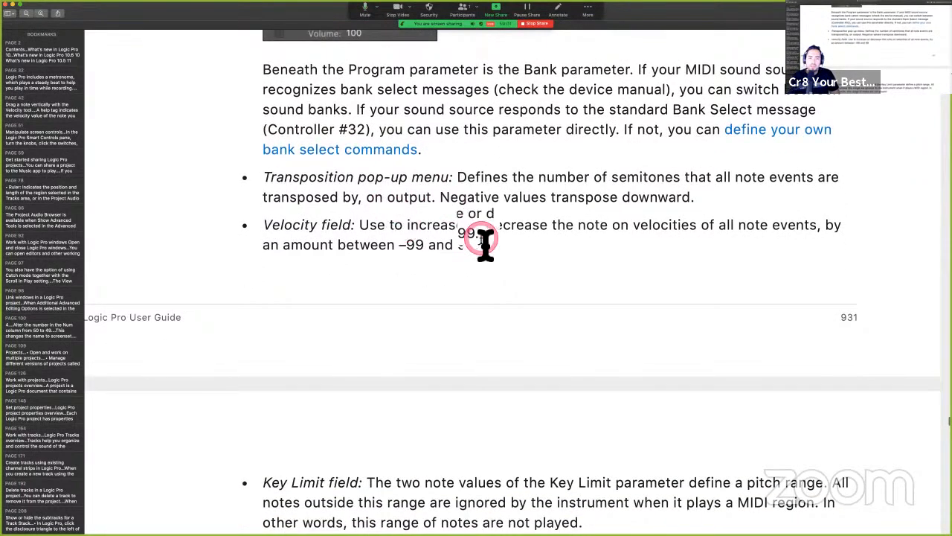
{"action": "scroll", "coordinate": [485, 242], "scroll_direction": "down", "scroll_amount": 6}
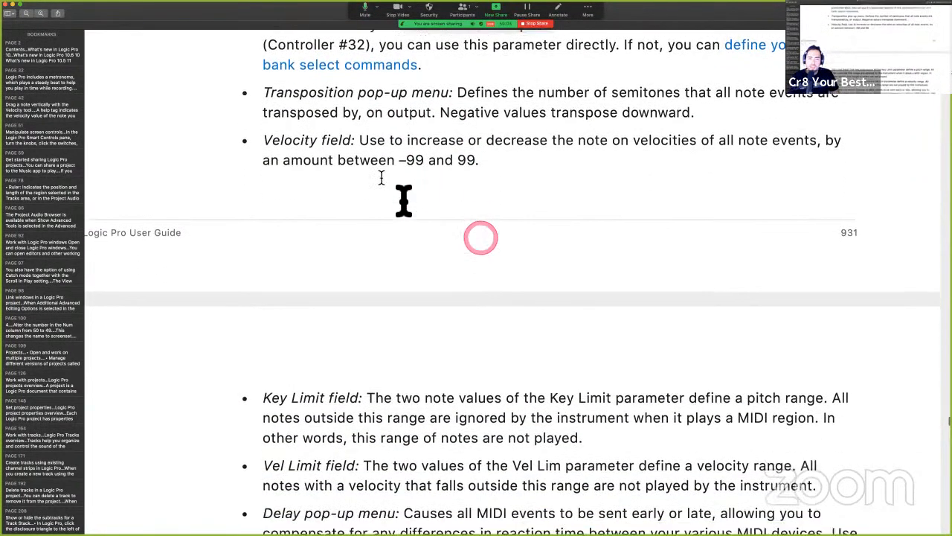
{"action": "scroll", "coordinate": [465, 389], "scroll_direction": "down", "scroll_amount": 7}
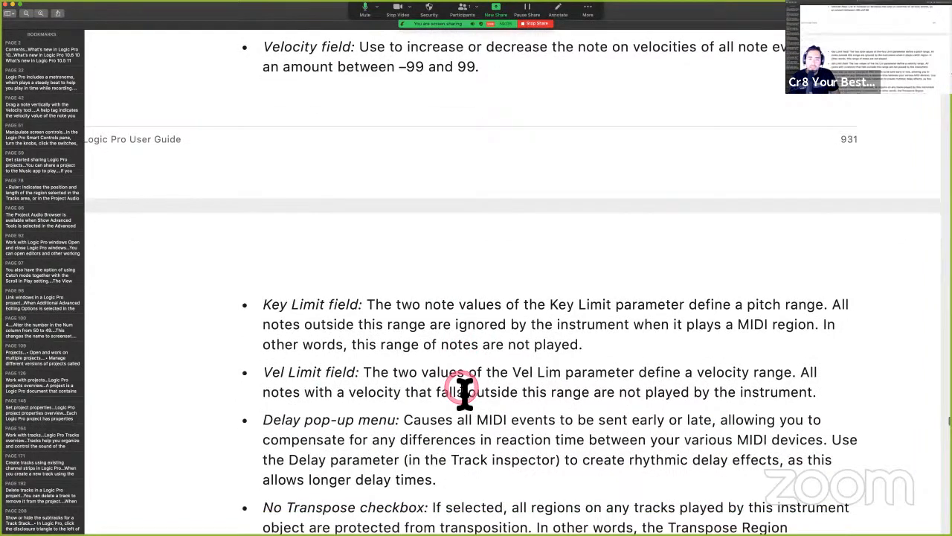
Study the Key Limit and Vel Limit field descriptions to learn how they restrict pitch and velocity ranges.
{"action": "scroll", "coordinate": [464, 388], "scroll_direction": "down", "scroll_amount": 10}
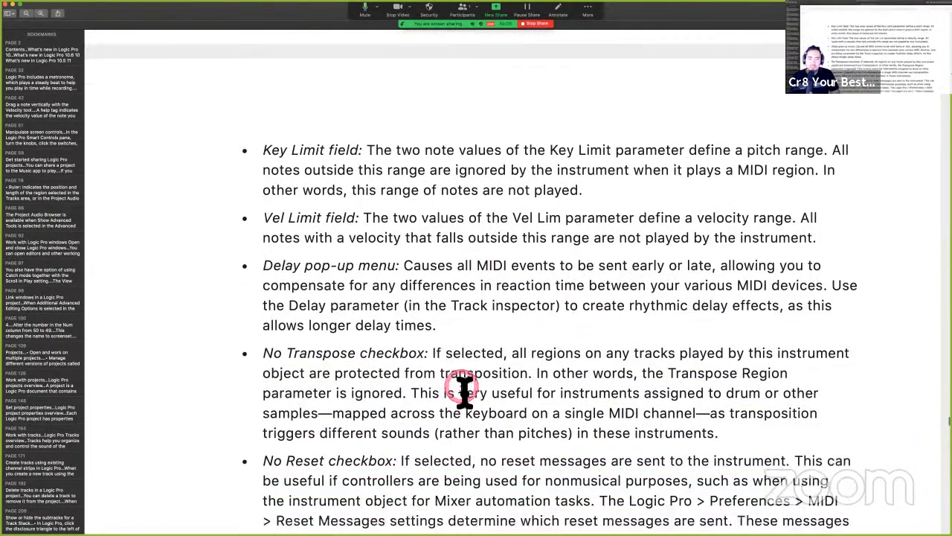
{"action": "scroll", "coordinate": [462, 389], "scroll_direction": "down", "scroll_amount": 2}
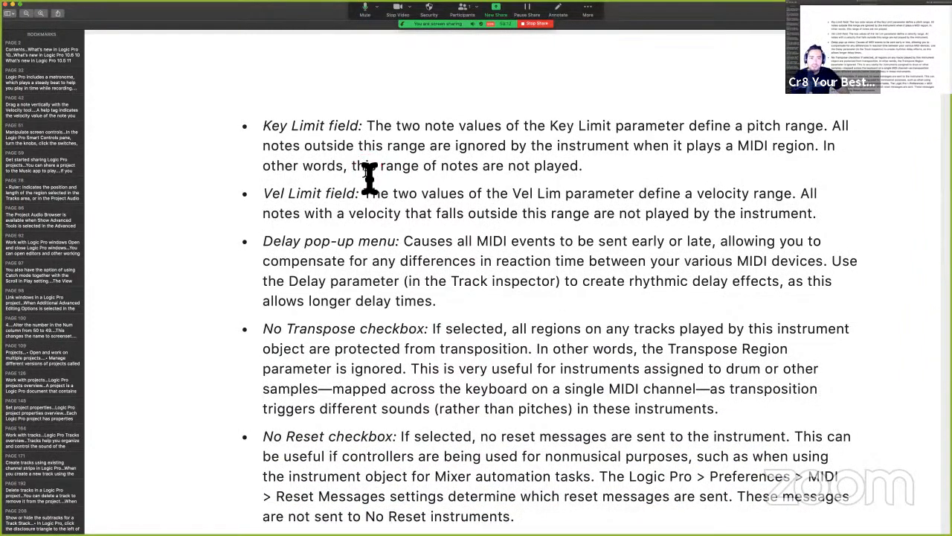
{"action": "left_click", "coordinate": [494, 190]}
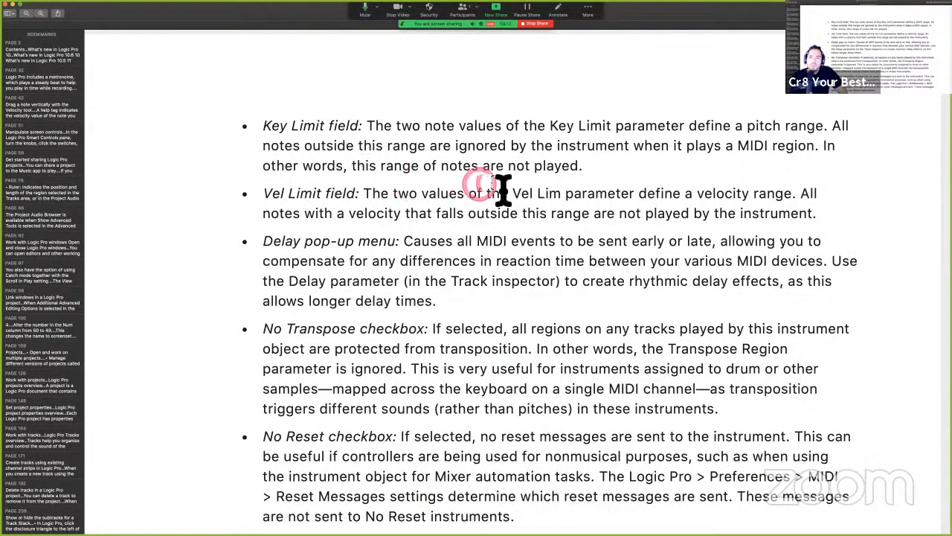
{"action": "scroll", "coordinate": [506, 215], "scroll_direction": "down", "scroll_amount": 1}
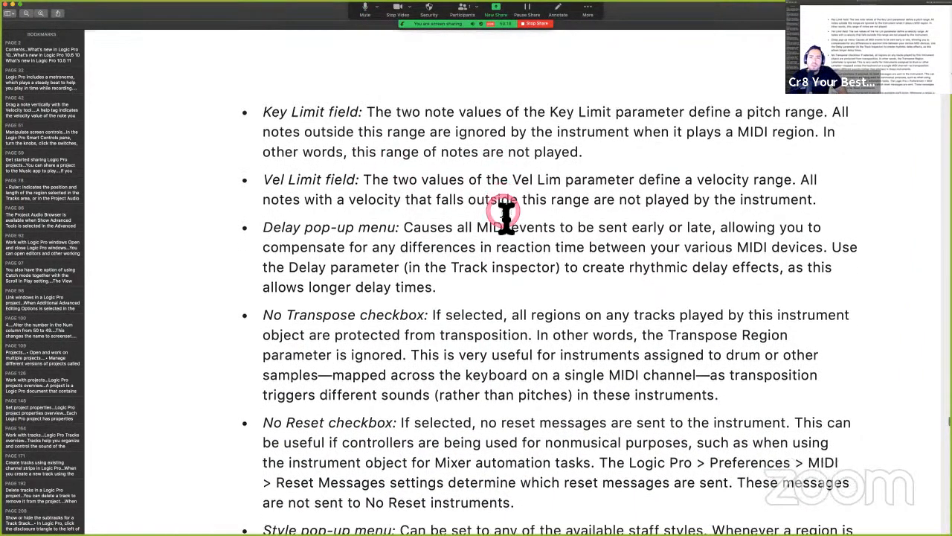
{"action": "left_click", "coordinate": [579, 138]}
{"action": "left_click", "coordinate": [579, 177]}
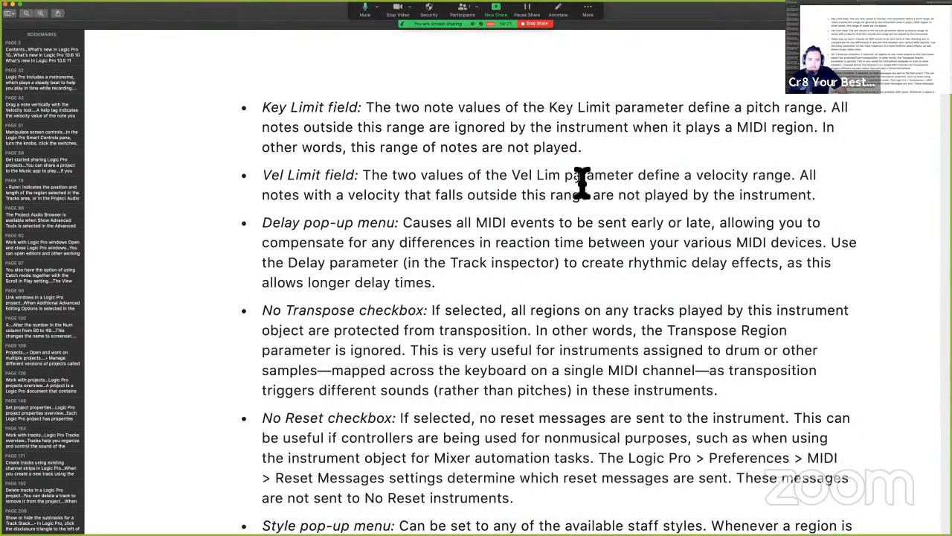
{"action": "left_click", "coordinate": [525, 175]}
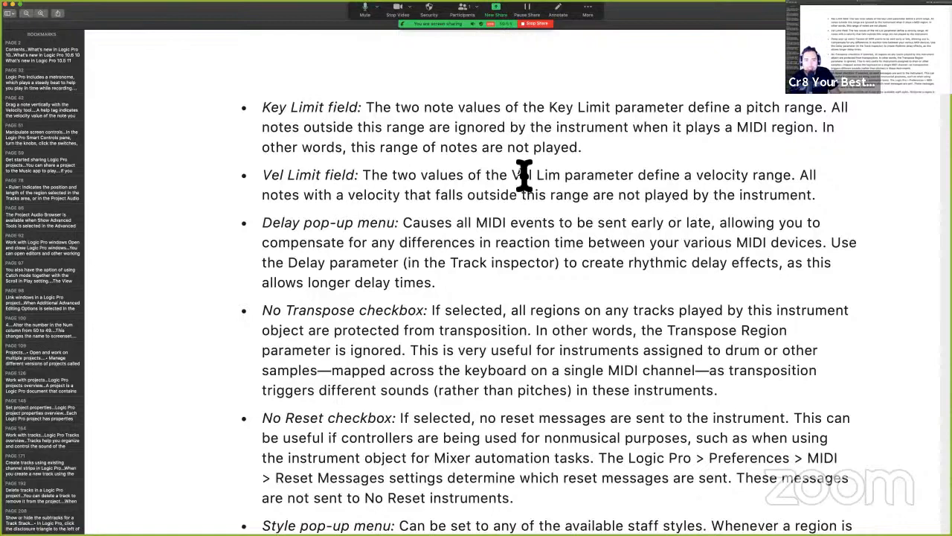
{"action": "left_click", "coordinate": [313, 99]}
{"action": "left_click", "coordinate": [269, 108]}
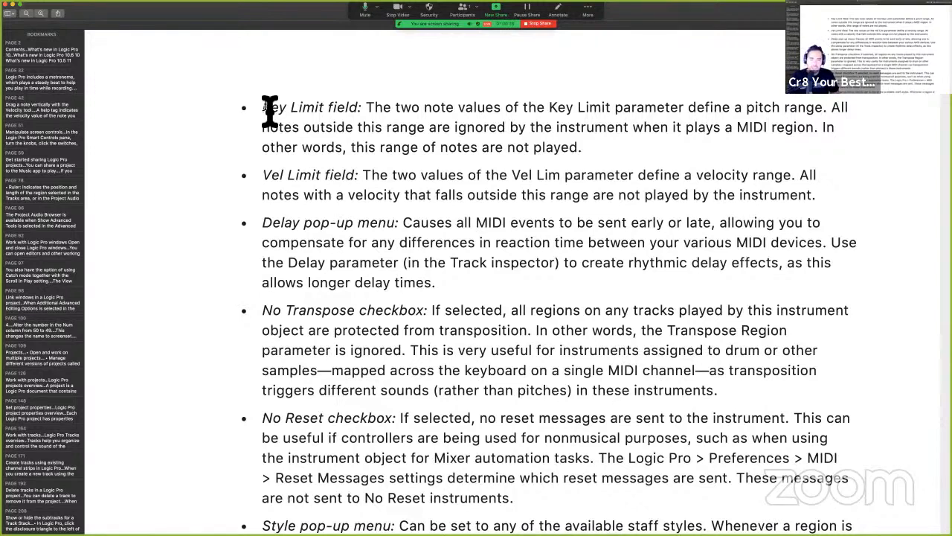
{"action": "left_click", "coordinate": [268, 253]}
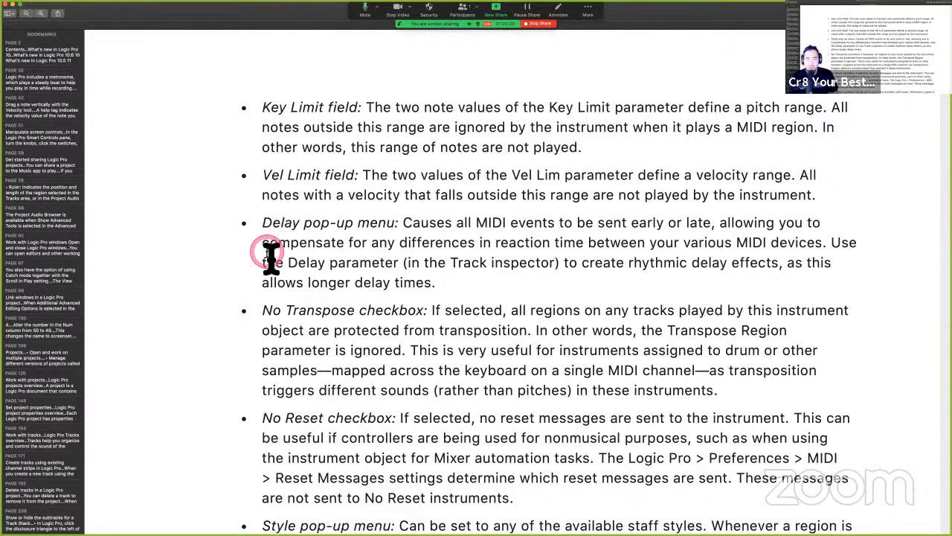
Read the Delay pop-up menu description about compensating for reaction time differences between MIDI devices.
{"action": "scroll", "coordinate": [270, 255], "scroll_direction": "down", "scroll_amount": 1}
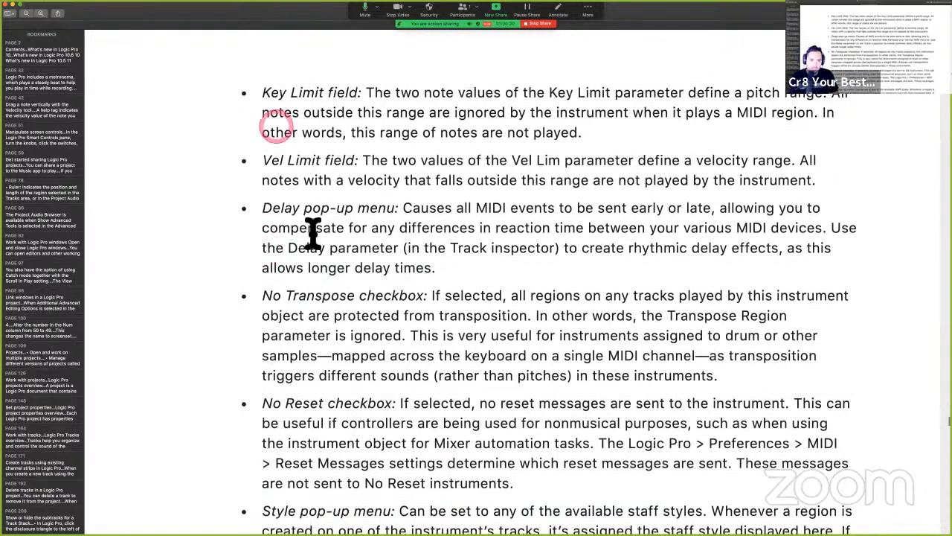
{"action": "scroll", "coordinate": [311, 230], "scroll_direction": "down", "scroll_amount": 2}
{"action": "scroll", "coordinate": [308, 227], "scroll_direction": "down", "scroll_amount": 4}
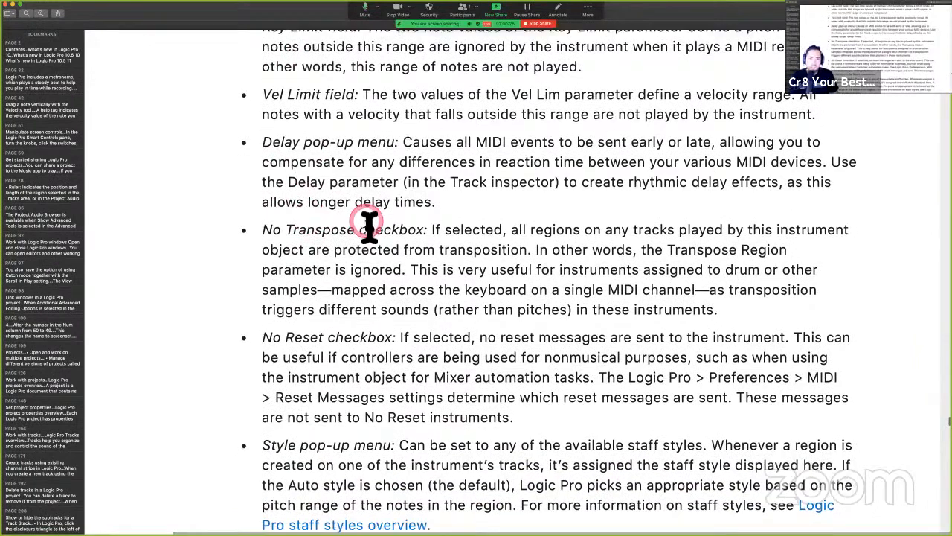
{"action": "scroll", "coordinate": [491, 186], "scroll_direction": "down", "scroll_amount": 6}
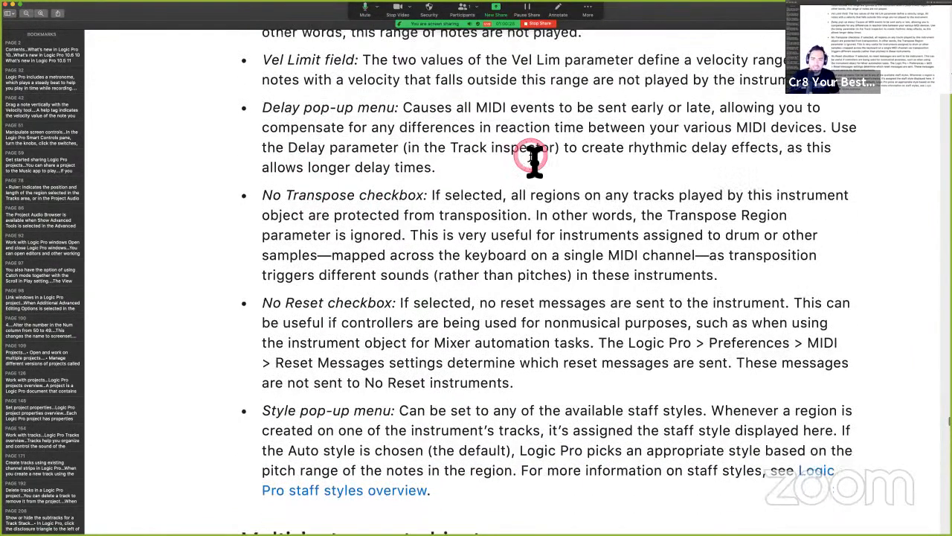
Select the "No Transpose checkbox" label and read its description of protecting regions from transposition.
{"action": "left_click_drag", "start_coordinate": [265, 112], "coordinate": [409, 110]}
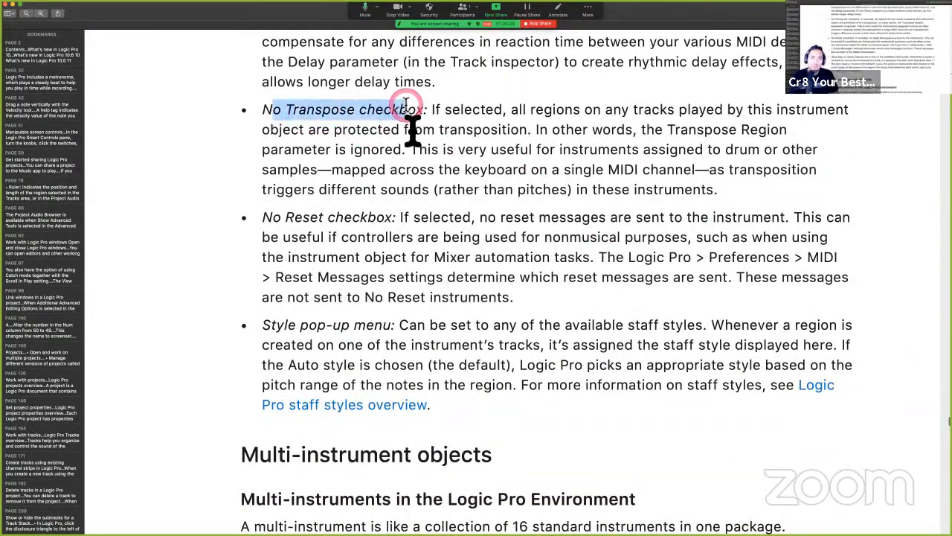
{"action": "scroll", "coordinate": [453, 253], "scroll_direction": "down", "scroll_amount": 2}
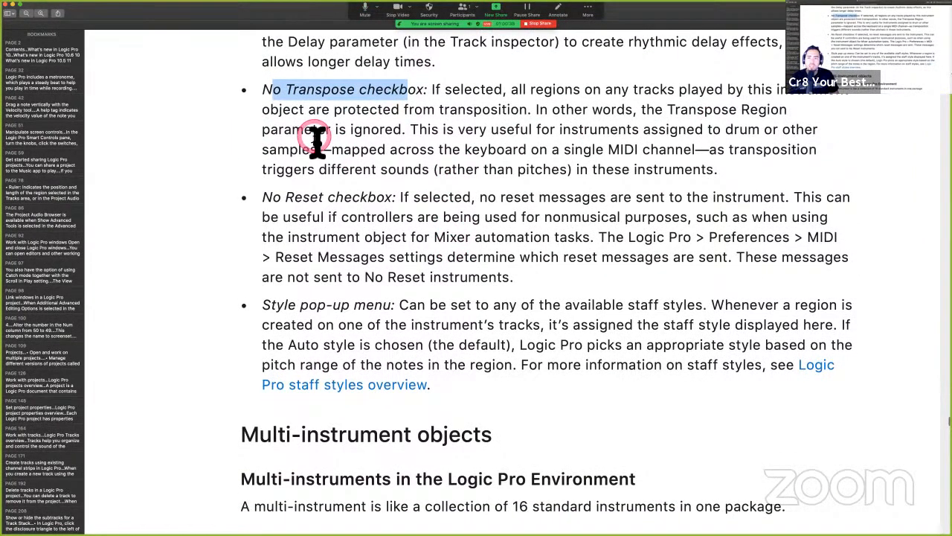
{"action": "scroll", "coordinate": [318, 142], "scroll_direction": "down", "scroll_amount": 2}
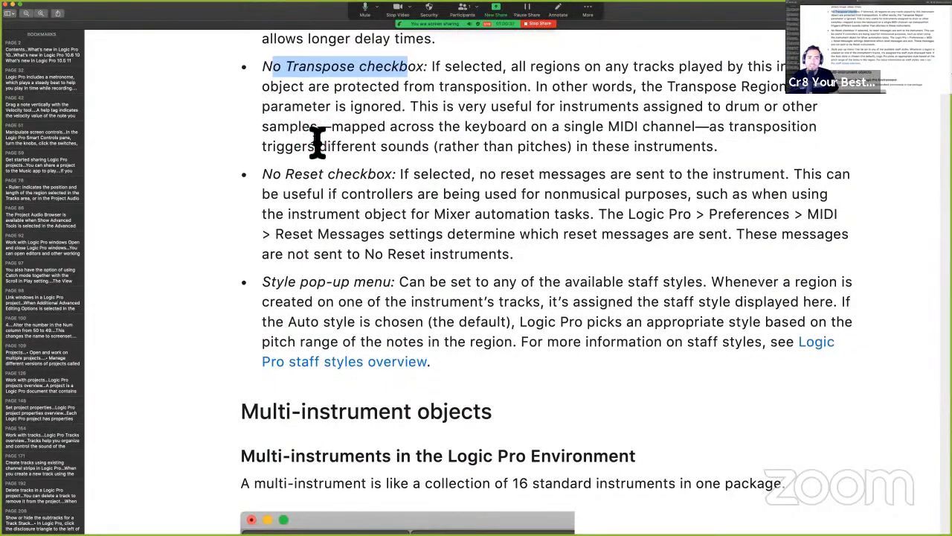
{"action": "scroll", "coordinate": [318, 141], "scroll_direction": "down", "scroll_amount": 2}
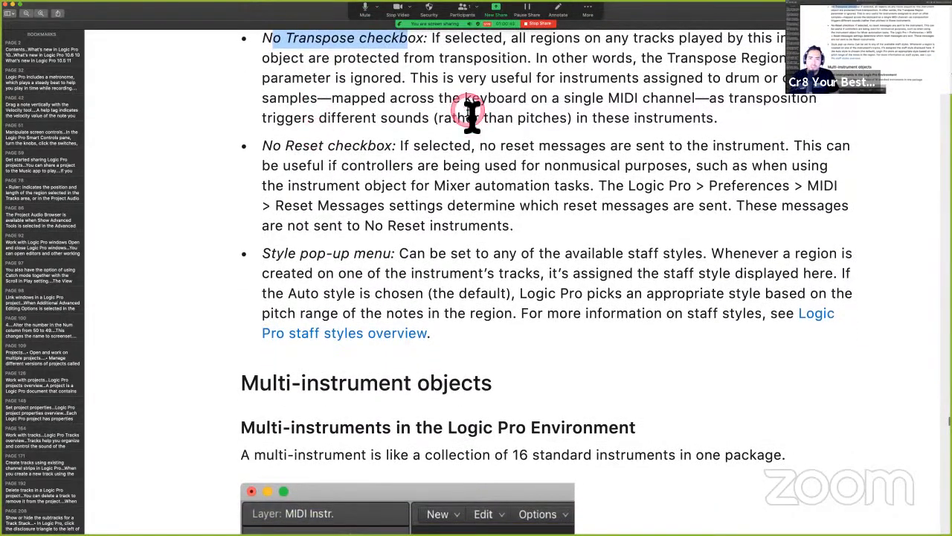
{"action": "scroll", "coordinate": [472, 112], "scroll_direction": "down", "scroll_amount": 2}
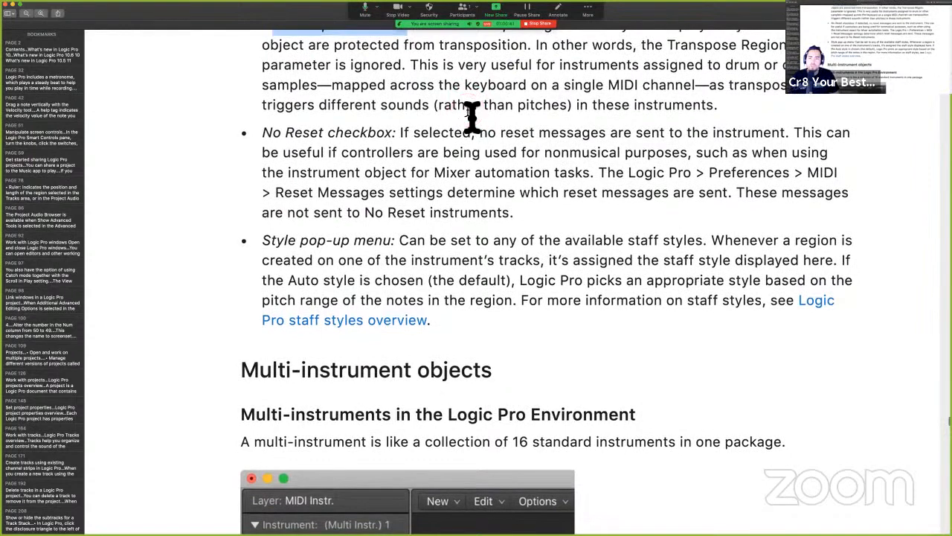
{"action": "left_click", "coordinate": [420, 75]}
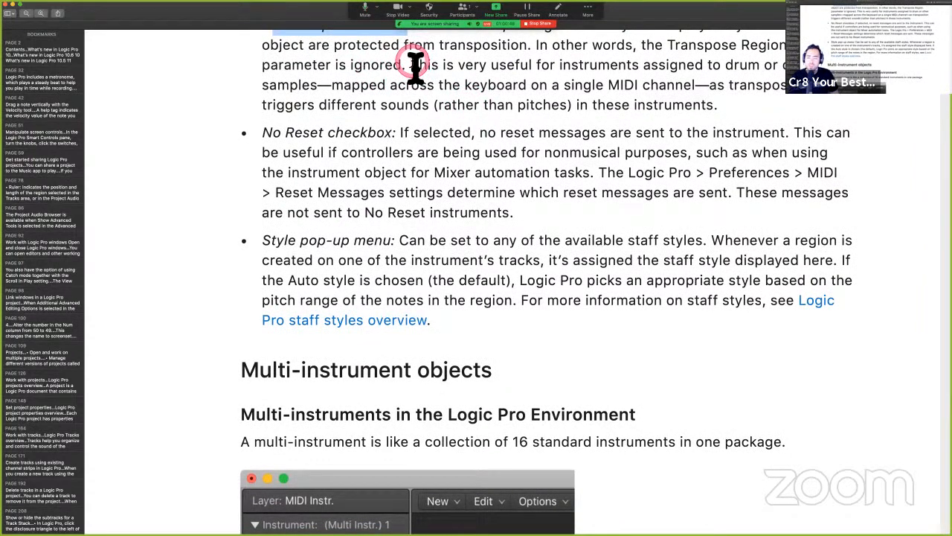
Highlight the No Reset checkbox description from "If selected, no reset messages" through "determine which reset messages are sent.".
{"action": "scroll", "coordinate": [415, 65], "scroll_direction": "down", "scroll_amount": 5}
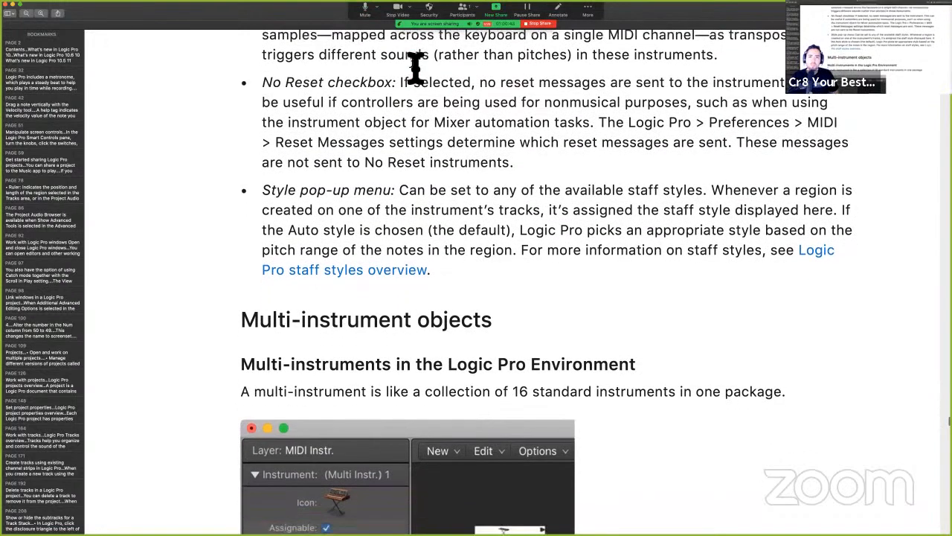
{"action": "scroll", "coordinate": [415, 71], "scroll_direction": "down", "scroll_amount": 3}
{"action": "left_click", "coordinate": [312, 87]}
{"action": "scroll", "coordinate": [416, 107], "scroll_direction": "up", "scroll_amount": 2}
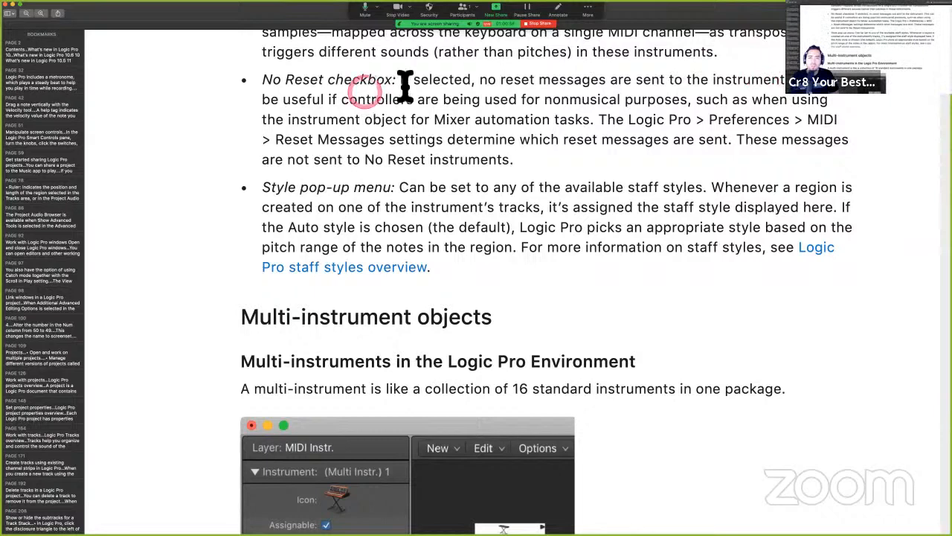
{"action": "left_click_drag", "start_coordinate": [430, 111], "coordinate": [432, 111]}
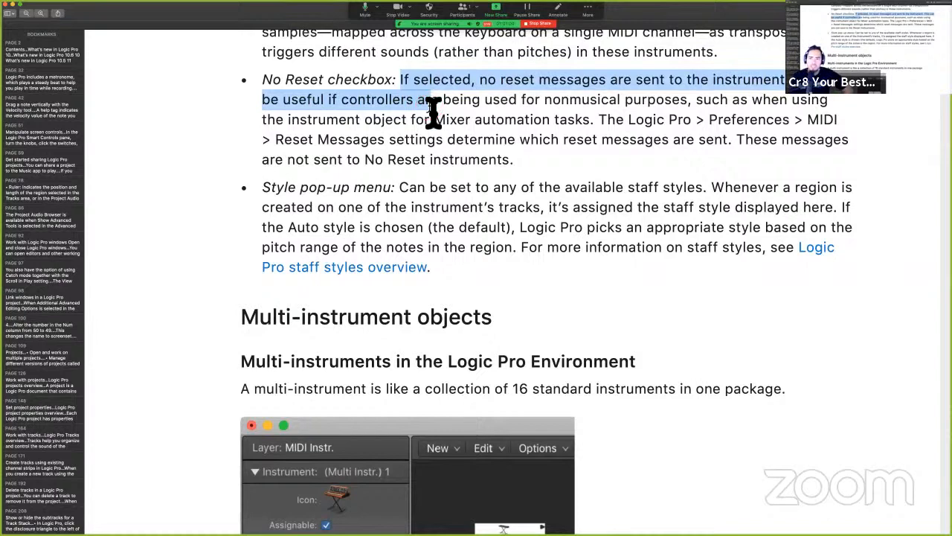
{"action": "left_click", "coordinate": [441, 120], "text": "shift"}
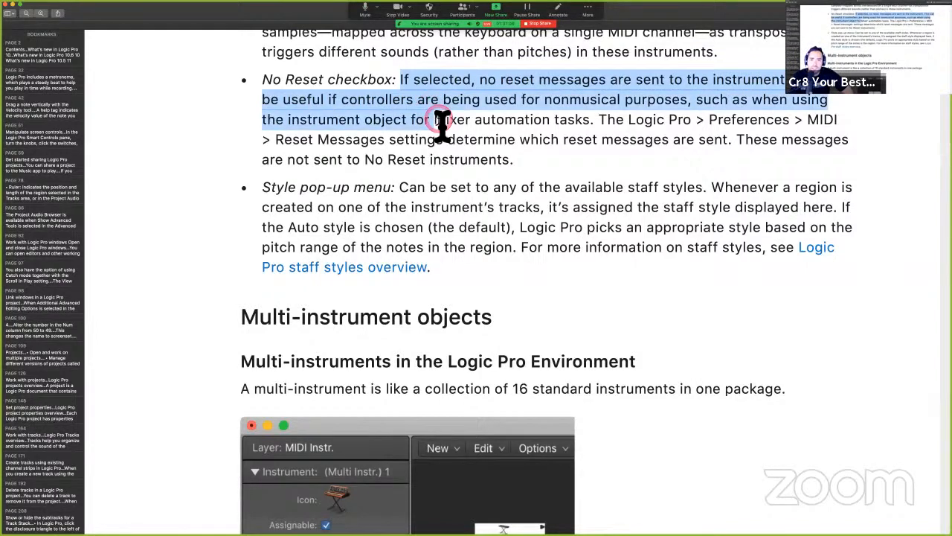
{"action": "left_click", "coordinate": [476, 142], "text": "shift"}
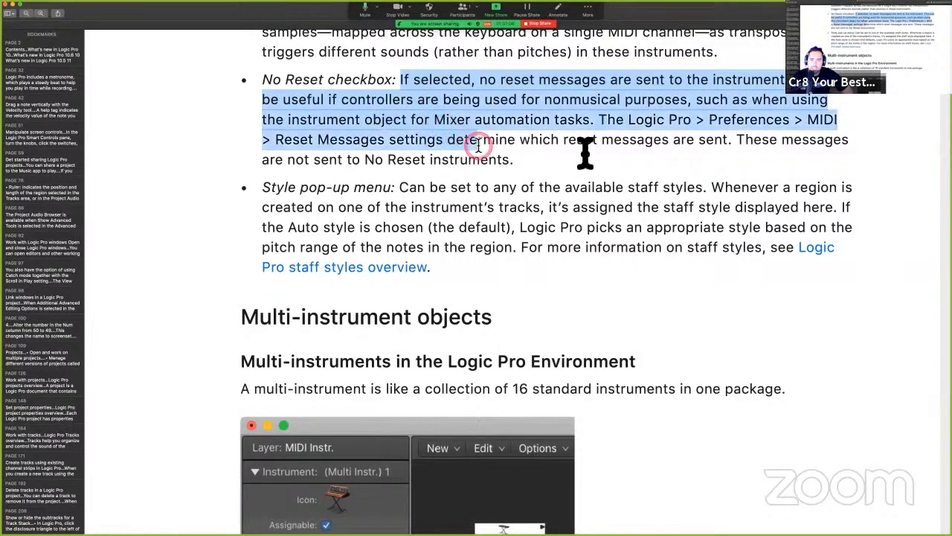
{"action": "left_click", "coordinate": [581, 146], "text": "shift"}
{"action": "left_click", "coordinate": [733, 152], "text": "shift"}
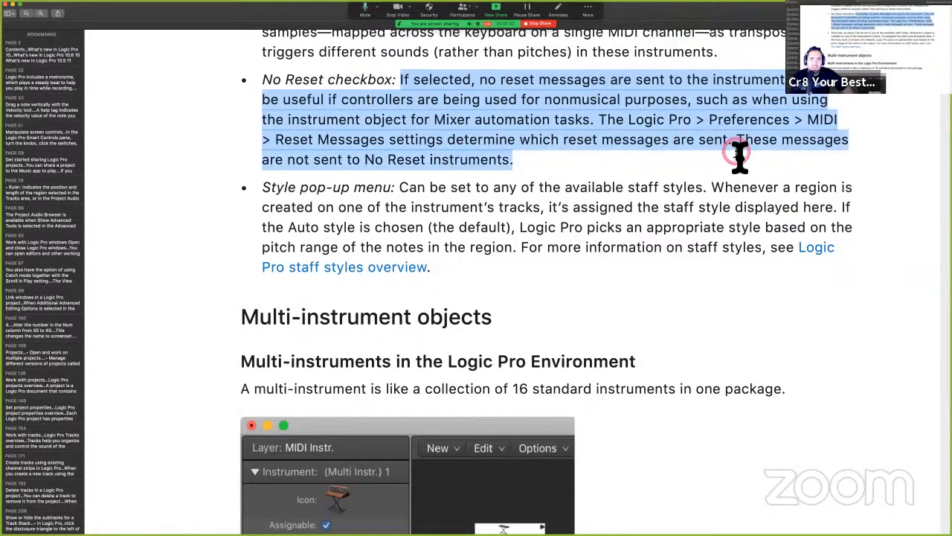
{"action": "left_click", "coordinate": [735, 143], "text": "shift"}
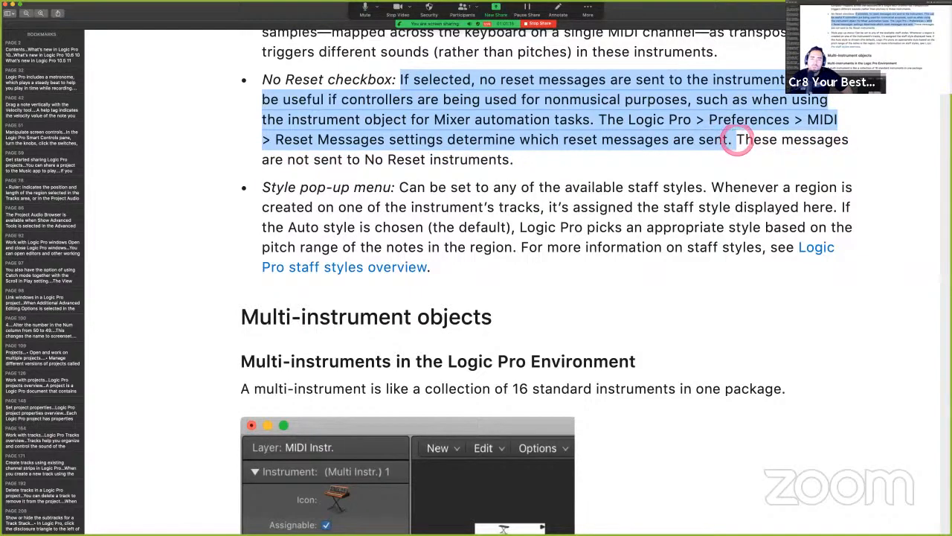
{"action": "key", "text": "ctrl+super+h"}
{"action": "left_click", "coordinate": [522, 240]}
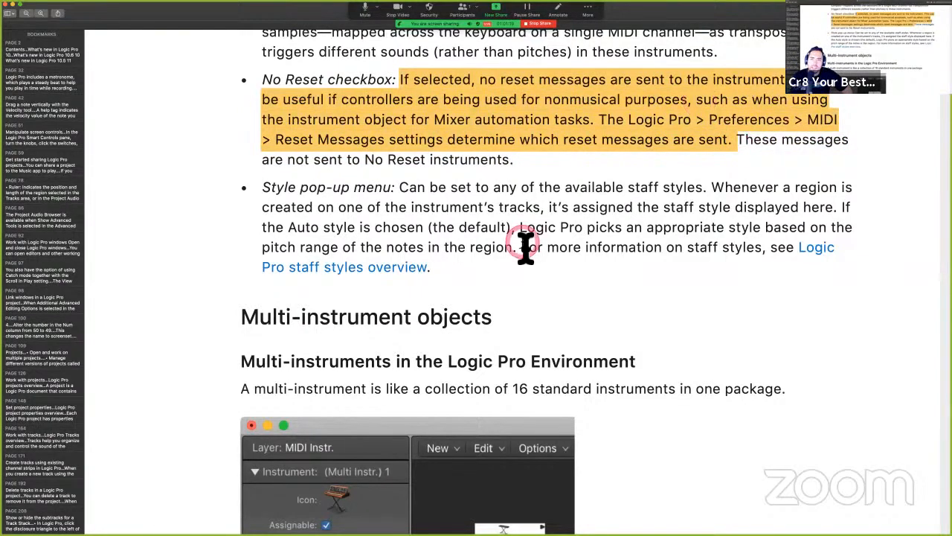
{"action": "left_click", "coordinate": [488, 171]}
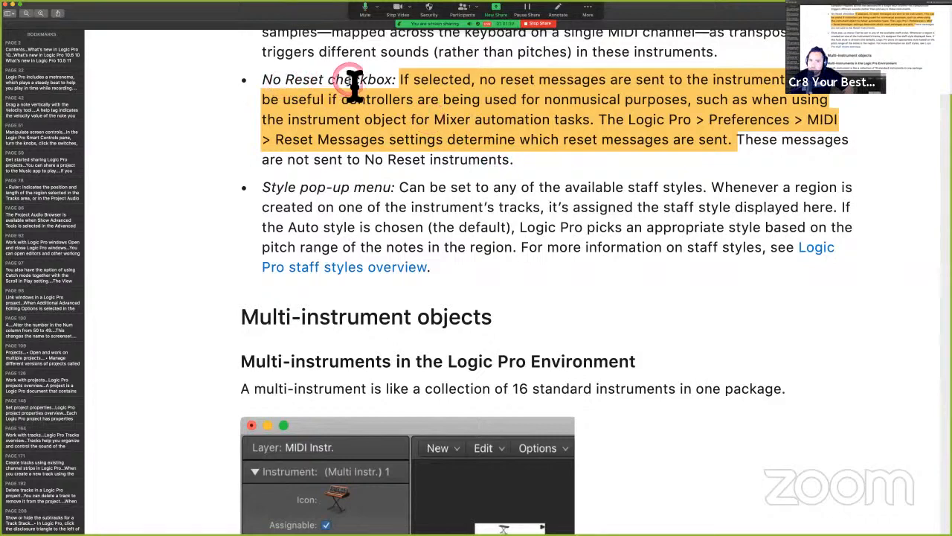
Switch to Logic Pro, show the Environment's Click & Ports layer and collapse the Instrument parameters.
{"action": "key", "text": "ctrl+Right"}
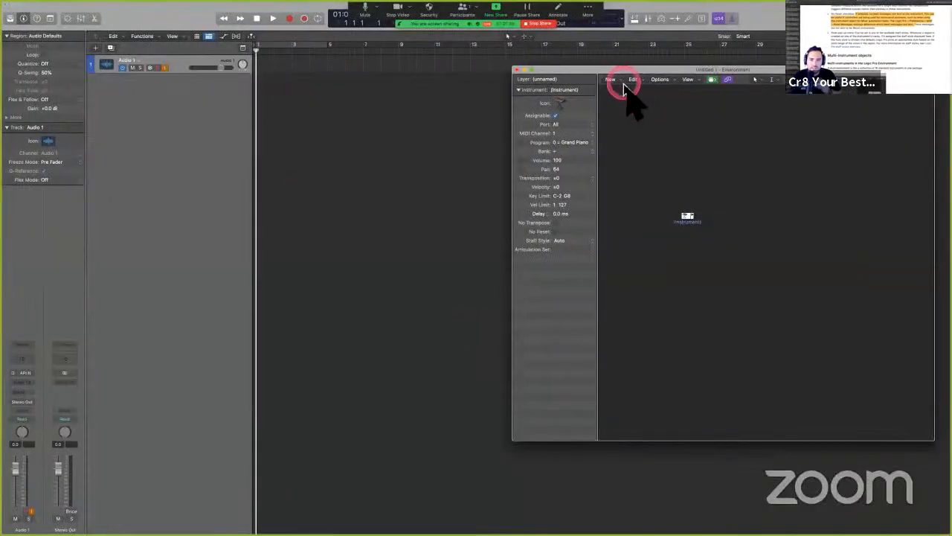
{"action": "left_click", "coordinate": [552, 81]}
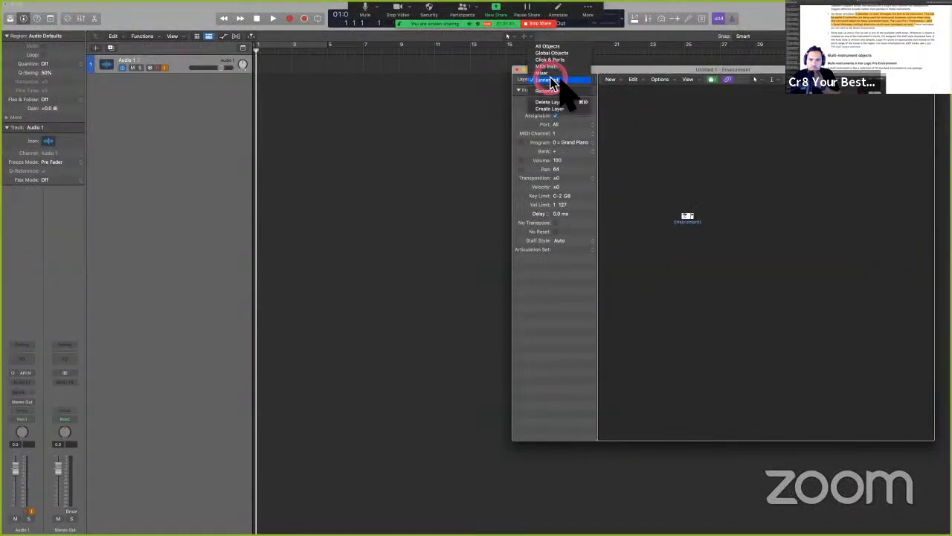
{"action": "left_click", "coordinate": [562, 61]}
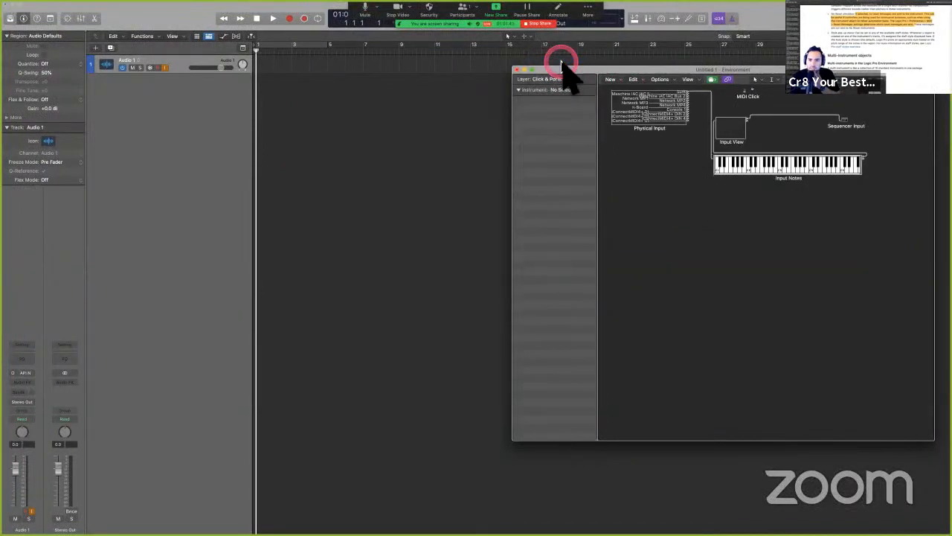
{"action": "left_click", "coordinate": [661, 81]}
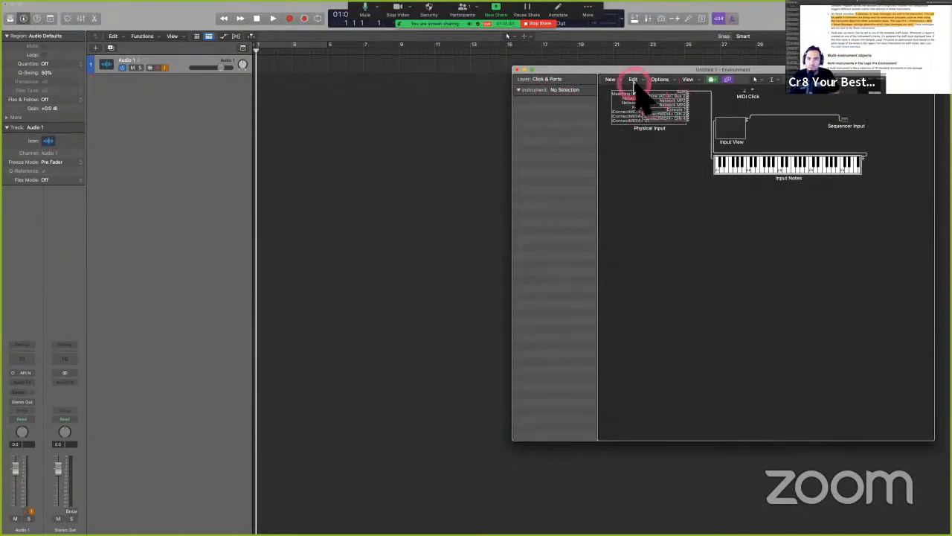
{"action": "left_click", "coordinate": [520, 90]}
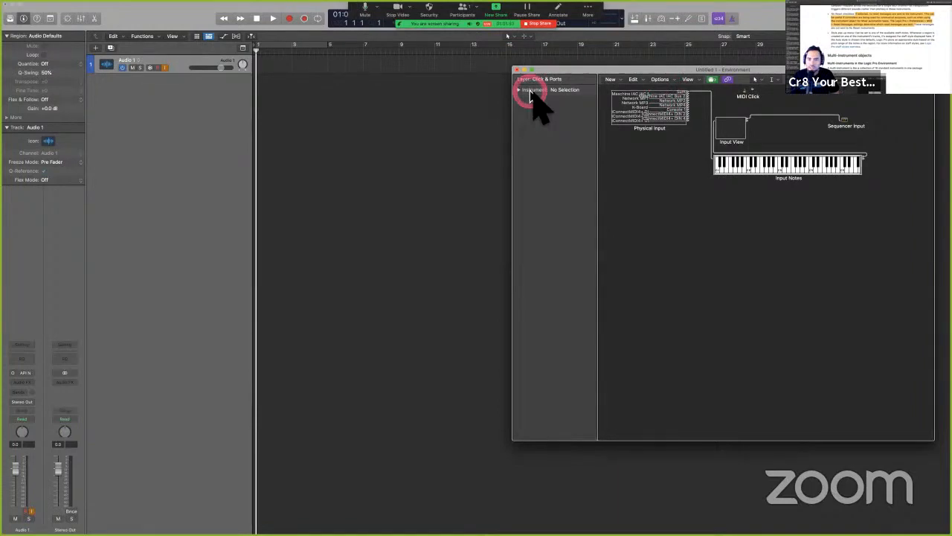
Return to the user guide, read the Style pop-up menu description and select its label.
{"action": "key", "text": "ctrl+Left"}
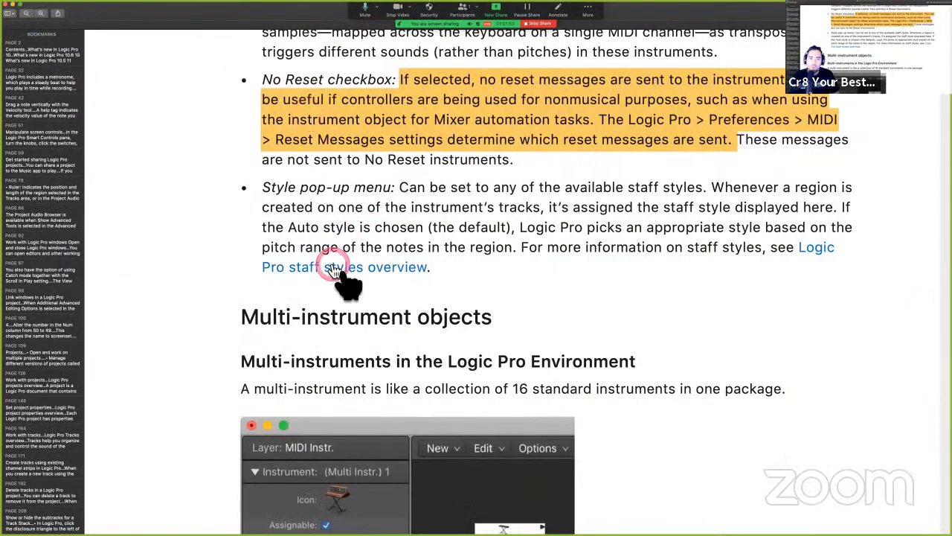
{"action": "scroll", "coordinate": [341, 271], "scroll_direction": "down", "scroll_amount": 5}
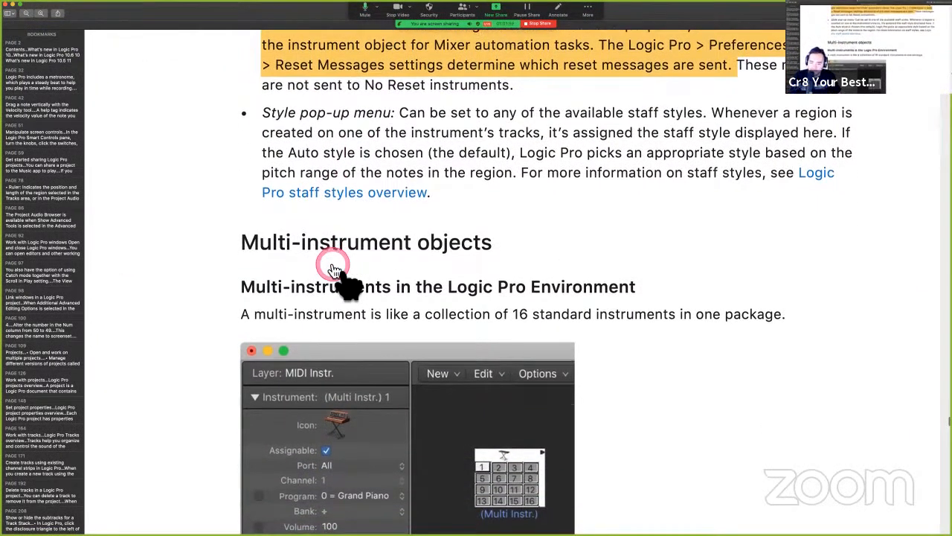
{"action": "scroll", "coordinate": [420, 88], "scroll_direction": "down", "scroll_amount": 1}
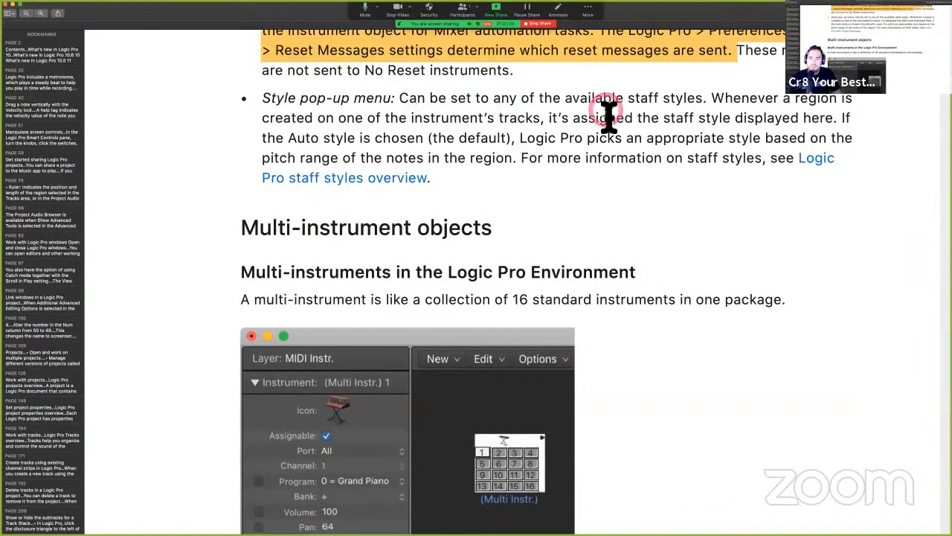
{"action": "left_click_drag", "start_coordinate": [264, 101], "coordinate": [393, 102]}
{"action": "scroll", "coordinate": [390, 104], "scroll_direction": "down", "scroll_amount": 4}
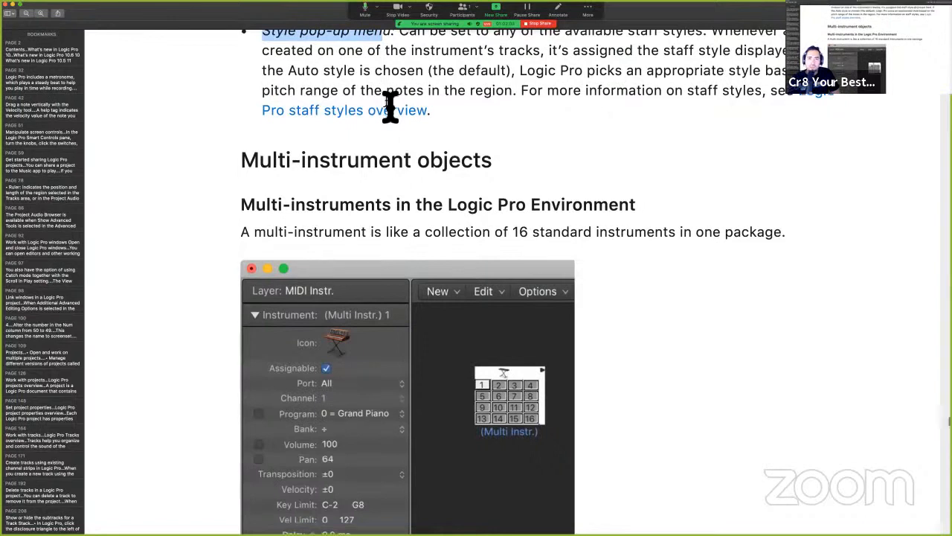
Examine the multi-instrument parameter figure and select the "Multi-instrument objects" heading.
{"action": "scroll", "coordinate": [390, 104], "scroll_direction": "down", "scroll_amount": 2}
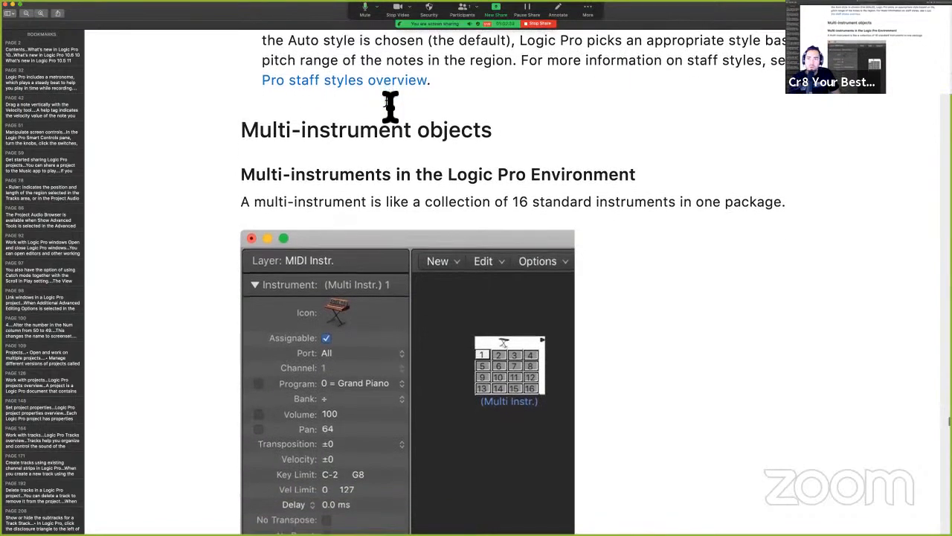
{"action": "scroll", "coordinate": [390, 105], "scroll_direction": "down", "scroll_amount": 1}
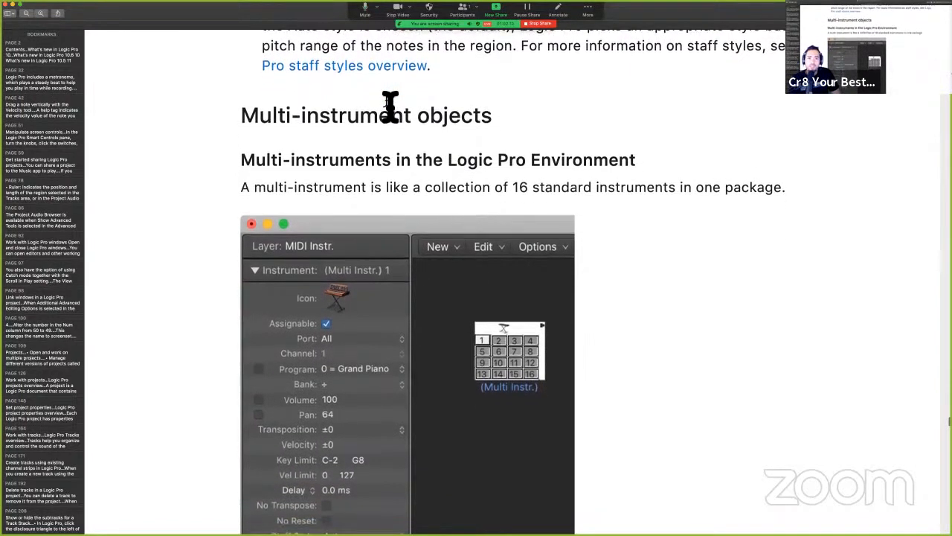
{"action": "scroll", "coordinate": [390, 104], "scroll_direction": "down", "scroll_amount": 2}
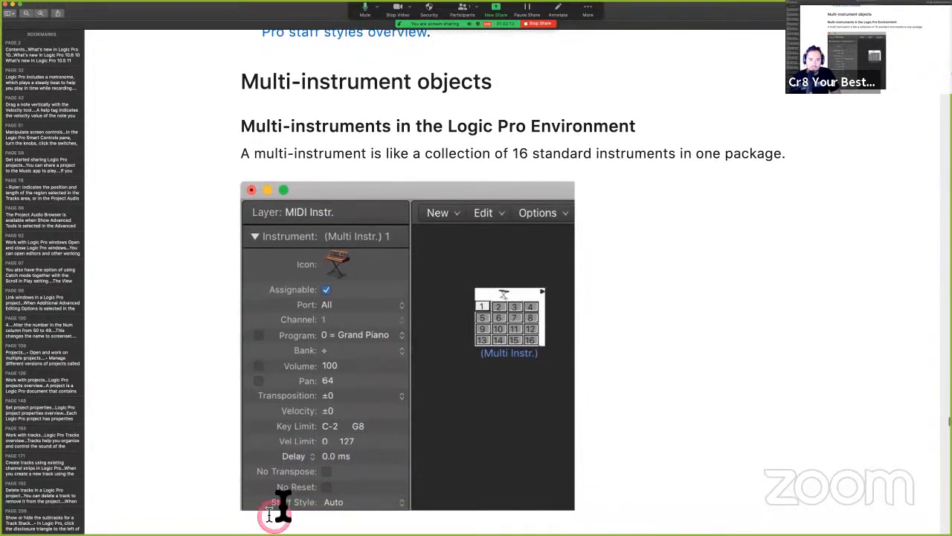
{"action": "scroll", "coordinate": [391, 350], "scroll_direction": "down", "scroll_amount": 1}
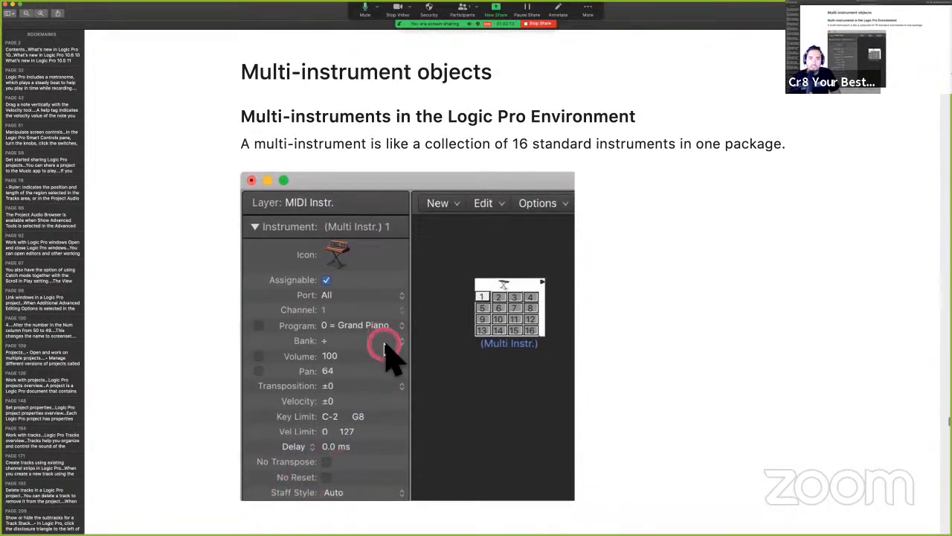
{"action": "scroll", "coordinate": [472, 90], "scroll_direction": "down", "scroll_amount": 1}
{"action": "triple_click", "coordinate": [472, 90]}
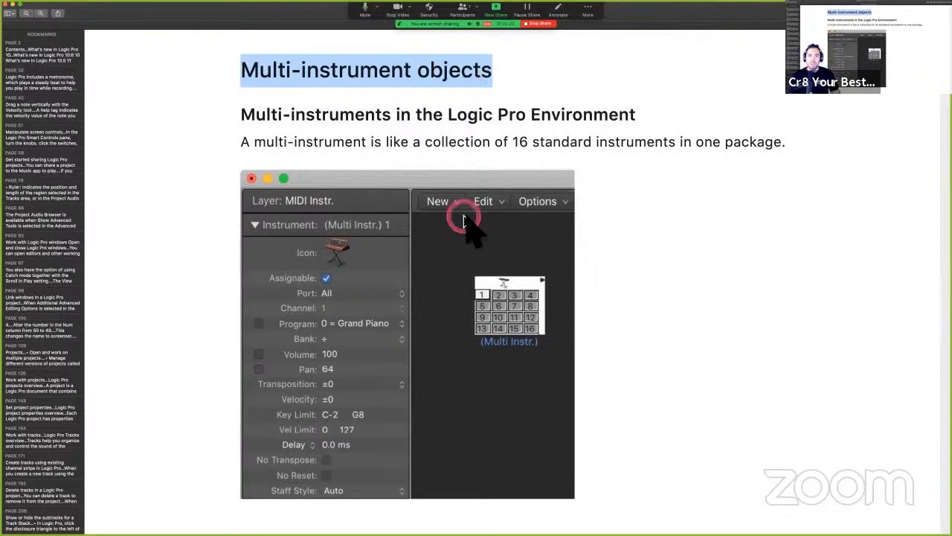
Read the highlighted paragraph on addressing multi-timbral hardware synthesizers or samplers and save the user guide.
{"action": "scroll", "coordinate": [463, 221], "scroll_direction": "down", "scroll_amount": 5}
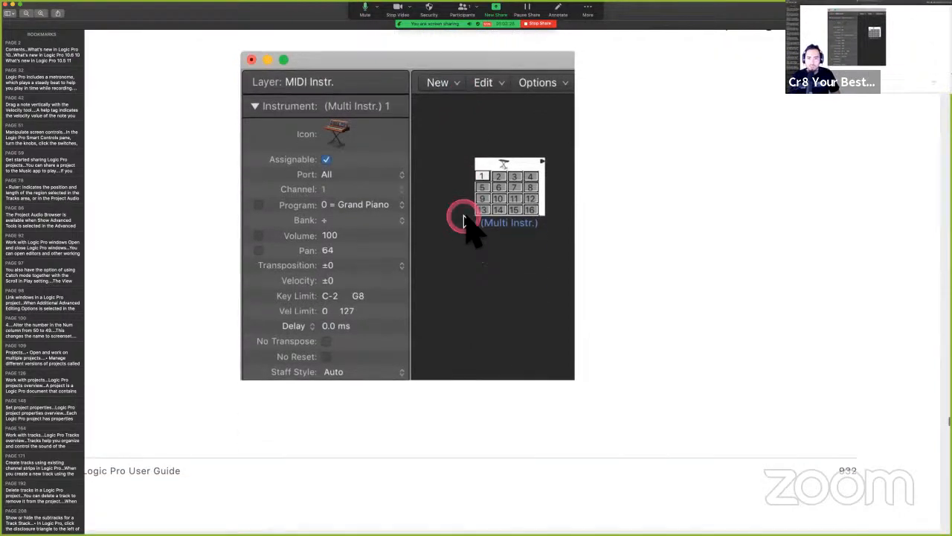
{"action": "scroll", "coordinate": [463, 220], "scroll_direction": "down", "scroll_amount": 10}
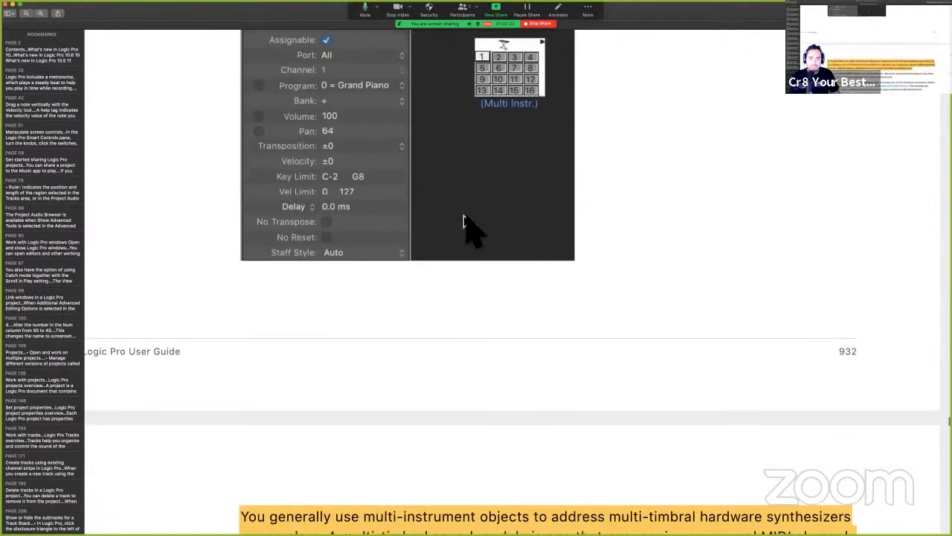
{"action": "scroll", "coordinate": [465, 227], "scroll_direction": "down", "scroll_amount": 8}
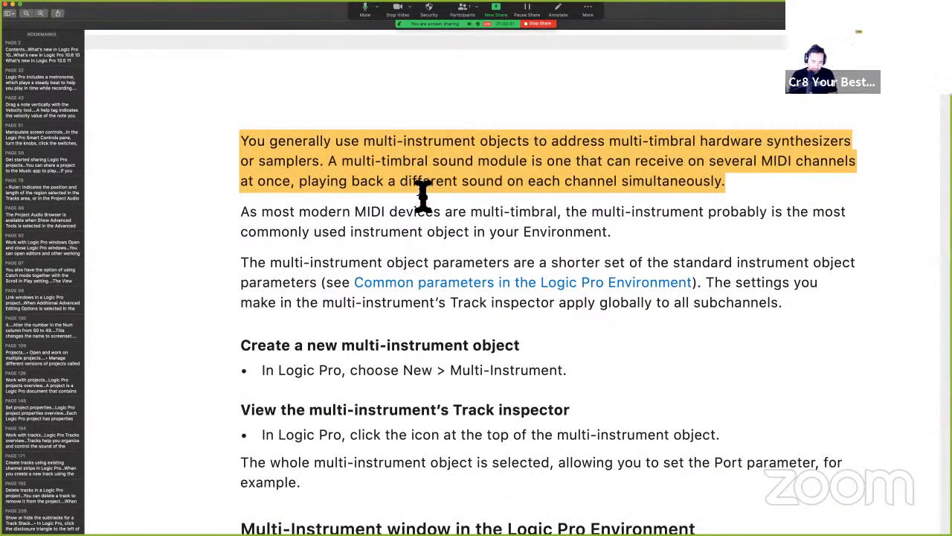
{"action": "key", "text": "super+s"}
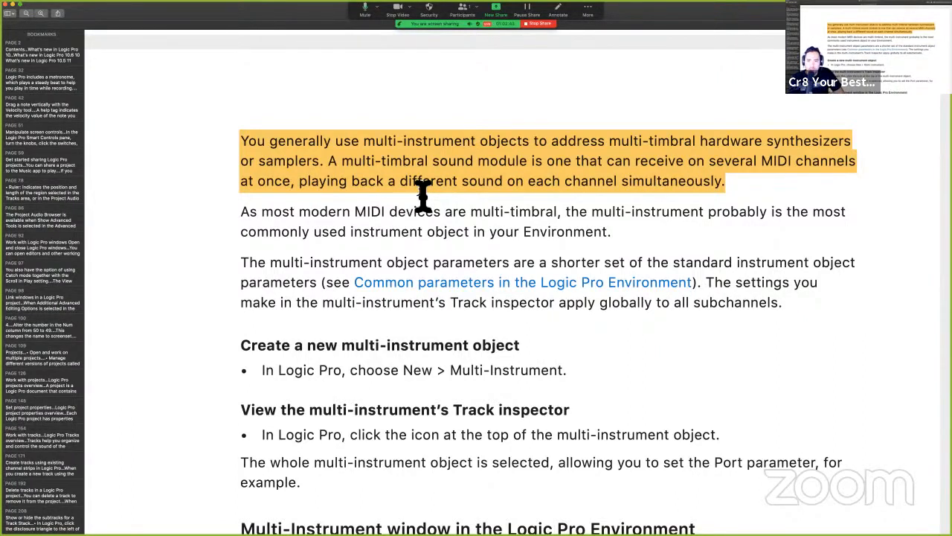
Highlight "the multi-instrument probably is the most commonly used instrument object in your Environment.".
{"action": "scroll", "coordinate": [423, 196], "scroll_direction": "down", "scroll_amount": 2}
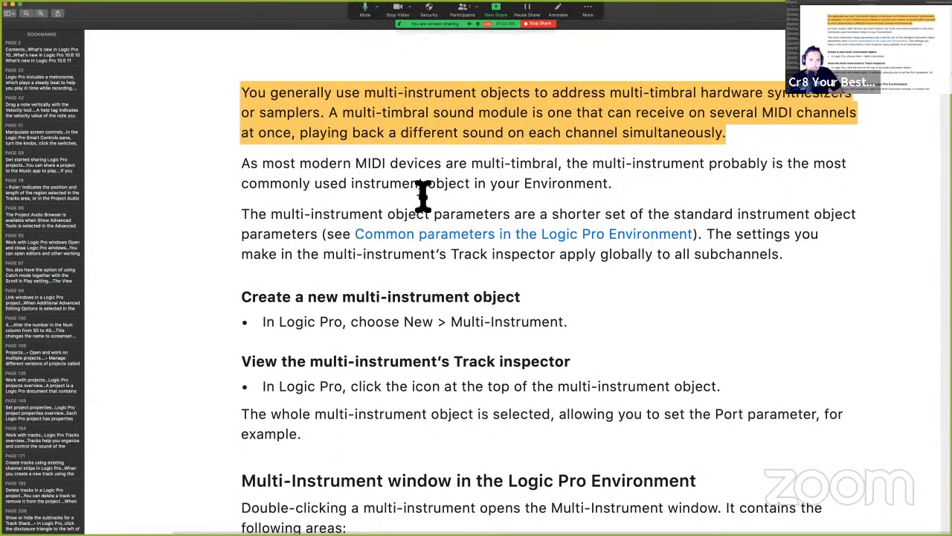
{"action": "scroll", "coordinate": [423, 196], "scroll_direction": "down", "scroll_amount": 1}
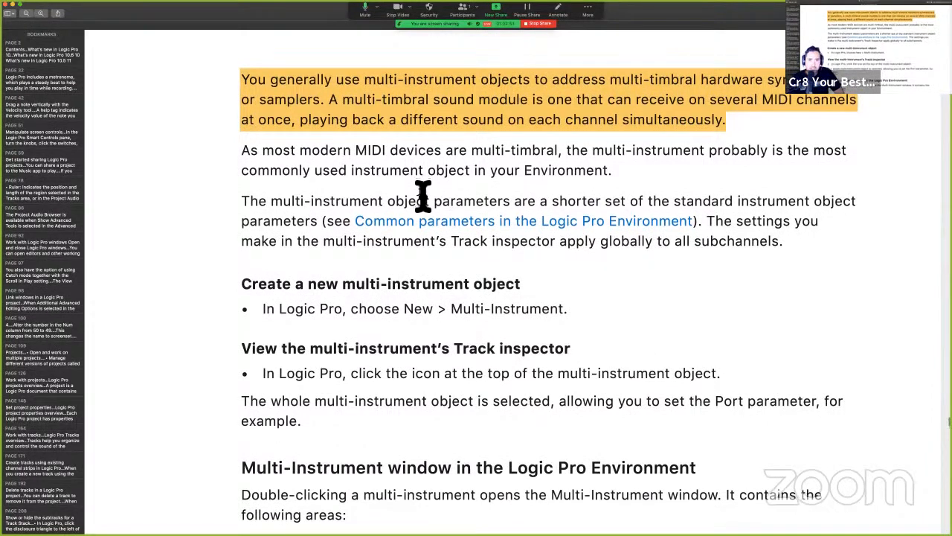
{"action": "scroll", "coordinate": [423, 196], "scroll_direction": "down", "scroll_amount": 2}
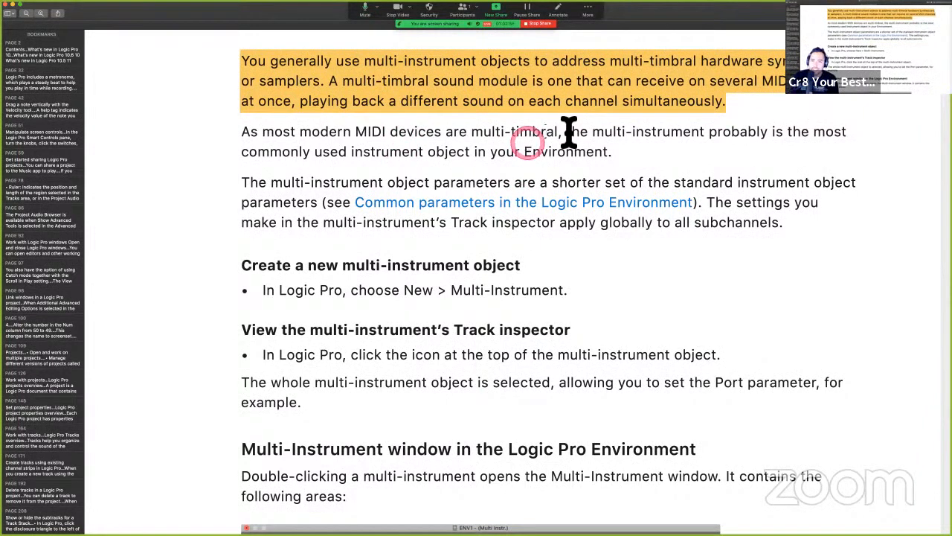
{"action": "left_click_drag", "start_coordinate": [568, 132], "coordinate": [611, 157]}
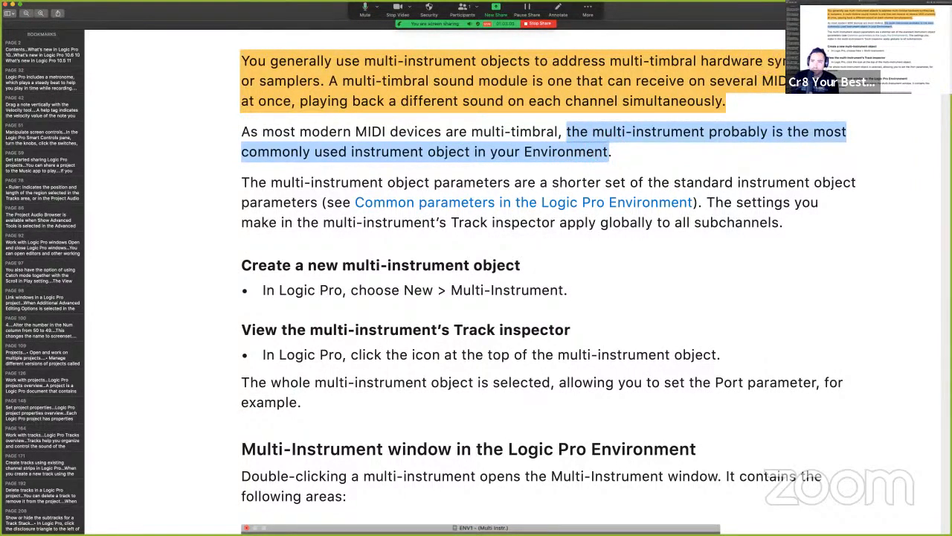
{"action": "key", "text": "ctrl+super+h"}
{"action": "left_click", "coordinate": [355, 201]}
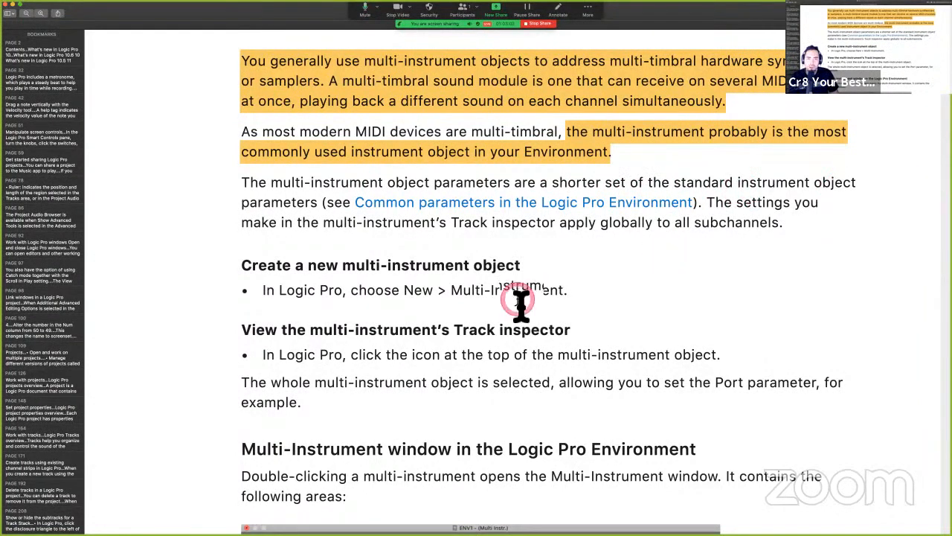
Read the sections on multi-instrument parameters, creating a multi-instrument object and viewing its Track inspector.
{"action": "scroll", "coordinate": [521, 304], "scroll_direction": "down", "scroll_amount": 1}
{"action": "scroll", "coordinate": [415, 202], "scroll_direction": "down", "scroll_amount": 3}
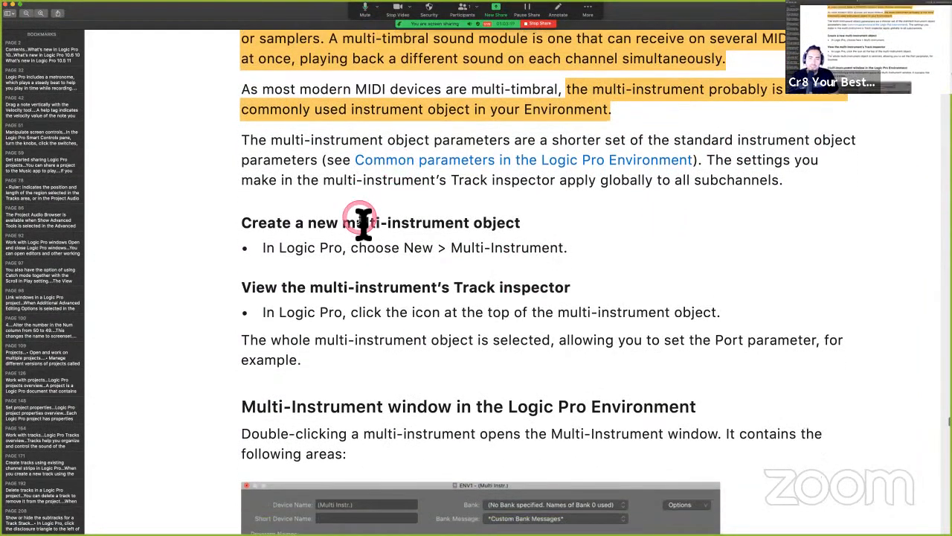
{"action": "scroll", "coordinate": [493, 249], "scroll_direction": "down", "scroll_amount": 2}
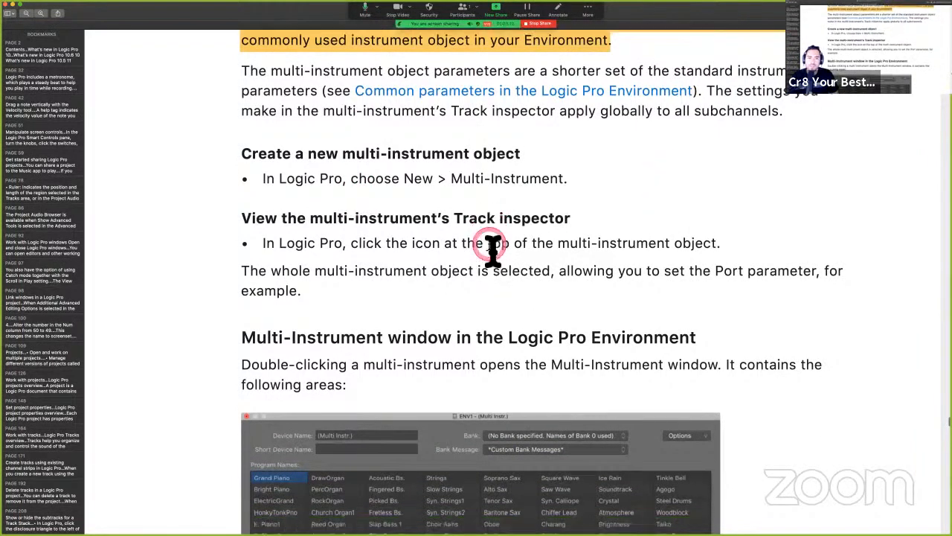
{"action": "scroll", "coordinate": [464, 144], "scroll_direction": "down", "scroll_amount": 1}
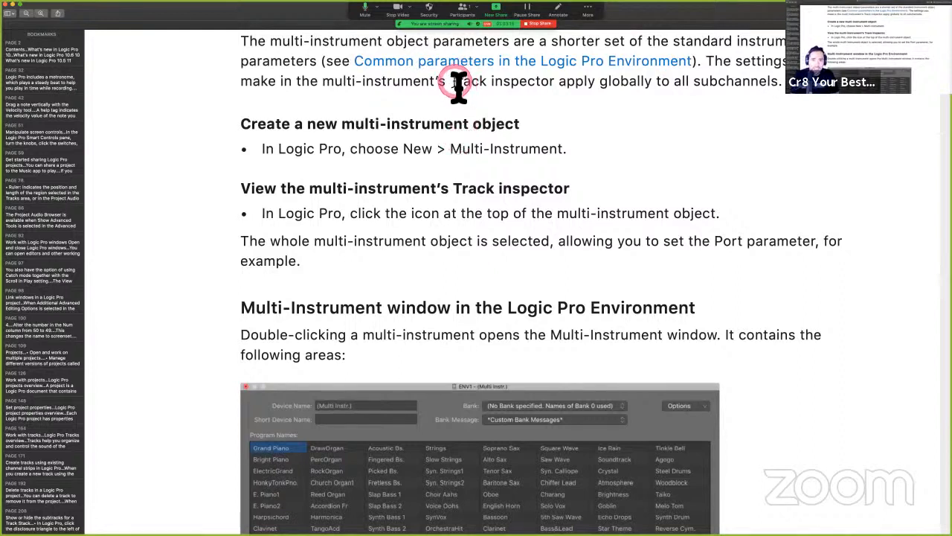
Select "Track inspector" and then "subchannels" in the paragraph on multi-instrument parameters, and read on to the section on creating one.
{"action": "left_click_drag", "start_coordinate": [453, 83], "coordinate": [556, 85]}
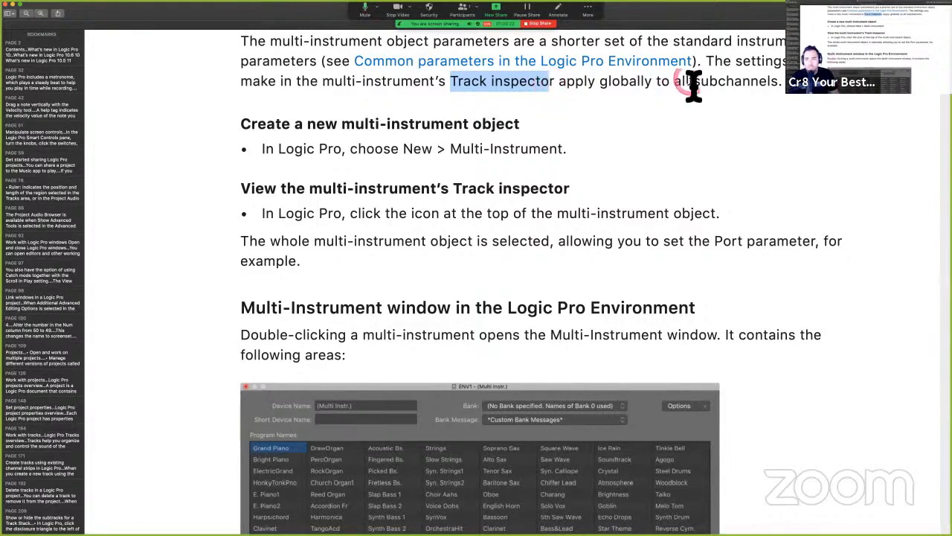
{"action": "left_click_drag", "start_coordinate": [692, 85], "coordinate": [780, 85]}
{"action": "left_click", "coordinate": [585, 249]}
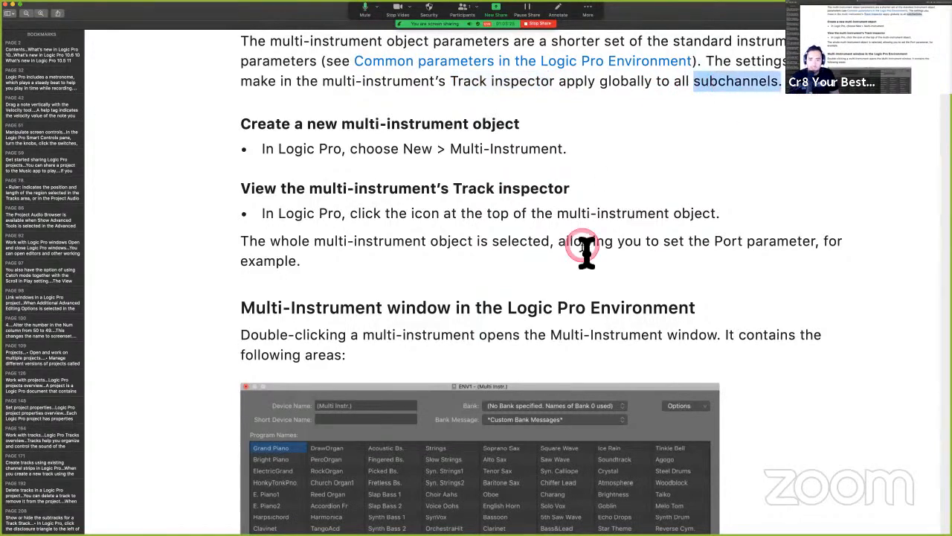
{"action": "scroll", "coordinate": [585, 249], "scroll_direction": "down", "scroll_amount": 2}
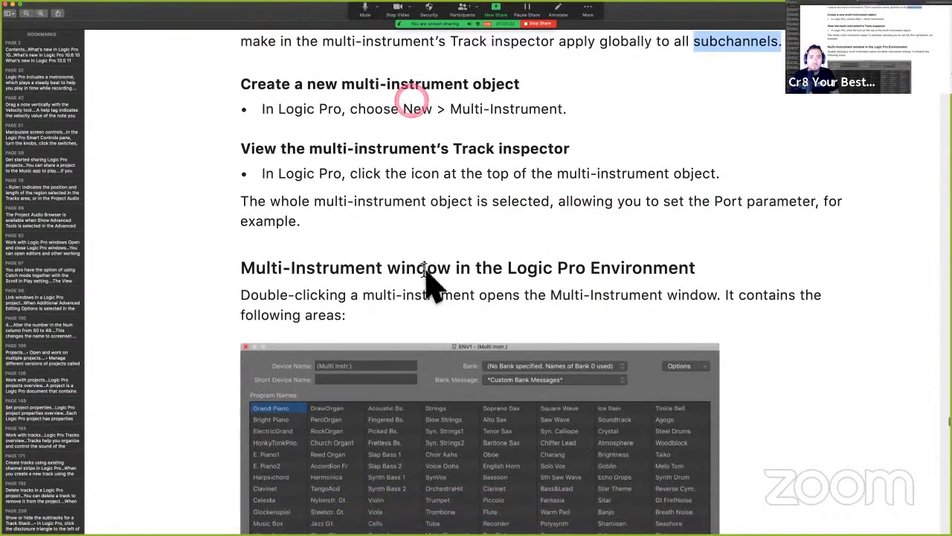
Switch to Logic Pro and create a new Multi-Instrument in the Click & Ports layer, placing it in the empty area below Physical Input.
{"action": "key", "text": "super+Tab"}
{"action": "left_click", "coordinate": [613, 80]}
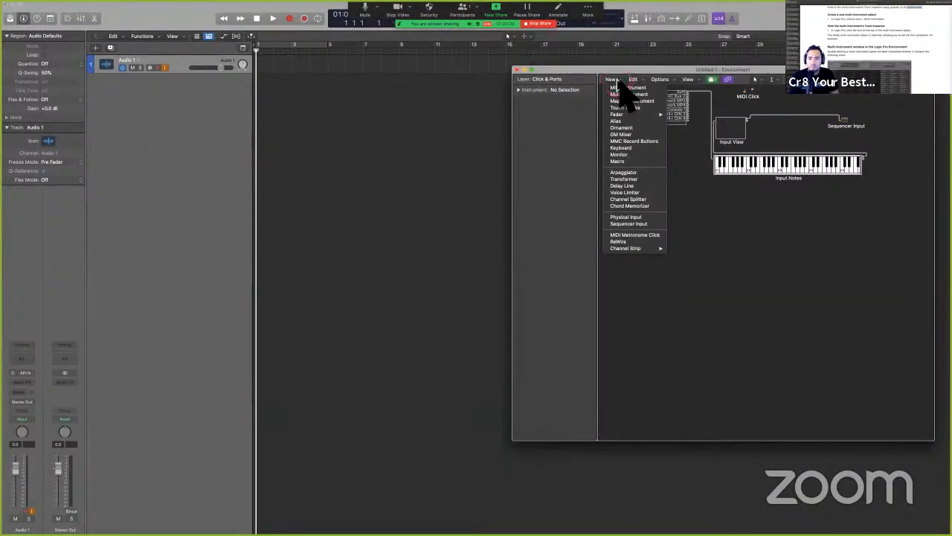
{"action": "left_click", "coordinate": [627, 95]}
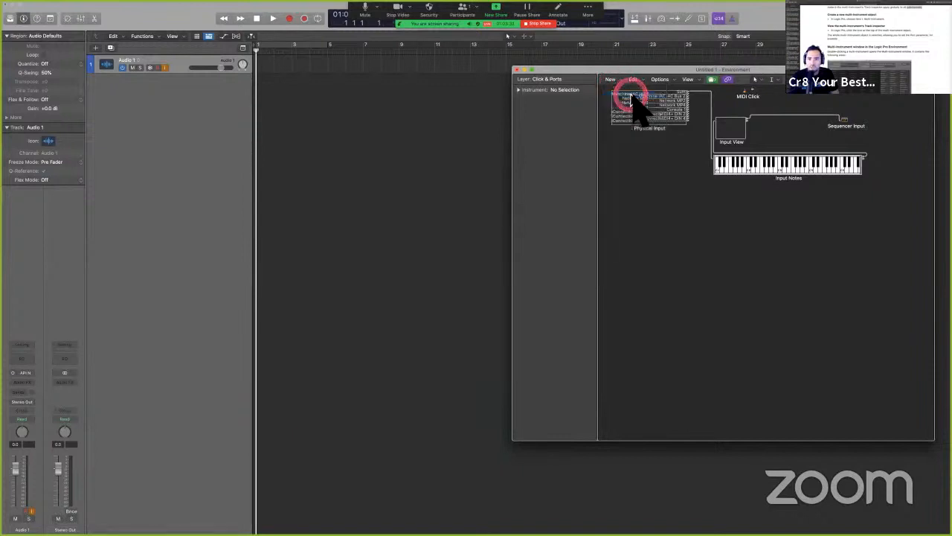
{"action": "left_click_drag", "start_coordinate": [778, 145], "coordinate": [648, 260]}
{"action": "left_click", "coordinate": [668, 317]}
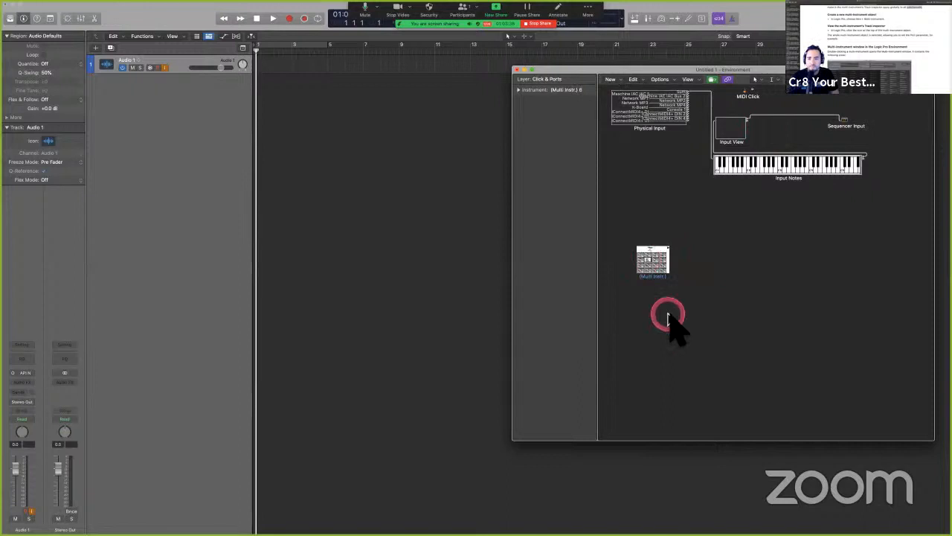
{"action": "left_click", "coordinate": [656, 257]}
{"action": "mouse_move", "coordinate": [655, 259]}
{"action": "left_mouse_down"}
{"action": "mouse_move", "coordinate": [632, 190]}
{"action": "mouse_move", "coordinate": [653, 289]}
{"action": "mouse_move", "coordinate": [650, 251]}
{"action": "left_mouse_up"}
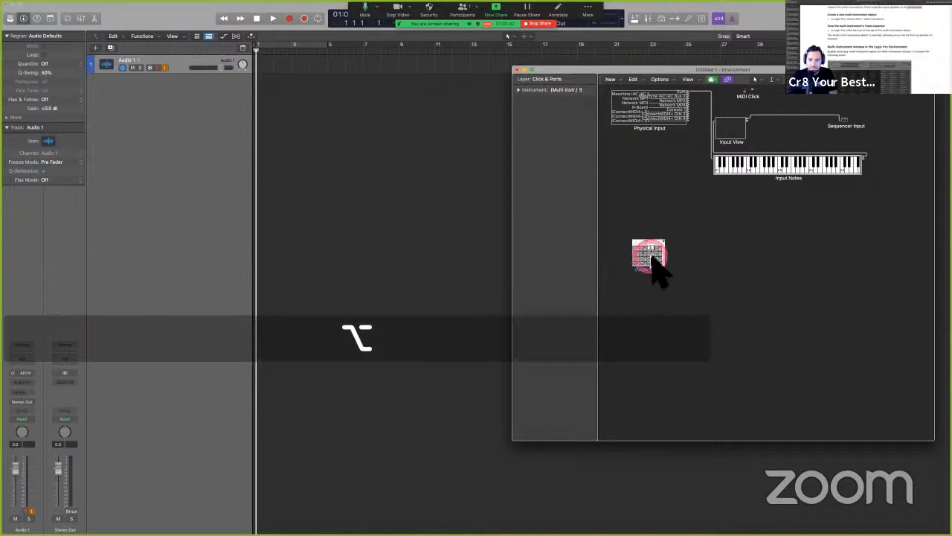
Transfer the multi-instrument object to the Global Objects layer and reposition it higher in that layer.
{"action": "left_click", "coordinate": [562, 79]}
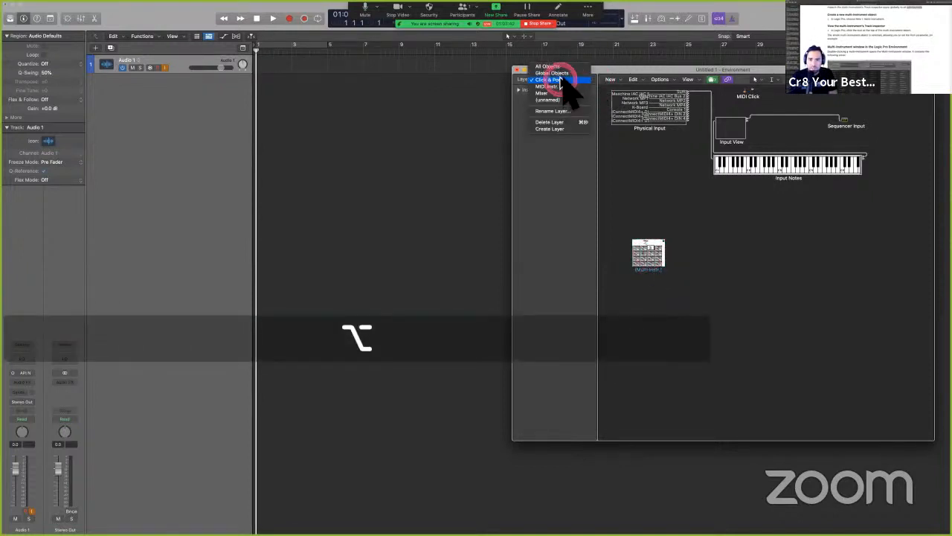
{"action": "left_click", "coordinate": [558, 73]}
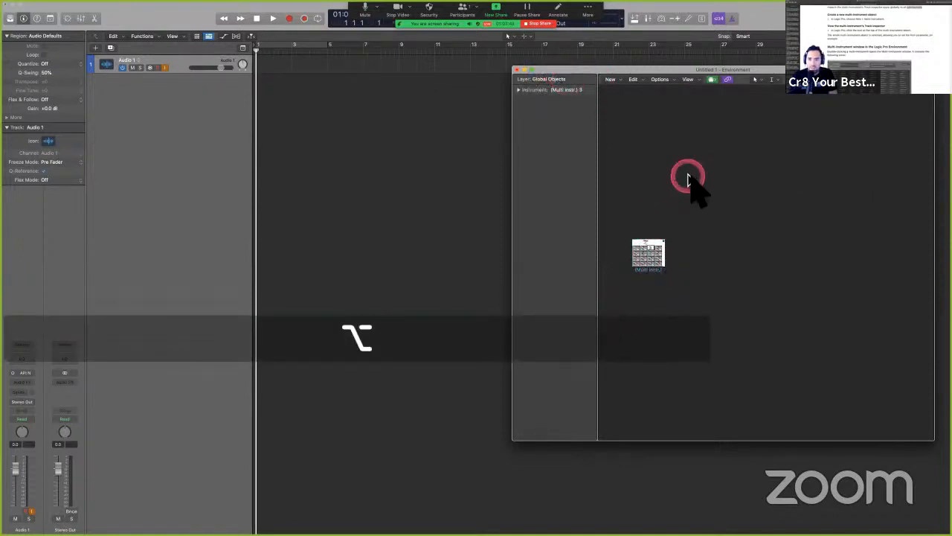
{"action": "left_click_drag", "start_coordinate": [653, 255], "coordinate": [697, 184]}
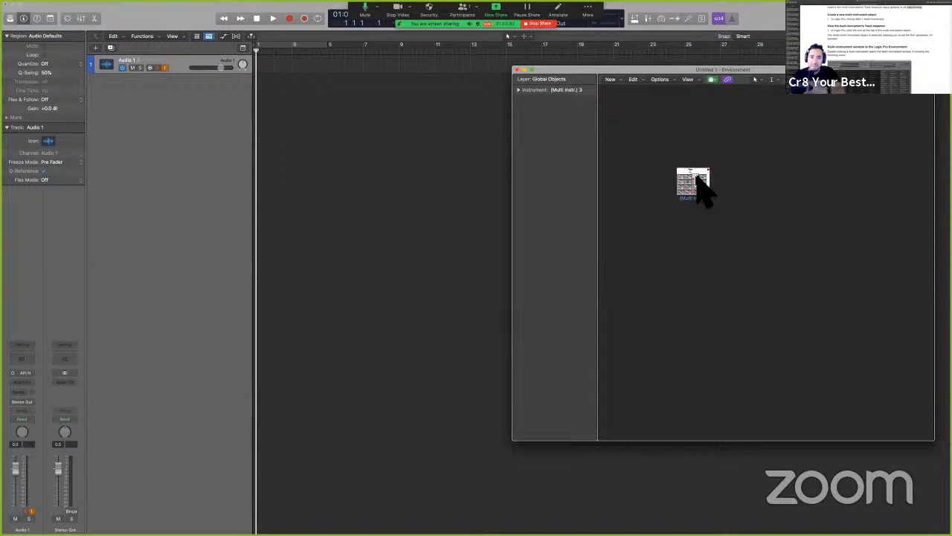
Check the multi-instrument object in the All Objects and Click & Ports layers, and return to the Global Objects layer.
{"action": "left_click_drag", "start_coordinate": [661, 69], "coordinate": [570, 67]}
{"action": "left_click", "coordinate": [613, 227]}
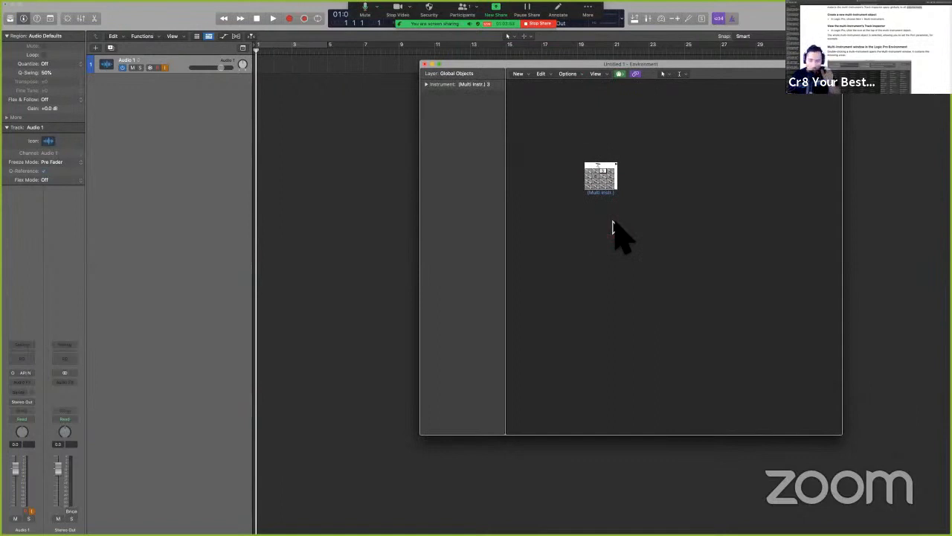
{"action": "left_click", "coordinate": [612, 222]}
{"action": "left_click", "coordinate": [592, 157]}
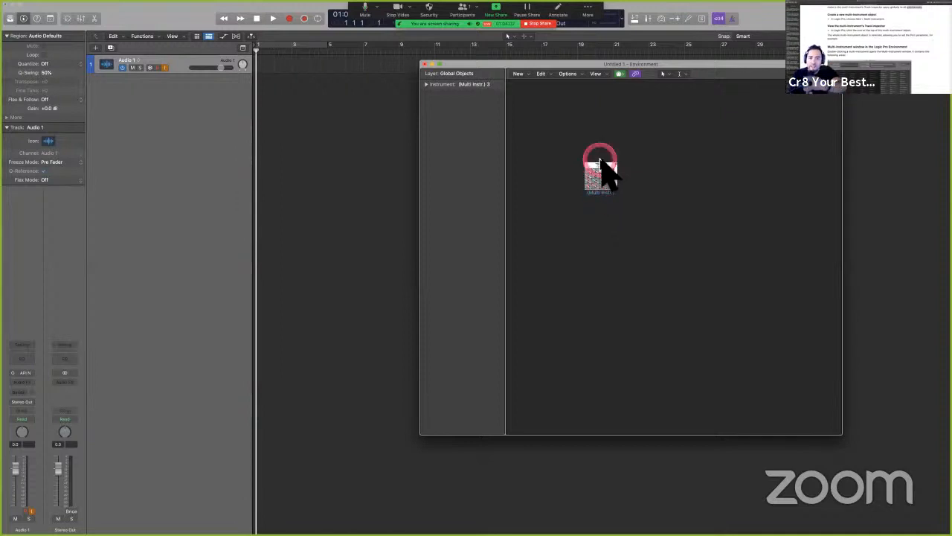
{"action": "left_click", "coordinate": [474, 74]}
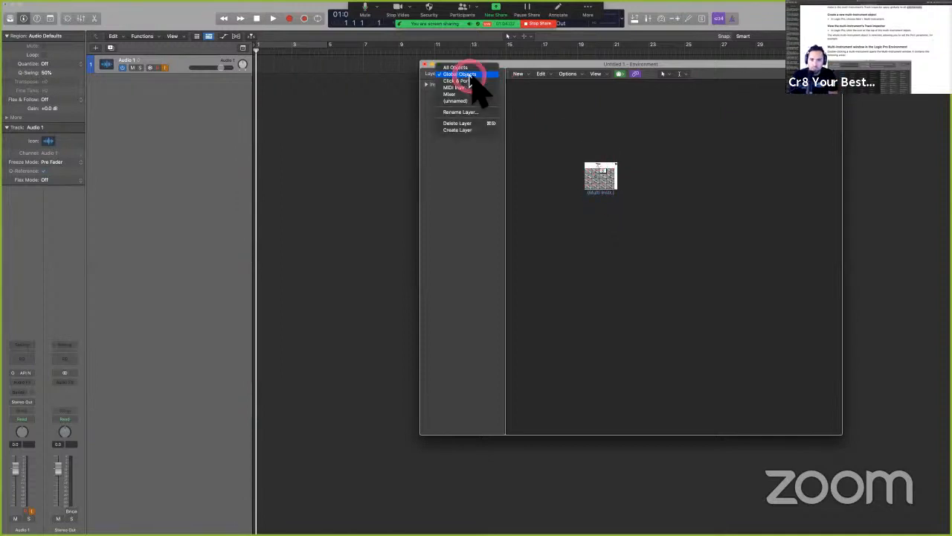
{"action": "left_click", "coordinate": [469, 68]}
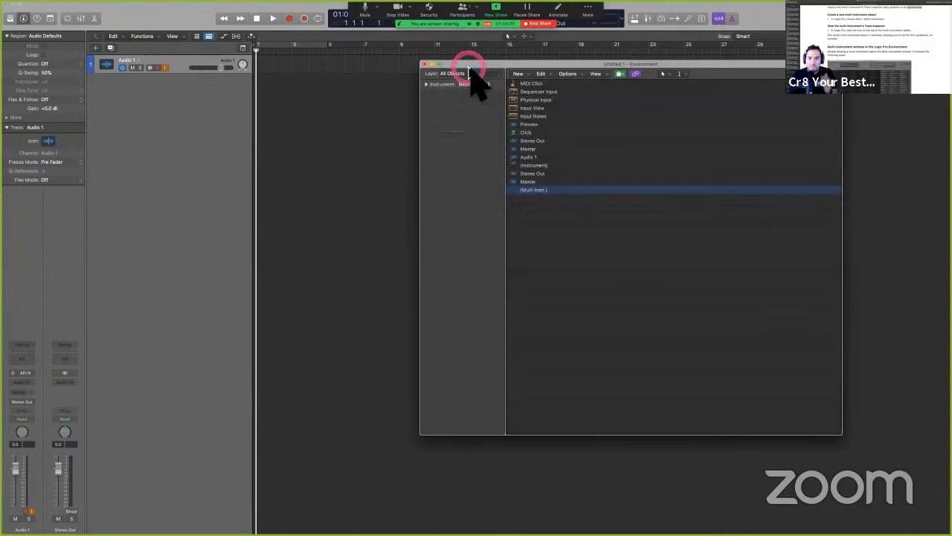
{"action": "left_click", "coordinate": [468, 73]}
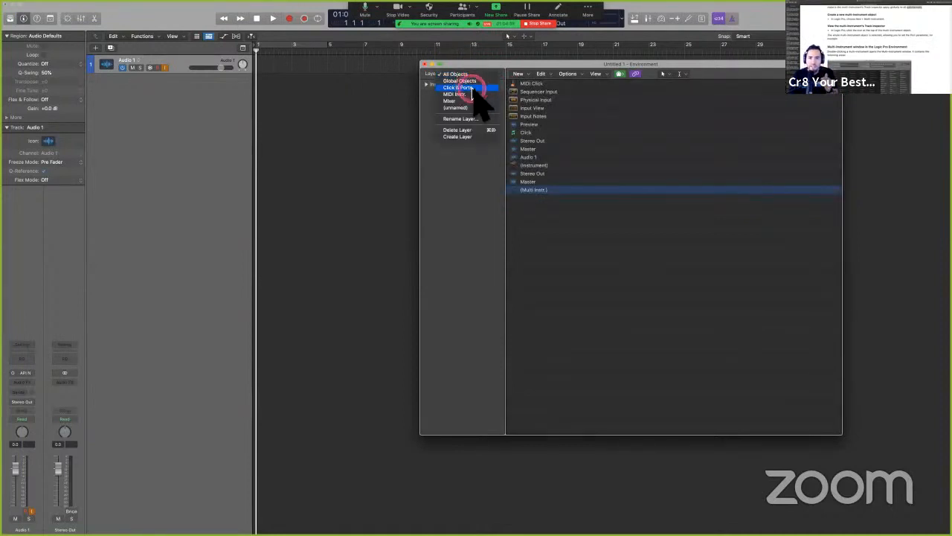
{"action": "left_click", "coordinate": [471, 89]}
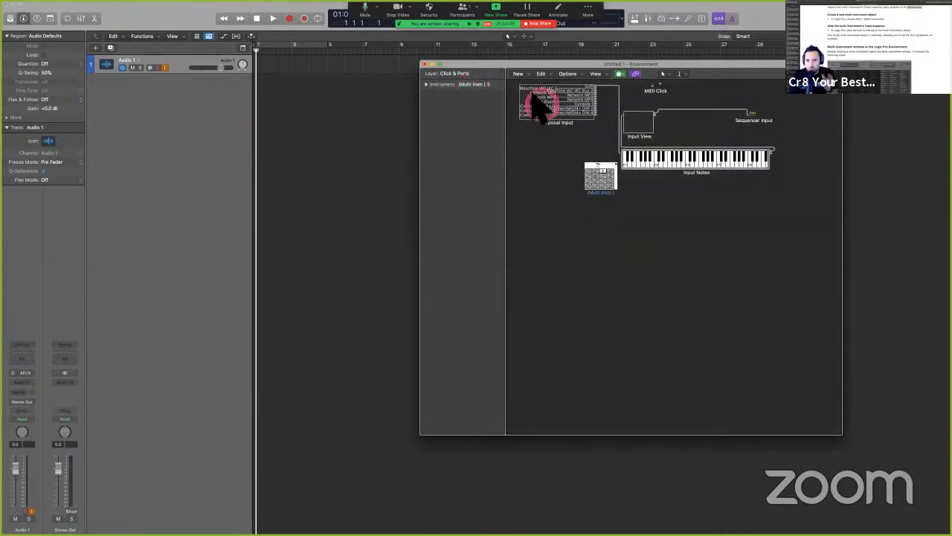
{"action": "left_click", "coordinate": [474, 76]}
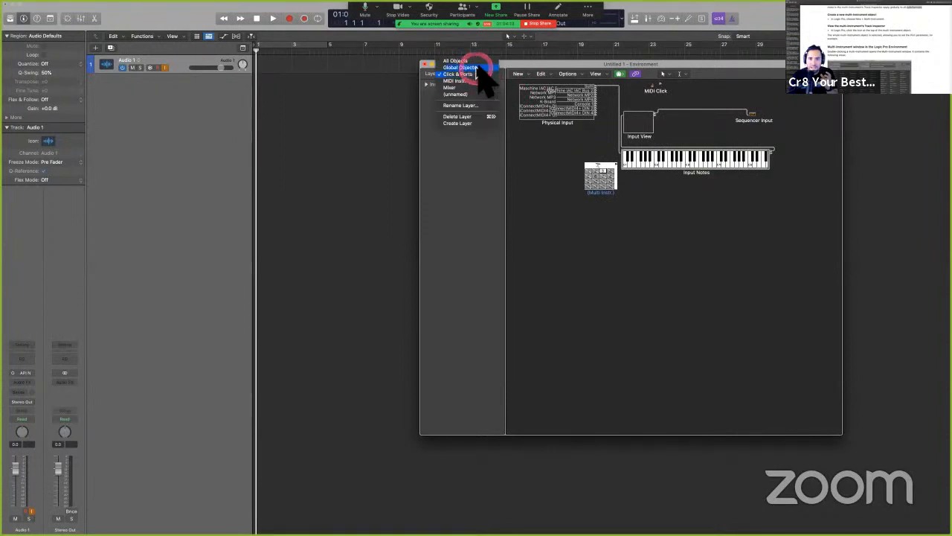
{"action": "left_click", "coordinate": [478, 68]}
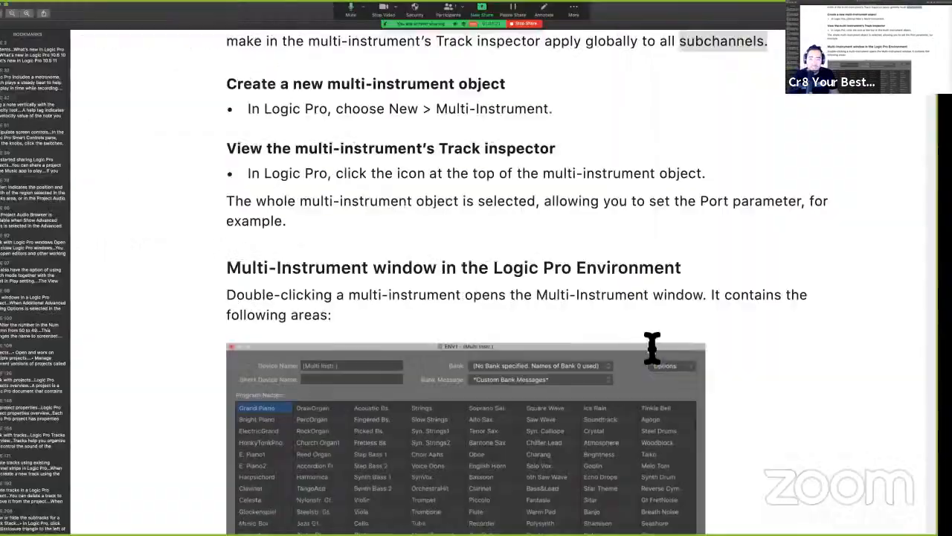
Read the guide's opening text on the Multi-Instrument window and open the multi-instrument object in the Global Objects layer.
{"action": "scroll", "coordinate": [653, 348], "scroll_direction": "down", "scroll_amount": 3}
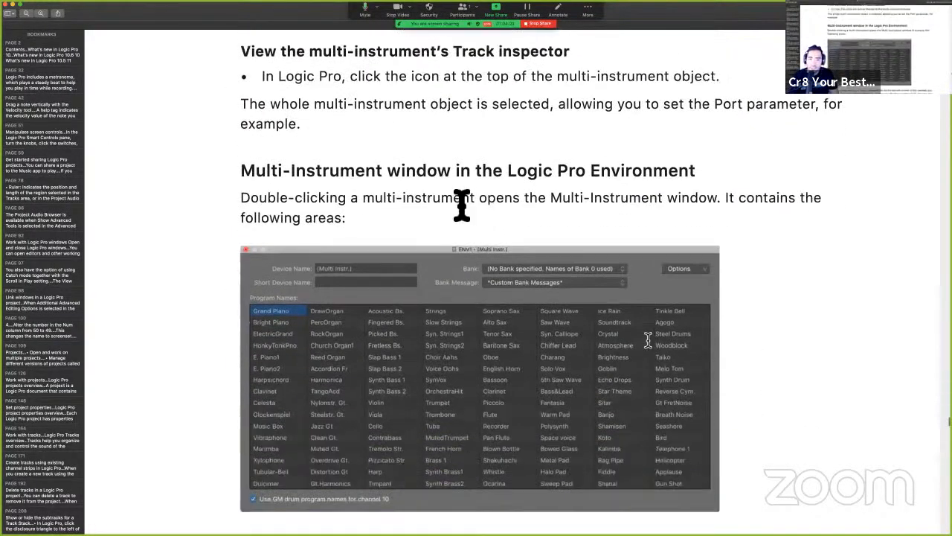
{"action": "left_click", "coordinate": [458, 199]}
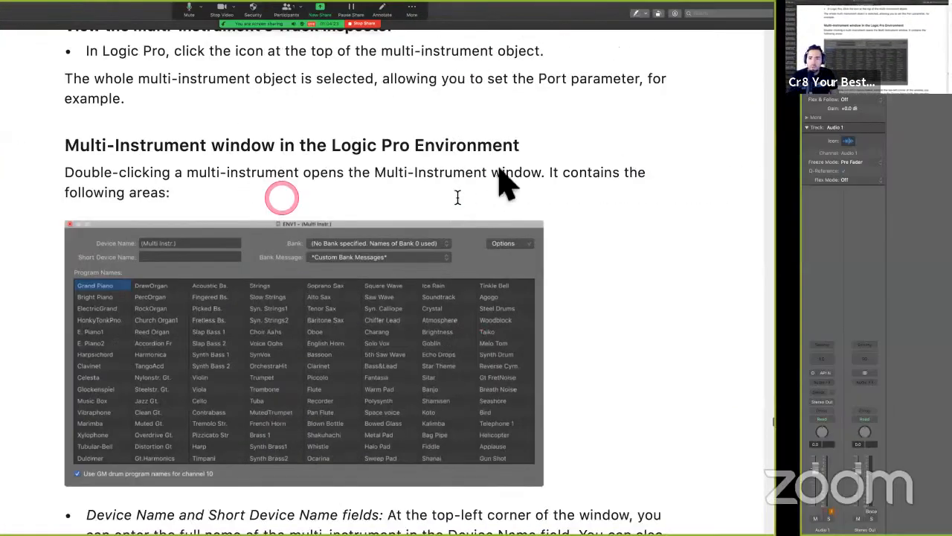
{"action": "left_click", "coordinate": [611, 176]}
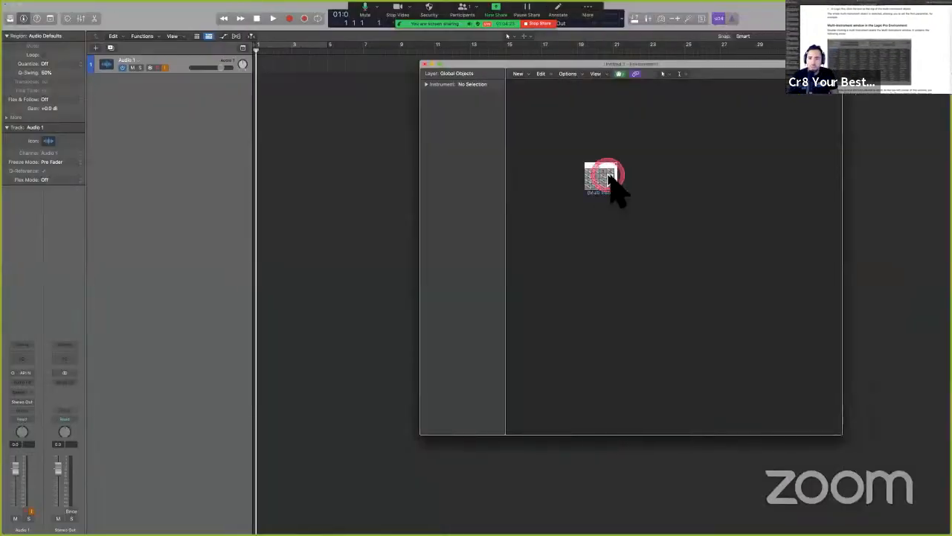
{"action": "left_click", "coordinate": [611, 177]}
{"action": "left_click_drag", "start_coordinate": [316, 113], "coordinate": [421, 129]}
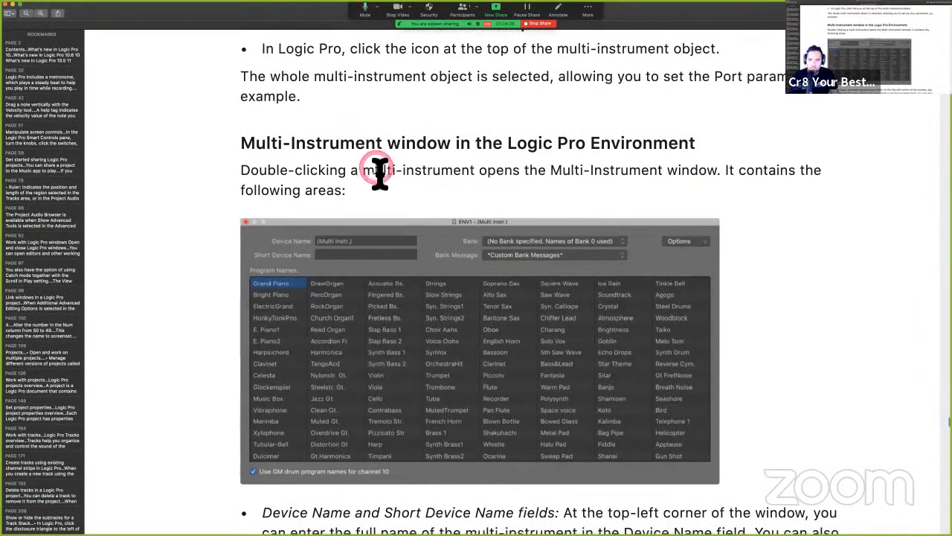
Examine the Multi-Instrument window figure in the user guide and read the description of the Device Name and Short Device Name fields.
{"action": "scroll", "coordinate": [379, 173], "scroll_direction": "down", "scroll_amount": 3}
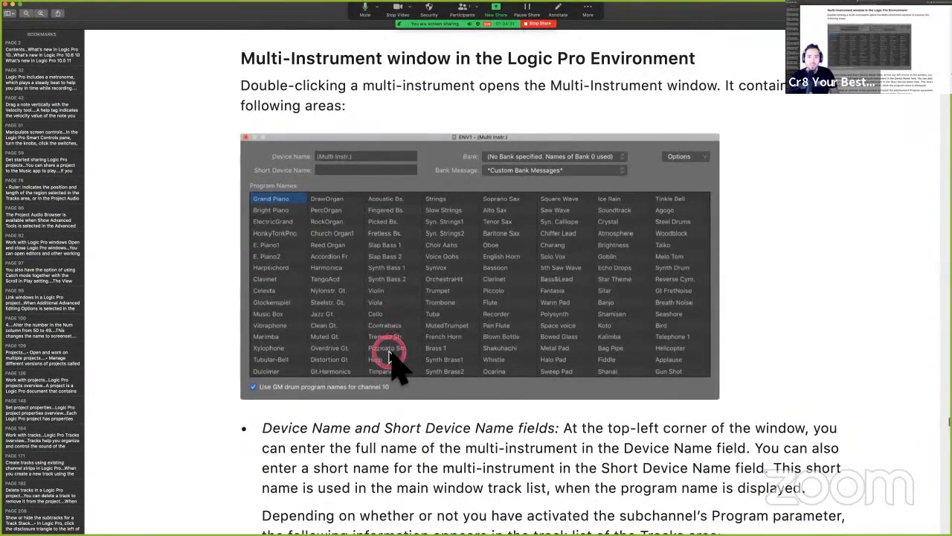
{"action": "scroll", "coordinate": [394, 361], "scroll_direction": "up", "scroll_amount": 1}
{"action": "scroll", "coordinate": [395, 361], "scroll_direction": "down", "scroll_amount": 3}
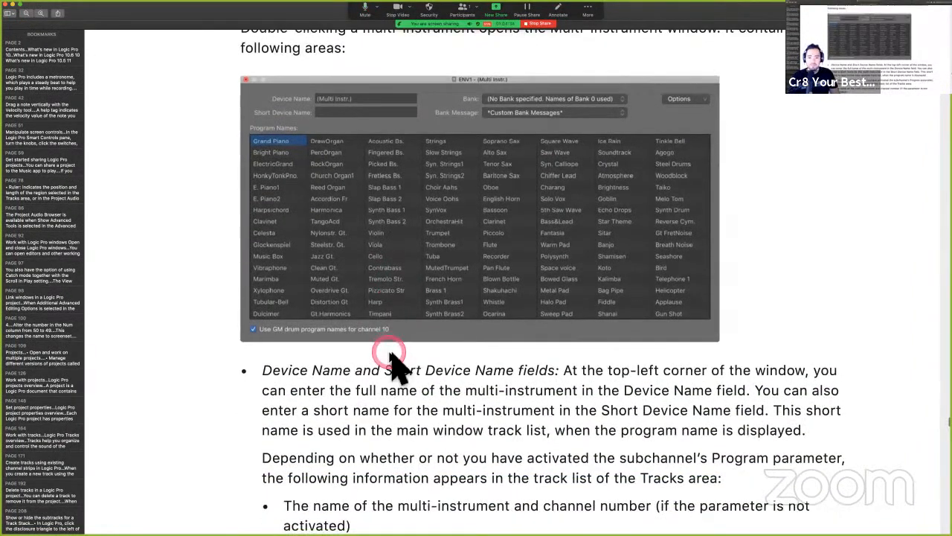
{"action": "scroll", "coordinate": [394, 364], "scroll_direction": "down", "scroll_amount": 1}
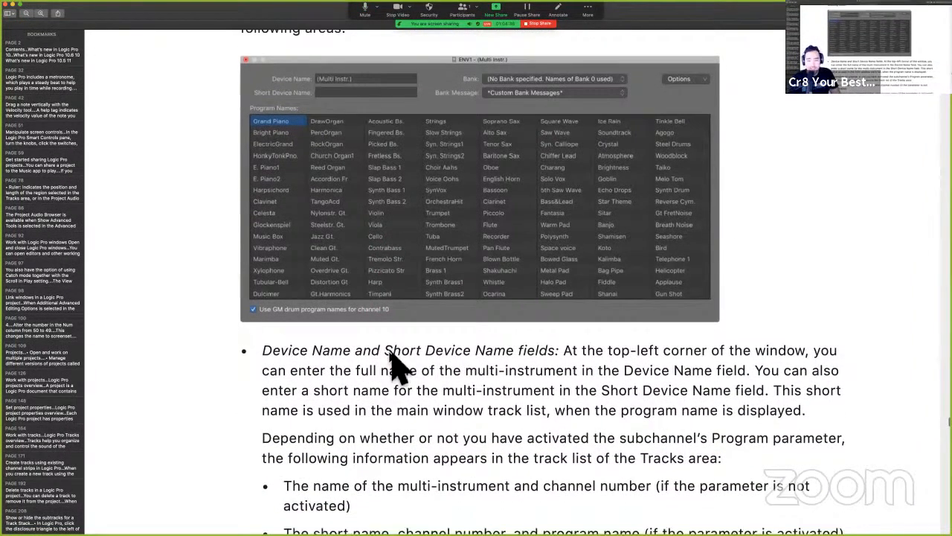
{"action": "scroll", "coordinate": [394, 365], "scroll_direction": "down", "scroll_amount": 1}
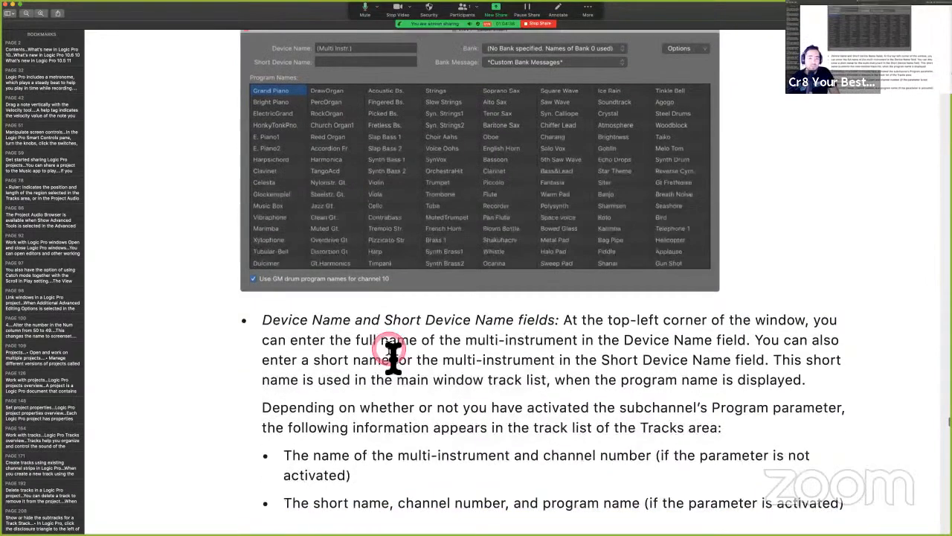
{"action": "scroll", "coordinate": [387, 359], "scroll_direction": "down", "scroll_amount": 3}
{"action": "scroll", "coordinate": [325, 176], "scroll_direction": "up", "scroll_amount": 2}
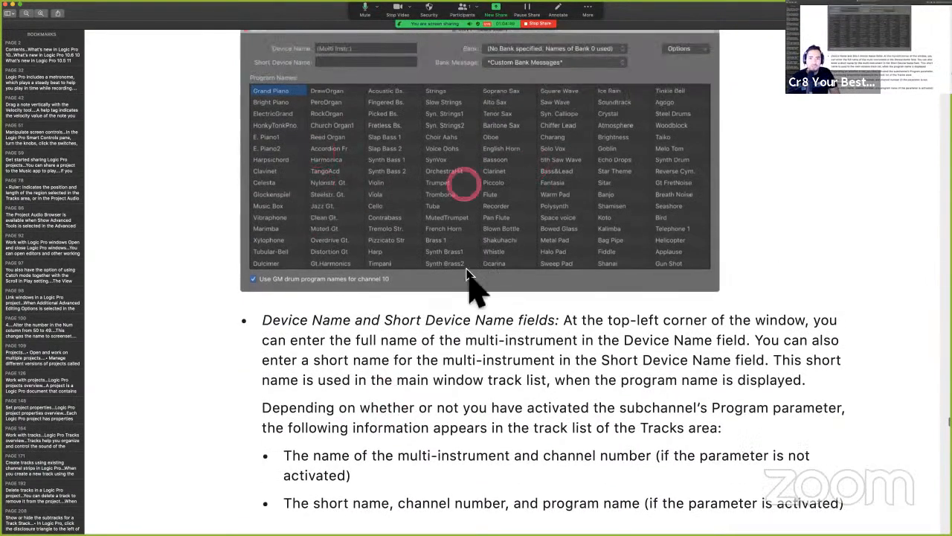
{"action": "scroll", "coordinate": [473, 282], "scroll_direction": "down", "scroll_amount": 1}
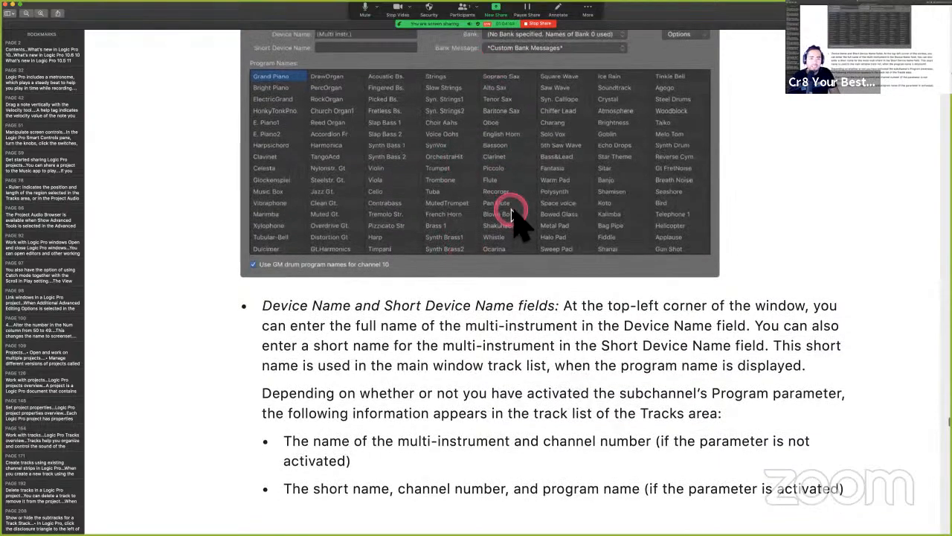
Read the Program Names area, Bank and Bank Message descriptions, continuing to "Subchannels in the Environment in Logic Pro".
{"action": "scroll", "coordinate": [512, 214], "scroll_direction": "down", "scroll_amount": 3}
{"action": "scroll", "coordinate": [512, 215], "scroll_direction": "down", "scroll_amount": 15}
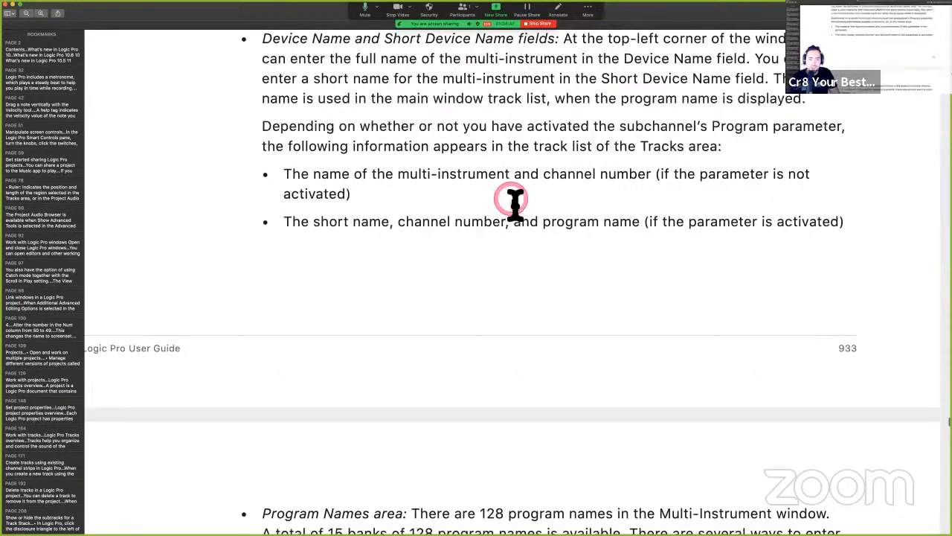
{"action": "scroll", "coordinate": [512, 201], "scroll_direction": "down", "scroll_amount": 6}
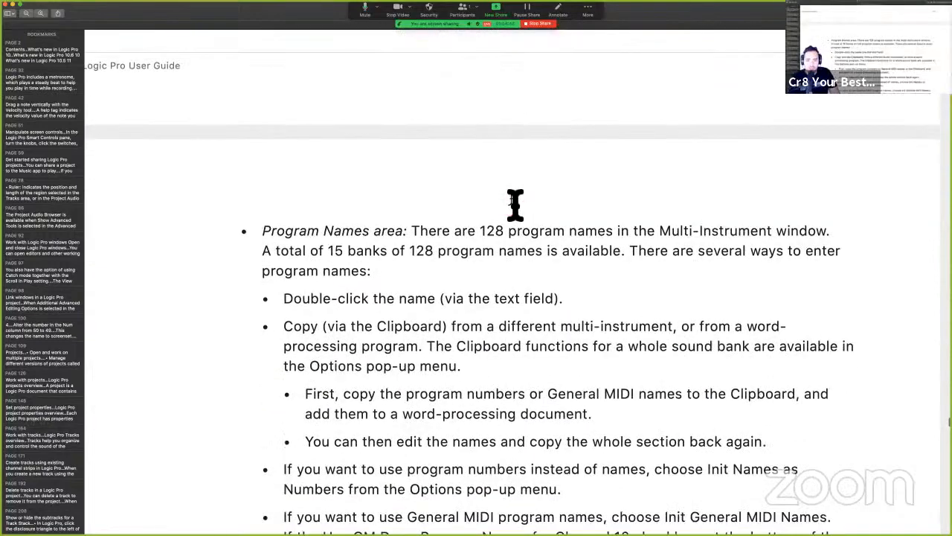
{"action": "scroll", "coordinate": [516, 205], "scroll_direction": "down", "scroll_amount": 7}
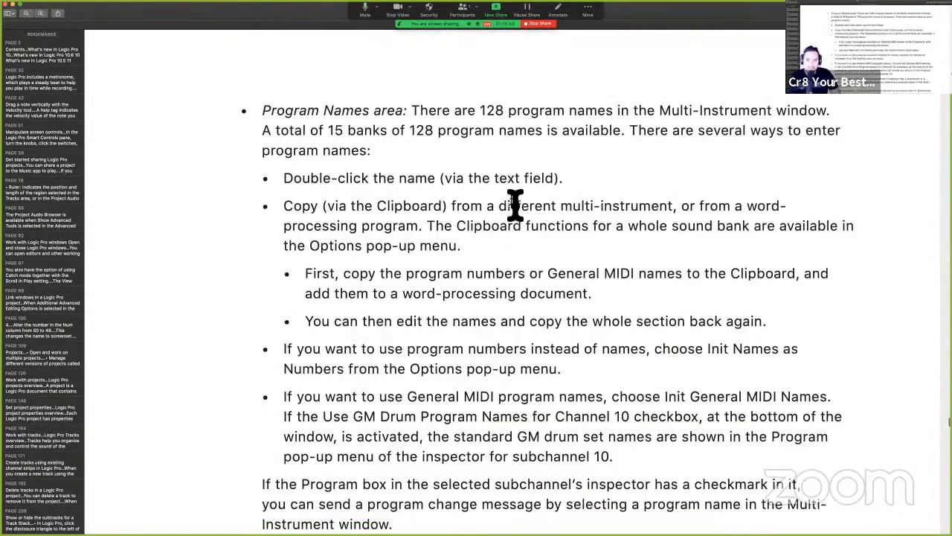
{"action": "scroll", "coordinate": [516, 204], "scroll_direction": "down", "scroll_amount": 8}
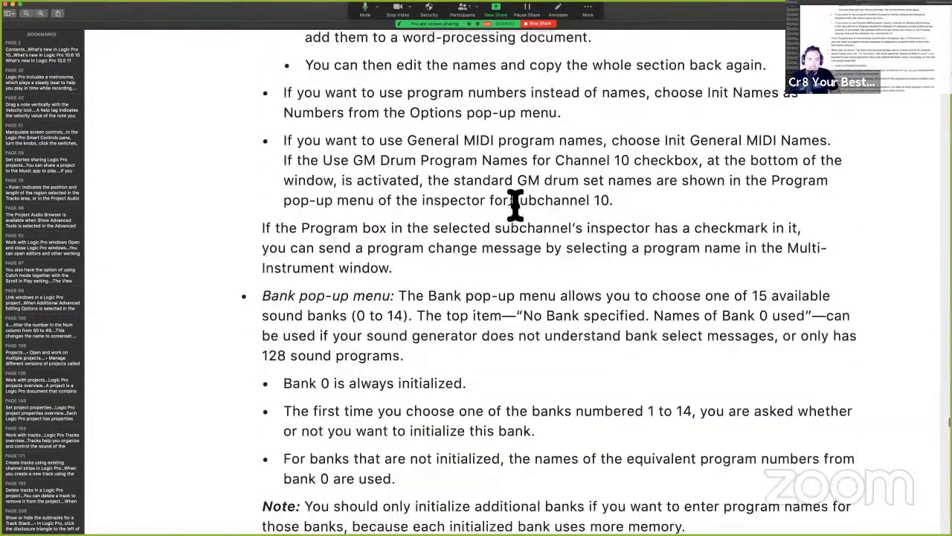
{"action": "scroll", "coordinate": [515, 204], "scroll_direction": "down", "scroll_amount": 9}
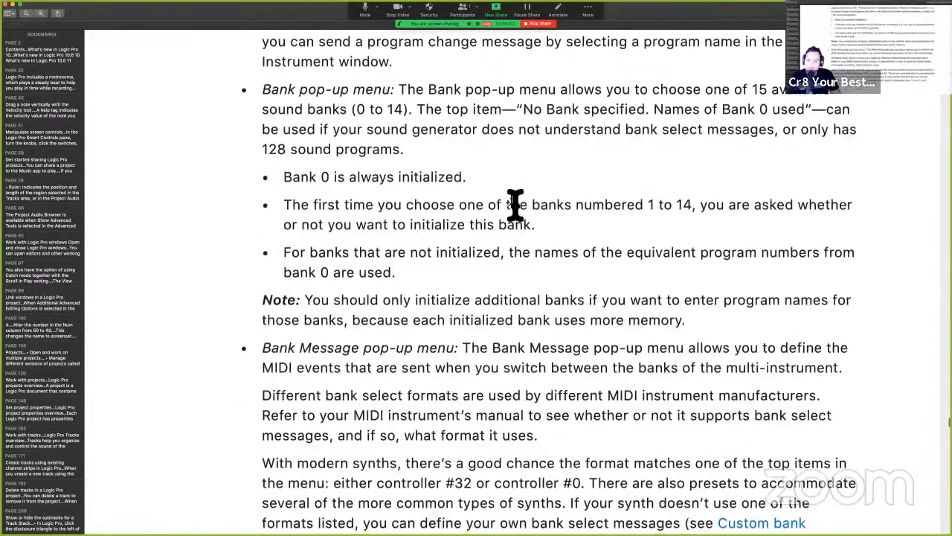
{"action": "scroll", "coordinate": [515, 204], "scroll_direction": "down", "scroll_amount": 12}
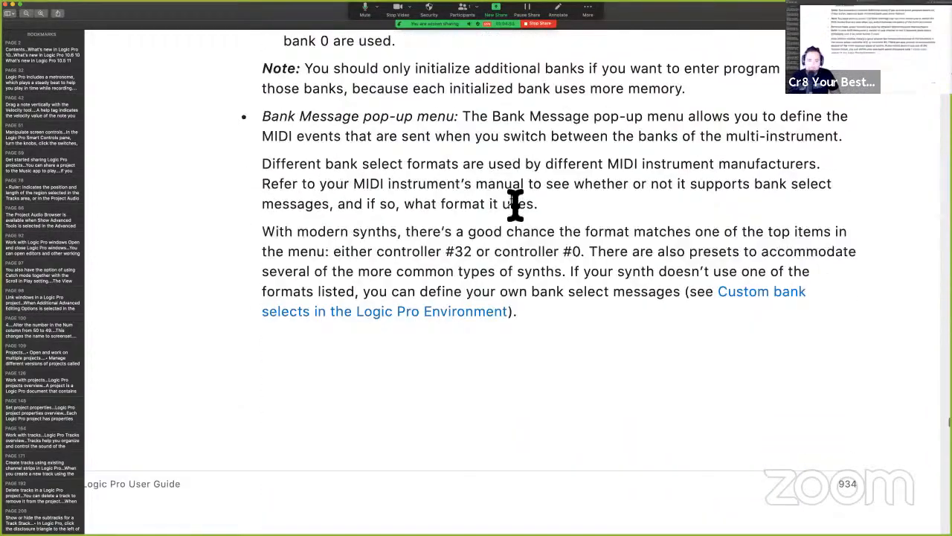
{"action": "left_click", "coordinate": [512, 199]}
{"action": "scroll", "coordinate": [514, 200], "scroll_direction": "down", "scroll_amount": 10}
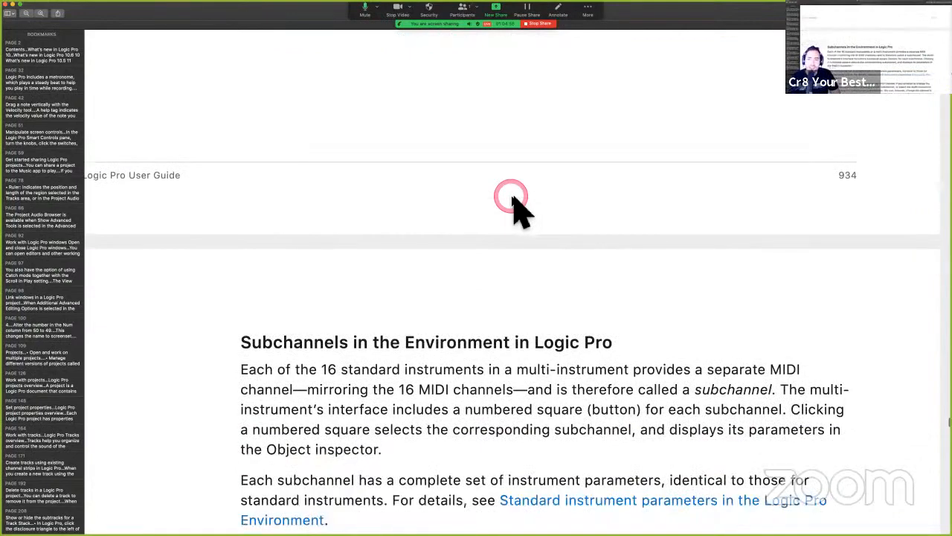
Read the opening of the guide's subchannels section, highlighting the statement that each standard instrument in a multi-instrument provides a separate MIDI channel.
{"action": "scroll", "coordinate": [521, 214], "scroll_direction": "down", "scroll_amount": 2}
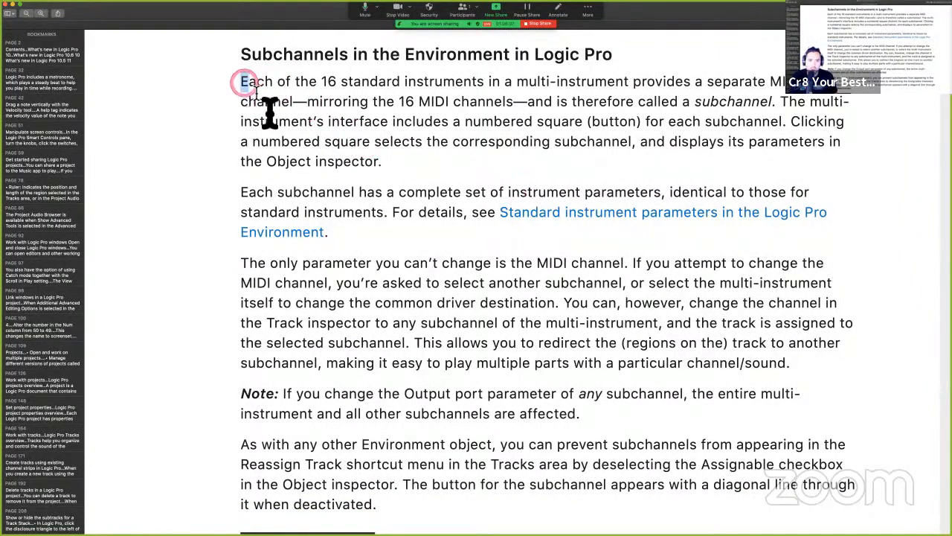
{"action": "left_click_drag", "start_coordinate": [269, 111], "coordinate": [298, 115]}
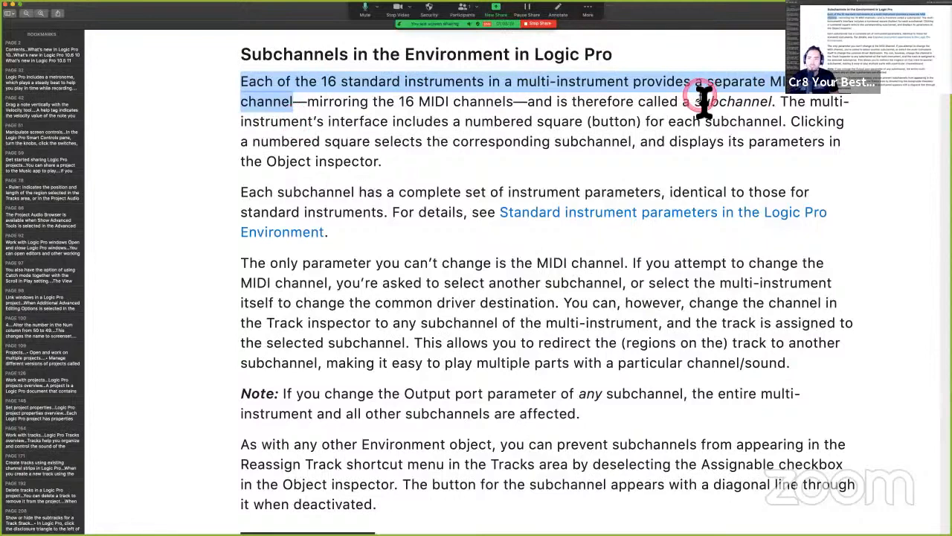
{"action": "scroll", "coordinate": [704, 104], "scroll_direction": "down", "scroll_amount": 1}
{"action": "scroll", "coordinate": [662, 127], "scroll_direction": "down", "scroll_amount": 3}
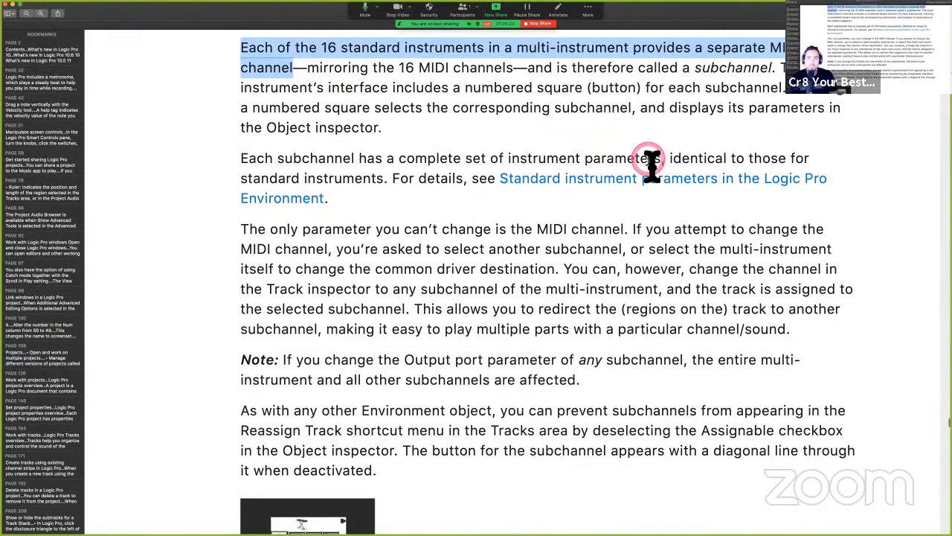
{"action": "scroll", "coordinate": [652, 166], "scroll_direction": "down", "scroll_amount": 1}
{"action": "scroll", "coordinate": [652, 165], "scroll_direction": "down", "scroll_amount": 2}
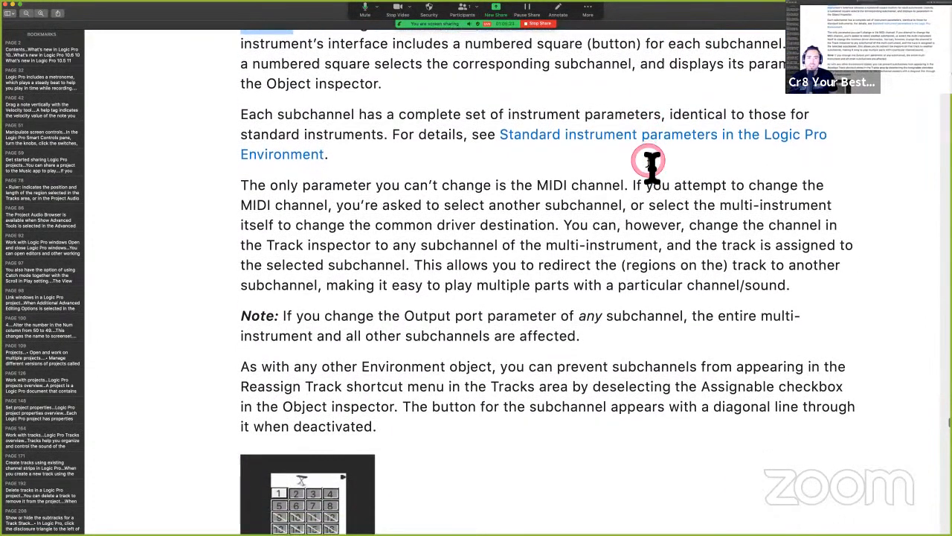
{"action": "scroll", "coordinate": [558, 141], "scroll_direction": "down", "scroll_amount": 1}
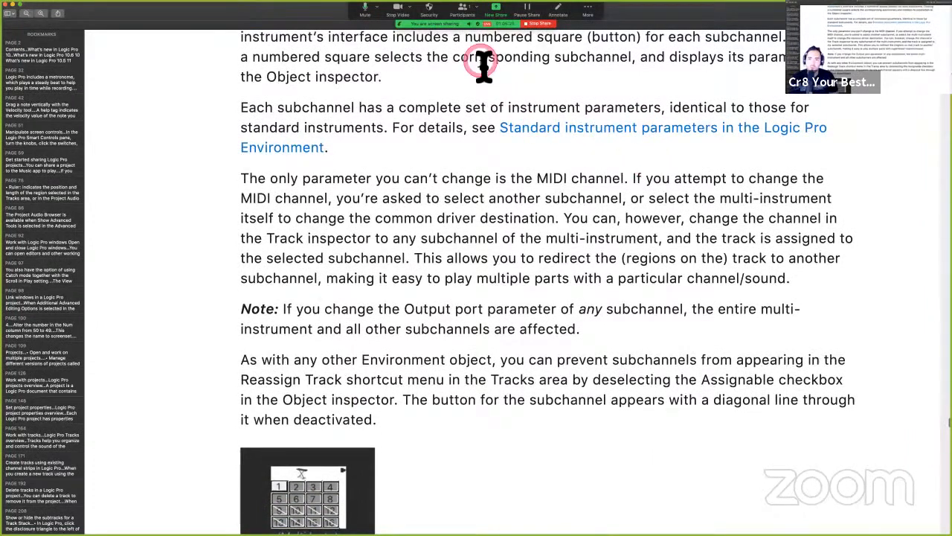
Read the subchannel paragraphs on changing the MIDI channel, the Output port note and the Assignable checkbox, and examine the multi-instrument figure.
{"action": "scroll", "coordinate": [484, 67], "scroll_direction": "down", "scroll_amount": 1}
{"action": "scroll", "coordinate": [483, 69], "scroll_direction": "down", "scroll_amount": 3}
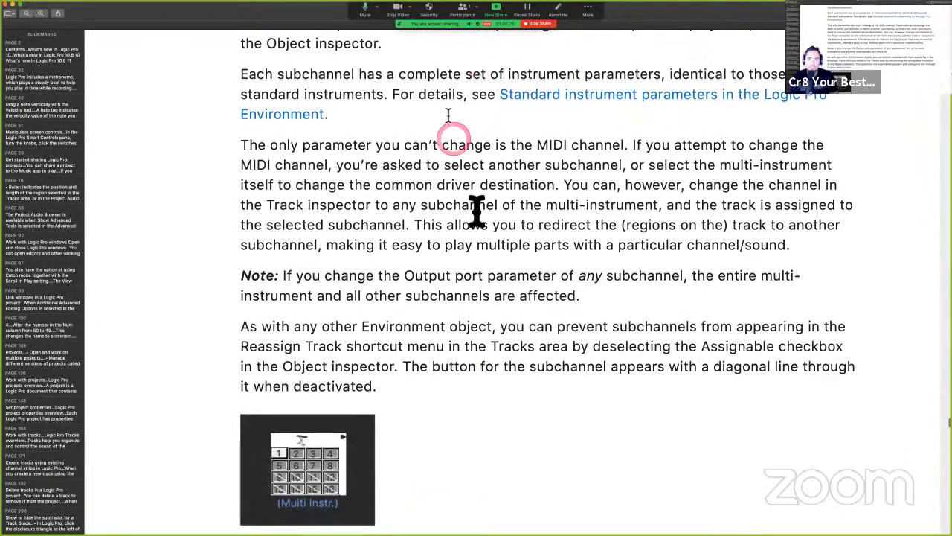
{"action": "scroll", "coordinate": [477, 211], "scroll_direction": "down", "scroll_amount": 1}
{"action": "scroll", "coordinate": [477, 210], "scroll_direction": "down", "scroll_amount": 3}
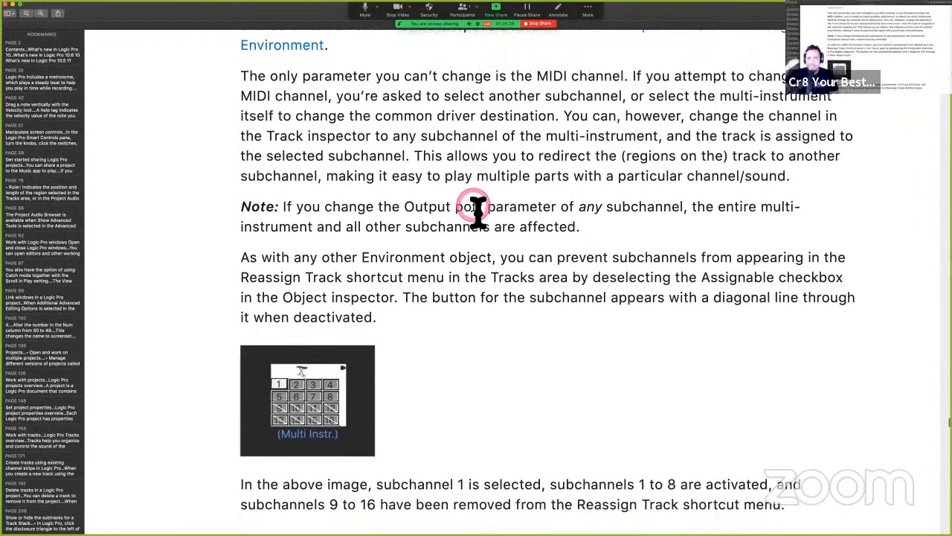
{"action": "scroll", "coordinate": [477, 211], "scroll_direction": "down", "scroll_amount": 1}
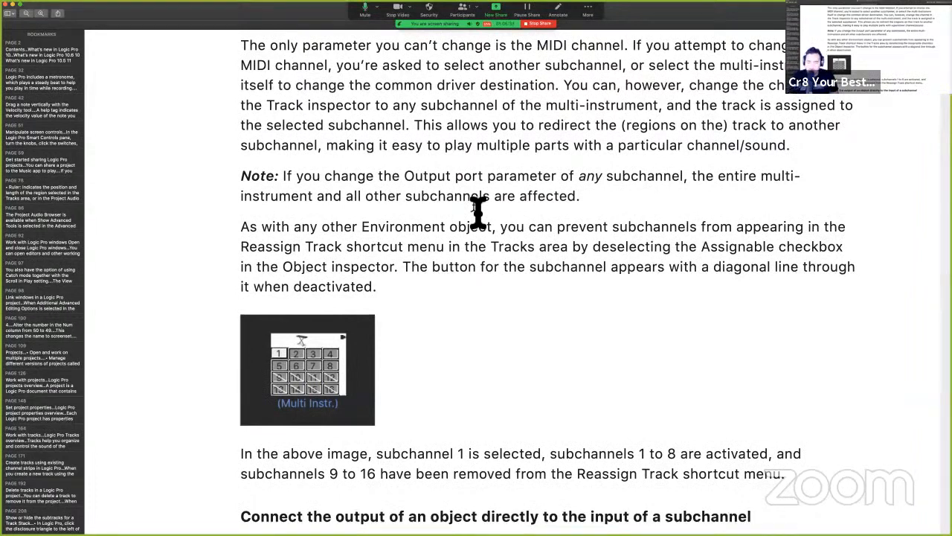
{"action": "scroll", "coordinate": [477, 211], "scroll_direction": "up", "scroll_amount": 1}
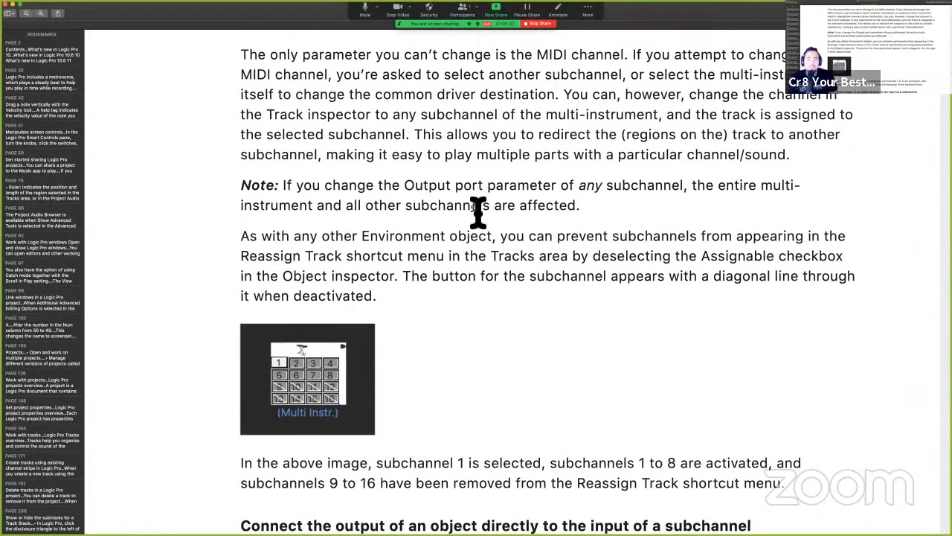
{"action": "scroll", "coordinate": [477, 211], "scroll_direction": "down", "scroll_amount": 1}
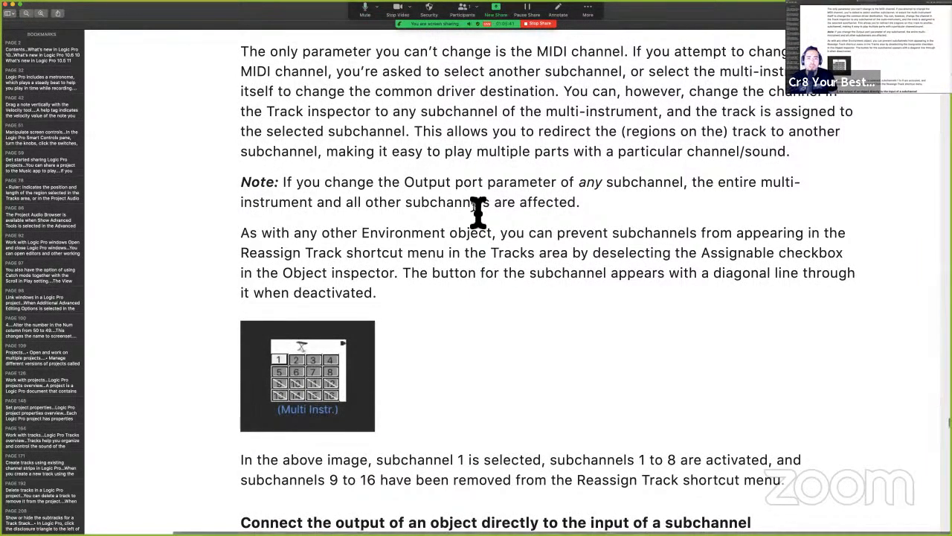
Read the guide's notes on multi-instrument subchannels, including how to connect an object's output directly to a subchannel's input.
{"action": "scroll", "coordinate": [477, 210], "scroll_direction": "down", "scroll_amount": 1}
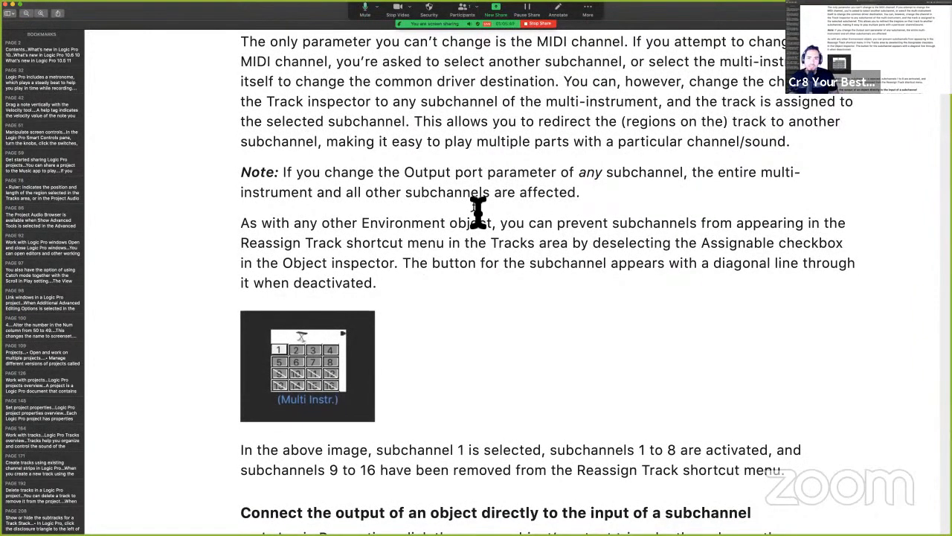
{"action": "scroll", "coordinate": [477, 211], "scroll_direction": "down", "scroll_amount": 1}
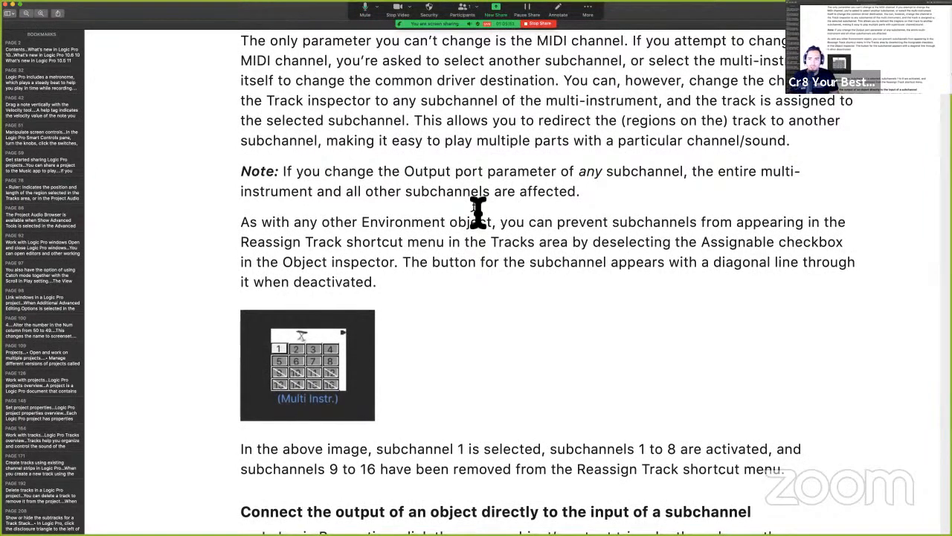
{"action": "scroll", "coordinate": [477, 212], "scroll_direction": "down", "scroll_amount": 1}
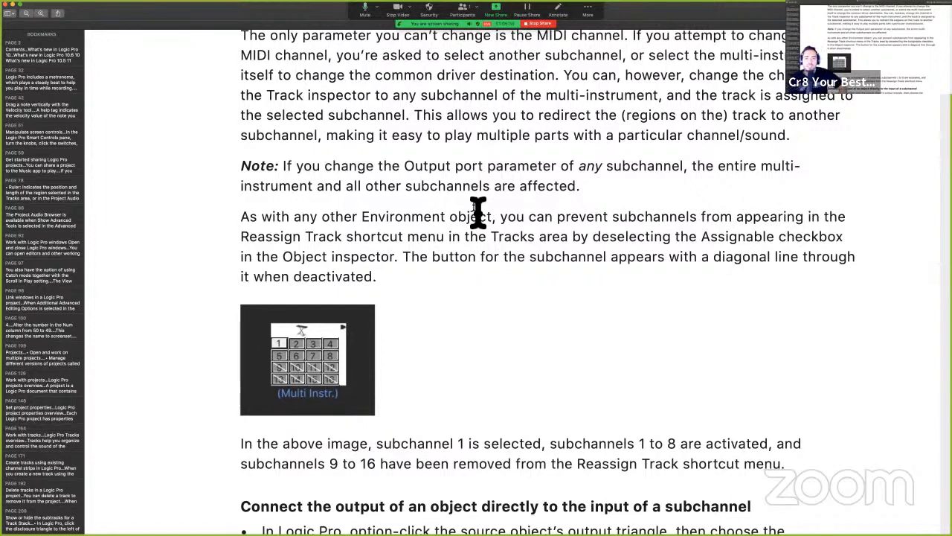
{"action": "scroll", "coordinate": [633, 74], "scroll_direction": "down", "scroll_amount": 2}
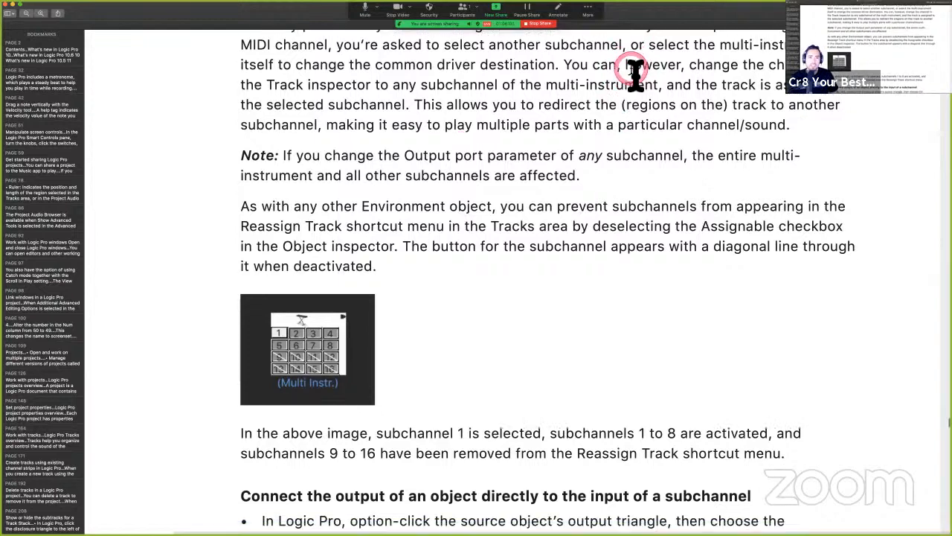
{"action": "scroll", "coordinate": [489, 90], "scroll_direction": "down", "scroll_amount": 4}
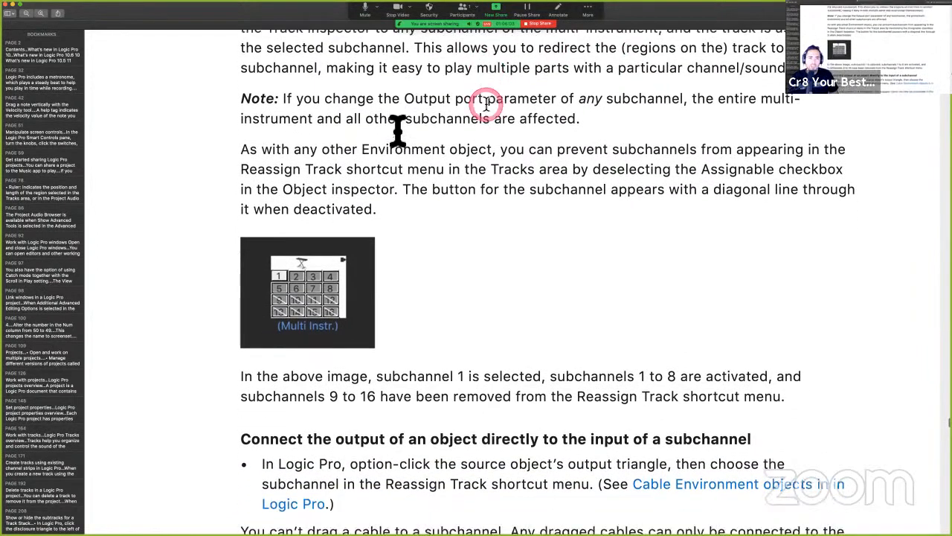
{"action": "scroll", "coordinate": [398, 130], "scroll_direction": "down", "scroll_amount": 4}
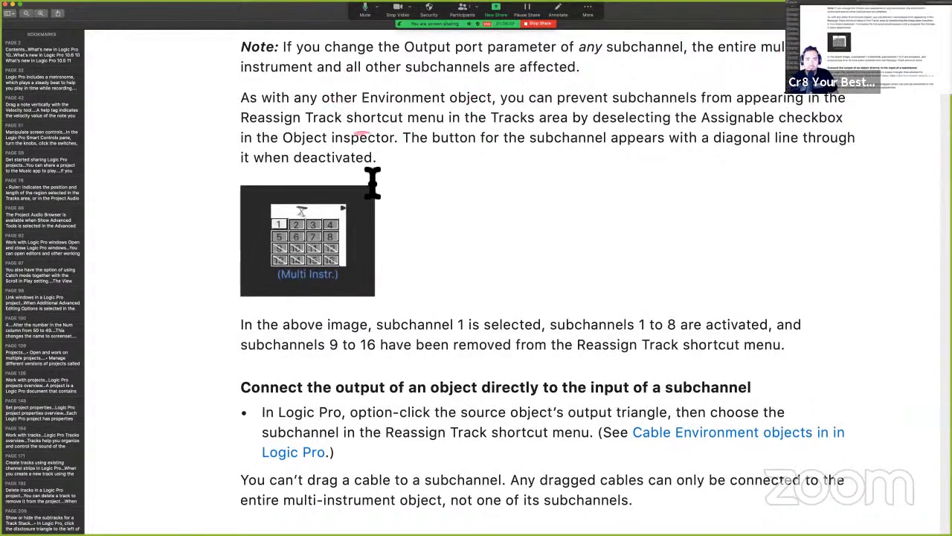
{"action": "scroll", "coordinate": [376, 184], "scroll_direction": "down", "scroll_amount": 4}
{"action": "scroll", "coordinate": [372, 183], "scroll_direction": "down", "scroll_amount": 6}
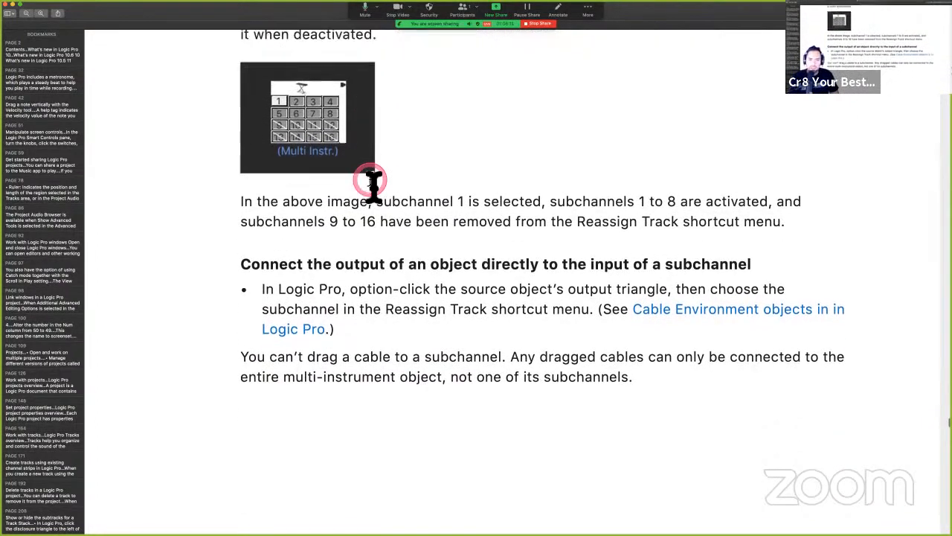
{"action": "scroll", "coordinate": [390, 246], "scroll_direction": "down", "scroll_amount": 3}
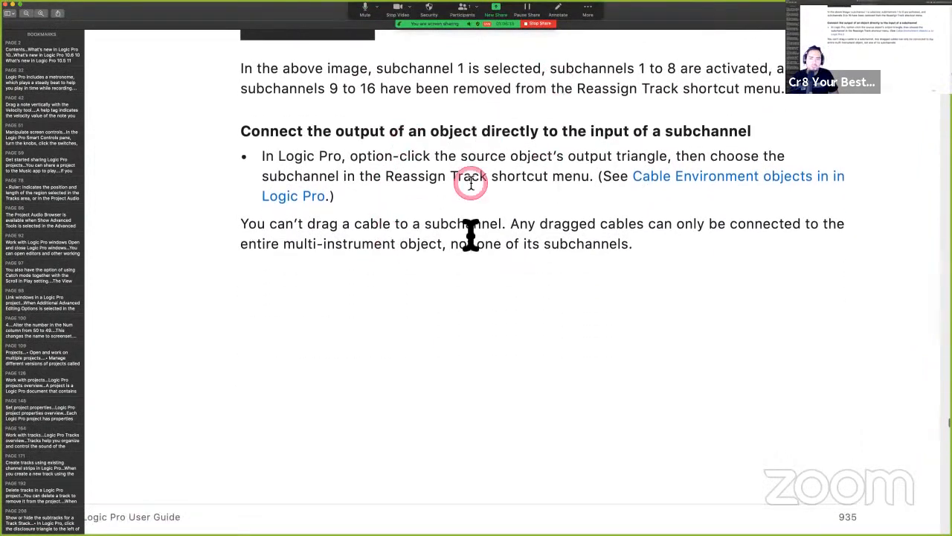
{"action": "scroll", "coordinate": [469, 231], "scroll_direction": "down", "scroll_amount": 3}
{"action": "scroll", "coordinate": [499, 355], "scroll_direction": "down", "scroll_amount": 15}
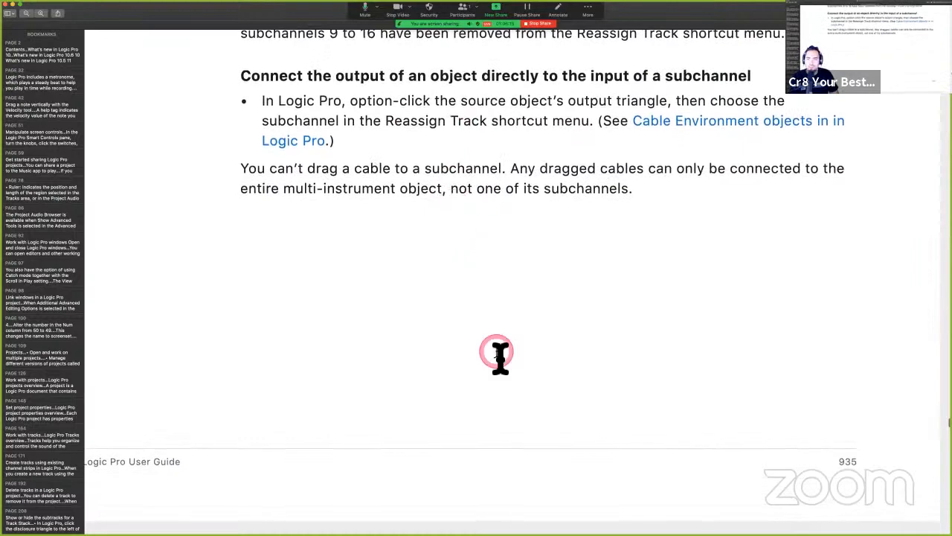
Skim the Mapped instrument objects section up to creating a new mapped instrument, and return to the end of page 935.
{"action": "scroll", "coordinate": [499, 355], "scroll_direction": "down", "scroll_amount": 10}
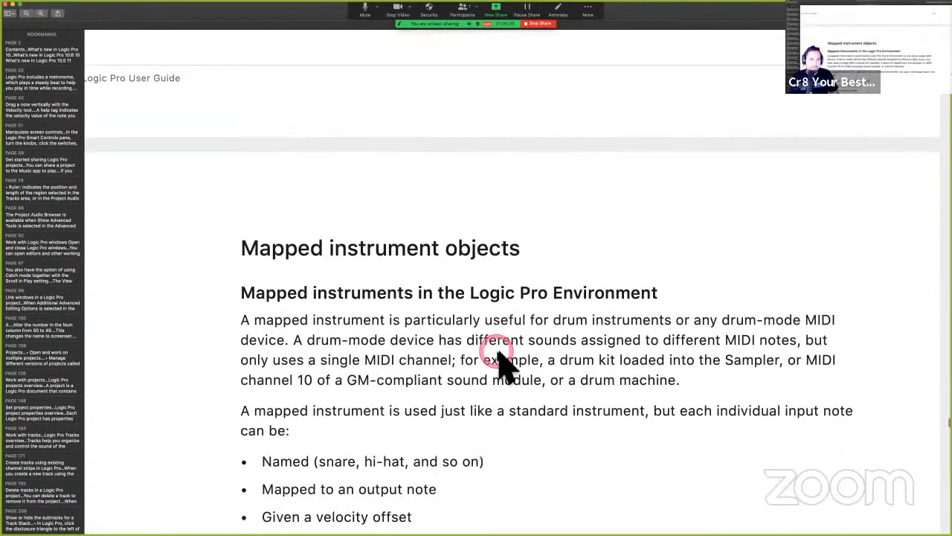
{"action": "scroll", "coordinate": [498, 355], "scroll_direction": "down", "scroll_amount": 4}
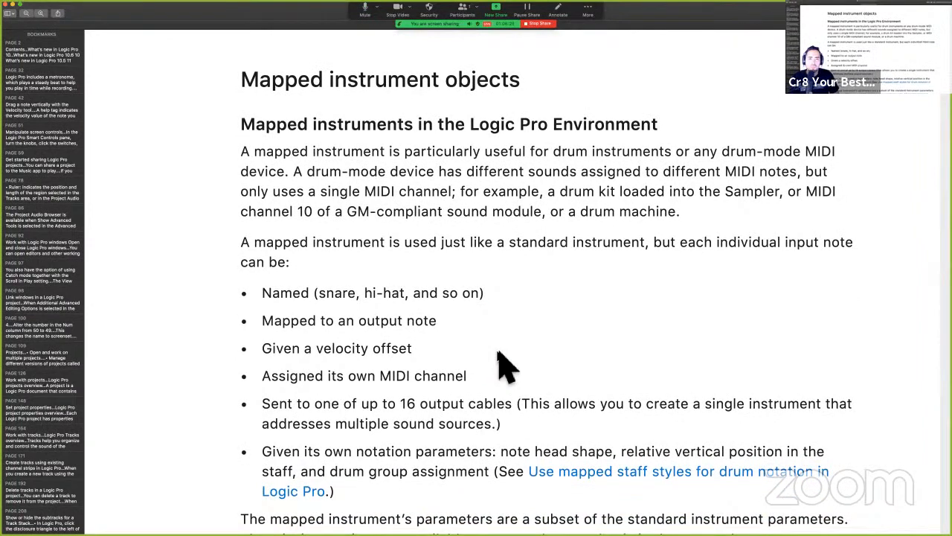
{"action": "scroll", "coordinate": [506, 364], "scroll_direction": "down", "scroll_amount": 1}
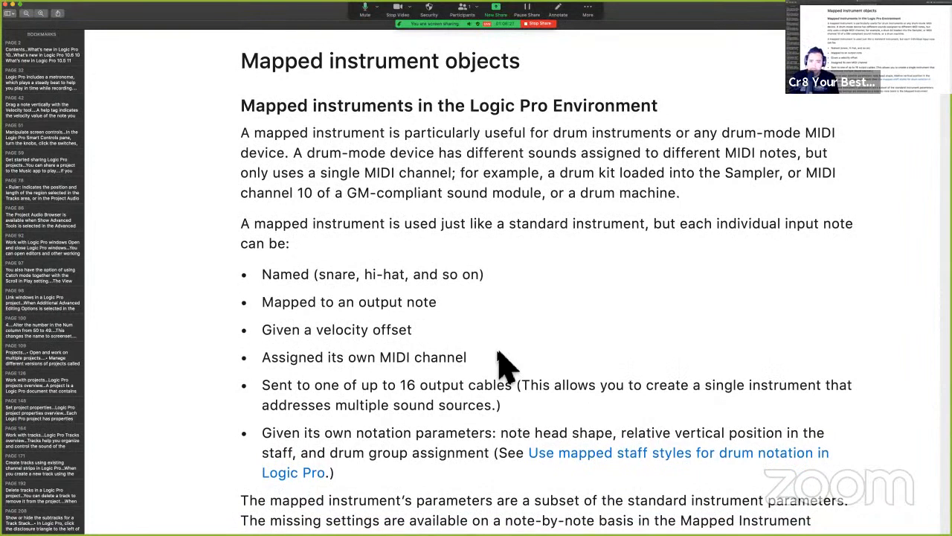
{"action": "scroll", "coordinate": [500, 365], "scroll_direction": "down", "scroll_amount": 11}
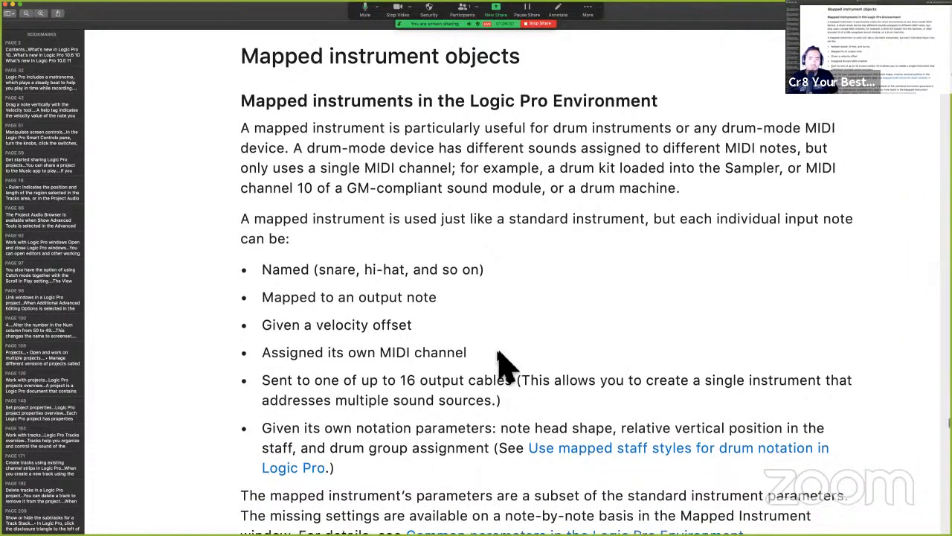
{"action": "scroll", "coordinate": [506, 365], "scroll_direction": "down", "scroll_amount": 20}
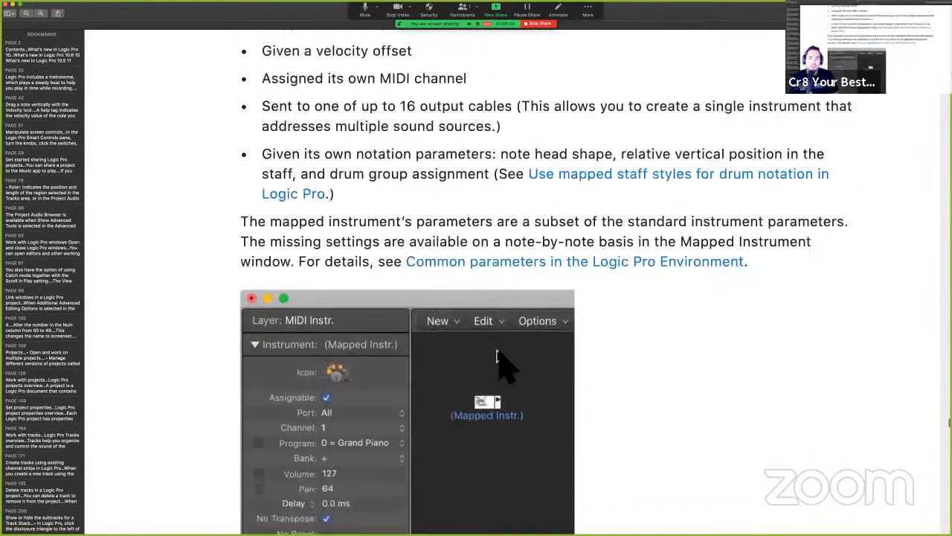
{"action": "scroll", "coordinate": [506, 365], "scroll_direction": "down", "scroll_amount": 15}
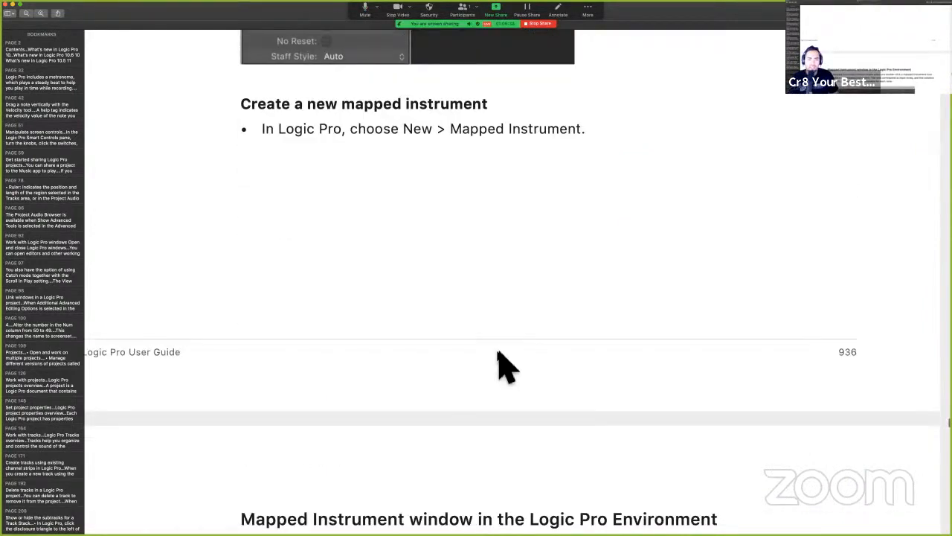
{"action": "scroll", "coordinate": [506, 365], "scroll_direction": "up", "scroll_amount": 20}
{"action": "scroll", "coordinate": [498, 352], "scroll_direction": "up", "scroll_amount": 1}
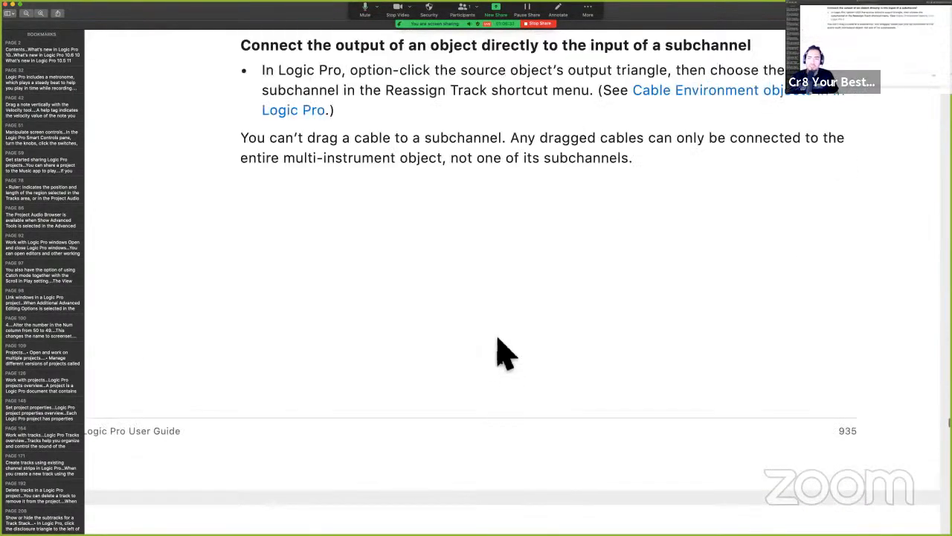
Switch to Logic Pro and close the multi-instrument's program names window, leaving the Environment window open.
{"action": "key", "text": "ctrl+Right"}
{"action": "left_click", "coordinate": [524, 75]}
{"action": "left_click_drag", "start_coordinate": [524, 74], "coordinate": [567, 186]}
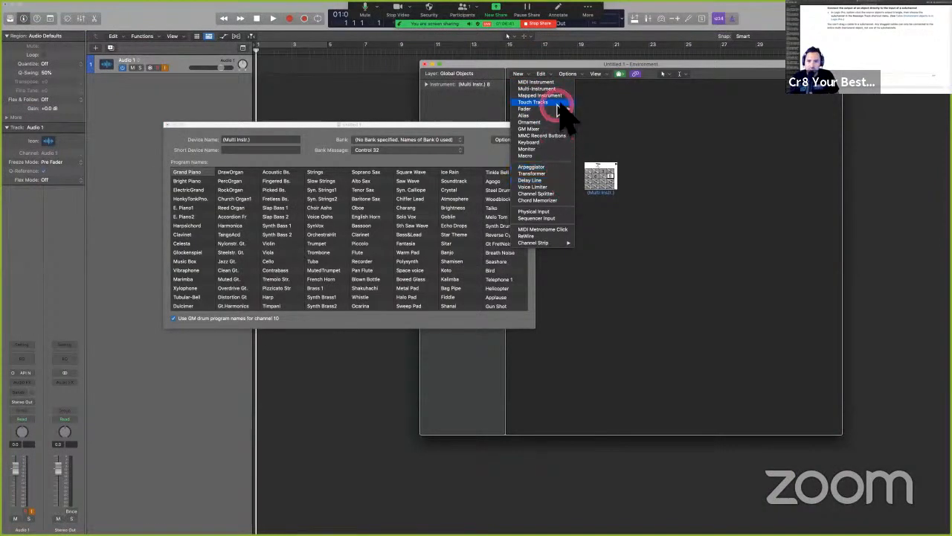
{"action": "left_click", "coordinate": [170, 123]}
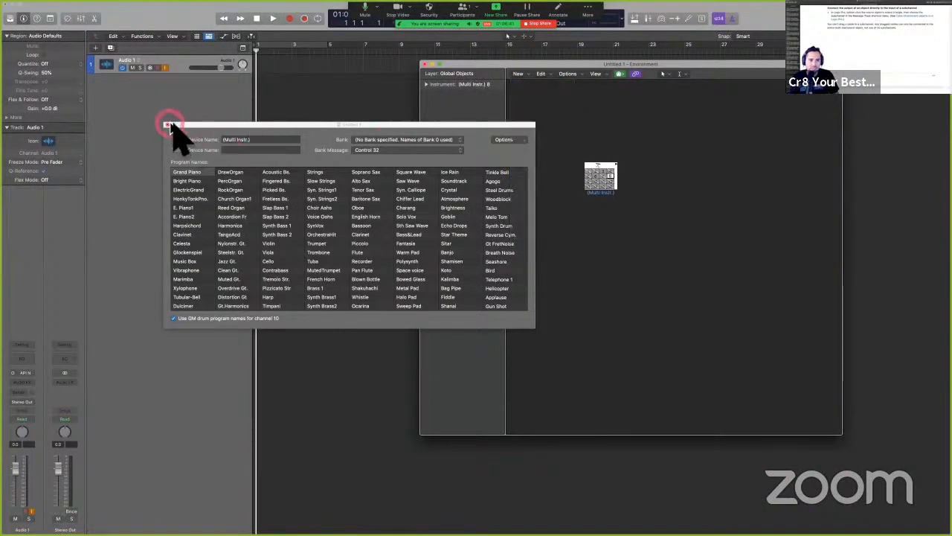
{"action": "left_click", "coordinate": [168, 124]}
{"action": "left_click", "coordinate": [167, 124]}
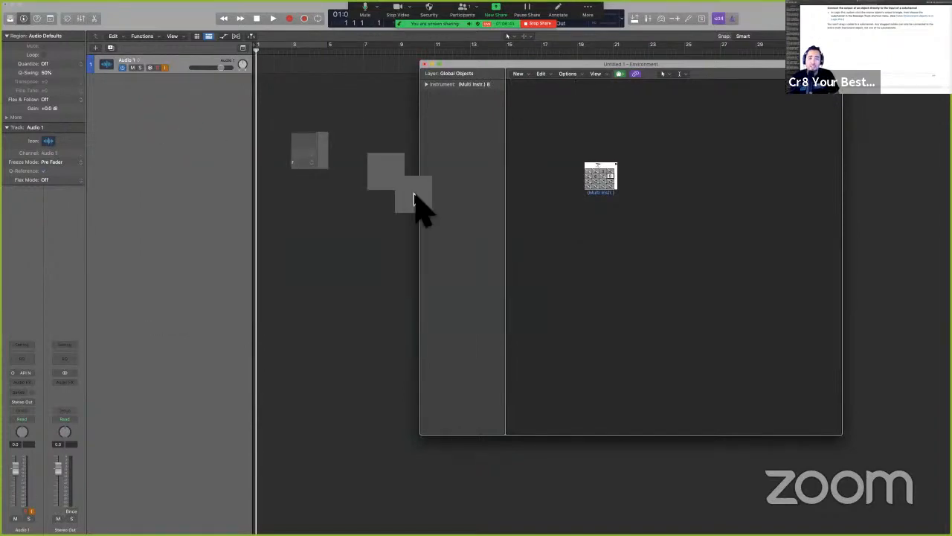
Switch back to the Logic Pro User Guide PDF and read the introduction to Mapped instrument objects at a comfortable magnification.
{"action": "key", "text": "ctrl+Left"}
{"action": "scroll", "coordinate": [417, 200], "scroll_direction": "up", "scroll_amount": 2}
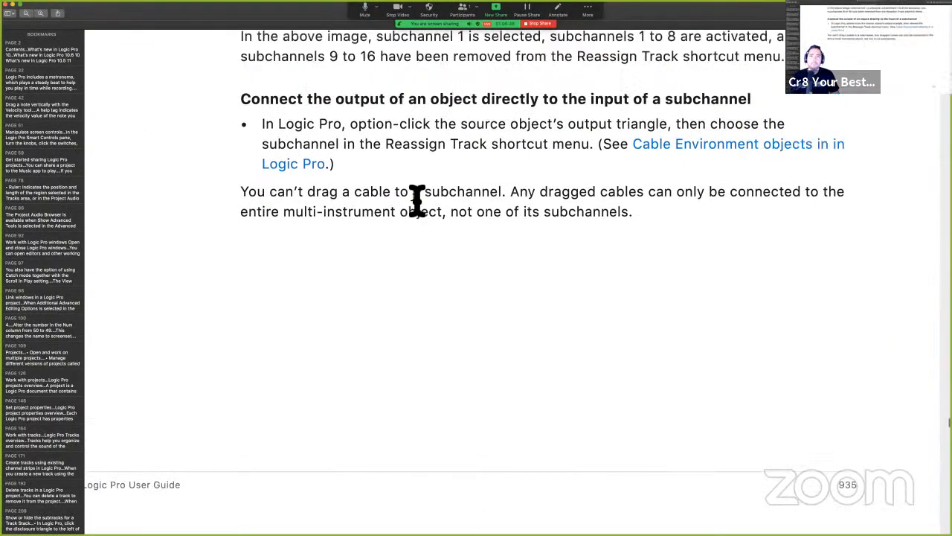
{"action": "scroll", "coordinate": [416, 200], "scroll_direction": "down", "scroll_amount": 10}
{"action": "scroll", "coordinate": [417, 197], "scroll_direction": "down", "scroll_amount": 4}
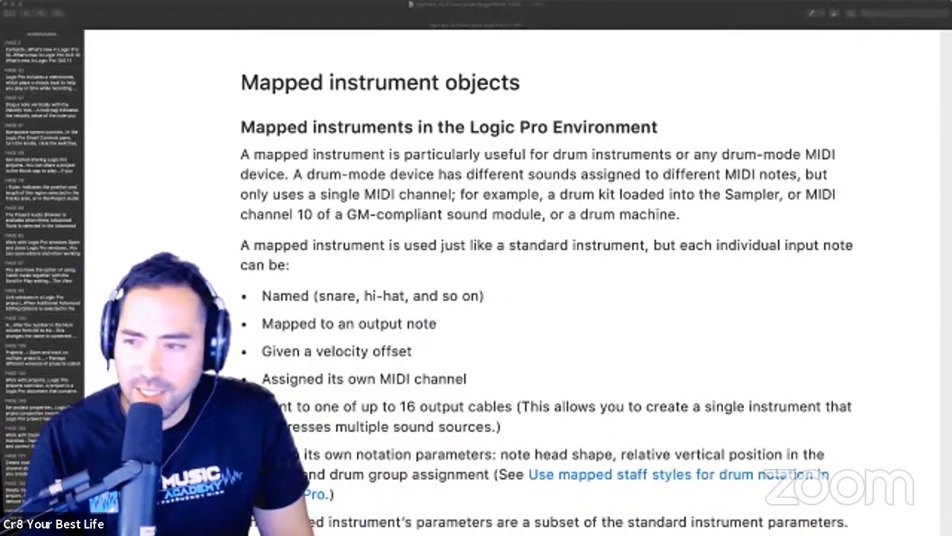
{"action": "key", "text": "ctrl+Right"}
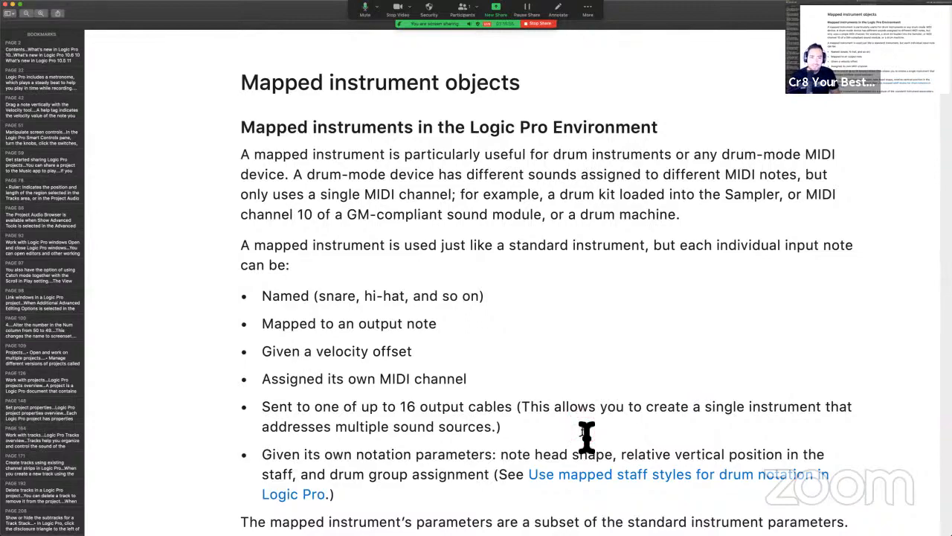
{"action": "left_click", "coordinate": [632, 355]}
{"action": "scroll", "coordinate": [632, 355], "scroll_direction": "up", "scroll_amount": 3}
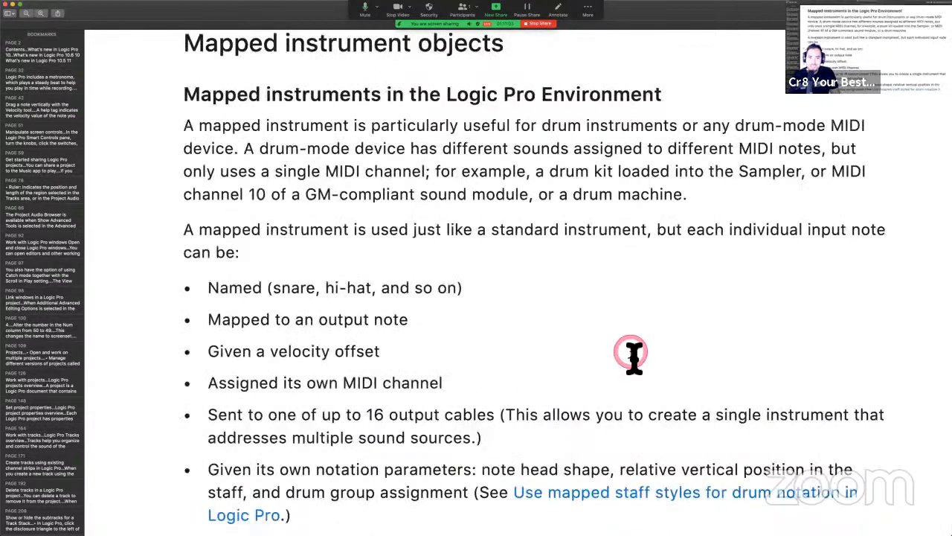
{"action": "scroll", "coordinate": [633, 357], "scroll_direction": "down", "scroll_amount": 1}
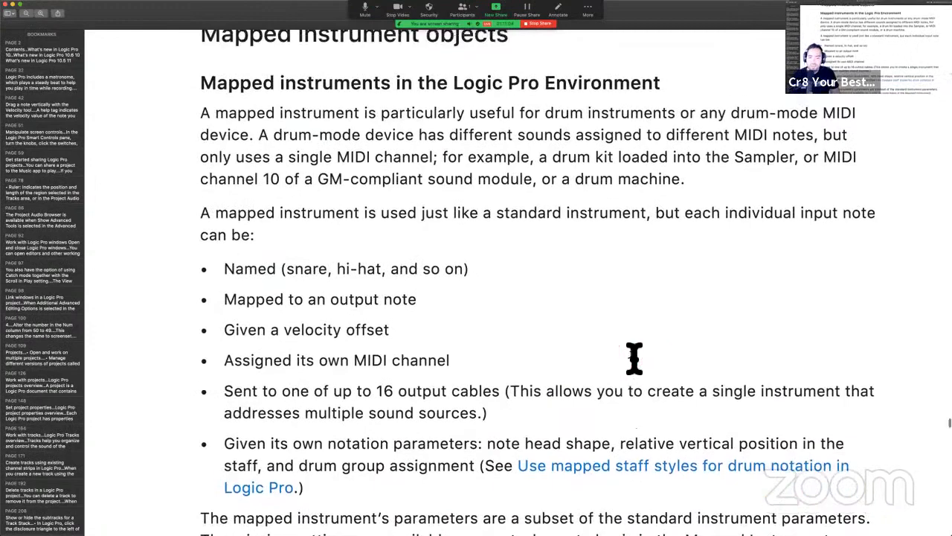
{"action": "scroll", "coordinate": [634, 358], "scroll_direction": "up", "scroll_amount": 1}
{"action": "scroll", "coordinate": [631, 355], "scroll_direction": "down", "scroll_amount": 1}
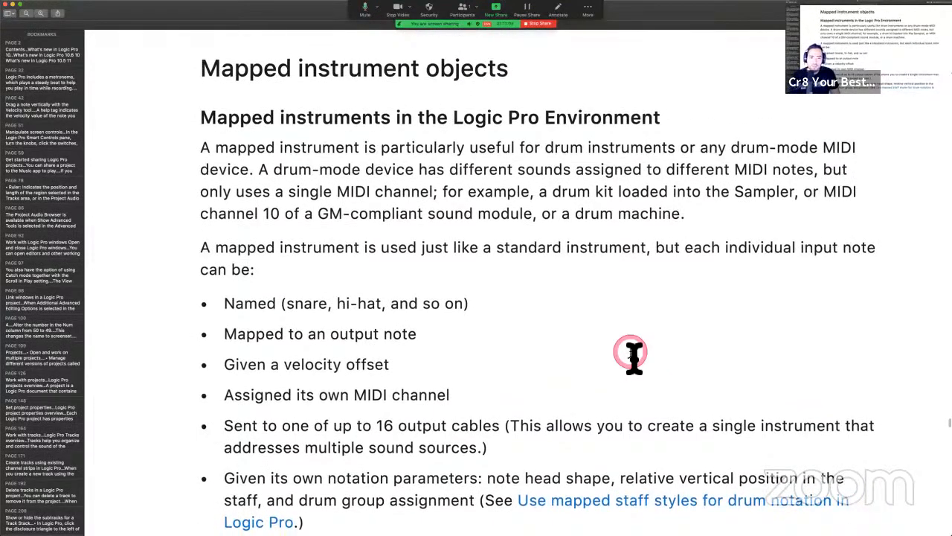
{"action": "scroll", "coordinate": [631, 355], "scroll_direction": "down", "scroll_amount": 3}
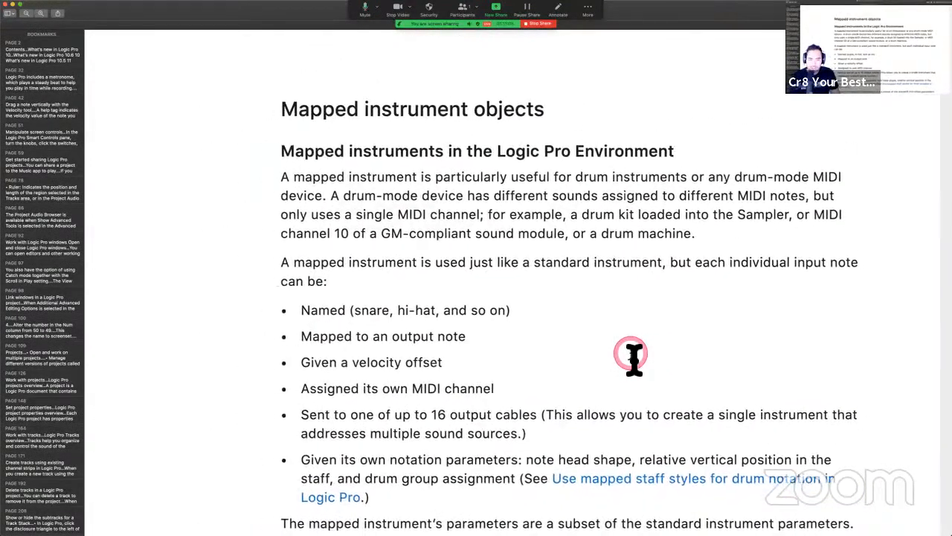
{"action": "scroll", "coordinate": [702, 365], "scroll_direction": "up", "scroll_amount": 5}
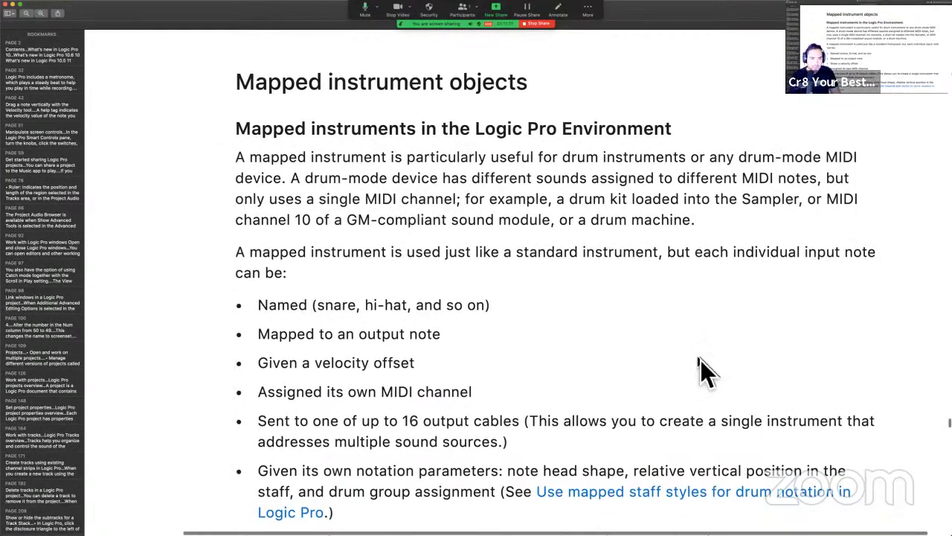
Switch to Logic Pro and look through the new object types available in the Environment window without creating one.
{"action": "key", "text": "ctrl+Right"}
{"action": "left_click", "coordinate": [597, 201]}
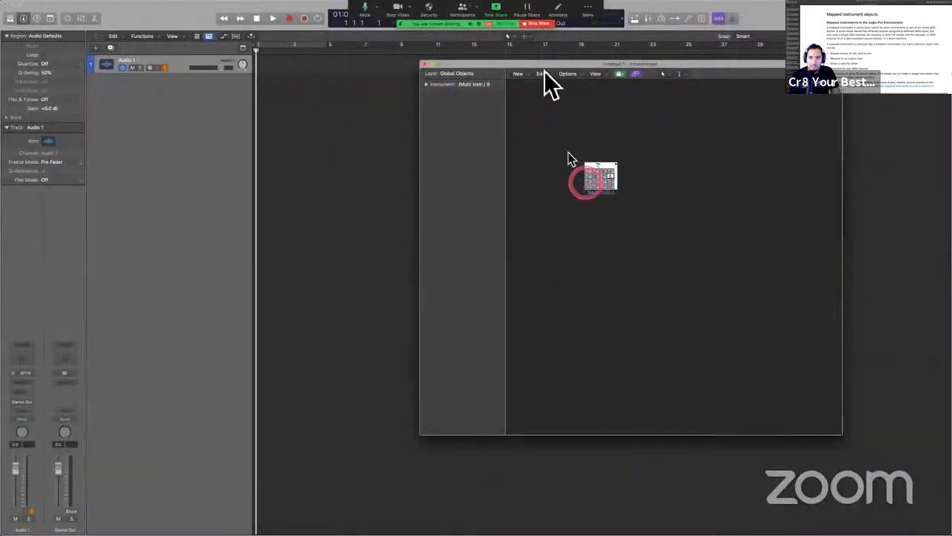
{"action": "left_click", "coordinate": [517, 75]}
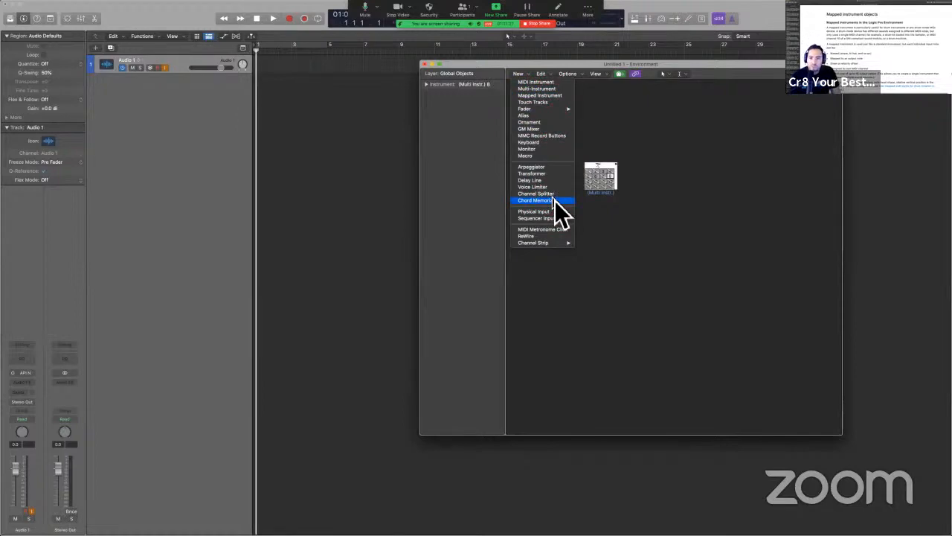
{"action": "left_click", "coordinate": [643, 133]}
{"action": "left_click", "coordinate": [617, 348]}
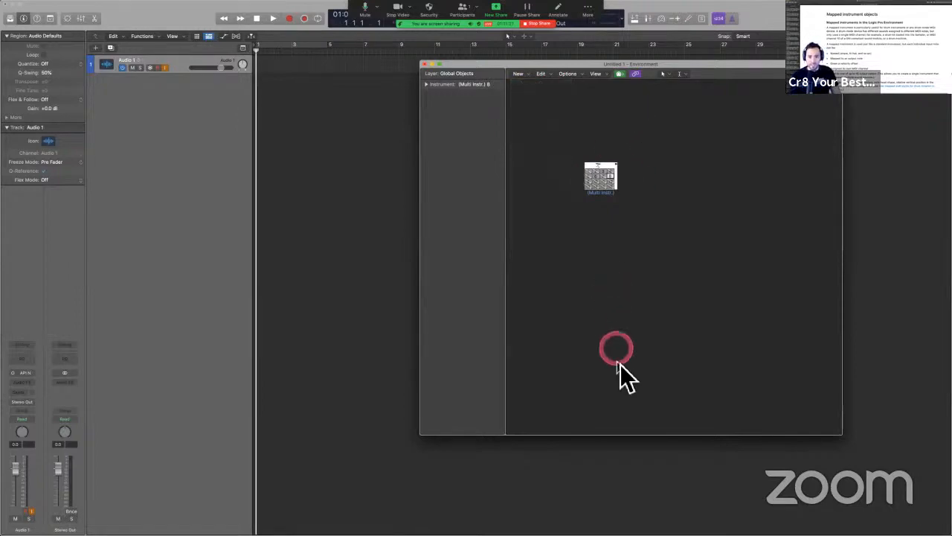
Switch back to the guide and highlight the mapped instruments text from its first paragraph through "Mapped to an output note".
{"action": "key", "text": "ctrl+Left"}
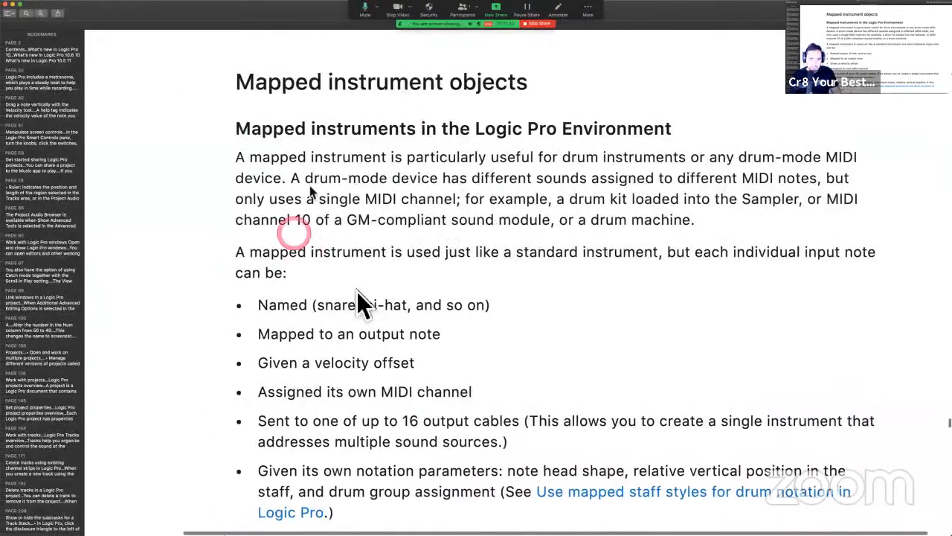
{"action": "left_click", "coordinate": [357, 291]}
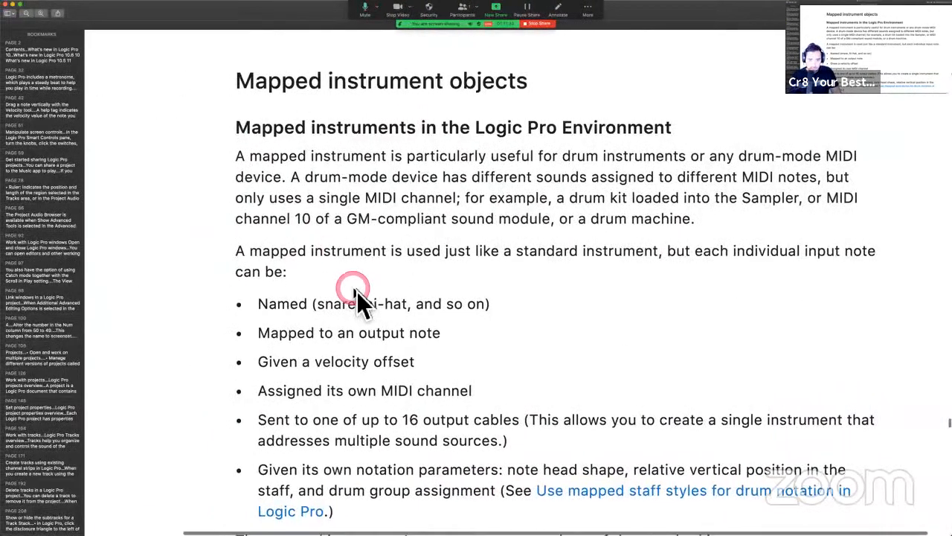
{"action": "scroll", "coordinate": [358, 294], "scroll_direction": "down", "scroll_amount": 1}
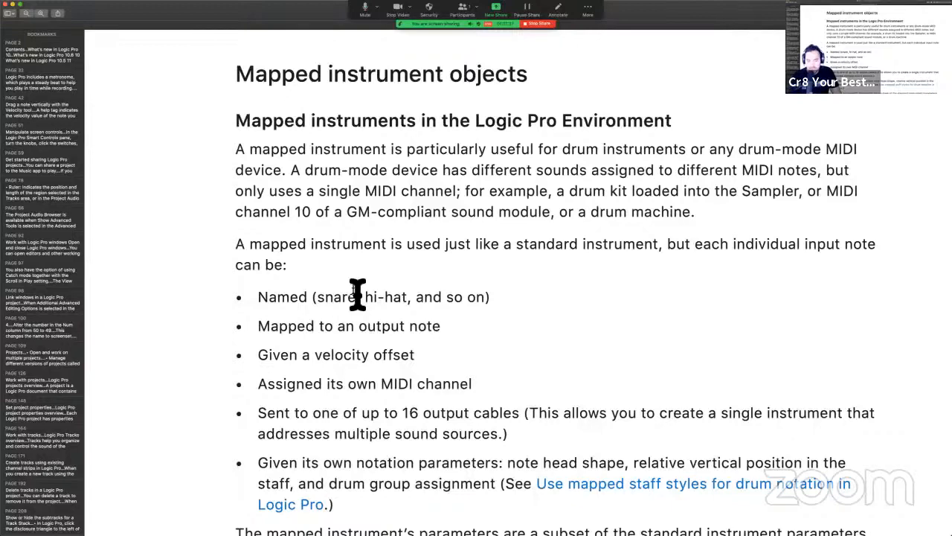
{"action": "scroll", "coordinate": [357, 294], "scroll_direction": "down", "scroll_amount": 2}
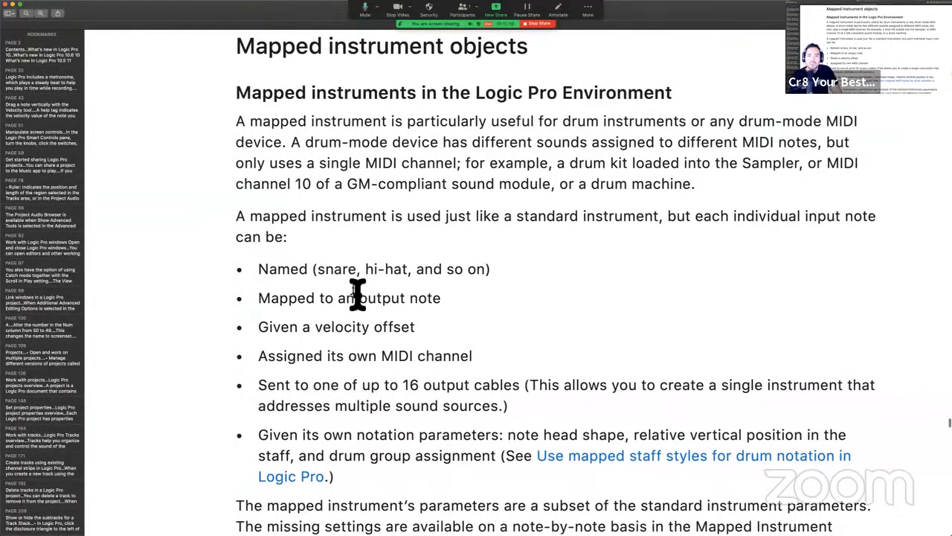
{"action": "left_click", "coordinate": [369, 118]}
{"action": "left_click_drag", "start_coordinate": [236, 120], "coordinate": [559, 313]}
{"action": "scroll", "coordinate": [560, 309], "scroll_direction": "down", "scroll_amount": 3}
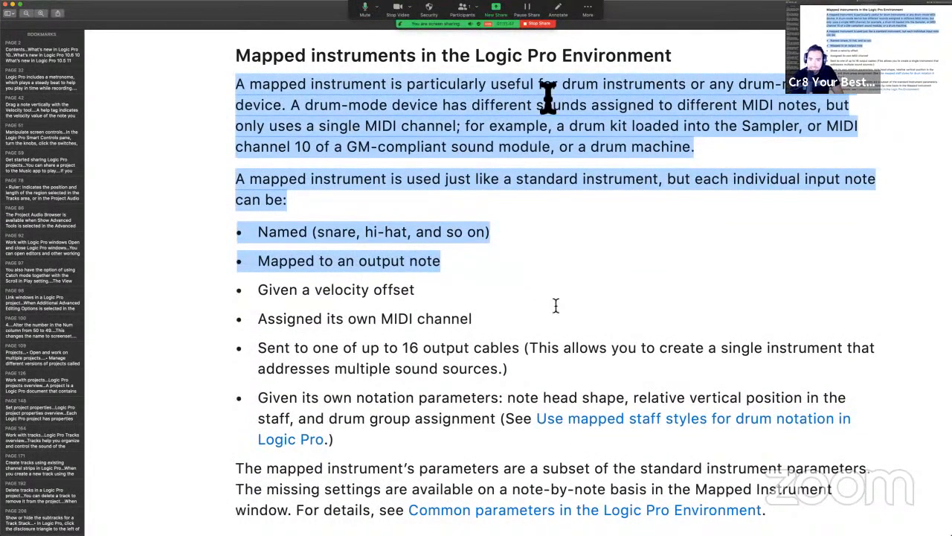
Share Desktop 2 with sound in the Zoom meeting and clear the text highlight in the guide.
{"action": "left_click", "coordinate": [493, 11]}
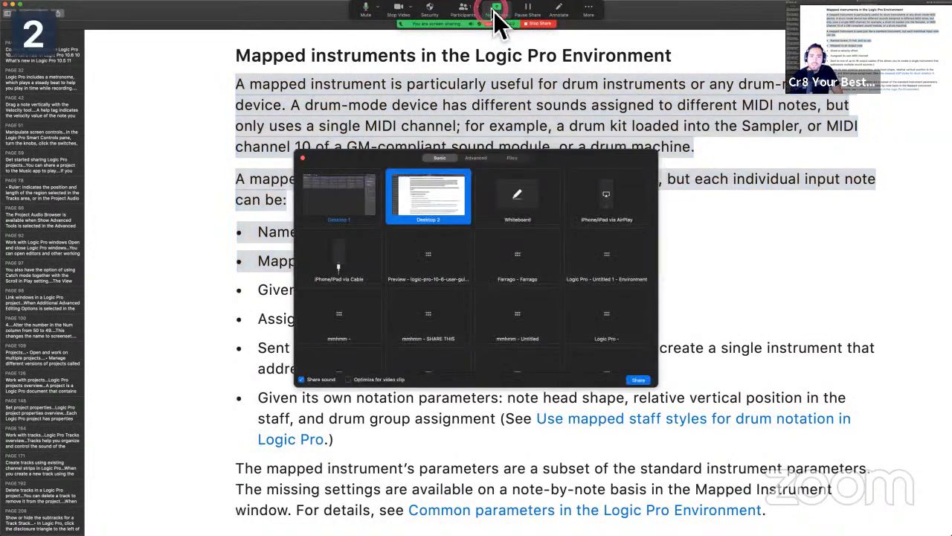
{"action": "left_click", "coordinate": [639, 381]}
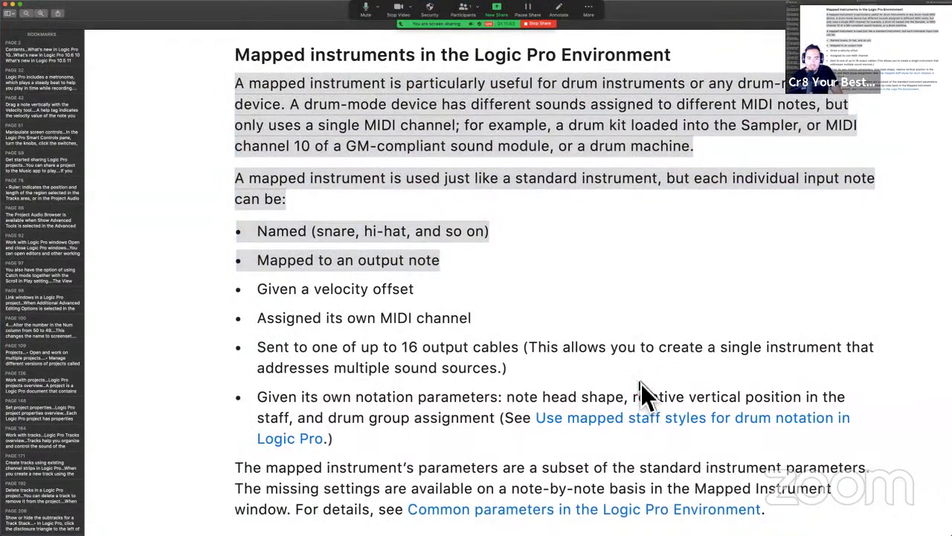
{"action": "scroll", "coordinate": [643, 392], "scroll_direction": "down", "scroll_amount": 2}
{"action": "left_click", "coordinate": [619, 296]}
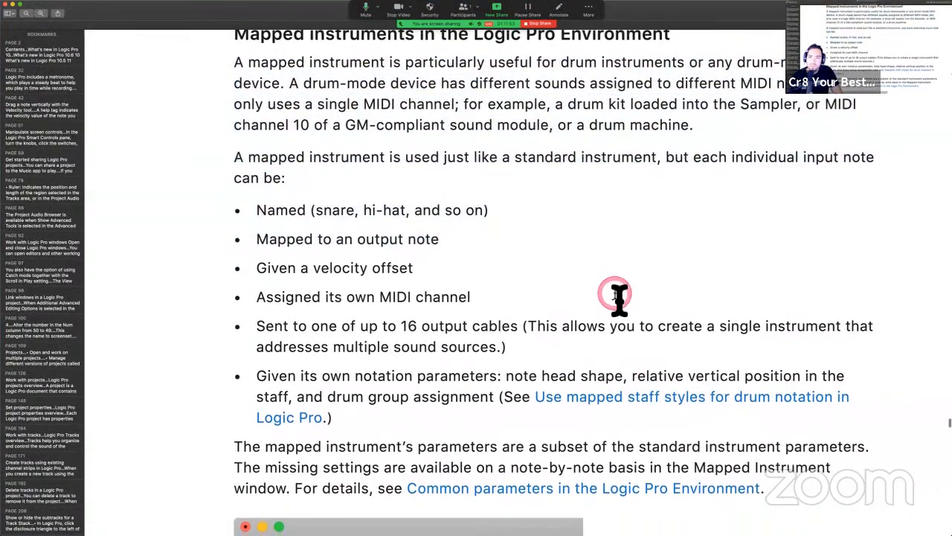
Read the opening paragraph on mapped instruments, covering drum-mode devices, the single MIDI channel and the drum kit examples.
{"action": "left_click_drag", "start_coordinate": [468, 70], "coordinate": [705, 49]}
{"action": "left_click", "coordinate": [688, 73]}
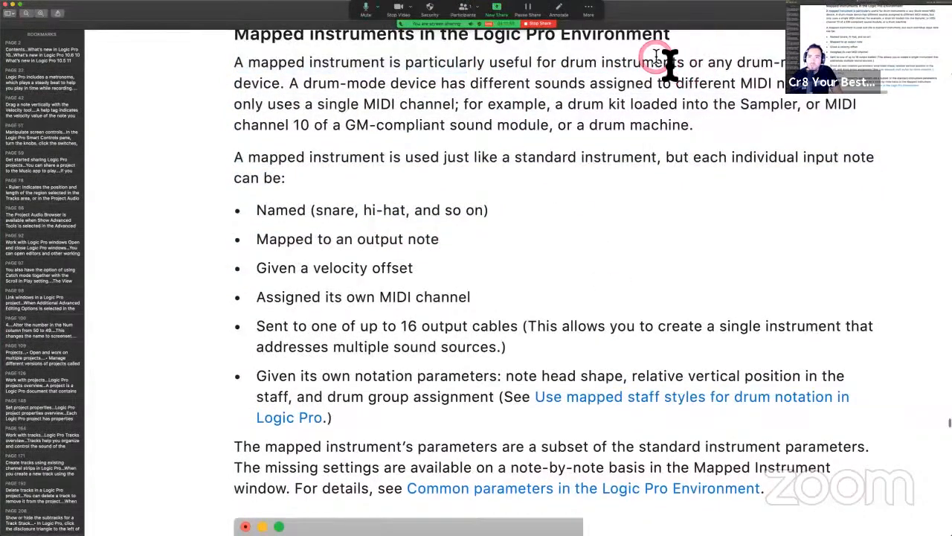
{"action": "scroll", "coordinate": [693, 74], "scroll_direction": "down", "scroll_amount": 1}
{"action": "left_click", "coordinate": [765, 64]}
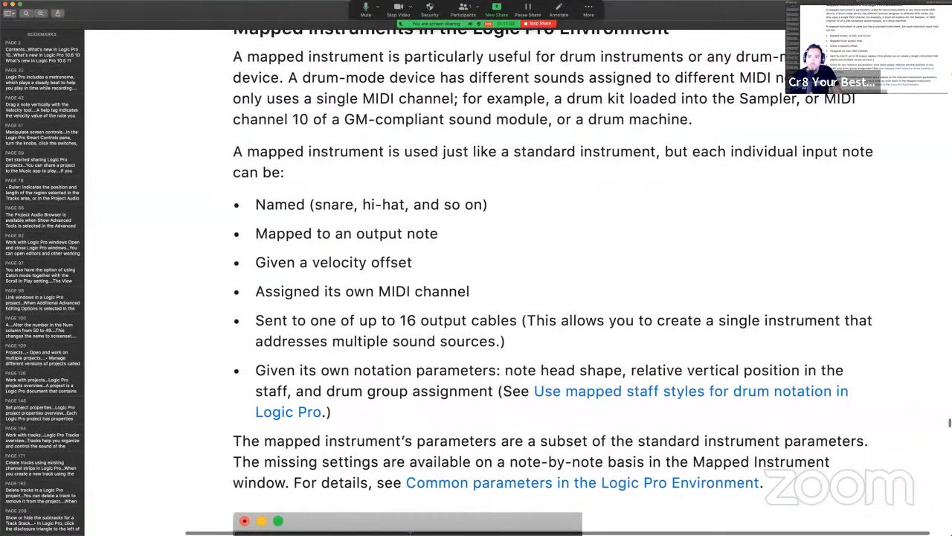
{"action": "left_click", "coordinate": [477, 107]}
{"action": "scroll", "coordinate": [477, 107], "scroll_direction": "down", "scroll_amount": 2}
{"action": "left_click", "coordinate": [378, 76]}
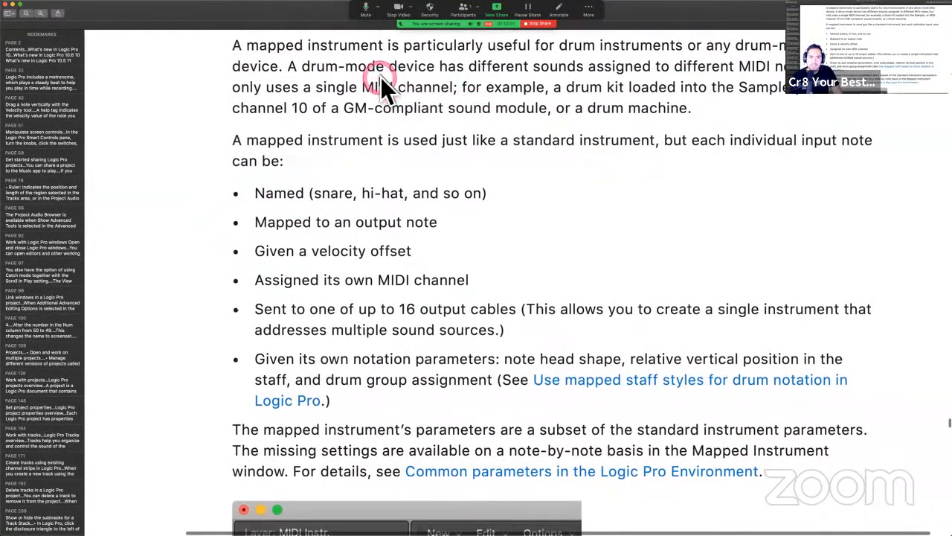
{"action": "left_click", "coordinate": [525, 58]}
{"action": "left_click", "coordinate": [752, 59]}
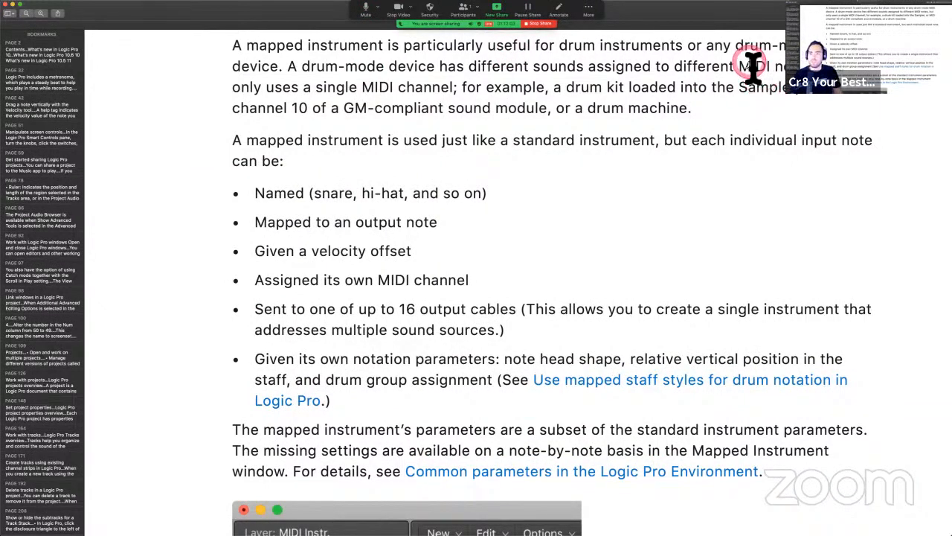
{"action": "left_click", "coordinate": [394, 113]}
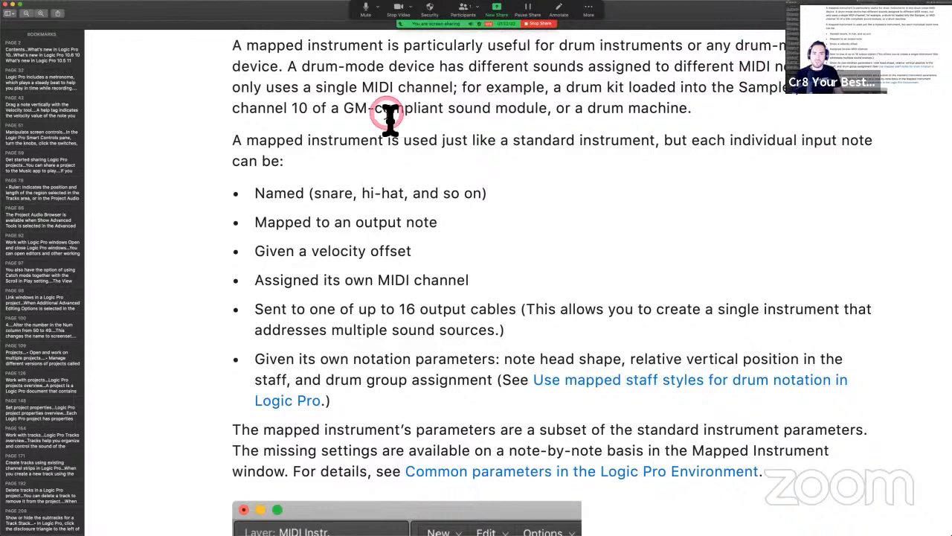
{"action": "left_click", "coordinate": [369, 76]}
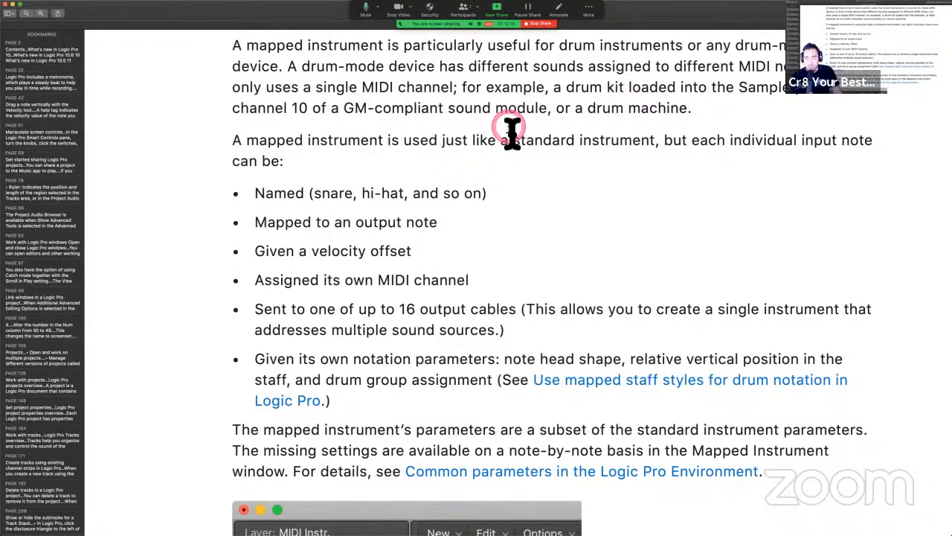
{"action": "left_click_drag", "start_coordinate": [585, 108], "coordinate": [729, 100]}
Highlight "GM-compliant sound module" in the opening paragraph, and narrow the highlight to "GM-compliant".
{"action": "left_click", "coordinate": [341, 106]}
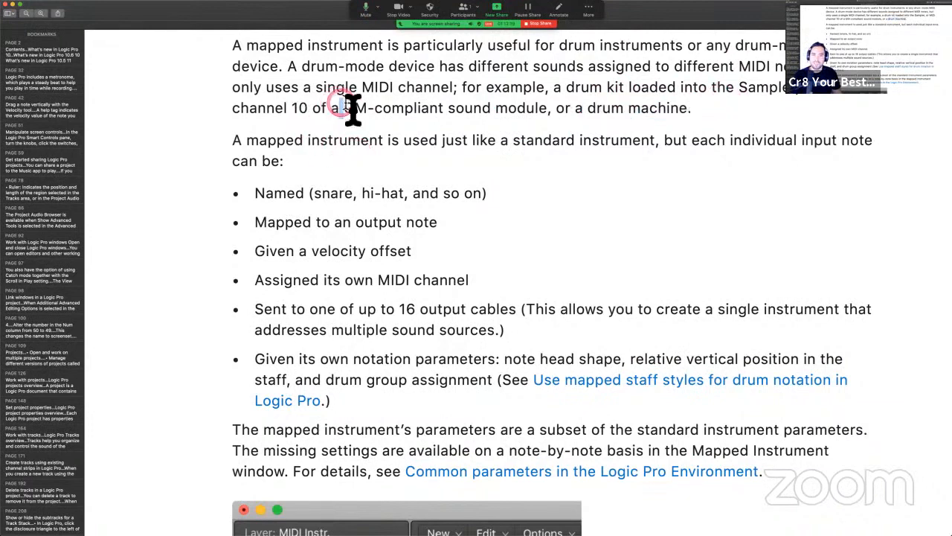
{"action": "left_click_drag", "start_coordinate": [343, 108], "coordinate": [552, 108]}
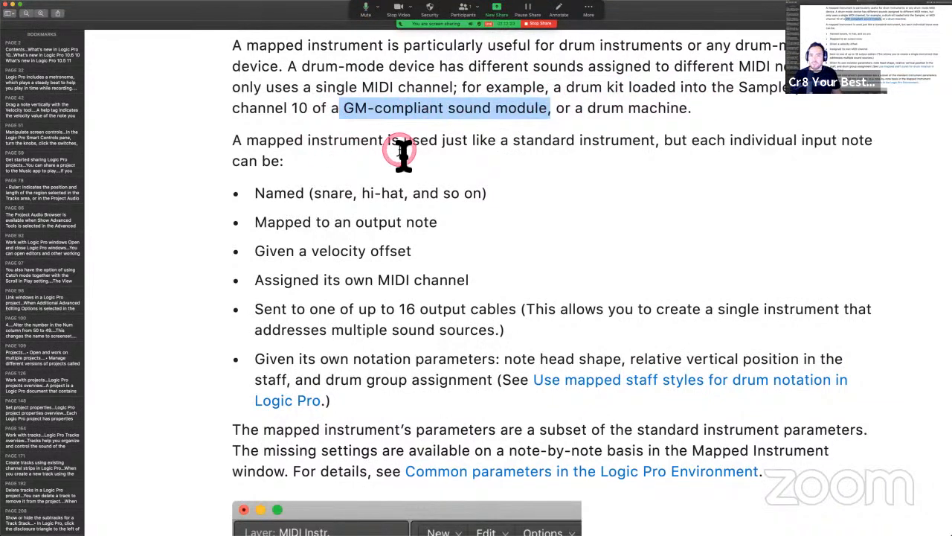
{"action": "left_click", "coordinate": [392, 139]}
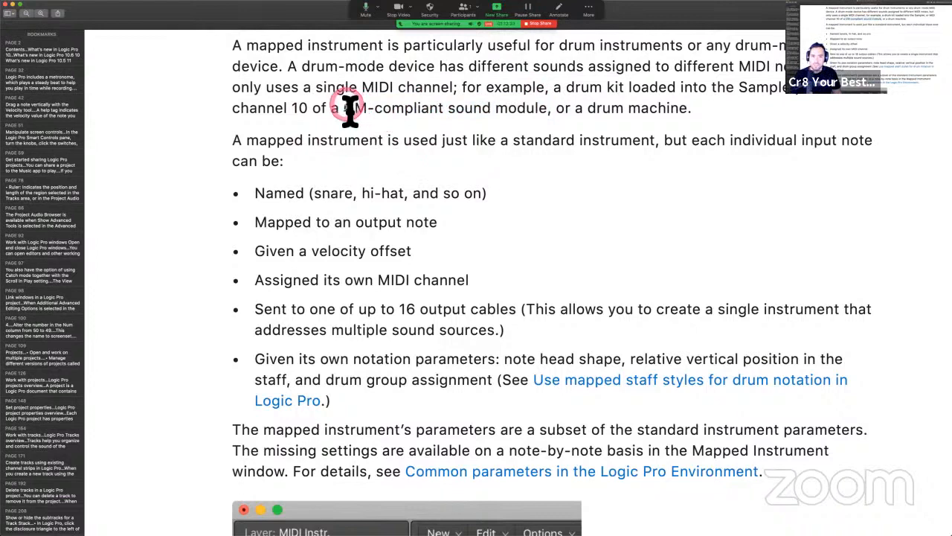
{"action": "left_click_drag", "start_coordinate": [356, 109], "coordinate": [445, 111]}
Read the options for each input note, the mapped instrument's parameters and the instructions for creating a new mapped instrument.
{"action": "scroll", "coordinate": [417, 134], "scroll_direction": "down", "scroll_amount": 2}
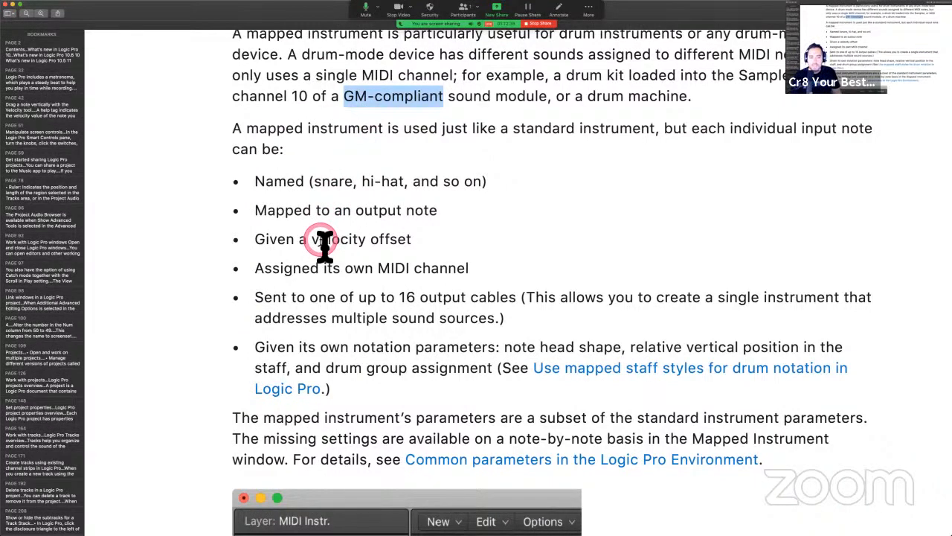
{"action": "scroll", "coordinate": [324, 240], "scroll_direction": "down", "scroll_amount": 5}
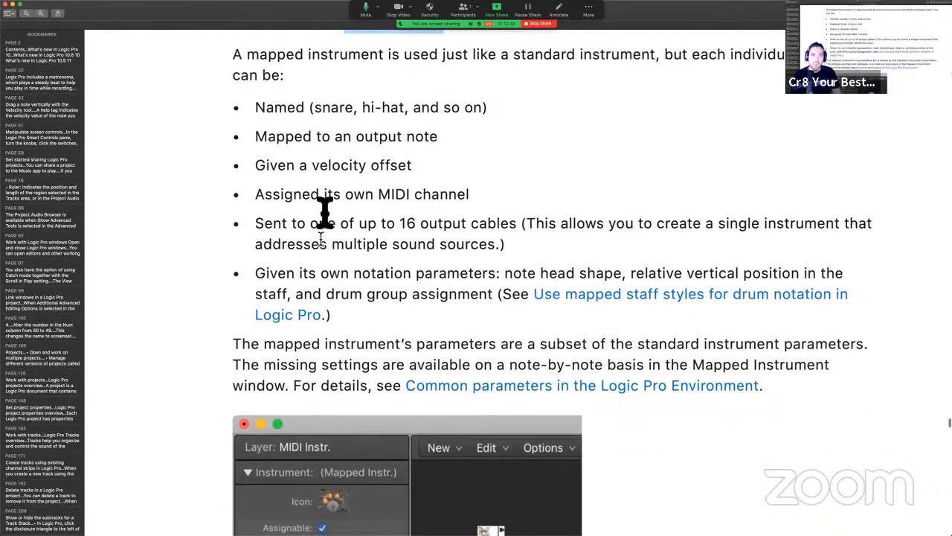
{"action": "scroll", "coordinate": [324, 214], "scroll_direction": "down", "scroll_amount": 5}
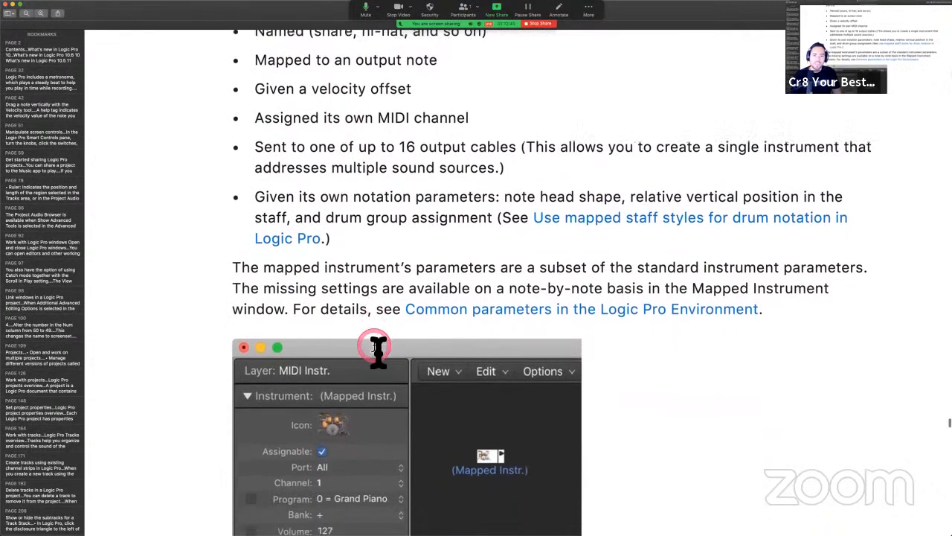
{"action": "scroll", "coordinate": [378, 349], "scroll_direction": "down", "scroll_amount": 4}
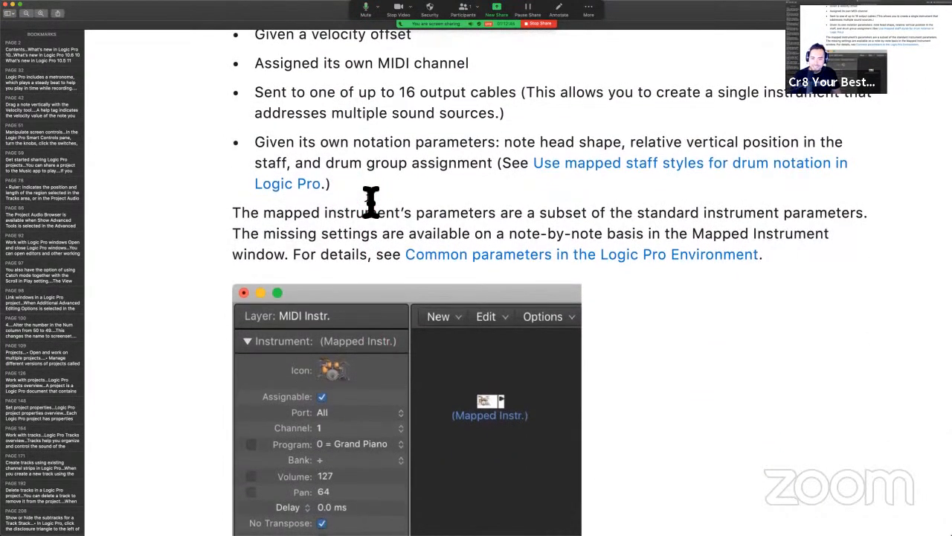
{"action": "scroll", "coordinate": [371, 201], "scroll_direction": "down", "scroll_amount": 7}
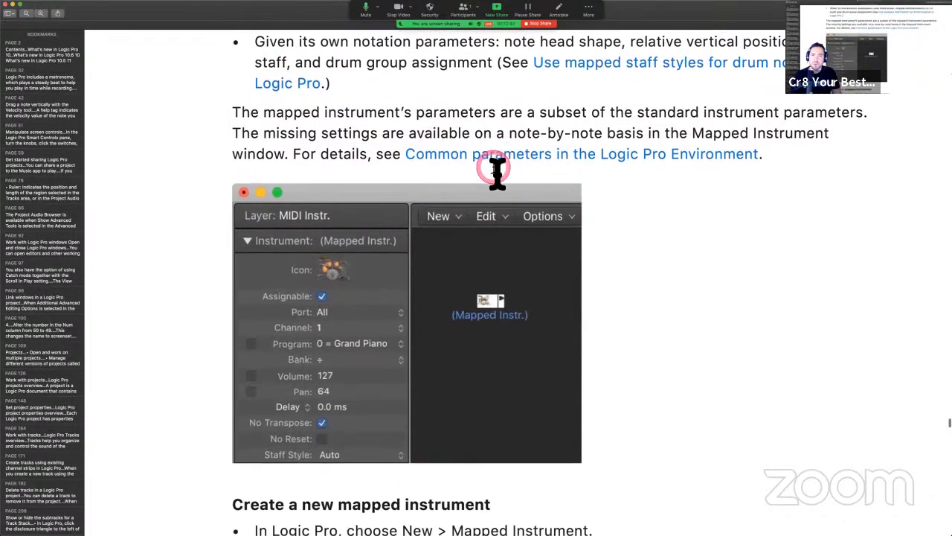
{"action": "scroll", "coordinate": [497, 172], "scroll_direction": "down", "scroll_amount": 3}
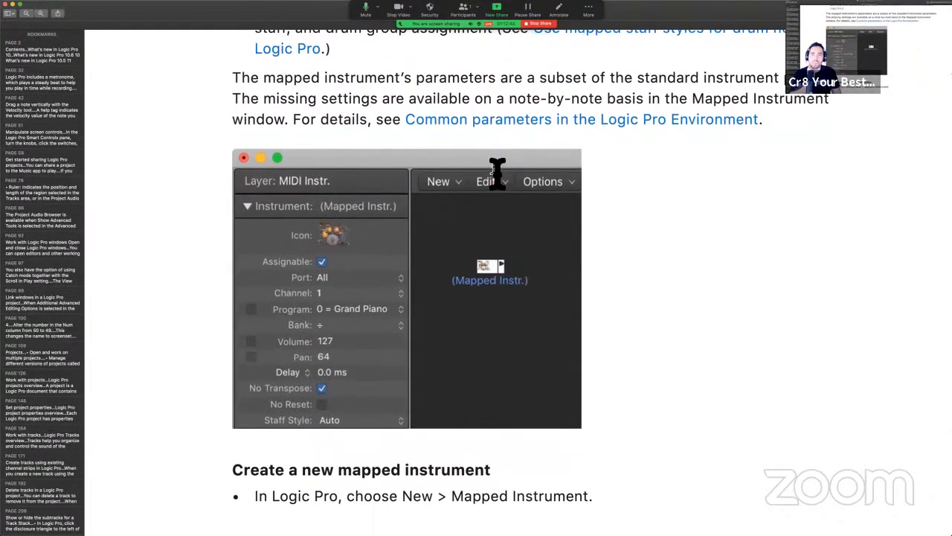
{"action": "scroll", "coordinate": [497, 171], "scroll_direction": "down", "scroll_amount": 10}
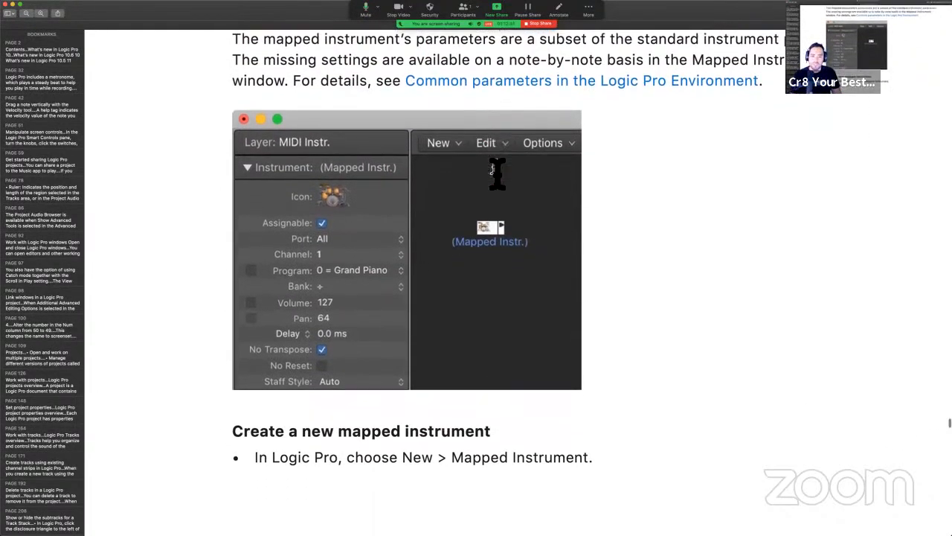
{"action": "scroll", "coordinate": [331, 350], "scroll_direction": "down", "scroll_amount": 20}
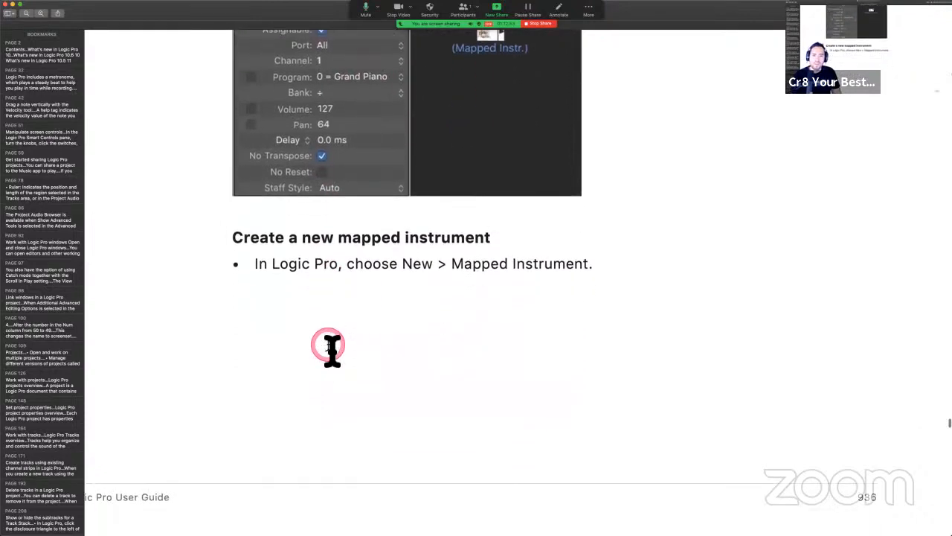
Examine the Mapped Instrument window section, including its example note table, Keyboard and Input Name descriptions and Piano Roll illustration.
{"action": "scroll", "coordinate": [439, 189], "scroll_direction": "down", "scroll_amount": 14}
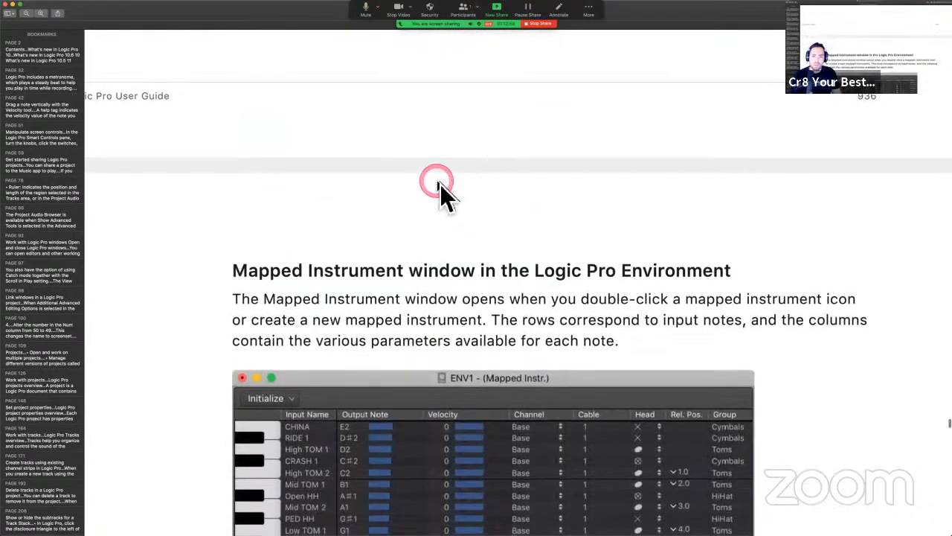
{"action": "scroll", "coordinate": [457, 227], "scroll_direction": "down", "scroll_amount": 4}
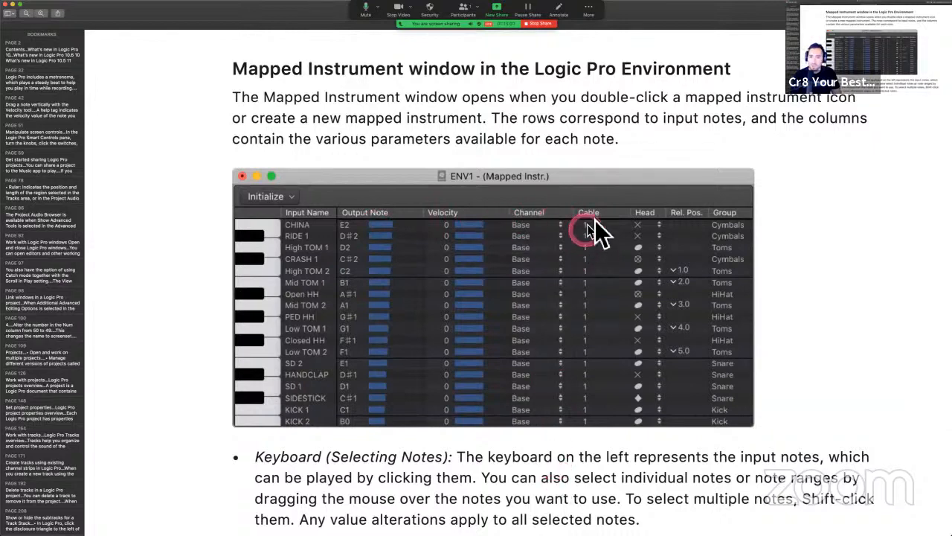
{"action": "scroll", "coordinate": [606, 320], "scroll_direction": "down", "scroll_amount": 3}
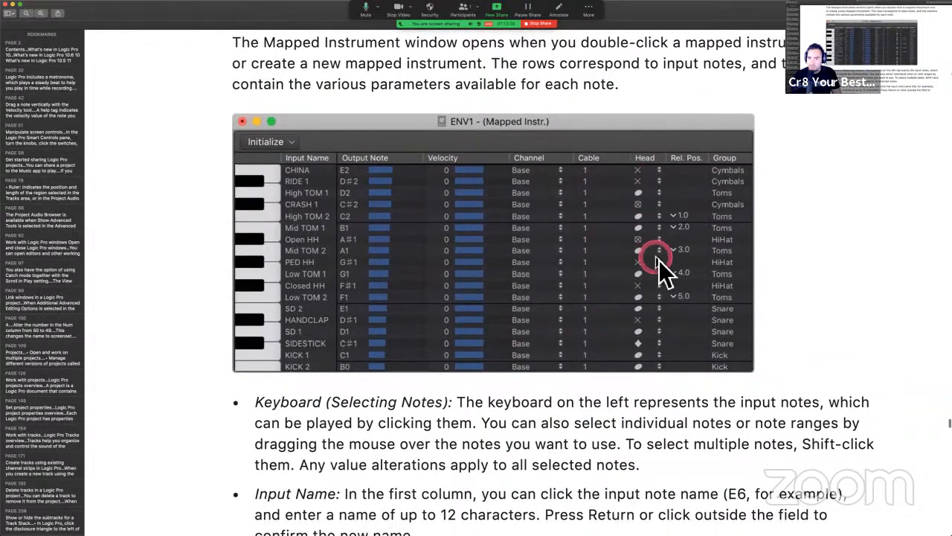
{"action": "scroll", "coordinate": [665, 261], "scroll_direction": "down", "scroll_amount": 1}
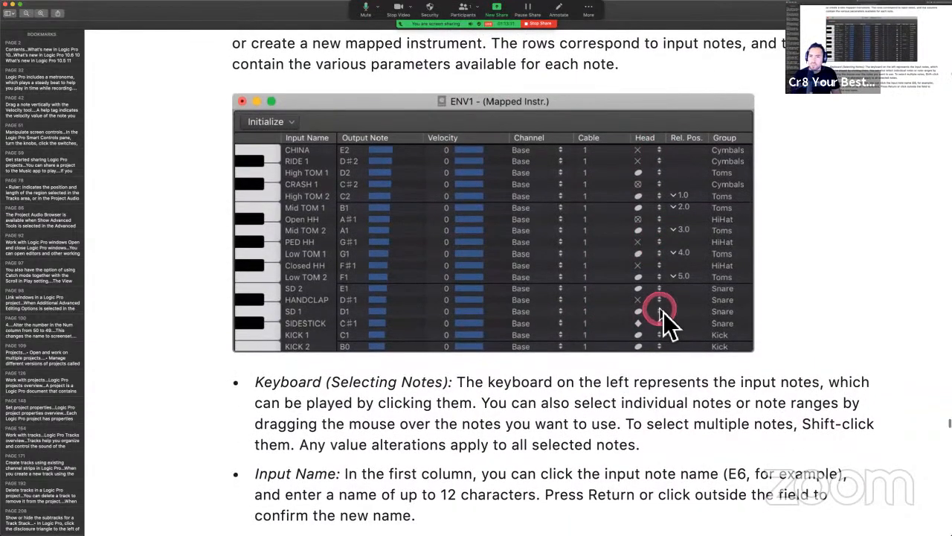
{"action": "scroll", "coordinate": [436, 365], "scroll_direction": "down", "scroll_amount": 1}
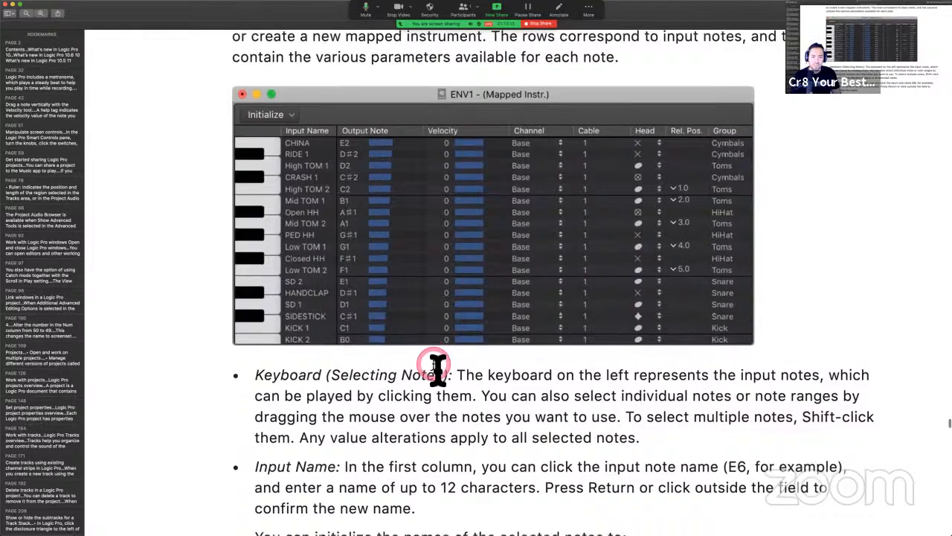
{"action": "scroll", "coordinate": [436, 366], "scroll_direction": "up", "scroll_amount": 3}
{"action": "scroll", "coordinate": [434, 365], "scroll_direction": "up", "scroll_amount": 2}
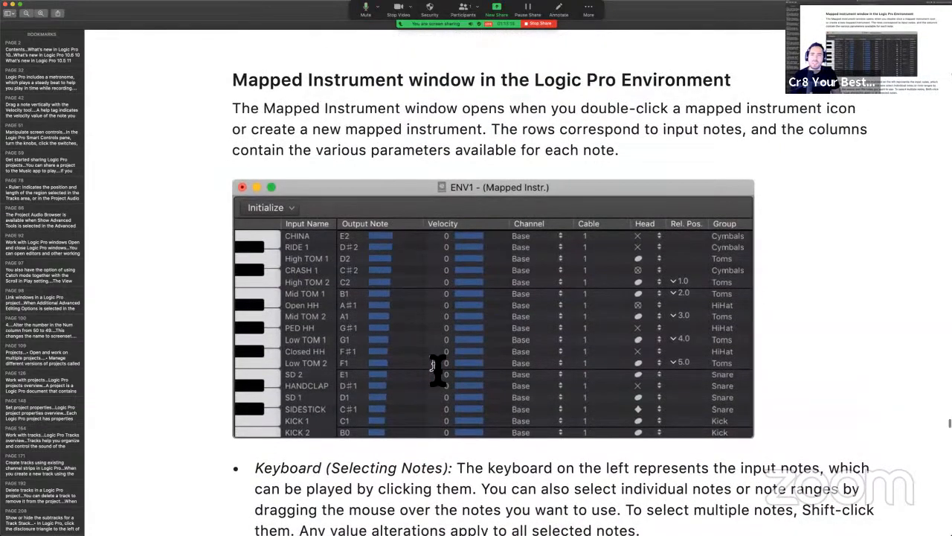
{"action": "scroll", "coordinate": [437, 368], "scroll_direction": "down", "scroll_amount": 15}
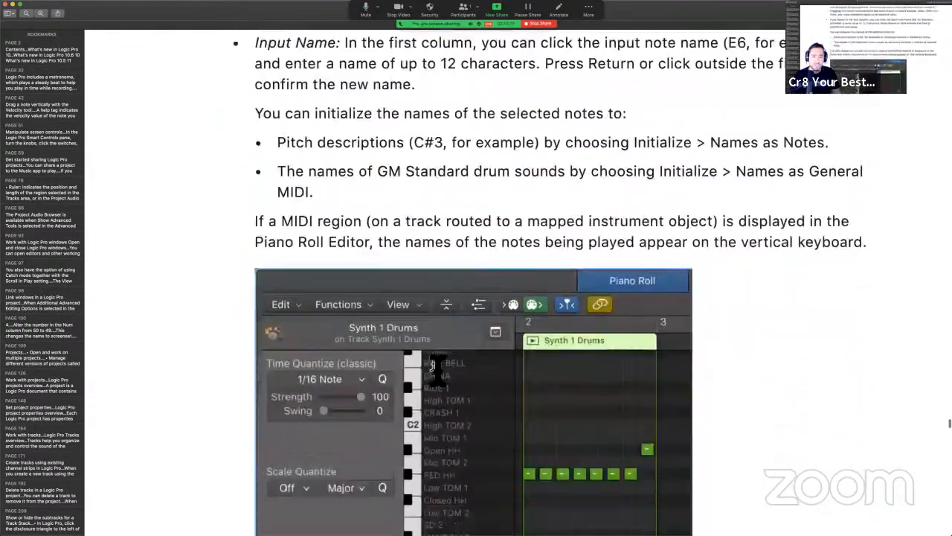
{"action": "scroll", "coordinate": [437, 368], "scroll_direction": "down", "scroll_amount": 4}
{"action": "scroll", "coordinate": [437, 368], "scroll_direction": "up", "scroll_amount": 6}
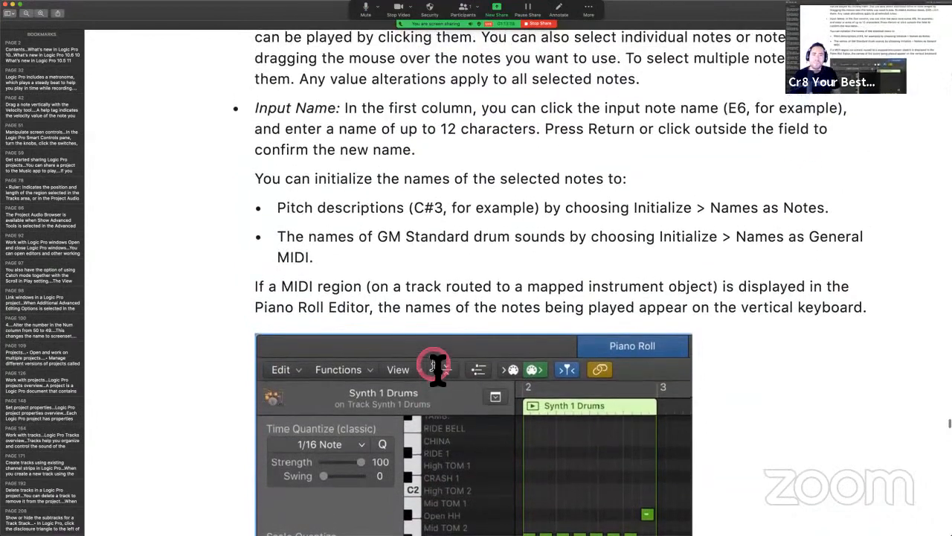
{"action": "scroll", "coordinate": [437, 367], "scroll_direction": "down", "scroll_amount": 7}
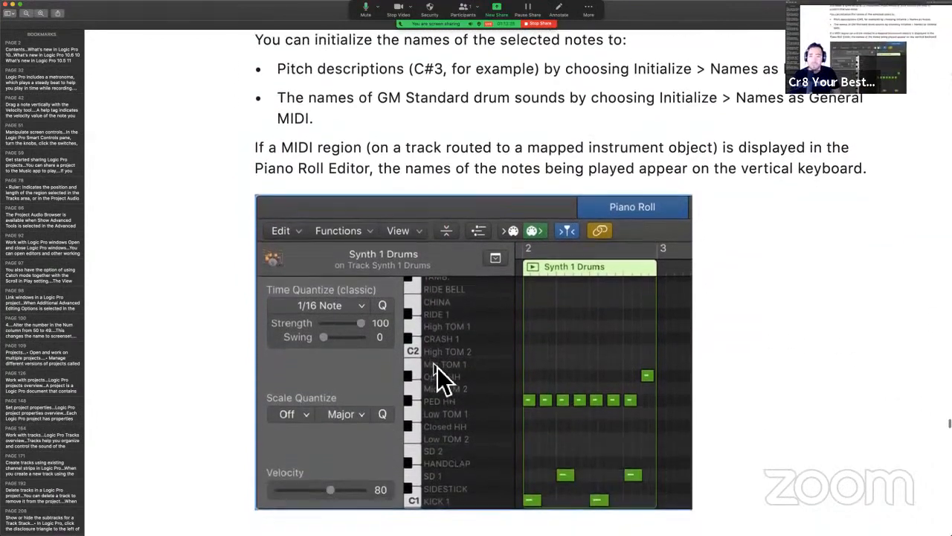
Skim the Output Note, Velocity, Channel, Cabling and Notation Parameters descriptions through to the Custom bank selects section.
{"action": "scroll", "coordinate": [436, 367], "scroll_direction": "down", "scroll_amount": 13}
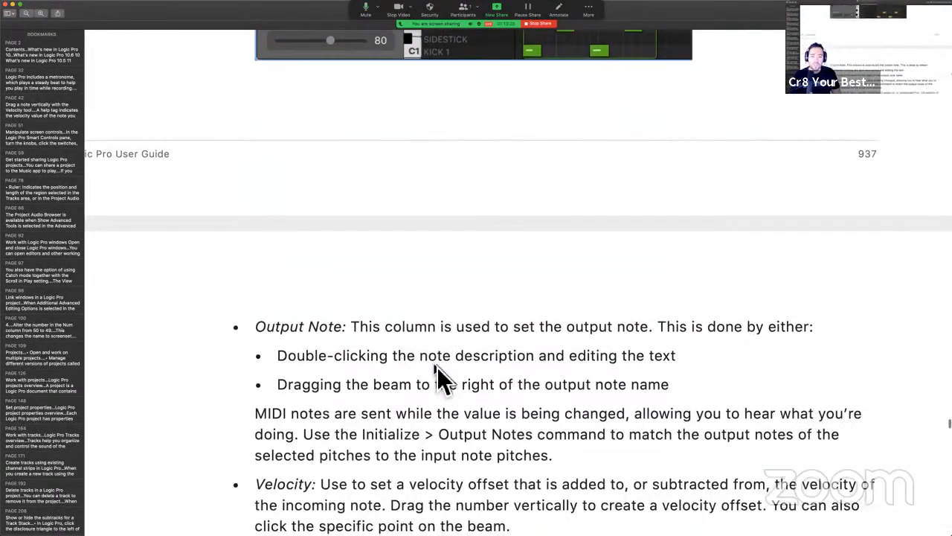
{"action": "scroll", "coordinate": [437, 367], "scroll_direction": "down", "scroll_amount": 5}
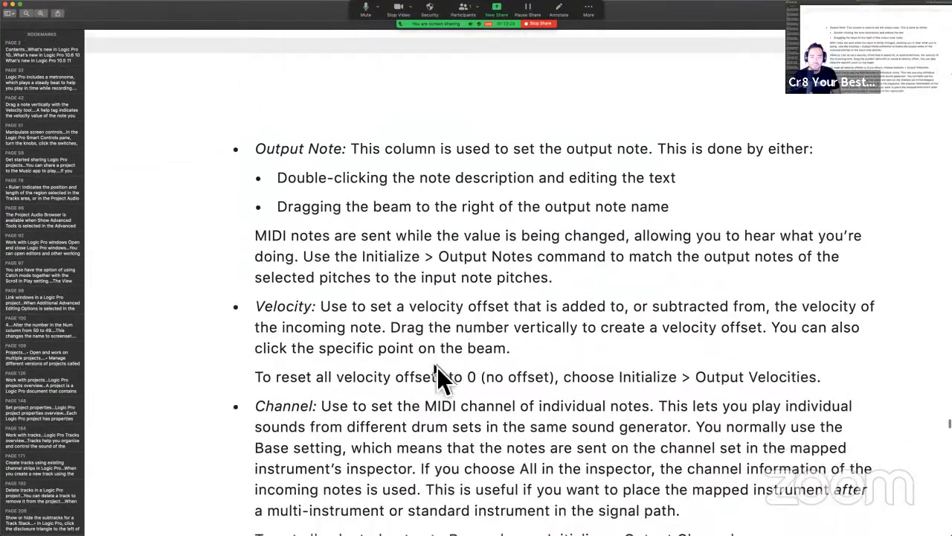
{"action": "scroll", "coordinate": [437, 367], "scroll_direction": "down", "scroll_amount": 10}
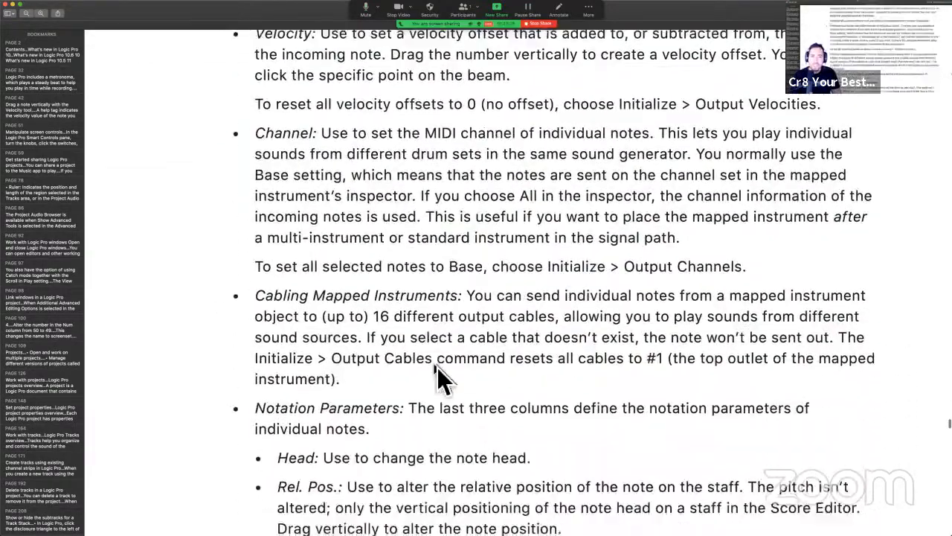
{"action": "scroll", "coordinate": [437, 366], "scroll_direction": "down", "scroll_amount": 9}
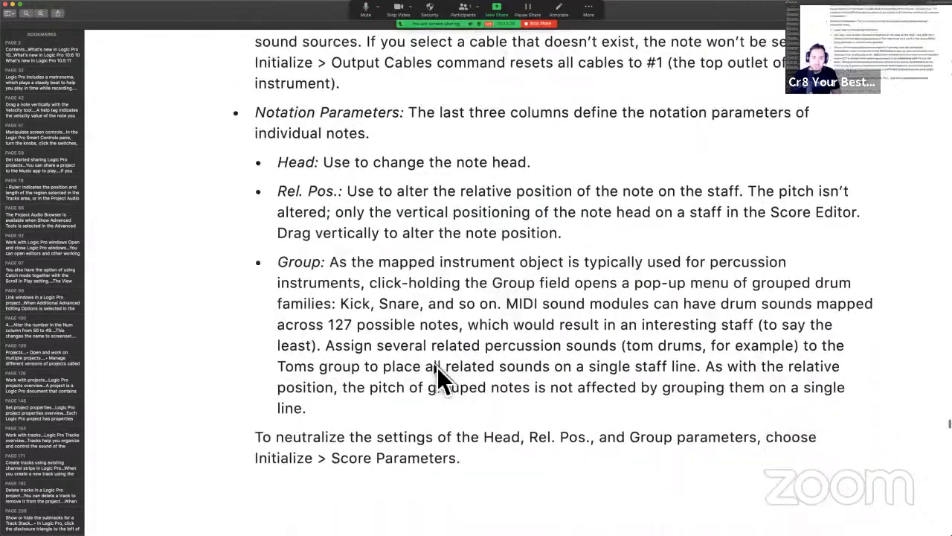
{"action": "scroll", "coordinate": [437, 367], "scroll_direction": "down", "scroll_amount": 8}
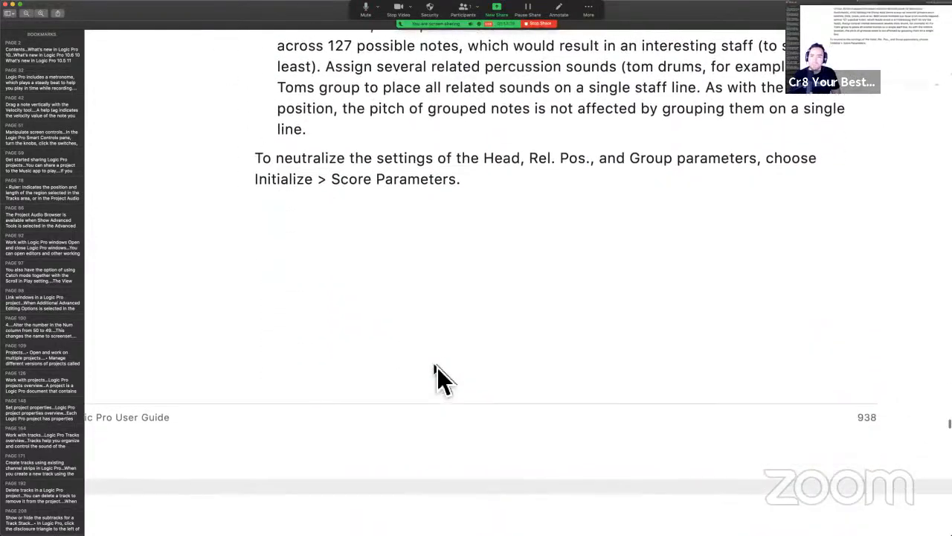
{"action": "scroll", "coordinate": [437, 367], "scroll_direction": "down", "scroll_amount": 8}
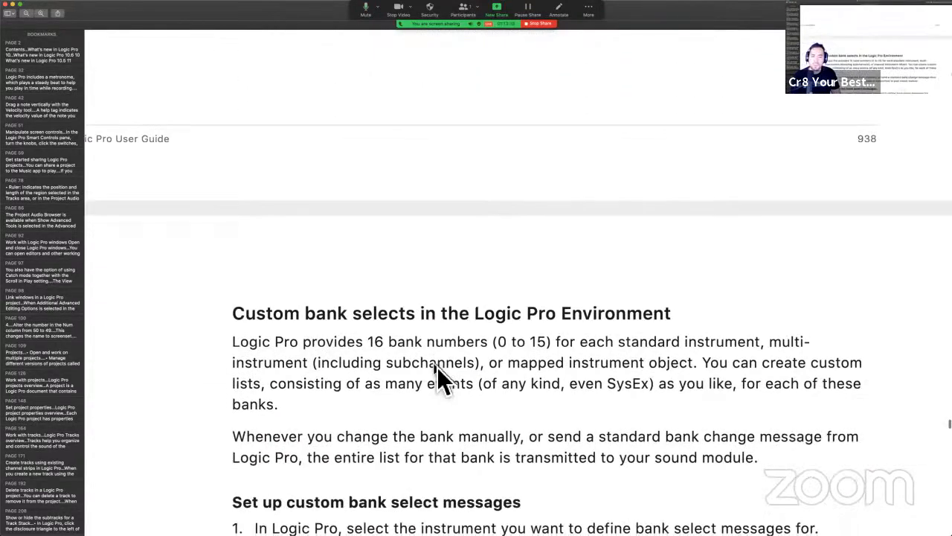
Read the Custom bank selects introduction and the first instructions for setting up custom bank select messages.
{"action": "scroll", "coordinate": [436, 366], "scroll_direction": "down", "scroll_amount": 3}
{"action": "left_click", "coordinate": [358, 153]}
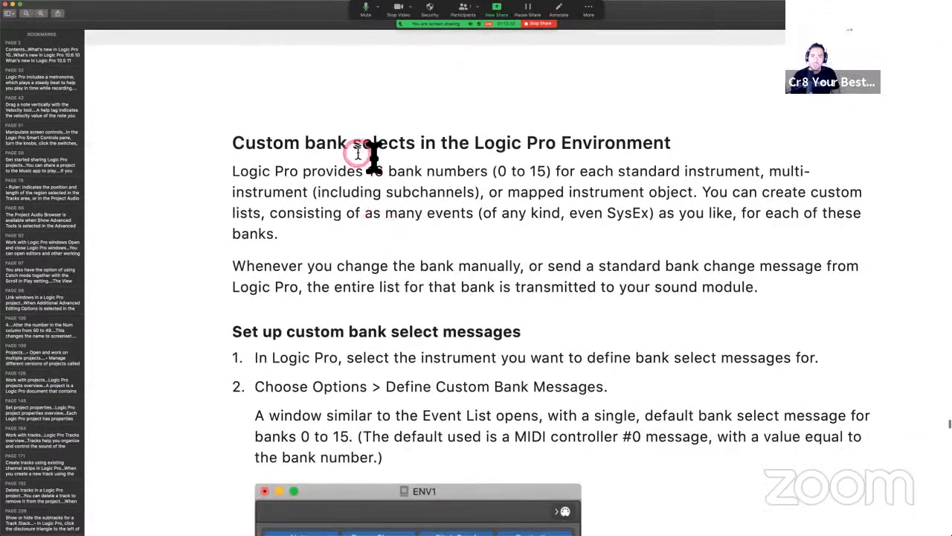
{"action": "scroll", "coordinate": [476, 152], "scroll_direction": "down", "scroll_amount": 3}
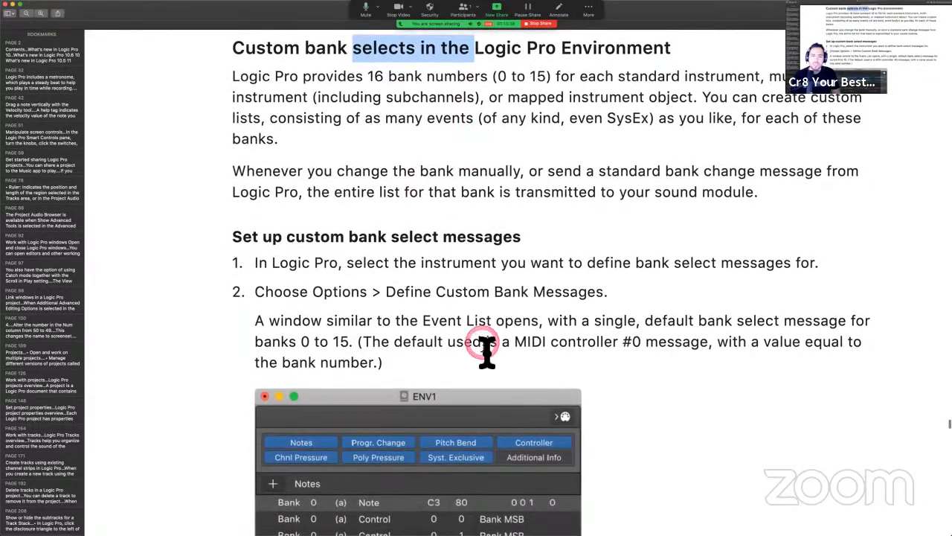
{"action": "scroll", "coordinate": [486, 349], "scroll_direction": "up", "scroll_amount": 1}
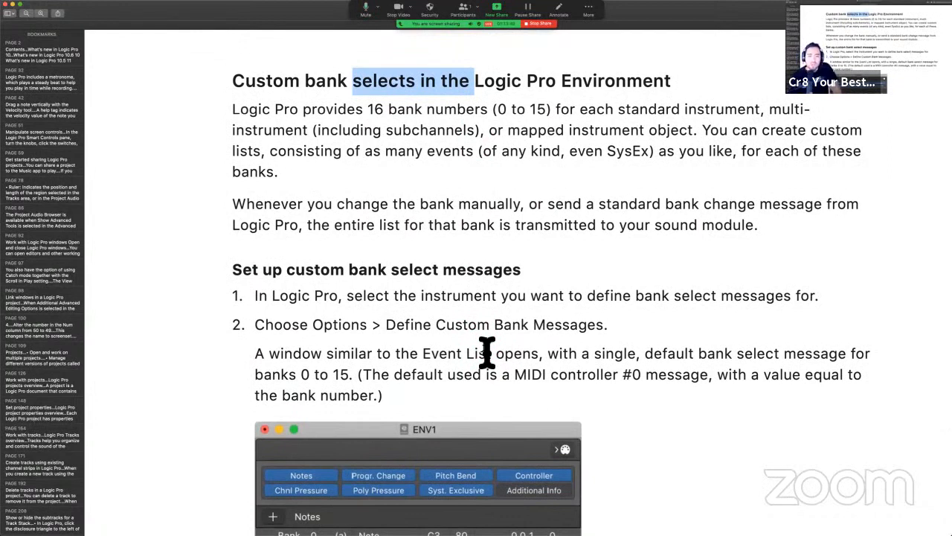
{"action": "left_click", "coordinate": [393, 296]}
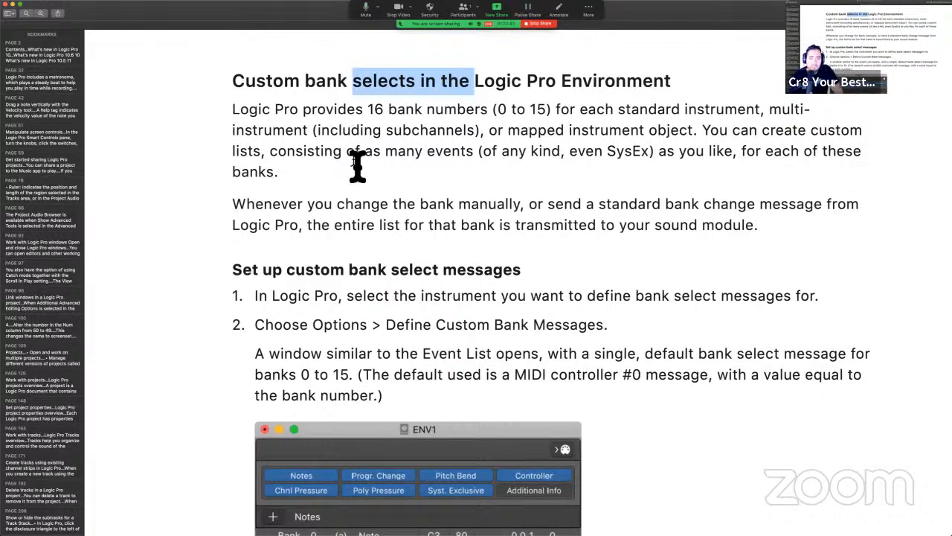
{"action": "scroll", "coordinate": [312, 255], "scroll_direction": "down", "scroll_amount": 1}
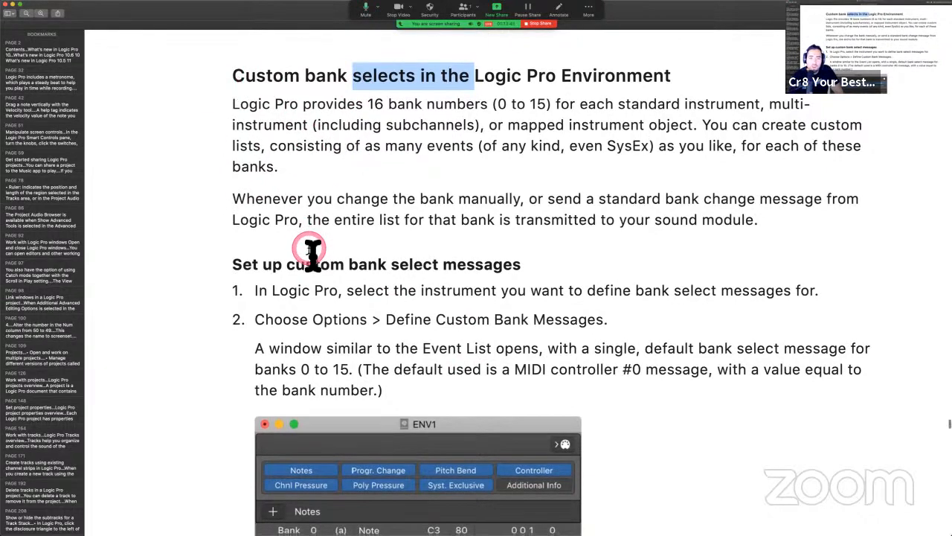
{"action": "scroll", "coordinate": [312, 256], "scroll_direction": "up", "scroll_amount": 1}
{"action": "scroll", "coordinate": [311, 251], "scroll_direction": "down", "scroll_amount": 2}
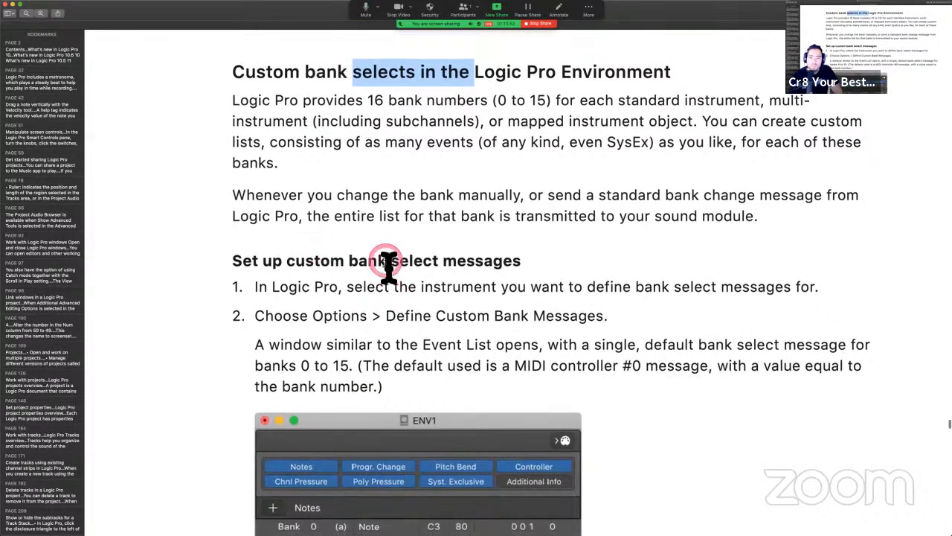
{"action": "scroll", "coordinate": [389, 264], "scroll_direction": "down", "scroll_amount": 1}
{"action": "scroll", "coordinate": [412, 222], "scroll_direction": "down", "scroll_amount": 3}
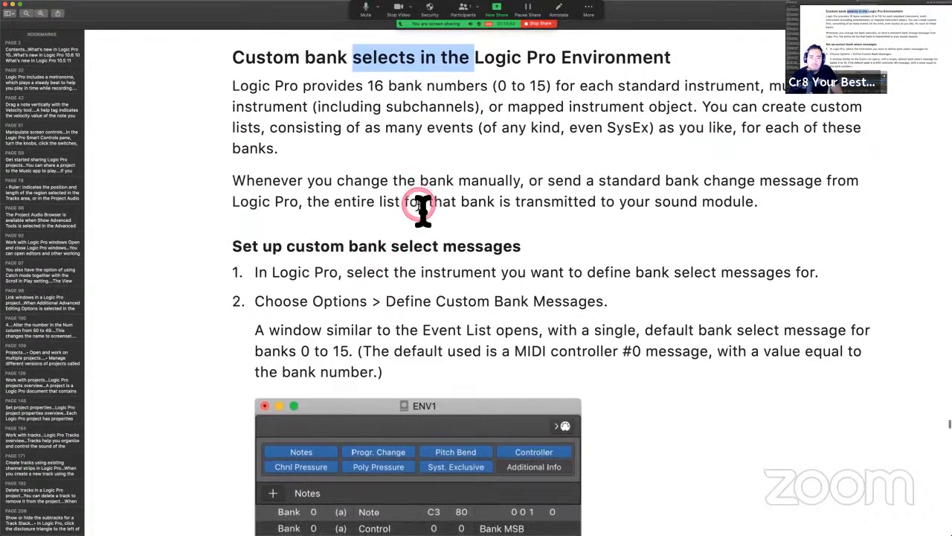
Examine the bank message event list illustration and the explanations beneath it, through to the start of the Touch track objects section.
{"action": "left_click_drag", "start_coordinate": [366, 174], "coordinate": [537, 165]}
{"action": "scroll", "coordinate": [505, 248], "scroll_direction": "down", "scroll_amount": 10}
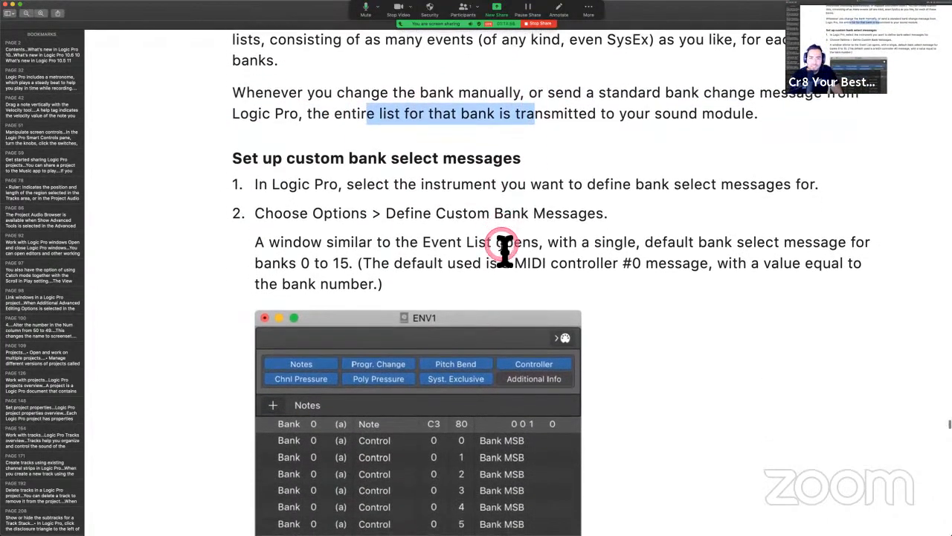
{"action": "scroll", "coordinate": [505, 242], "scroll_direction": "down", "scroll_amount": 15}
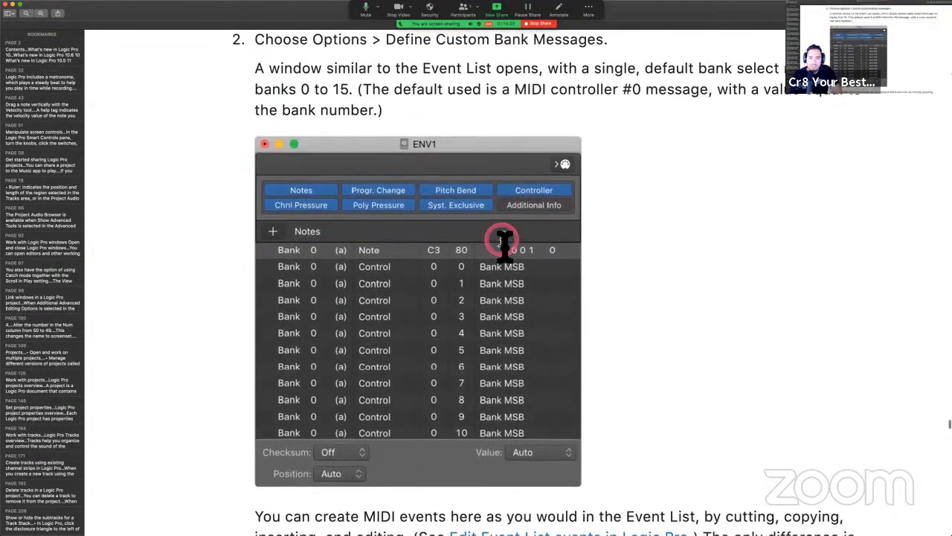
{"action": "scroll", "coordinate": [446, 407], "scroll_direction": "down", "scroll_amount": 19}
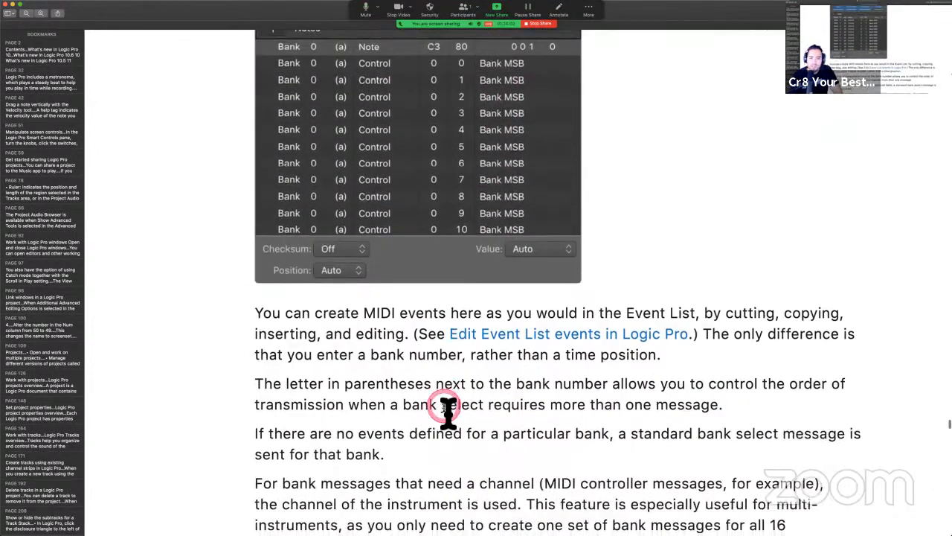
{"action": "scroll", "coordinate": [446, 405], "scroll_direction": "down", "scroll_amount": 16}
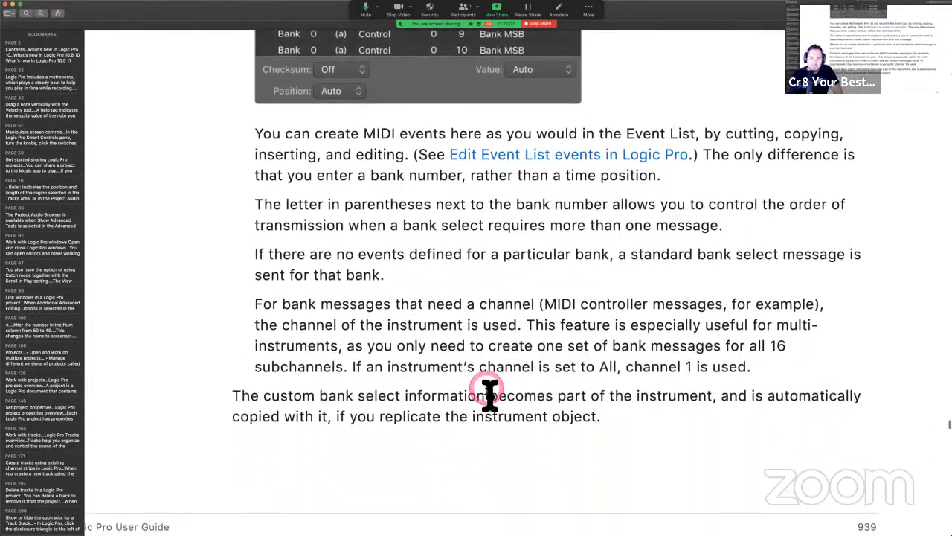
{"action": "scroll", "coordinate": [501, 483], "scroll_direction": "down", "scroll_amount": 20}
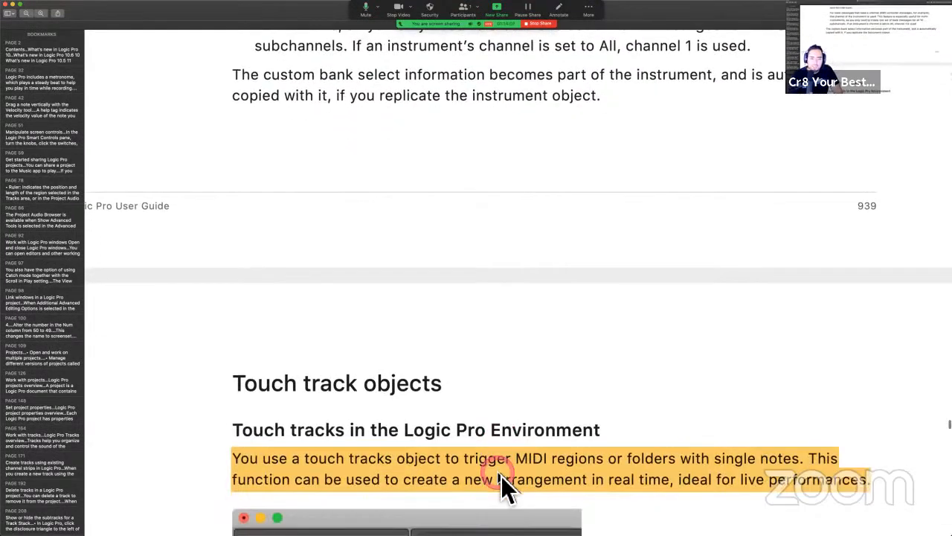
Read the touch tracks introduction, its object parameter illustration and the notes on triggering MIDI regions instead of audio.
{"action": "scroll", "coordinate": [500, 475], "scroll_direction": "down", "scroll_amount": 2}
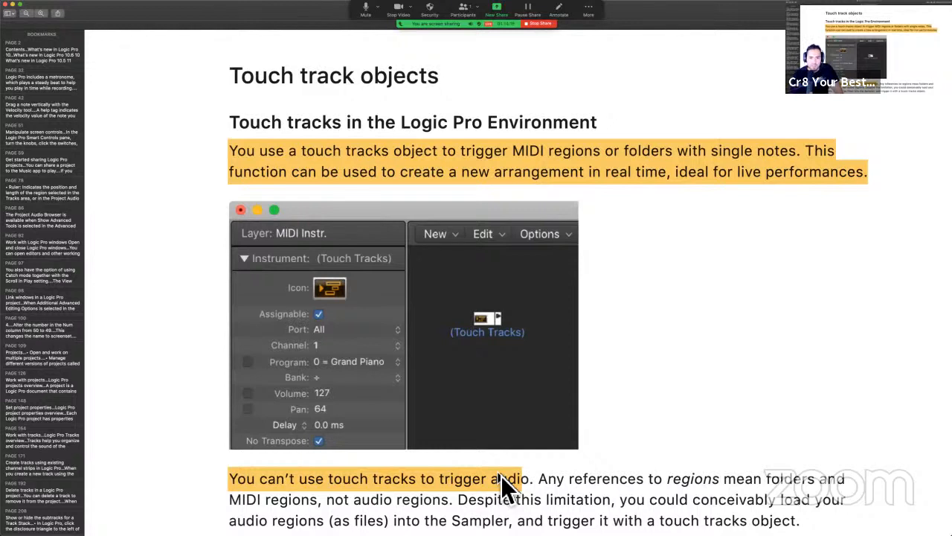
{"action": "left_click_drag", "start_coordinate": [501, 475], "coordinate": [523, 478]}
{"action": "left_click", "coordinate": [497, 333]}
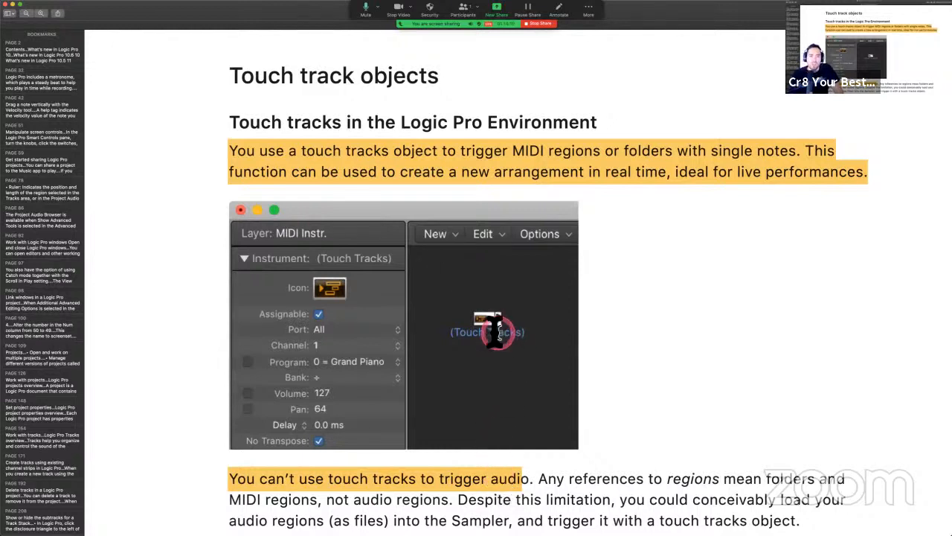
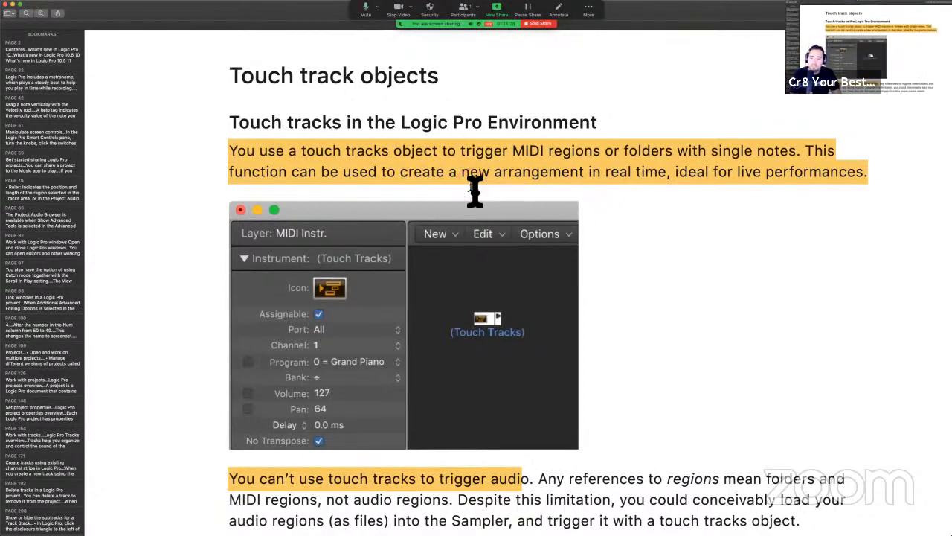
{"action": "scroll", "coordinate": [475, 192], "scroll_direction": "down", "scroll_amount": 5}
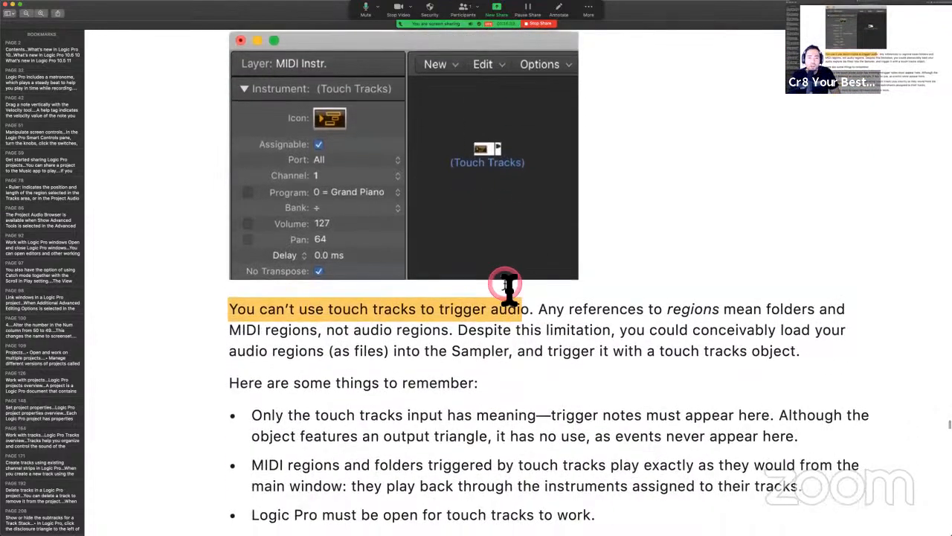
{"action": "scroll", "coordinate": [506, 283], "scroll_direction": "down", "scroll_amount": 5}
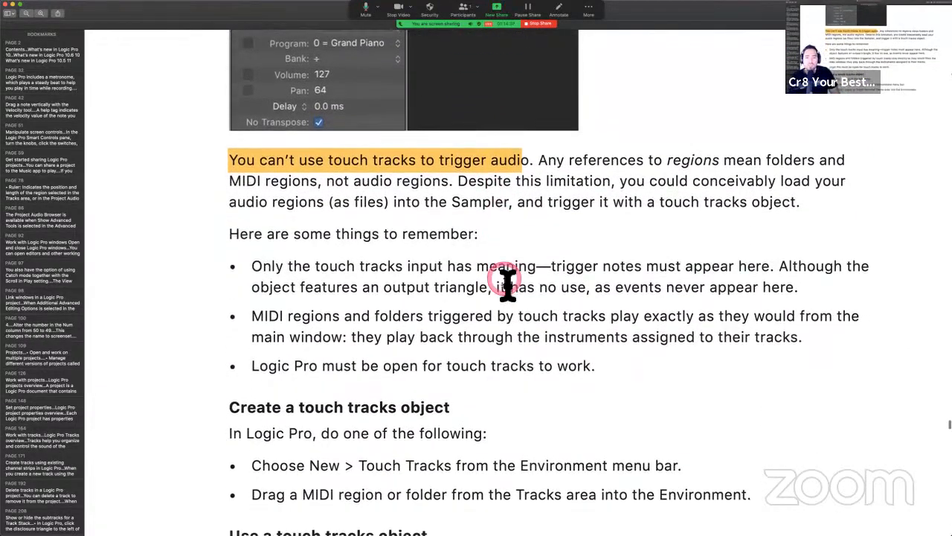
{"action": "scroll", "coordinate": [509, 282], "scroll_direction": "up", "scroll_amount": 1}
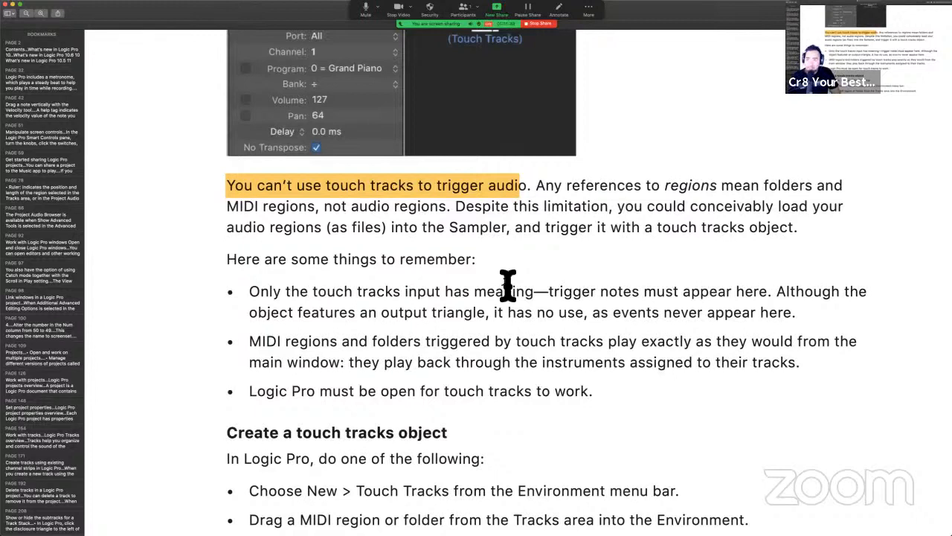
{"action": "scroll", "coordinate": [509, 284], "scroll_direction": "down", "scroll_amount": 1}
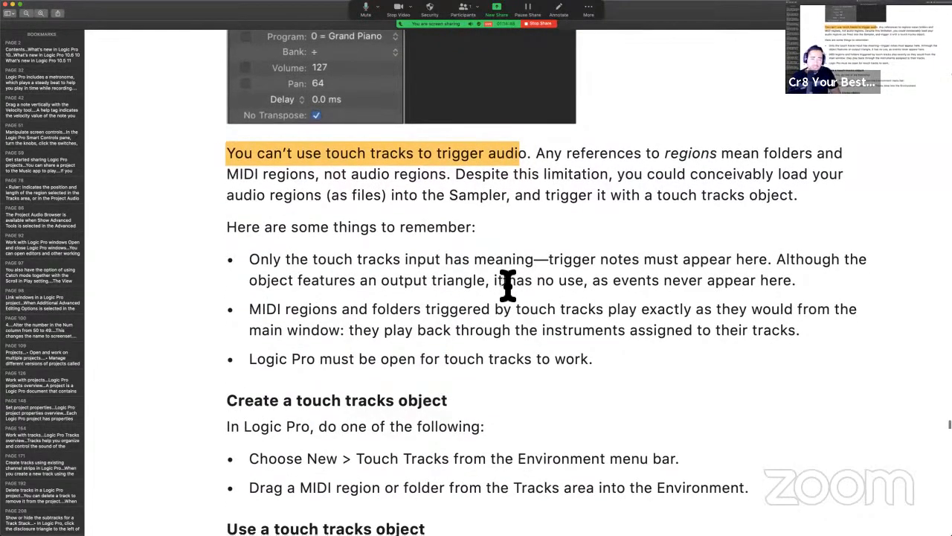
{"action": "scroll", "coordinate": [509, 284], "scroll_direction": "down", "scroll_amount": 1}
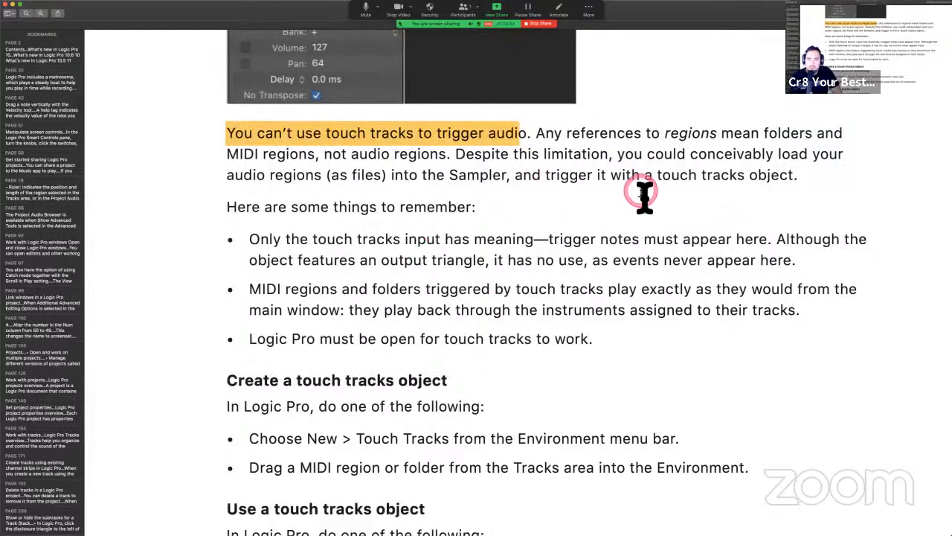
Highlight "Any references to regions mean folders and MIDI regions, not audio regions" in yellow.
{"action": "left_click_drag", "start_coordinate": [448, 177], "coordinate": [503, 186]}
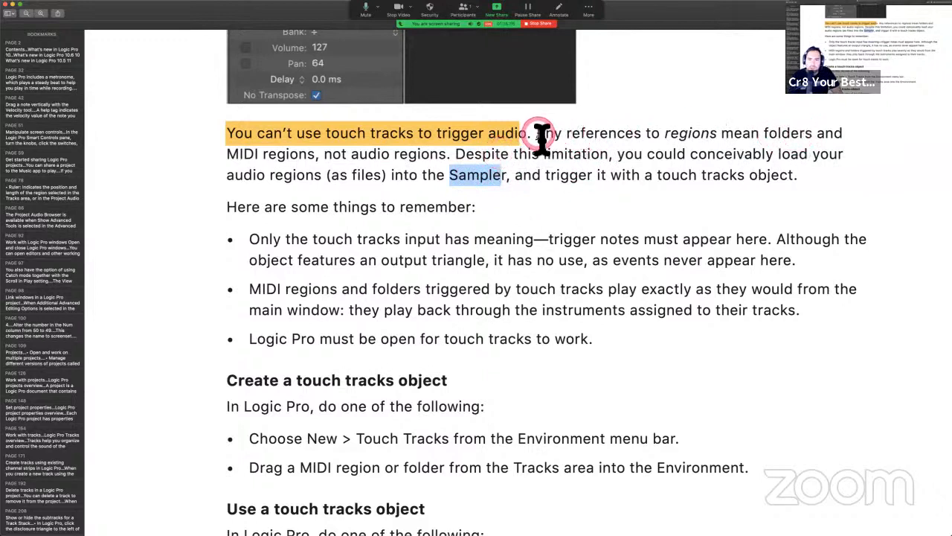
{"action": "left_click_drag", "start_coordinate": [536, 132], "coordinate": [507, 152]}
{"action": "mouse_move", "coordinate": [440, 160]}
{"action": "left_mouse_down"}
{"action": "mouse_move", "coordinate": [419, 159]}
{"action": "mouse_move", "coordinate": [449, 160]}
{"action": "left_mouse_up"}
{"action": "left_click", "coordinate": [830, 13]}
Read the touch tracks reminders and select the text from "MIDI regions and folders triggered by touch tracks" through "main window:".
{"action": "scroll", "coordinate": [467, 328], "scroll_direction": "down", "scroll_amount": 2}
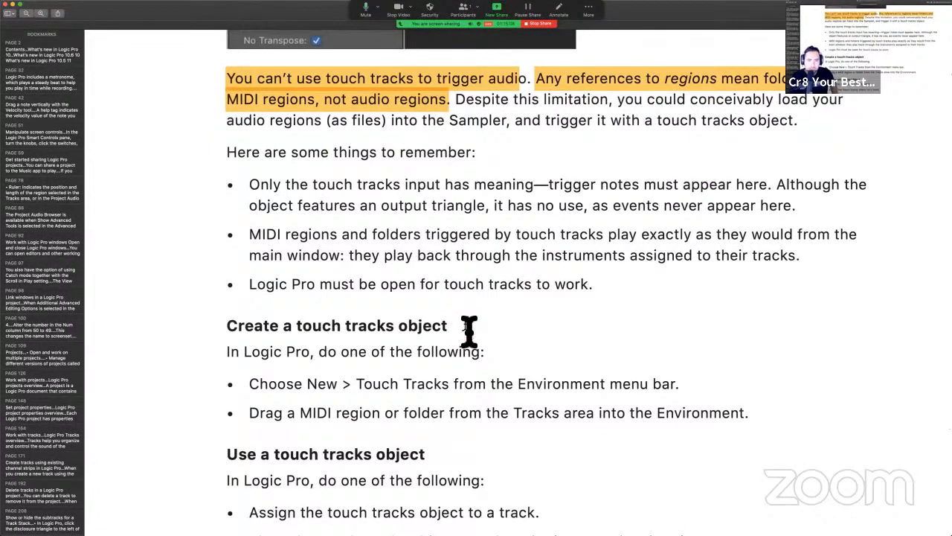
{"action": "left_click", "coordinate": [440, 238]}
{"action": "left_click", "coordinate": [406, 192]}
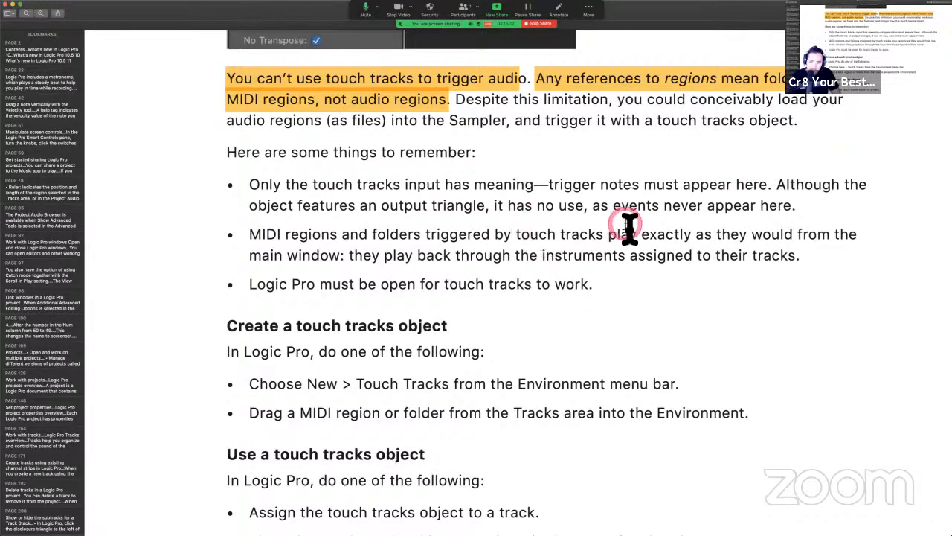
{"action": "scroll", "coordinate": [777, 223], "scroll_direction": "down", "scroll_amount": 3}
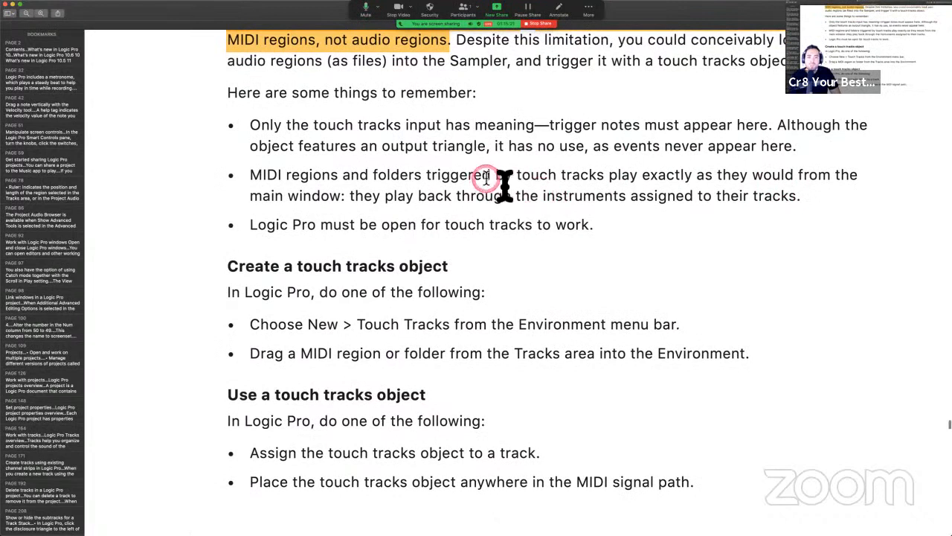
{"action": "left_click_drag", "start_coordinate": [482, 176], "coordinate": [867, 176]}
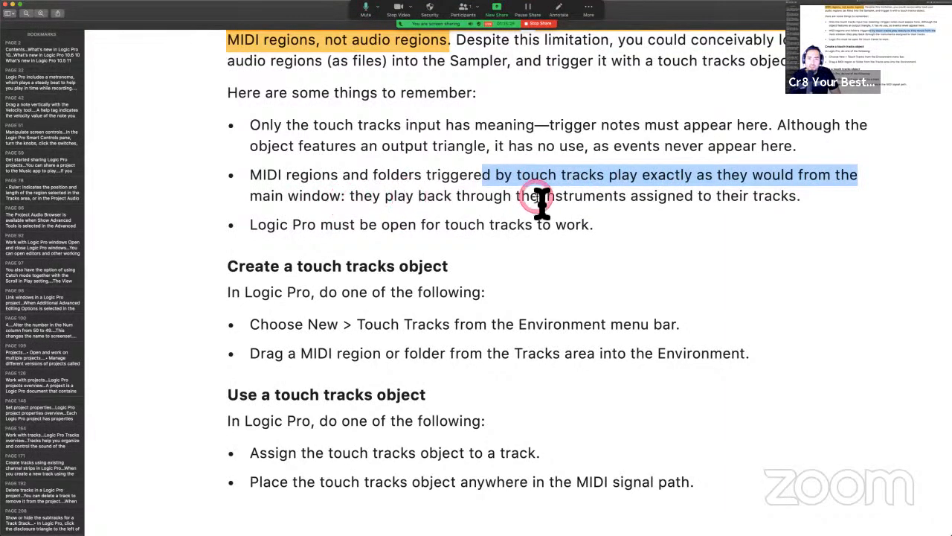
{"action": "double_click", "coordinate": [262, 176]}
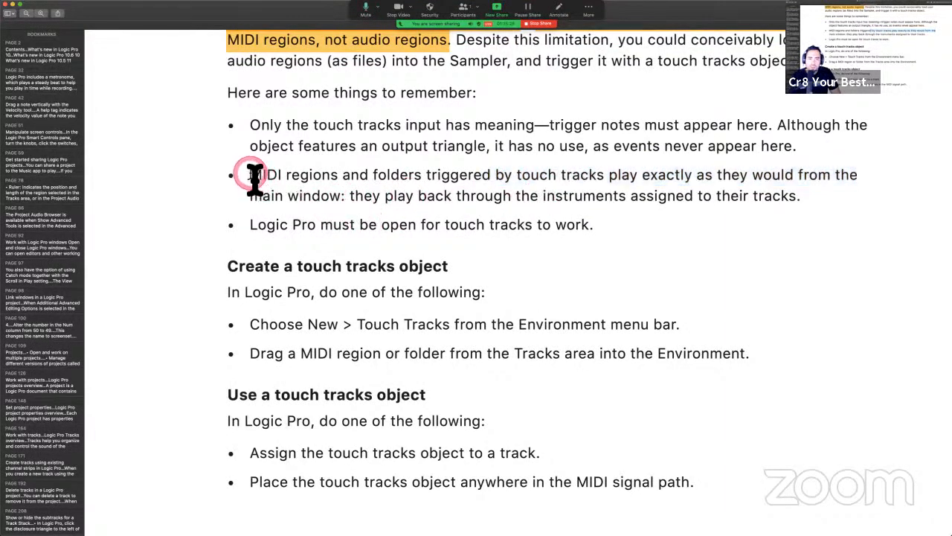
{"action": "left_click_drag", "start_coordinate": [296, 195], "coordinate": [351, 199]}
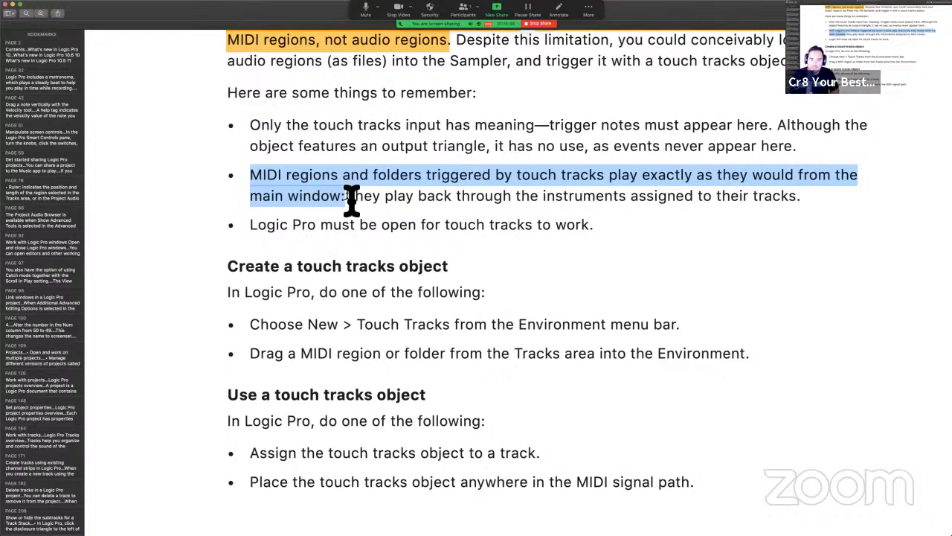
Review how to create and use a touch tracks object, switch to Logic Pro and add a touch tracks object in the Environment.
{"action": "scroll", "coordinate": [346, 223], "scroll_direction": "down", "scroll_amount": 2}
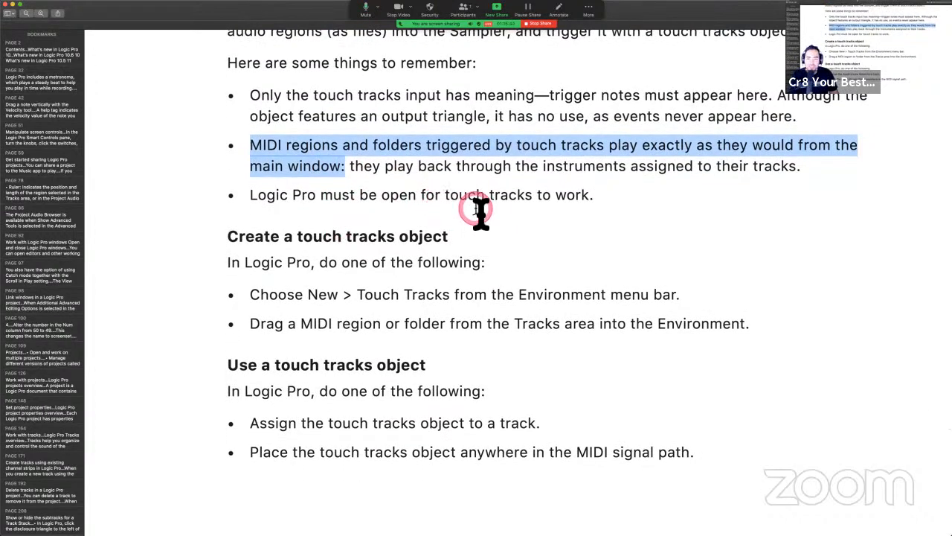
{"action": "scroll", "coordinate": [476, 205], "scroll_direction": "down", "scroll_amount": 2}
{"action": "scroll", "coordinate": [476, 149], "scroll_direction": "down", "scroll_amount": 2}
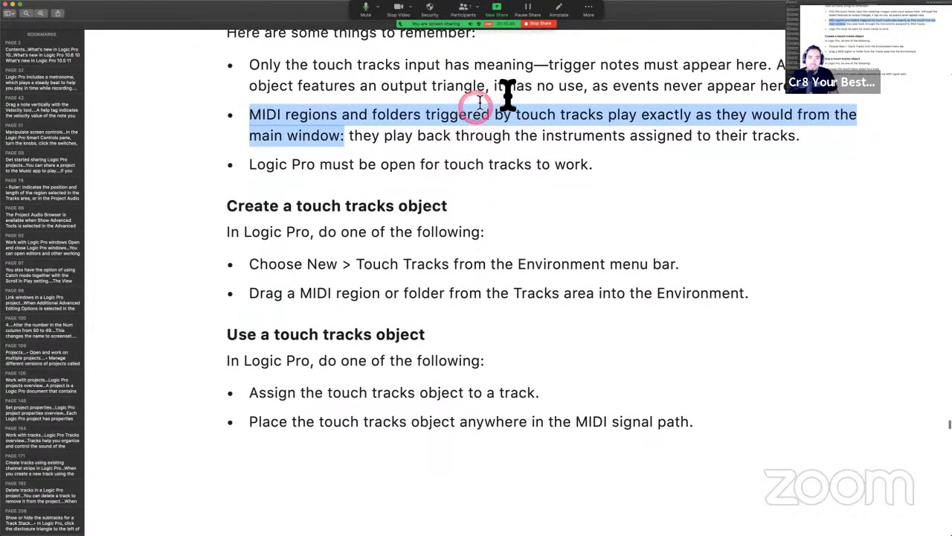
{"action": "scroll", "coordinate": [438, 110], "scroll_direction": "down", "scroll_amount": 2}
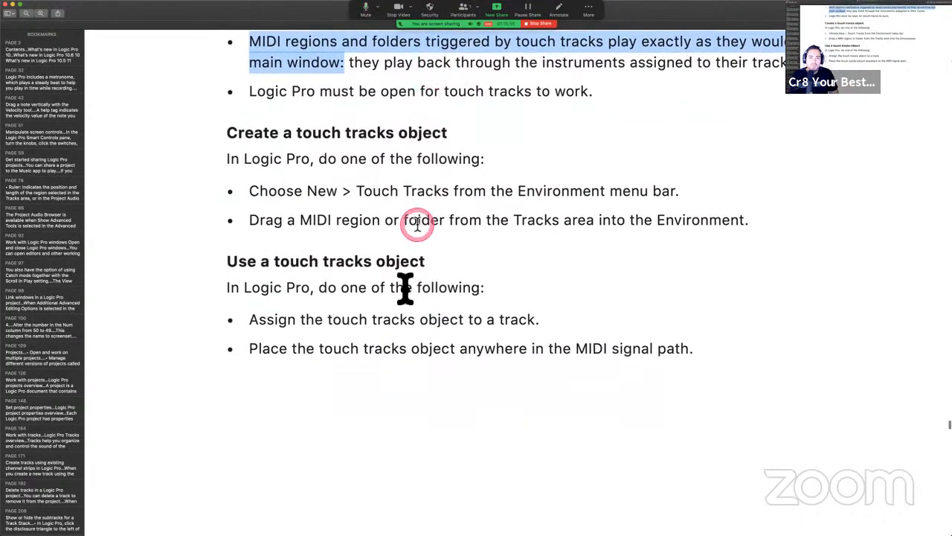
{"action": "key", "text": "ctrl+Right"}
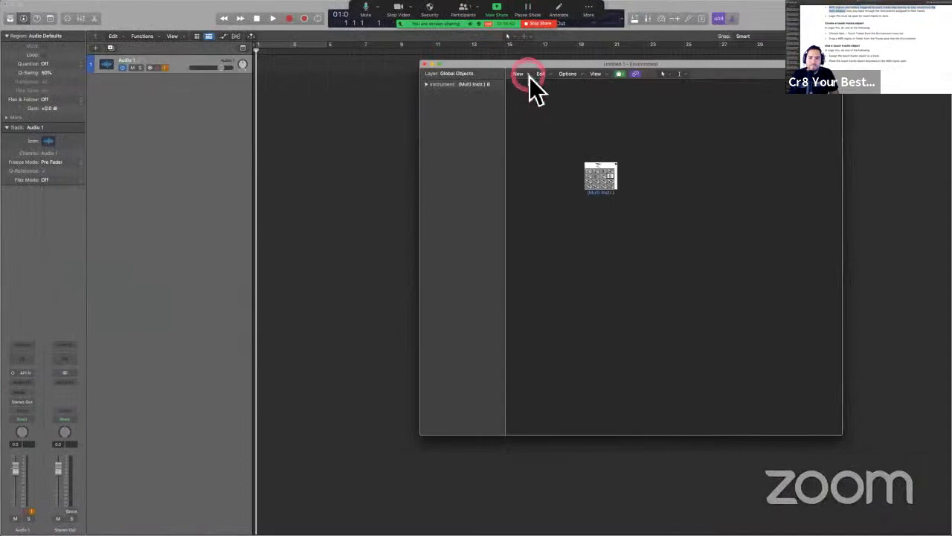
{"action": "left_click", "coordinate": [529, 76]}
{"action": "left_click", "coordinate": [551, 105]}
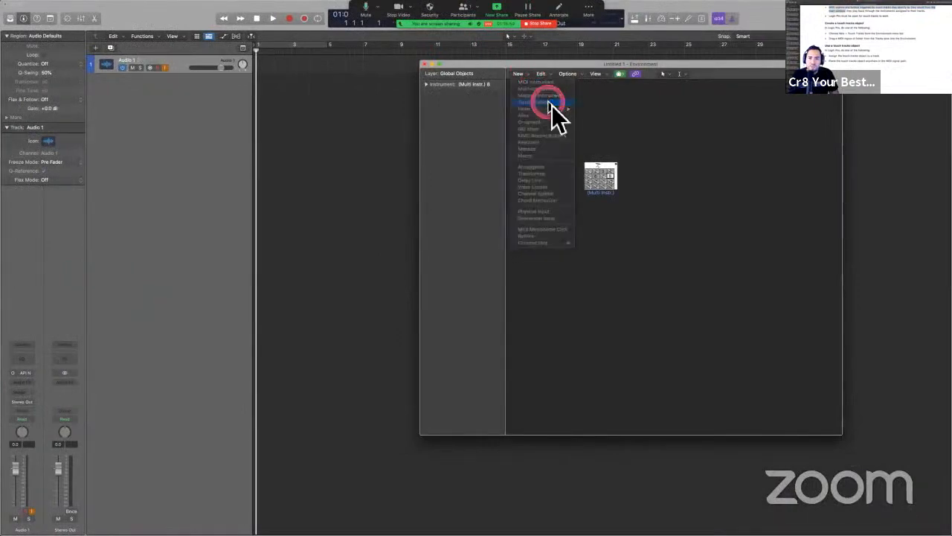
Create one software instrument track with Alchemy as its instrument, close the plug-in window and bring the Environment window back to the front.
{"action": "key", "text": "alt+super+n"}
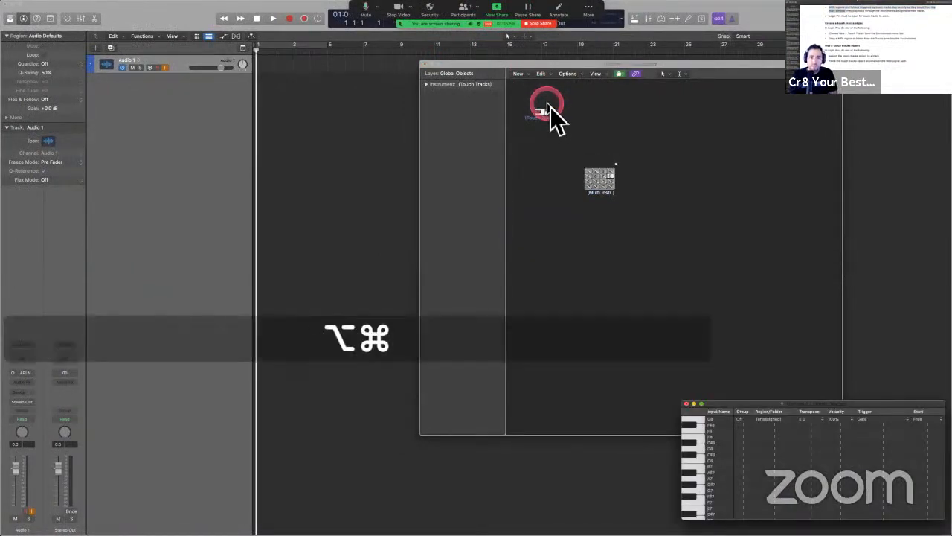
{"action": "left_click", "coordinate": [292, 215]}
{"action": "key", "text": "alt+super+n"}
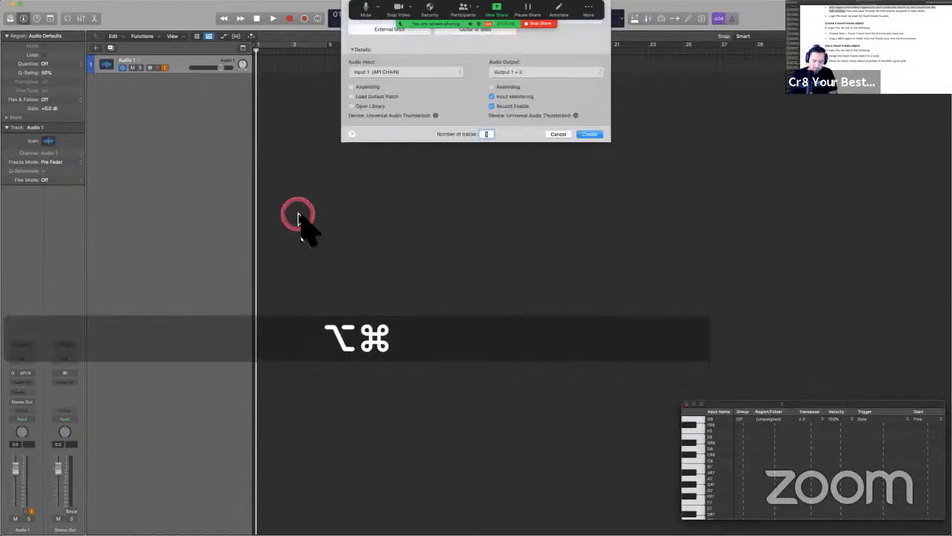
{"action": "key", "text": "Left"}
{"action": "left_click", "coordinate": [404, 75]}
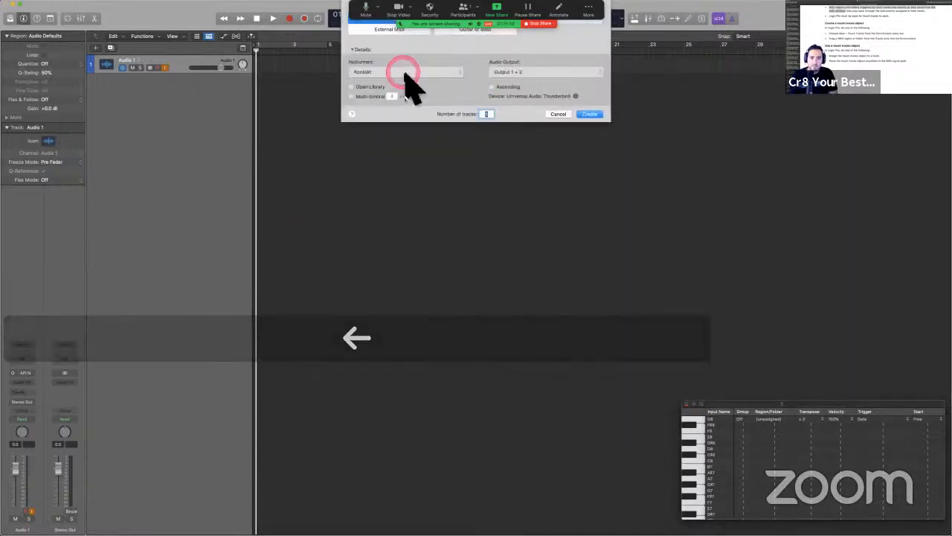
{"action": "left_click", "coordinate": [407, 101]}
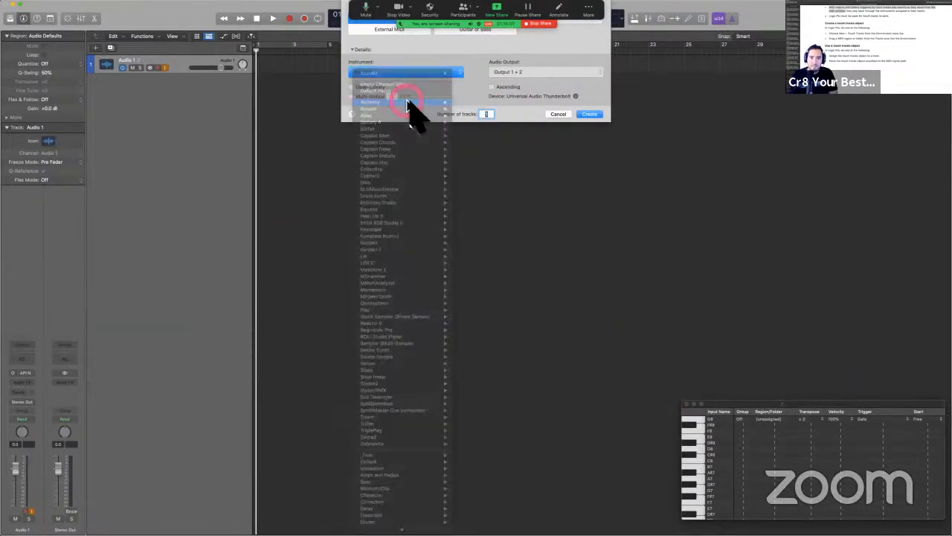
{"action": "key", "text": "Return"}
{"action": "key", "text": "ctrl+Up"}
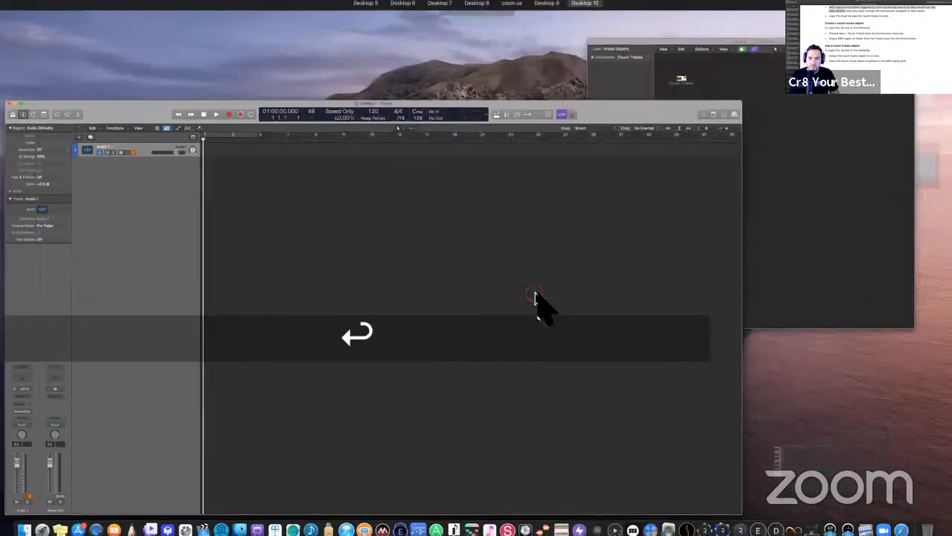
{"action": "left_click", "coordinate": [818, 194]}
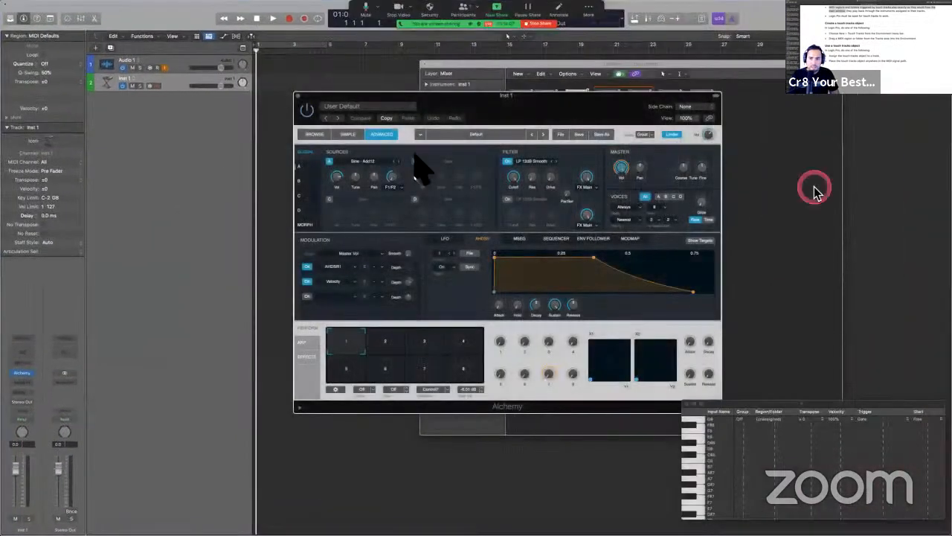
{"action": "left_click", "coordinate": [299, 96]}
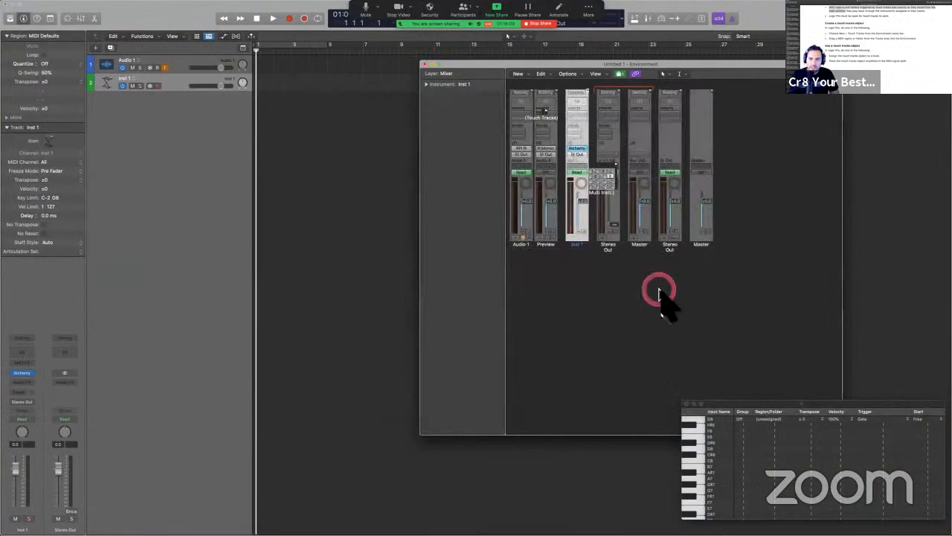
Check the multi instrument object's program names, try to delete the object from the Environment and close the touch tracks window.
{"action": "double_click", "coordinate": [602, 177]}
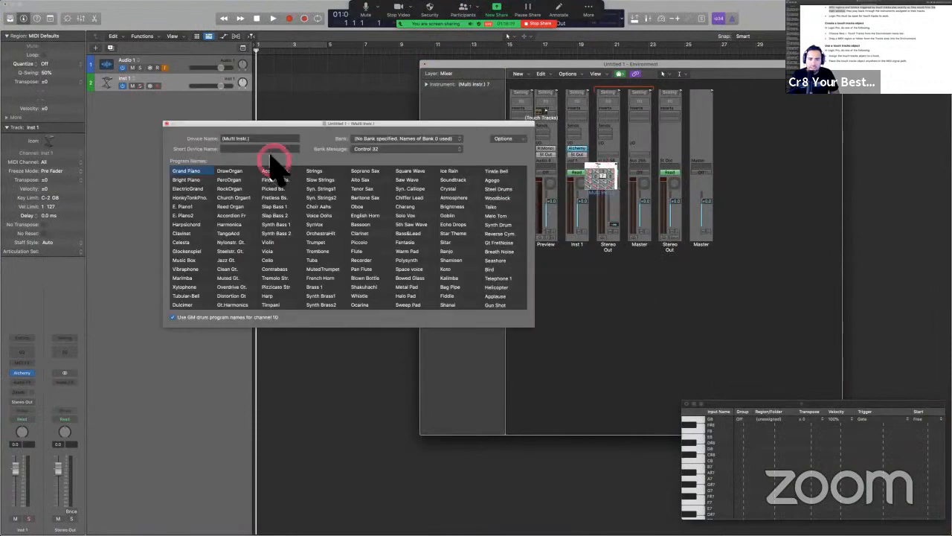
{"action": "left_click", "coordinate": [170, 124]}
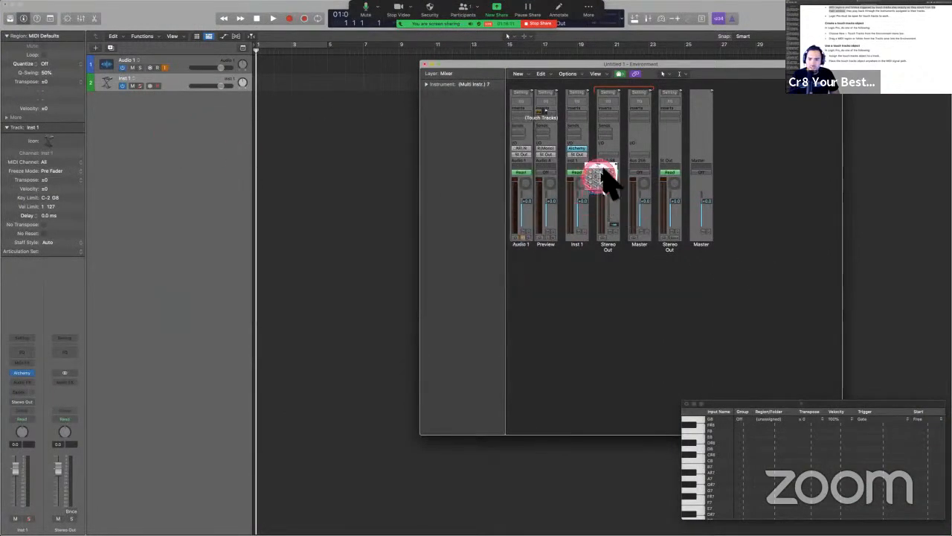
{"action": "right_click", "coordinate": [601, 162]}
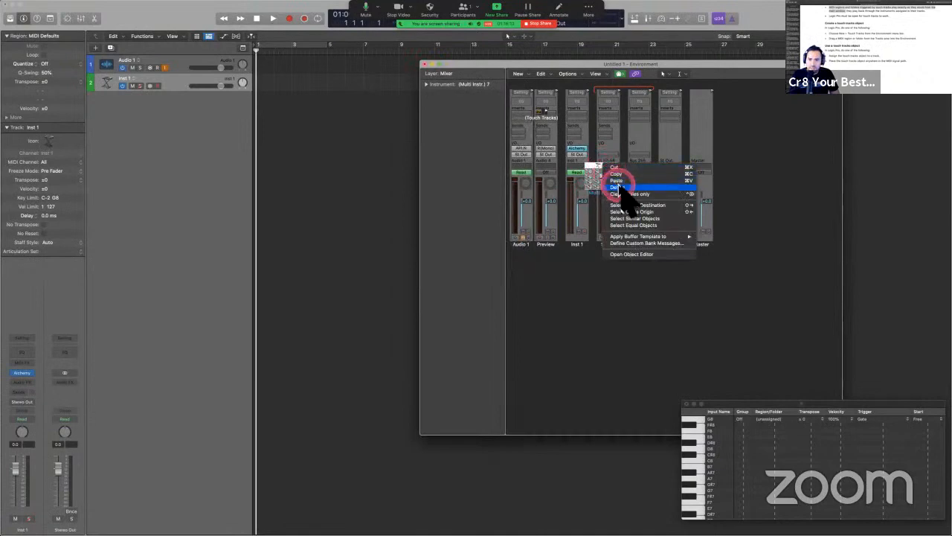
{"action": "left_click", "coordinate": [622, 181]}
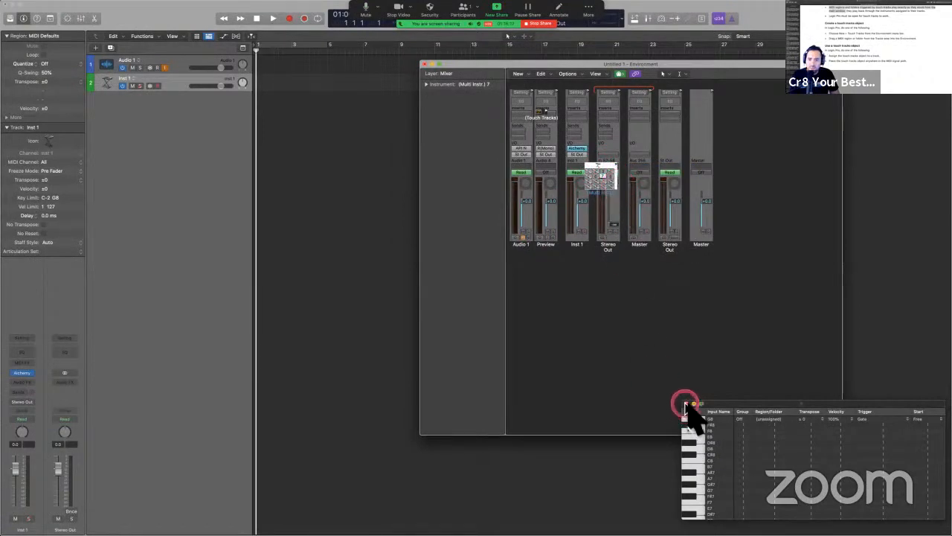
{"action": "left_click", "coordinate": [686, 403]}
{"action": "right_click", "coordinate": [597, 196]}
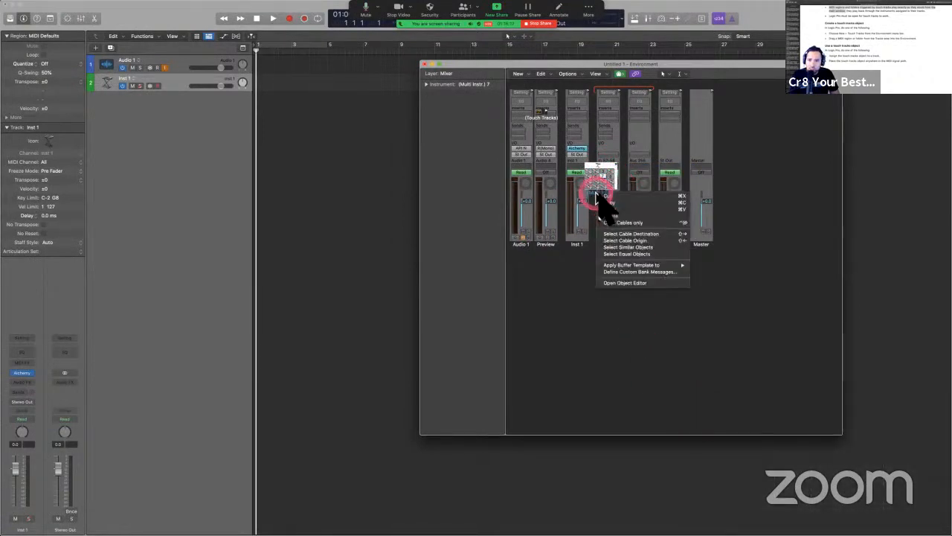
{"action": "left_click", "coordinate": [612, 216]}
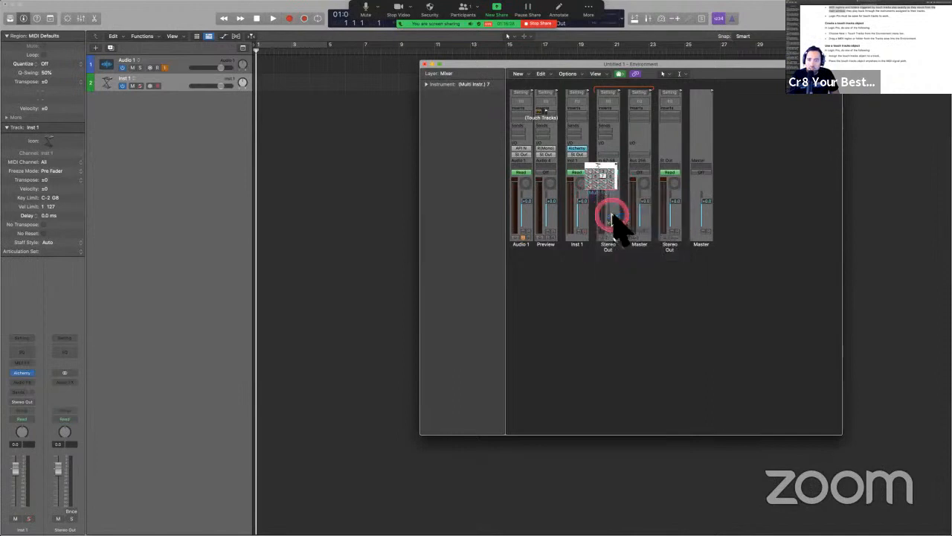
Move the multi instrument object to the empty area below and beside the Master channel strip and try to delete it again.
{"action": "left_click", "coordinate": [609, 292]}
{"action": "left_click_drag", "start_coordinate": [593, 186], "coordinate": [763, 305]}
{"action": "key", "text": "BackSpace"}
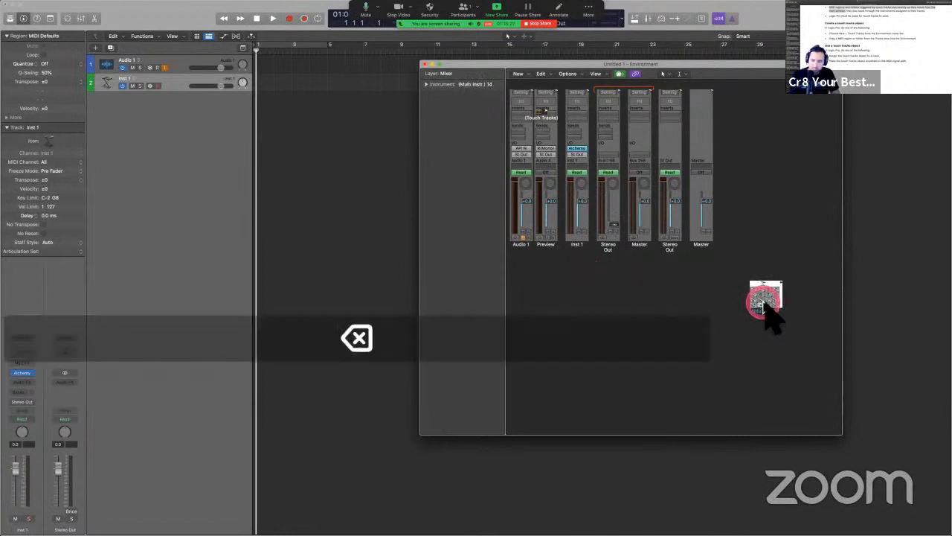
{"action": "right_click", "coordinate": [767, 305]}
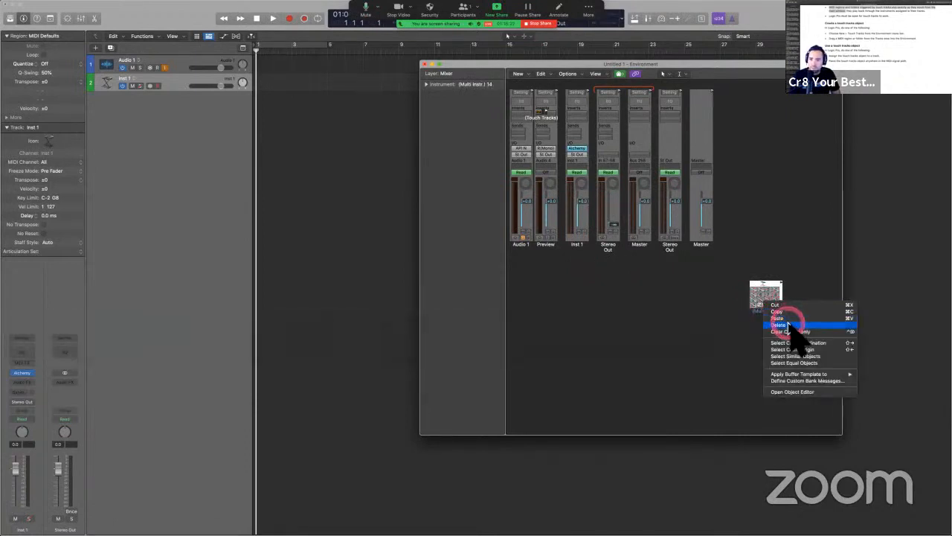
{"action": "left_click", "coordinate": [789, 327]}
{"action": "left_click", "coordinate": [691, 325]}
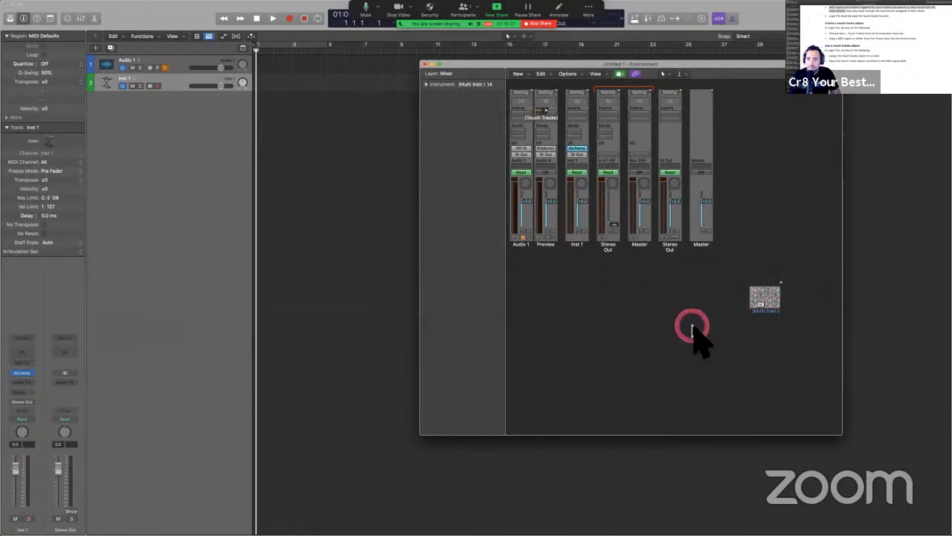
Move the touch tracks object to the empty area below the Preview channel strip, and open and close its key assignment window.
{"action": "left_click", "coordinate": [541, 113]}
{"action": "left_click_drag", "start_coordinate": [542, 113], "coordinate": [555, 310]}
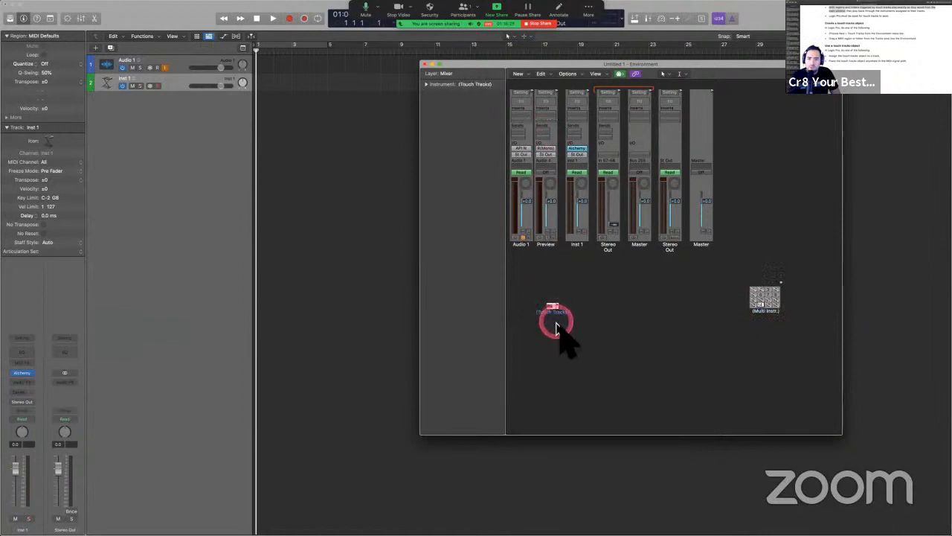
{"action": "double_click", "coordinate": [551, 313]}
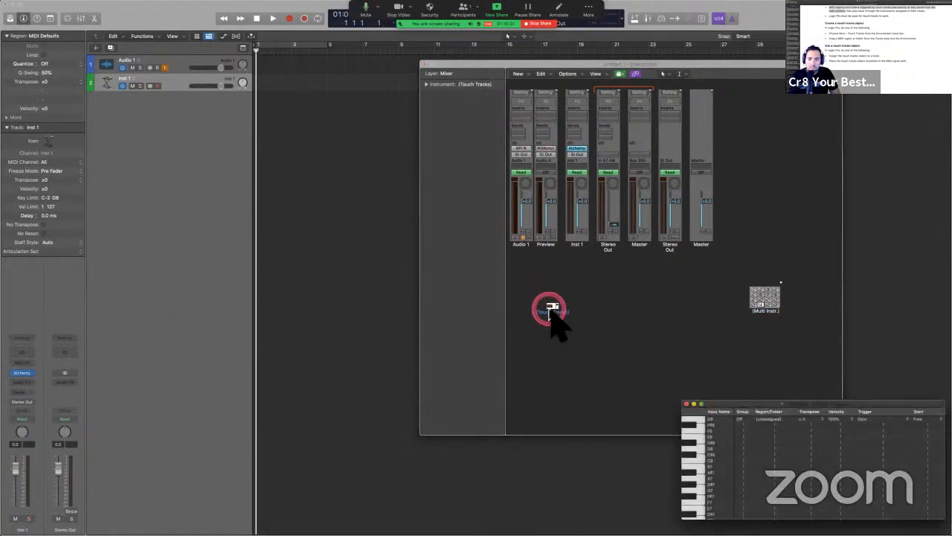
{"action": "left_click_drag", "start_coordinate": [732, 399], "coordinate": [629, 384]}
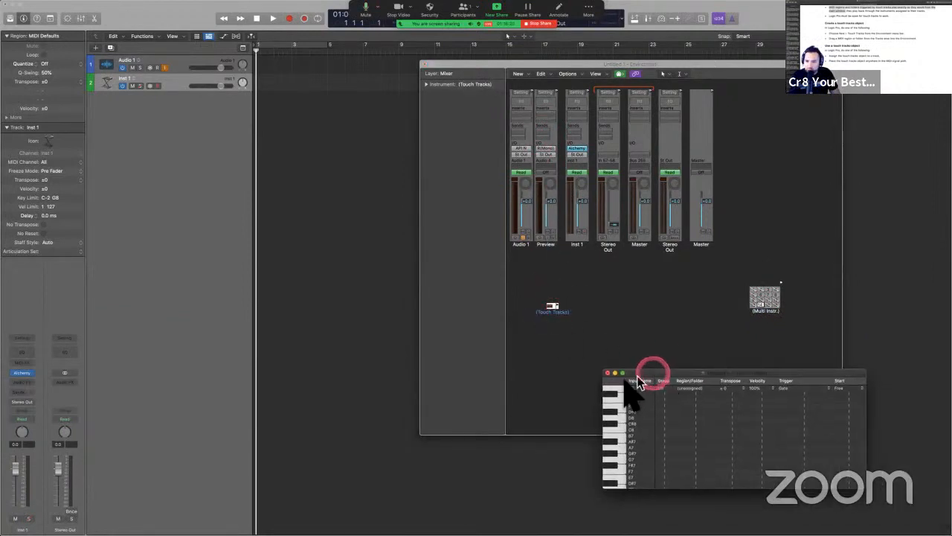
{"action": "left_click", "coordinate": [607, 372]}
{"action": "left_click", "coordinate": [559, 317]}
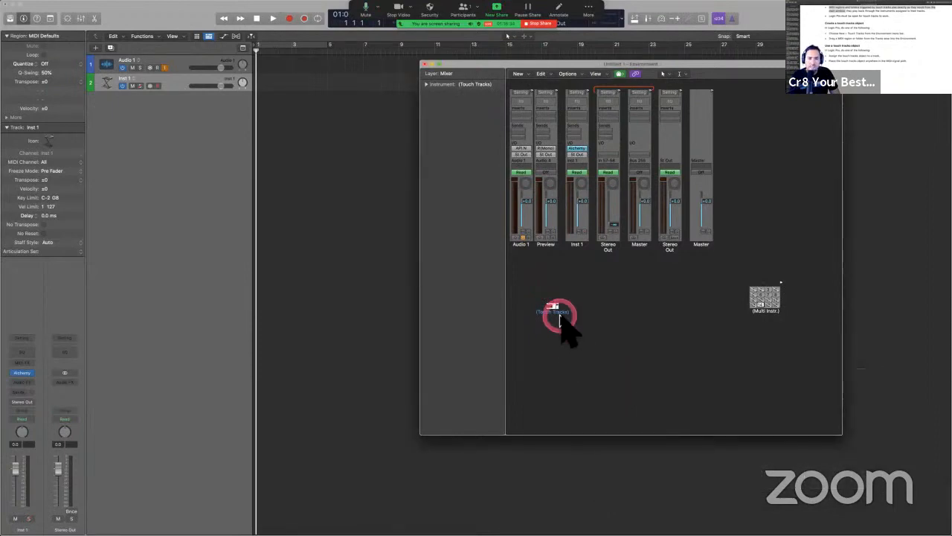
Recheck the guide's touch tracks creation instructions and create an empty MIDI region at bar 1 on the Inst 1 track in Logic Pro.
{"action": "key", "text": "ctrl+Left"}
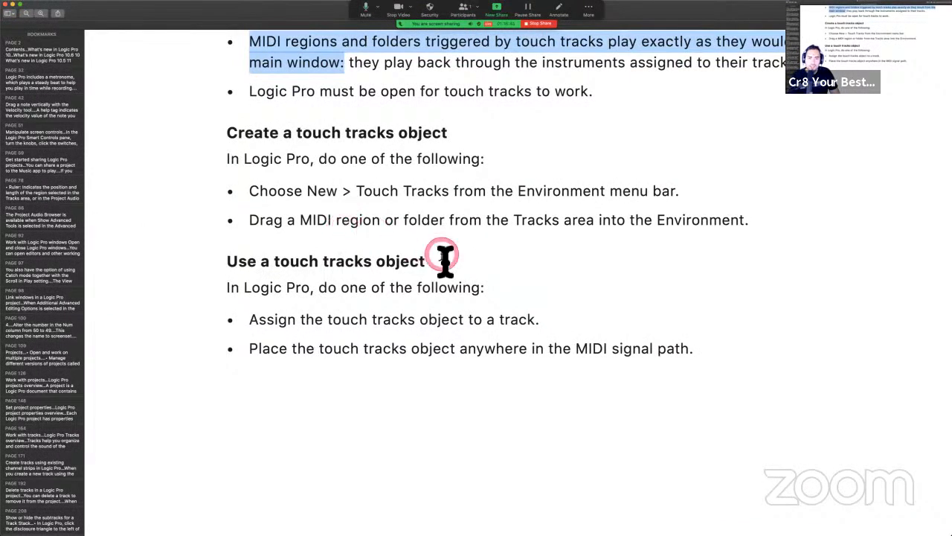
{"action": "key", "text": "ctrl+Right"}
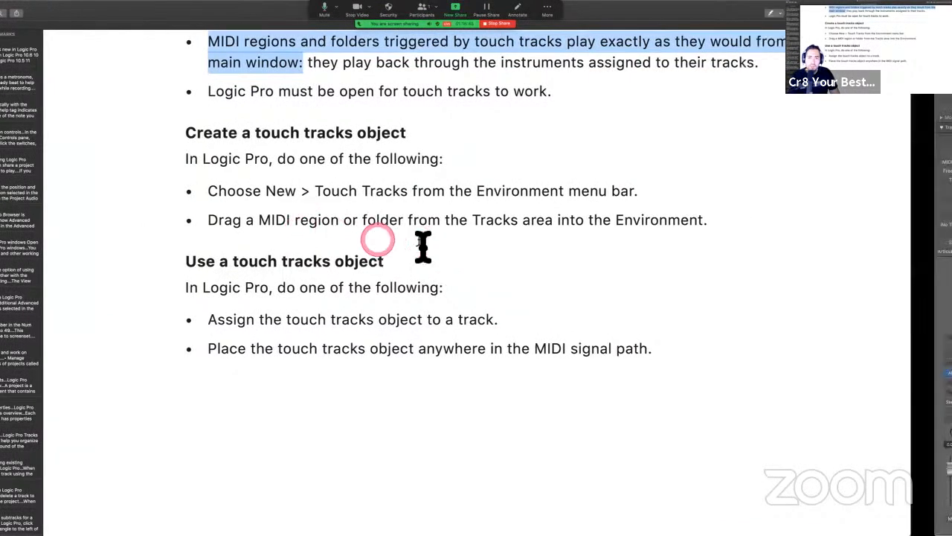
{"action": "right_click", "coordinate": [266, 84]}
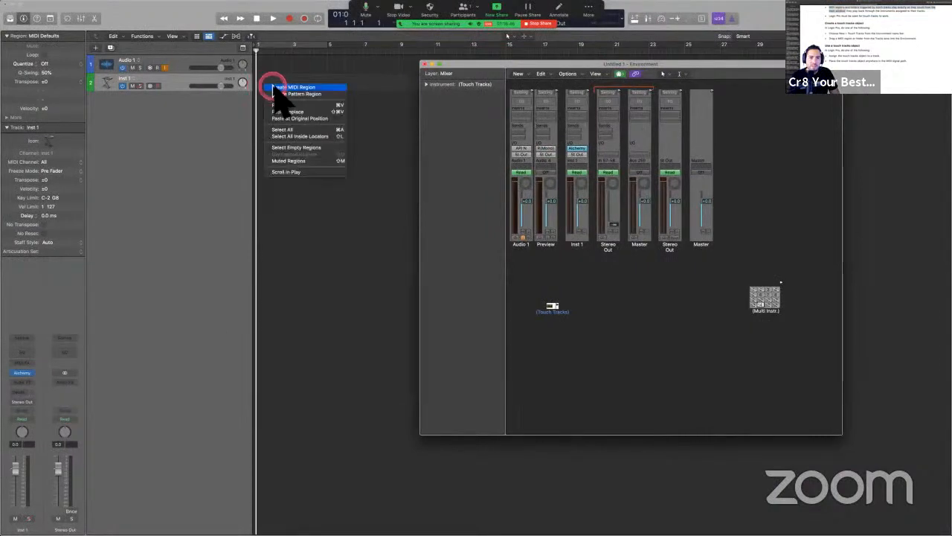
{"action": "left_click", "coordinate": [272, 90]}
Bring the Environment forward and place the Inst 1 MIDI region below the existing touch tracks object to create another touch tracks object.
{"action": "key", "text": "ctrl+Up"}
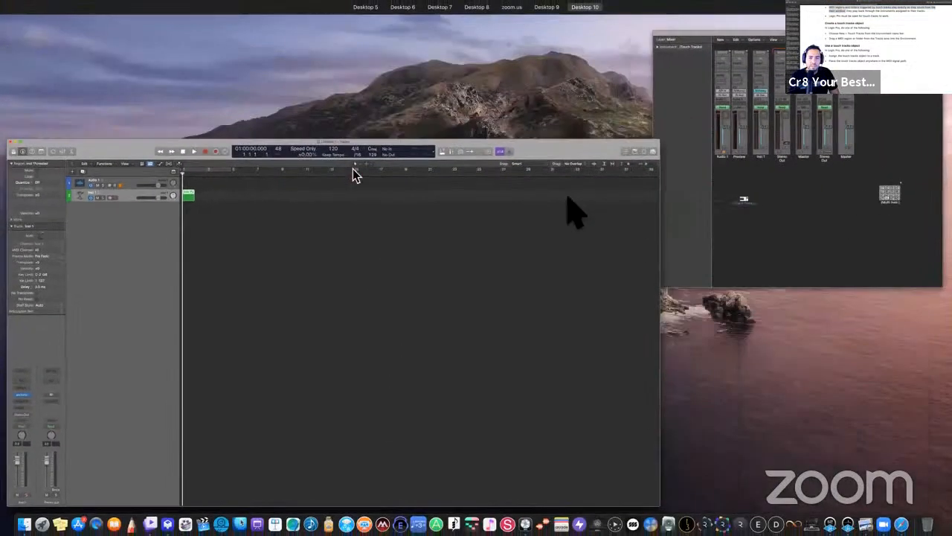
{"action": "left_click", "coordinate": [733, 191]}
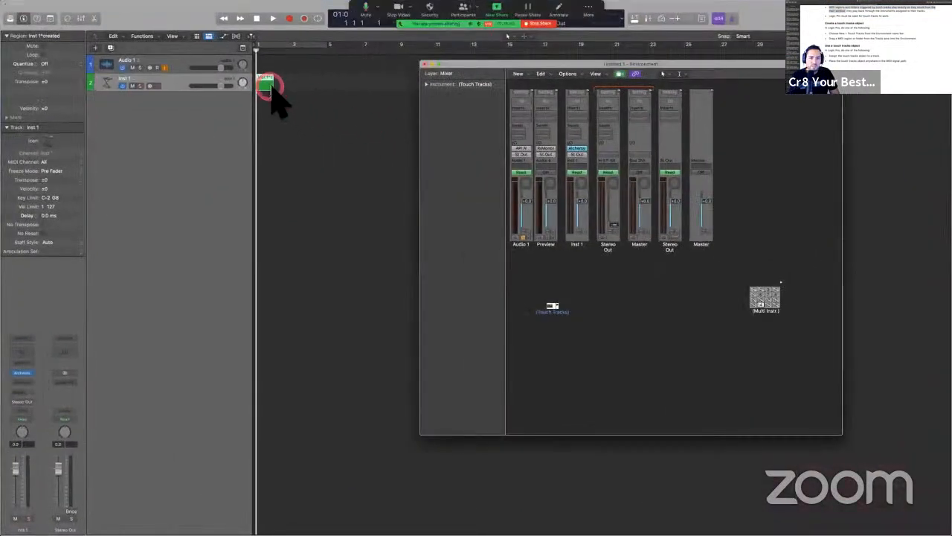
{"action": "left_click_drag", "start_coordinate": [272, 91], "coordinate": [566, 363]}
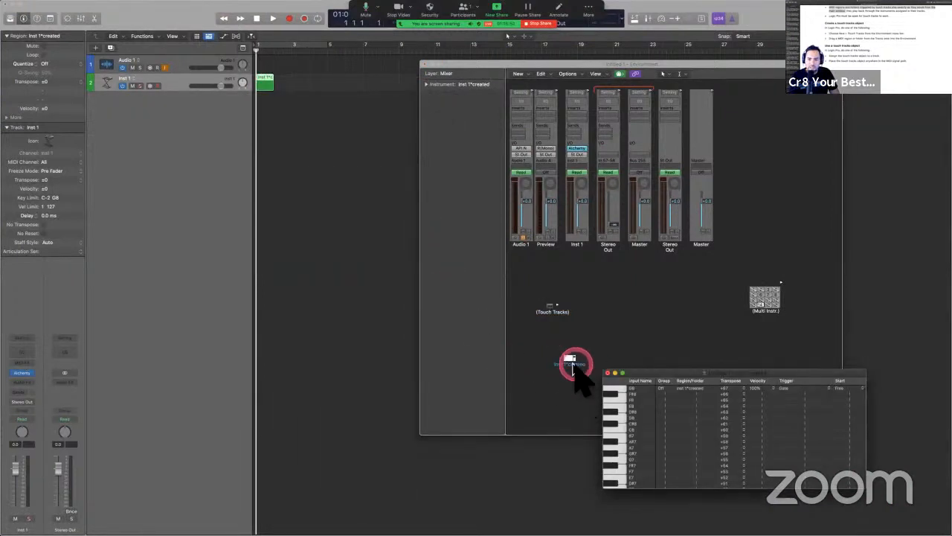
Start playback briefly, return to the project start and expand the parameters of the touch tracks object made from the Inst 1 region.
{"action": "key", "text": "space"}
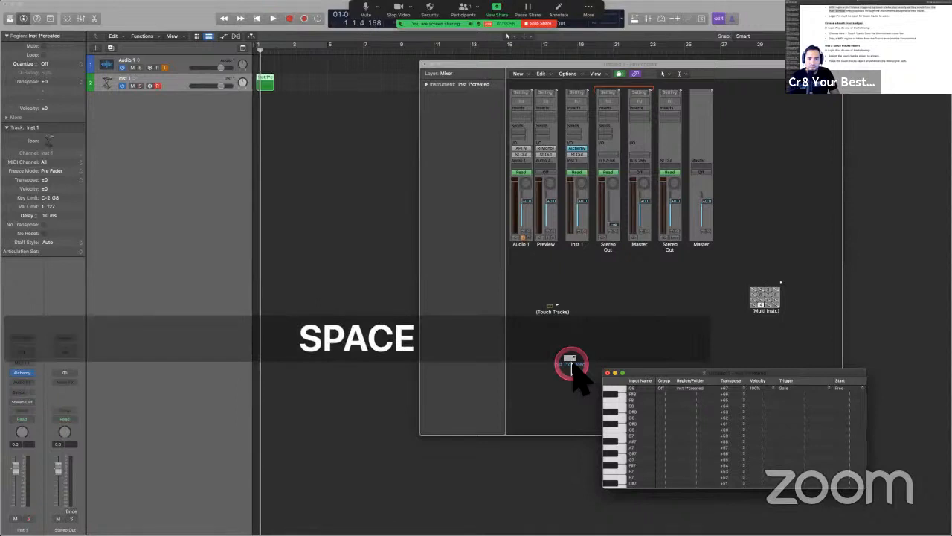
{"action": "key", "text": "Return"}
{"action": "left_click", "coordinate": [569, 363]}
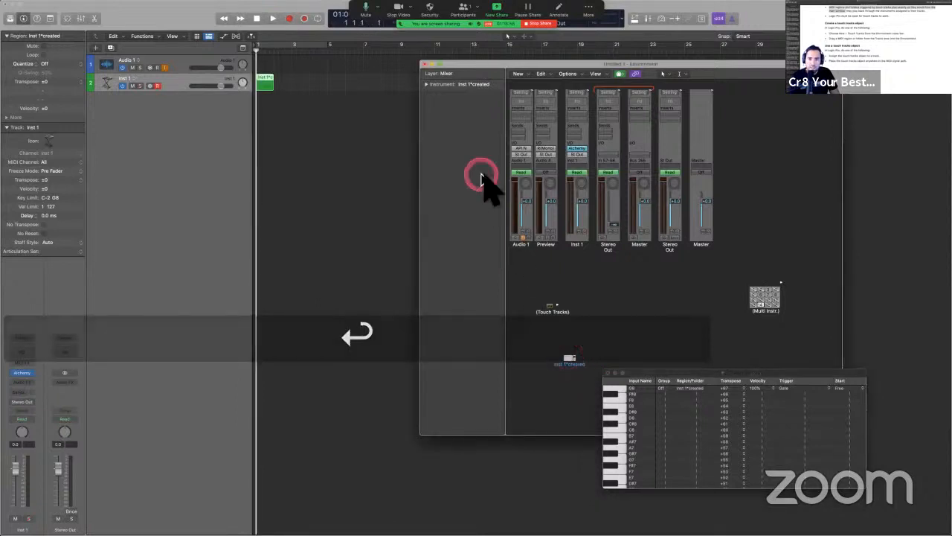
{"action": "left_click", "coordinate": [426, 84]}
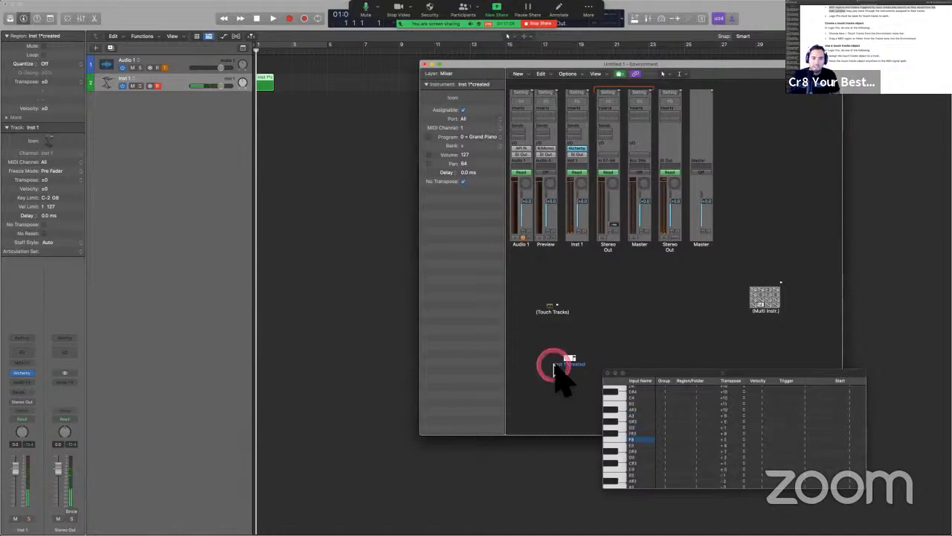
Switch to the Logic Pro User Guide and read the instructions under "Use a touch tracks object".
{"action": "key", "text": "ctrl+Left"}
{"action": "scroll", "coordinate": [507, 339], "scroll_direction": "down", "scroll_amount": 2}
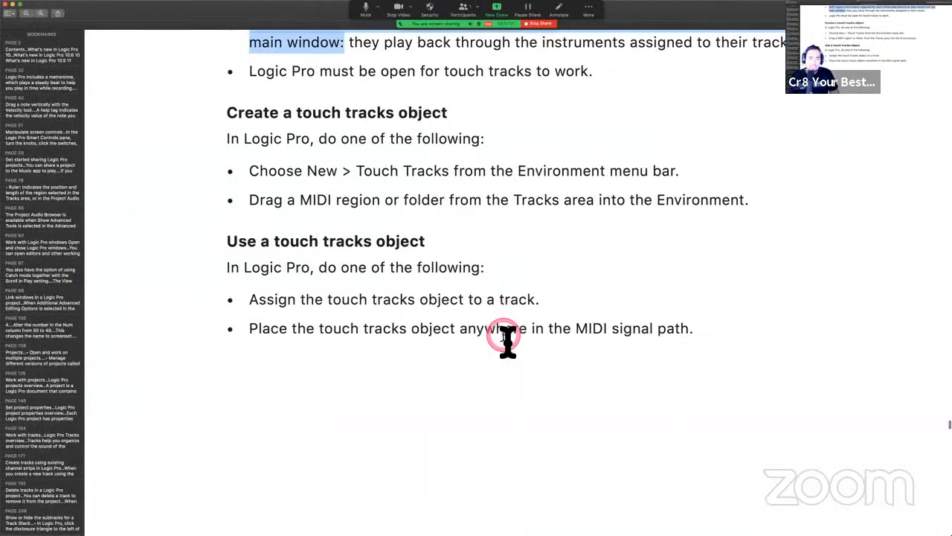
{"action": "scroll", "coordinate": [507, 339], "scroll_direction": "down", "scroll_amount": 1}
{"action": "scroll", "coordinate": [448, 340], "scroll_direction": "down", "scroll_amount": 1}
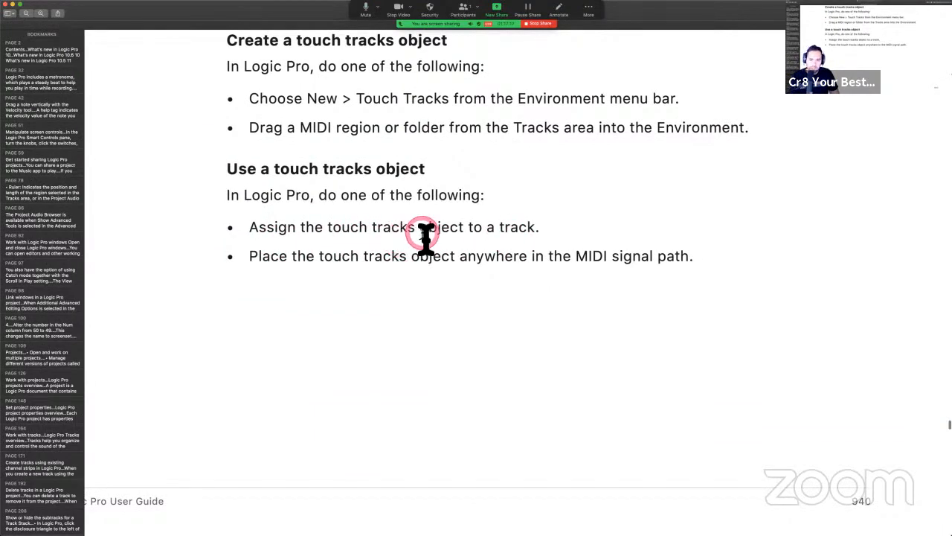
Select the original touch tracks object in Logic Pro to view its parameters and return to the guide's instructions for using it.
{"action": "key", "text": "ctrl+Right"}
{"action": "left_click", "coordinate": [550, 307]}
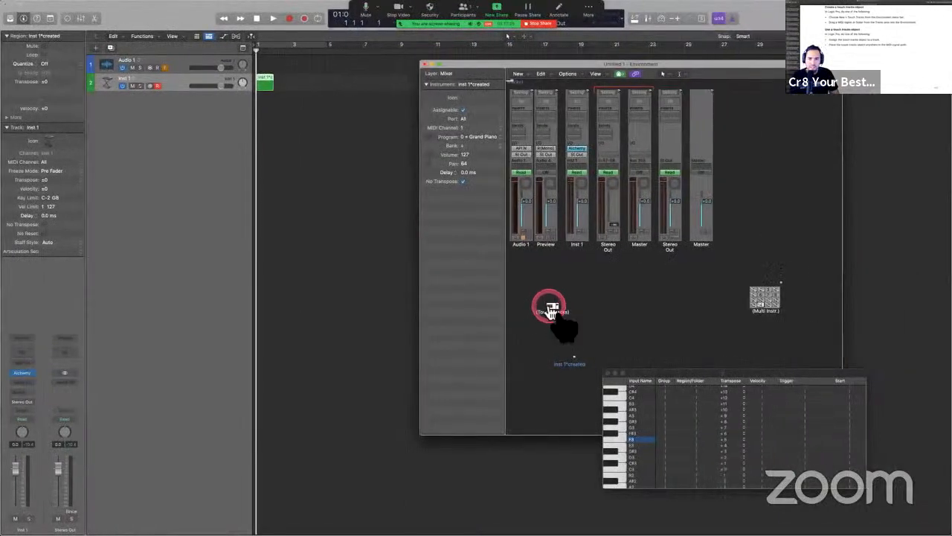
{"action": "left_click", "coordinate": [553, 307]}
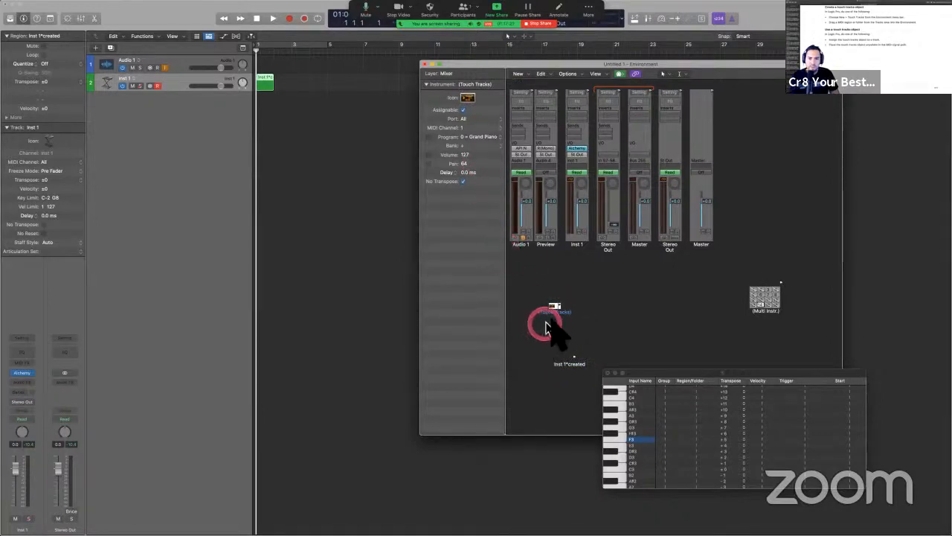
{"action": "scroll", "coordinate": [555, 323], "scroll_direction": "down", "scroll_amount": 1}
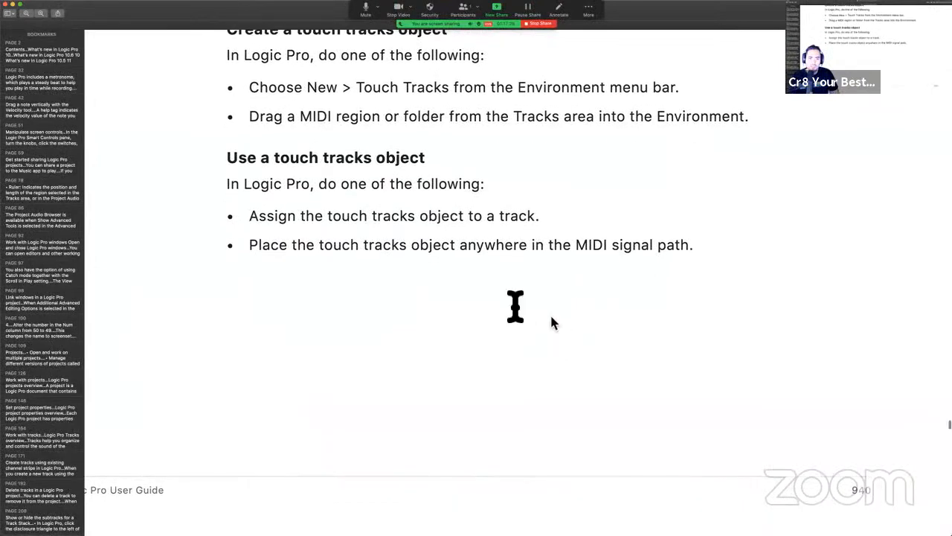
{"action": "left_click", "coordinate": [453, 259]}
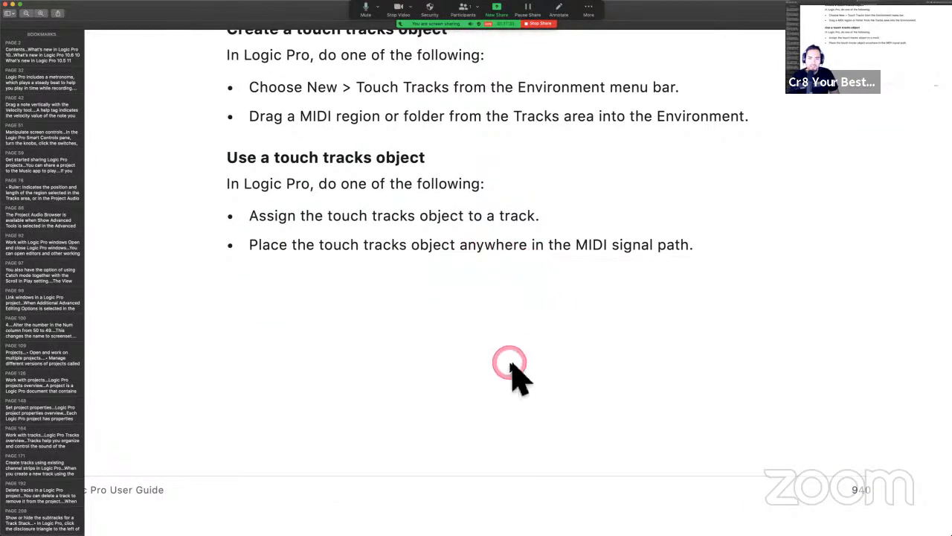
Review the guide's instructions for using a touch tracks object alongside the Environment in Logic Pro.
{"action": "key", "text": "ctrl+Right"}
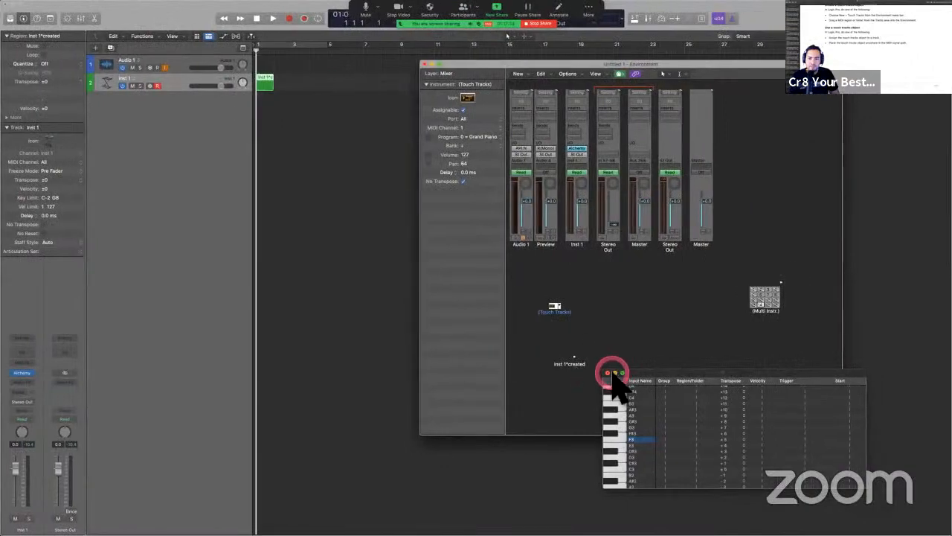
{"action": "key", "text": "ctrl+Left"}
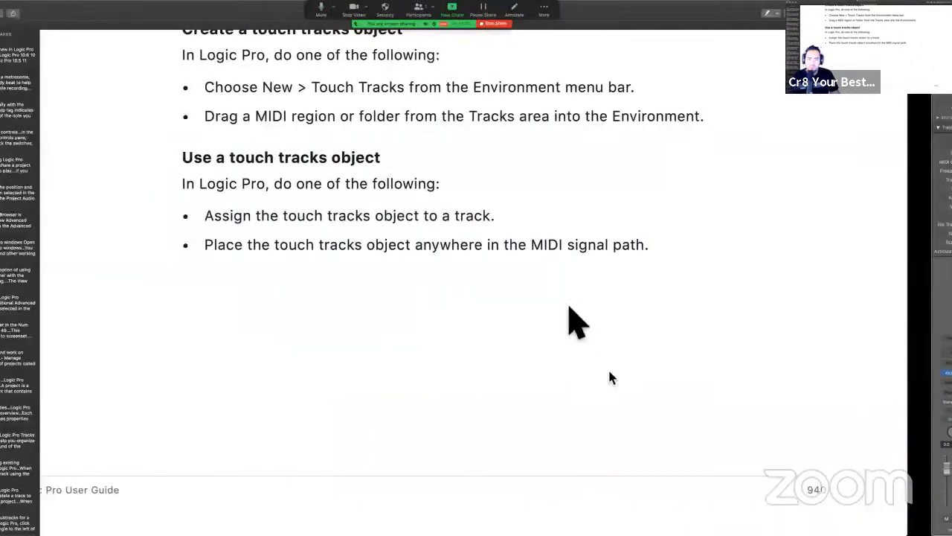
{"action": "scroll", "coordinate": [569, 308], "scroll_direction": "down", "scroll_amount": 5}
{"action": "scroll", "coordinate": [568, 307], "scroll_direction": "down", "scroll_amount": 3}
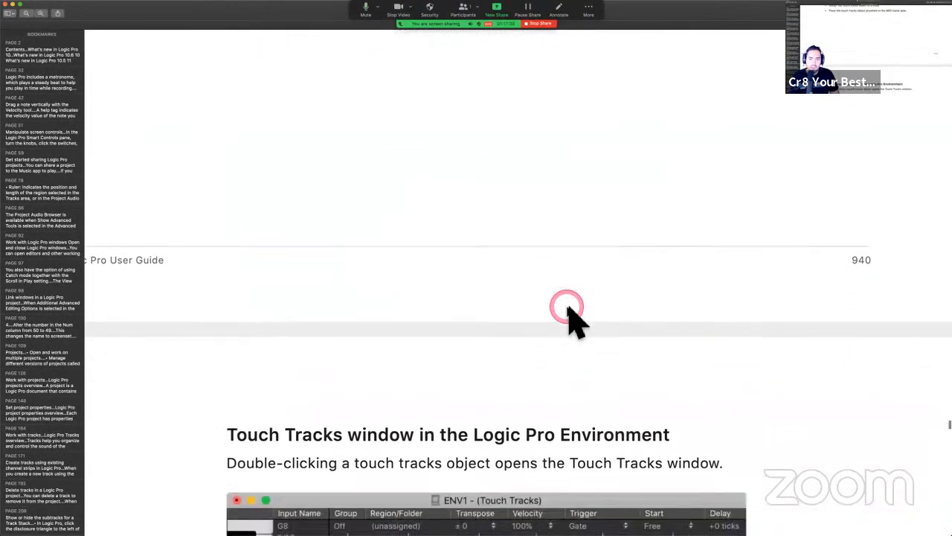
{"action": "scroll", "coordinate": [568, 323], "scroll_direction": "up", "scroll_amount": 8}
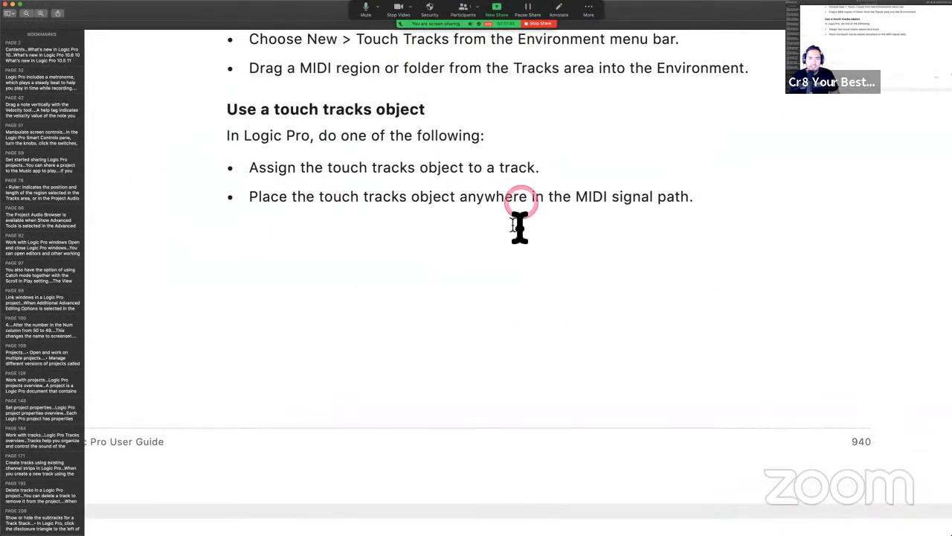
Switch to Logic Pro and move both touch tracks objects, the original and the Inst 1 one, to the Click & Ports layer.
{"action": "key", "text": "ctrl+Right"}
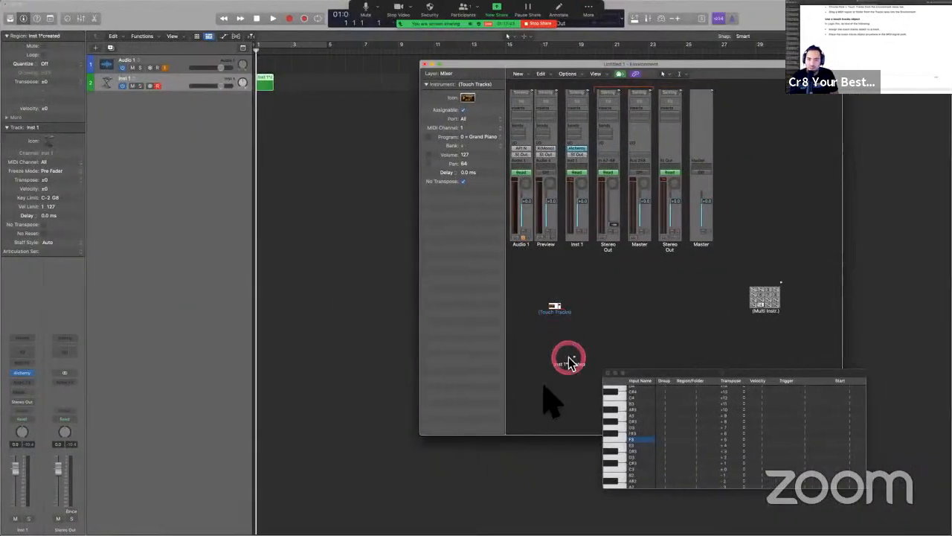
{"action": "left_click_drag", "start_coordinate": [535, 381], "coordinate": [592, 287]}
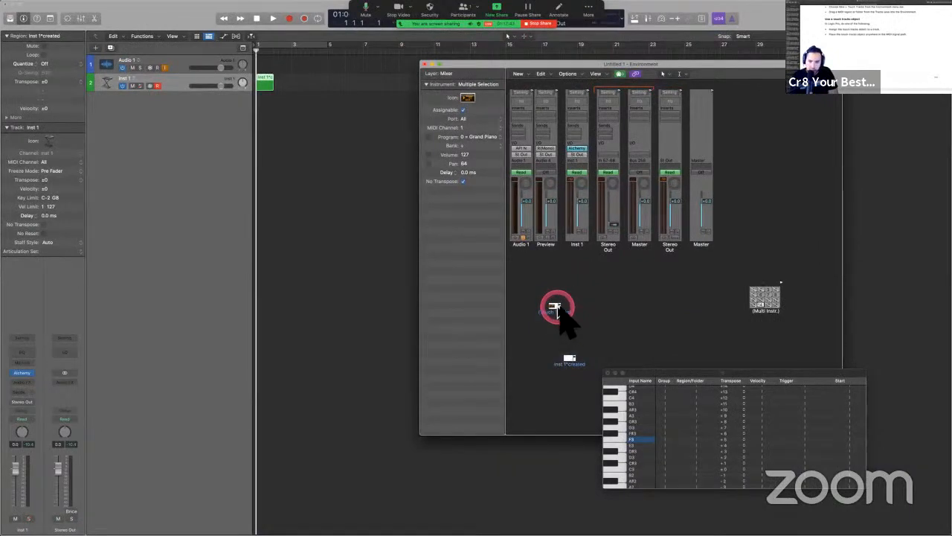
{"action": "key", "text": "alt"}
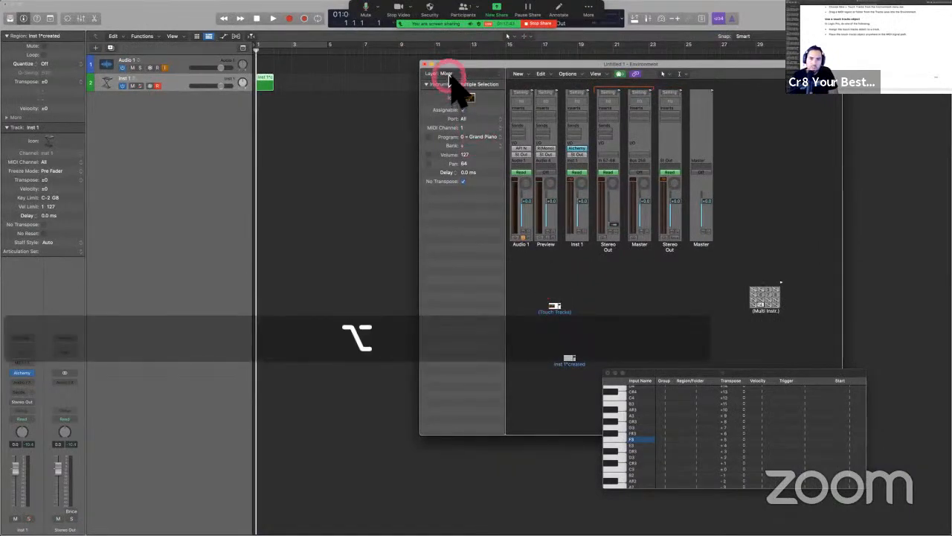
{"action": "left_click", "coordinate": [449, 74]}
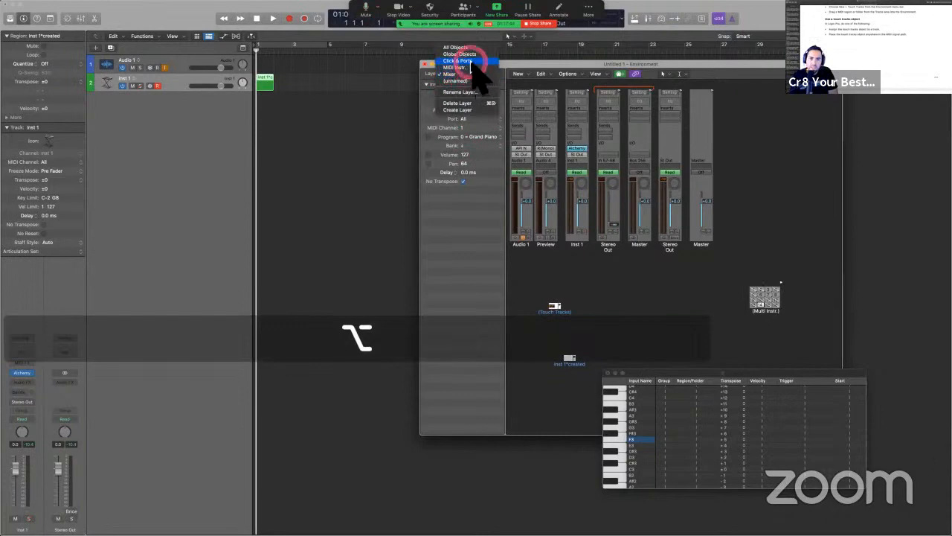
{"action": "left_click", "coordinate": [469, 61]}
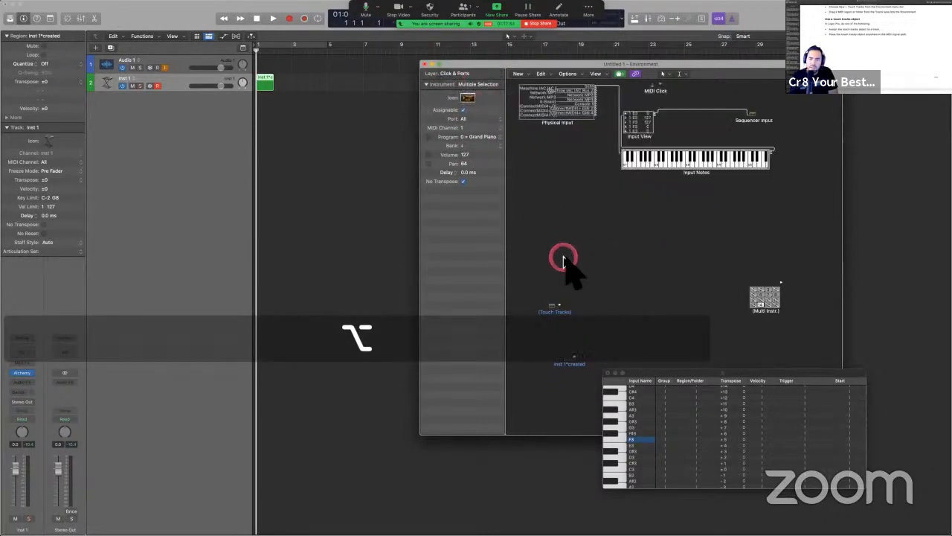
Recheck the guide, move the Input Notes keyboard lower and cable the original touch tracks object to Input View, removing its channel port setting.
{"action": "key", "text": "ctrl+Left"}
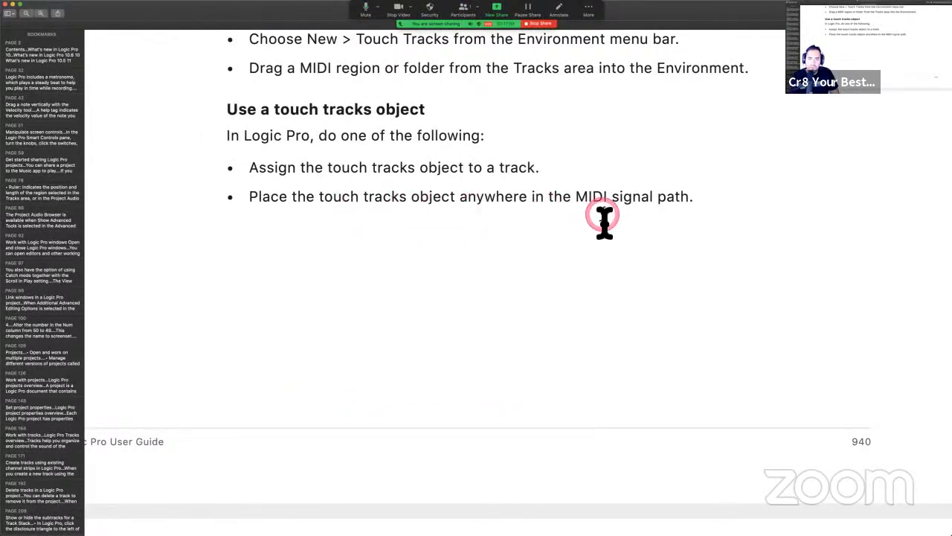
{"action": "key", "text": "ctrl+Right"}
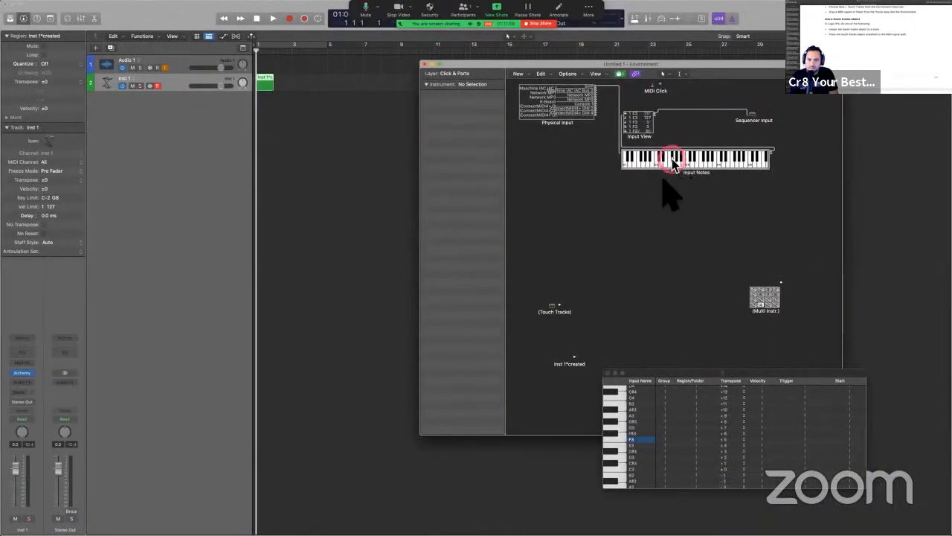
{"action": "left_click_drag", "start_coordinate": [703, 167], "coordinate": [625, 239]}
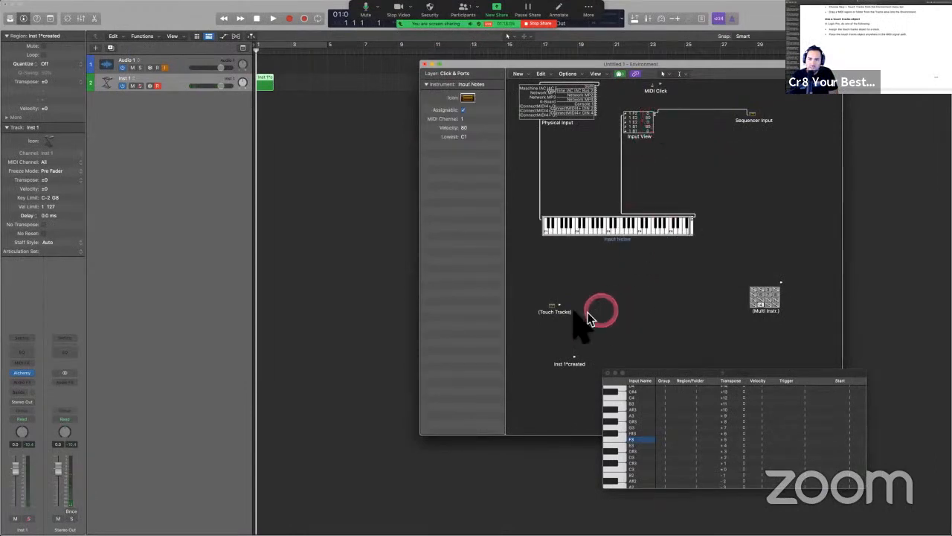
{"action": "left_click_drag", "start_coordinate": [560, 305], "coordinate": [653, 119]}
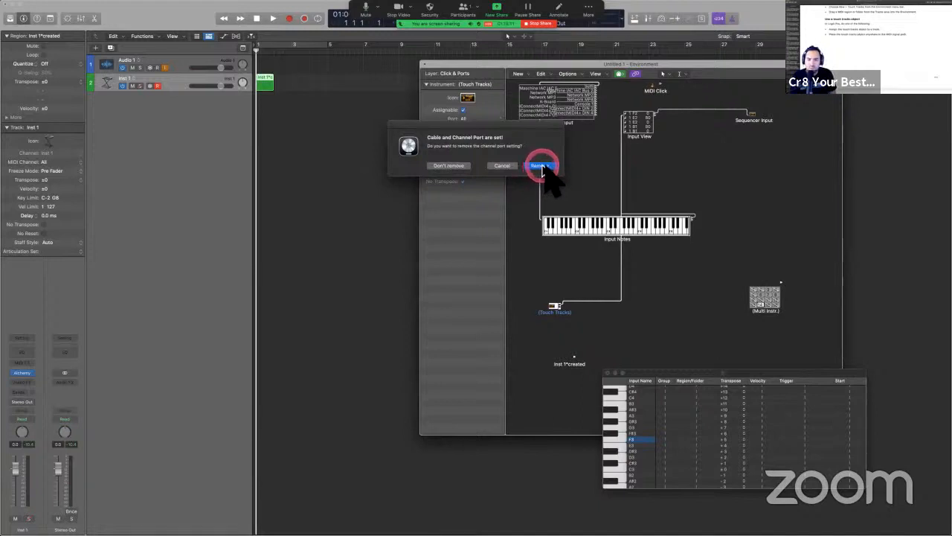
{"action": "left_click", "coordinate": [540, 166]}
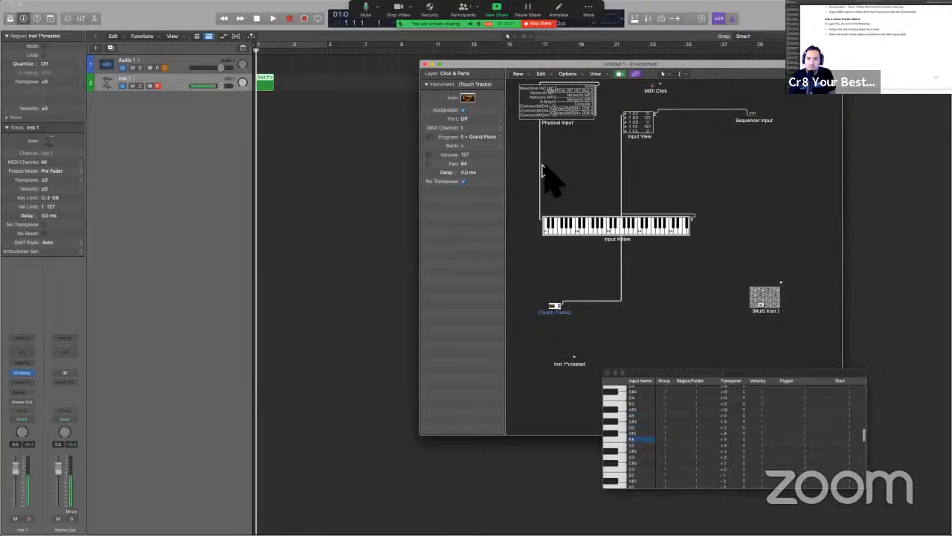
Play the project briefly to test the cabling and bring the Environment window forward again.
{"action": "left_click", "coordinate": [334, 218]}
{"action": "key", "text": "space"}
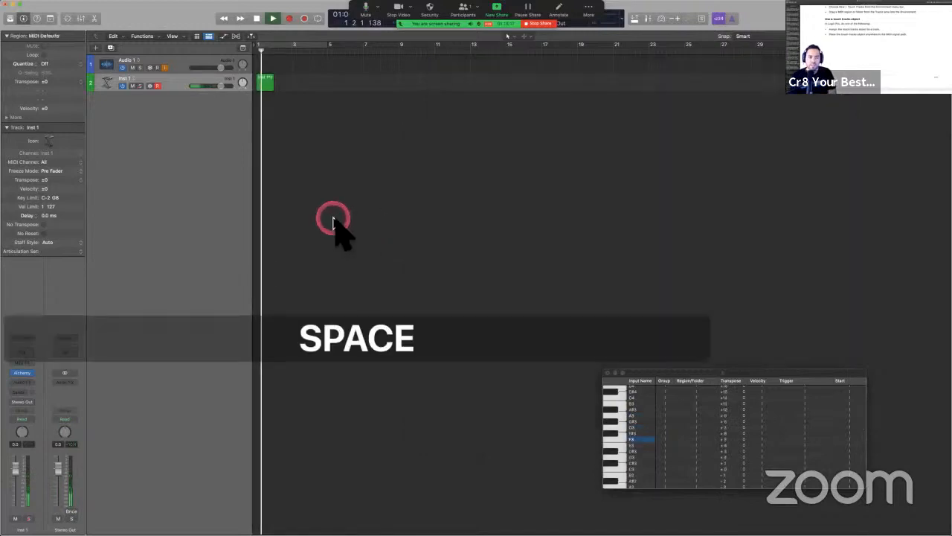
{"action": "key", "text": "space"}
{"action": "key", "text": "ctrl+Up"}
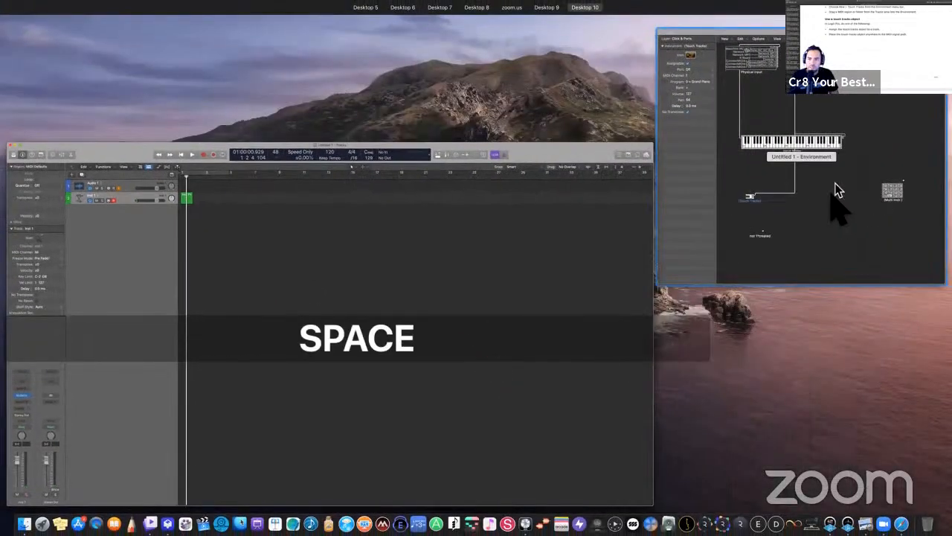
{"action": "left_click", "coordinate": [836, 185]}
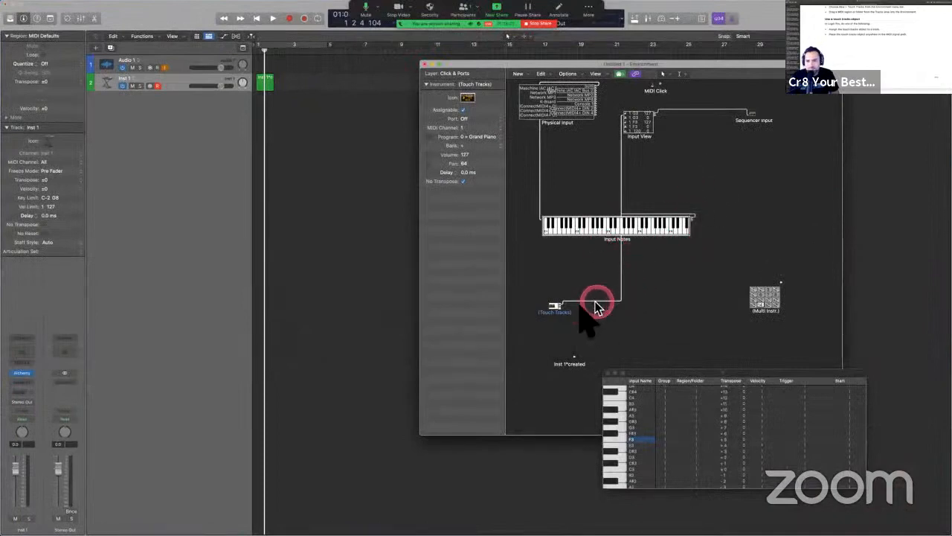
Spread out the original touch tracks object and the Input Notes keyboard, and connect all selected cables to Input View.
{"action": "left_click_drag", "start_coordinate": [559, 307], "coordinate": [687, 242]}
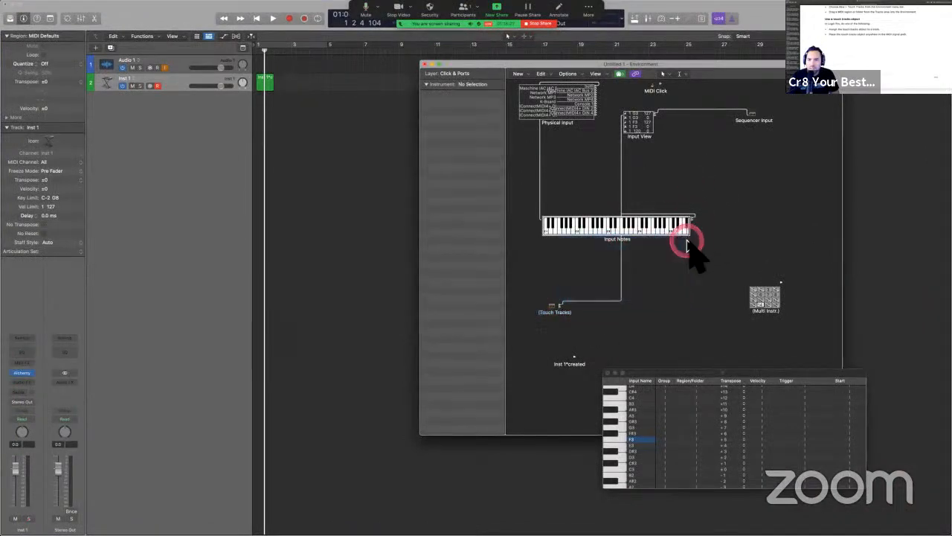
{"action": "left_click_drag", "start_coordinate": [574, 319], "coordinate": [795, 216]}
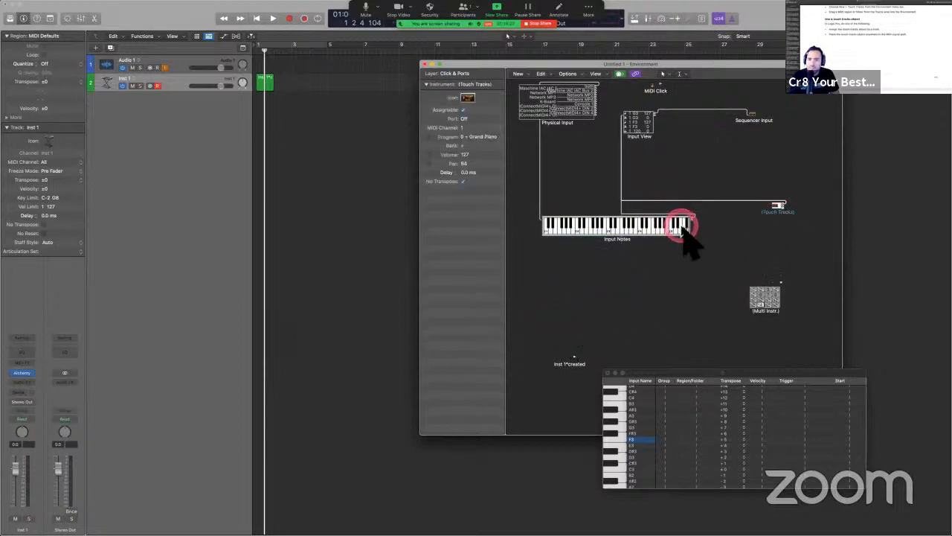
{"action": "left_click_drag", "start_coordinate": [628, 241], "coordinate": [613, 288]}
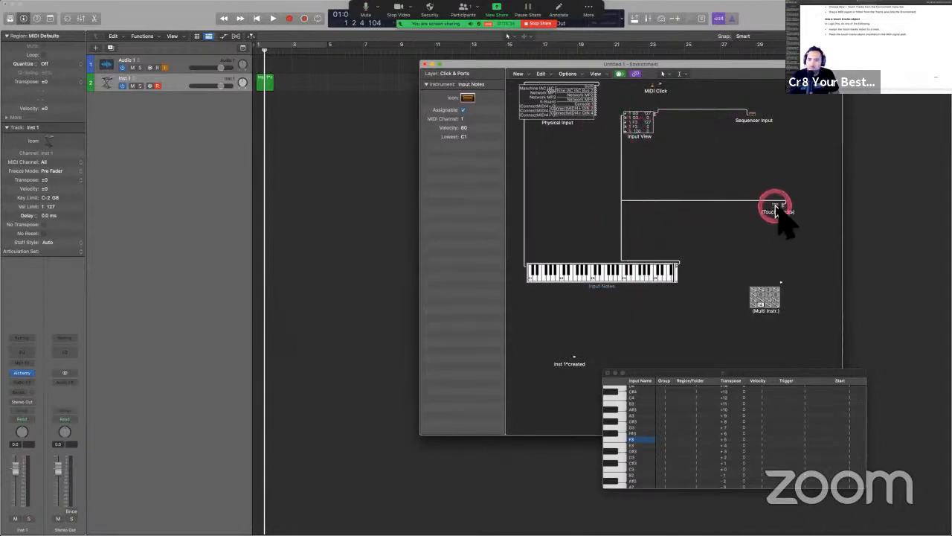
{"action": "left_click_drag", "start_coordinate": [782, 209], "coordinate": [654, 121]}
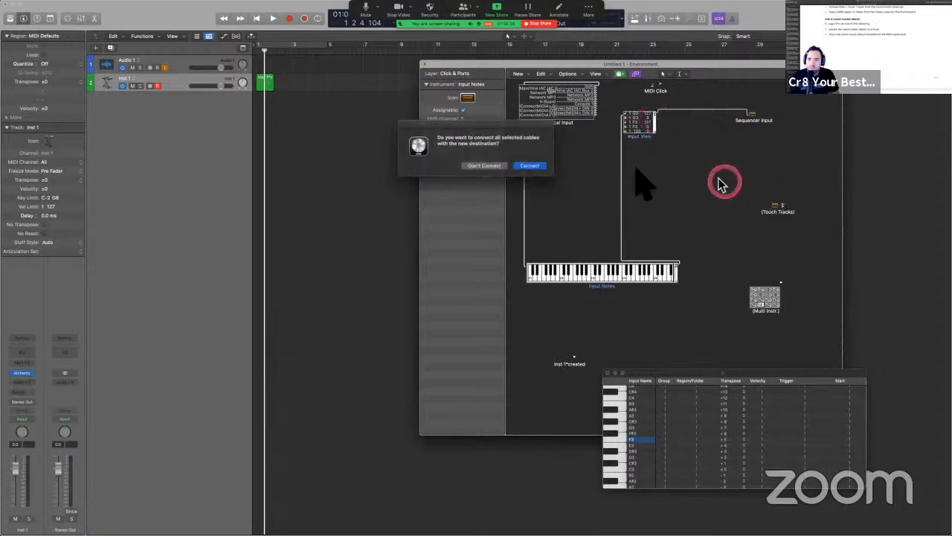
{"action": "left_click", "coordinate": [528, 166]}
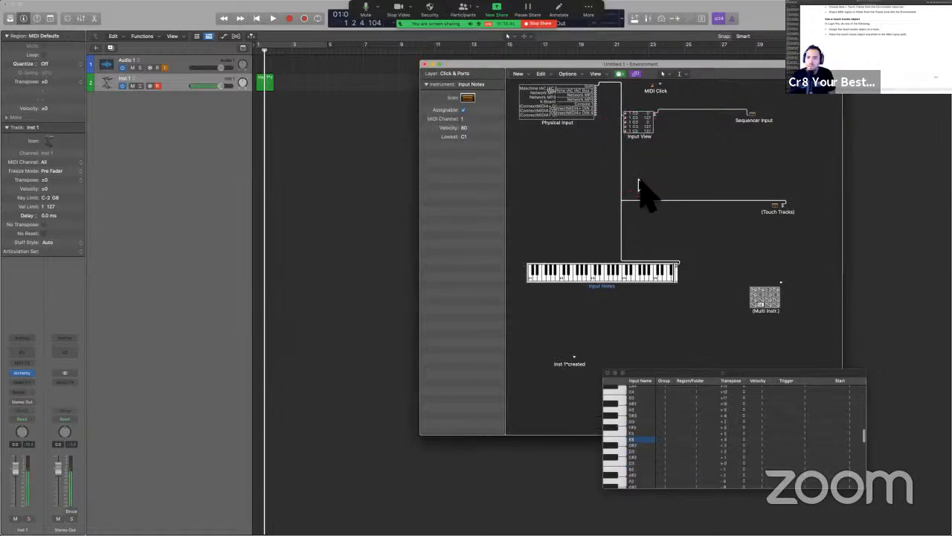
Switch to the guide and read the section "Touch Tracks window in the Logic Pro Environment".
{"action": "key", "text": "ctrl+Left"}
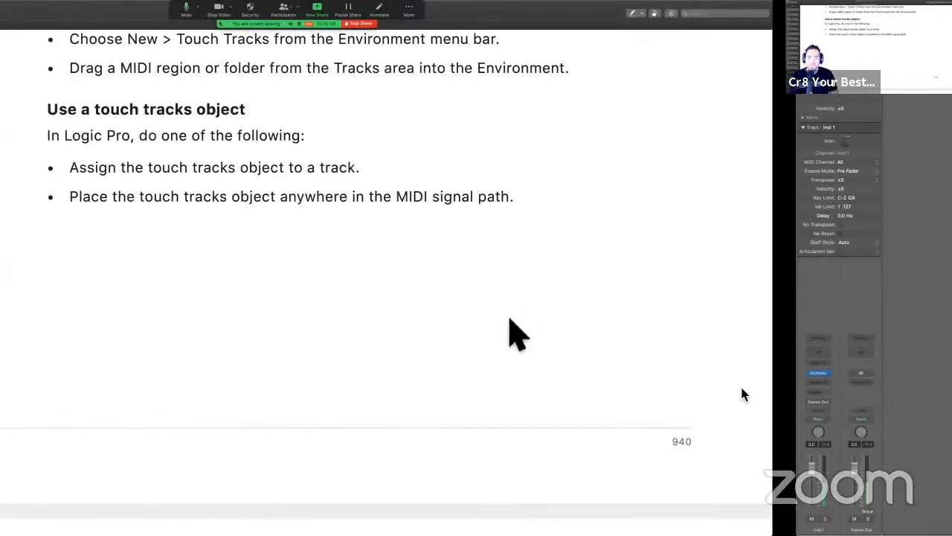
{"action": "scroll", "coordinate": [510, 397], "scroll_direction": "down", "scroll_amount": 3}
{"action": "scroll", "coordinate": [480, 216], "scroll_direction": "down", "scroll_amount": 10}
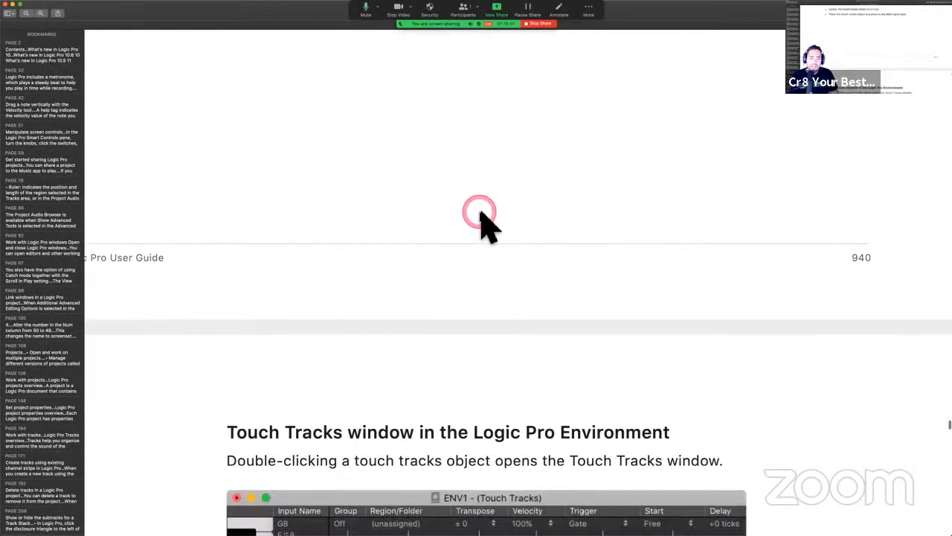
{"action": "scroll", "coordinate": [480, 216], "scroll_direction": "down", "scroll_amount": 5}
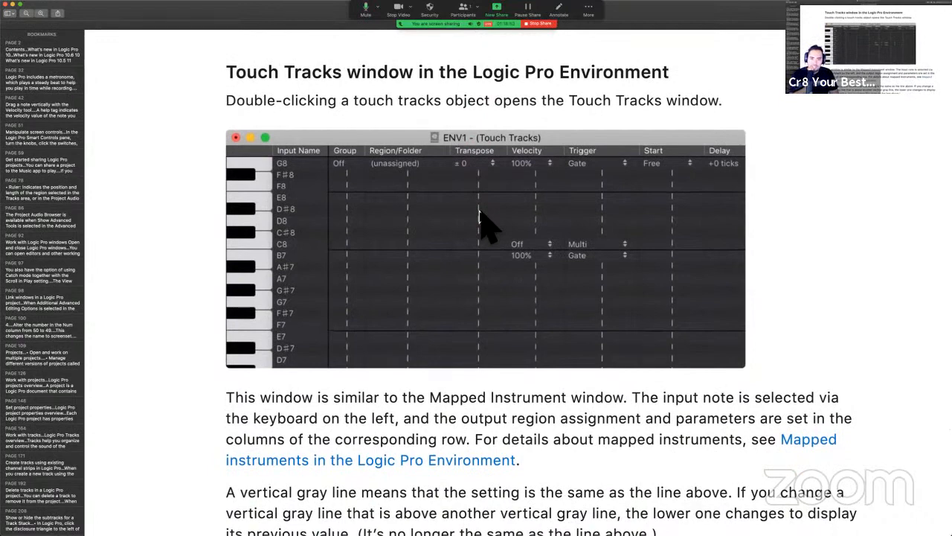
{"action": "scroll", "coordinate": [482, 219], "scroll_direction": "down", "scroll_amount": 9}
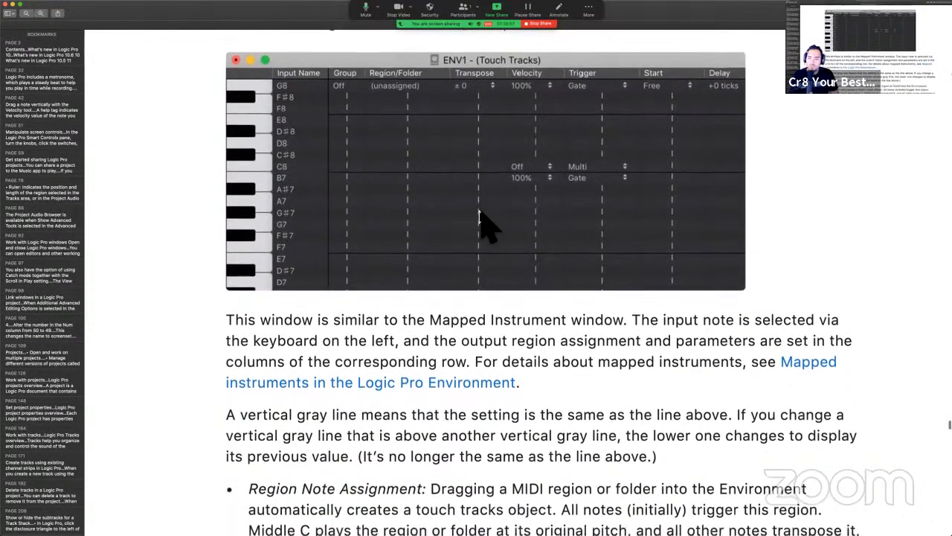
{"action": "scroll", "coordinate": [482, 223], "scroll_direction": "down", "scroll_amount": 4}
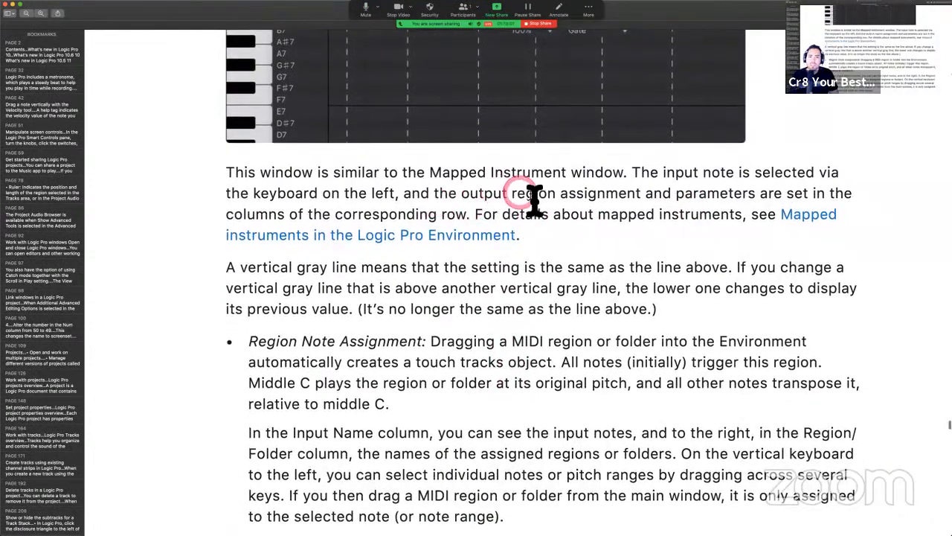
Open the original touch tracks object's window in Logic Pro, close the older one and assign groups to input notes G8, F♯8 and F8.
{"action": "key", "text": "ctrl+Right"}
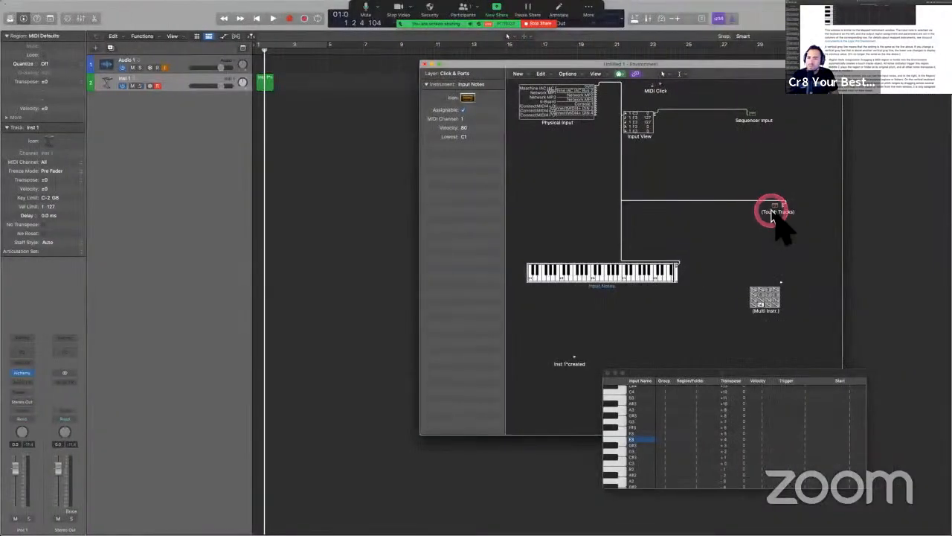
{"action": "left_click", "coordinate": [773, 213]}
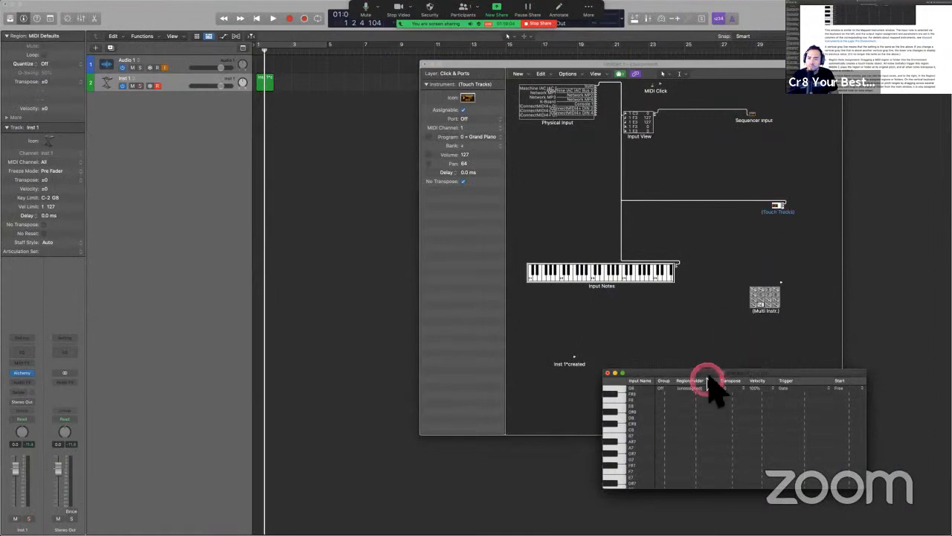
{"action": "left_click_drag", "start_coordinate": [711, 375], "coordinate": [503, 144]}
{"action": "left_click", "coordinate": [614, 374]}
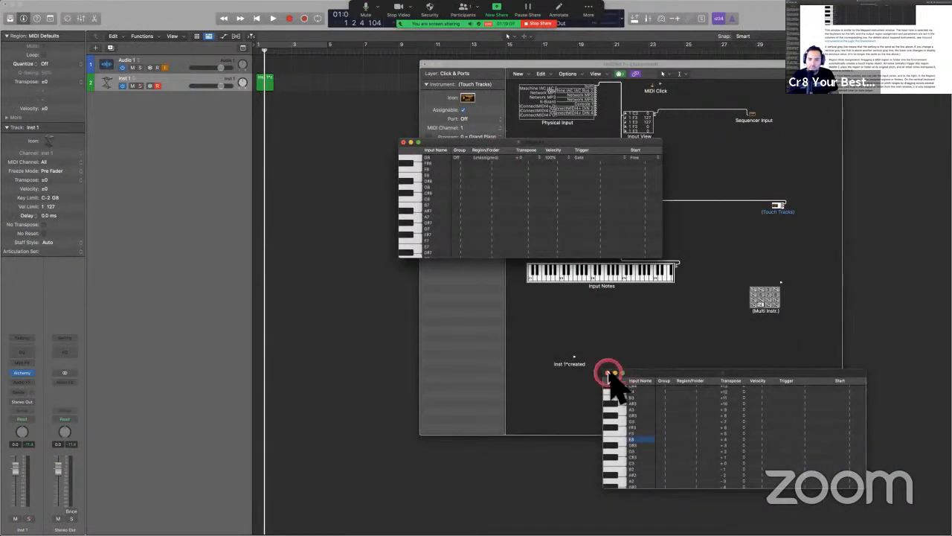
{"action": "left_click", "coordinate": [609, 373]}
{"action": "left_click_drag", "start_coordinate": [436, 145], "coordinate": [454, 154]}
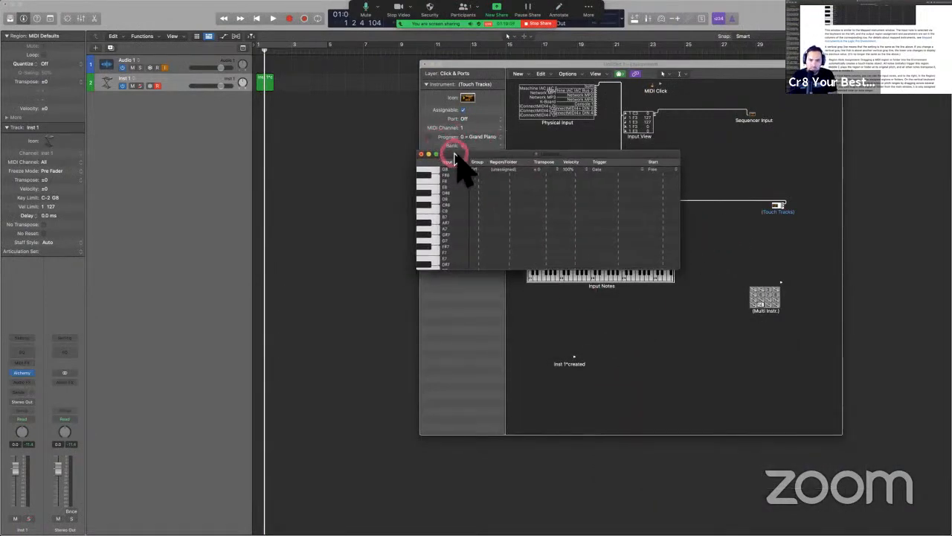
{"action": "left_click", "coordinate": [429, 176]}
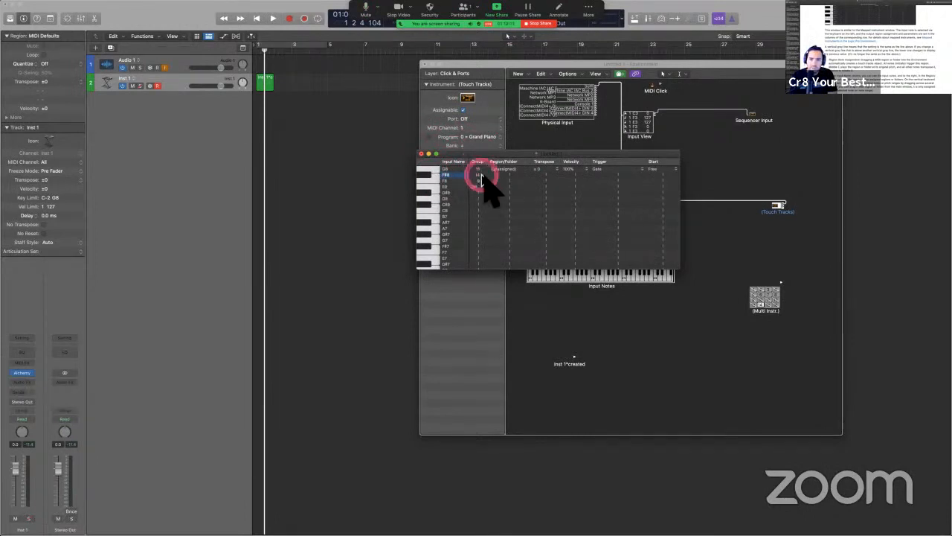
Play the Inst 1 region briefly from the project start, stop playback and bring the Environment window forward again.
{"action": "key", "text": "space"}
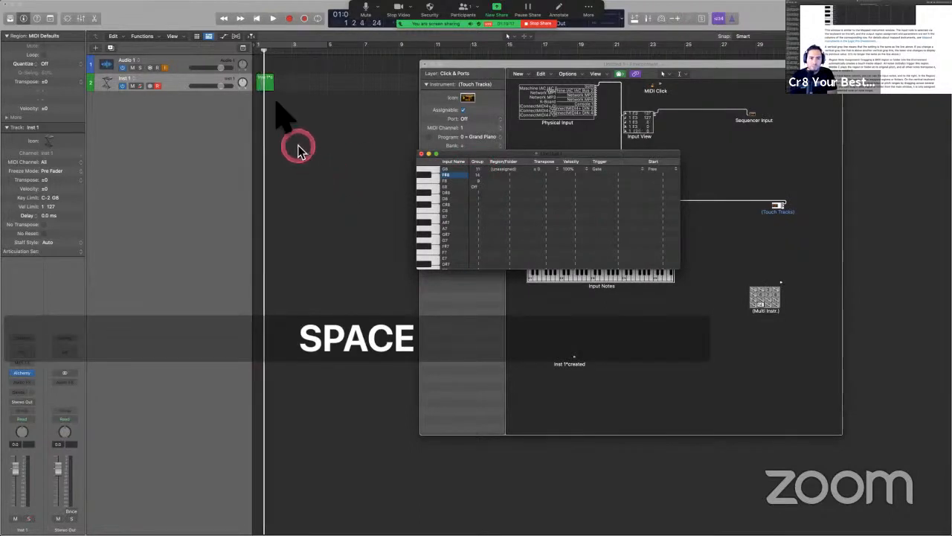
{"action": "left_click", "coordinate": [265, 82]}
{"action": "left_click", "coordinate": [338, 169]}
{"action": "key", "text": "Return"}
{"action": "key", "text": "space"}
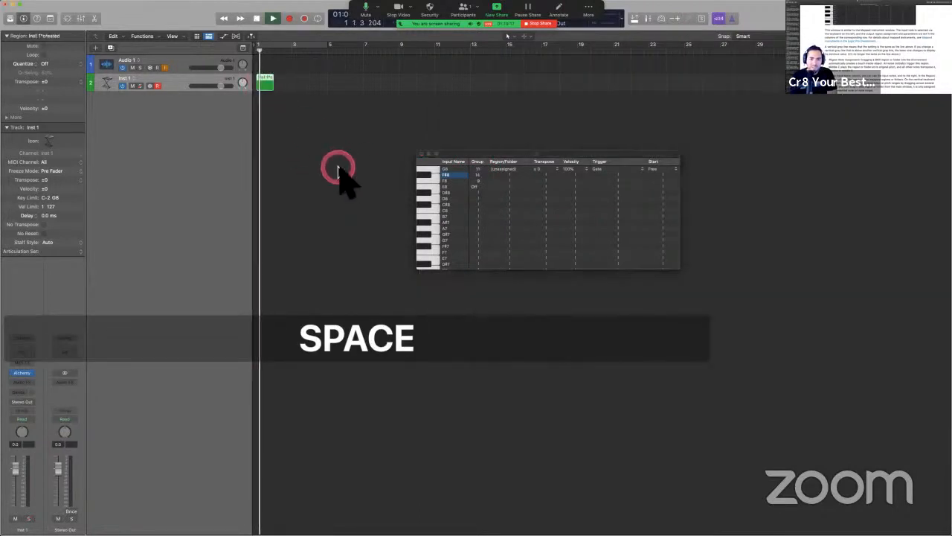
{"action": "key", "text": "space"}
{"action": "key", "text": "ctrl+Up"}
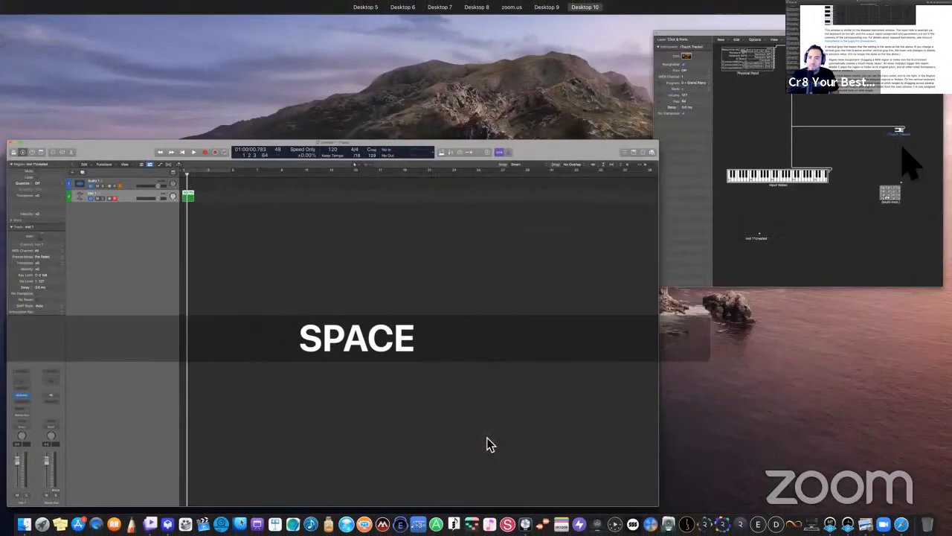
{"action": "left_click", "coordinate": [780, 362]}
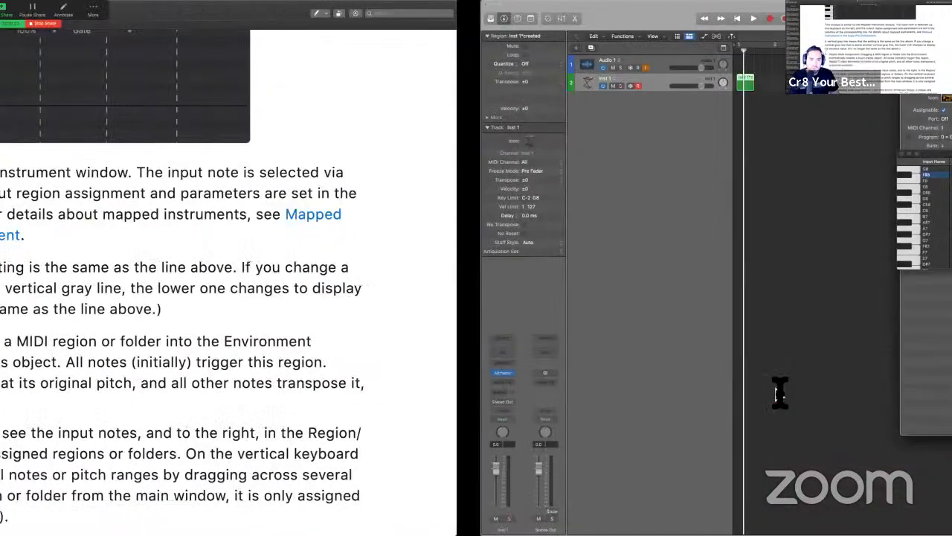
Read the guide's opening paragraphs on the Touch Tracks window and compare them with Logic Pro by selecting input note D8.
{"action": "scroll", "coordinate": [778, 389], "scroll_direction": "down", "scroll_amount": 5}
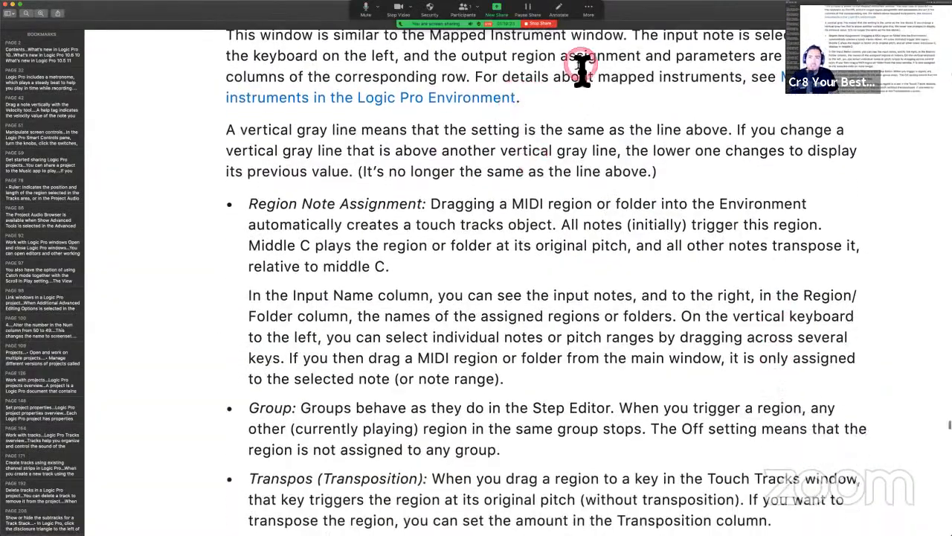
{"action": "scroll", "coordinate": [700, 86], "scroll_direction": "up", "scroll_amount": 1}
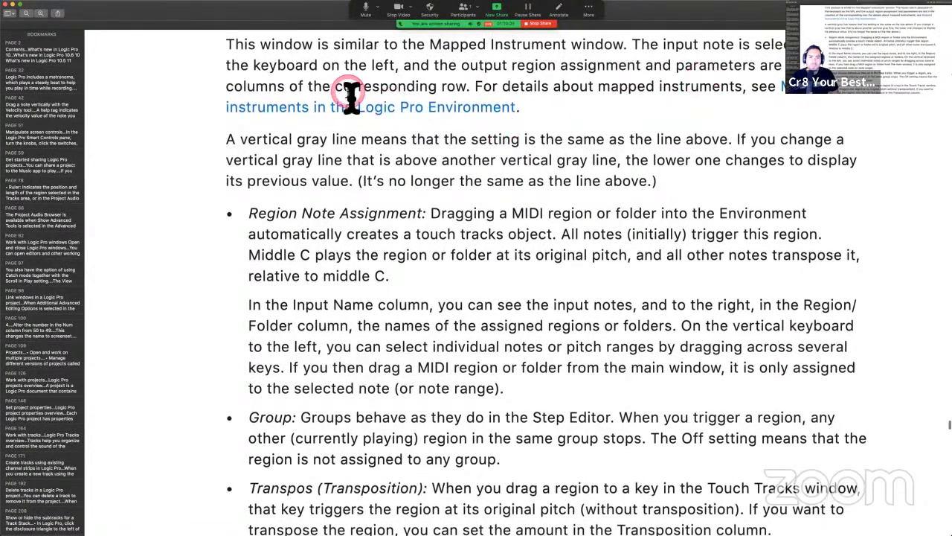
{"action": "scroll", "coordinate": [280, 71], "scroll_direction": "up", "scroll_amount": 3}
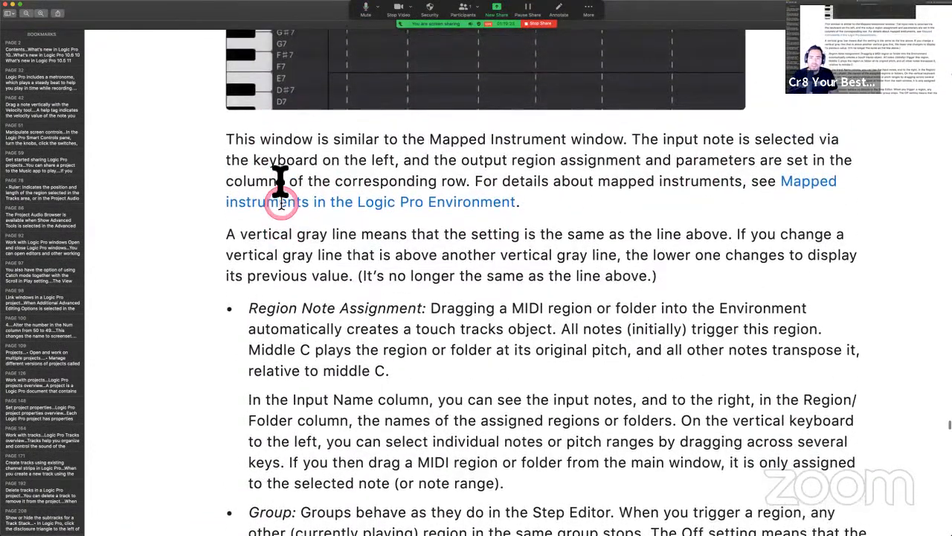
{"action": "key", "text": "ctrl+Right"}
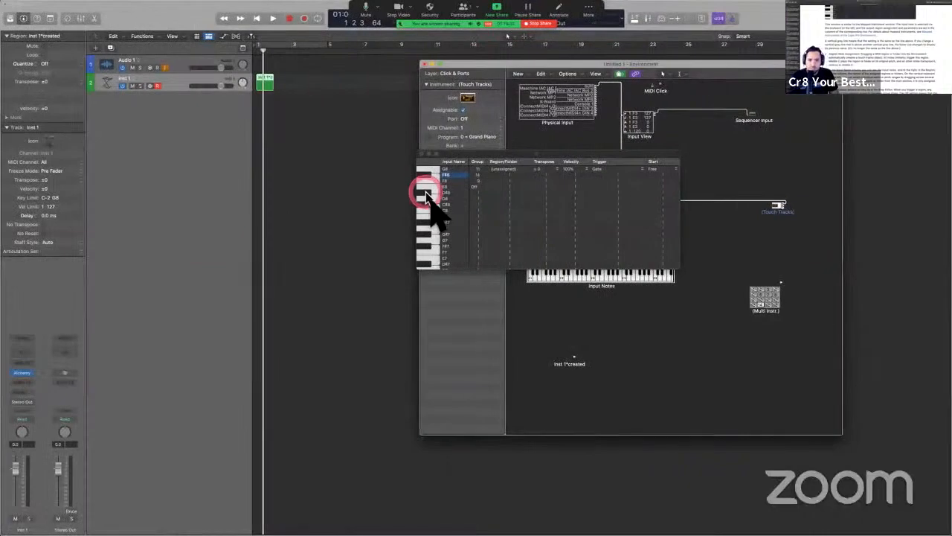
{"action": "left_click", "coordinate": [427, 200]}
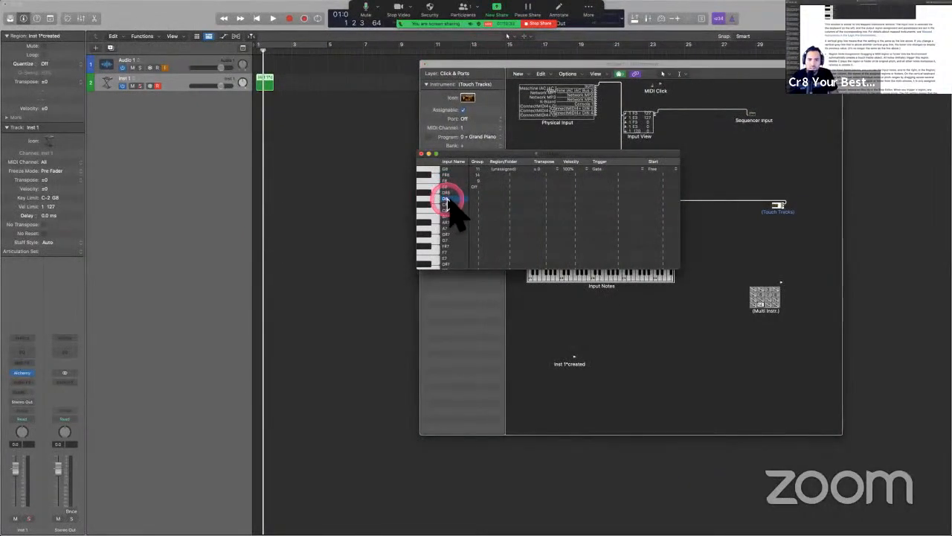
{"action": "key", "text": "ctrl+Left"}
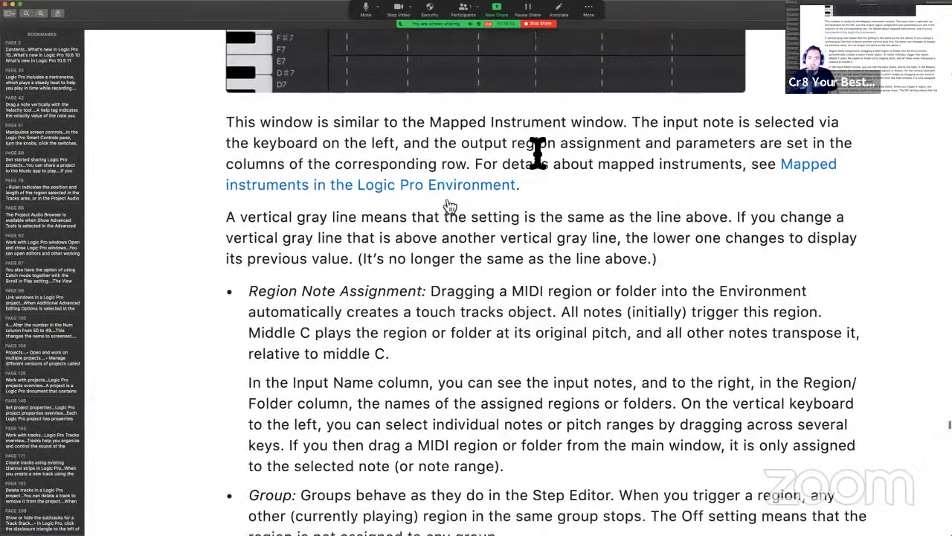
{"action": "left_click", "coordinate": [537, 148]}
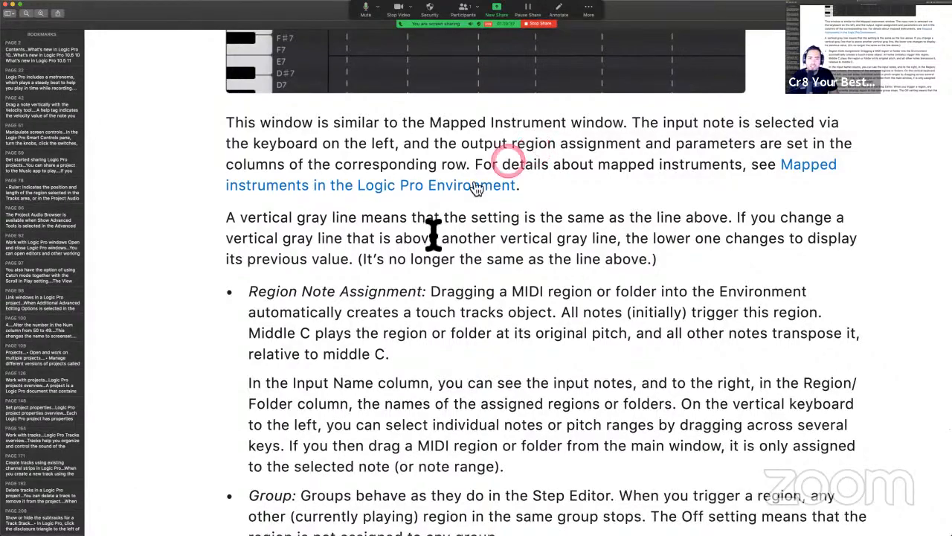
{"action": "left_click", "coordinate": [364, 193]}
{"action": "key", "text": "ctrl+Right"}
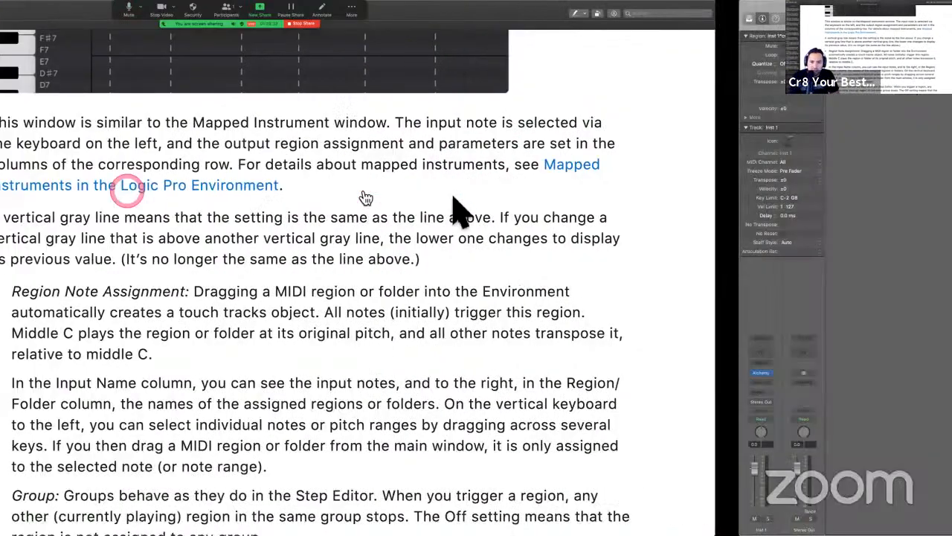
Try to assign the Inst 1*created object to input note C2 in the Touch Tracks window, without deleting the note's entry.
{"action": "left_click", "coordinate": [442, 192]}
{"action": "scroll", "coordinate": [452, 196], "scroll_direction": "down", "scroll_amount": 15}
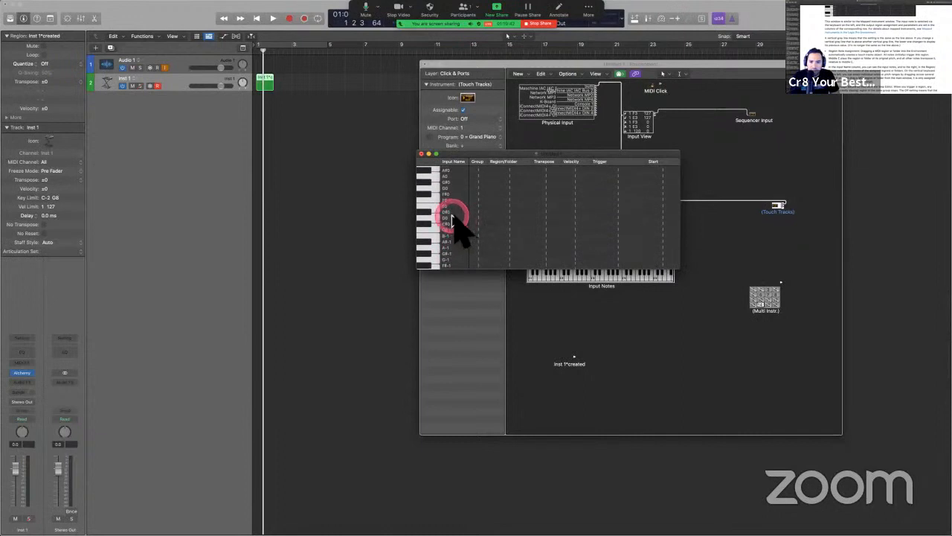
{"action": "scroll", "coordinate": [453, 220], "scroll_direction": "up", "scroll_amount": 4}
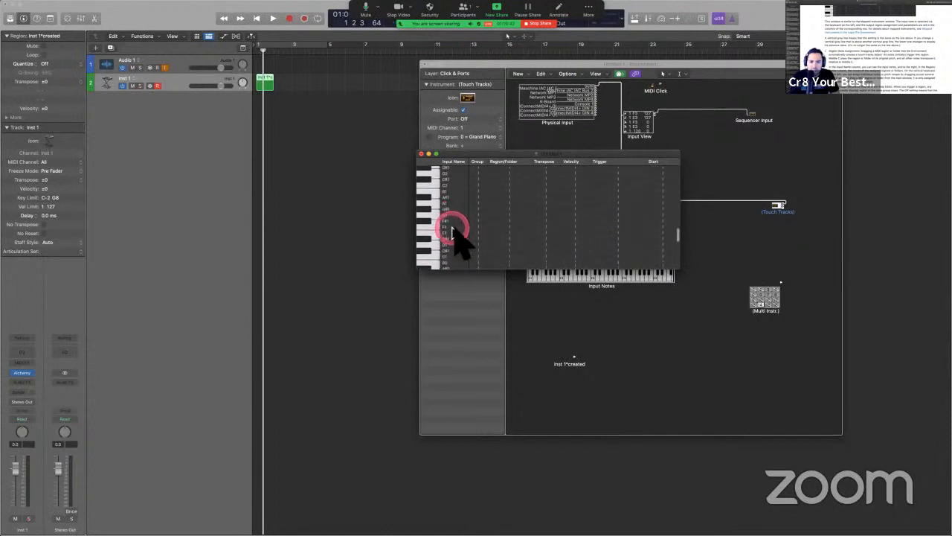
{"action": "scroll", "coordinate": [451, 227], "scroll_direction": "up", "scroll_amount": 2}
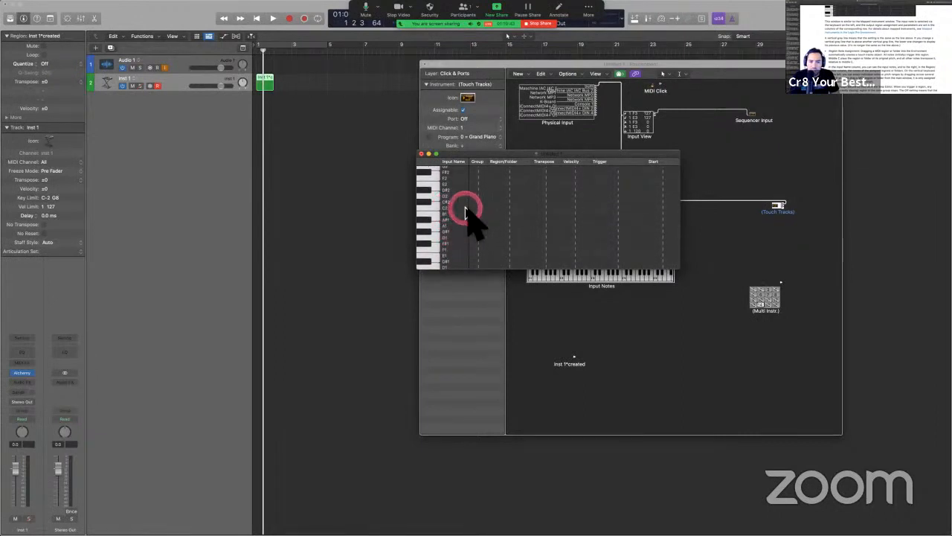
{"action": "left_click", "coordinate": [511, 211]}
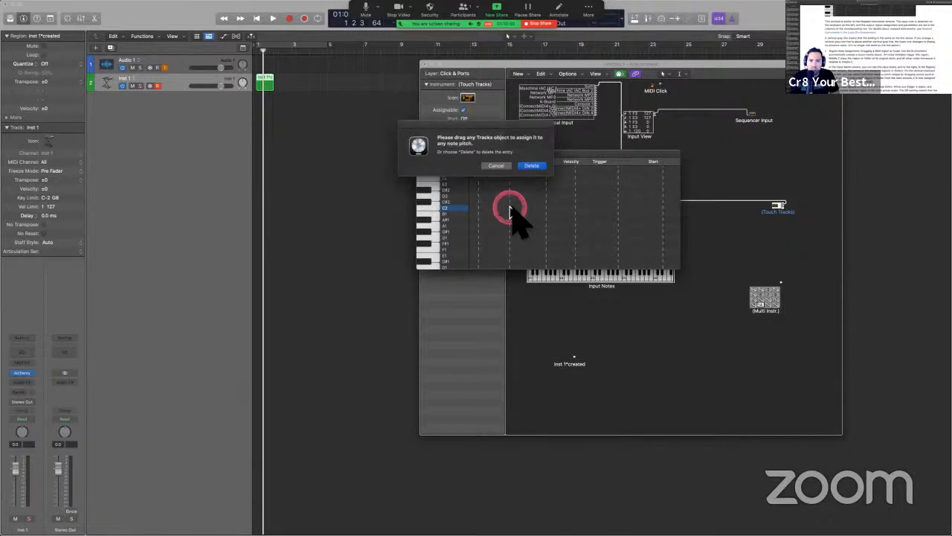
{"action": "left_click", "coordinate": [503, 168]}
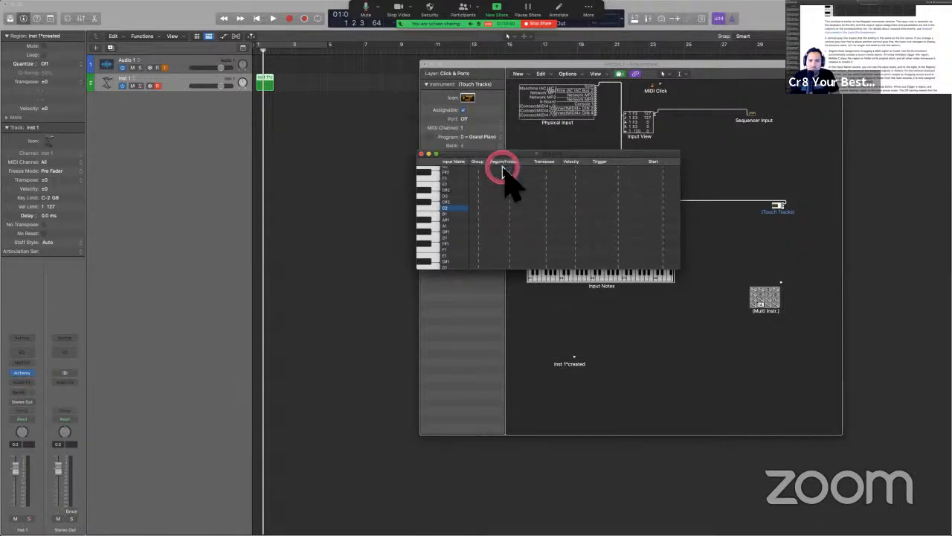
{"action": "left_click", "coordinate": [566, 346]}
{"action": "left_click", "coordinate": [575, 363]}
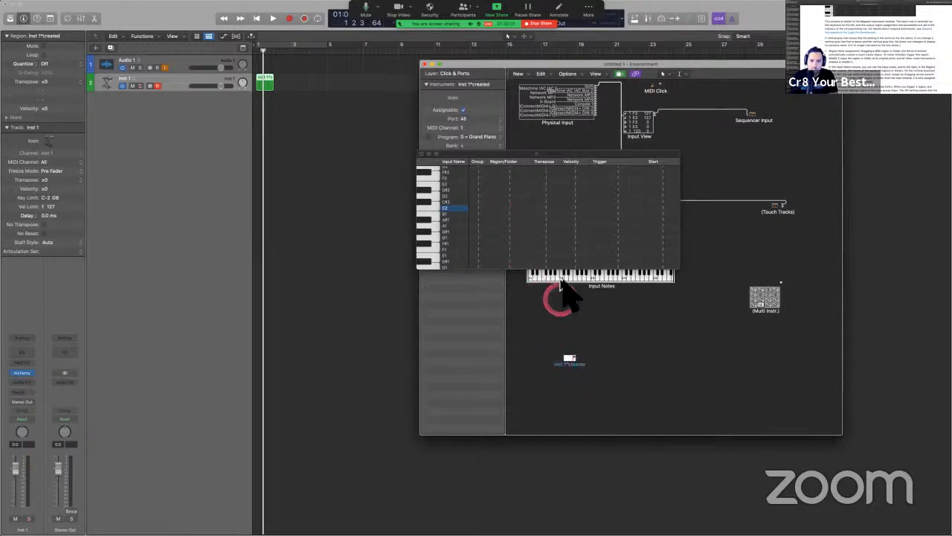
{"action": "left_click", "coordinate": [573, 202]}
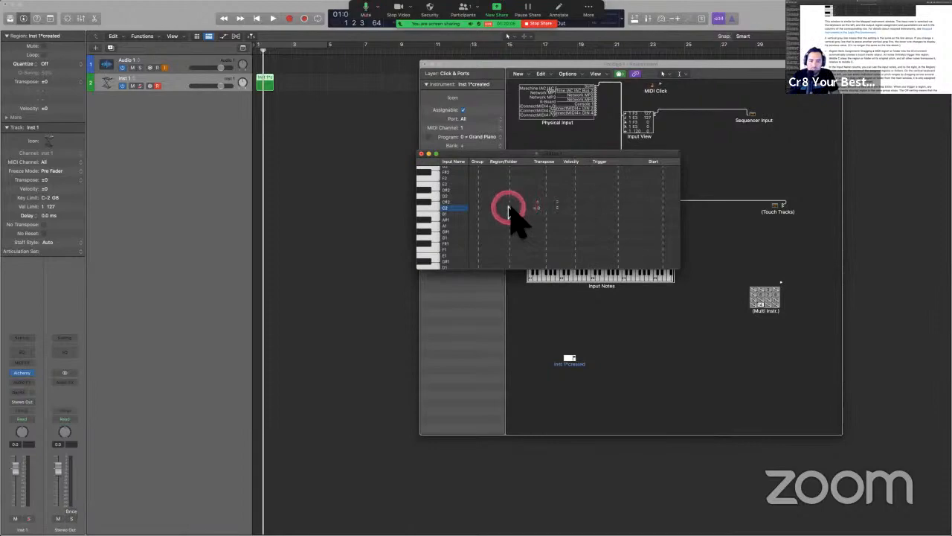
Switch to the guide and read its "Region Note Assignment" and "Group" descriptions.
{"action": "key", "text": "ctrl+Left"}
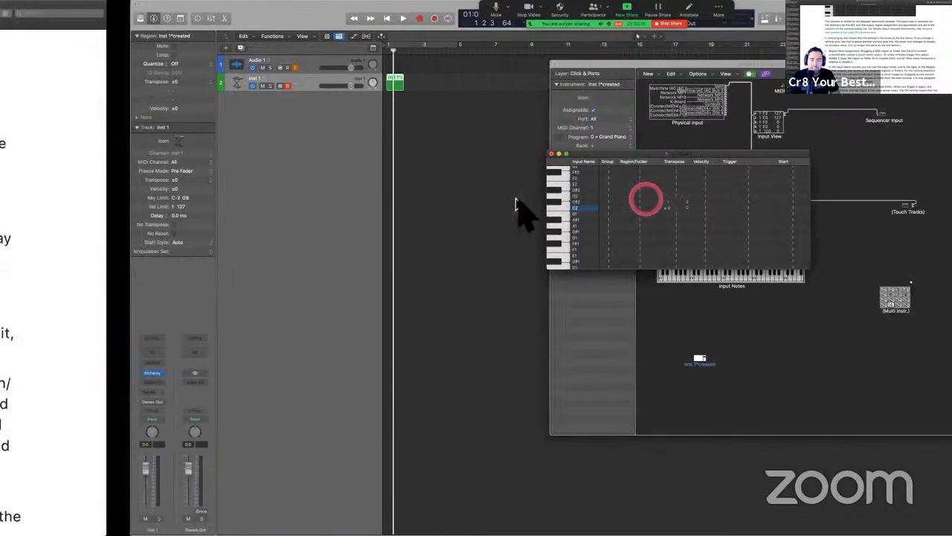
{"action": "scroll", "coordinate": [534, 372], "scroll_direction": "down", "scroll_amount": 3}
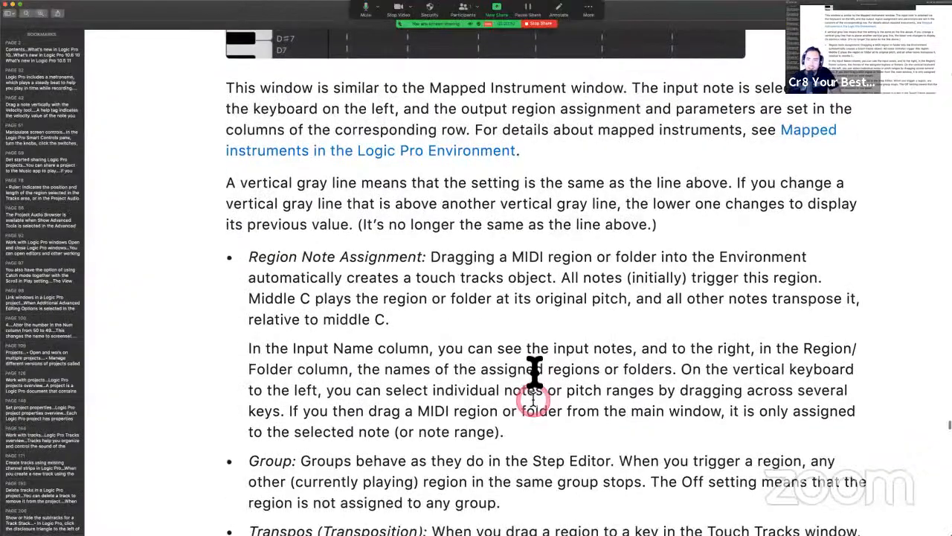
{"action": "scroll", "coordinate": [537, 407], "scroll_direction": "down", "scroll_amount": 1}
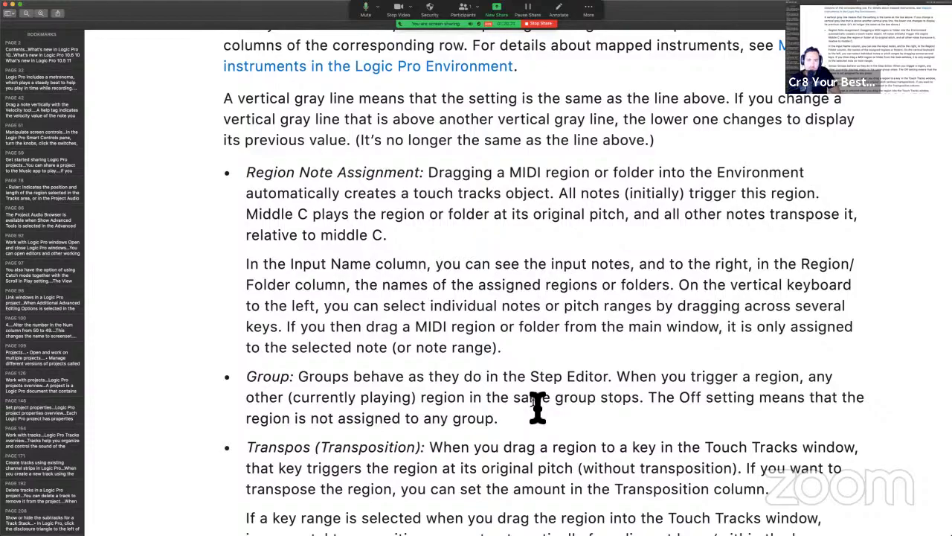
In Logic Pro, delete both touch tracks objects from the Environment and create a new one from the Inst 1 track's MIDI region.
{"action": "key", "text": "ctrl+Right"}
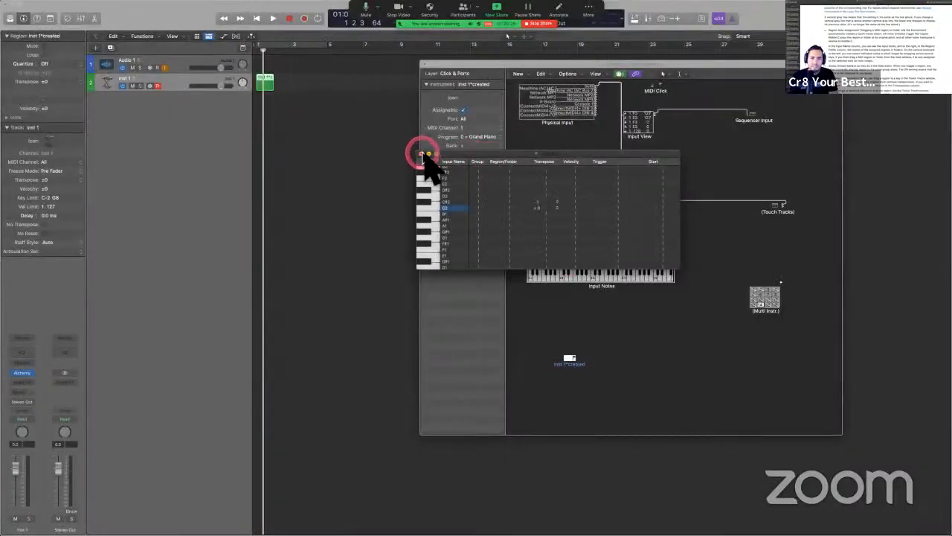
{"action": "left_click", "coordinate": [422, 154]}
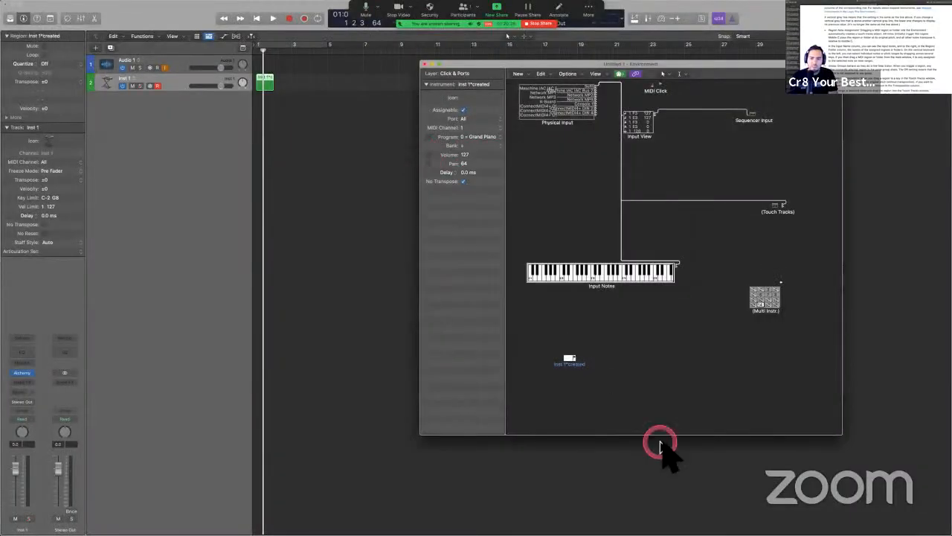
{"action": "left_click", "coordinate": [663, 451]}
{"action": "left_click_drag", "start_coordinate": [631, 397], "coordinate": [537, 360]}
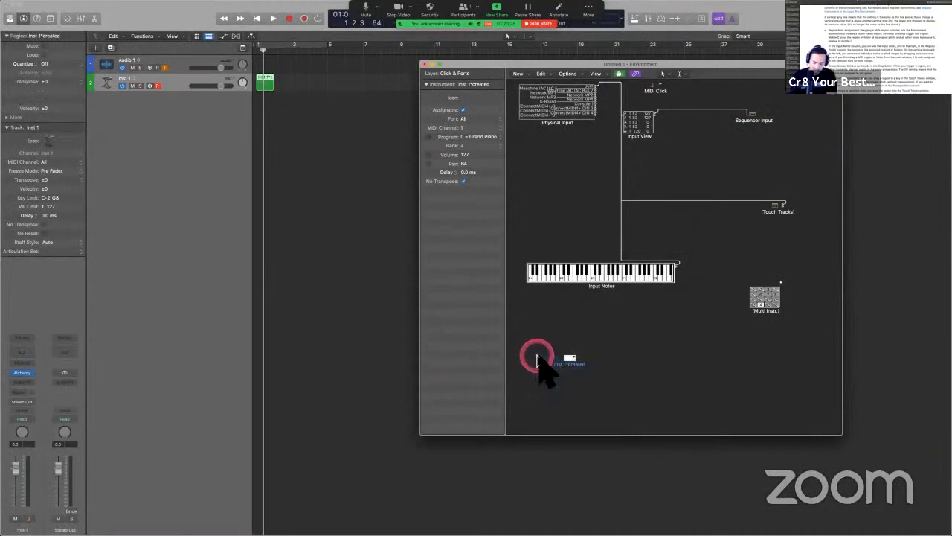
{"action": "key", "text": "BackSpace"}
{"action": "left_click_drag", "start_coordinate": [742, 240], "coordinate": [795, 195]}
{"action": "key", "text": "BackSpace"}
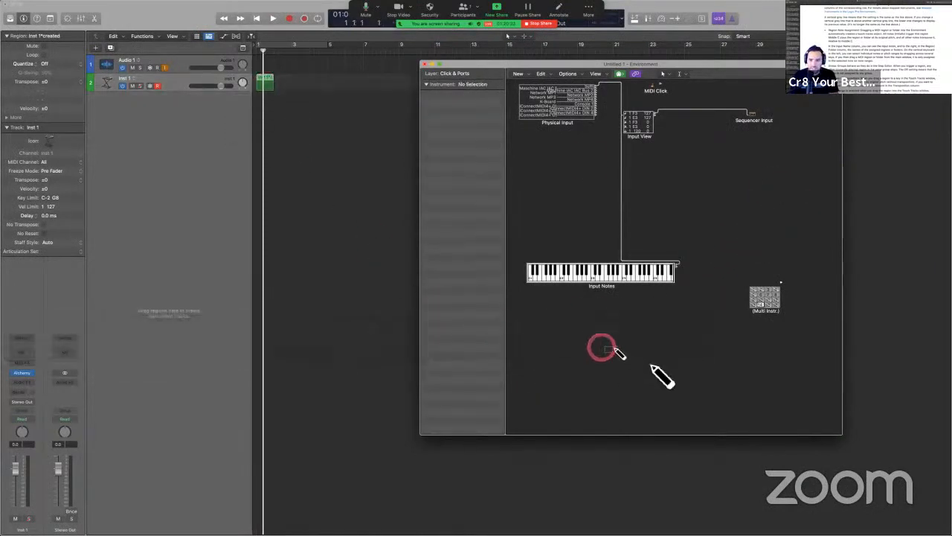
{"action": "left_click_drag", "start_coordinate": [714, 207], "coordinate": [714, 208]}
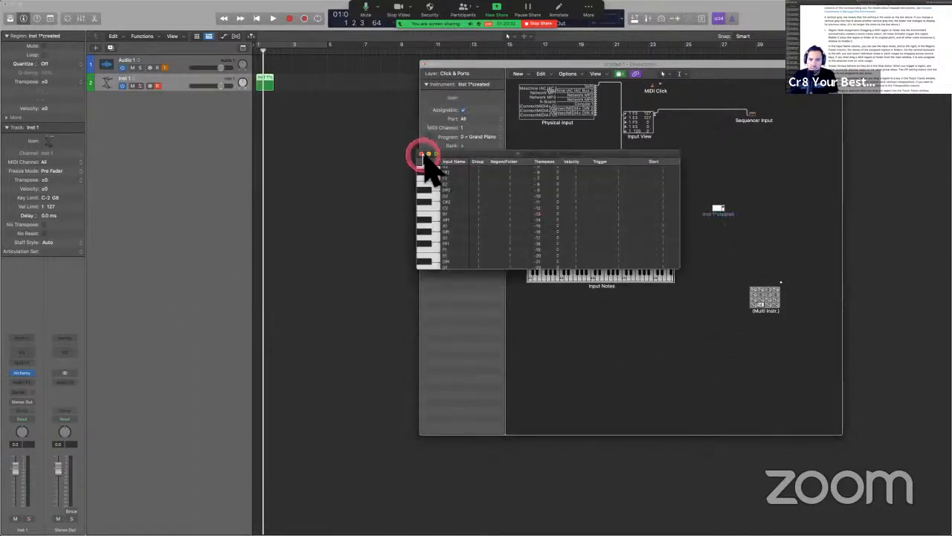
{"action": "left_click", "coordinate": [493, 306]}
Switch to the guide and reread how a MIDI region moved into the Environment is assigned to and triggered by notes.
{"action": "key", "text": "ctrl+Left"}
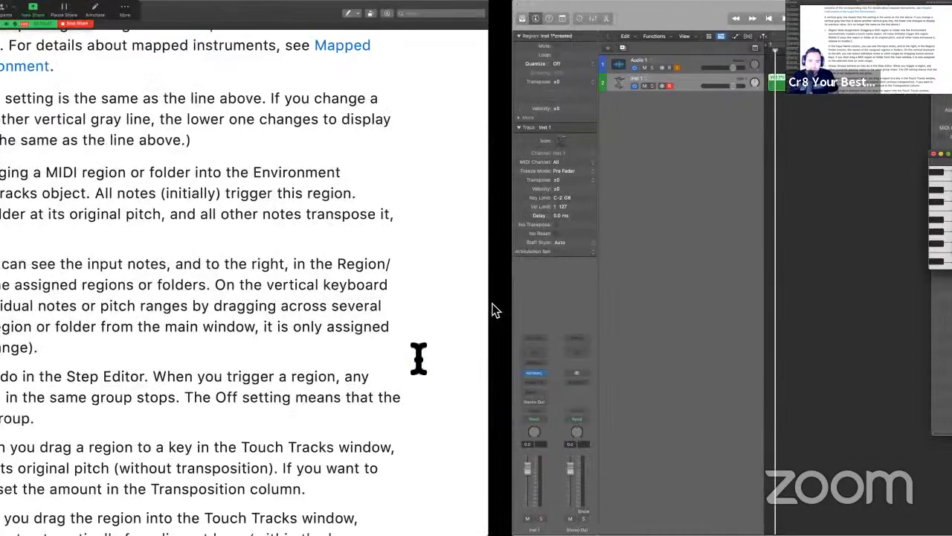
{"action": "left_click", "coordinate": [418, 357]}
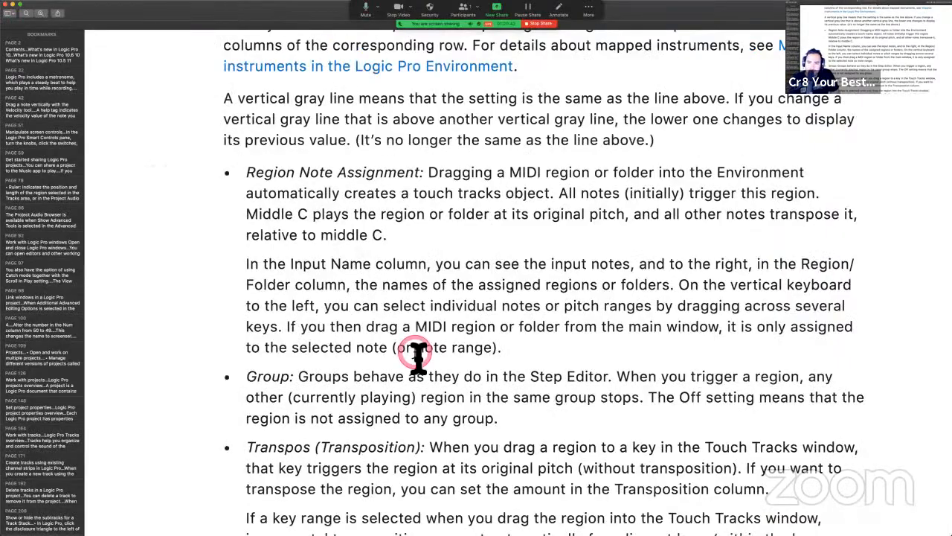
{"action": "scroll", "coordinate": [417, 276], "scroll_direction": "down", "scroll_amount": 1}
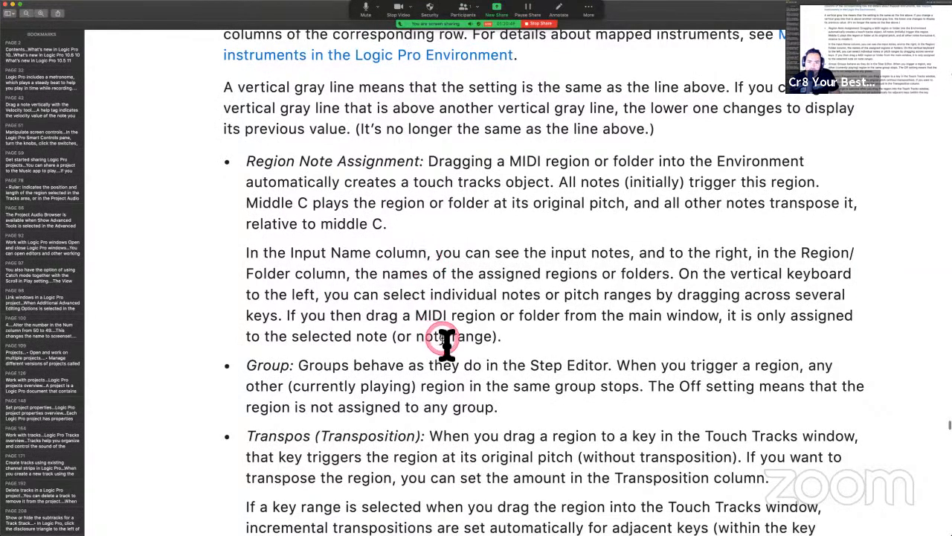
{"action": "scroll", "coordinate": [593, 305], "scroll_direction": "up", "scroll_amount": 1}
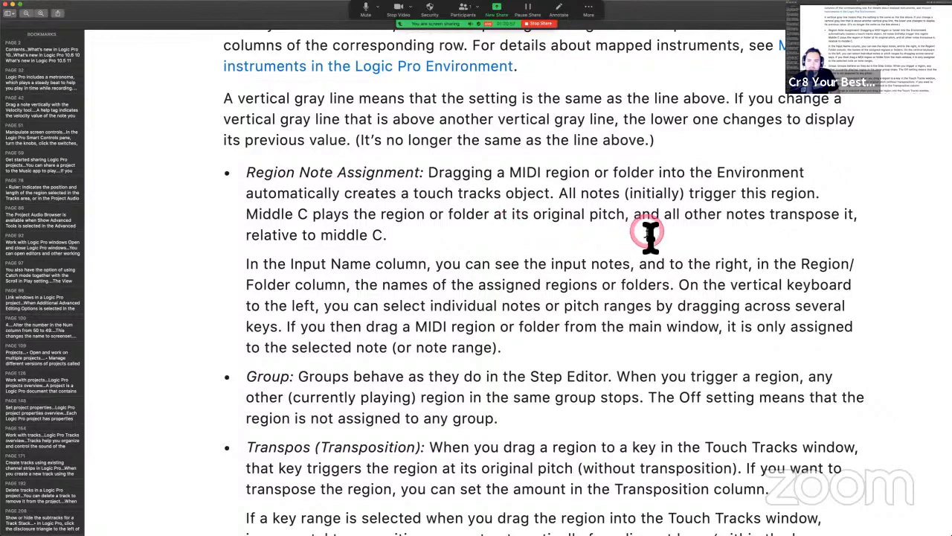
Return to Logic Pro, play the project briefly to test the new touch tracks object and bring the Environment window forward.
{"action": "key", "text": "ctrl+Right"}
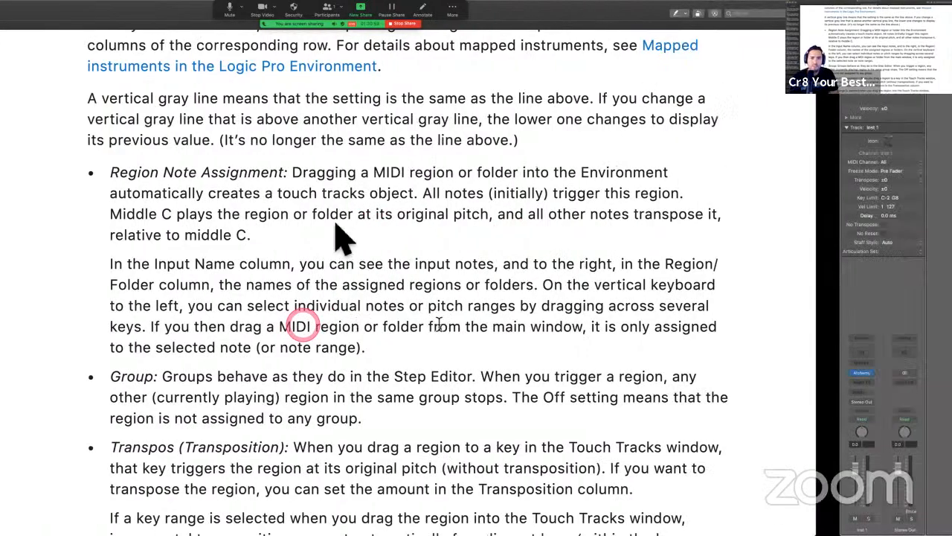
{"action": "key", "text": "Return"}
{"action": "key", "text": "space"}
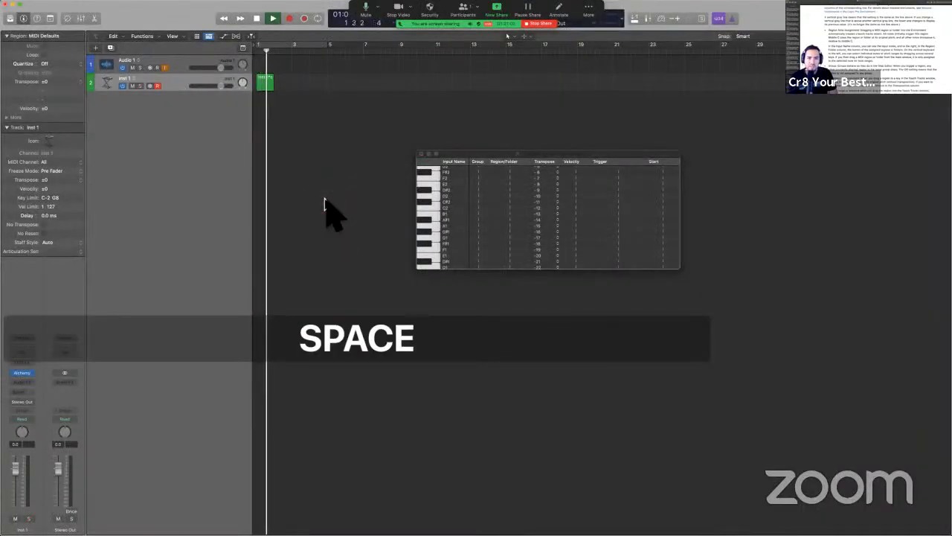
{"action": "key", "text": "space"}
{"action": "key", "text": "ctrl+Up"}
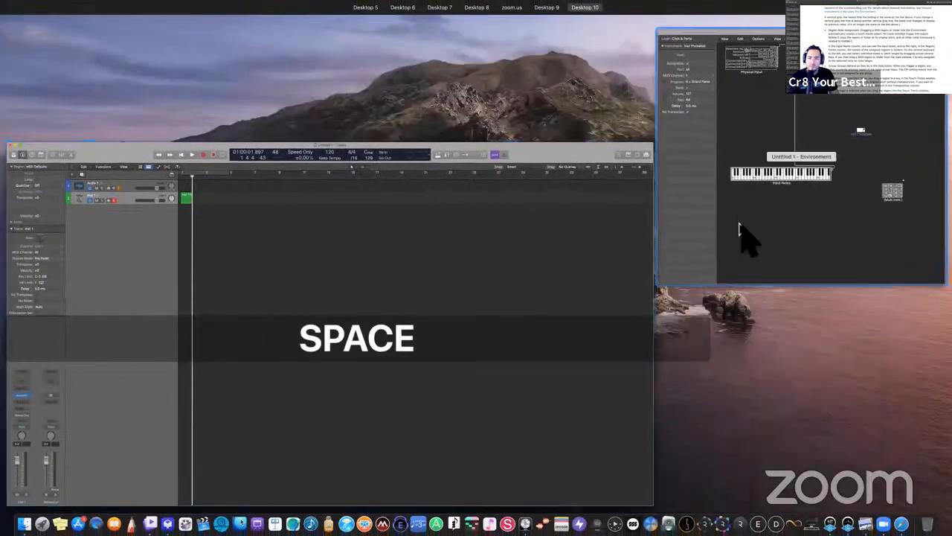
{"action": "left_click", "coordinate": [740, 224]}
{"action": "left_click", "coordinate": [740, 224]}
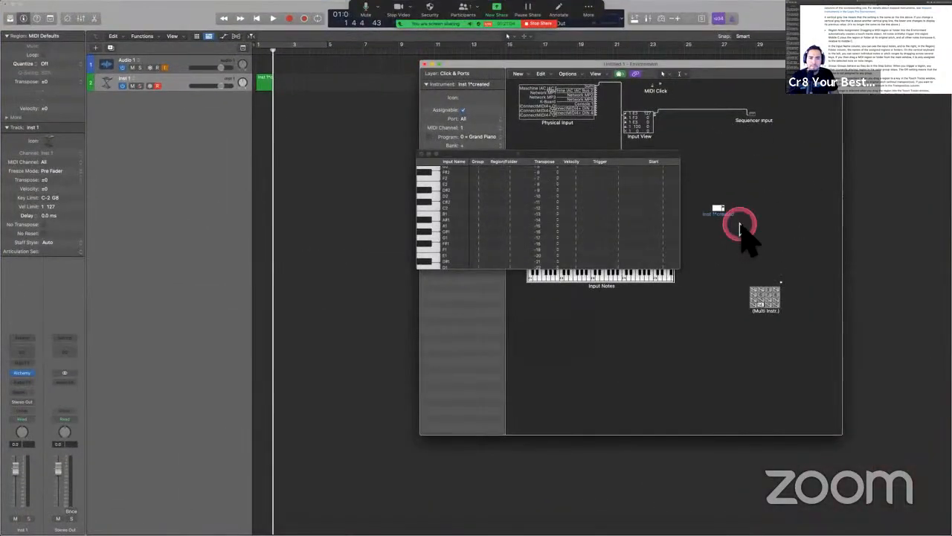
Switch to the guide and read how selected notes or pitch ranges receive a MIDI region in the Touch Tracks window.
{"action": "key", "text": "ctrl+Left"}
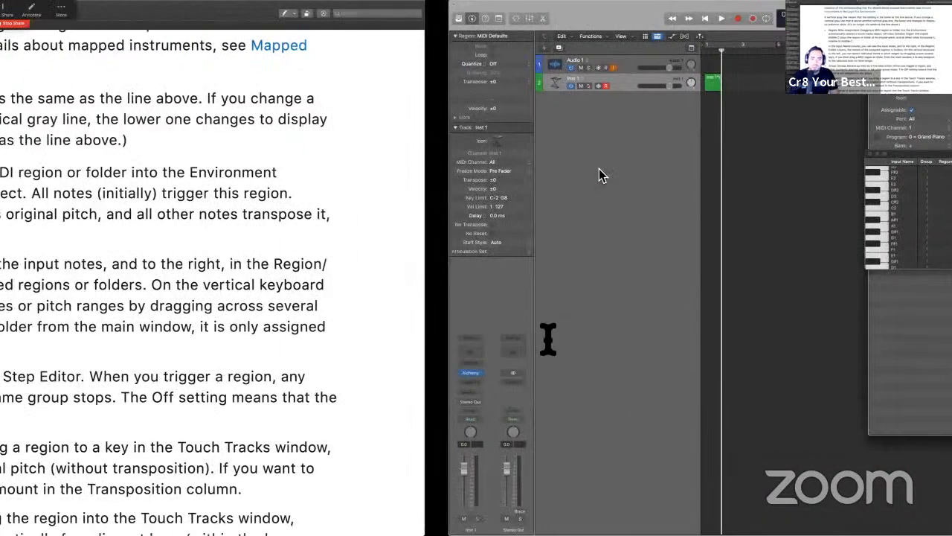
{"action": "left_click", "coordinate": [514, 310]}
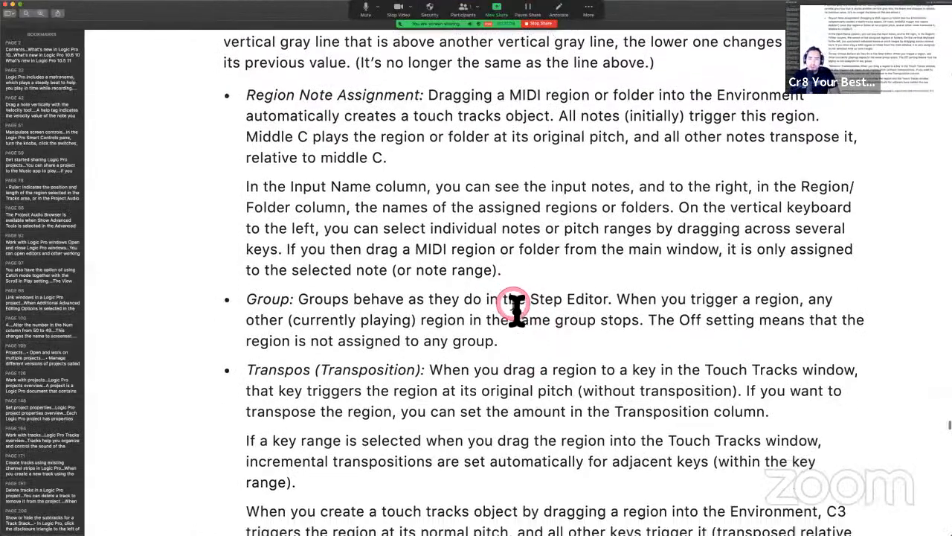
{"action": "scroll", "coordinate": [514, 310], "scroll_direction": "down", "scroll_amount": 3}
{"action": "left_click", "coordinate": [409, 192]}
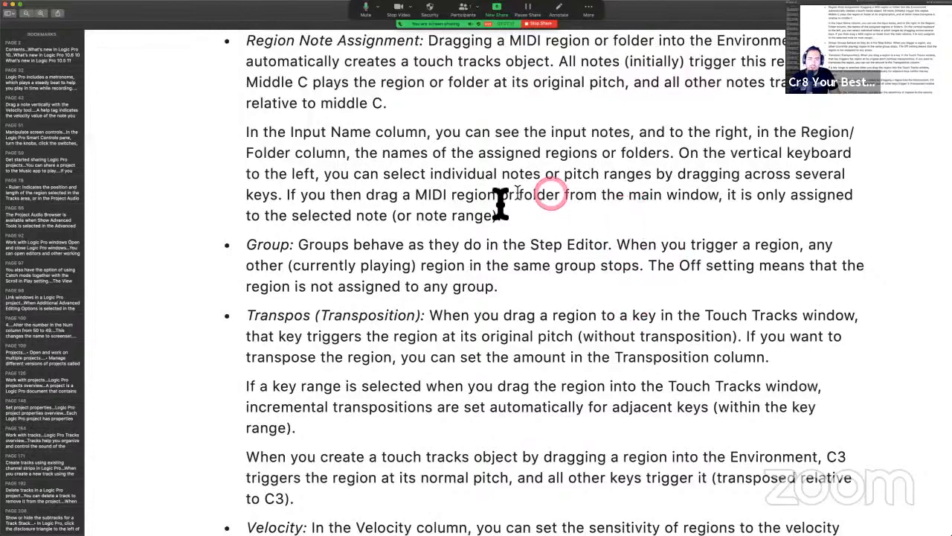
Return to Logic Pro, select the D#2 to G#1 keys in Touch Tracks and play the Inst 1 region in a cycle from bar 1 to 3.
{"action": "key", "text": "ctrl+Right"}
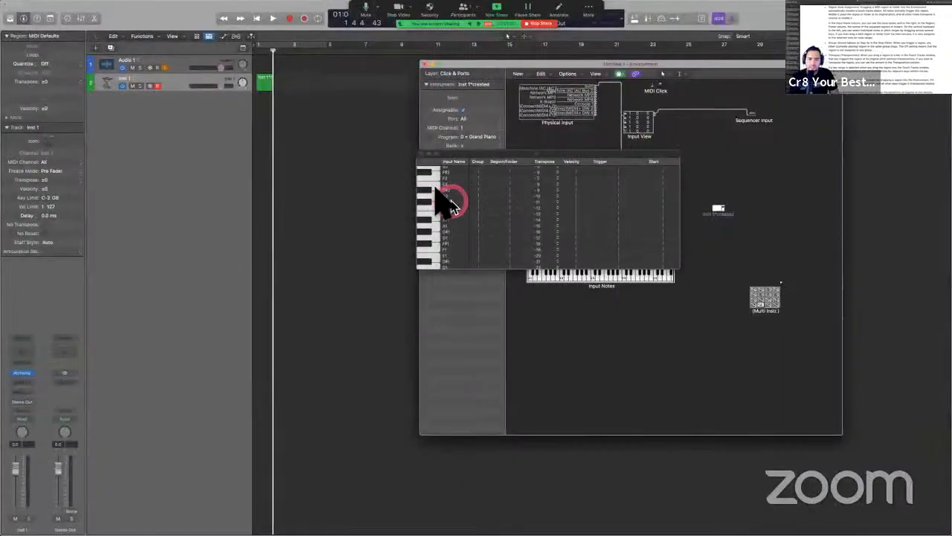
{"action": "left_click_drag", "start_coordinate": [449, 201], "coordinate": [438, 240]}
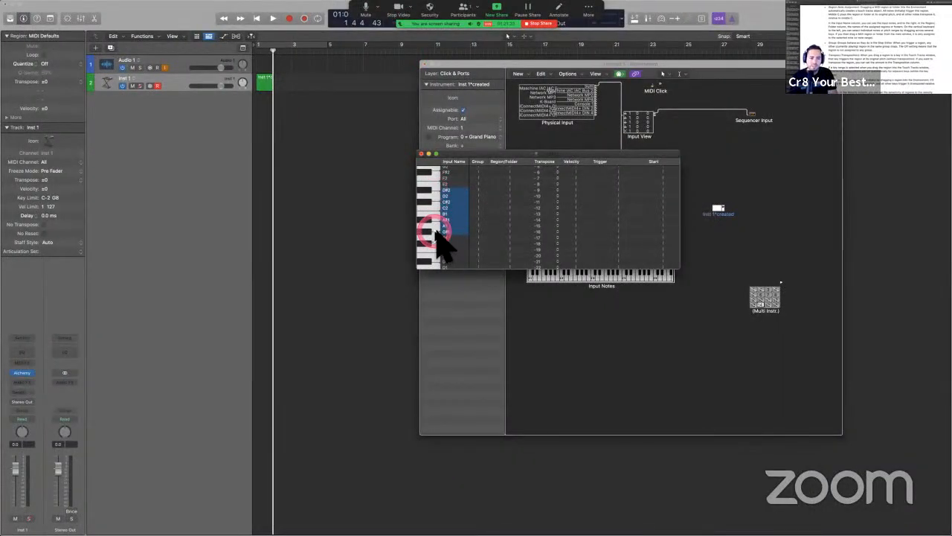
{"action": "left_click", "coordinate": [260, 81]}
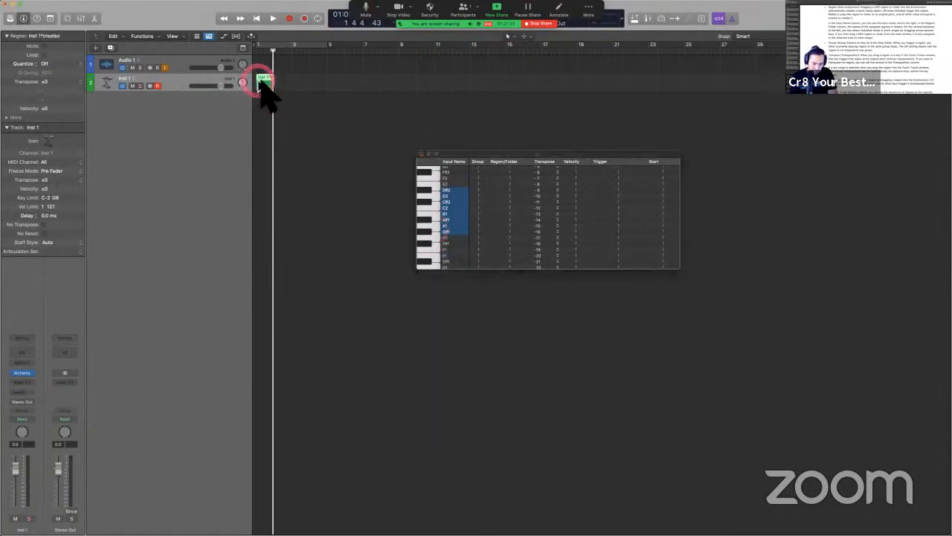
{"action": "key", "text": "c"}
{"action": "key", "text": "space"}
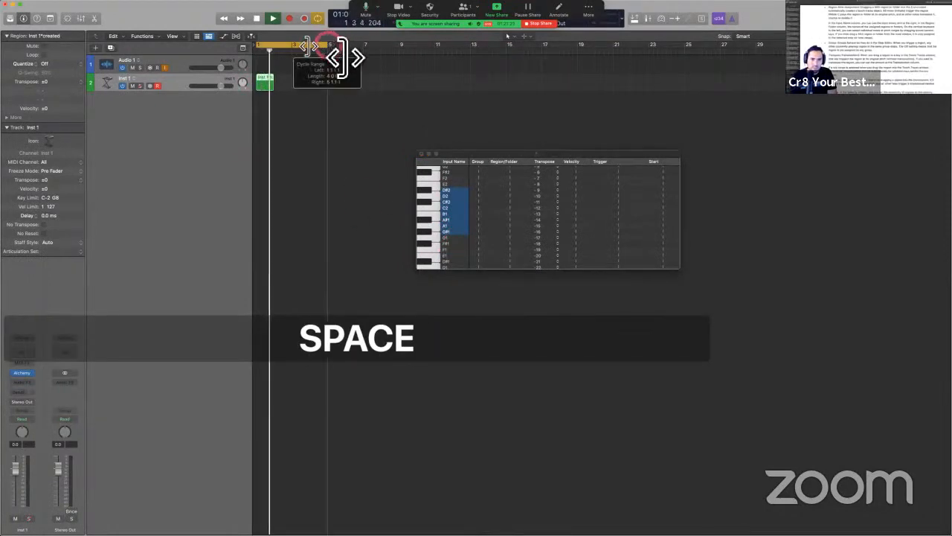
{"action": "left_click_drag", "start_coordinate": [328, 45], "coordinate": [292, 48]}
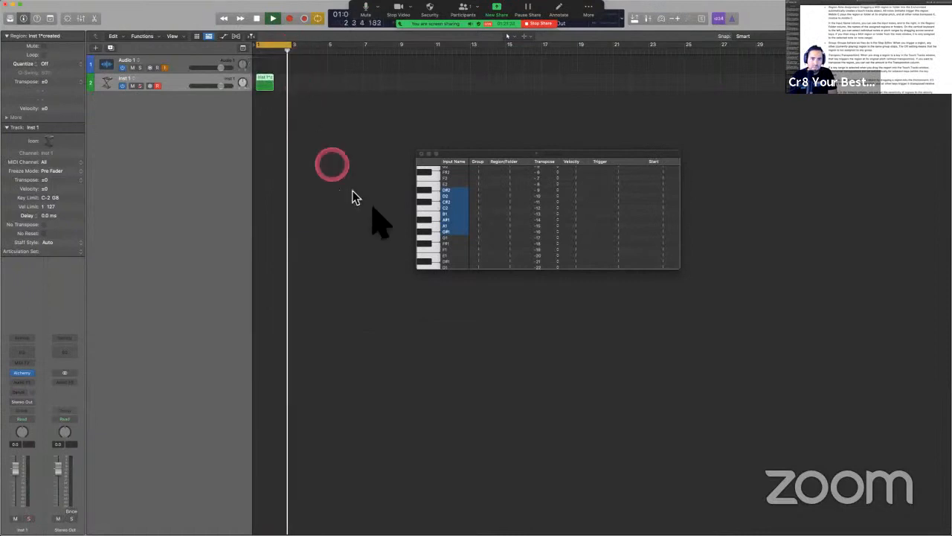
Enlarge the Touch Tracks window, select the keys from A2 down to G#1 and assign that range to group 13.
{"action": "left_click_drag", "start_coordinate": [696, 275], "coordinate": [833, 505]}
{"action": "left_click", "coordinate": [496, 231]}
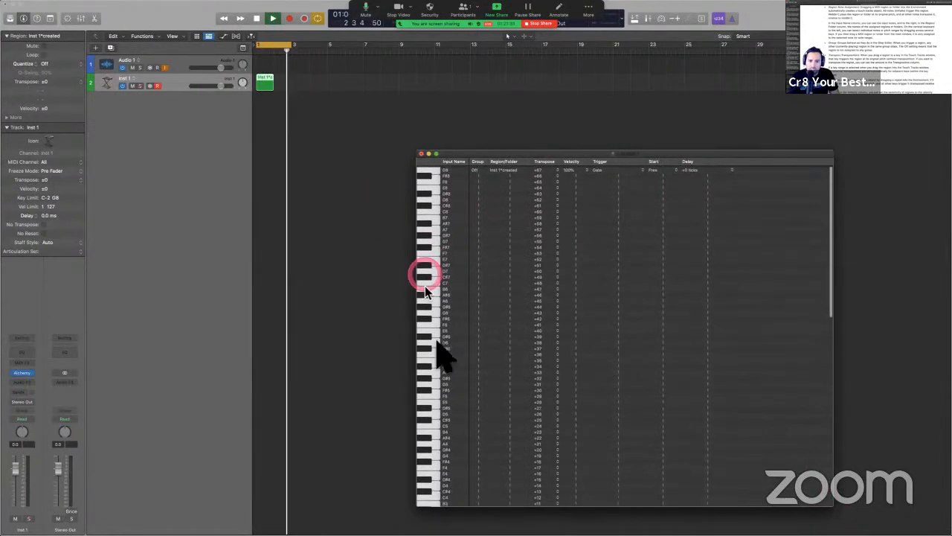
{"action": "scroll", "coordinate": [433, 327], "scroll_direction": "down", "scroll_amount": 10}
{"action": "left_click_drag", "start_coordinate": [426, 296], "coordinate": [436, 376]}
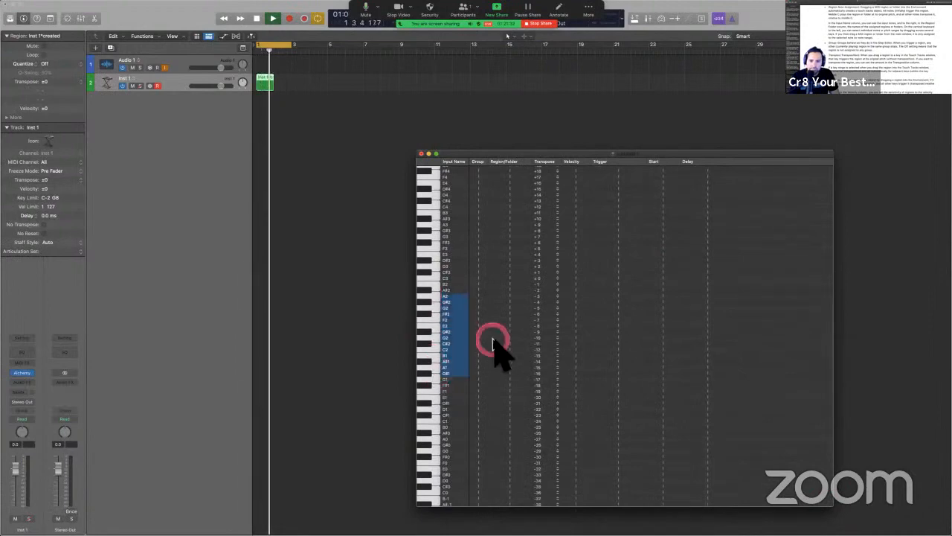
{"action": "mouse_move", "coordinate": [479, 295]}
{"action": "left_mouse_down"}
{"action": "mouse_move", "coordinate": [509, 322]}
{"action": "mouse_move", "coordinate": [561, 291]}
{"action": "mouse_move", "coordinate": [573, 192]}
{"action": "mouse_move", "coordinate": [632, 195]}
{"action": "mouse_move", "coordinate": [605, 290]}
{"action": "left_mouse_up"}
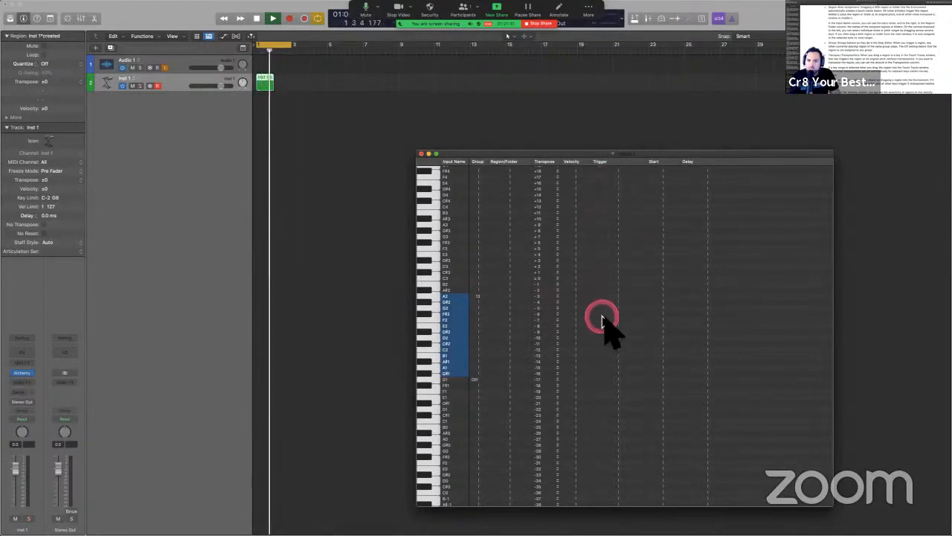
Set the selected key range's trigger mode to Single and keep its start quantization at Free.
{"action": "left_click", "coordinate": [602, 316]}
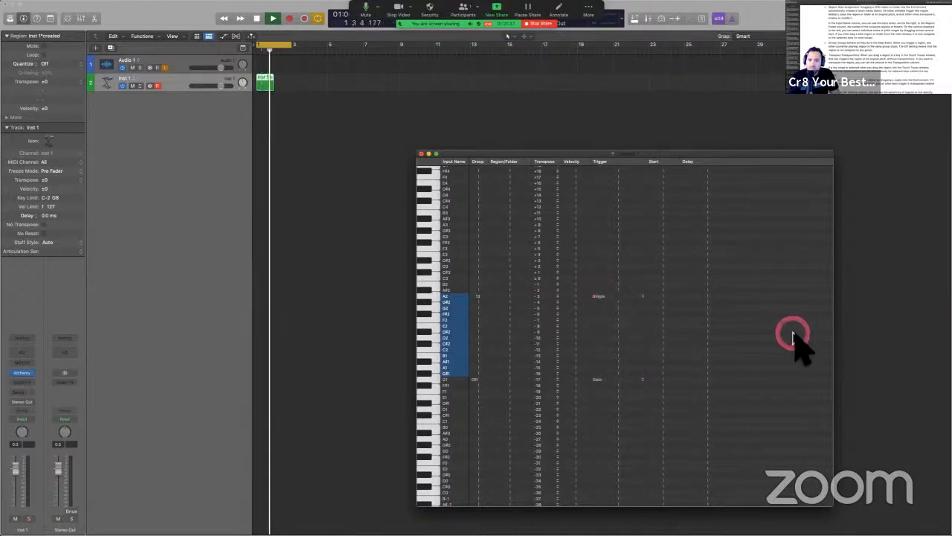
{"action": "left_click", "coordinate": [618, 314]}
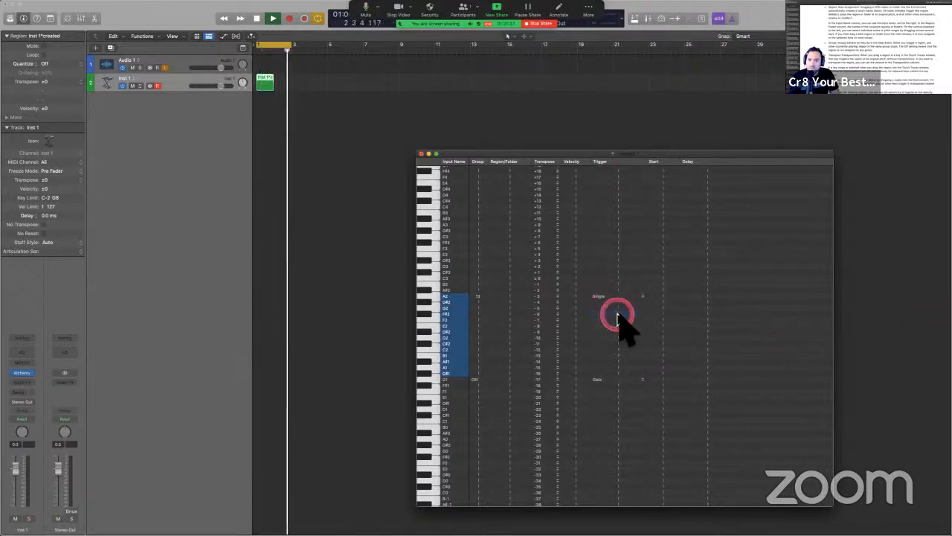
{"action": "left_click", "coordinate": [664, 179]}
{"action": "left_click", "coordinate": [670, 306]}
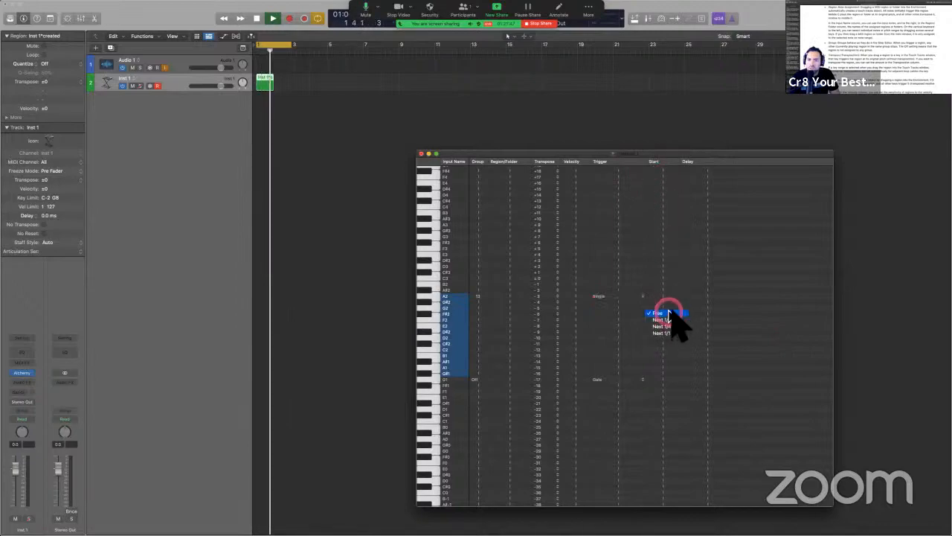
{"action": "left_click", "coordinate": [670, 313]}
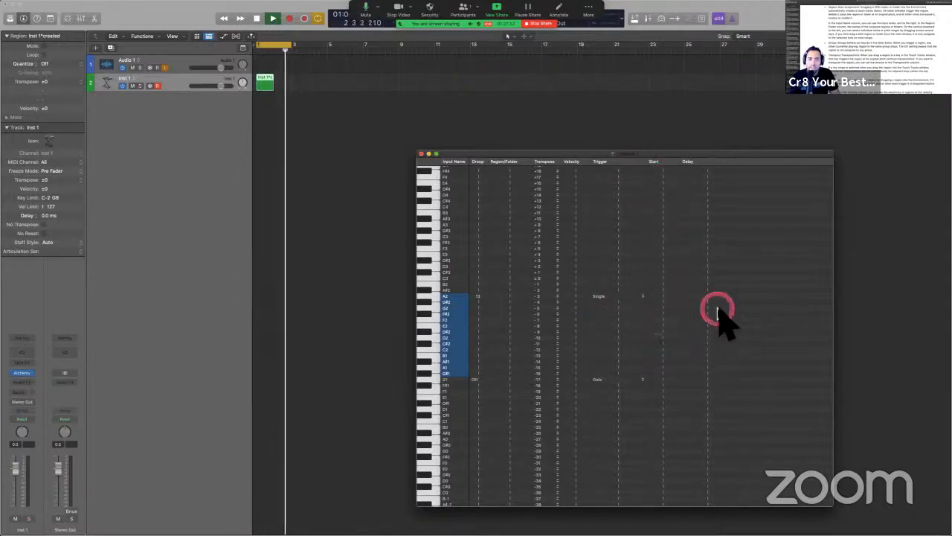
Switch to the guide and read through the Trigger Modes, Start and Delay descriptions up to the Fader objects section.
{"action": "key", "text": "ctrl+Left"}
{"action": "scroll", "coordinate": [721, 314], "scroll_direction": "down", "scroll_amount": 2}
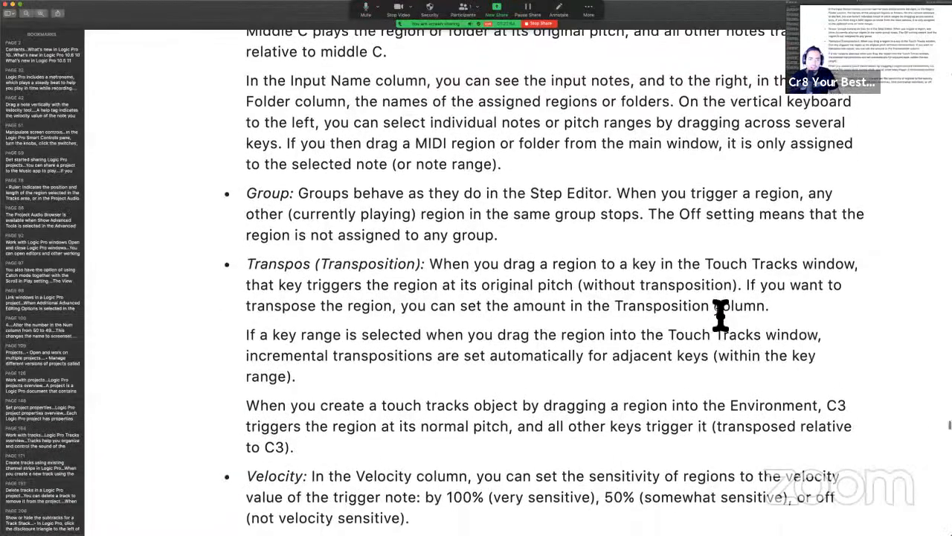
{"action": "scroll", "coordinate": [721, 314], "scroll_direction": "down", "scroll_amount": 10}
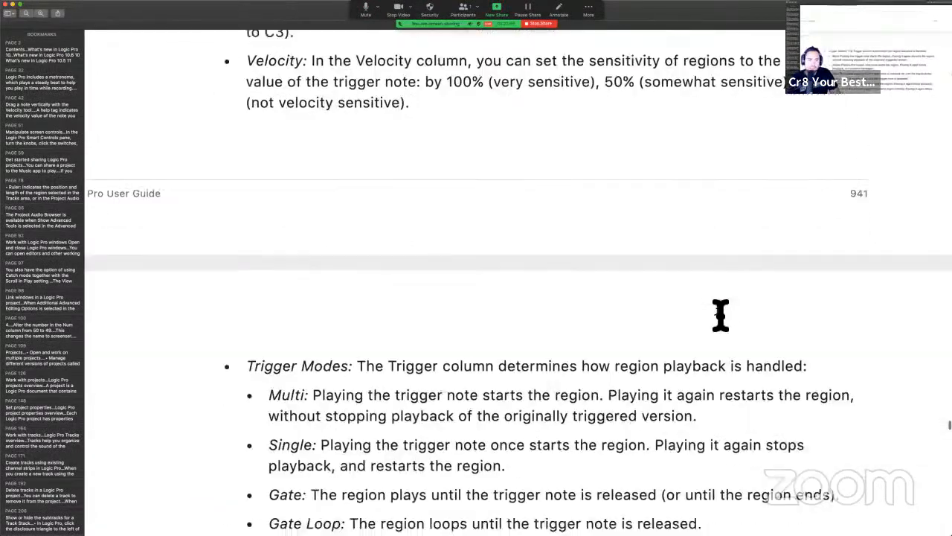
{"action": "scroll", "coordinate": [720, 314], "scroll_direction": "down", "scroll_amount": 20}
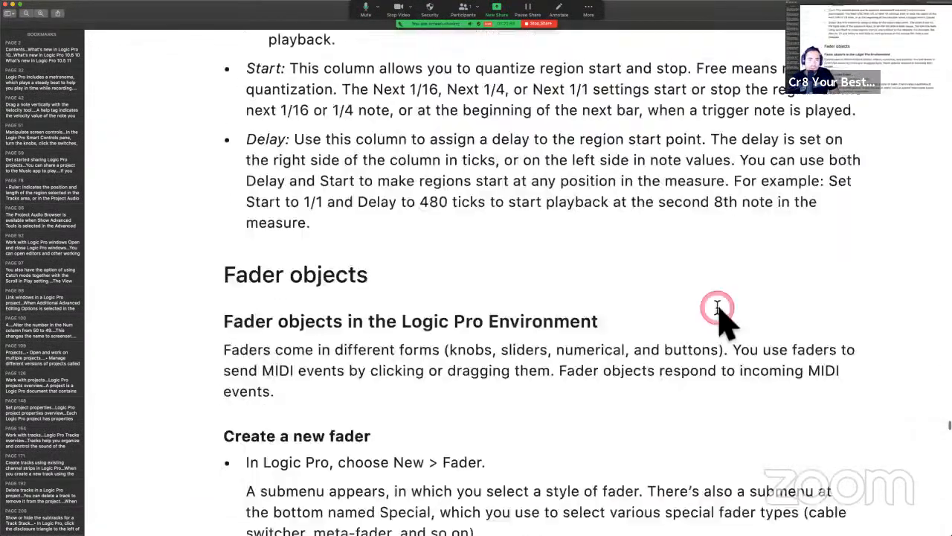
{"action": "scroll", "coordinate": [718, 309], "scroll_direction": "down", "scroll_amount": 2}
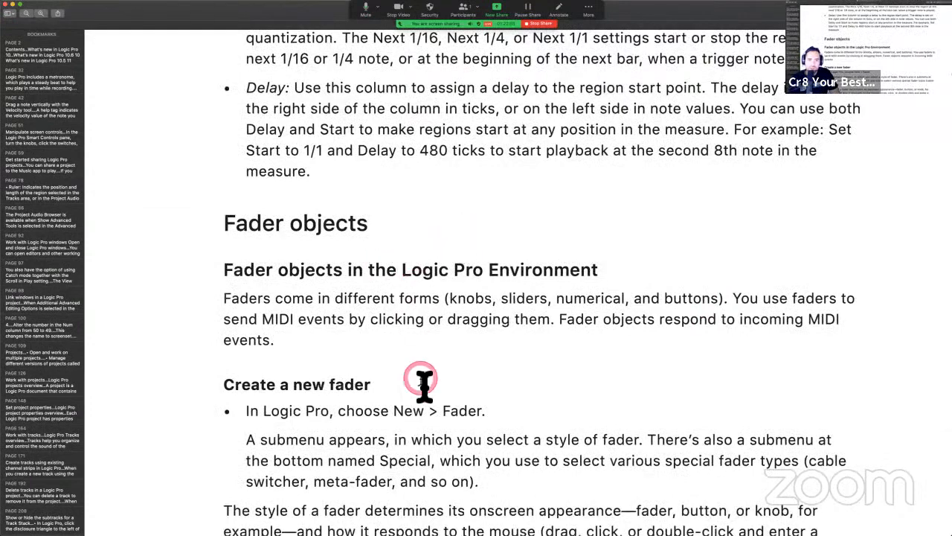
Return to Logic Pro, close the Touch Tracks window and stop playback.
{"action": "key", "text": "ctrl+Right"}
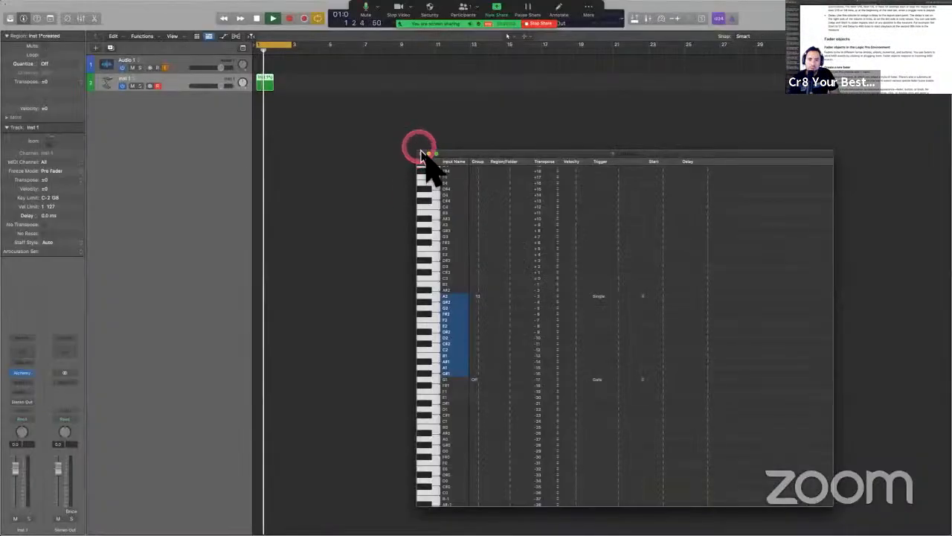
{"action": "left_click", "coordinate": [423, 156]}
{"action": "key", "text": "space"}
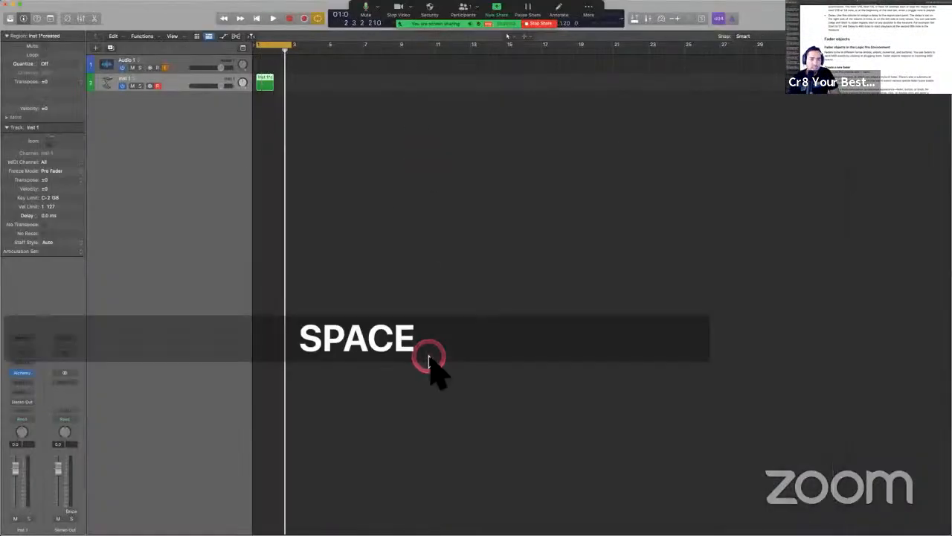
Check the guide's instructions for creating a fader, then examine the new object types, including Fader, in Logic Pro's Environment window.
{"action": "key", "text": "ctrl+Left"}
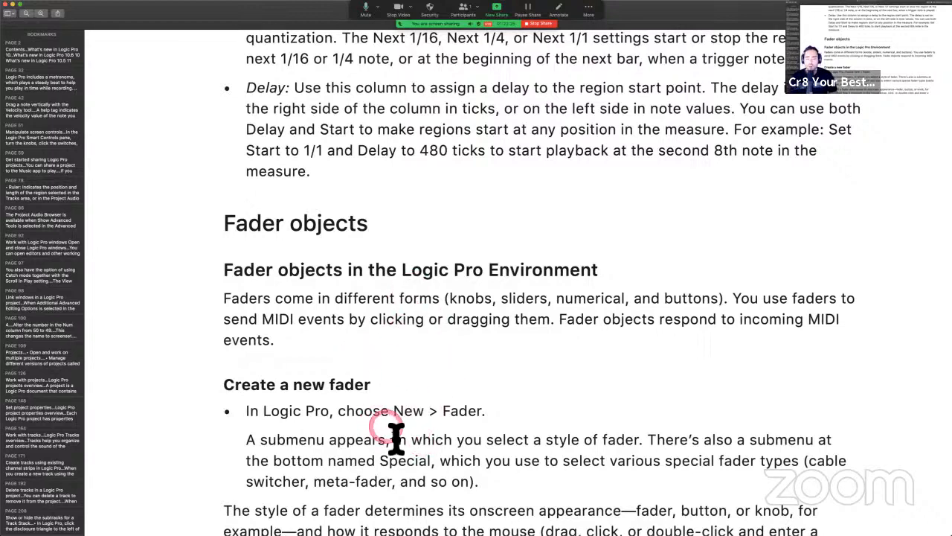
{"action": "scroll", "coordinate": [395, 437], "scroll_direction": "down", "scroll_amount": 5}
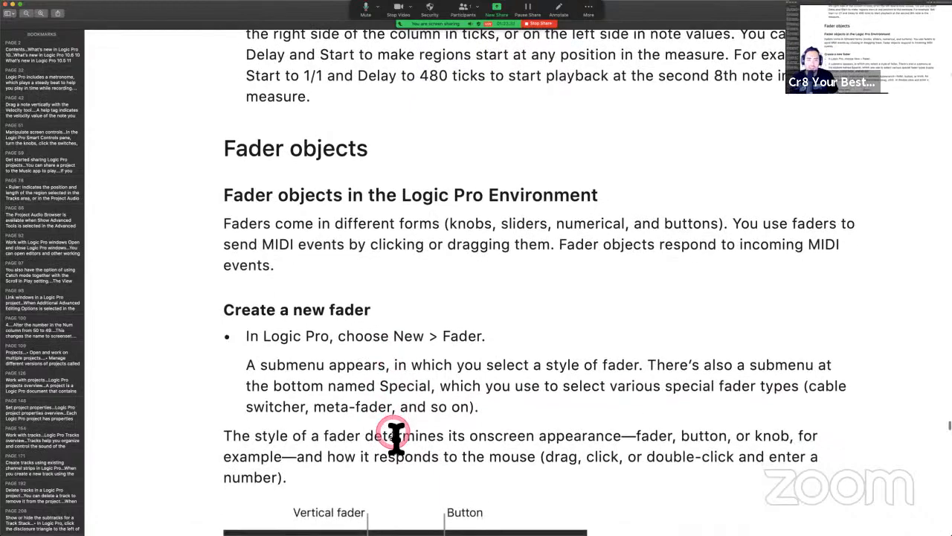
{"action": "key", "text": "ctrl+Right"}
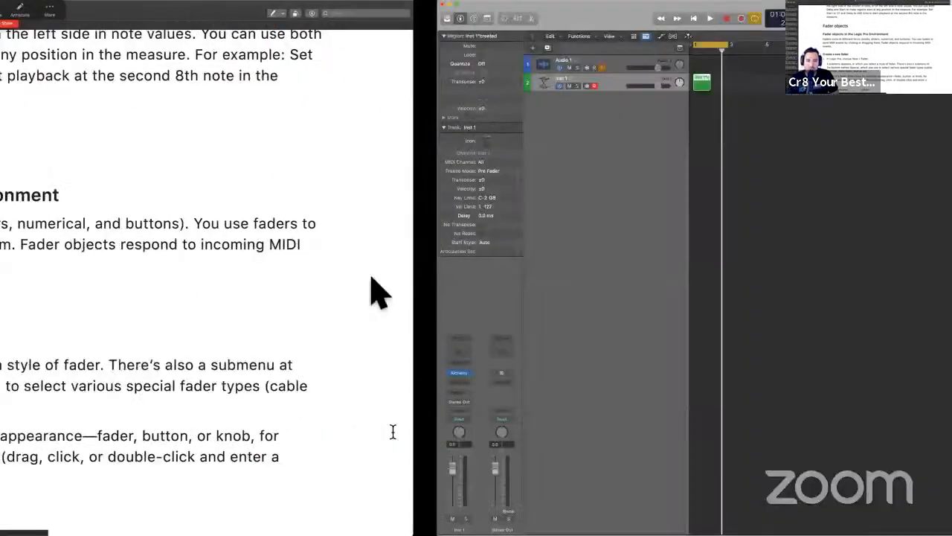
{"action": "key", "text": "ctrl+Up"}
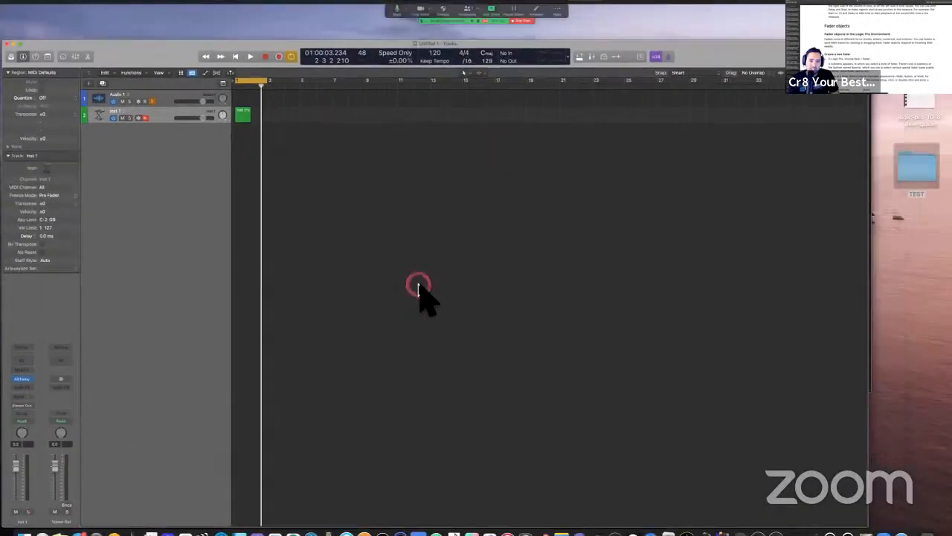
{"action": "left_click", "coordinate": [707, 138]}
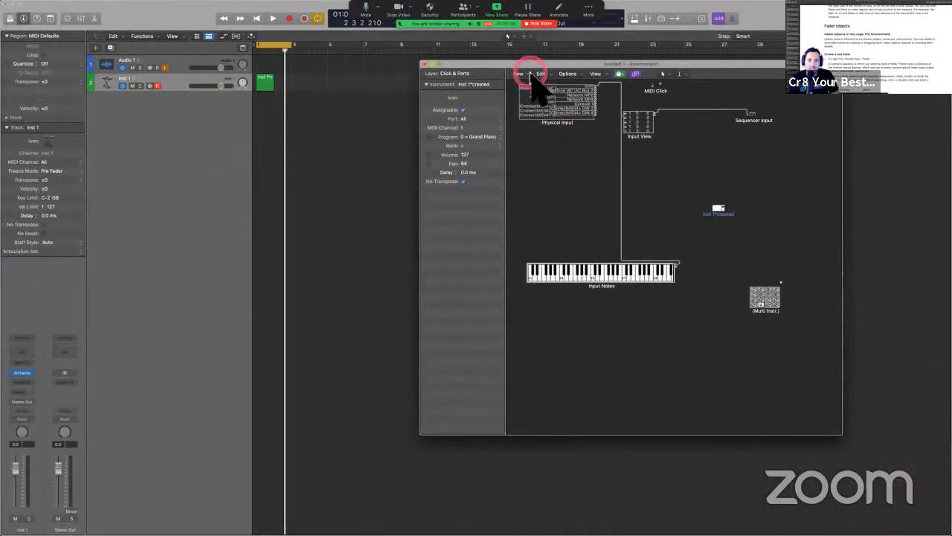
{"action": "left_click", "coordinate": [520, 75]}
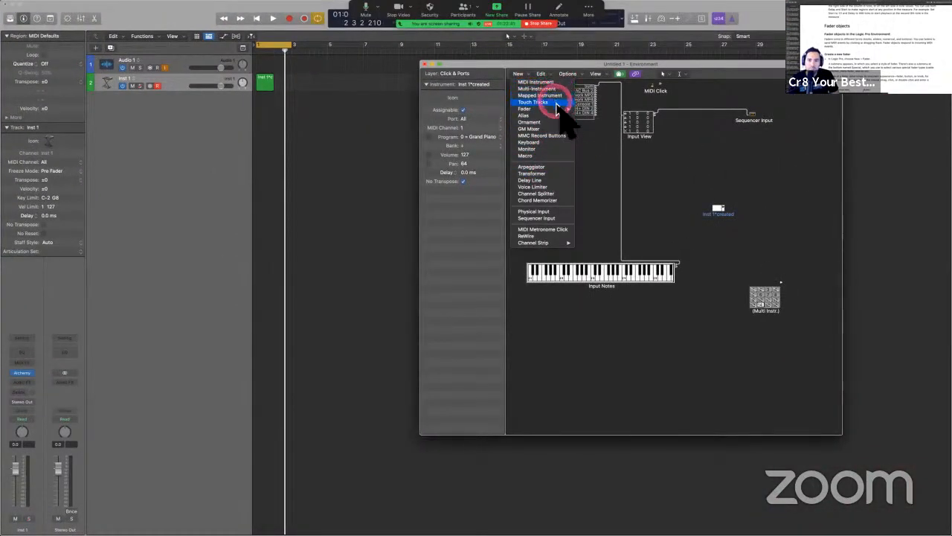
{"action": "mouse_move", "coordinate": [544, 111]}
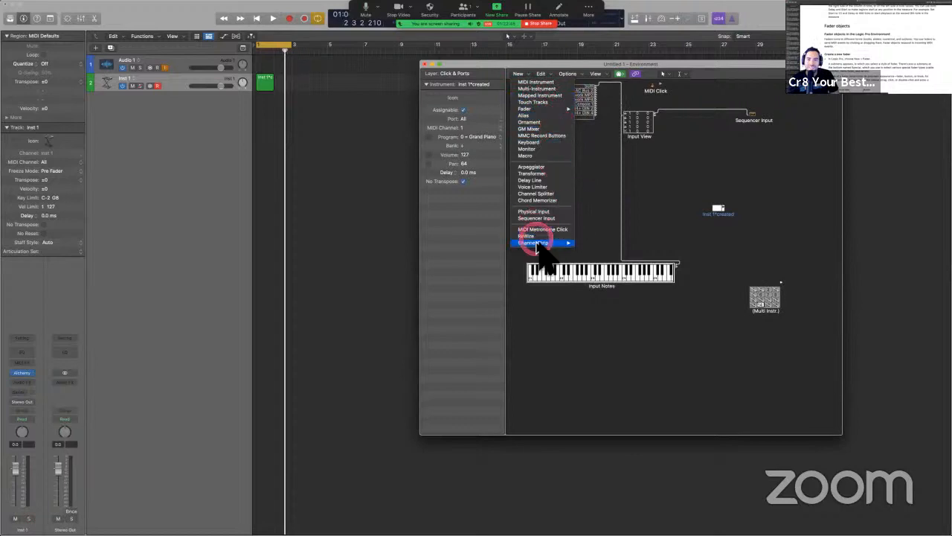
Switch to the guide and study its "Create a new fader" section and the illustration of horizontal, vertical, button and knob styles.
{"action": "key", "text": "ctrl+Left"}
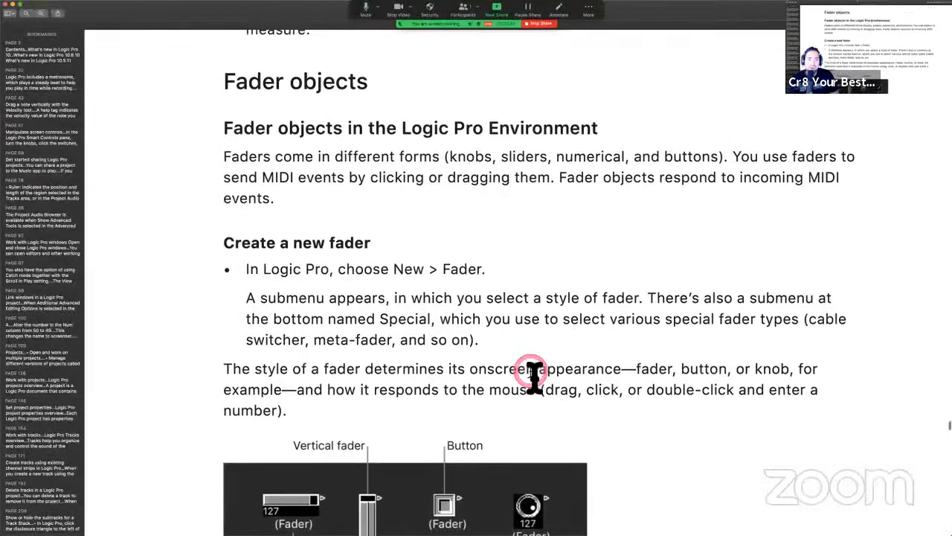
{"action": "scroll", "coordinate": [532, 372], "scroll_direction": "down", "scroll_amount": 2}
{"action": "left_click", "coordinate": [439, 292]}
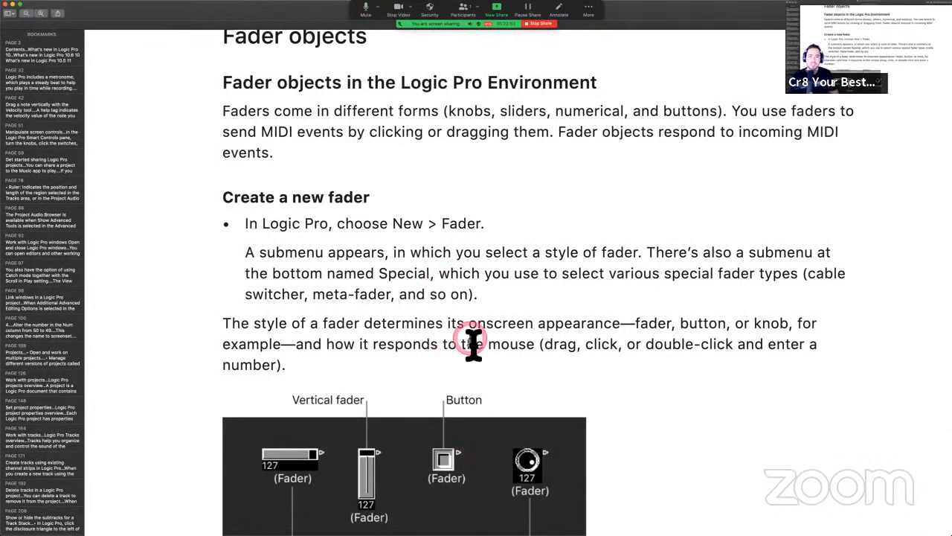
{"action": "scroll", "coordinate": [476, 338], "scroll_direction": "down", "scroll_amount": 3}
{"action": "scroll", "coordinate": [473, 340], "scroll_direction": "down", "scroll_amount": 2}
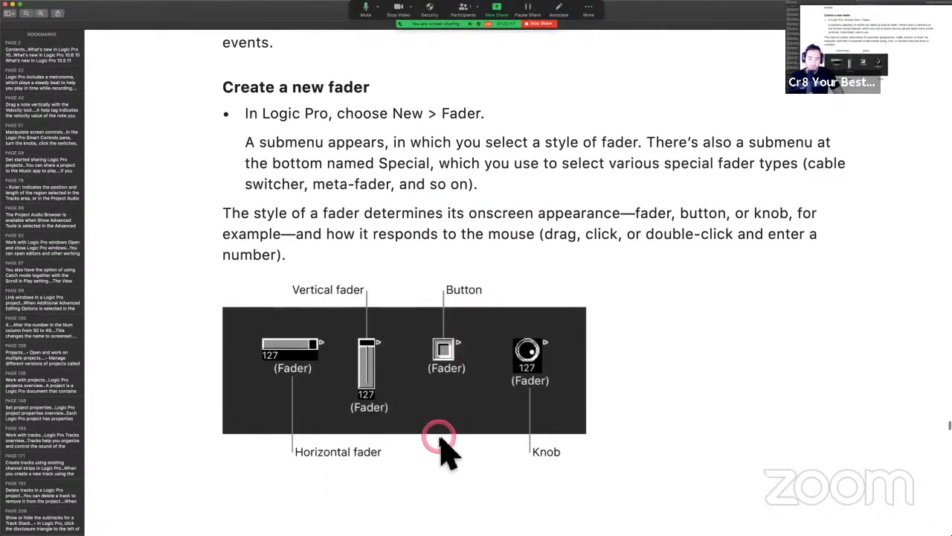
{"action": "scroll", "coordinate": [444, 450], "scroll_direction": "down", "scroll_amount": 2}
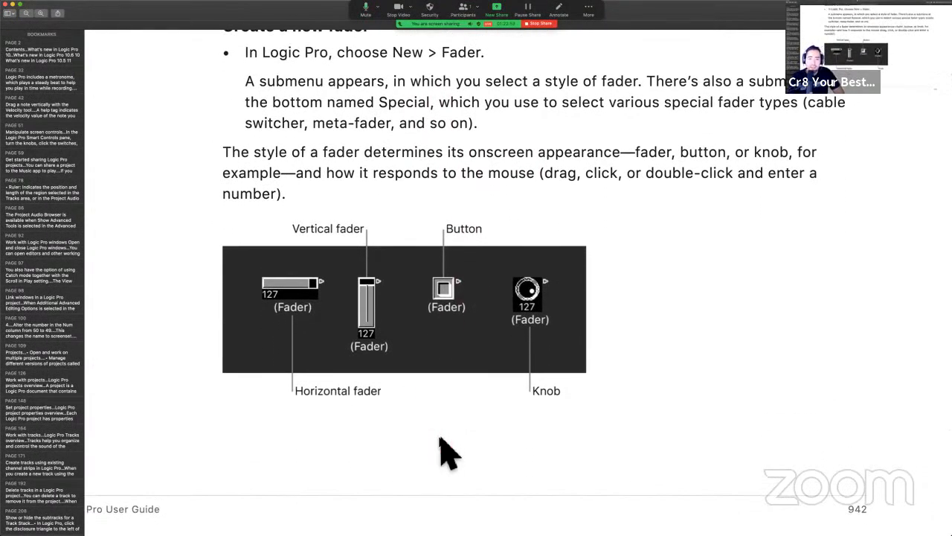
{"action": "left_click", "coordinate": [331, 326]}
{"action": "left_click", "coordinate": [380, 357]}
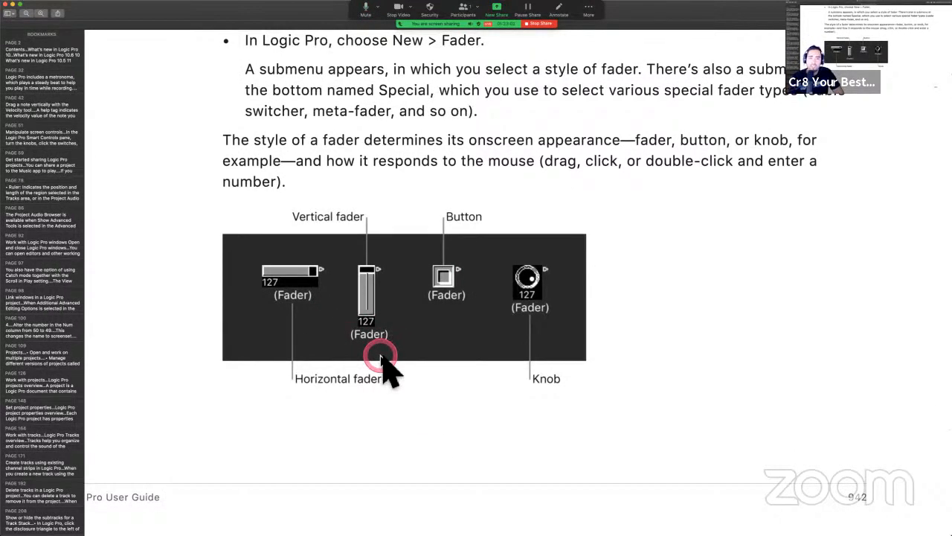
{"action": "scroll", "coordinate": [381, 360], "scroll_direction": "down", "scroll_amount": 2}
{"action": "left_click", "coordinate": [521, 241]}
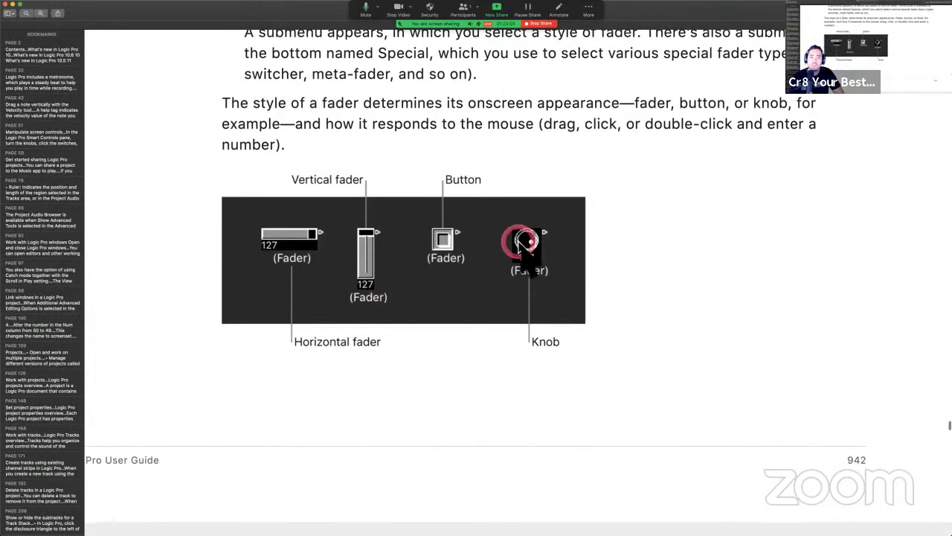
{"action": "left_click", "coordinate": [534, 244]}
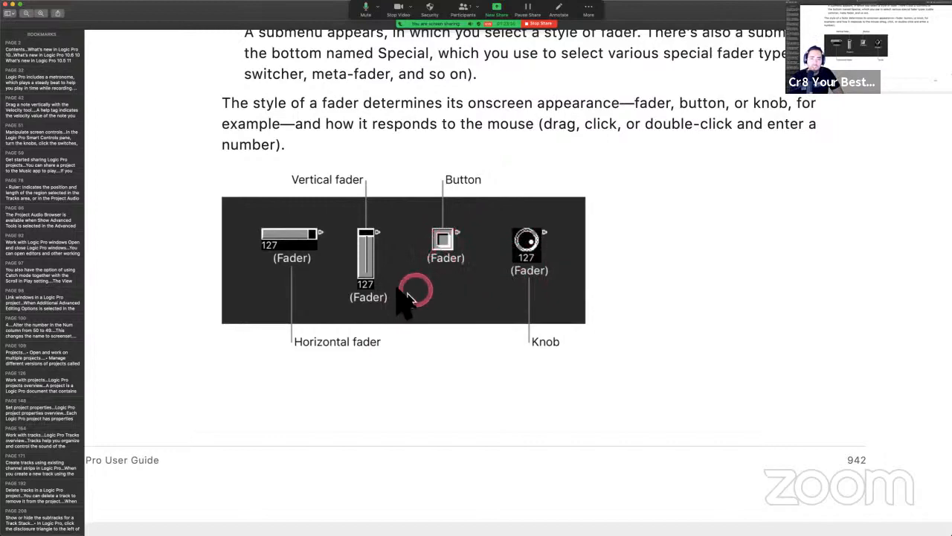
Read the guide's passage on auto style faders and fader types, highlighting the cable switcher and alias assigner descriptions.
{"action": "scroll", "coordinate": [387, 369], "scroll_direction": "down", "scroll_amount": 10}
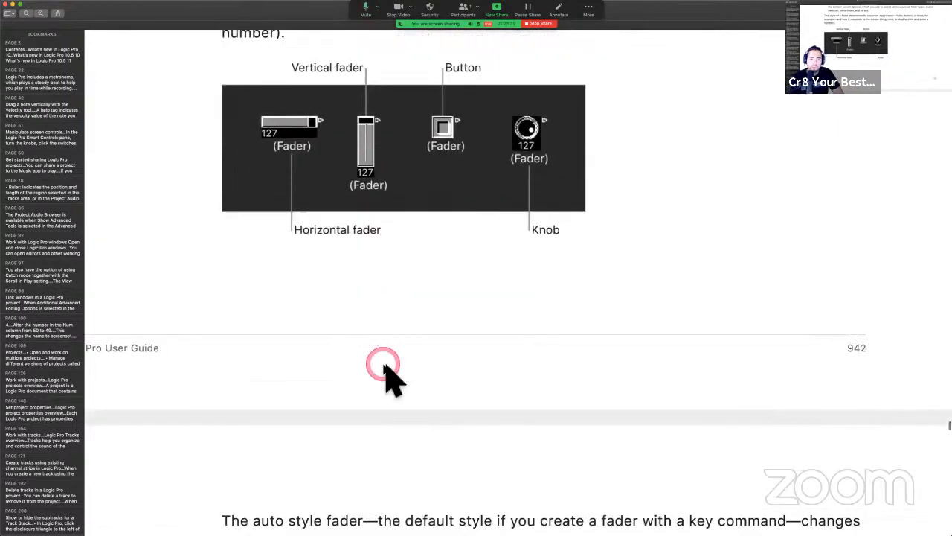
{"action": "scroll", "coordinate": [386, 368], "scroll_direction": "down", "scroll_amount": 3}
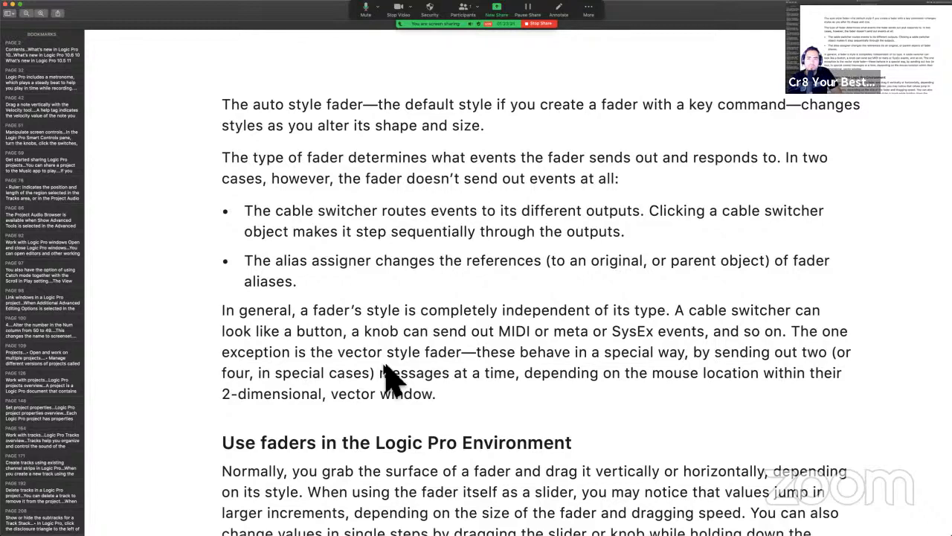
{"action": "scroll", "coordinate": [389, 378], "scroll_direction": "down", "scroll_amount": 2}
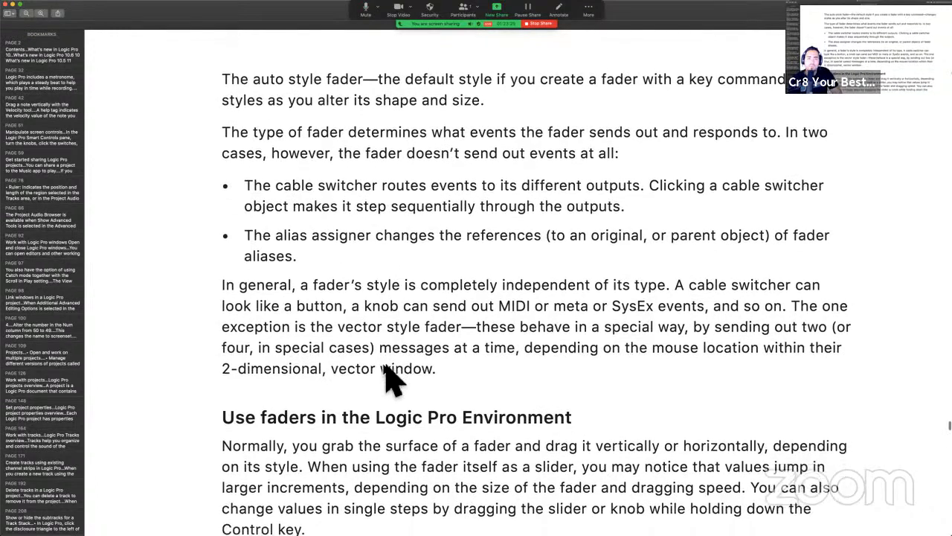
{"action": "scroll", "coordinate": [389, 378], "scroll_direction": "down", "scroll_amount": 1}
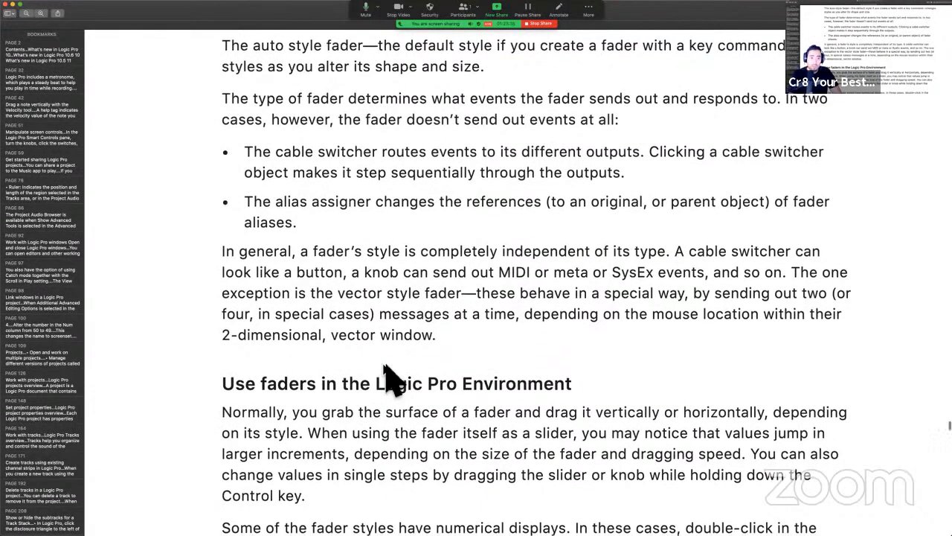
{"action": "scroll", "coordinate": [388, 380], "scroll_direction": "down", "scroll_amount": 1}
{"action": "scroll", "coordinate": [412, 269], "scroll_direction": "down", "scroll_amount": 1}
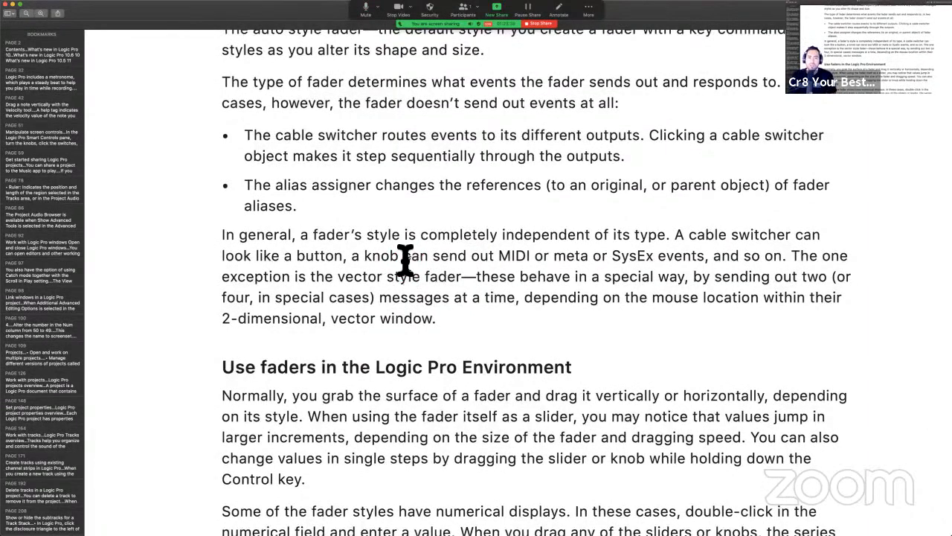
{"action": "left_click_drag", "start_coordinate": [245, 136], "coordinate": [655, 157]}
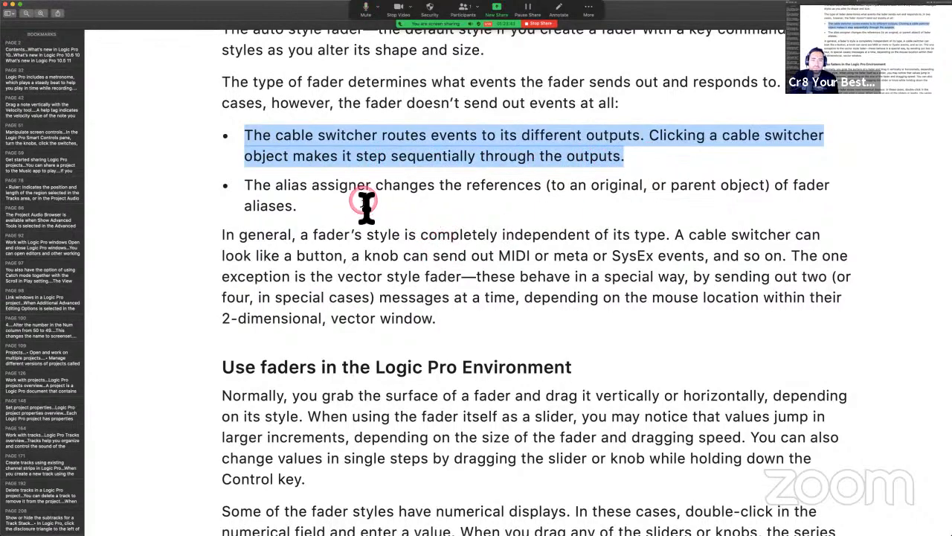
{"action": "left_click", "coordinate": [365, 205]}
{"action": "left_click_drag", "start_coordinate": [250, 186], "coordinate": [314, 214]}
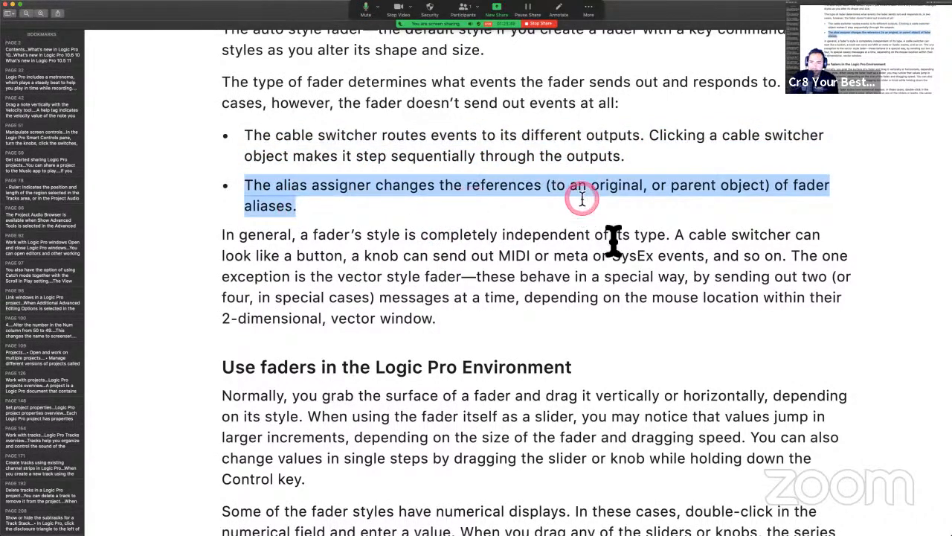
{"action": "scroll", "coordinate": [464, 350], "scroll_direction": "down", "scroll_amount": 3}
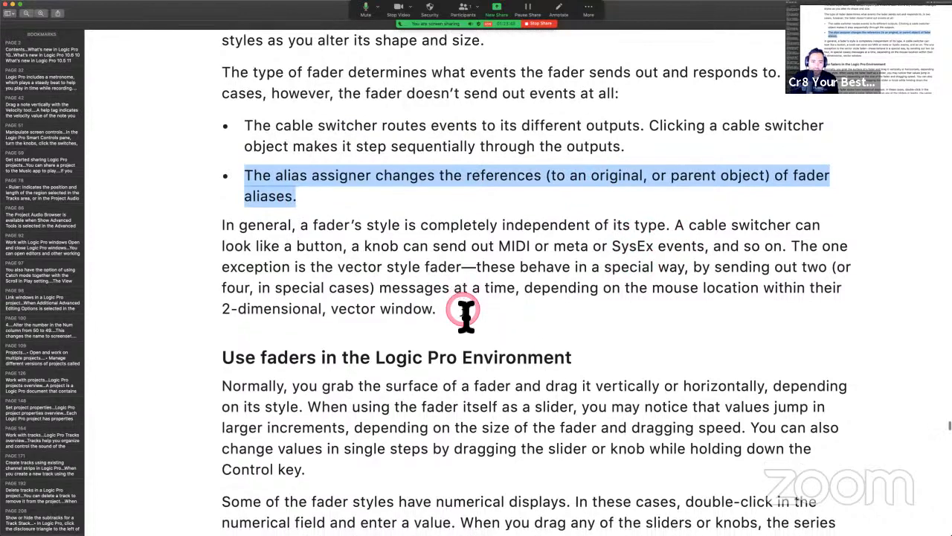
Study the paragraph on fader style being independent of type, highlighting "SysEx" and the vector style fader exception.
{"action": "left_click", "coordinate": [349, 232]}
{"action": "left_click_drag", "start_coordinate": [224, 153], "coordinate": [404, 224]}
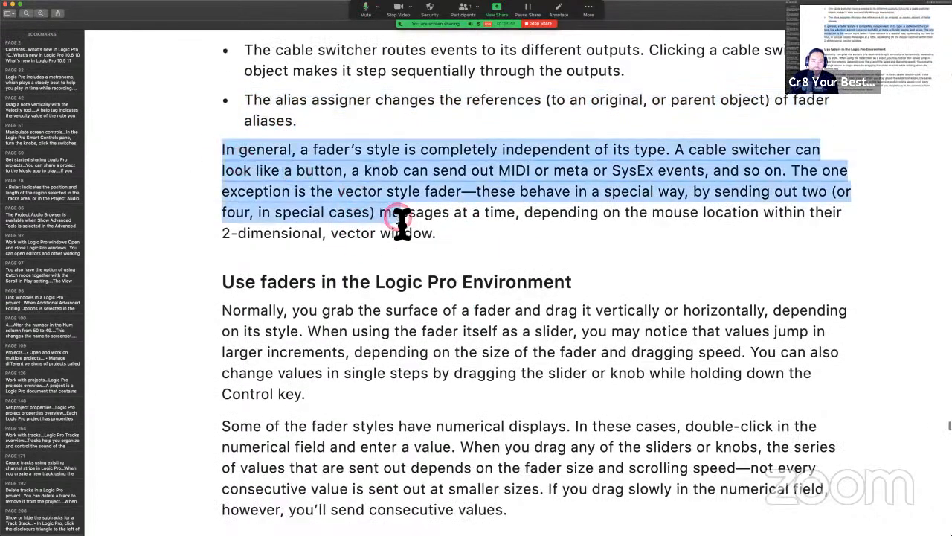
{"action": "left_click", "coordinate": [428, 256]}
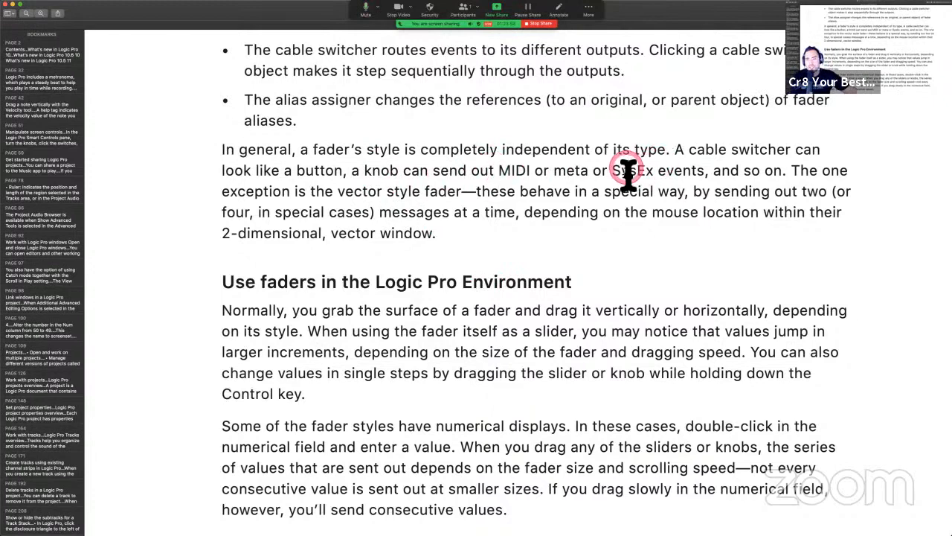
{"action": "left_click_drag", "start_coordinate": [612, 170], "coordinate": [653, 177]}
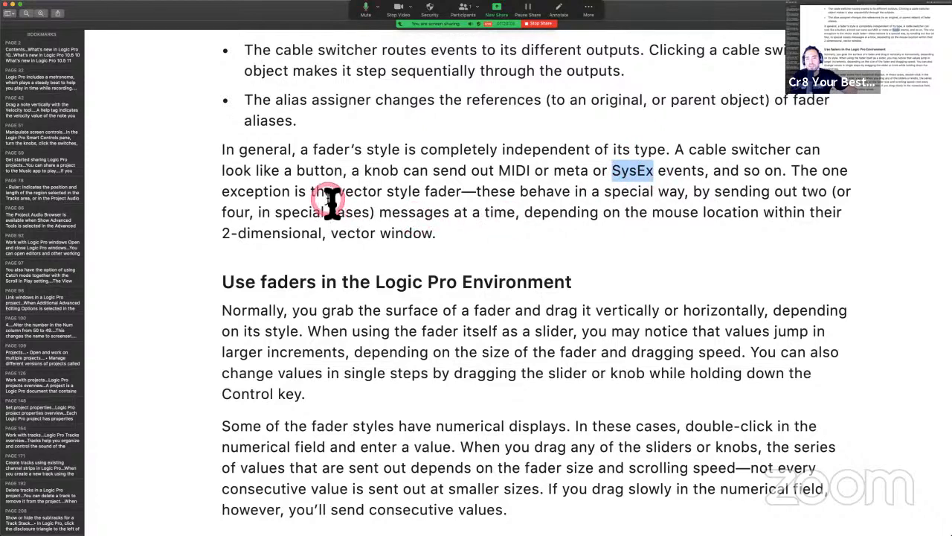
{"action": "left_click_drag", "start_coordinate": [337, 198], "coordinate": [454, 207]}
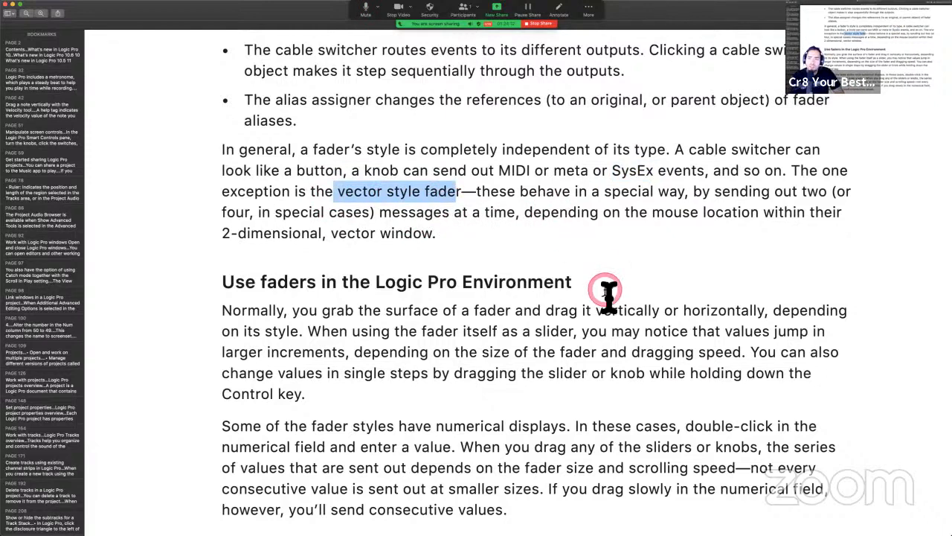
{"action": "scroll", "coordinate": [608, 296], "scroll_direction": "down", "scroll_amount": 3}
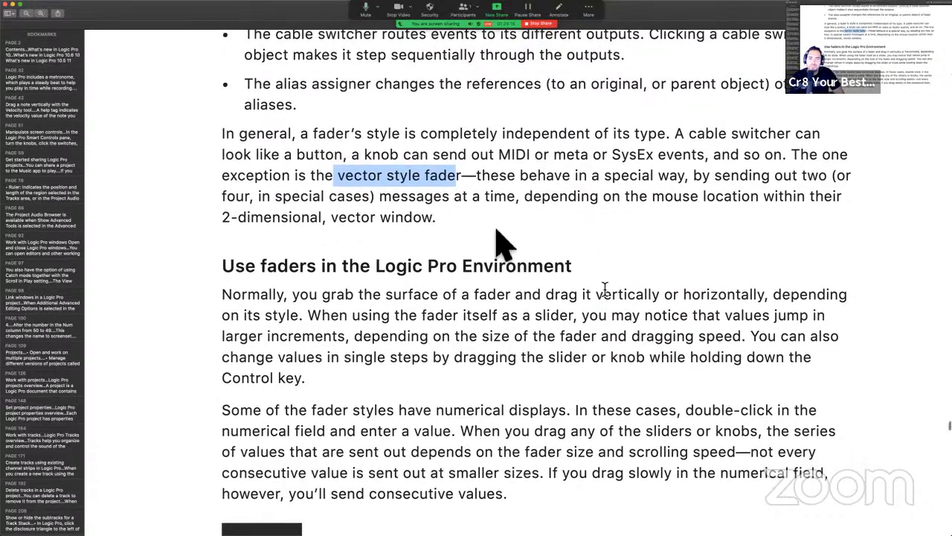
Read the opening paragraph of "Use faders in the Logic Pro Environment", highlighting the sentence on changing values in single steps.
{"action": "scroll", "coordinate": [555, 215], "scroll_direction": "down", "scroll_amount": 3}
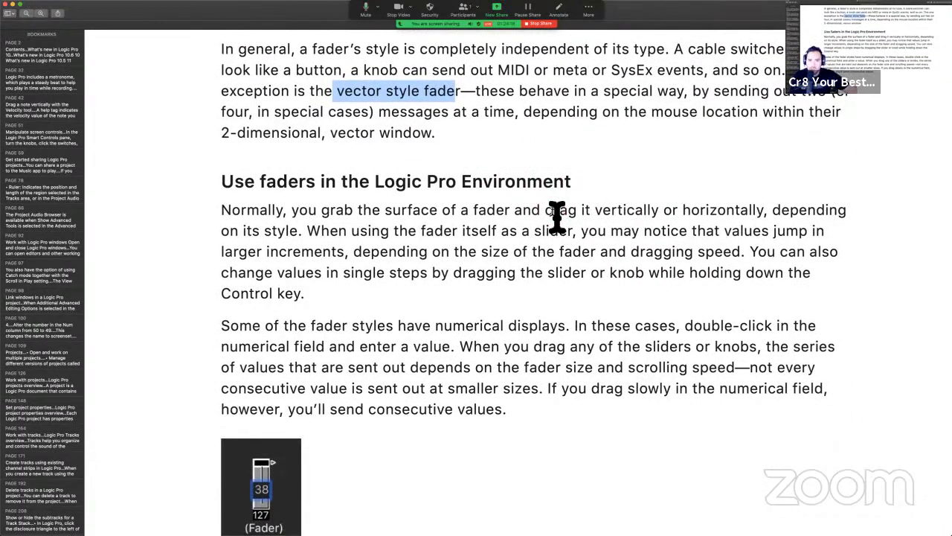
{"action": "scroll", "coordinate": [516, 332], "scroll_direction": "down", "scroll_amount": 5}
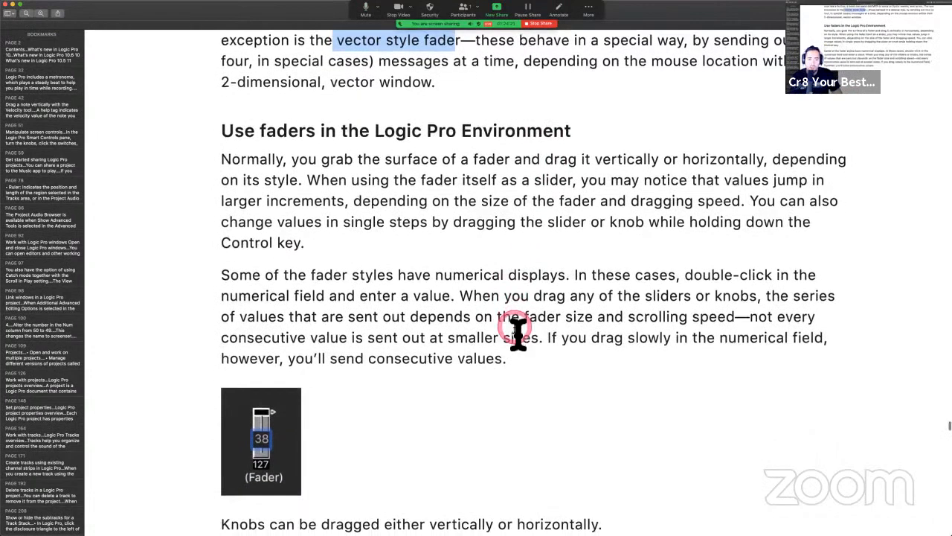
{"action": "scroll", "coordinate": [518, 331], "scroll_direction": "down", "scroll_amount": 3}
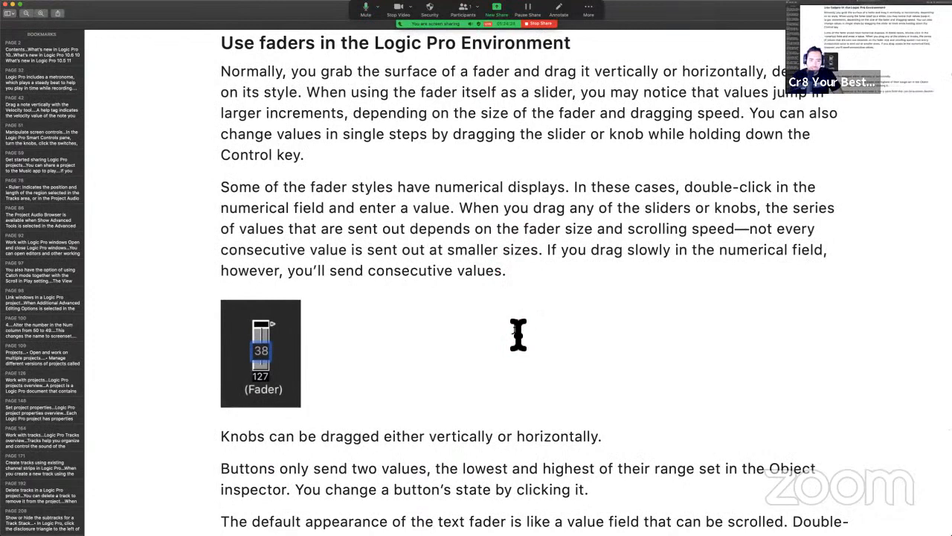
{"action": "scroll", "coordinate": [518, 334], "scroll_direction": "up", "scroll_amount": 1}
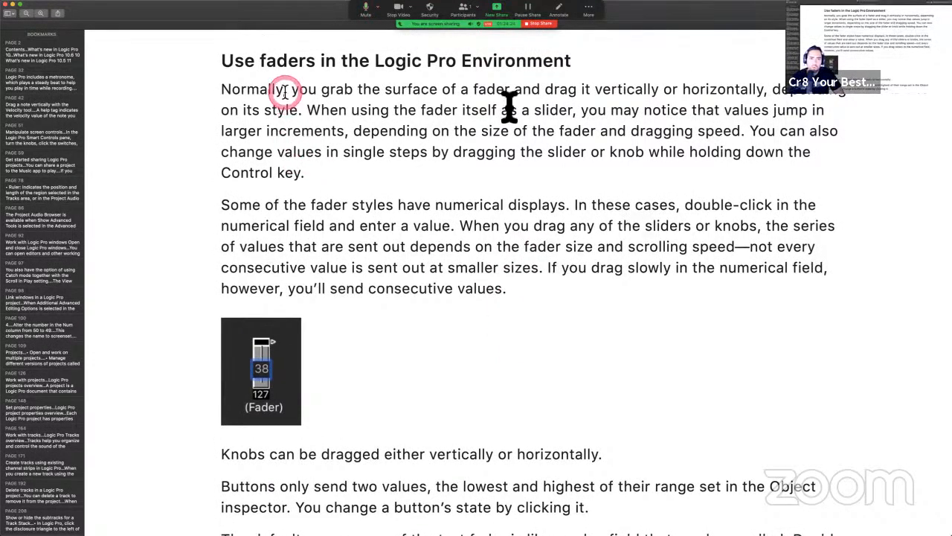
{"action": "left_click_drag", "start_coordinate": [290, 91], "coordinate": [595, 93]}
{"action": "left_click", "coordinate": [581, 179]}
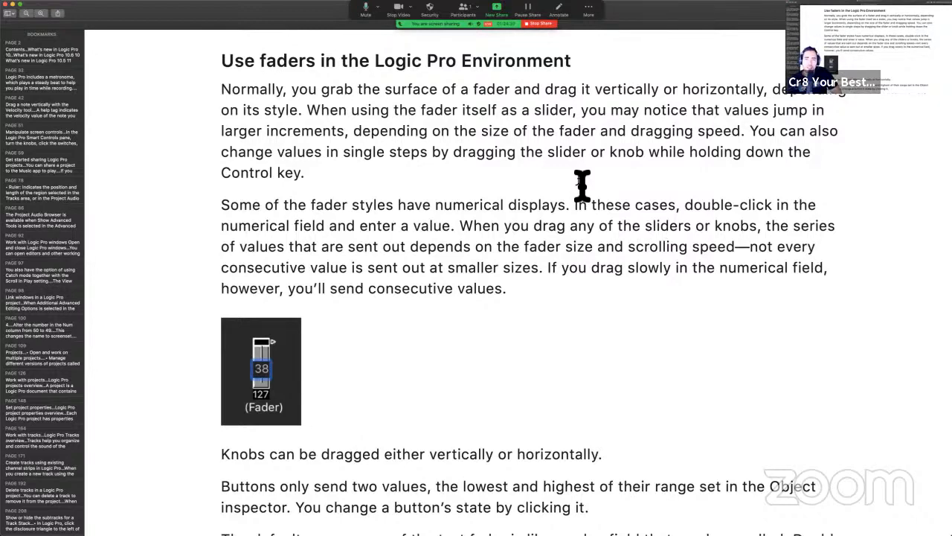
{"action": "scroll", "coordinate": [581, 184], "scroll_direction": "down", "scroll_amount": 3}
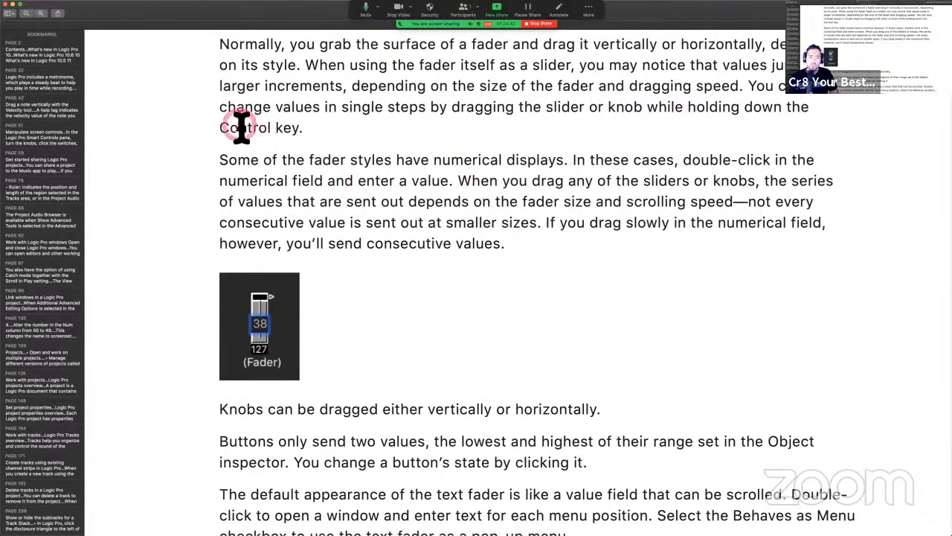
{"action": "left_click_drag", "start_coordinate": [752, 86], "coordinate": [797, 148]}
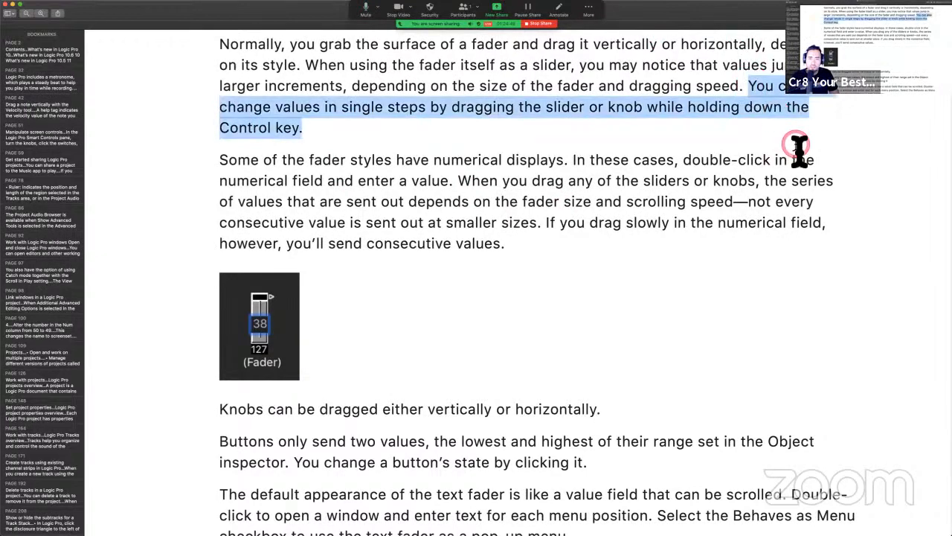
Study the paragraph on faders with numerical displays, highlighting the sentence about sending consecutive values.
{"action": "scroll", "coordinate": [408, 289], "scroll_direction": "down", "scroll_amount": 1}
{"action": "scroll", "coordinate": [407, 289], "scroll_direction": "down", "scroll_amount": 6}
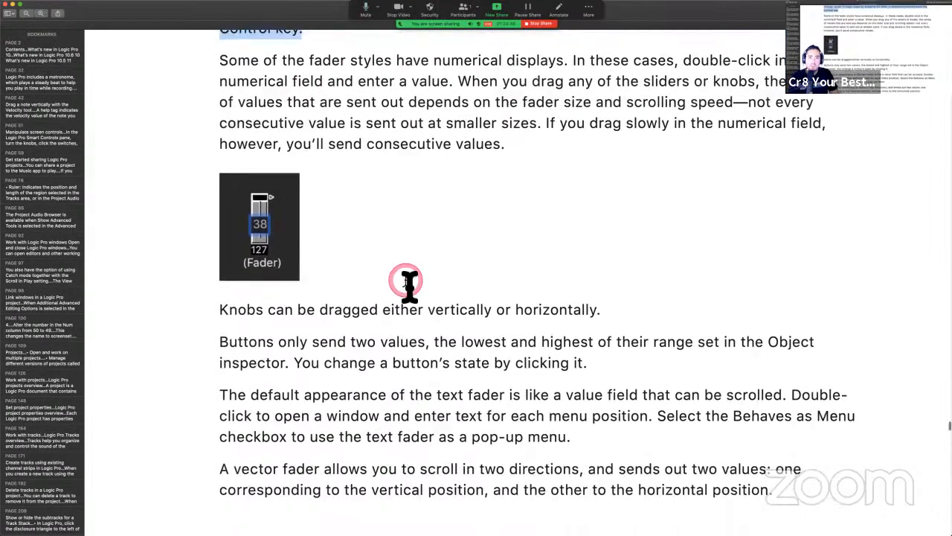
{"action": "scroll", "coordinate": [472, 108], "scroll_direction": "down", "scroll_amount": 1}
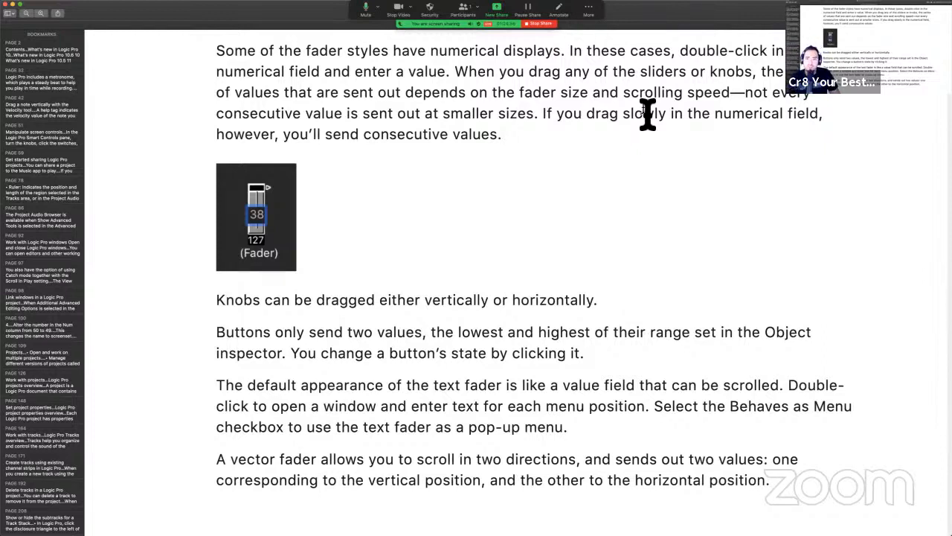
{"action": "scroll", "coordinate": [648, 114], "scroll_direction": "down", "scroll_amount": 3}
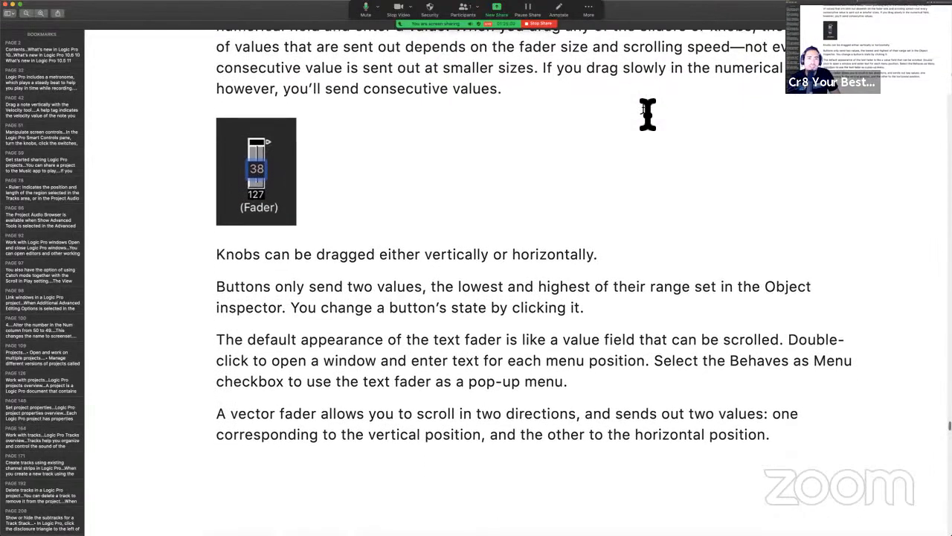
{"action": "scroll", "coordinate": [646, 110], "scroll_direction": "down", "scroll_amount": 1}
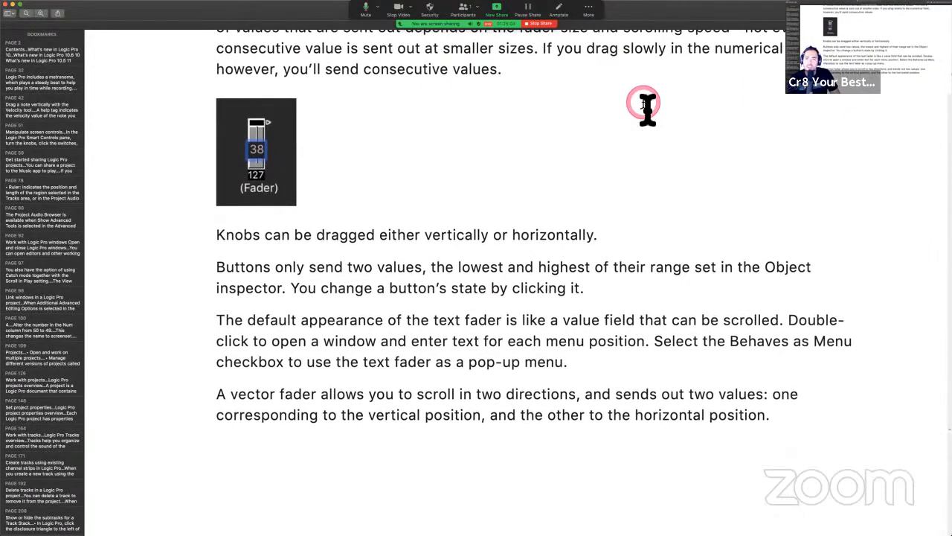
{"action": "left_click_drag", "start_coordinate": [587, 52], "coordinate": [580, 144]}
{"action": "left_click", "coordinate": [579, 142]}
{"action": "scroll", "coordinate": [346, 83], "scroll_direction": "down", "scroll_amount": 3}
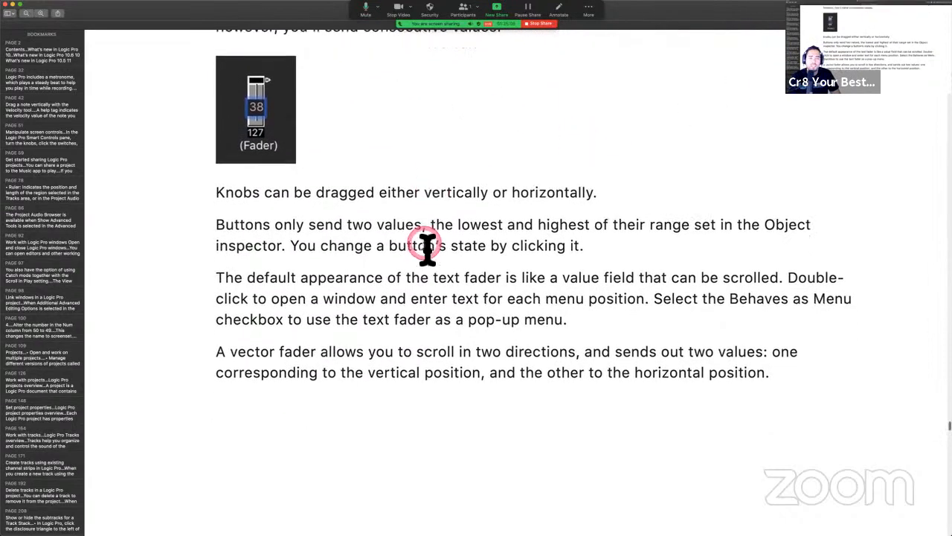
{"action": "scroll", "coordinate": [425, 243], "scroll_direction": "up", "scroll_amount": 3}
{"action": "scroll", "coordinate": [426, 248], "scroll_direction": "up", "scroll_amount": 2}
{"action": "left_click_drag", "start_coordinate": [556, 99], "coordinate": [425, 204]}
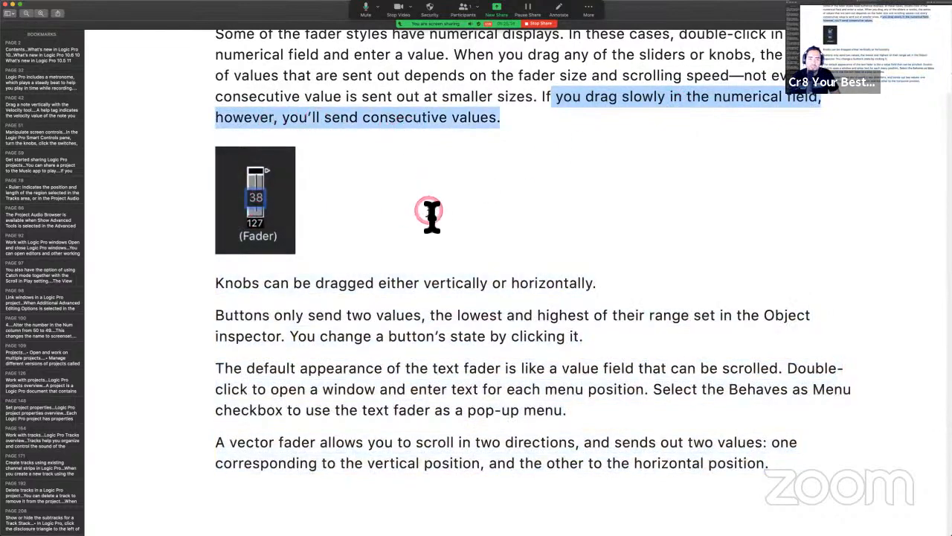
{"action": "left_click", "coordinate": [432, 213]}
Read how knobs, buttons, text faders and vector faders are operated at the end of page 943.
{"action": "scroll", "coordinate": [432, 215], "scroll_direction": "down", "scroll_amount": 5}
{"action": "scroll", "coordinate": [431, 215], "scroll_direction": "down", "scroll_amount": 4}
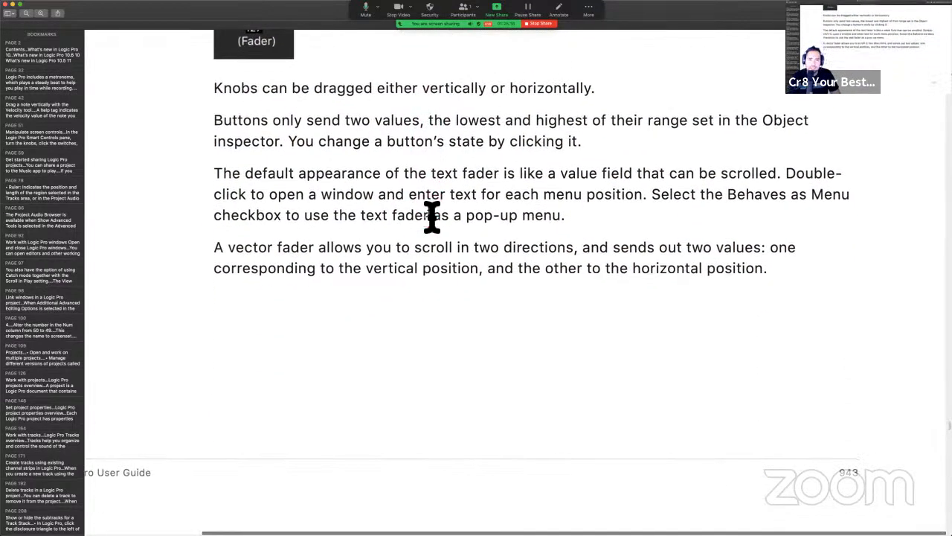
{"action": "left_click_drag", "start_coordinate": [245, 96], "coordinate": [453, 79]}
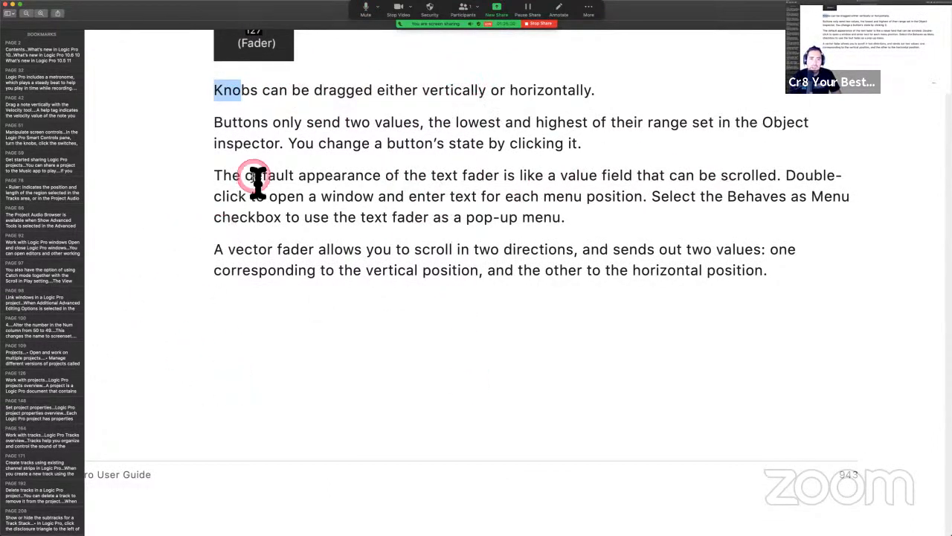
{"action": "scroll", "coordinate": [258, 181], "scroll_direction": "down", "scroll_amount": 2}
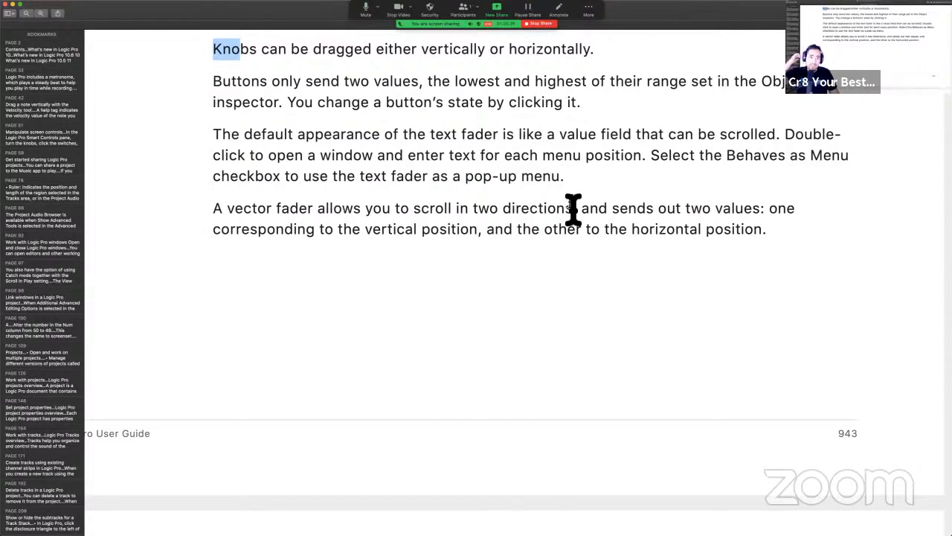
{"action": "scroll", "coordinate": [573, 209], "scroll_direction": "down", "scroll_amount": 2}
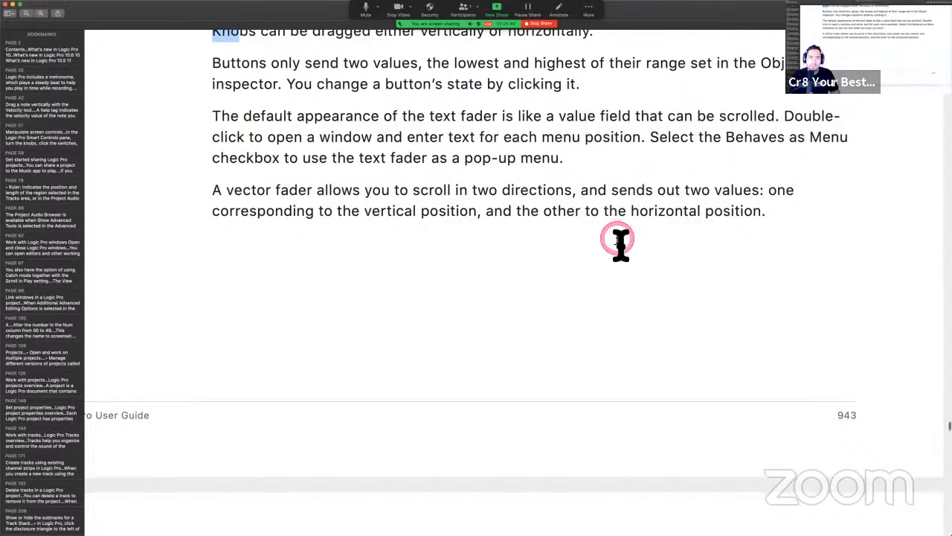
Look over the "Play back fader movements in the Logic Pro Environment" section and return to the end of page 943.
{"action": "scroll", "coordinate": [618, 241], "scroll_direction": "down", "scroll_amount": 4}
{"action": "scroll", "coordinate": [504, 320], "scroll_direction": "down", "scroll_amount": 3}
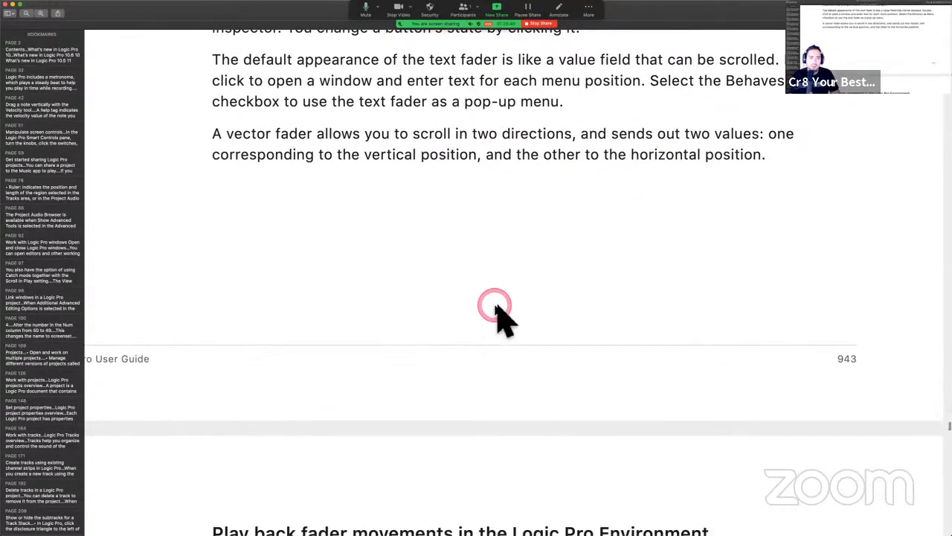
{"action": "scroll", "coordinate": [376, 206], "scroll_direction": "down", "scroll_amount": 3}
{"action": "scroll", "coordinate": [377, 201], "scroll_direction": "down", "scroll_amount": 2}
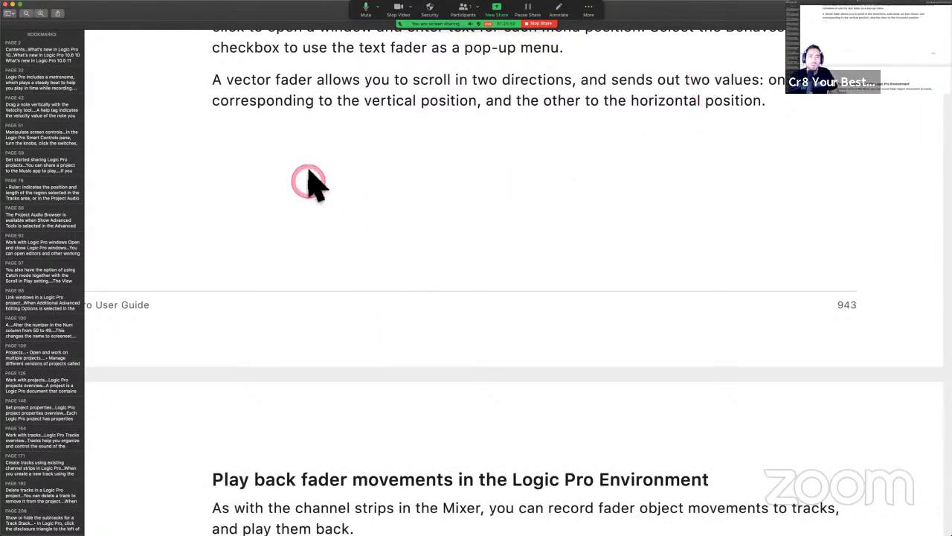
{"action": "scroll", "coordinate": [568, 286], "scroll_direction": "down", "scroll_amount": 5}
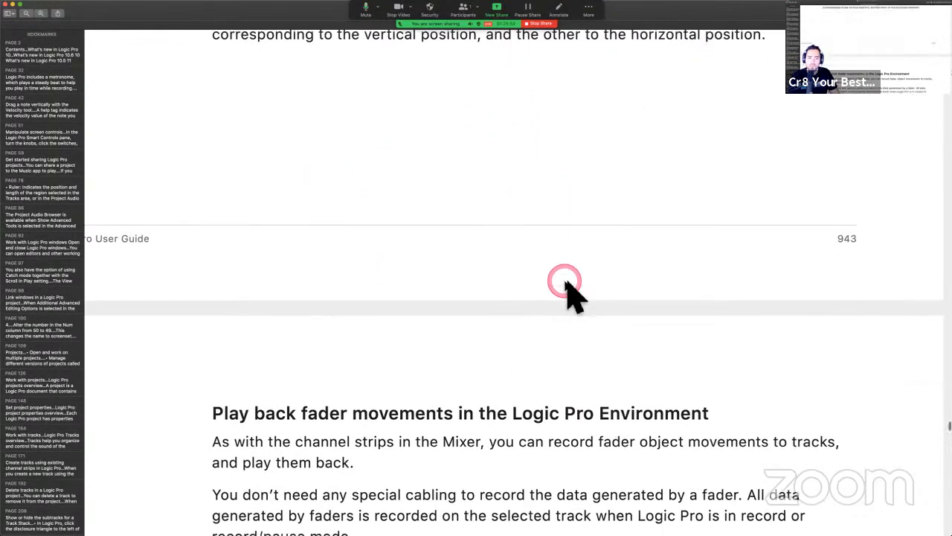
{"action": "scroll", "coordinate": [566, 290], "scroll_direction": "down", "scroll_amount": 10}
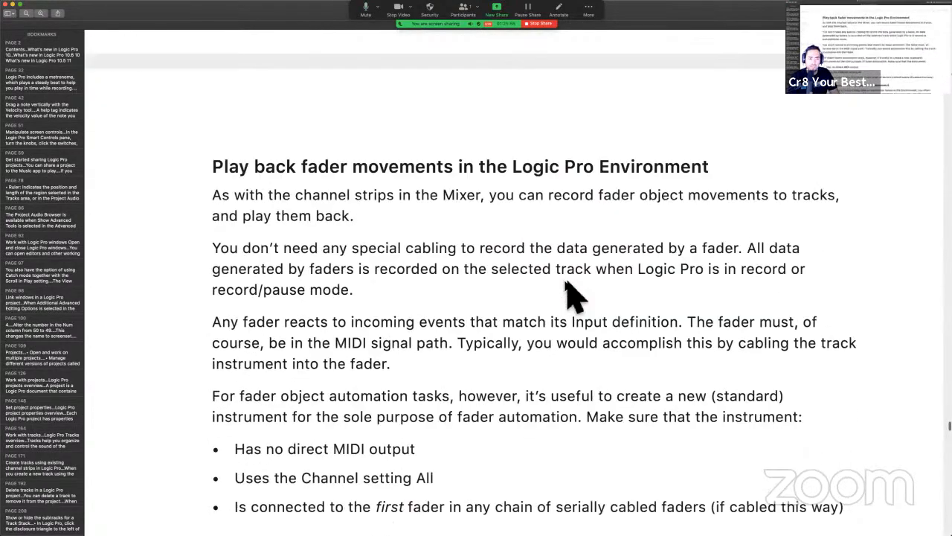
{"action": "scroll", "coordinate": [569, 294], "scroll_direction": "down", "scroll_amount": 2}
{"action": "scroll", "coordinate": [570, 294], "scroll_direction": "up", "scroll_amount": 15}
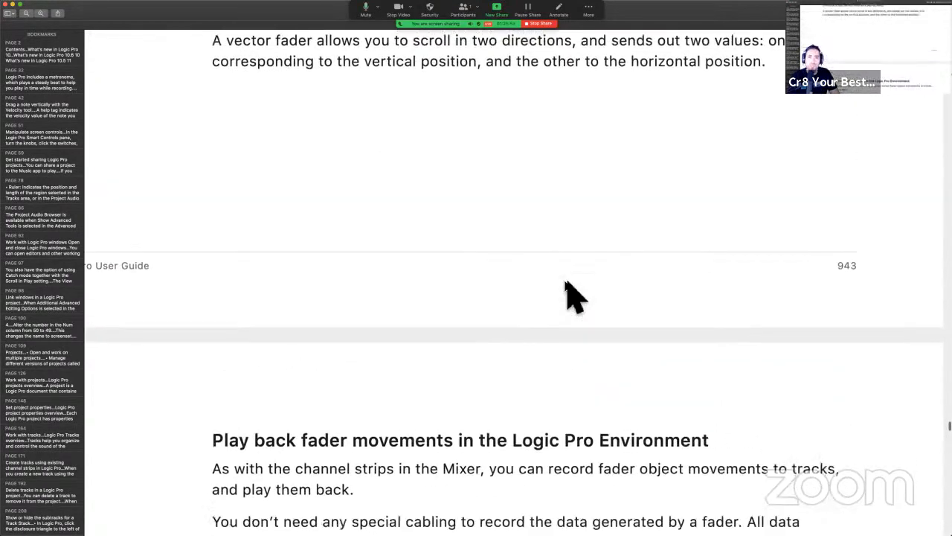
Switch to Logic Pro, add a Button 5 fader object to the Click & Ports layer, and place it below the Input Notes keyboard.
{"action": "scroll", "coordinate": [571, 294], "scroll_direction": "down", "scroll_amount": 9}
{"action": "scroll", "coordinate": [567, 282], "scroll_direction": "down", "scroll_amount": 6}
{"action": "key", "text": "ctrl+Right"}
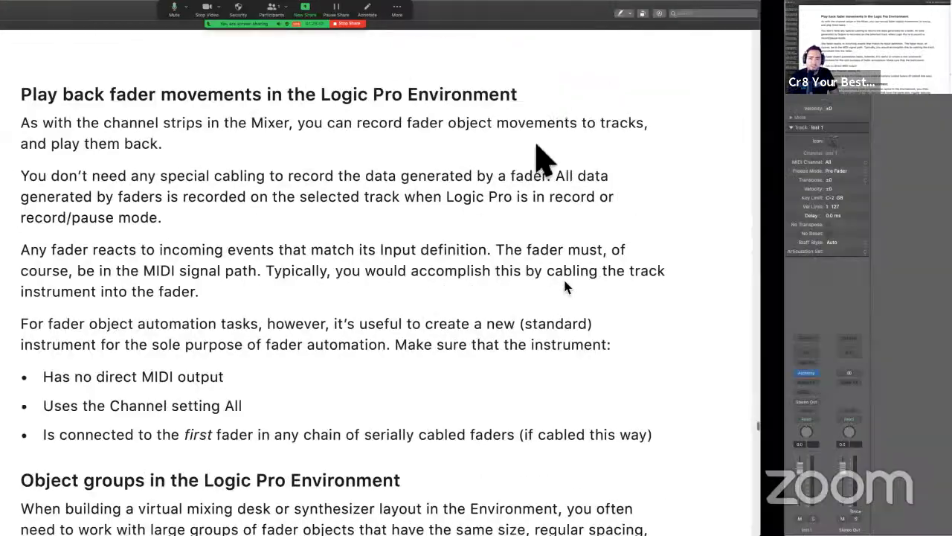
{"action": "left_click", "coordinate": [535, 145]}
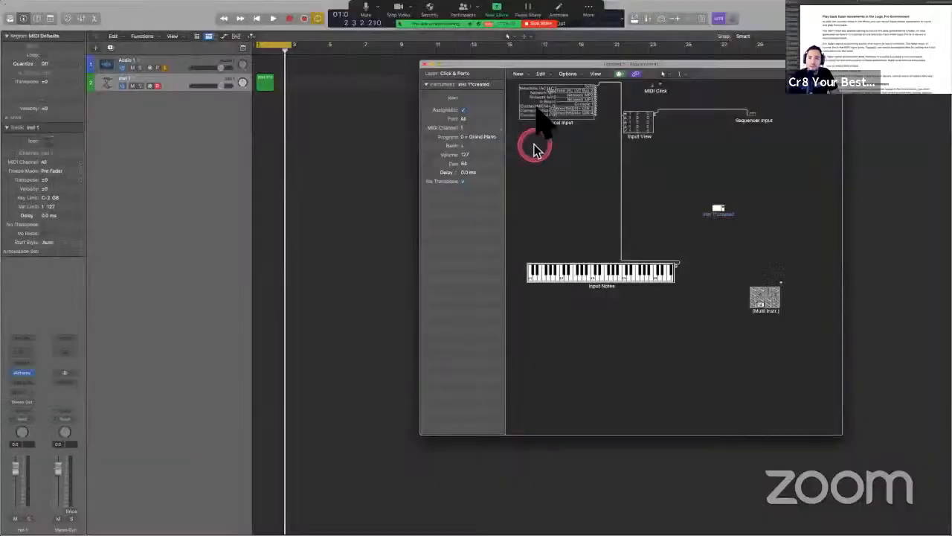
{"action": "left_click", "coordinate": [519, 74]}
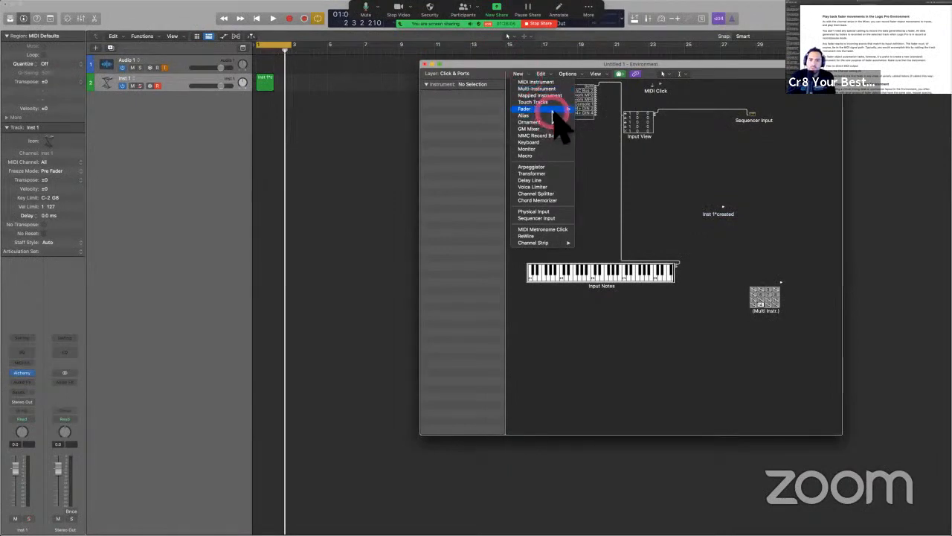
{"action": "left_click_drag", "start_coordinate": [555, 119], "coordinate": [609, 256]}
{"action": "left_click", "coordinate": [672, 117]}
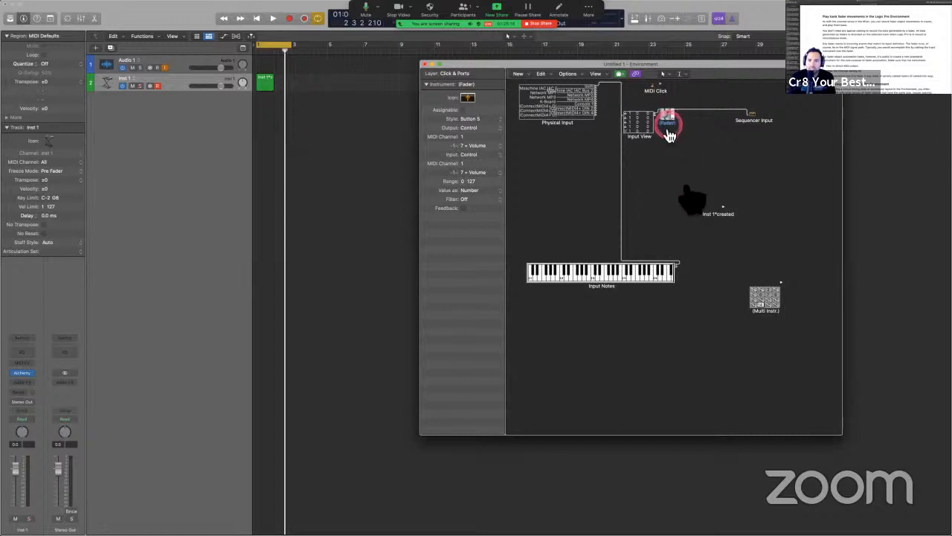
{"action": "left_click_drag", "start_coordinate": [670, 134], "coordinate": [667, 365]}
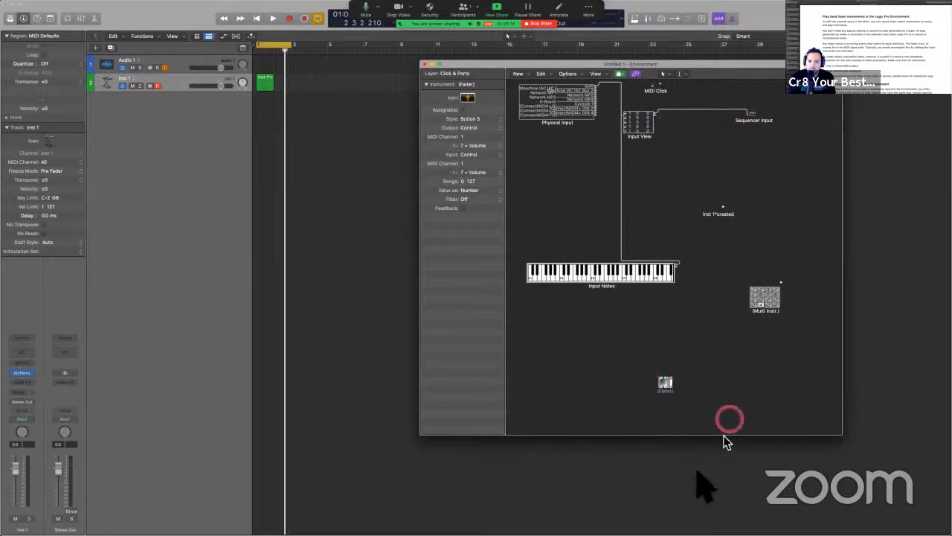
{"action": "left_click", "coordinate": [669, 396]}
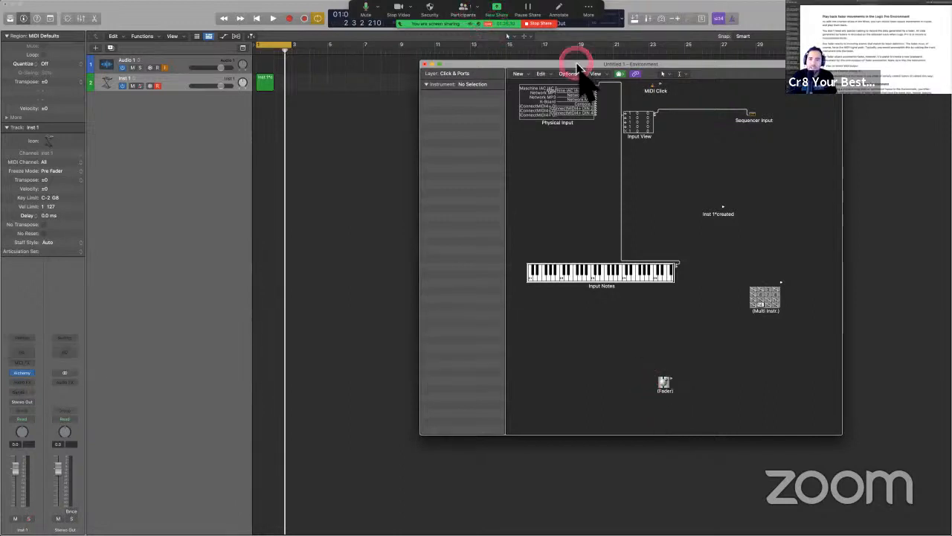
Add an Auto Style vertical fader object and place it beneath the Input Notes keyboard, beside the button fader.
{"action": "left_click", "coordinate": [520, 74]}
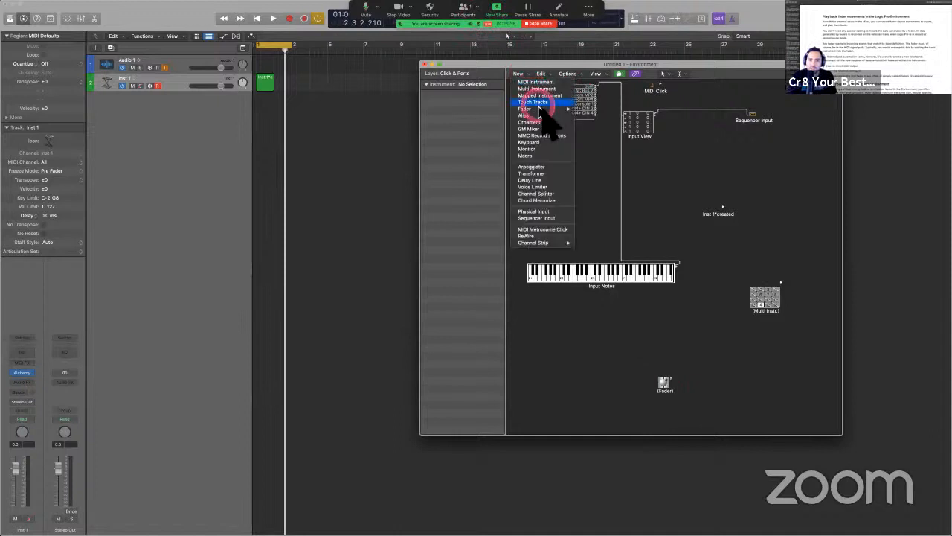
{"action": "mouse_move", "coordinate": [540, 109]}
{"action": "left_click", "coordinate": [589, 112]}
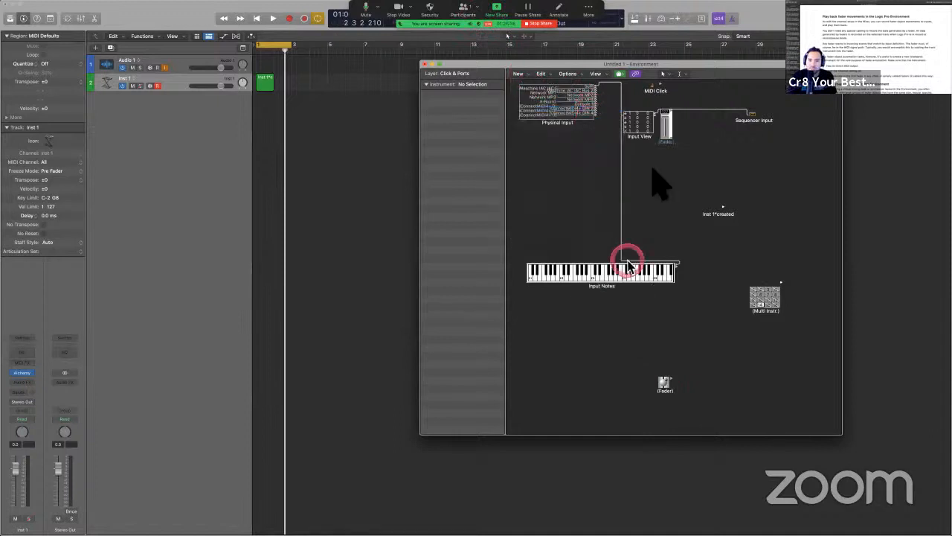
{"action": "left_click", "coordinate": [664, 126]}
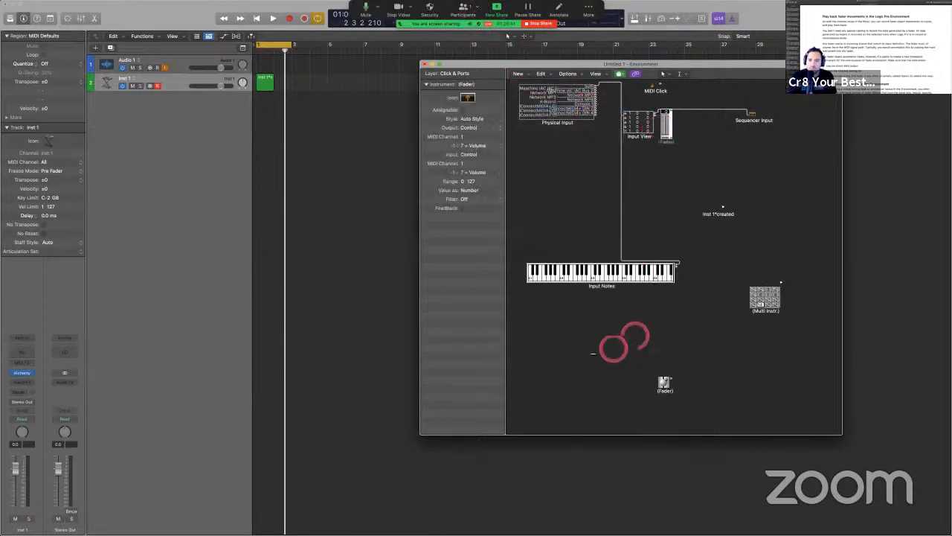
{"action": "left_click_drag", "start_coordinate": [669, 149], "coordinate": [577, 337]}
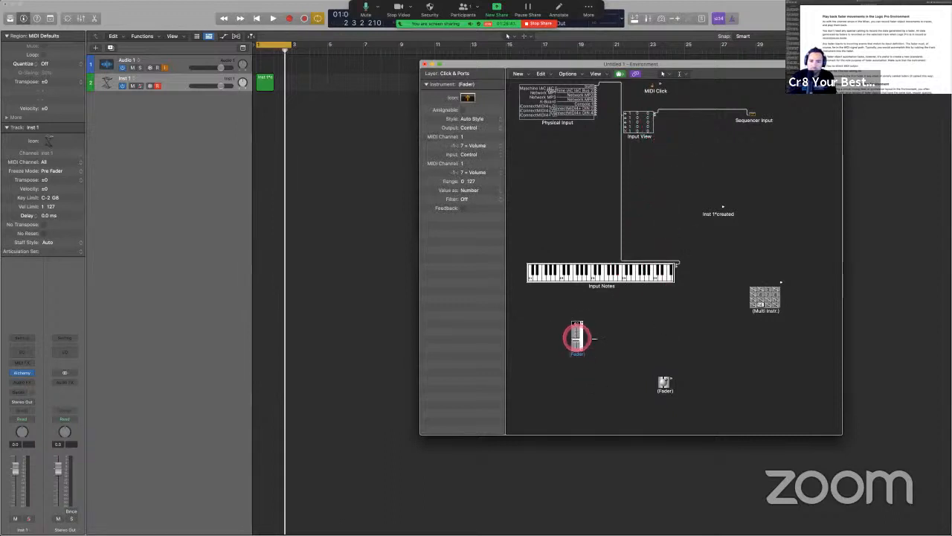
{"action": "left_click", "coordinate": [631, 363]}
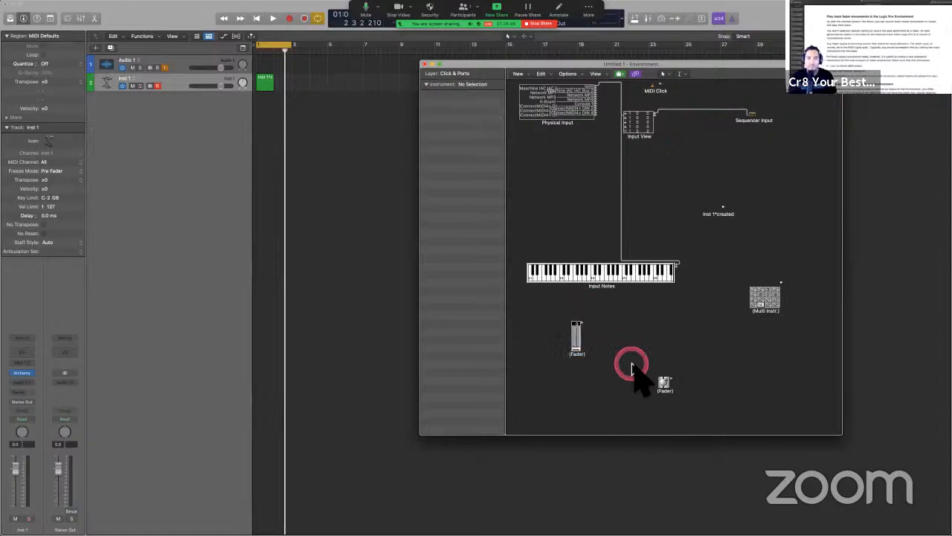
Switch to the Logic Pro User Guide and read the fader automation requirements down to the Object groups section.
{"action": "key", "text": "ctrl+Left"}
{"action": "scroll", "coordinate": [634, 374], "scroll_direction": "down", "scroll_amount": 3}
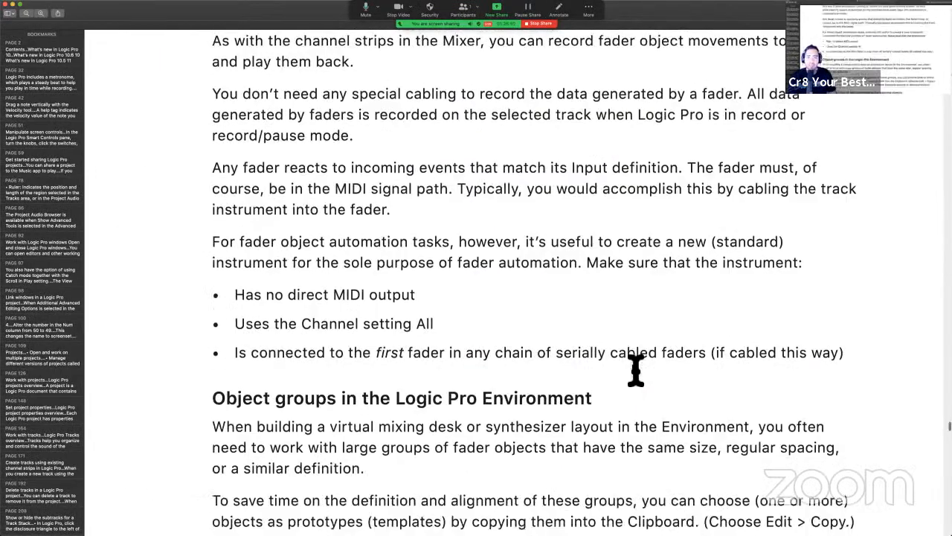
{"action": "left_click", "coordinate": [632, 364]}
{"action": "scroll", "coordinate": [633, 364], "scroll_direction": "down", "scroll_amount": 2}
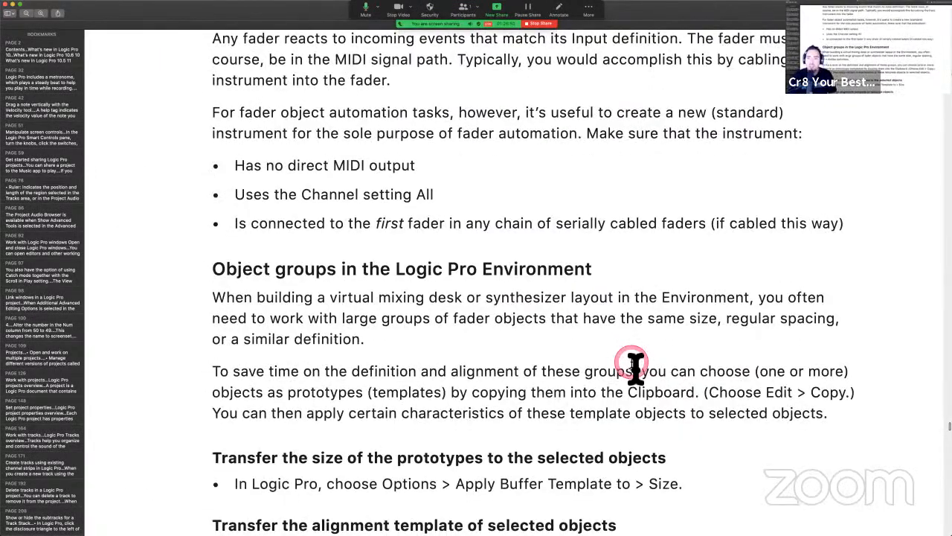
Switch to Logic Pro, try the vertical fader's slider, and transfer that fader object from Click & Ports to the Mixer layer.
{"action": "key", "text": "ctrl+Right"}
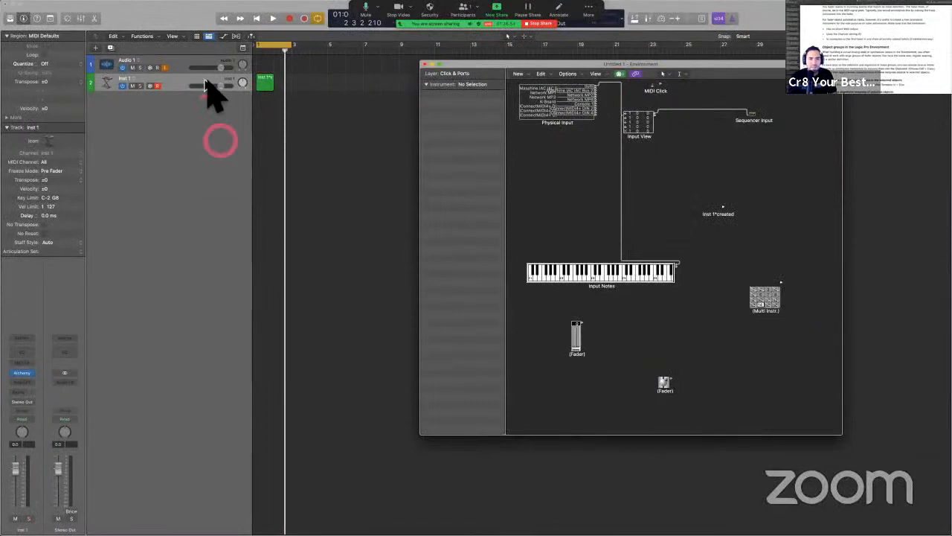
{"action": "left_click", "coordinate": [578, 348]}
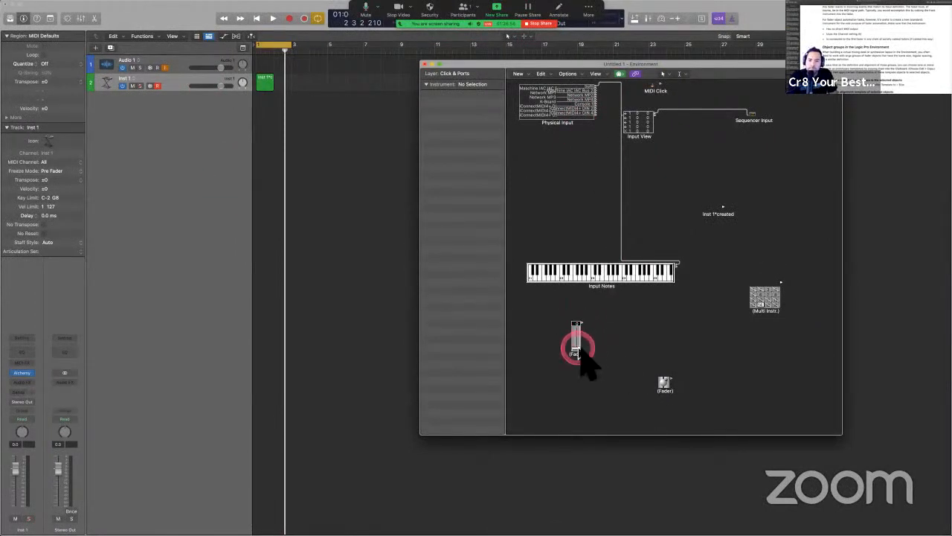
{"action": "mouse_move", "coordinate": [577, 340]}
{"action": "left_mouse_down"}
{"action": "mouse_move", "coordinate": [578, 378]}
{"action": "mouse_move", "coordinate": [577, 359]}
{"action": "left_mouse_up"}
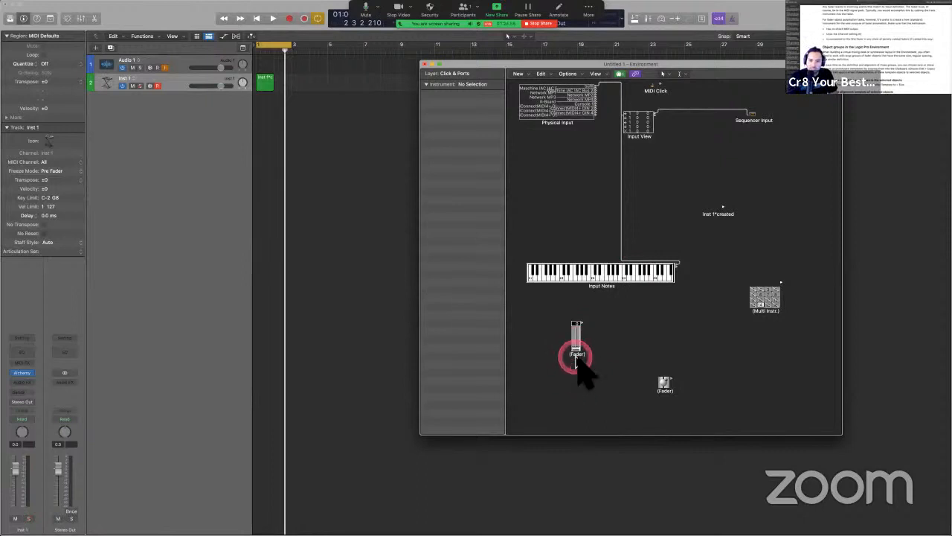
{"action": "double_click", "coordinate": [575, 357]}
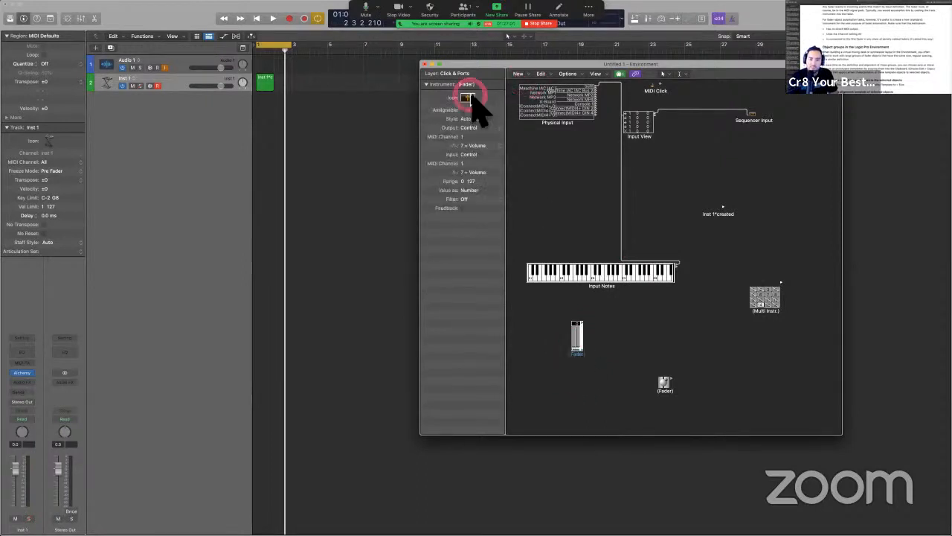
{"action": "left_click", "coordinate": [458, 73]}
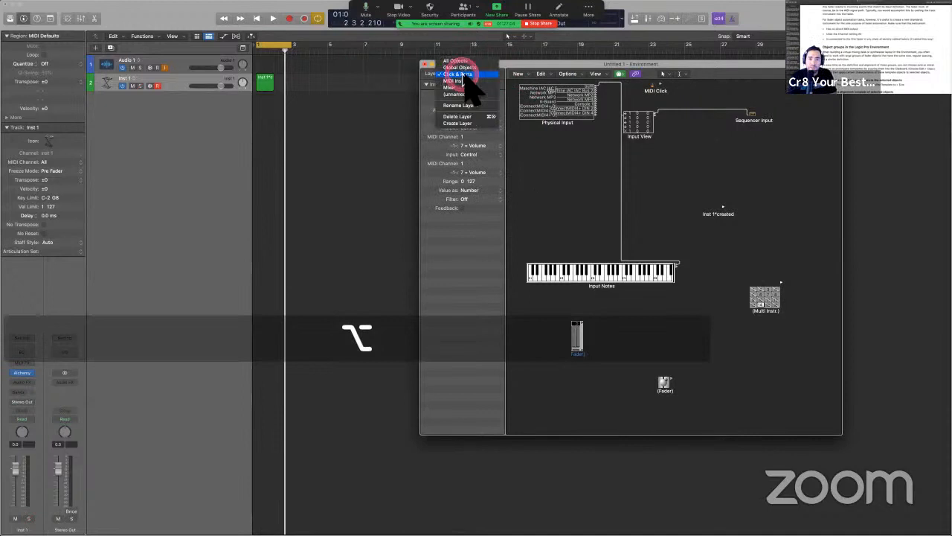
{"action": "left_click", "coordinate": [463, 87]}
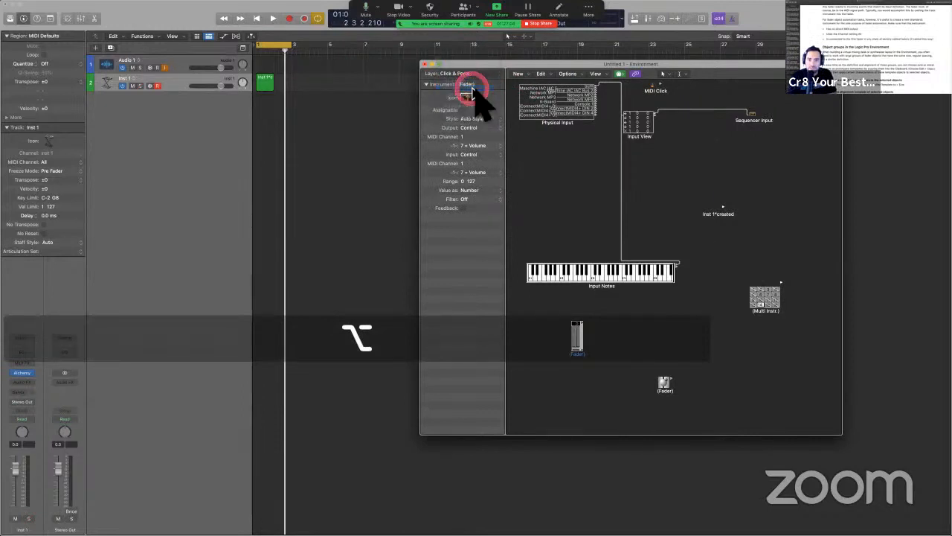
{"action": "left_click", "coordinate": [628, 285]}
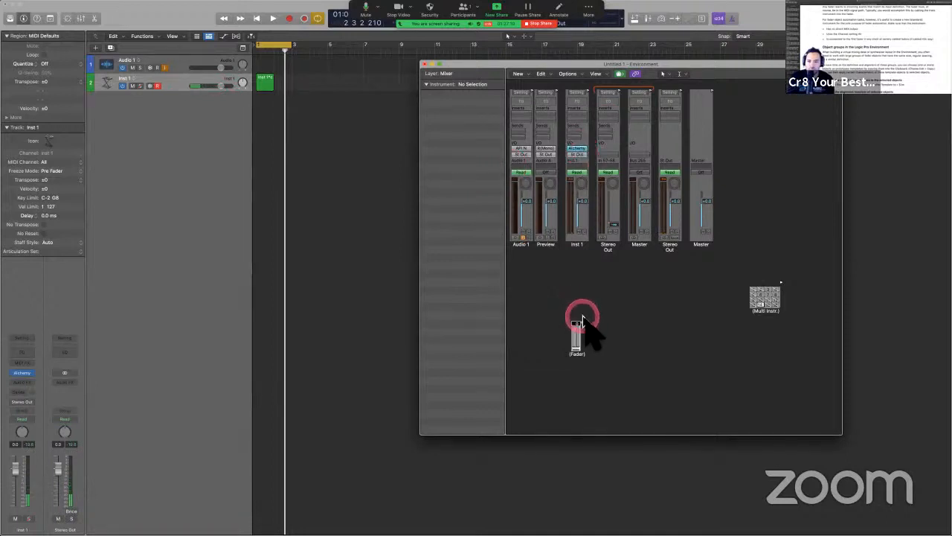
Cable the fader's output to the Inst 1 channel strip and test its slider.
{"action": "mouse_move", "coordinate": [581, 324]}
{"action": "left_mouse_down"}
{"action": "mouse_move", "coordinate": [597, 334]}
{"action": "mouse_move", "coordinate": [595, 221]}
{"action": "mouse_move", "coordinate": [582, 177]}
{"action": "mouse_move", "coordinate": [584, 184]}
{"action": "left_mouse_up"}
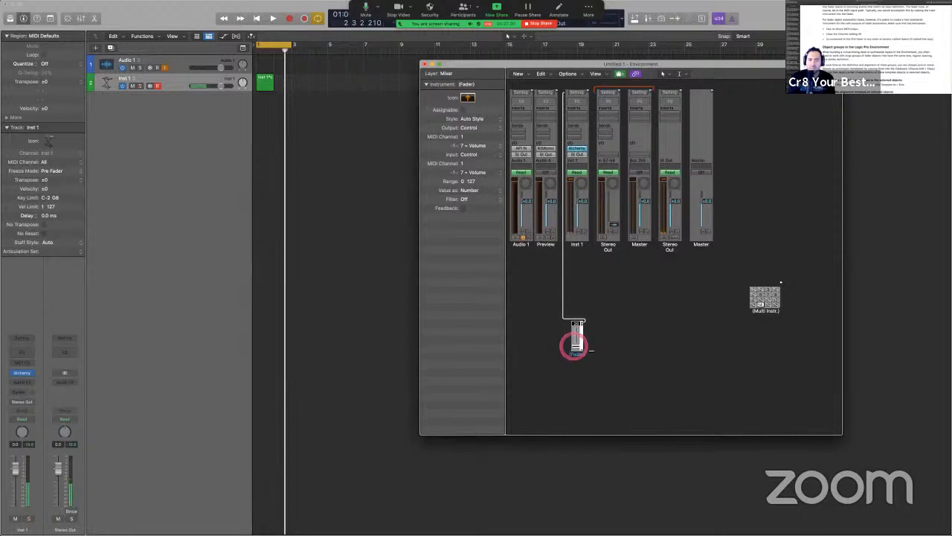
{"action": "left_click_drag", "start_coordinate": [574, 334], "coordinate": [576, 345]}
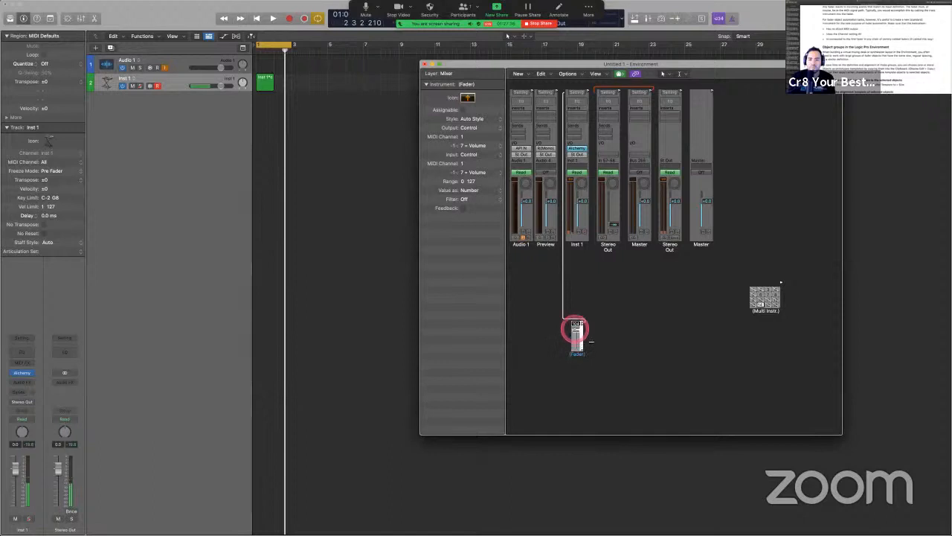
{"action": "left_click_drag", "start_coordinate": [578, 351], "coordinate": [598, 340]}
Learn a Control Change assignment for the selected track's Volume in Controller Assignments, try the Environment fader again, and close the assignments window.
{"action": "key", "text": "super+l"}
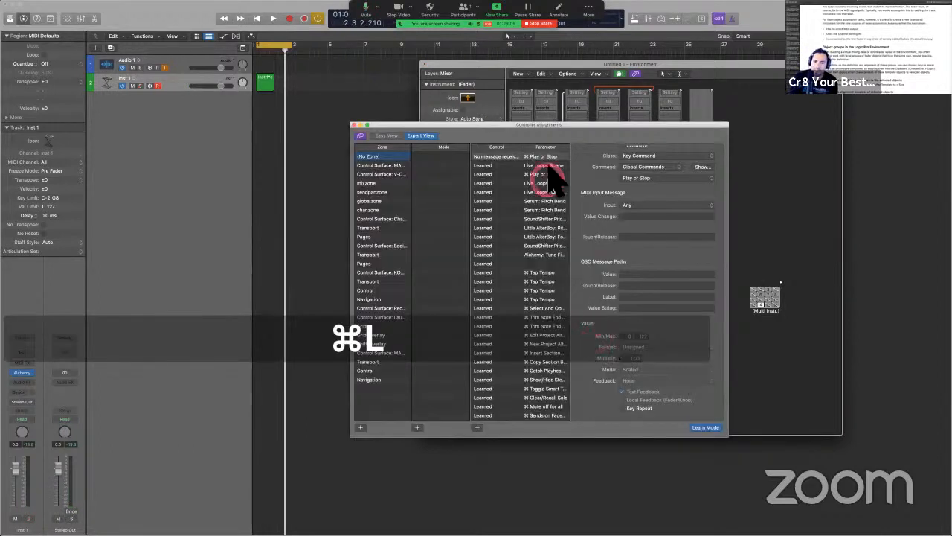
{"action": "left_click_drag", "start_coordinate": [481, 132], "coordinate": [211, 159]}
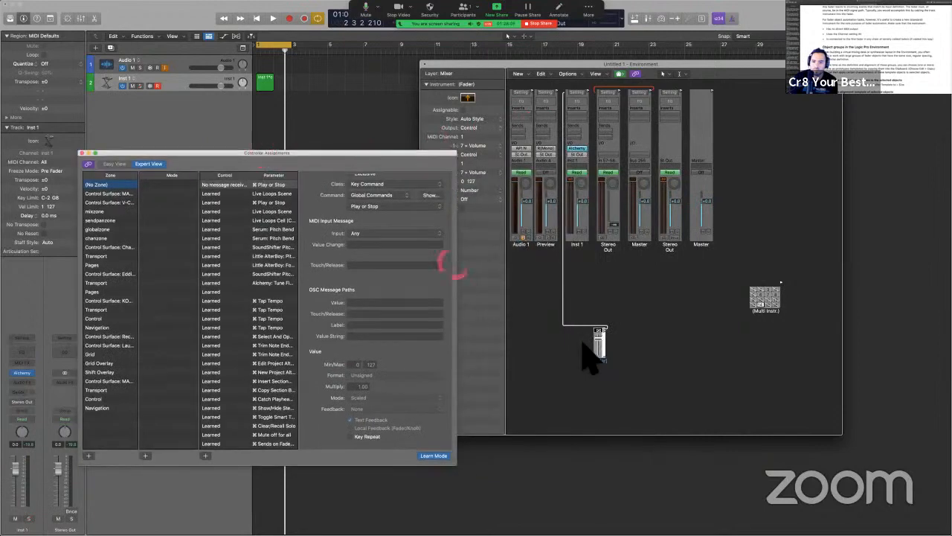
{"action": "left_click_drag", "start_coordinate": [599, 339], "coordinate": [601, 346]}
{"action": "left_click", "coordinate": [600, 338]}
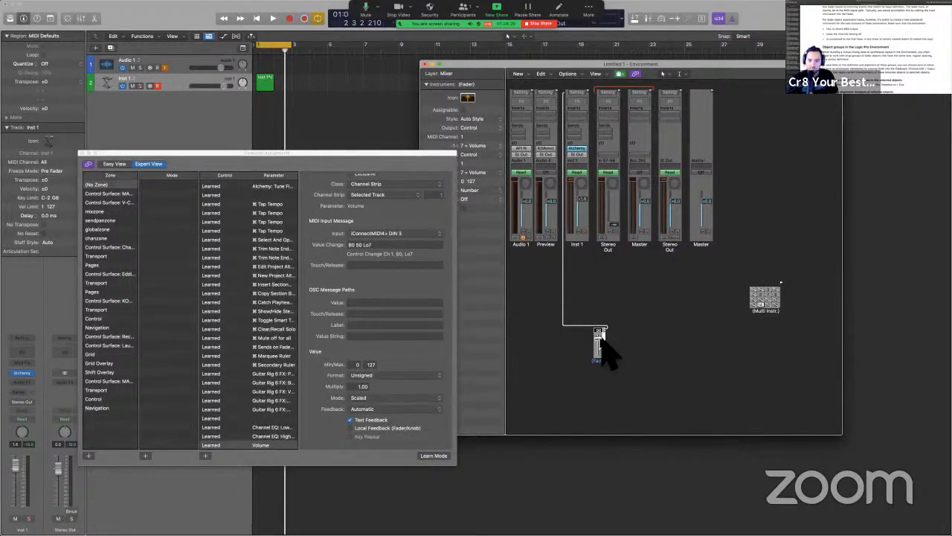
{"action": "left_click", "coordinate": [600, 338]}
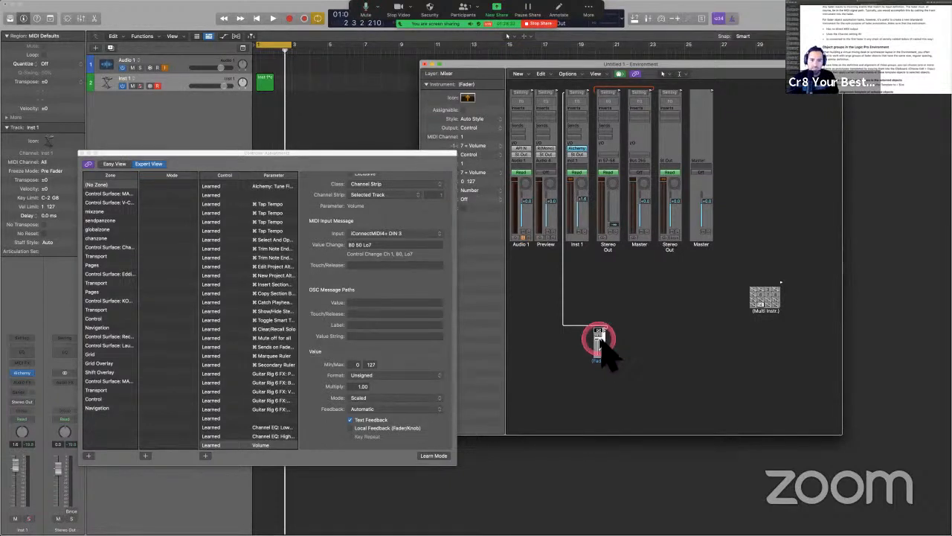
{"action": "left_click", "coordinate": [82, 154]}
Switch to the user guide and read the introduction of "Object groups in the Logic Pro Environment".
{"action": "key", "text": "ctrl+Left"}
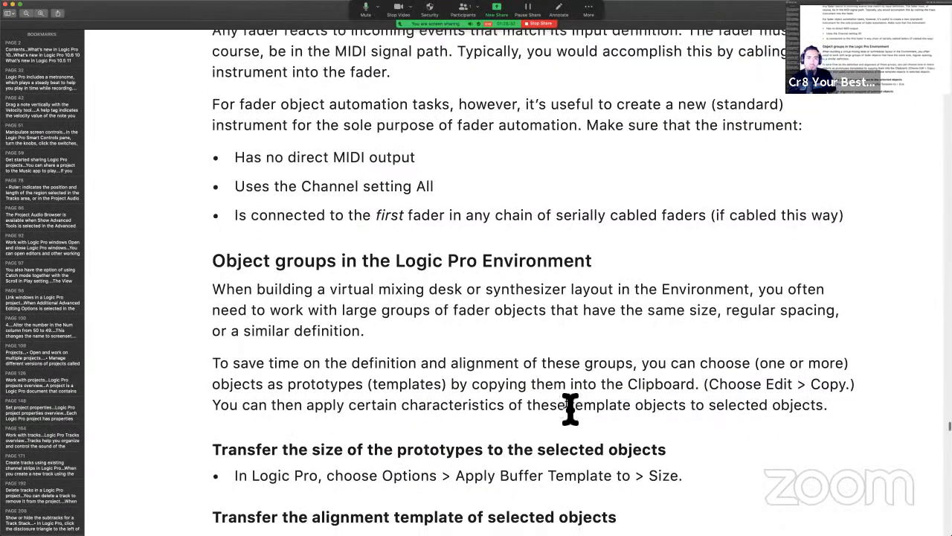
{"action": "scroll", "coordinate": [562, 395], "scroll_direction": "down", "scroll_amount": 2}
{"action": "scroll", "coordinate": [529, 306], "scroll_direction": "down", "scroll_amount": 1}
{"action": "scroll", "coordinate": [529, 302], "scroll_direction": "up", "scroll_amount": 3}
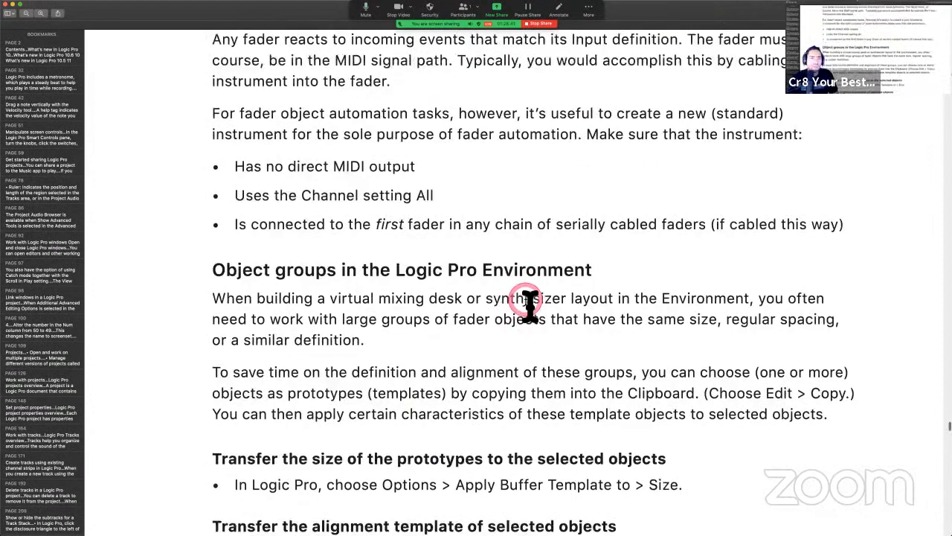
{"action": "scroll", "coordinate": [529, 303], "scroll_direction": "down", "scroll_amount": 3}
{"action": "scroll", "coordinate": [529, 303], "scroll_direction": "down", "scroll_amount": 3}
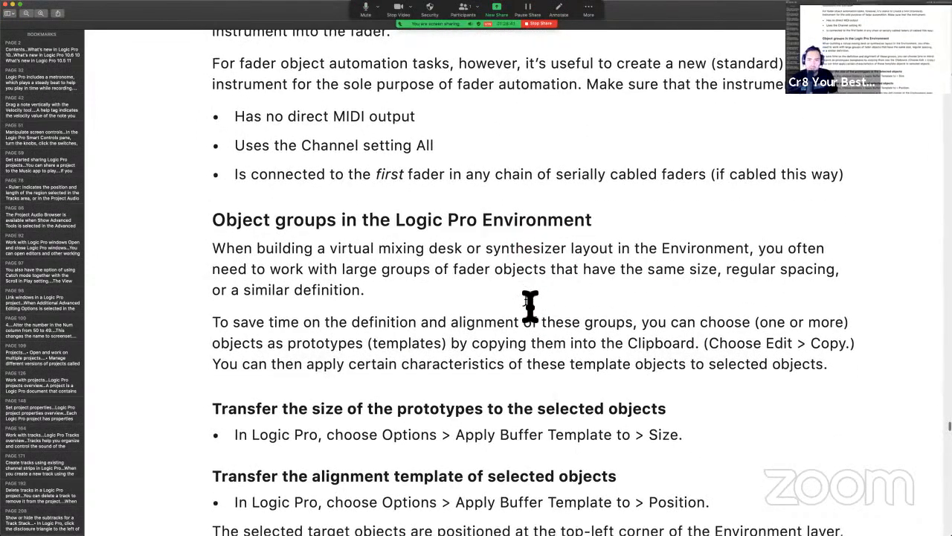
{"action": "left_click", "coordinate": [524, 296]}
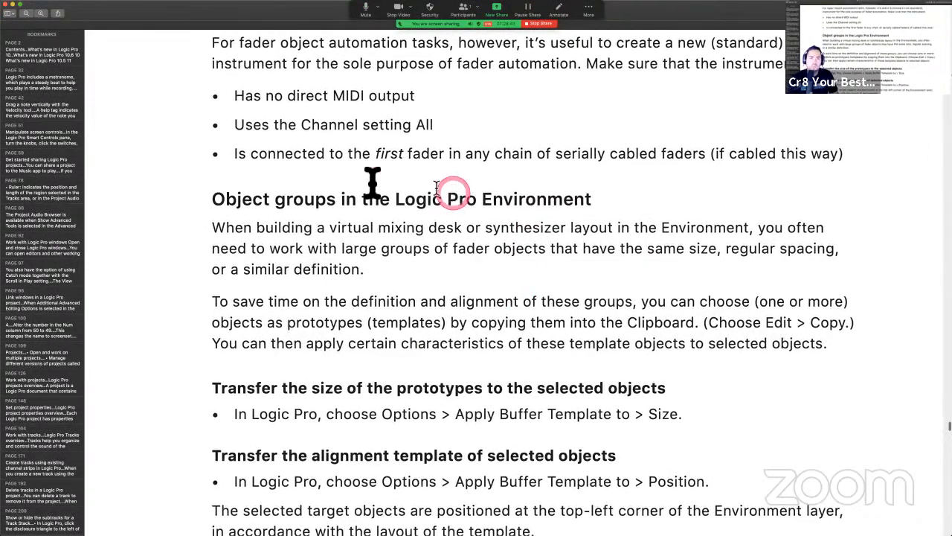
Reread "Play back fader movements in the Logic Pro Environment", including how faders react to incoming events and the instrument requirements.
{"action": "scroll", "coordinate": [372, 183], "scroll_direction": "up", "scroll_amount": 5}
{"action": "scroll", "coordinate": [372, 183], "scroll_direction": "up", "scroll_amount": 5}
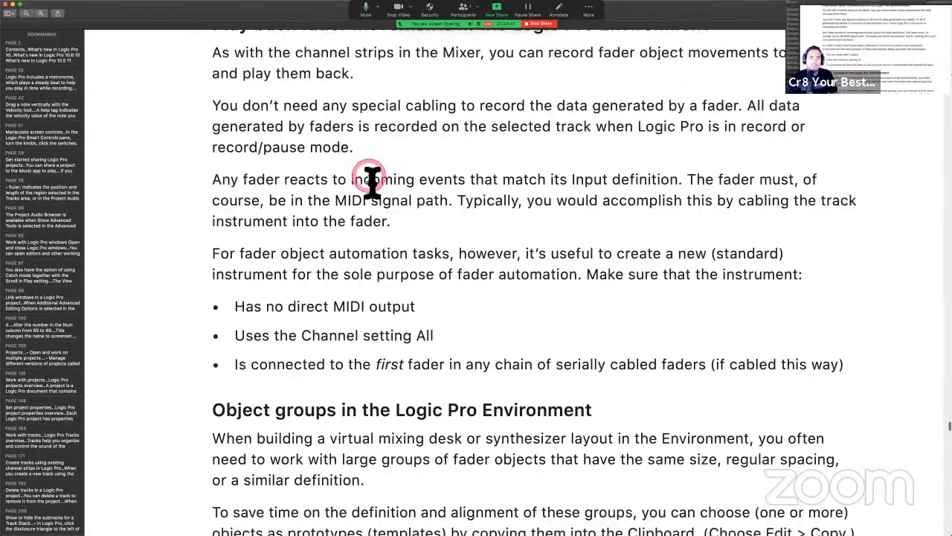
{"action": "left_click", "coordinate": [370, 179]}
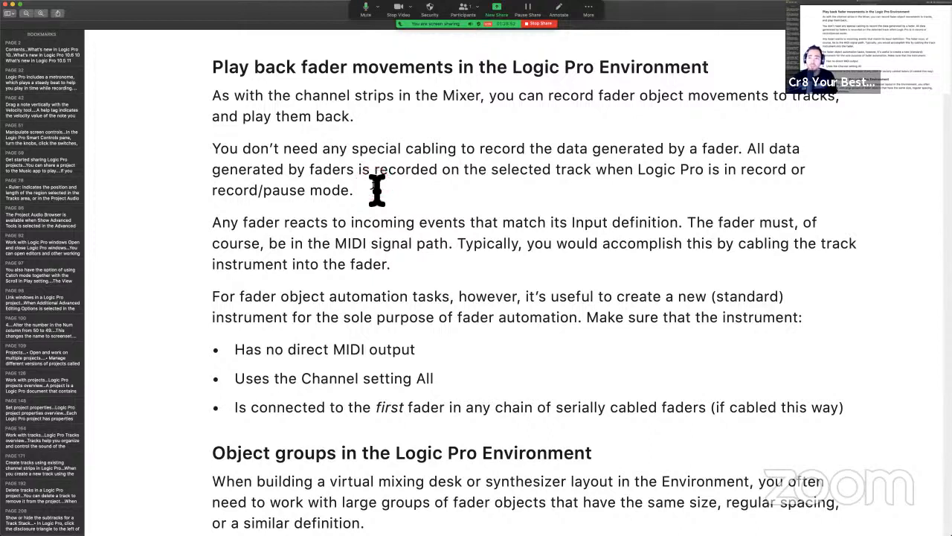
{"action": "left_click", "coordinate": [356, 233]}
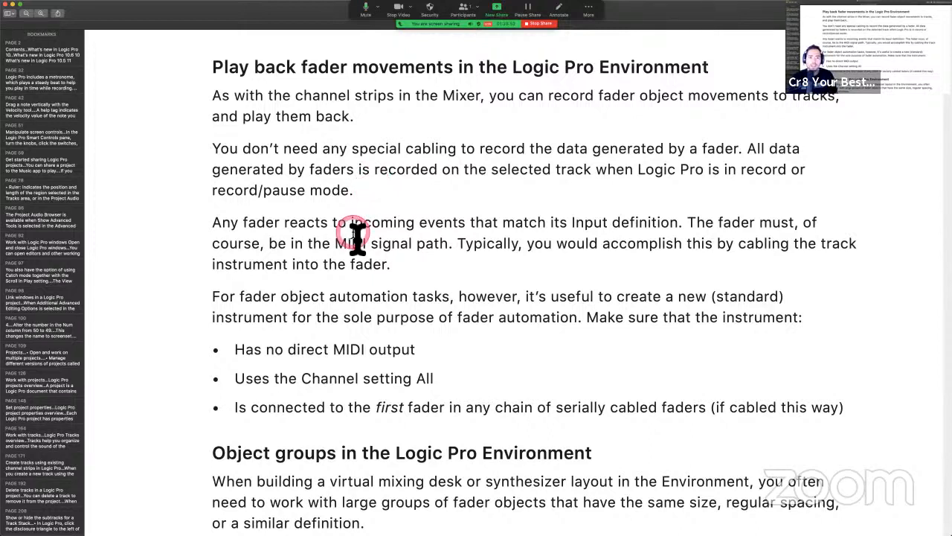
{"action": "left_click", "coordinate": [463, 188]}
{"action": "left_click", "coordinate": [445, 340]}
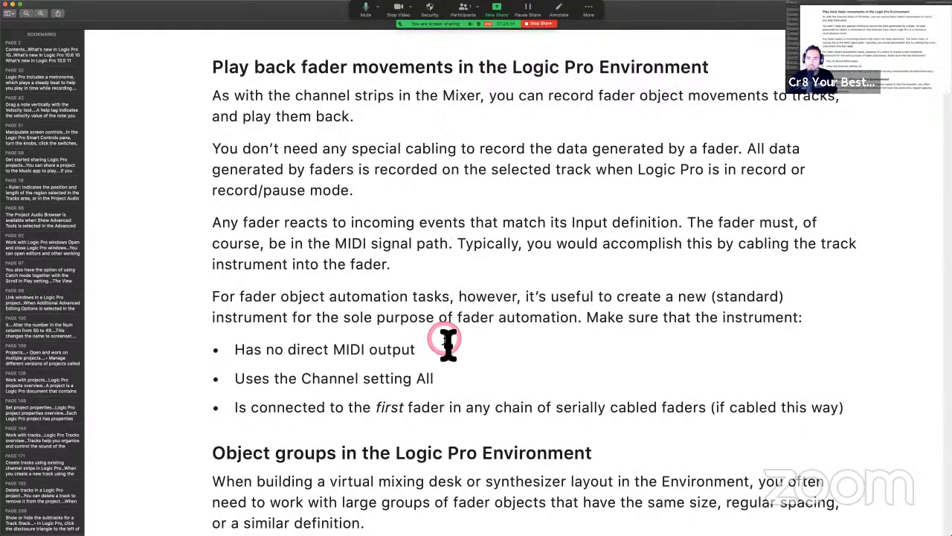
{"action": "scroll", "coordinate": [445, 340], "scroll_direction": "down", "scroll_amount": 2}
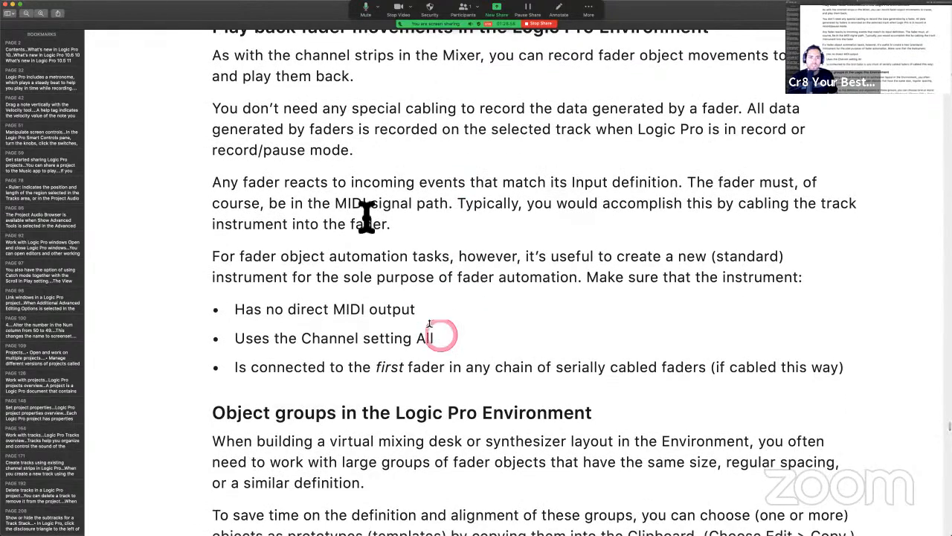
{"action": "left_click", "coordinate": [363, 212]}
{"action": "left_click", "coordinate": [331, 188]}
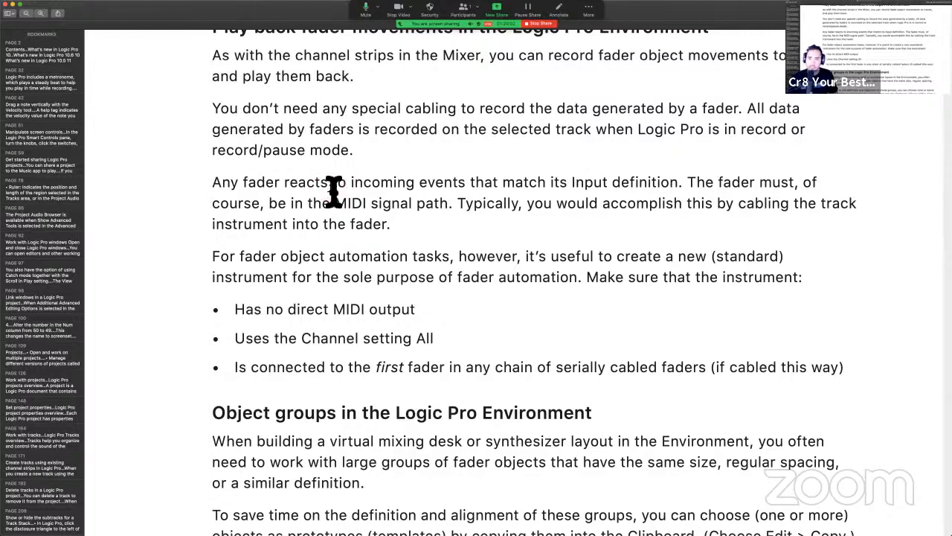
{"action": "scroll", "coordinate": [335, 191], "scroll_direction": "down", "scroll_amount": 2}
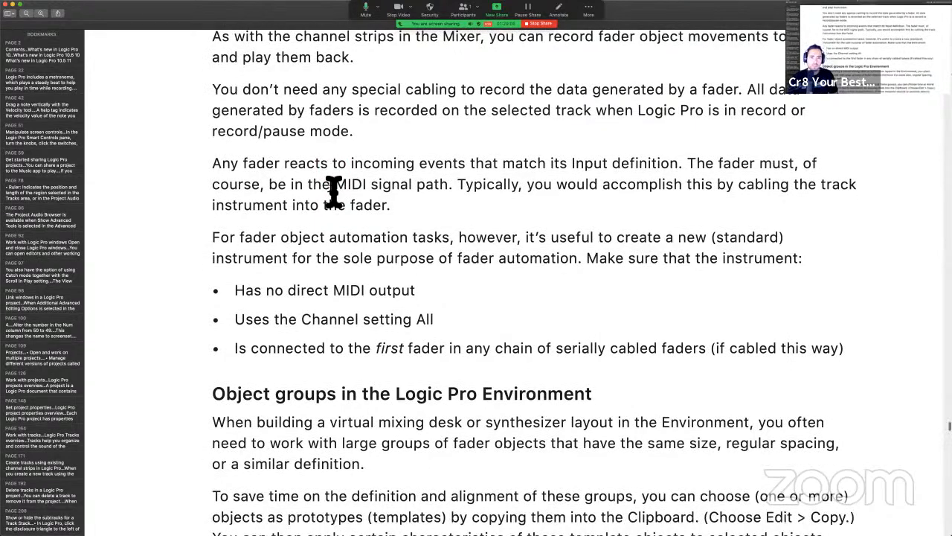
Switch to Logic Pro, turn off cycle mode and record on the Inst 1 track while lowering the Environment fader to 0.
{"action": "key", "text": "ctrl+Right"}
{"action": "left_click", "coordinate": [422, 279]}
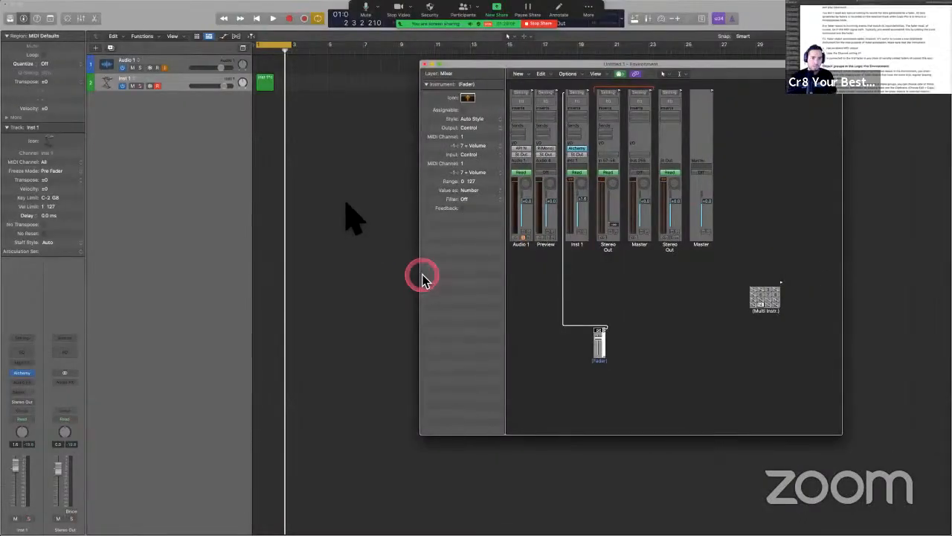
{"action": "key", "text": "c"}
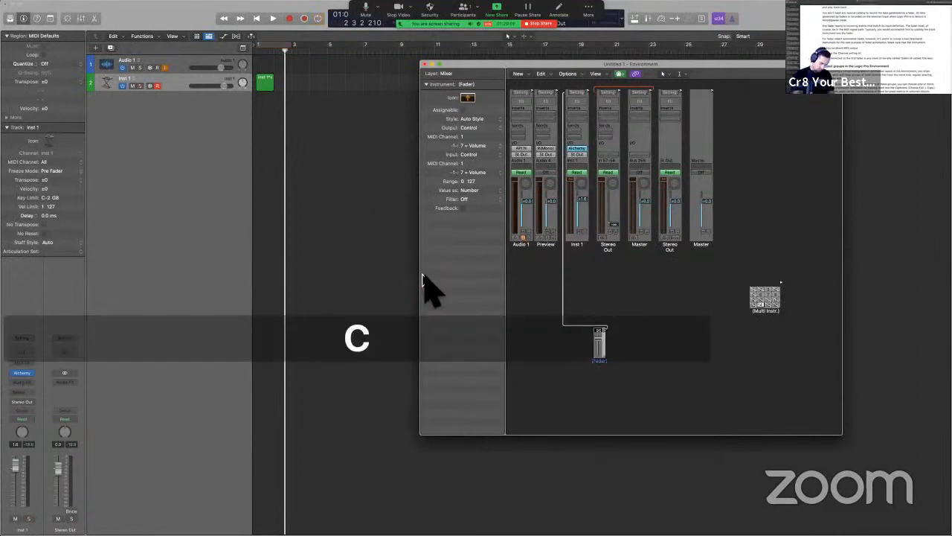
{"action": "key", "text": "r"}
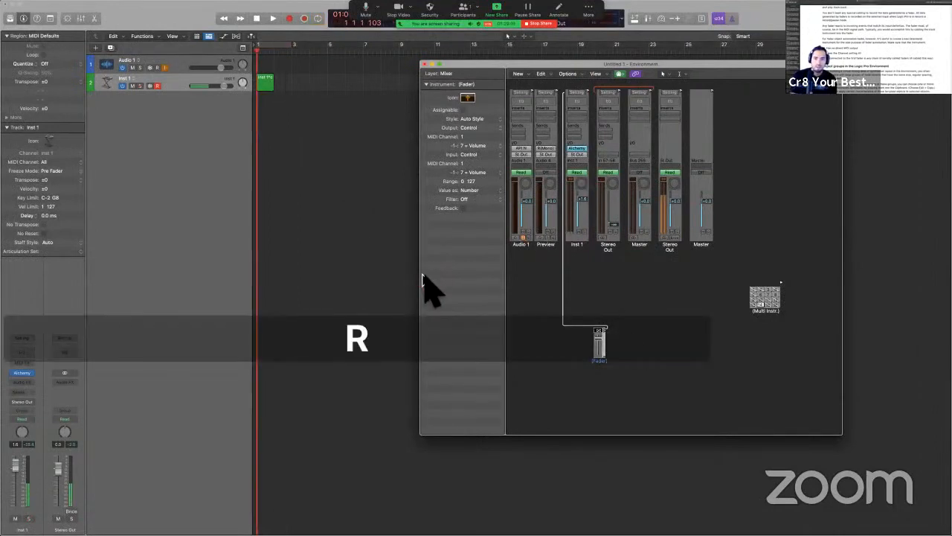
{"action": "left_click", "coordinate": [629, 339]}
{"action": "left_click_drag", "start_coordinate": [602, 339], "coordinate": [597, 362]}
{"action": "key", "text": "space"}
Play back the recorded Inst 1 region, open it in the Piano Roll and stop playback.
{"action": "left_click", "coordinate": [271, 93]}
{"action": "key", "text": "shift+space"}
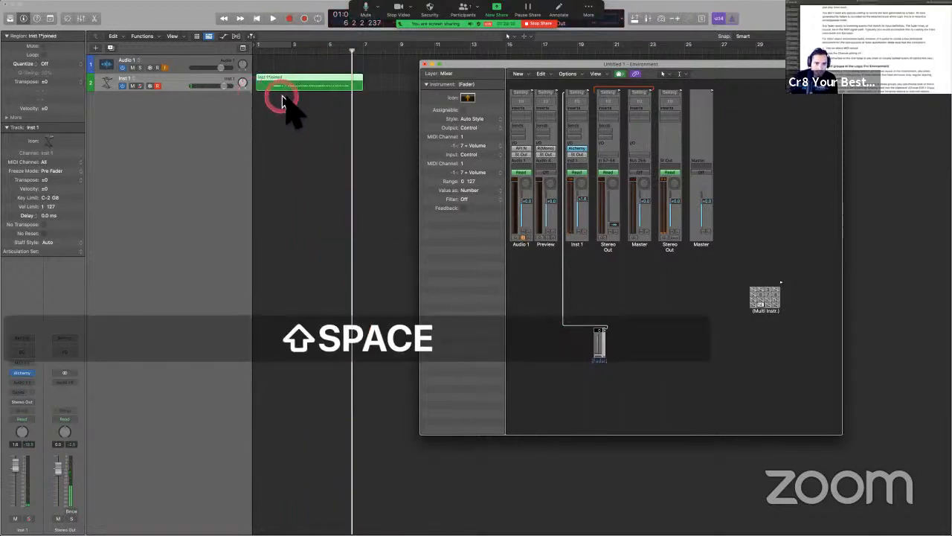
{"action": "key", "text": "space"}
{"action": "left_click", "coordinate": [286, 97]}
{"action": "left_click", "coordinate": [288, 97], "text": "shift"}
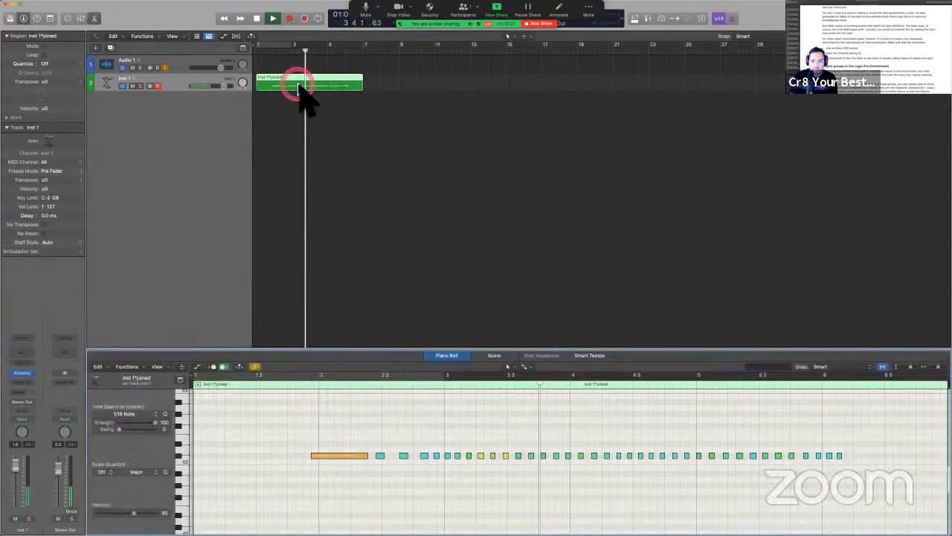
{"action": "double_click", "coordinate": [299, 86]}
{"action": "key", "text": "space"}
{"action": "left_click", "coordinate": [538, 278]}
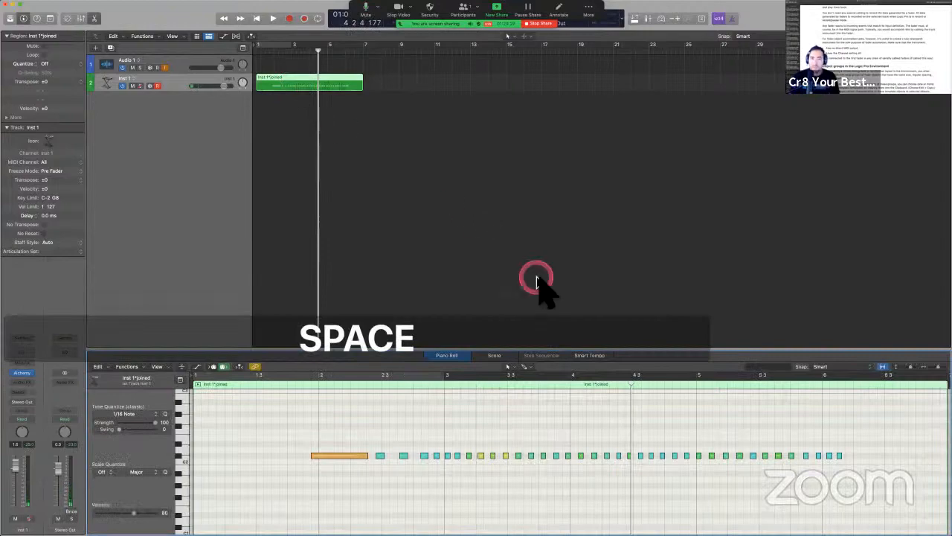
Bring back the Environment window, create a Knob 3 fader object below the channel strips and cable it to Inst 1.
{"action": "key", "text": "ctrl+Up"}
{"action": "left_click", "coordinate": [707, 241]}
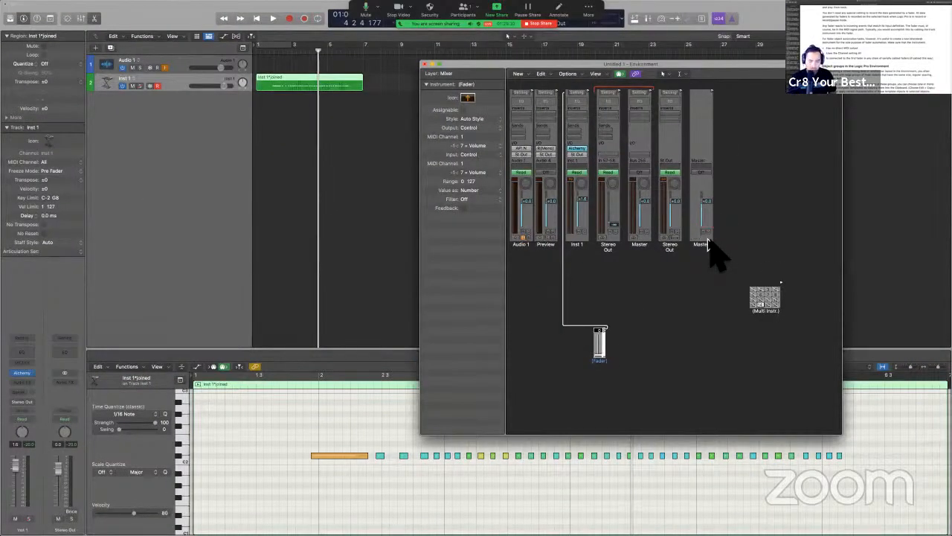
{"action": "left_click_drag", "start_coordinate": [476, 387], "coordinate": [348, 312]}
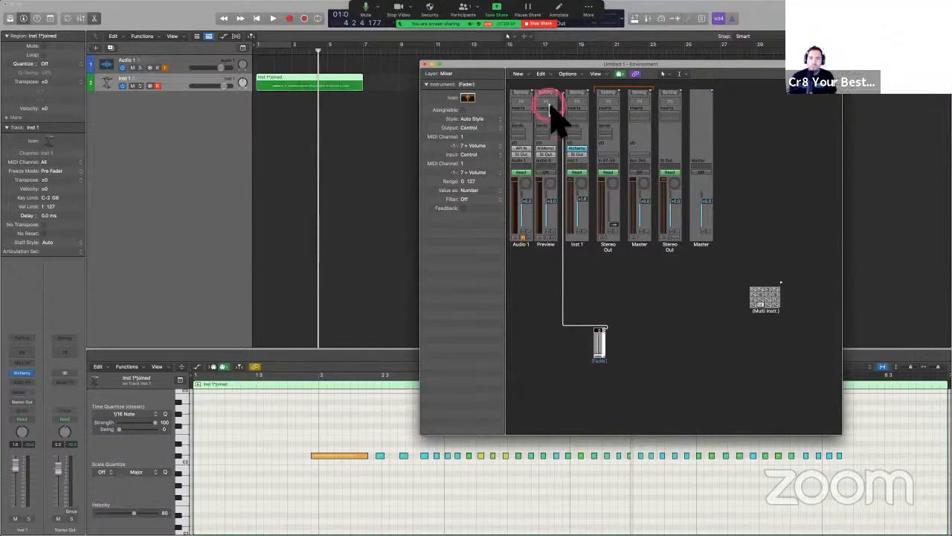
{"action": "left_click", "coordinate": [525, 77]}
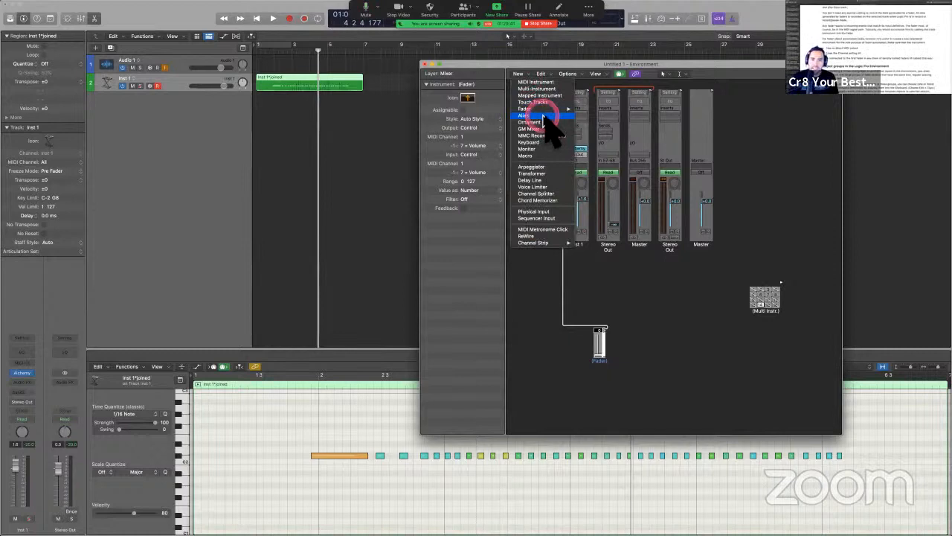
{"action": "mouse_move", "coordinate": [548, 112]}
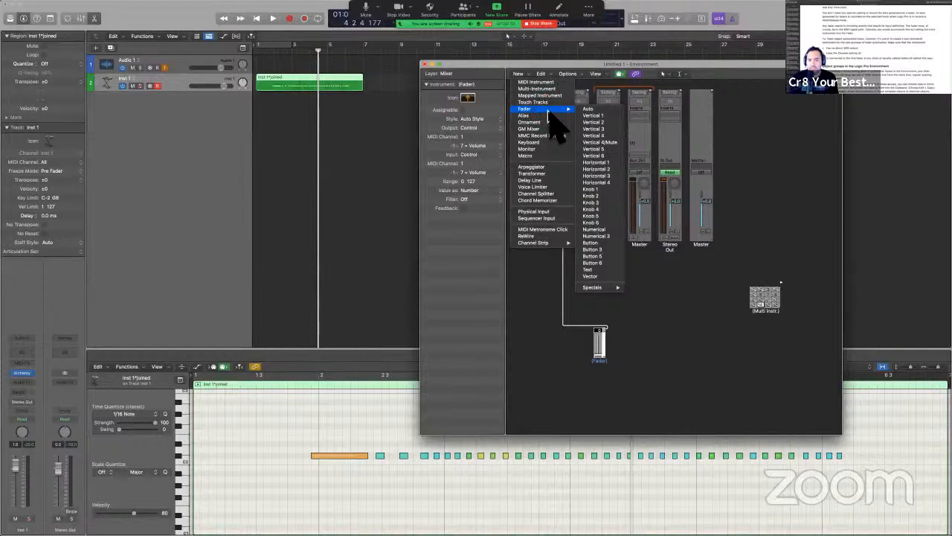
{"action": "left_click", "coordinate": [606, 112]}
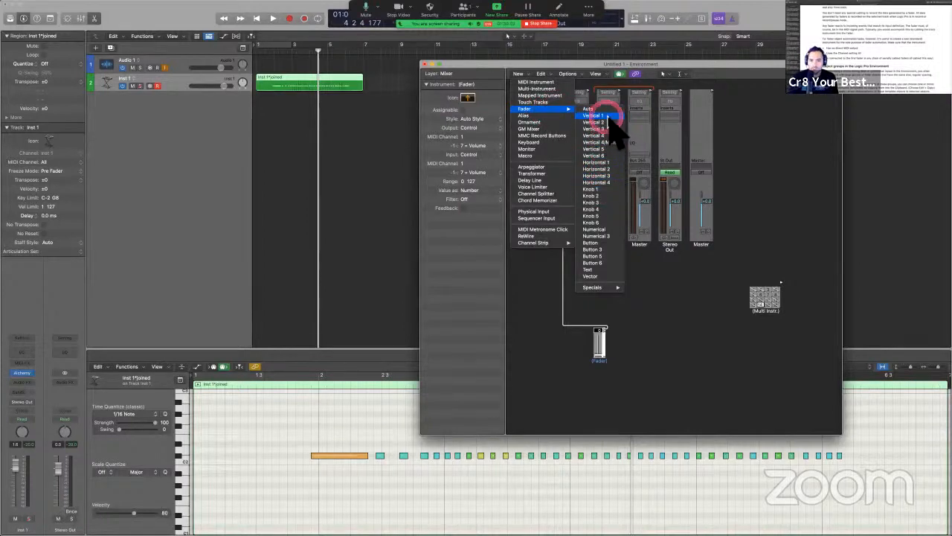
{"action": "left_click", "coordinate": [601, 203]}
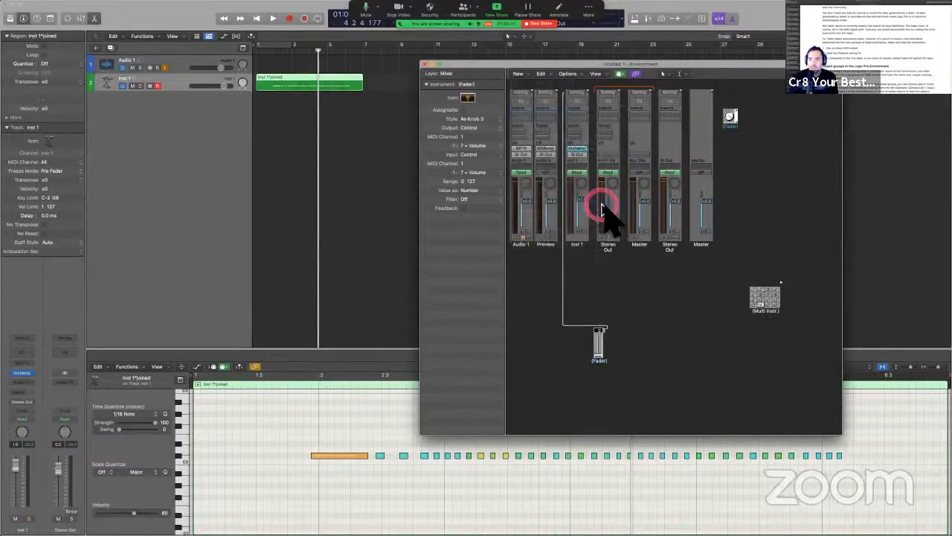
{"action": "left_click_drag", "start_coordinate": [730, 127], "coordinate": [586, 189]}
{"action": "left_click", "coordinate": [672, 329]}
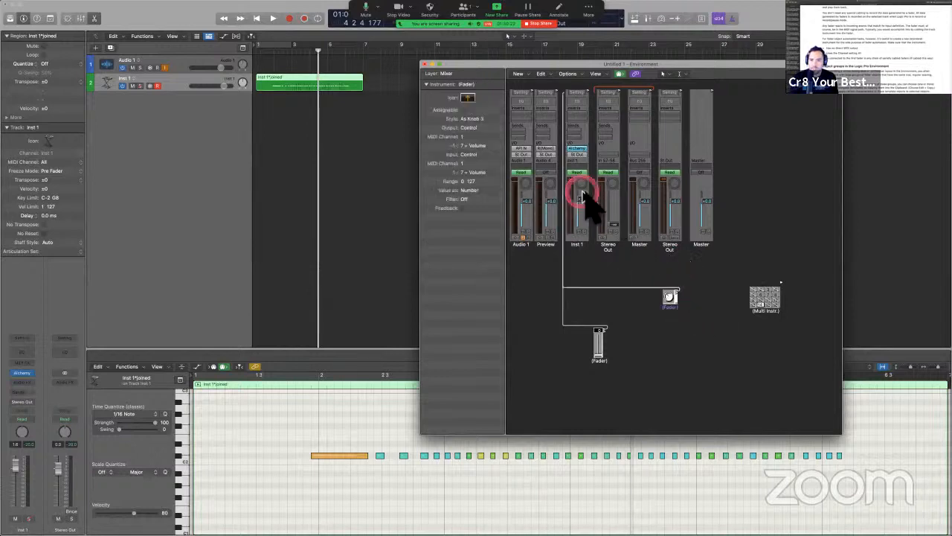
Raise the vertical fader to 127 and turn the new knob to test its Volume control.
{"action": "left_click", "coordinate": [629, 268]}
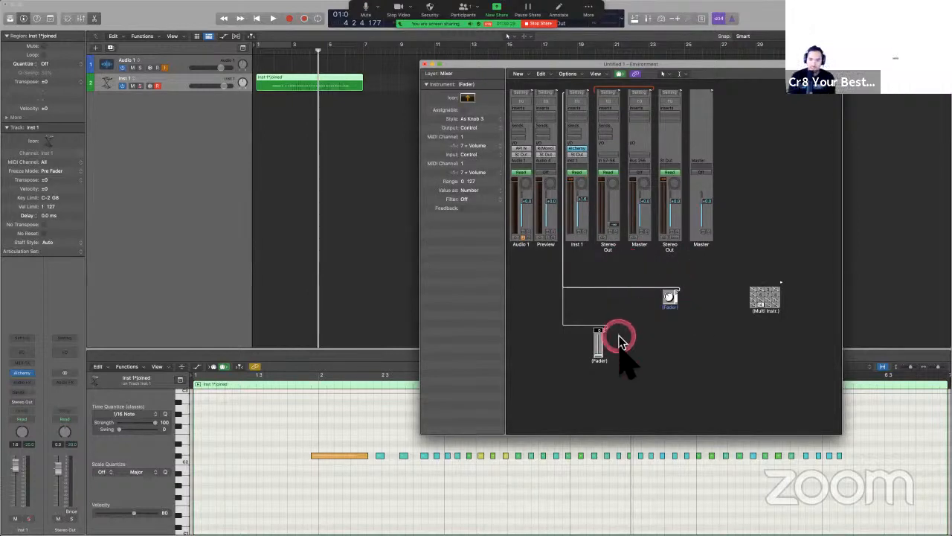
{"action": "left_click_drag", "start_coordinate": [600, 354], "coordinate": [601, 312]}
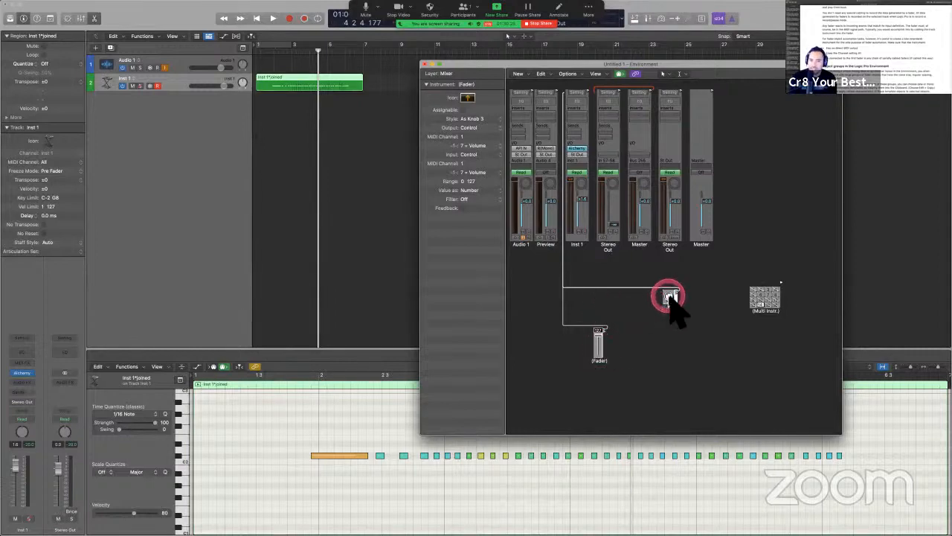
{"action": "left_click", "coordinate": [480, 149]}
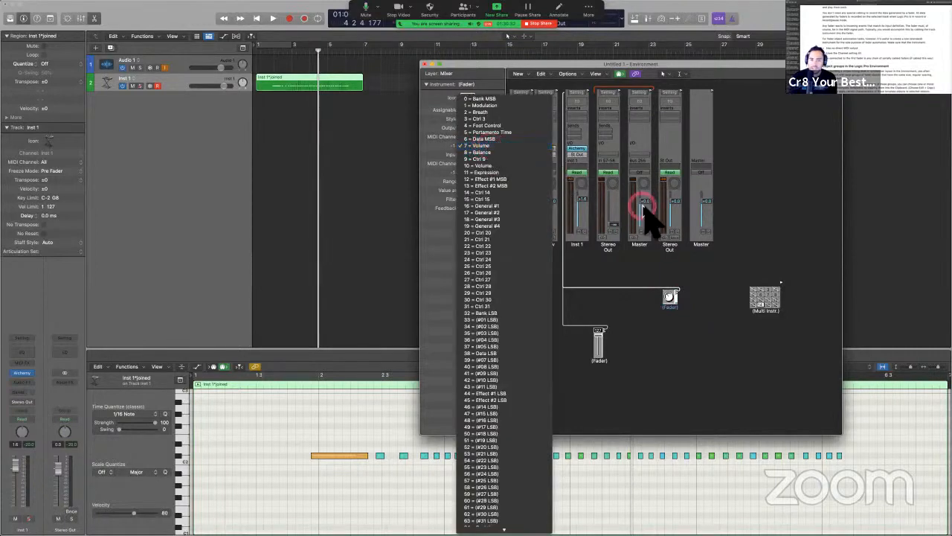
{"action": "left_click", "coordinate": [654, 281]}
{"action": "left_click_drag", "start_coordinate": [670, 295], "coordinate": [674, 268]}
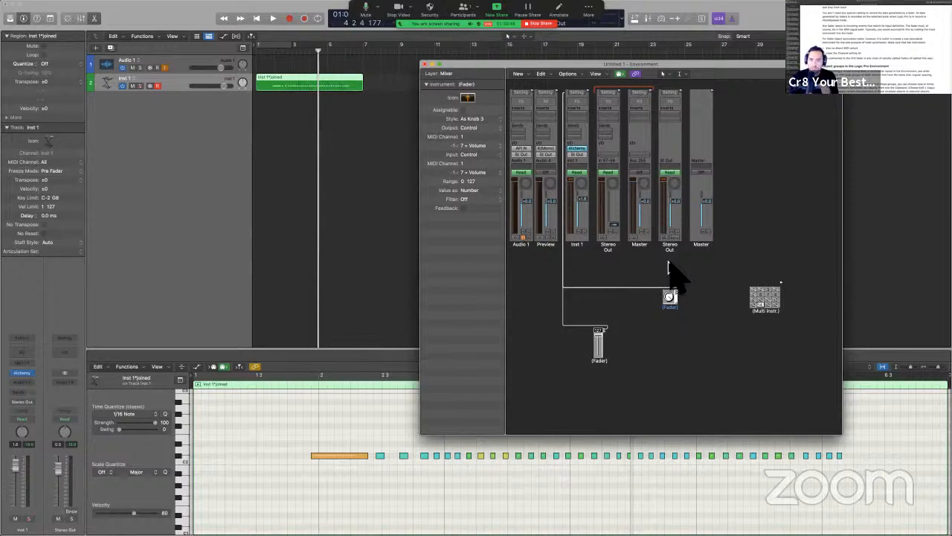
{"action": "left_click", "coordinate": [669, 265]}
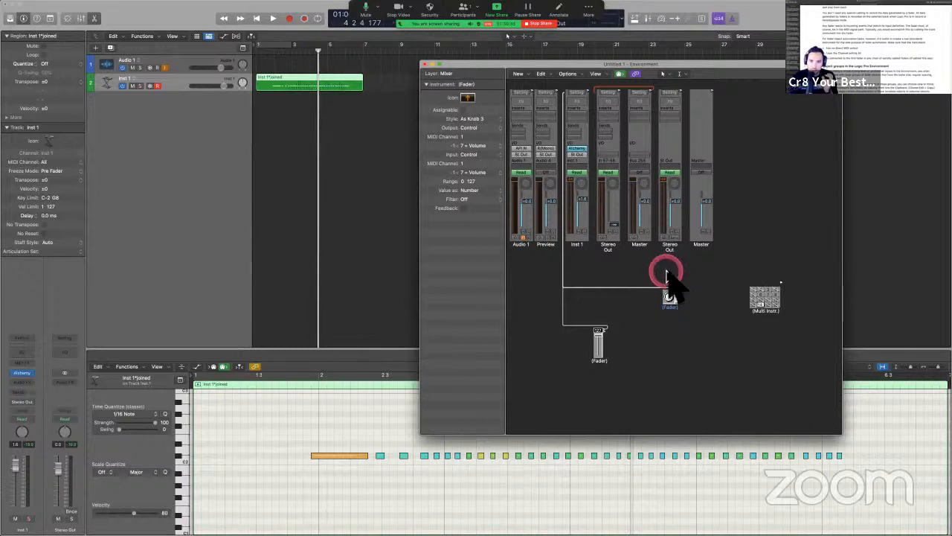
Try the knob with its output controller set to 91 = Reverb.
{"action": "left_click", "coordinate": [464, 144]}
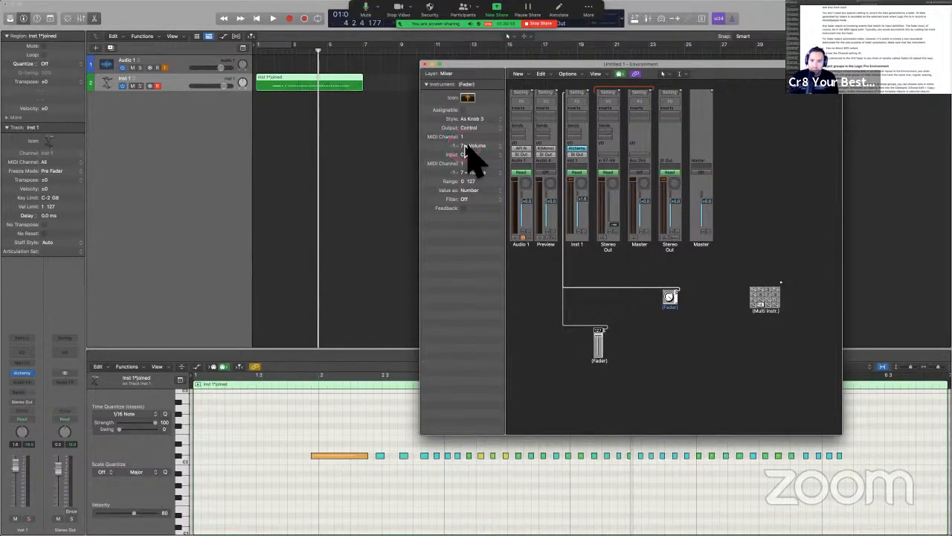
{"action": "left_click", "coordinate": [489, 145]}
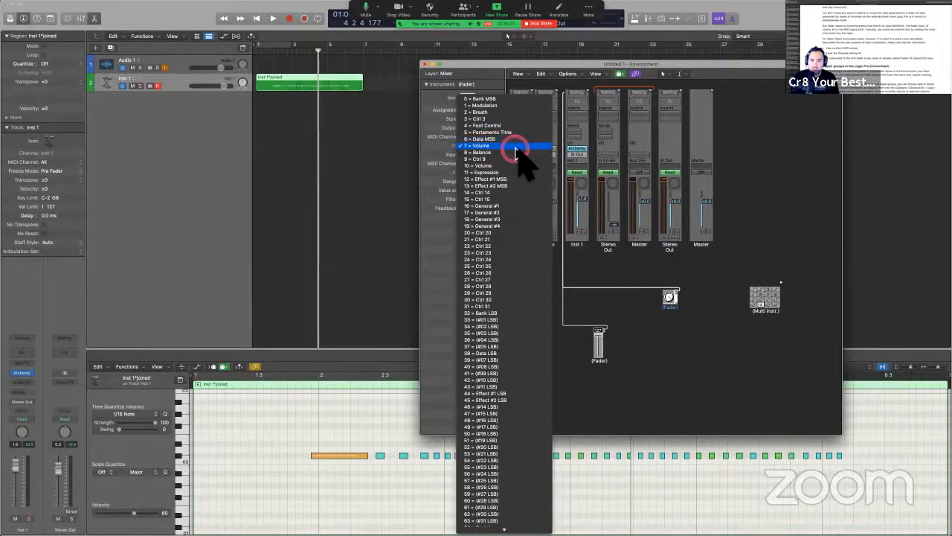
{"action": "left_click", "coordinate": [517, 148]}
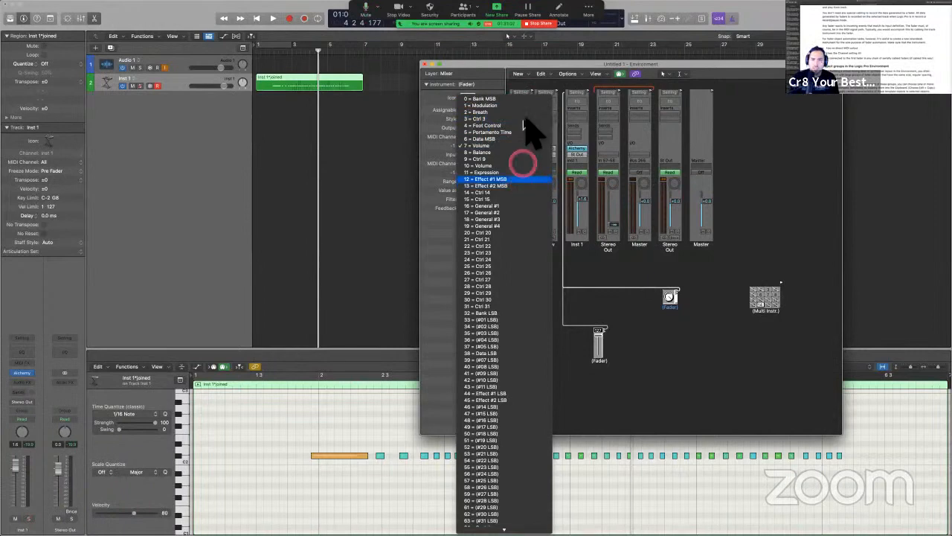
{"action": "mouse_move", "coordinate": [514, 529]}
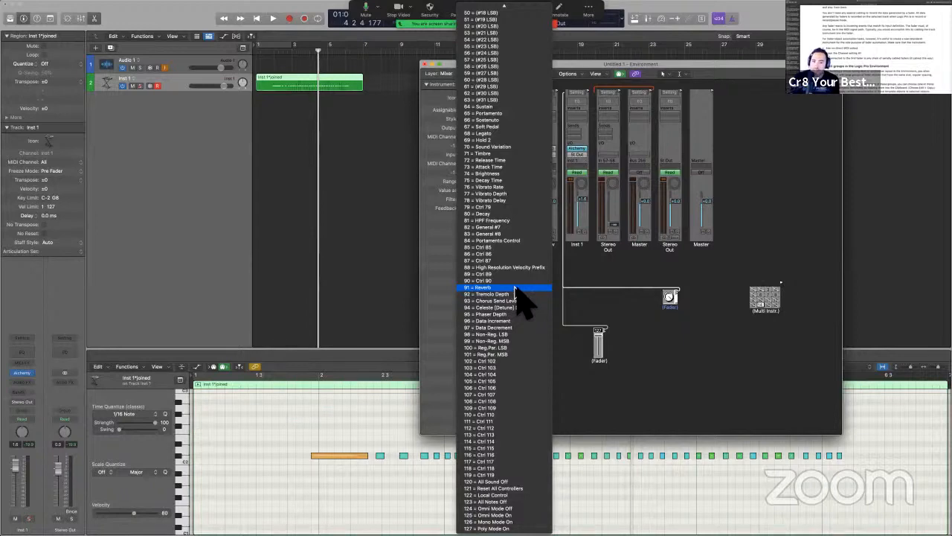
{"action": "left_click", "coordinate": [516, 289]}
{"action": "left_click", "coordinate": [621, 308]}
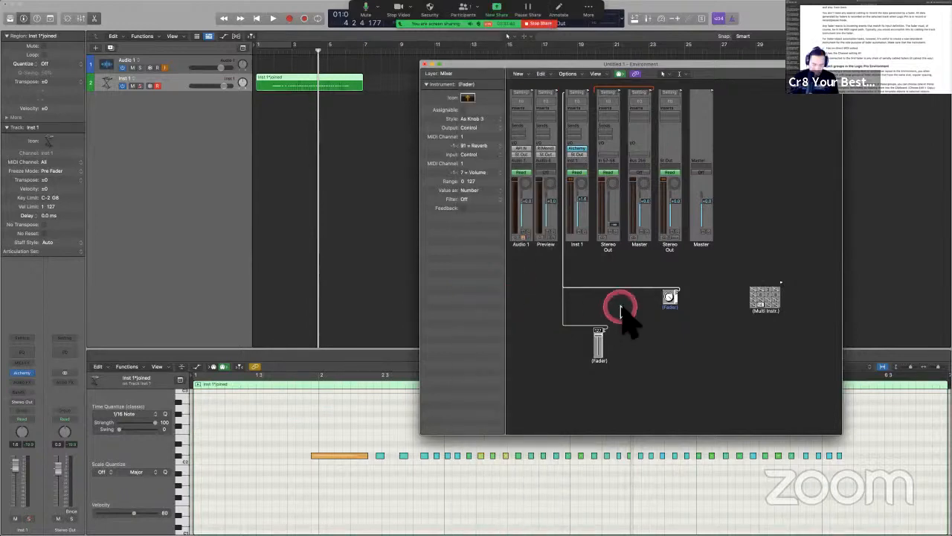
{"action": "left_click", "coordinate": [672, 300]}
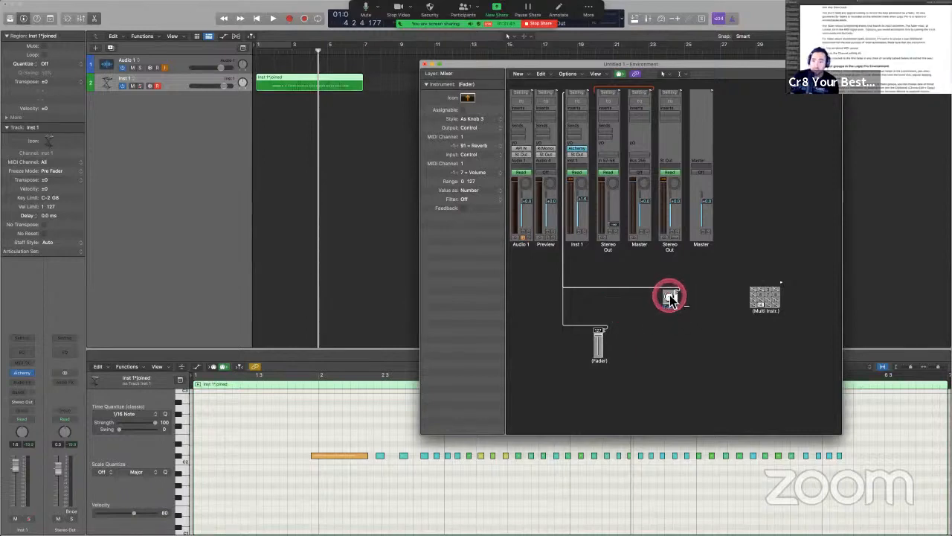
{"action": "left_click", "coordinate": [681, 354]}
{"action": "left_click", "coordinate": [673, 298]}
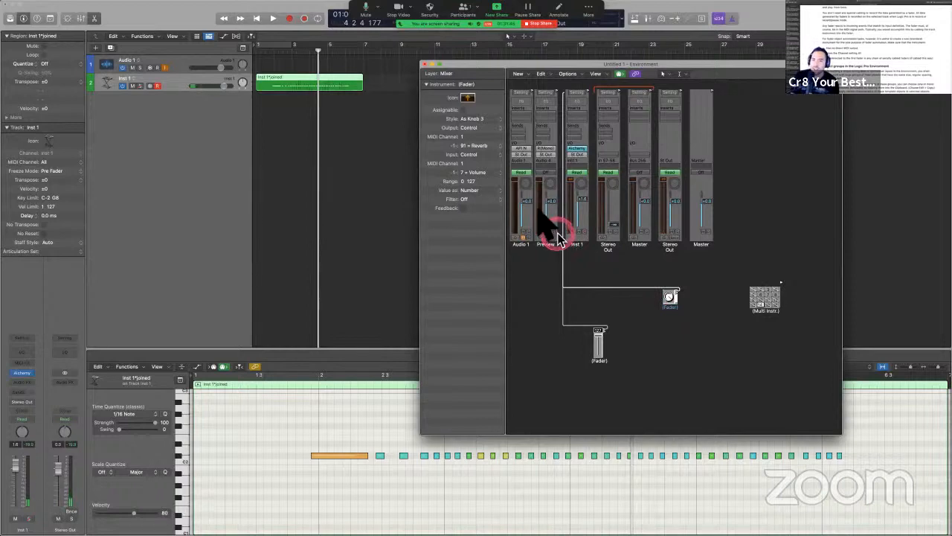
Try the knob with its output controller set to 8 = Balance.
{"action": "left_click", "coordinate": [485, 146]}
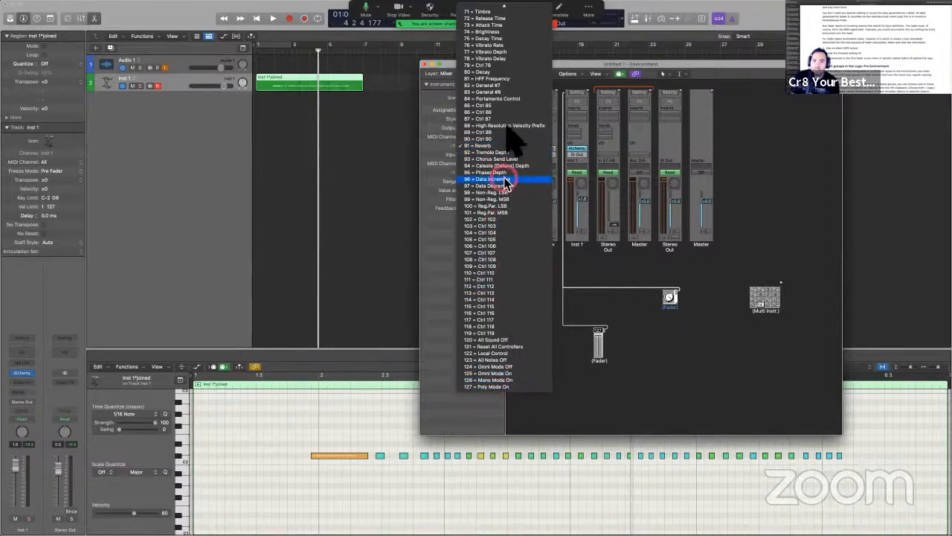
{"action": "mouse_move", "coordinate": [505, 4]}
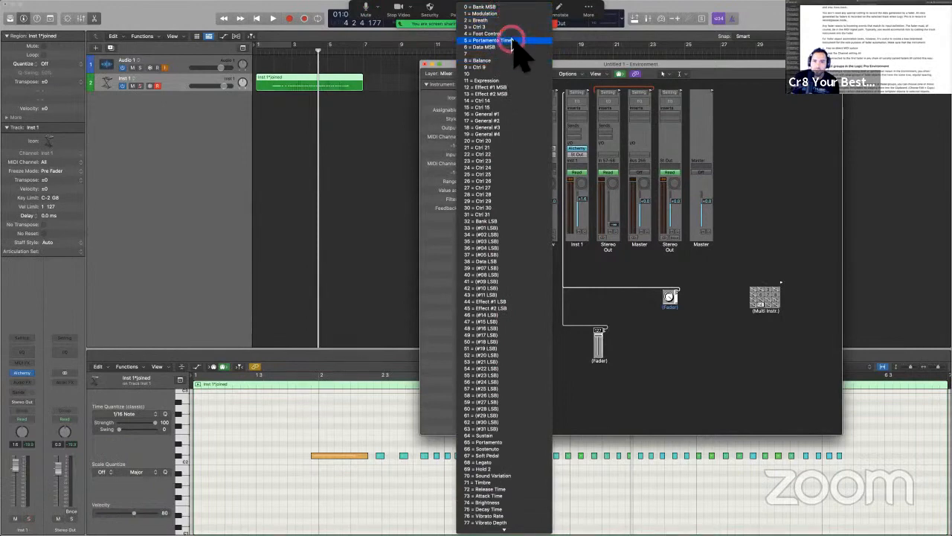
{"action": "left_click", "coordinate": [513, 61]}
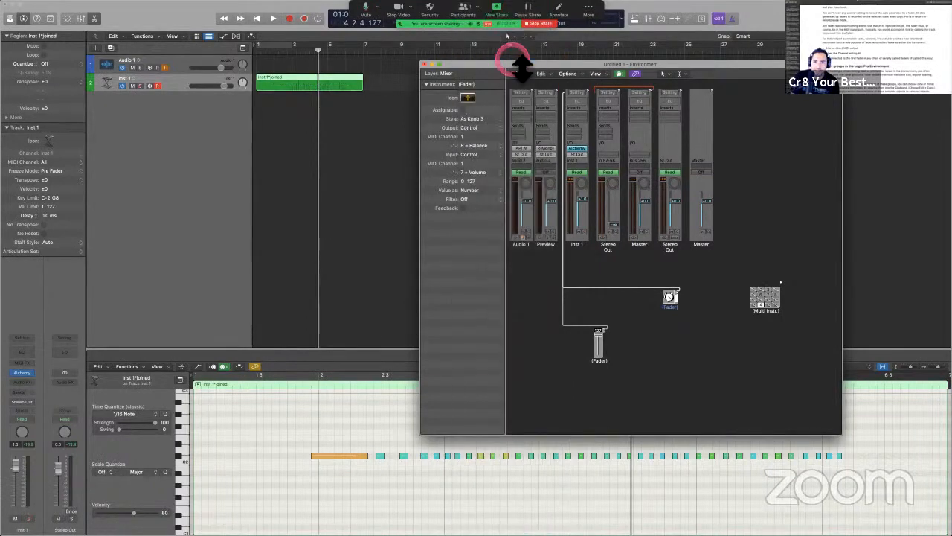
{"action": "left_click_drag", "start_coordinate": [668, 295], "coordinate": [649, 333]}
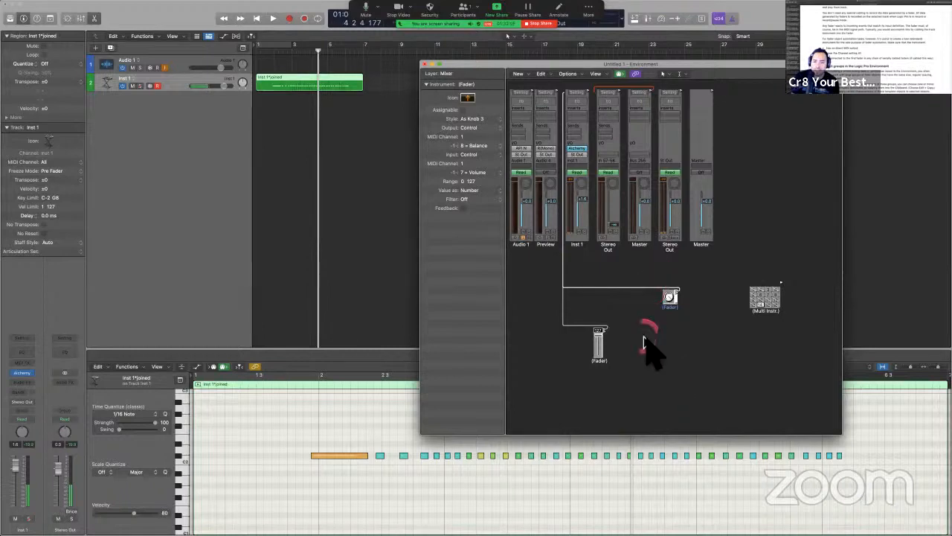
Set the knob's output controller to 10 = Pan and test the knob.
{"action": "left_click", "coordinate": [488, 145]}
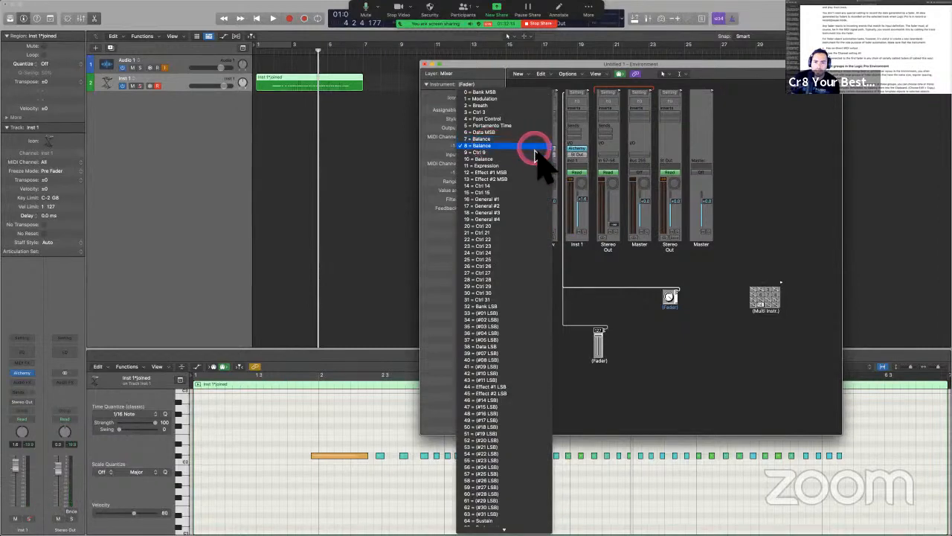
{"action": "left_click", "coordinate": [534, 160]}
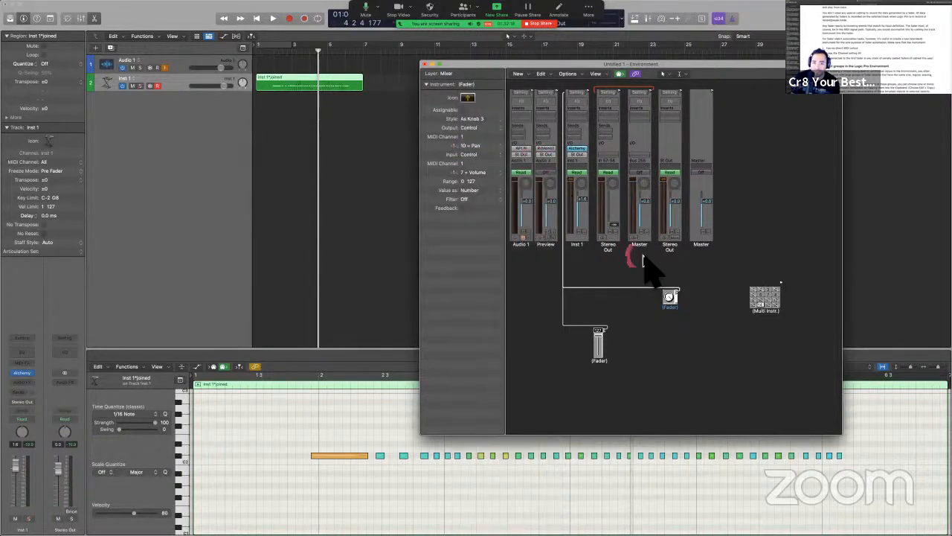
{"action": "left_click", "coordinate": [672, 285]}
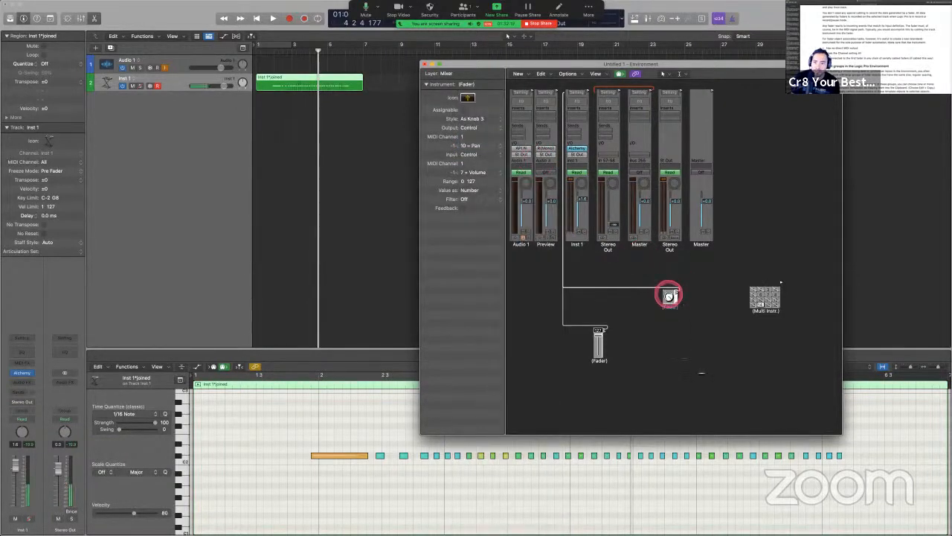
Keep the knob's style at As Knob 3 and set its output controller to 1 = Modulation.
{"action": "left_click", "coordinate": [488, 119]}
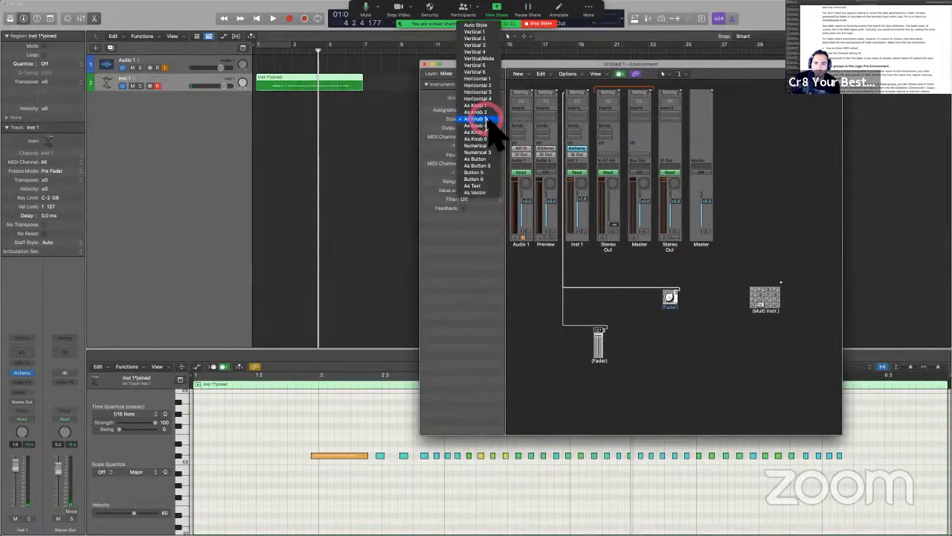
{"action": "left_click", "coordinate": [489, 121]}
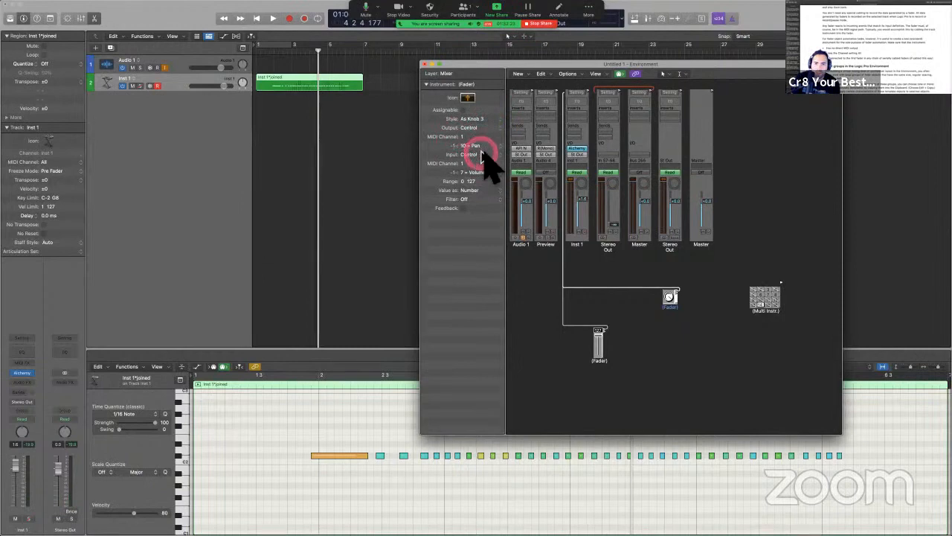
{"action": "left_click", "coordinate": [482, 147]}
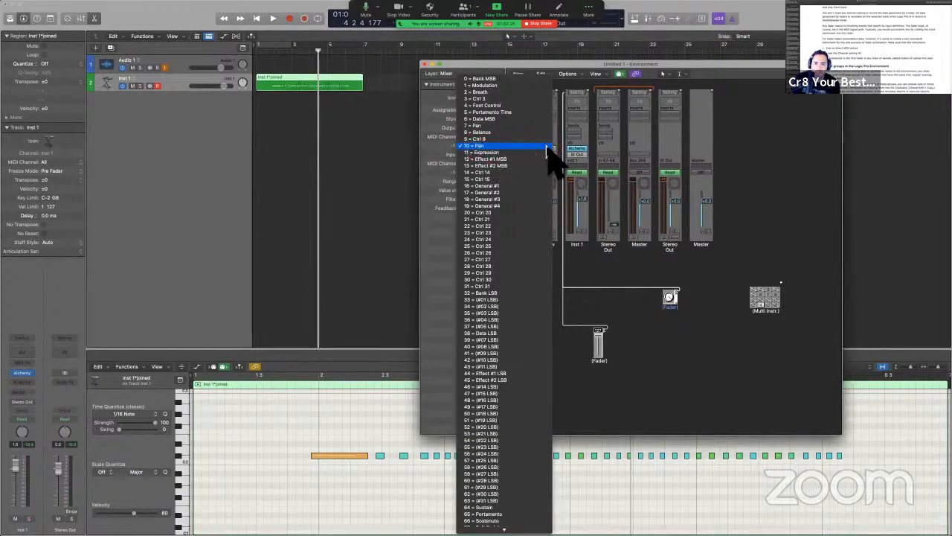
{"action": "left_click", "coordinate": [512, 86]}
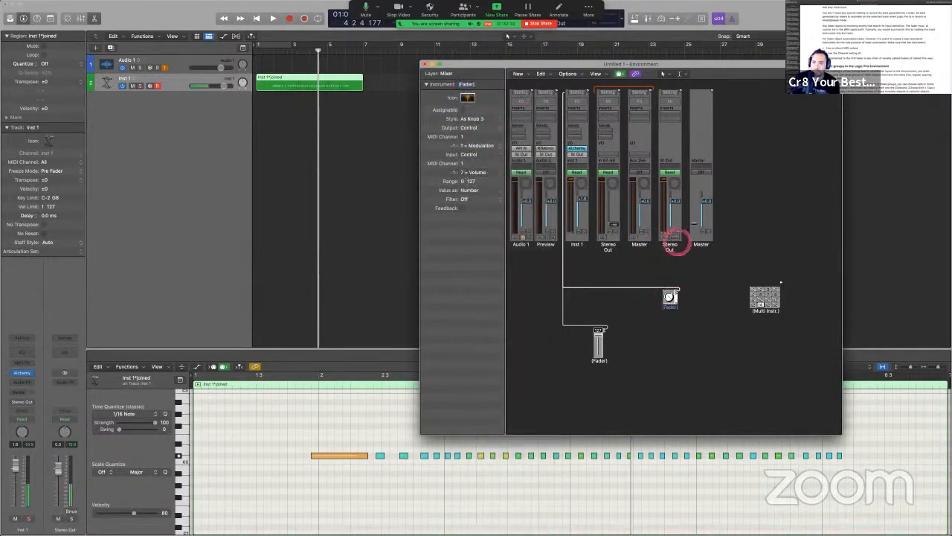
Open Alchemy on the Inst 1 track, load the 12 String Split preset, and move the plug-in window clear of the Environment's fader objects.
{"action": "left_click", "coordinate": [23, 372]}
{"action": "left_click", "coordinate": [454, 99]}
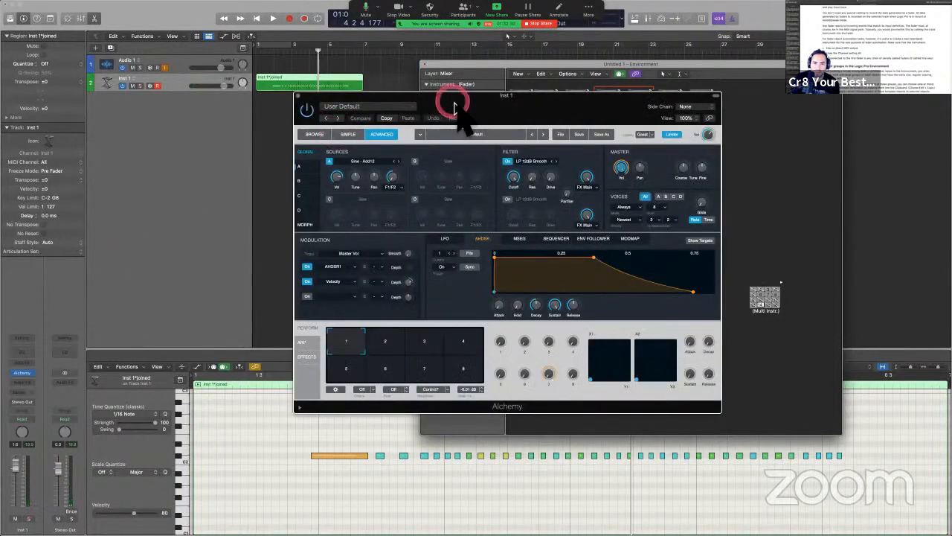
{"action": "left_click", "coordinate": [530, 132]}
{"action": "left_click", "coordinate": [542, 134]}
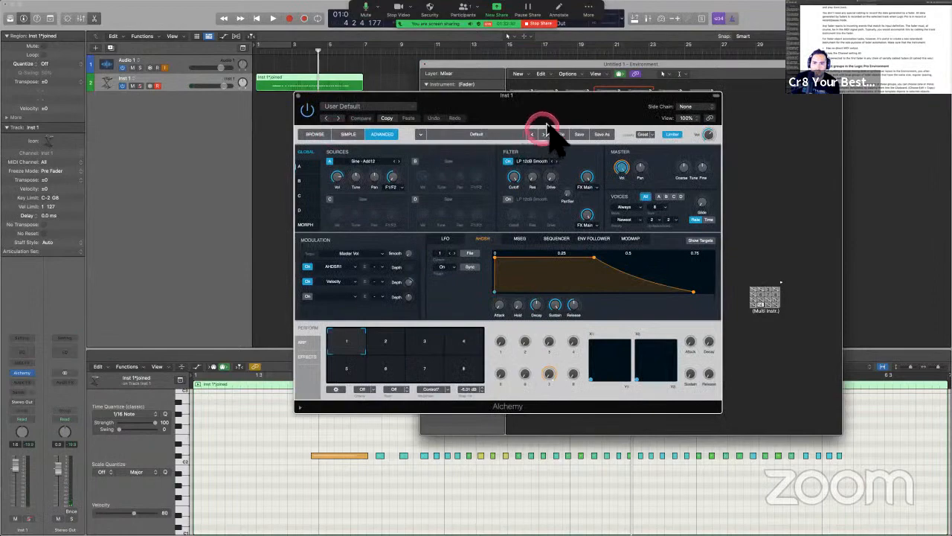
{"action": "left_click_drag", "start_coordinate": [547, 117], "coordinate": [279, 130]}
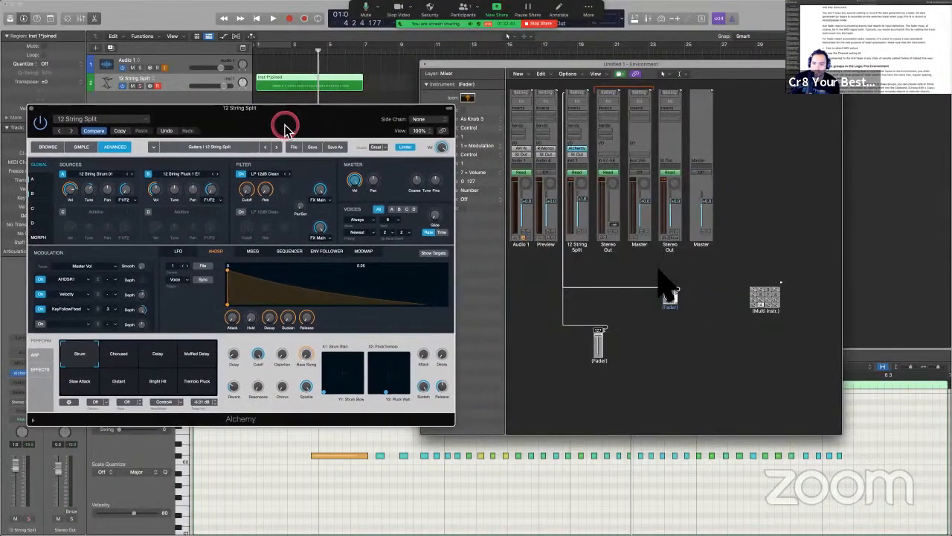
Turn the knob up and down to test its Modulation output on the 12 String Split sound.
{"action": "left_click", "coordinate": [662, 289]}
{"action": "left_click", "coordinate": [684, 394]}
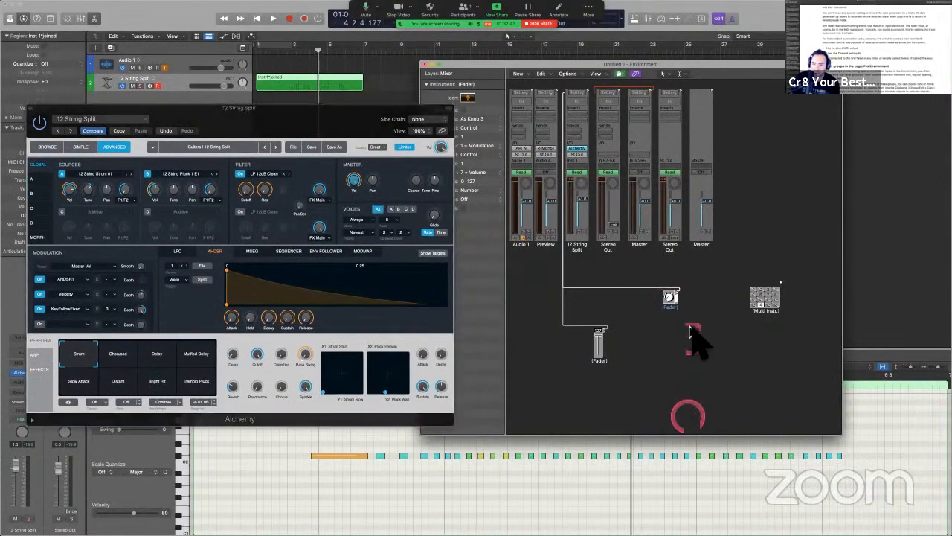
{"action": "left_click", "coordinate": [674, 311]}
{"action": "left_click", "coordinate": [669, 296]}
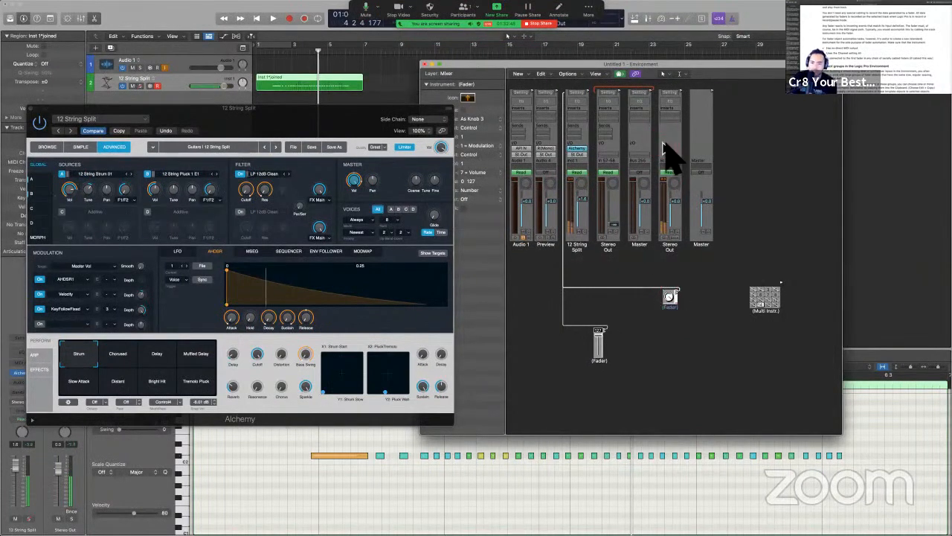
{"action": "left_click", "coordinate": [665, 147]}
{"action": "left_click", "coordinate": [672, 297]}
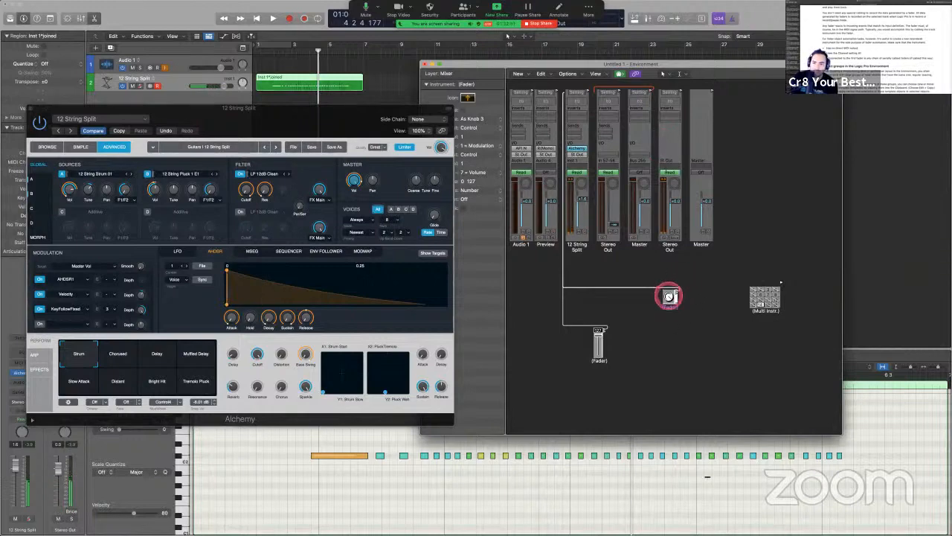
{"action": "left_click", "coordinate": [691, 463]}
{"action": "left_click", "coordinate": [687, 251]}
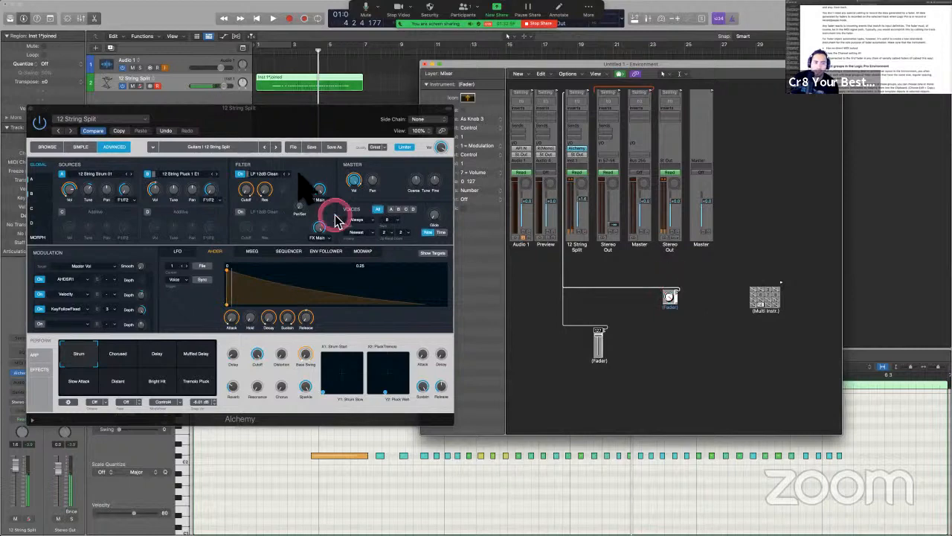
Load Alchemy's 12 Strings preset and test the Modulation knob on it.
{"action": "left_click", "coordinate": [276, 147]}
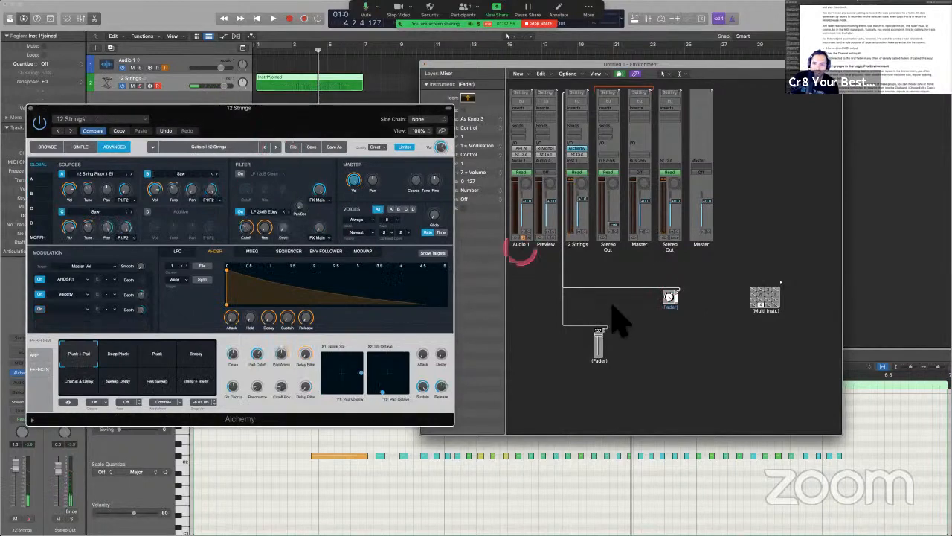
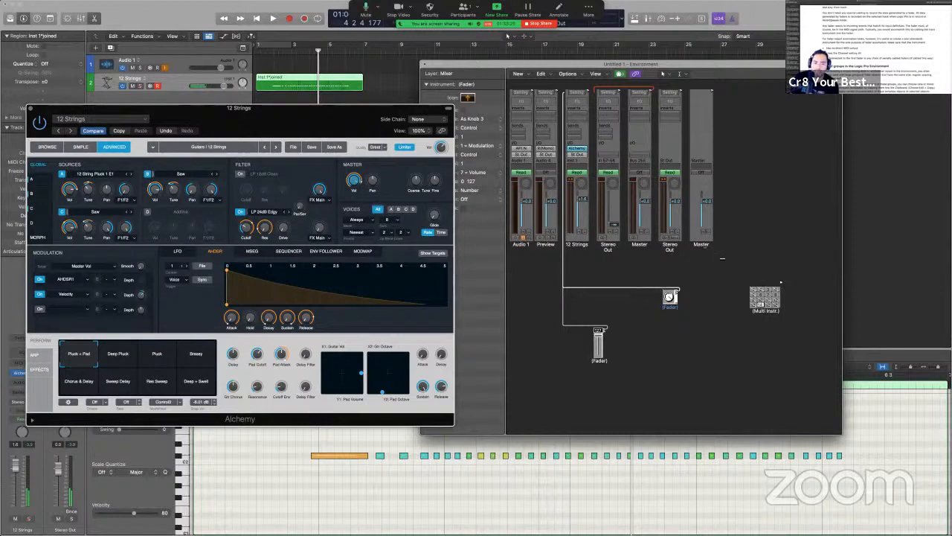
{"action": "left_click", "coordinate": [716, 255]}
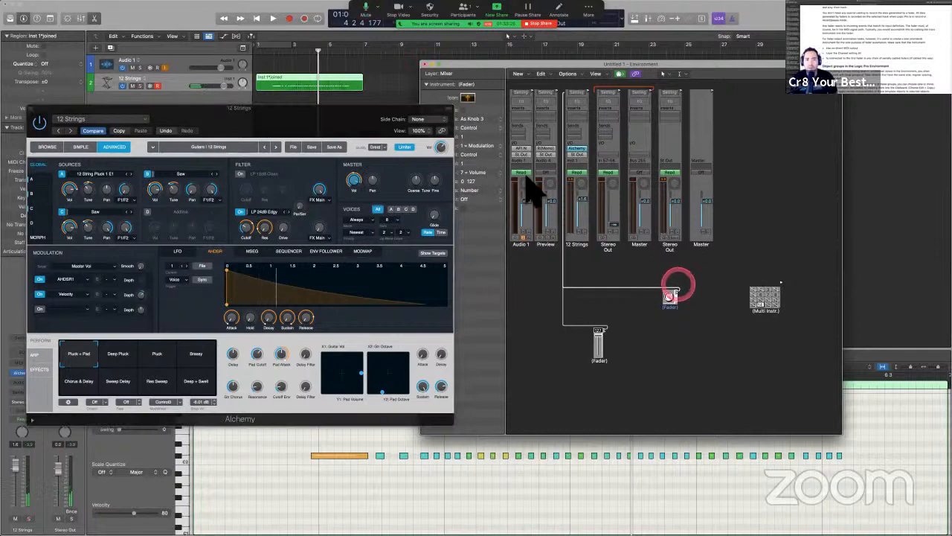
Look through the knob's available output controllers and arrange the Alchemy and Environment windows side by side.
{"action": "left_click_drag", "start_coordinate": [357, 111], "coordinate": [330, 106]}
{"action": "left_click", "coordinate": [517, 152]}
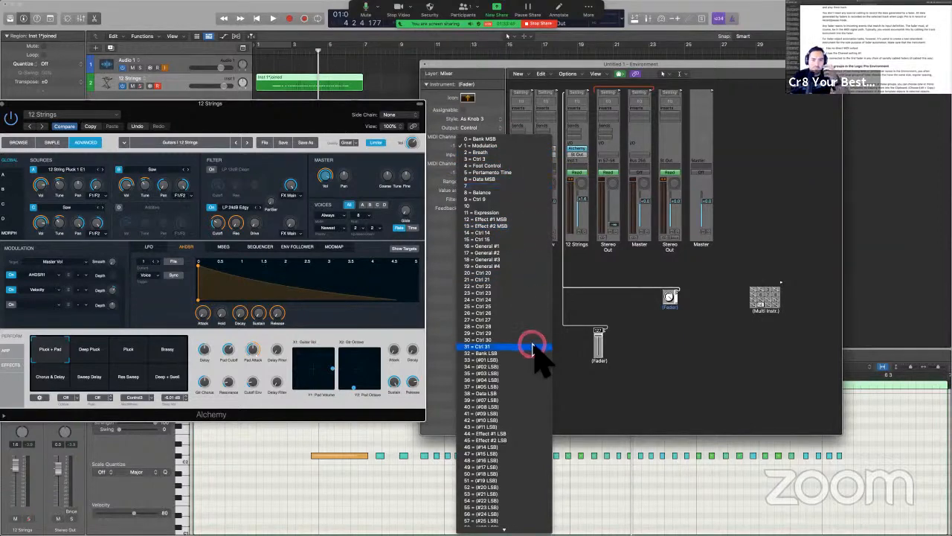
{"action": "left_click", "coordinate": [593, 272]}
{"action": "left_click_drag", "start_coordinate": [557, 67], "coordinate": [607, 68]}
{"action": "left_click", "coordinate": [398, 111]}
{"action": "left_click_drag", "start_coordinate": [398, 113], "coordinate": [442, 126]}
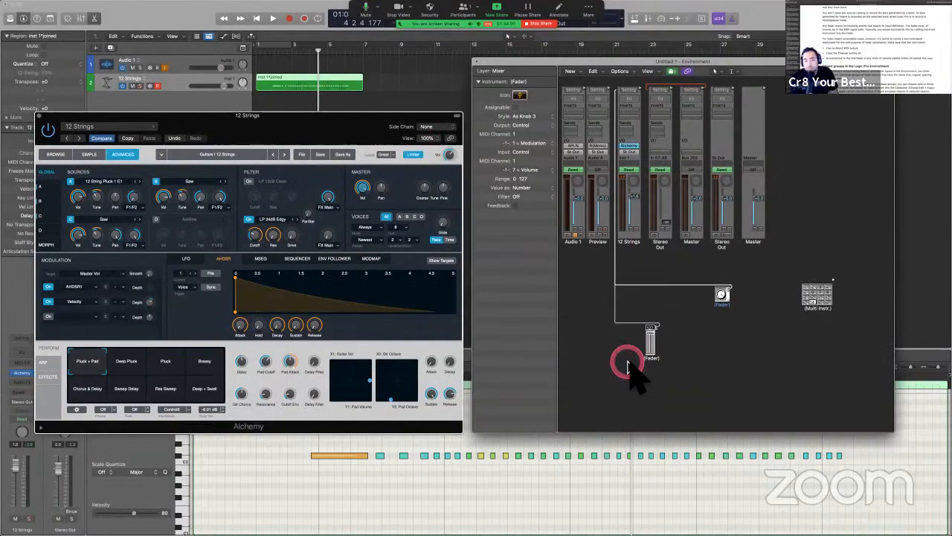
Switch to the Logic Pro User Guide and highlight the fader object automation paragraph with its three bulleted instrument requirements.
{"action": "key", "text": "ctrl+Left"}
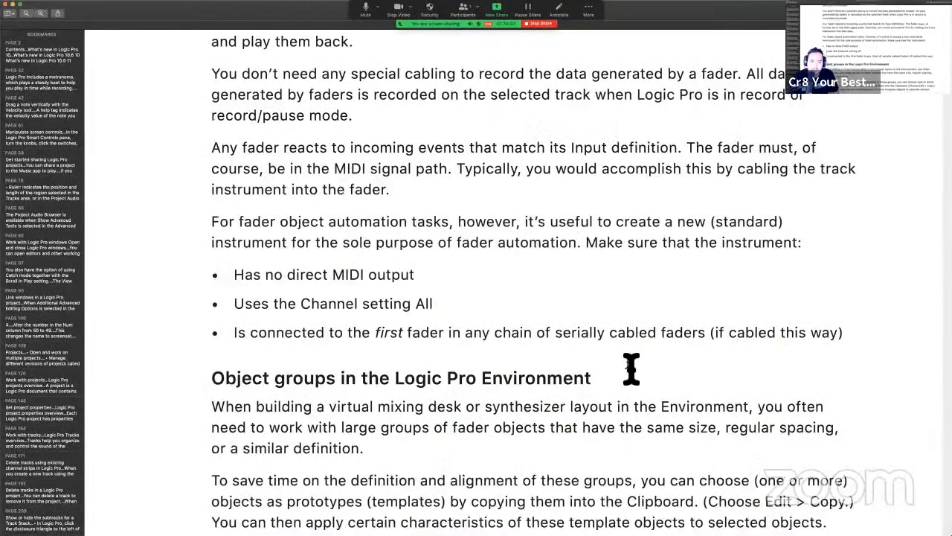
{"action": "scroll", "coordinate": [630, 368], "scroll_direction": "down", "scroll_amount": 1}
{"action": "scroll", "coordinate": [630, 368], "scroll_direction": "down", "scroll_amount": 2}
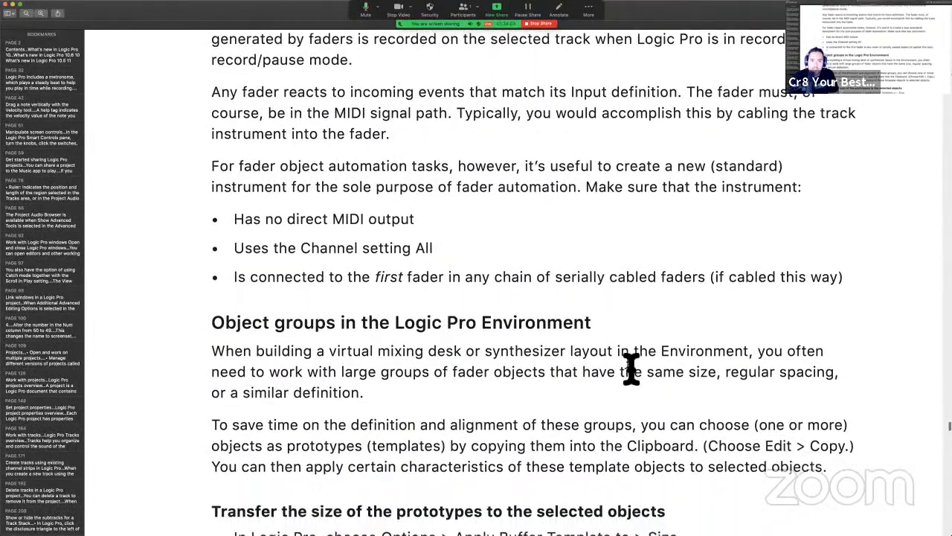
{"action": "scroll", "coordinate": [242, 251], "scroll_direction": "down", "scroll_amount": 1}
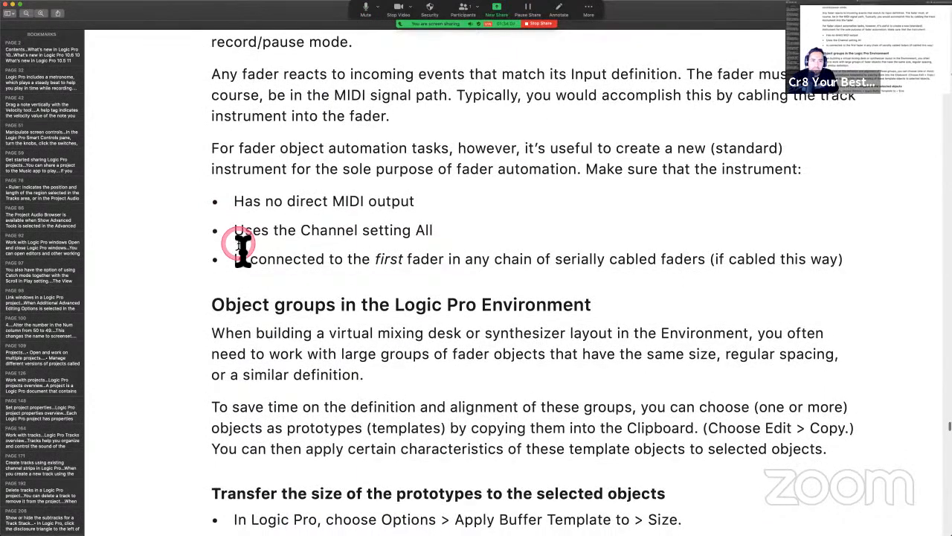
{"action": "scroll", "coordinate": [244, 250], "scroll_direction": "up", "scroll_amount": 1}
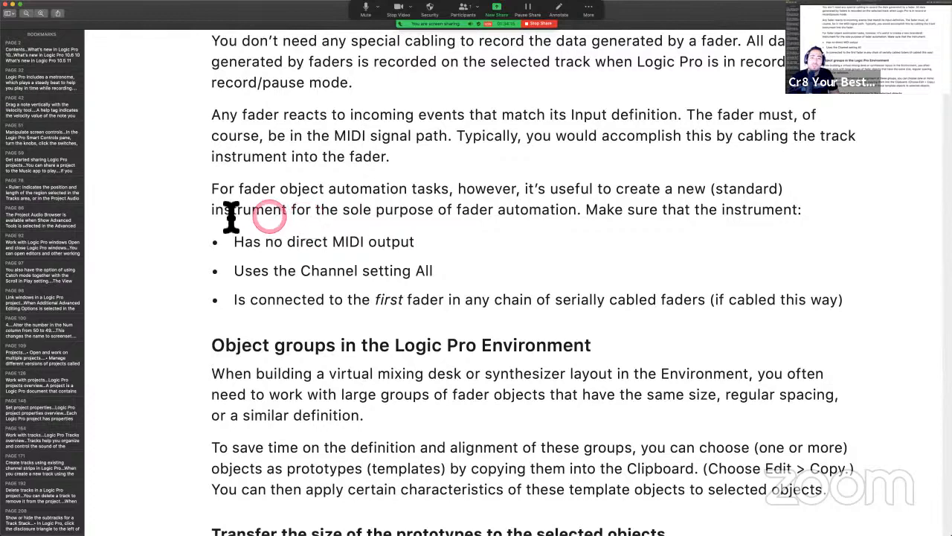
{"action": "left_click_drag", "start_coordinate": [211, 190], "coordinate": [889, 308]}
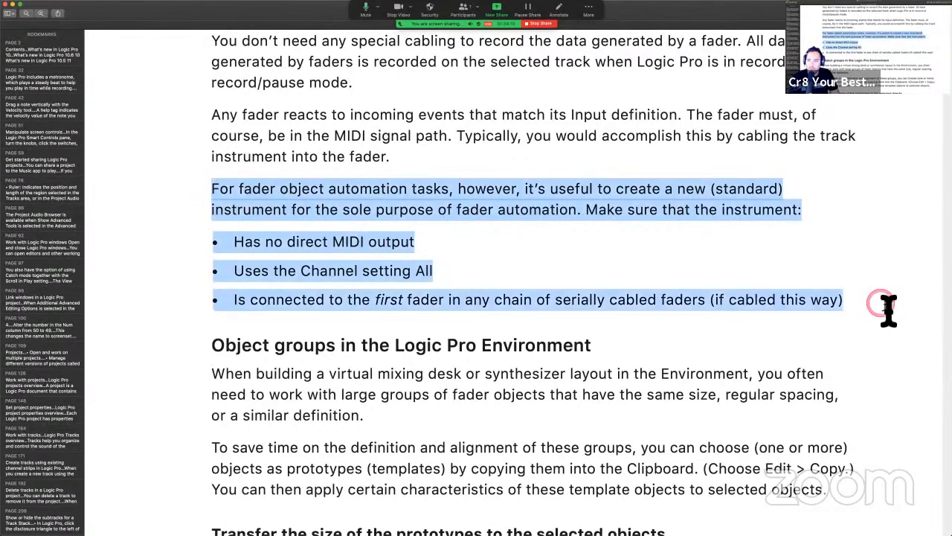
{"action": "left_click", "coordinate": [812, 13]}
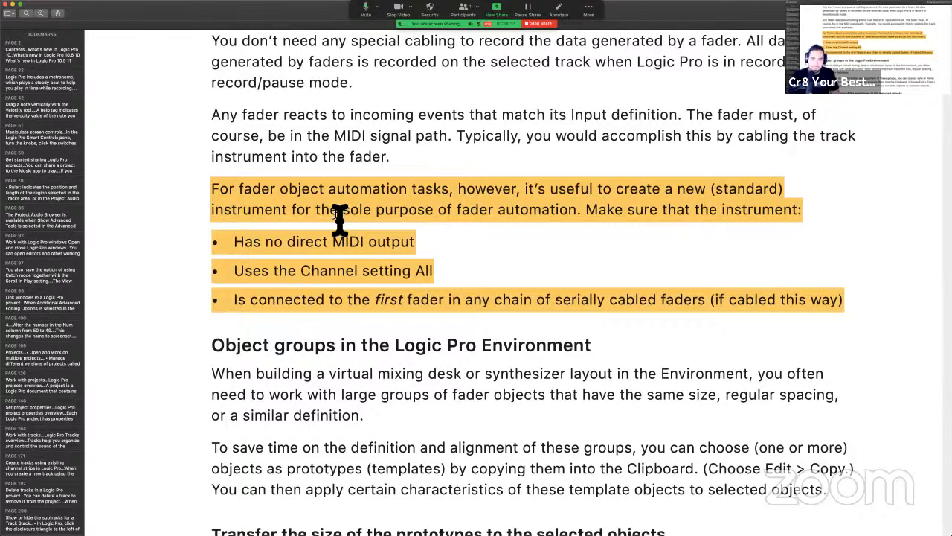
Examine the highlighted instrument requirements and select the text "Has no direct MIDI output".
{"action": "left_click", "coordinate": [381, 321]}
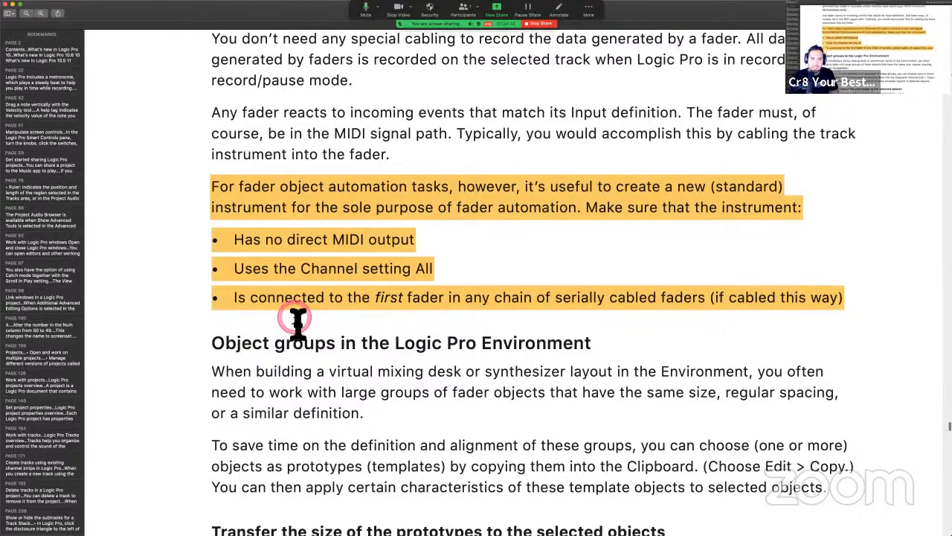
{"action": "scroll", "coordinate": [297, 323], "scroll_direction": "down", "scroll_amount": 2}
{"action": "left_click", "coordinate": [232, 208]}
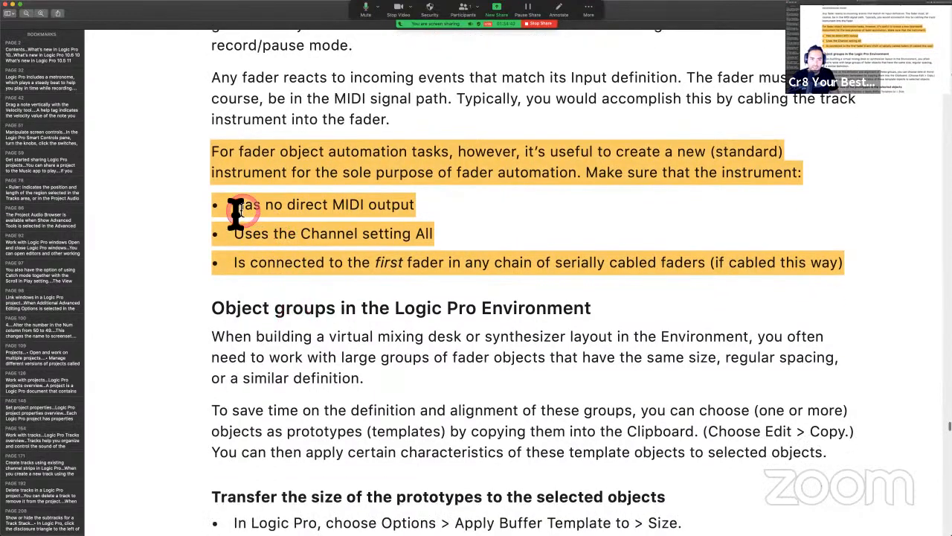
{"action": "left_click", "coordinate": [421, 207], "text": "shift"}
{"action": "scroll", "coordinate": [421, 205], "scroll_direction": "down", "scroll_amount": 2}
{"action": "scroll", "coordinate": [425, 219], "scroll_direction": "down", "scroll_amount": 2}
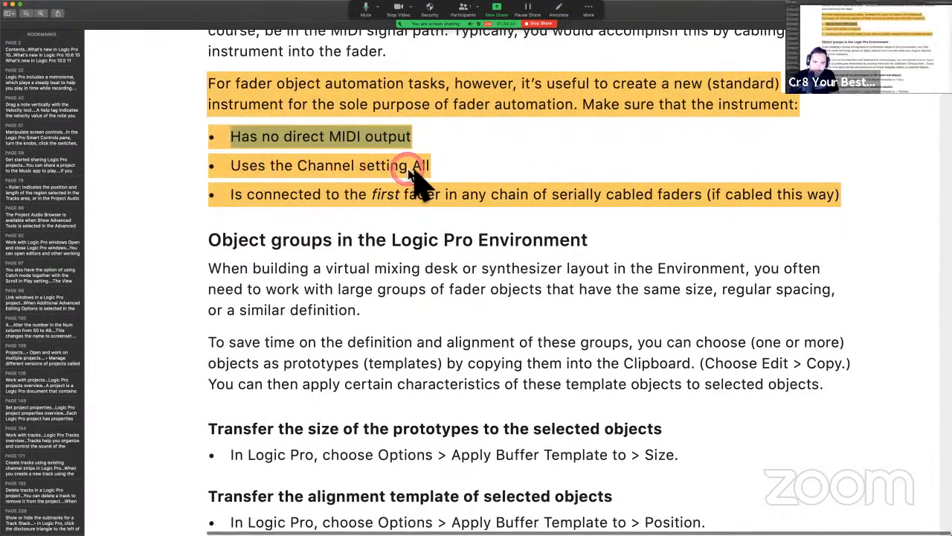
Continue to the section "Object groups in the Logic Pro Environment" and save the guide document.
{"action": "scroll", "coordinate": [415, 169], "scroll_direction": "down", "scroll_amount": 1}
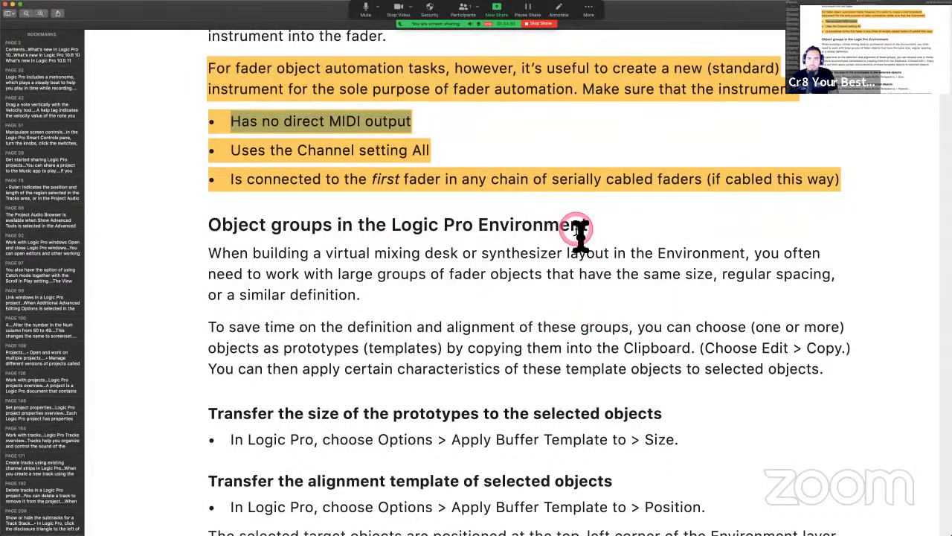
{"action": "scroll", "coordinate": [580, 232], "scroll_direction": "up", "scroll_amount": 3}
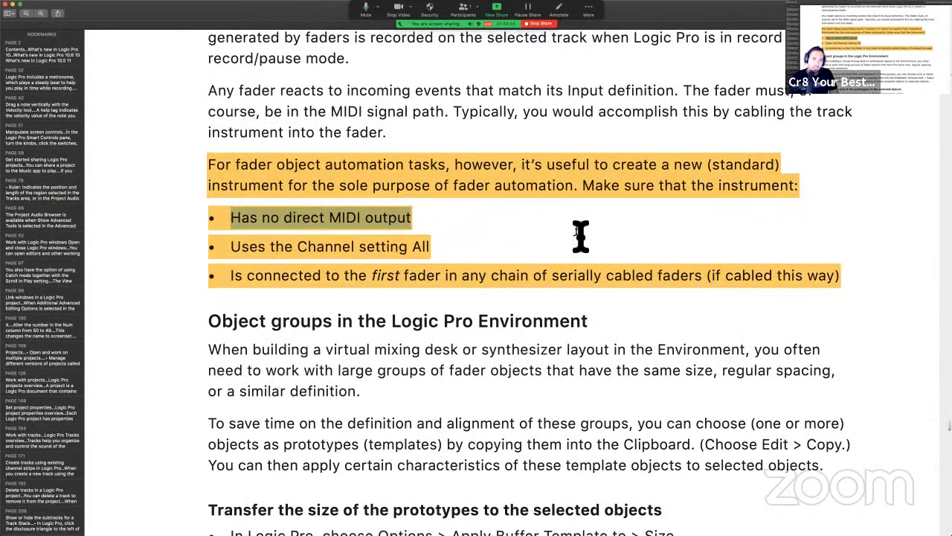
{"action": "scroll", "coordinate": [580, 236], "scroll_direction": "down", "scroll_amount": 5}
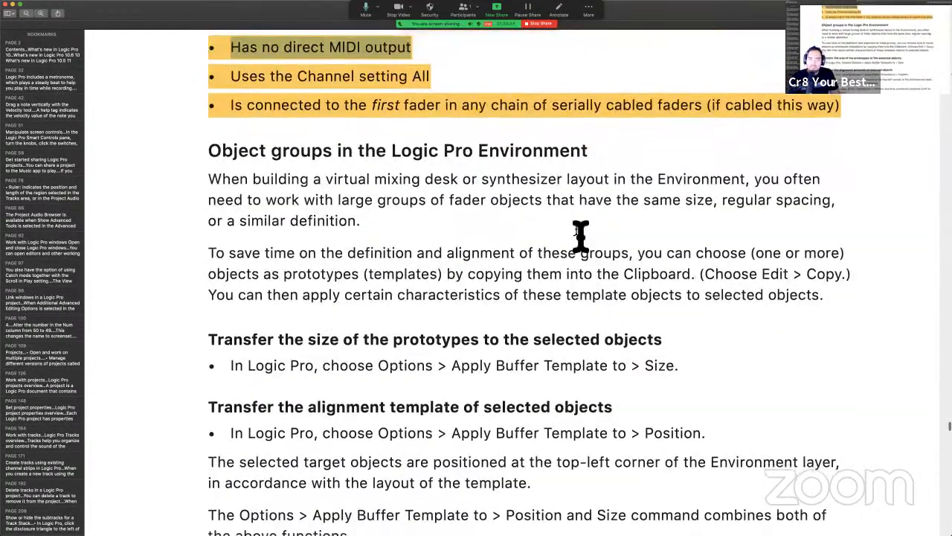
{"action": "scroll", "coordinate": [580, 237], "scroll_direction": "down", "scroll_amount": 2}
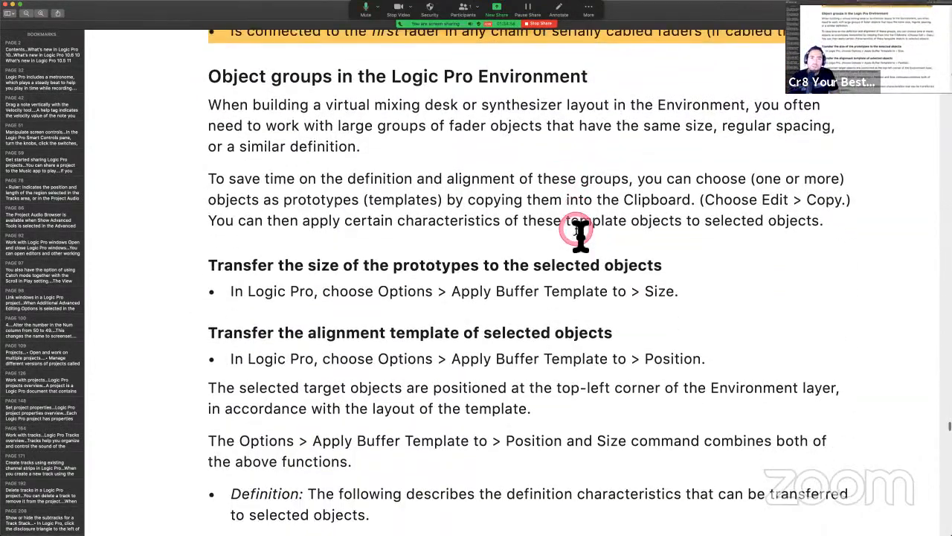
{"action": "key", "text": "super+s"}
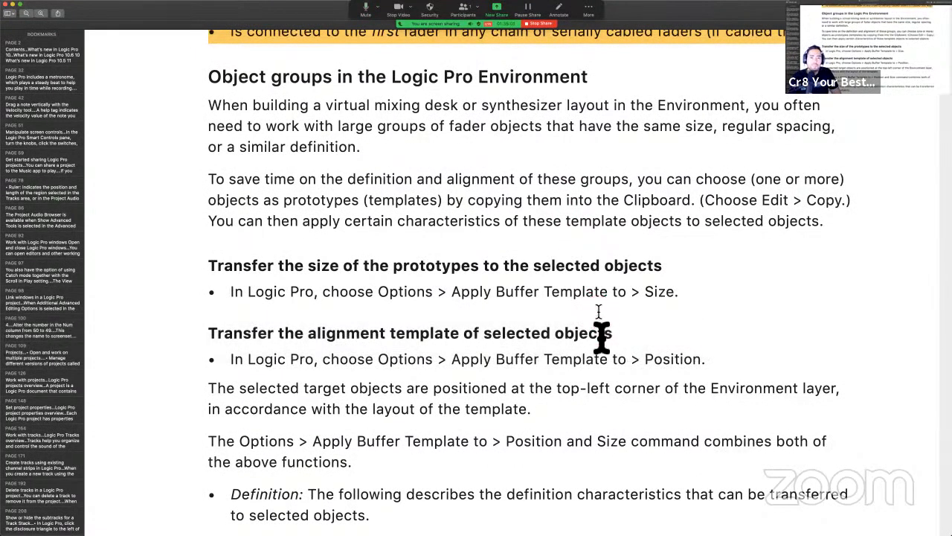
{"action": "key", "text": "super+s"}
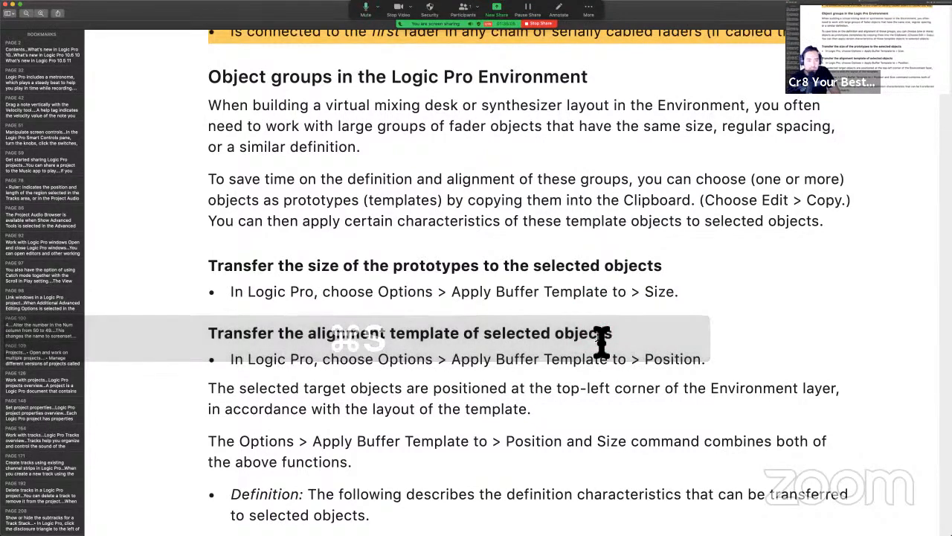
Skim the Object groups section, from template transfer to serial cabling, and continue to "Fader styles in the Logic Pro Environment".
{"action": "scroll", "coordinate": [601, 340], "scroll_direction": "down", "scroll_amount": 2}
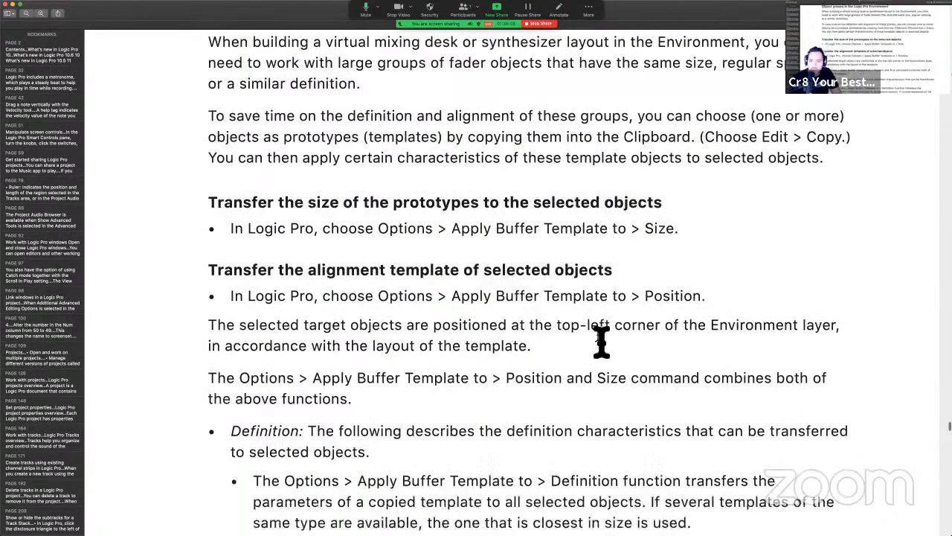
{"action": "scroll", "coordinate": [601, 340], "scroll_direction": "up", "scroll_amount": 2}
{"action": "scroll", "coordinate": [599, 334], "scroll_direction": "up", "scroll_amount": 1}
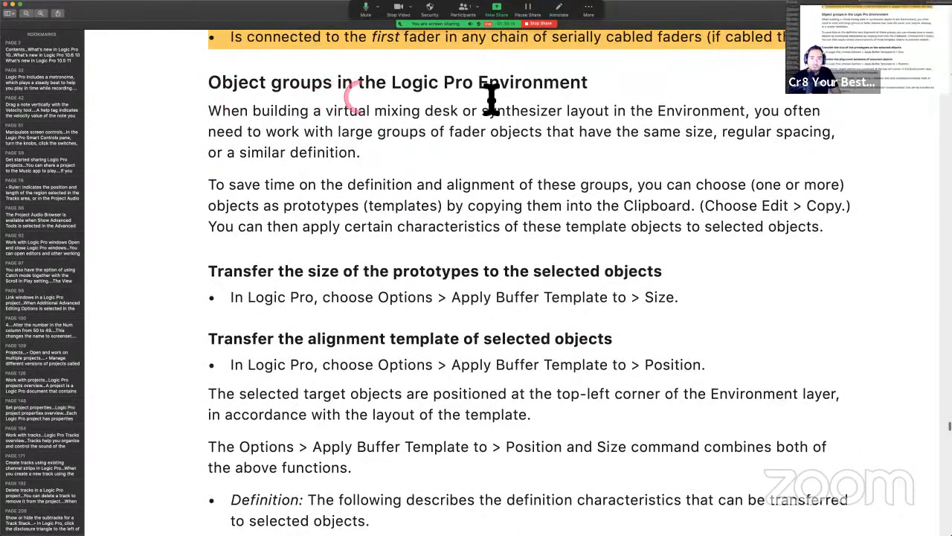
{"action": "scroll", "coordinate": [506, 306], "scroll_direction": "down", "scroll_amount": 8}
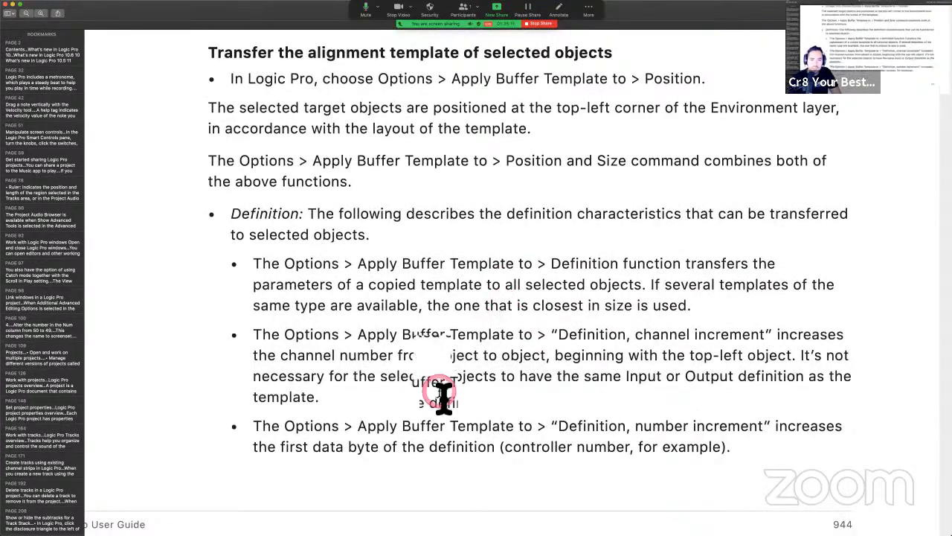
{"action": "scroll", "coordinate": [439, 394], "scroll_direction": "down", "scroll_amount": 12}
{"action": "scroll", "coordinate": [442, 389], "scroll_direction": "down", "scroll_amount": 4}
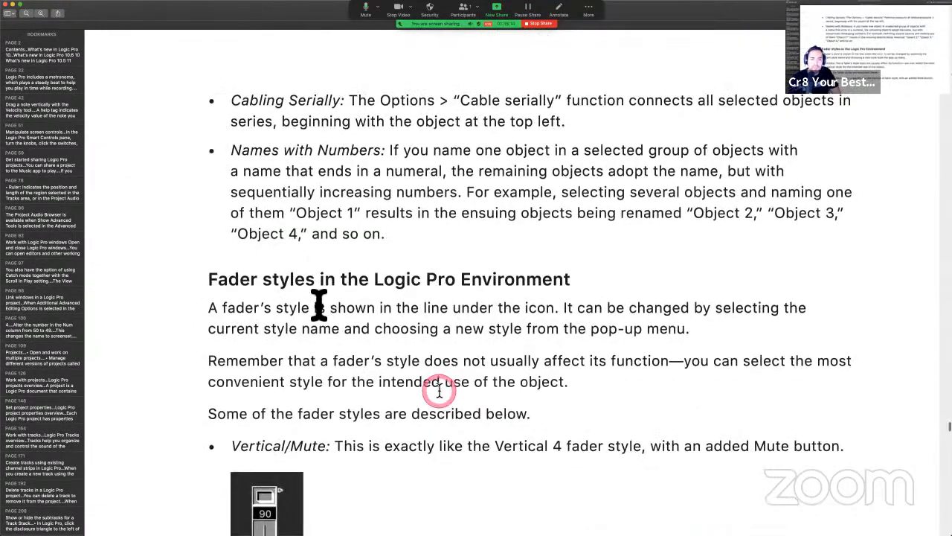
Skim the fader styles from Vertical/Mute to Text and select "MIDI events in the Logic Pro Environment" in the following heading.
{"action": "scroll", "coordinate": [446, 379], "scroll_direction": "down", "scroll_amount": 5}
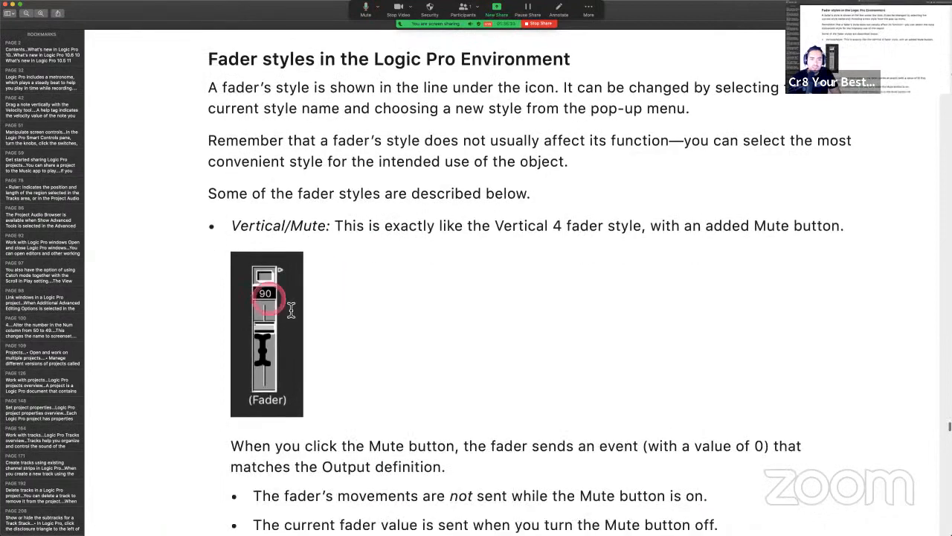
{"action": "scroll", "coordinate": [266, 383], "scroll_direction": "down", "scroll_amount": 5}
{"action": "scroll", "coordinate": [268, 372], "scroll_direction": "down", "scroll_amount": 4}
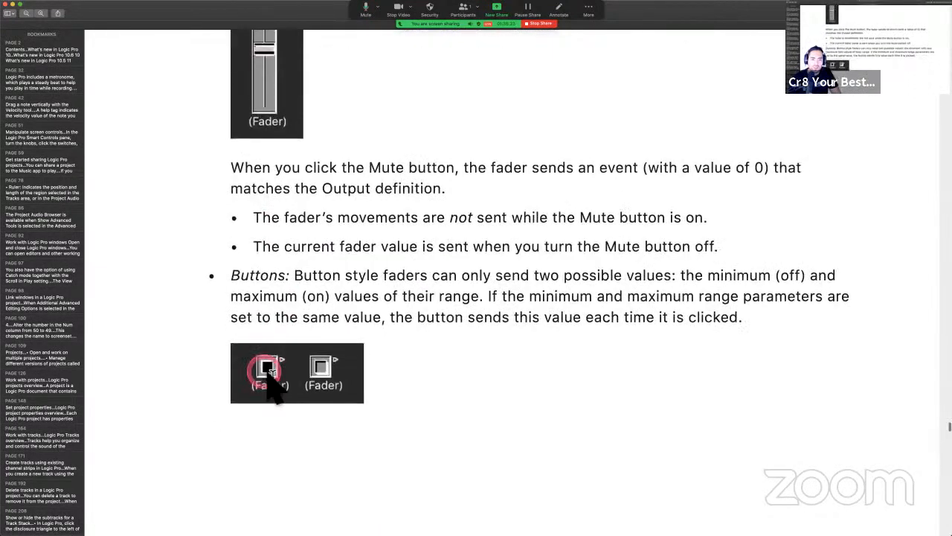
{"action": "scroll", "coordinate": [294, 421], "scroll_direction": "down", "scroll_amount": 10}
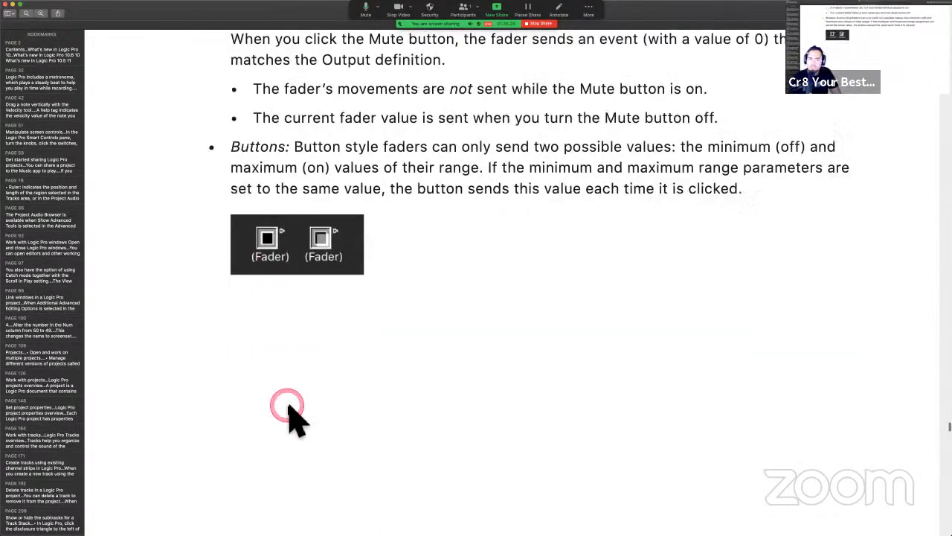
{"action": "scroll", "coordinate": [416, 438], "scroll_direction": "down", "scroll_amount": 12}
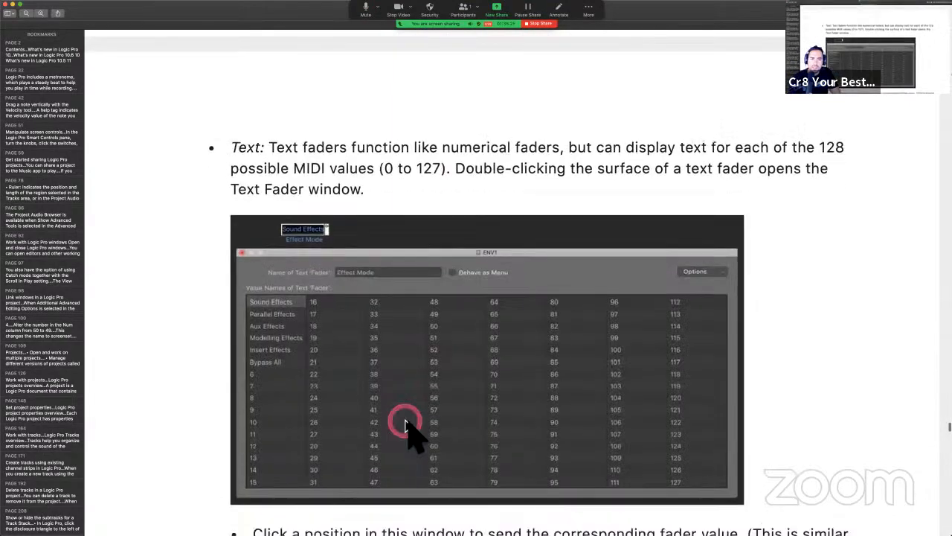
{"action": "scroll", "coordinate": [414, 435], "scroll_direction": "down", "scroll_amount": 18}
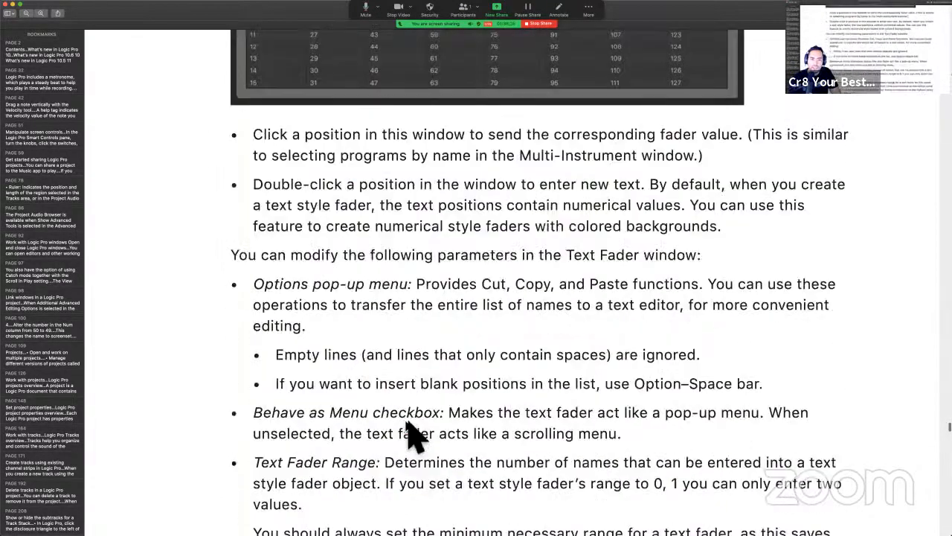
{"action": "scroll", "coordinate": [414, 435], "scroll_direction": "down", "scroll_amount": 12}
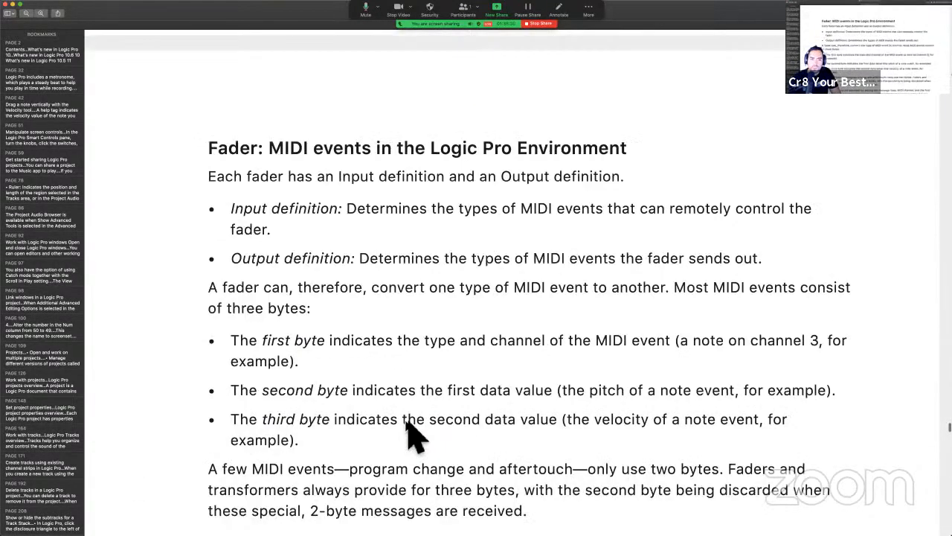
{"action": "scroll", "coordinate": [407, 422], "scroll_direction": "down", "scroll_amount": 1}
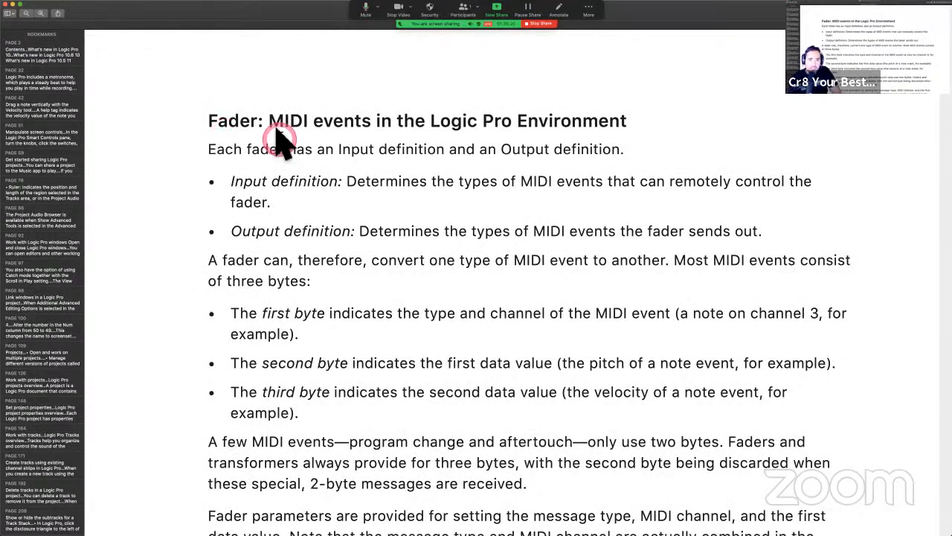
{"action": "left_click_drag", "start_coordinate": [269, 122], "coordinate": [654, 127]}
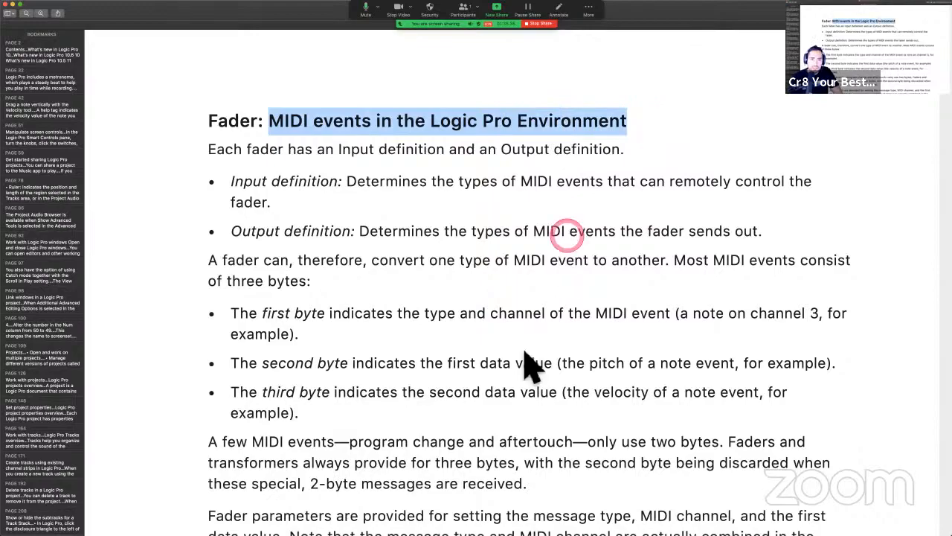
Skim the fader MIDI event, range, value and filter sections and continue to "Vector fader in the Environment in Logic Pro".
{"action": "scroll", "coordinate": [524, 365], "scroll_direction": "down", "scroll_amount": 1}
{"action": "scroll", "coordinate": [525, 356], "scroll_direction": "down", "scroll_amount": 12}
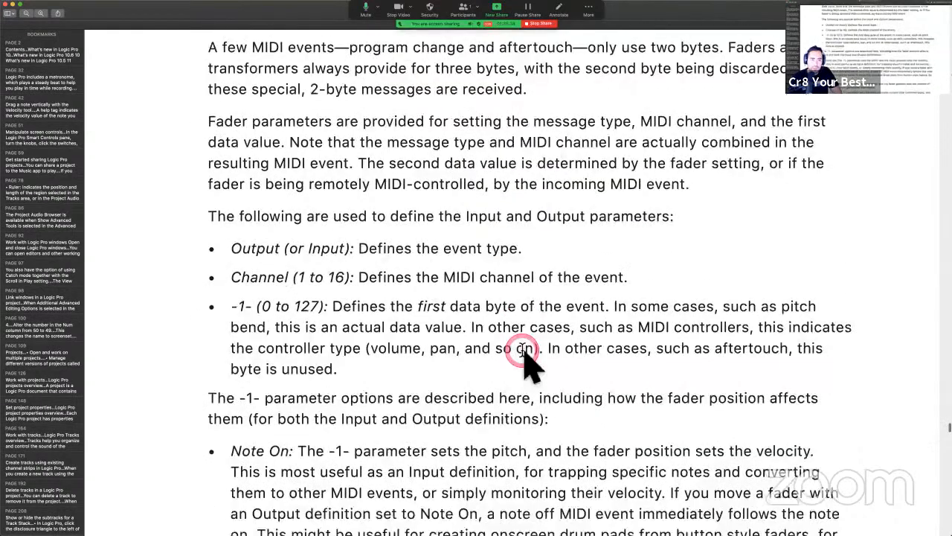
{"action": "scroll", "coordinate": [525, 363], "scroll_direction": "down", "scroll_amount": 15}
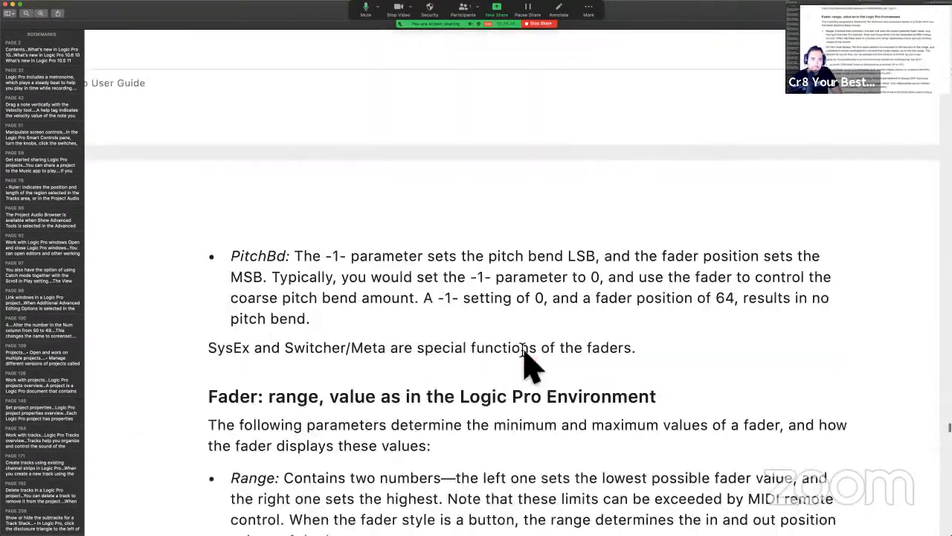
{"action": "scroll", "coordinate": [525, 361], "scroll_direction": "down", "scroll_amount": 10}
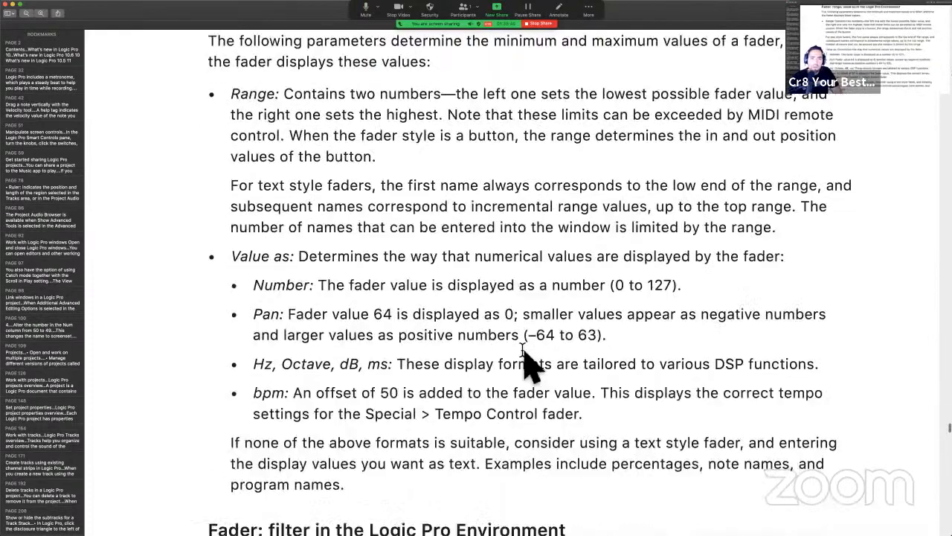
{"action": "scroll", "coordinate": [525, 363], "scroll_direction": "down", "scroll_amount": 16}
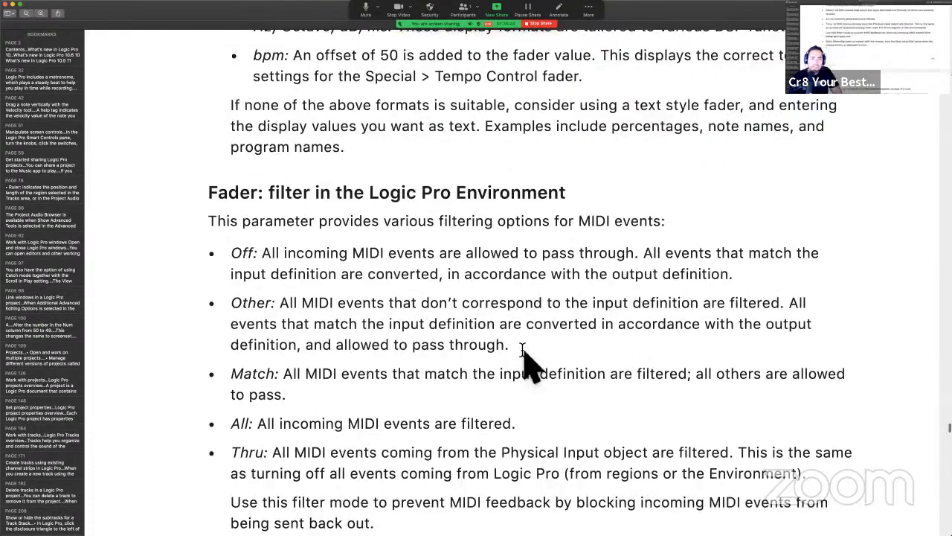
{"action": "scroll", "coordinate": [524, 363], "scroll_direction": "down", "scroll_amount": 18}
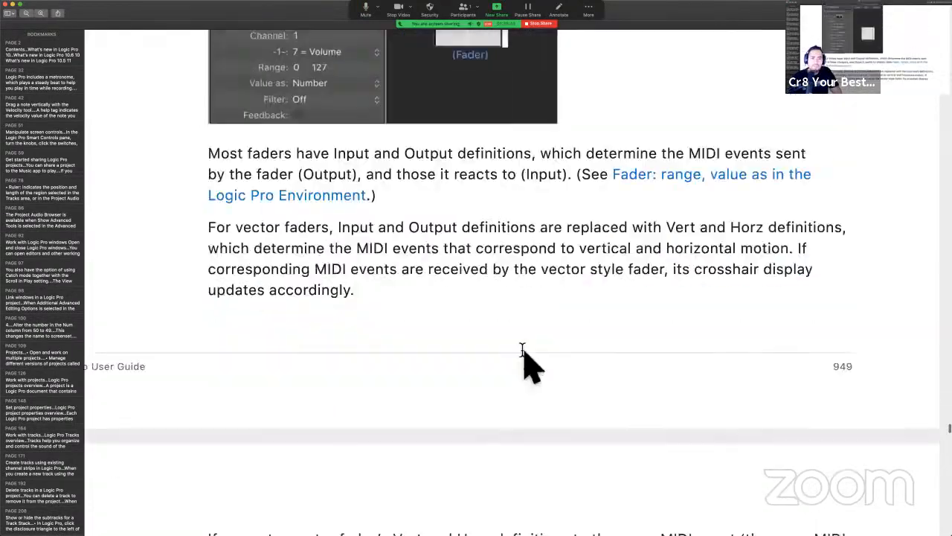
{"action": "scroll", "coordinate": [522, 349], "scroll_direction": "up", "scroll_amount": 3}
{"action": "left_click", "coordinate": [479, 363]}
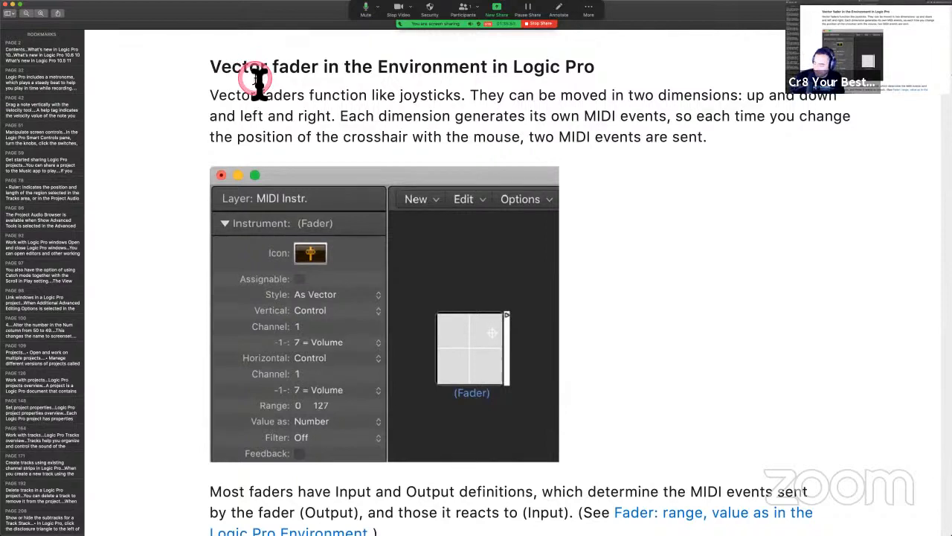
Save the guide document at the vector fader section and stop sharing the screen in Zoom.
{"action": "left_click", "coordinate": [676, 216]}
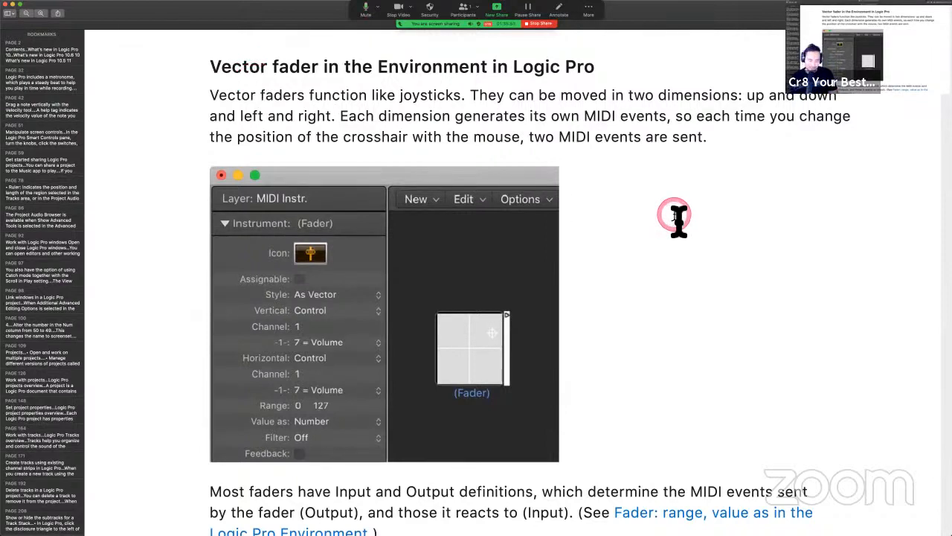
{"action": "key", "text": "super"}
{"action": "key", "text": "super+s"}
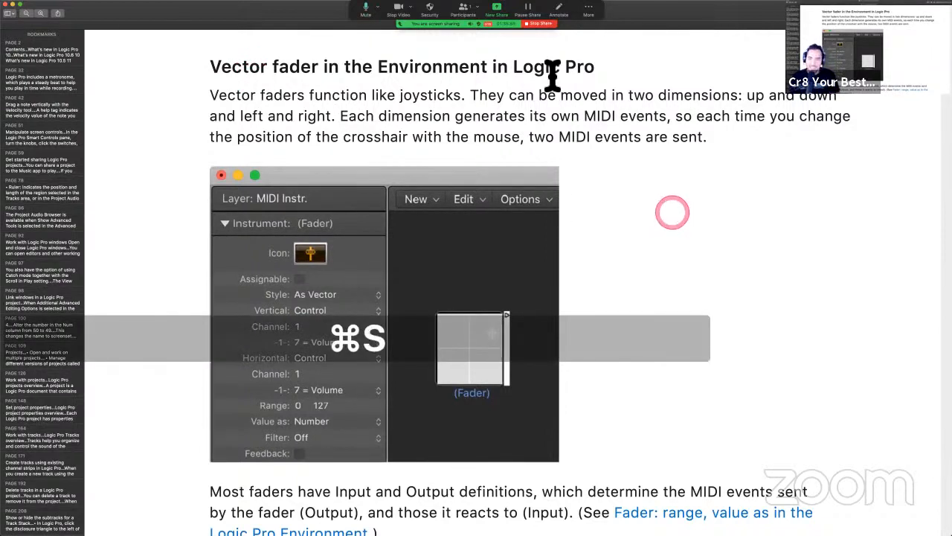
{"action": "left_click", "coordinate": [538, 23]}
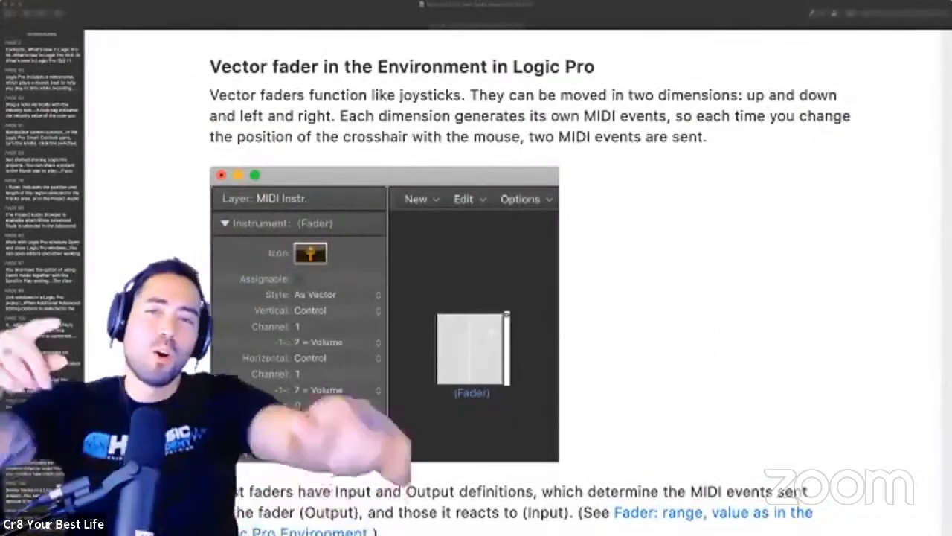